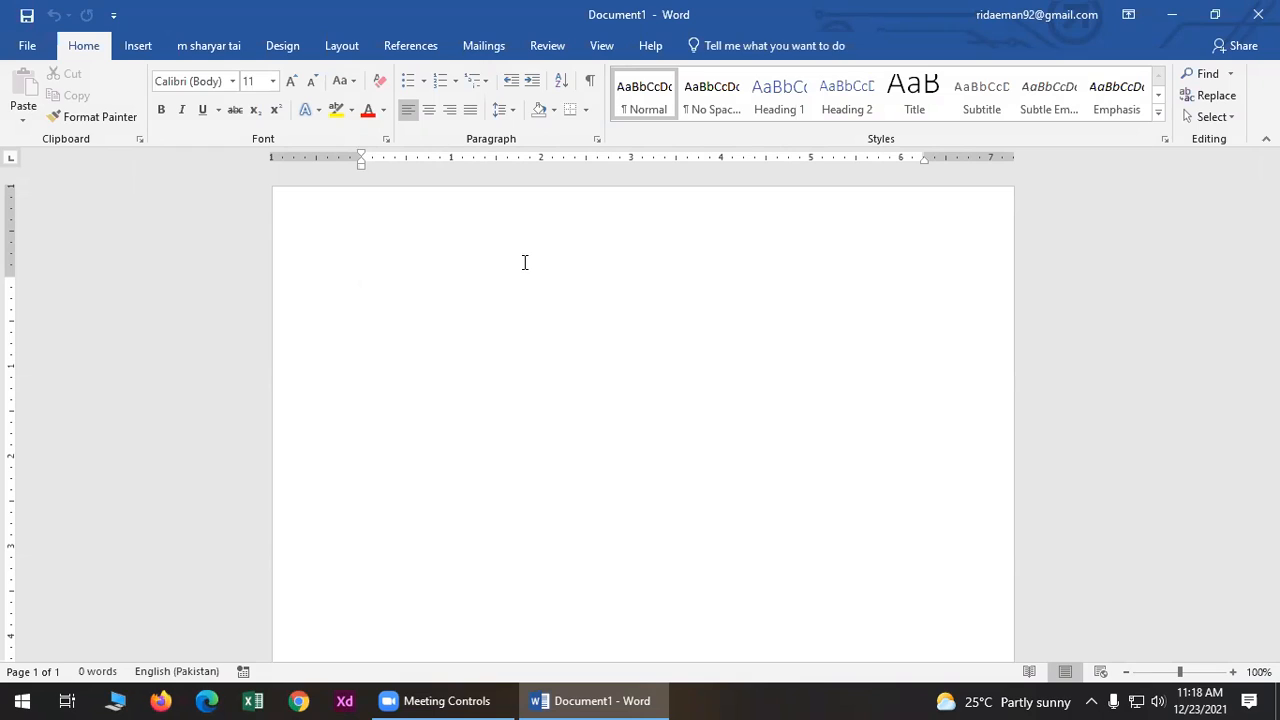
- Generate five paragraphs of sample text with =rand() in the blank document
type("=rand()")
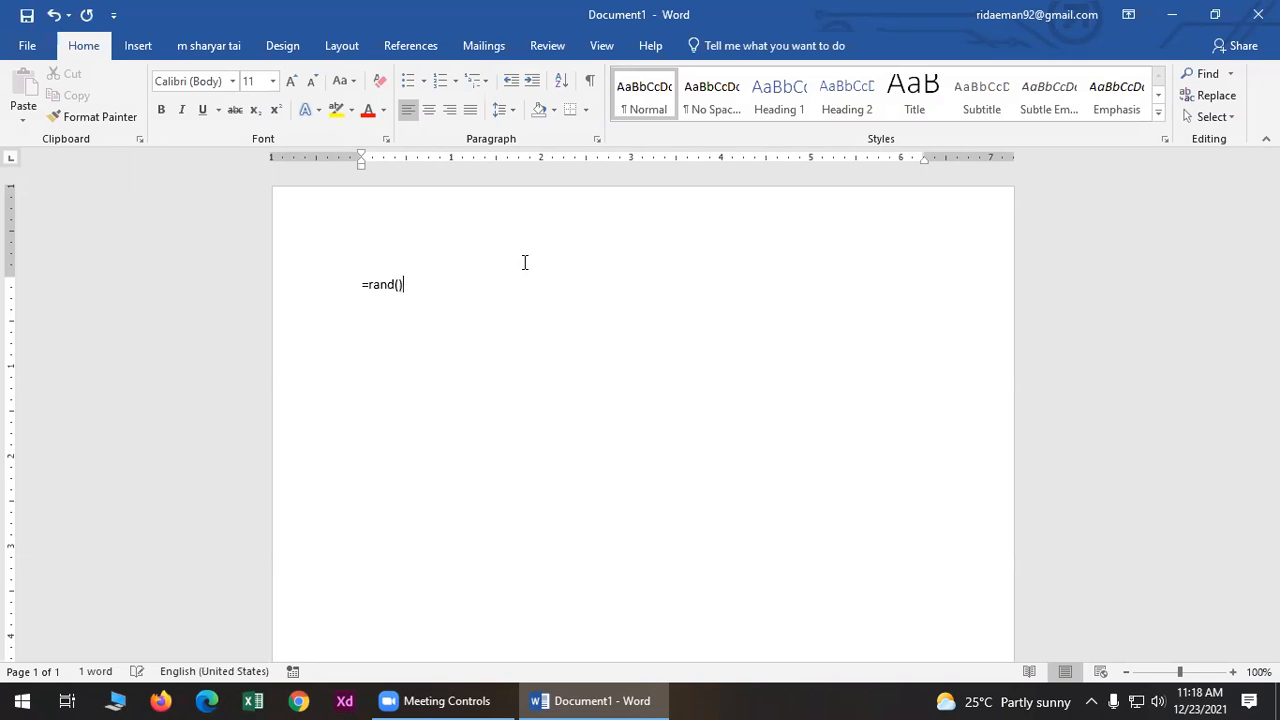
key("Return")
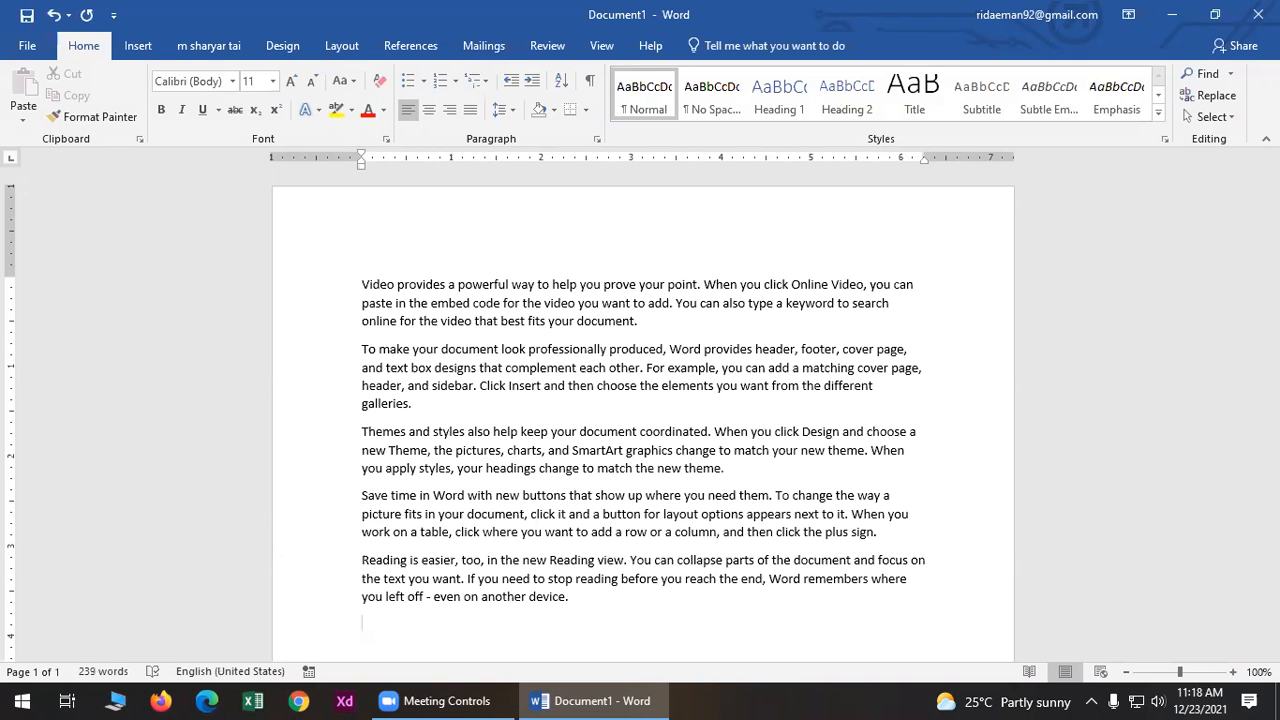
mouse_move(614, 698)
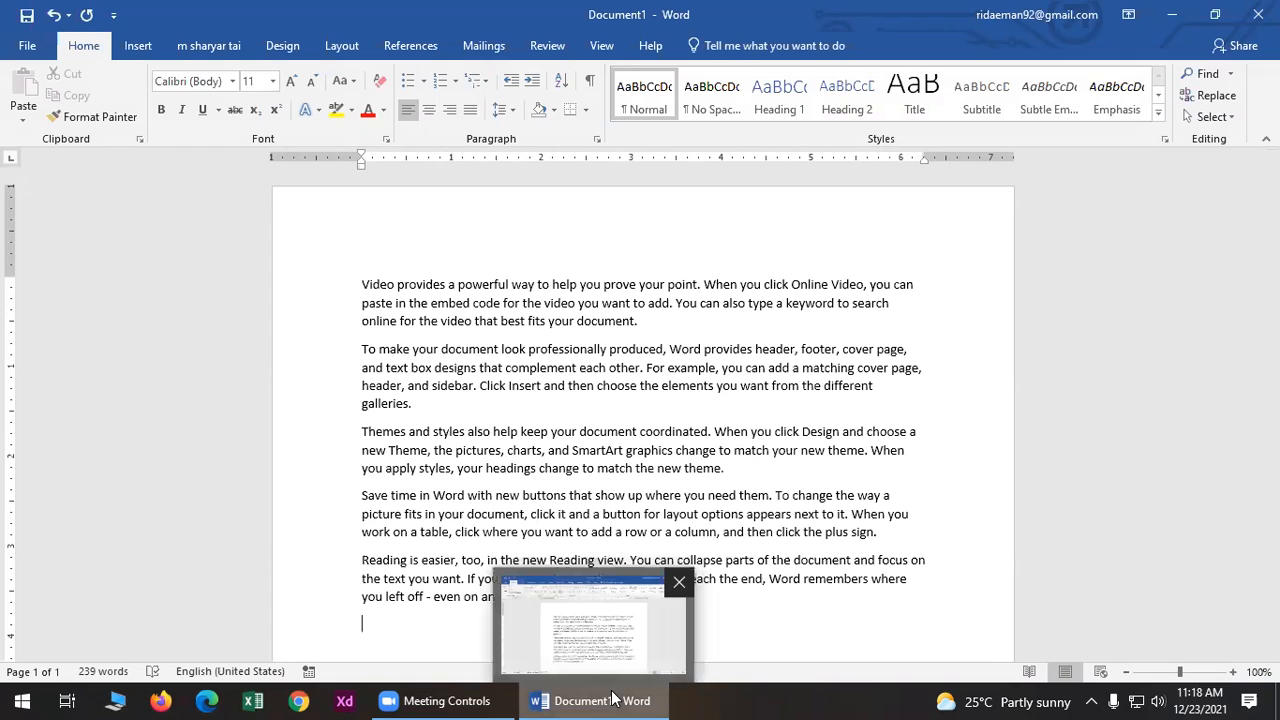
left_click(645, 324)
- Format the second, third and fourth paragraphs as a bulleted list
triple_click(498, 296)
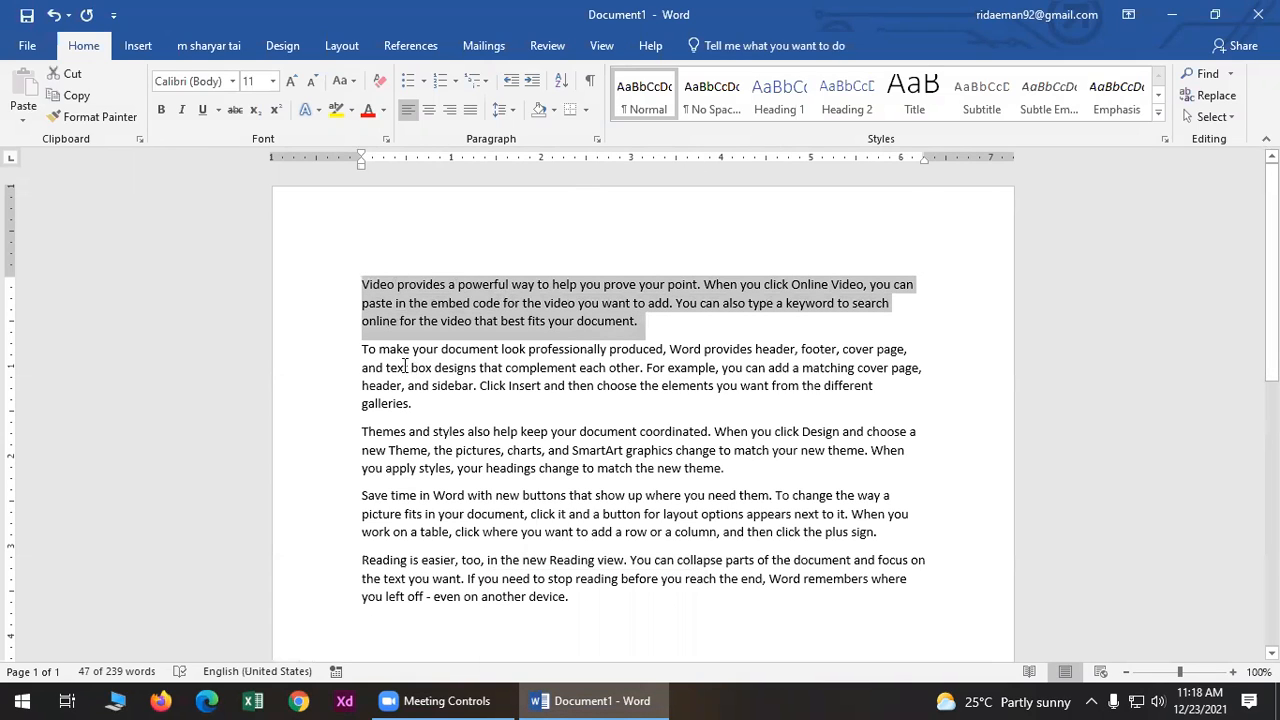
left_click_drag(368, 348, 892, 525)
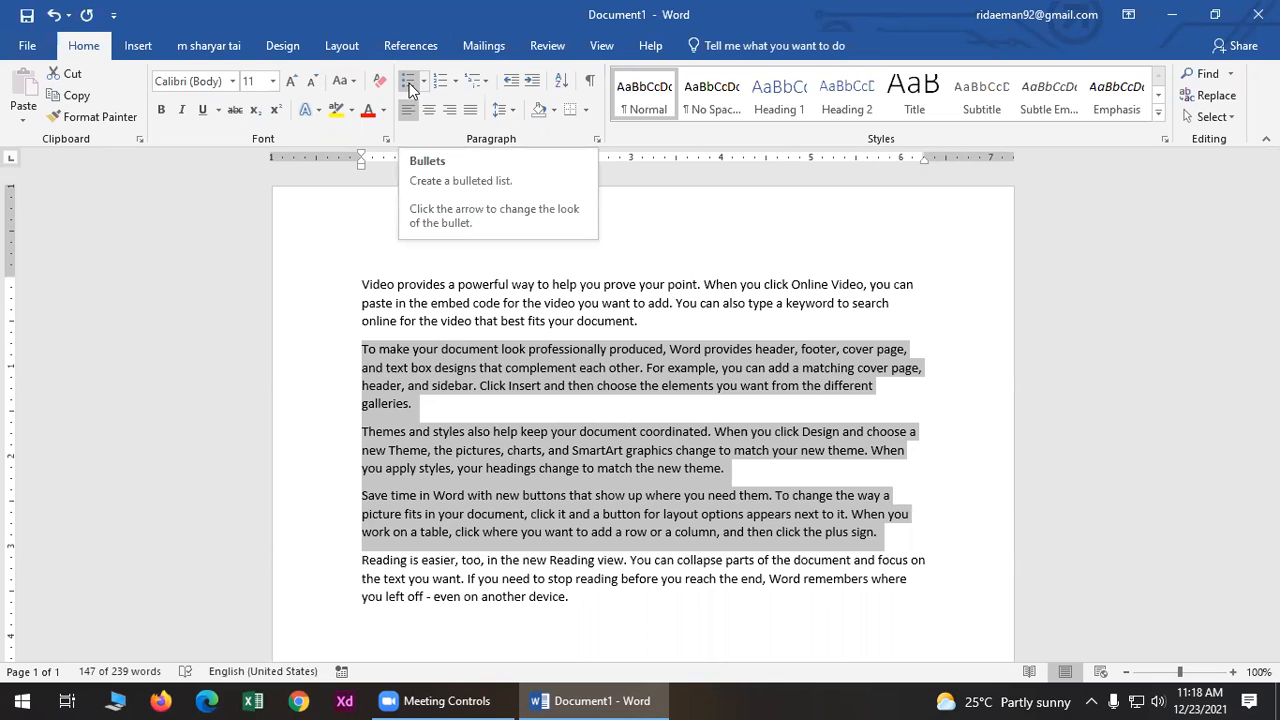
left_click(409, 83)
left_click(1016, 282)
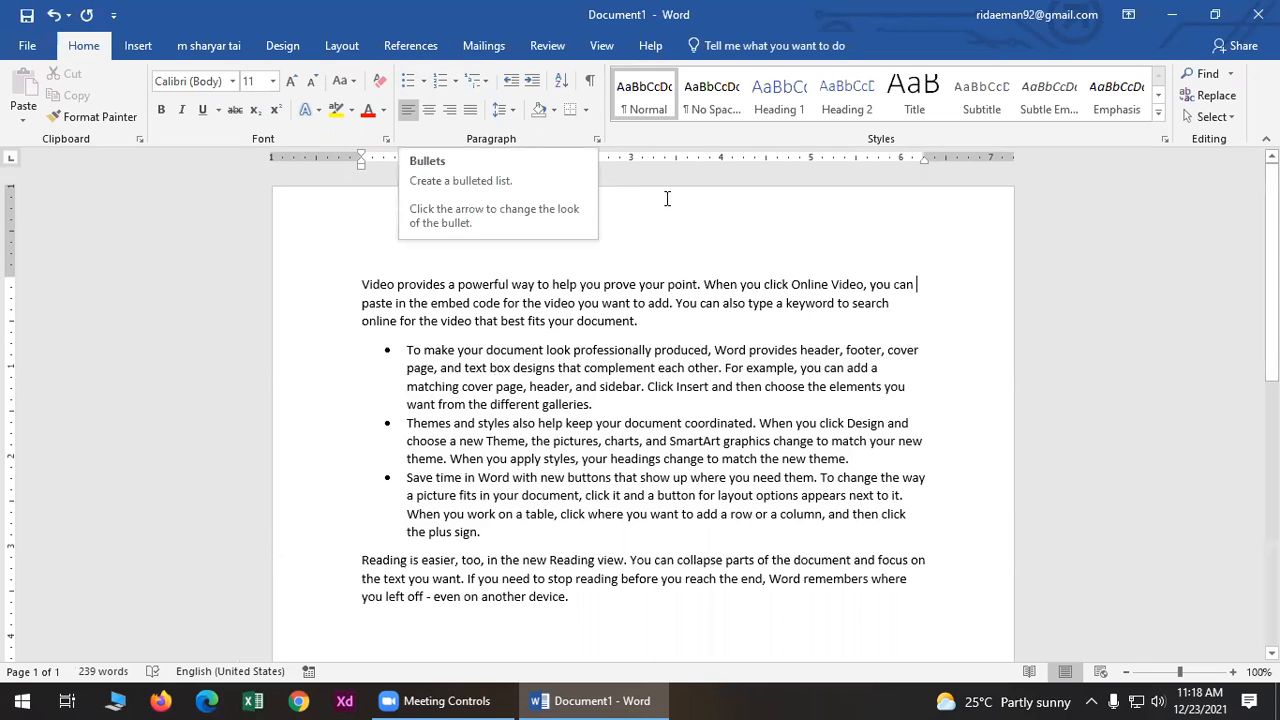
left_click(720, 370)
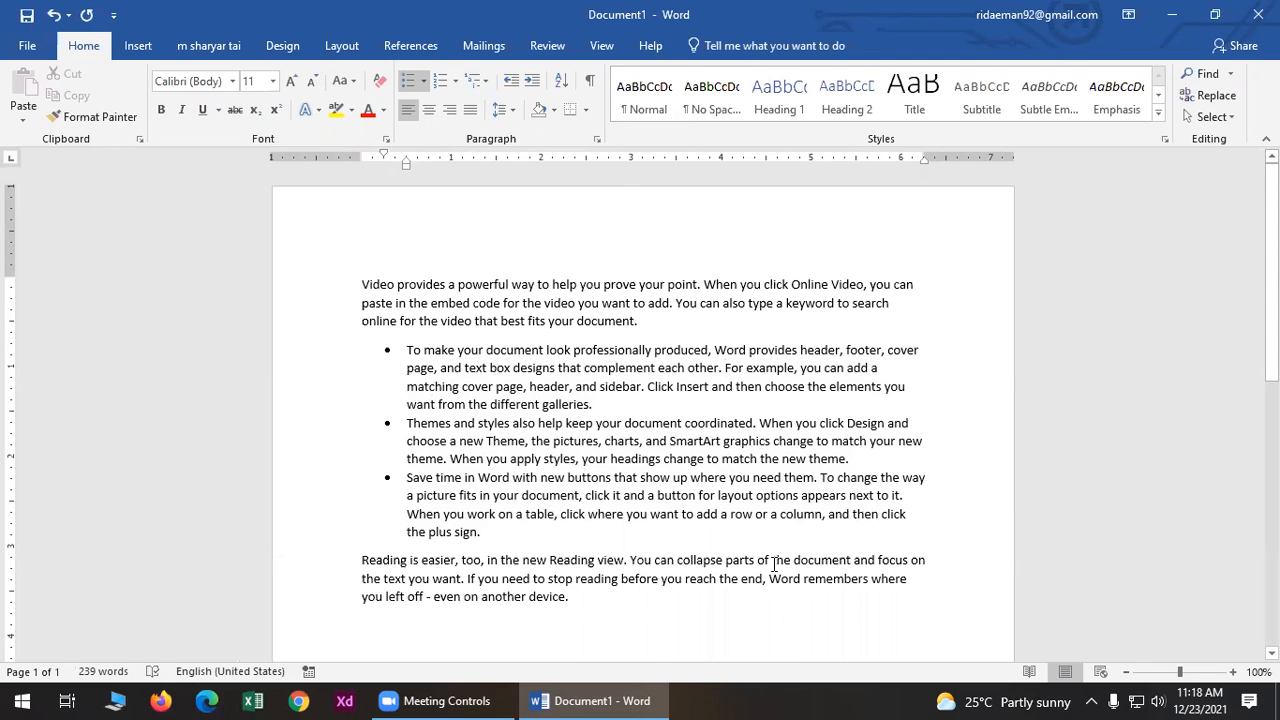
- Split the first bullet after 'each other.' and again before 'Click Insert', giving five bullets
key("Return")
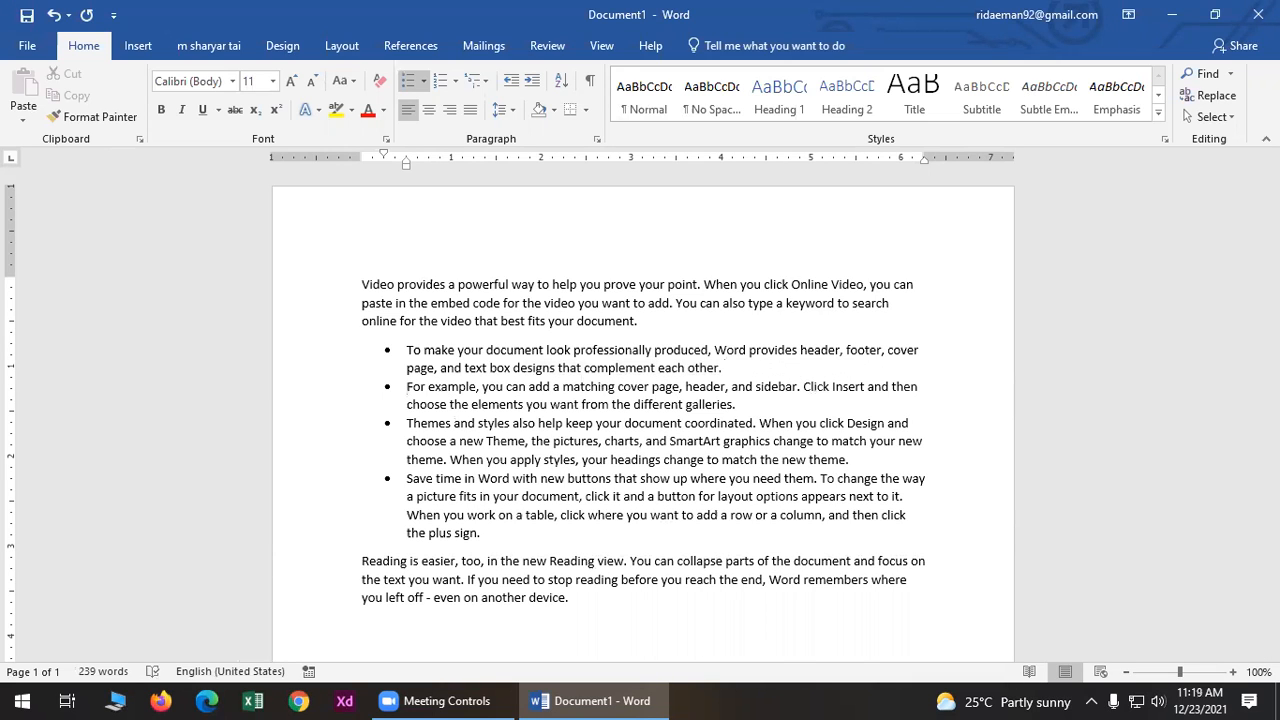
key("Up")
key("Up")
key("Up")
key("Down")
key("Down")
key("Down")
key("Down")
key("Right")
key("Right")
key("Right")
key("Right")
key("Return")
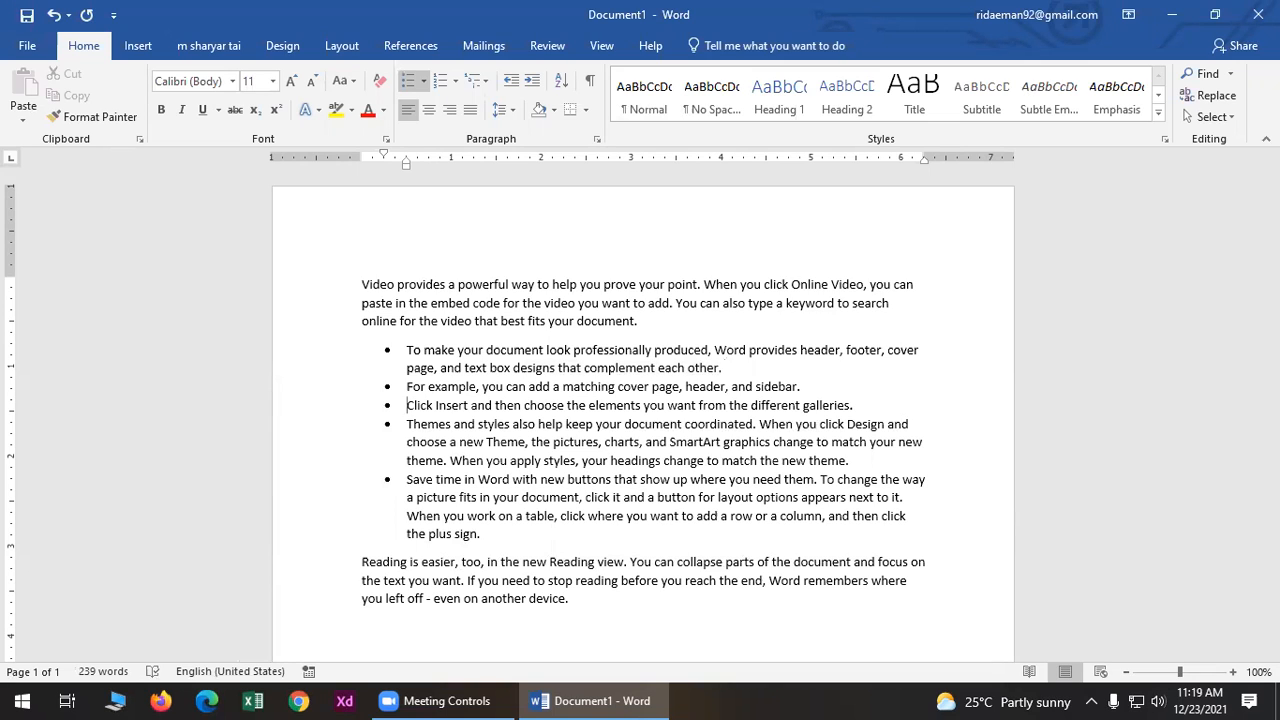
- Switch the list to checkmark bullets from the Bullet Library and select all five items
left_click(422, 82)
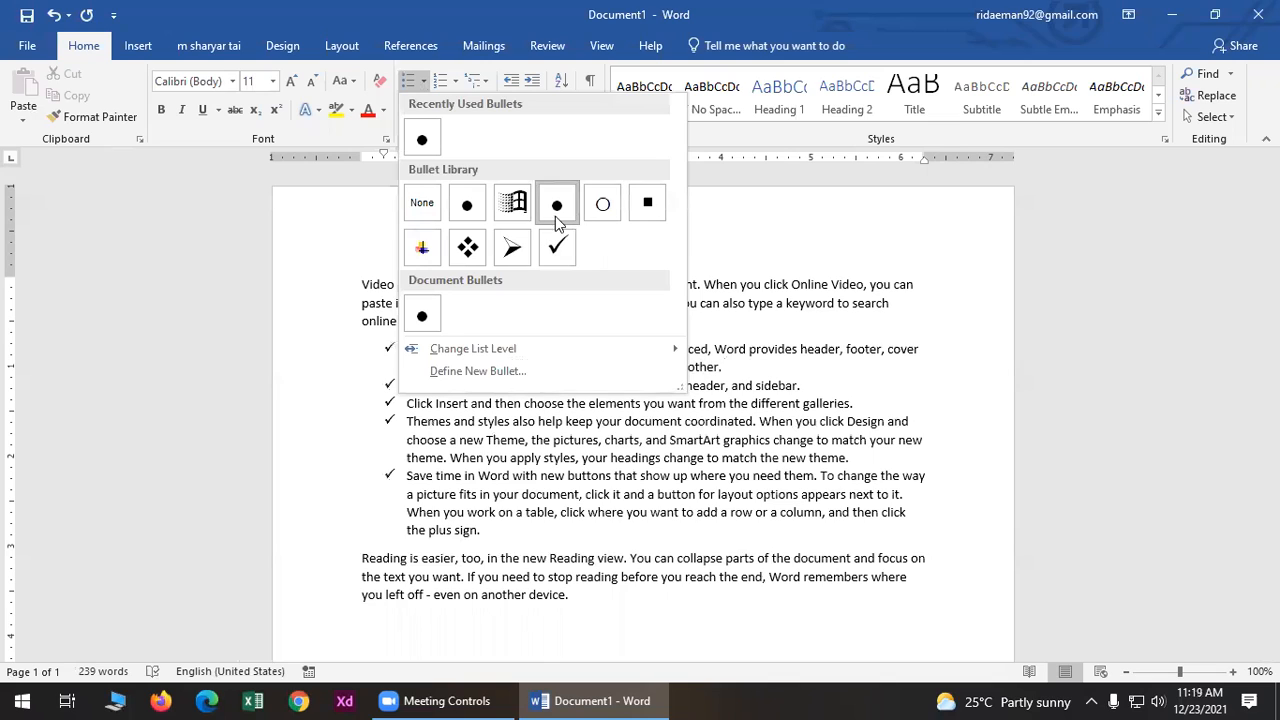
left_click(559, 247)
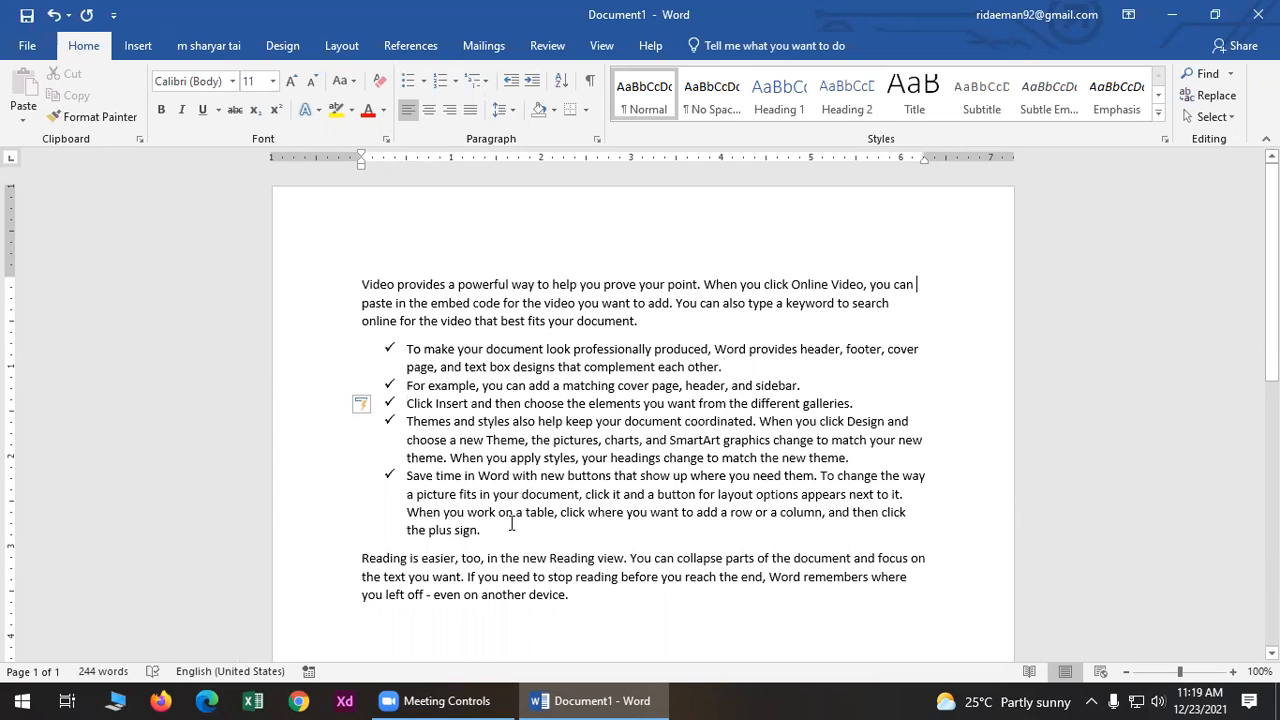
left_click_drag(481, 530, 336, 349)
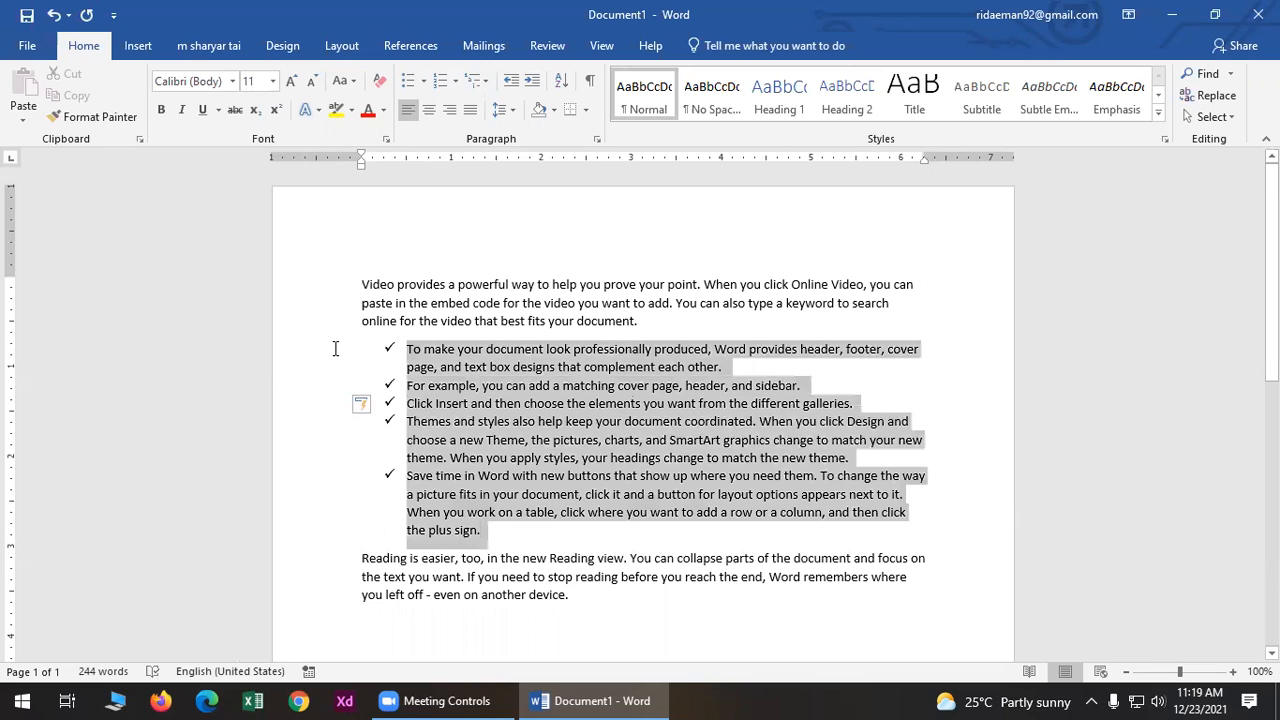
left_click(455, 82)
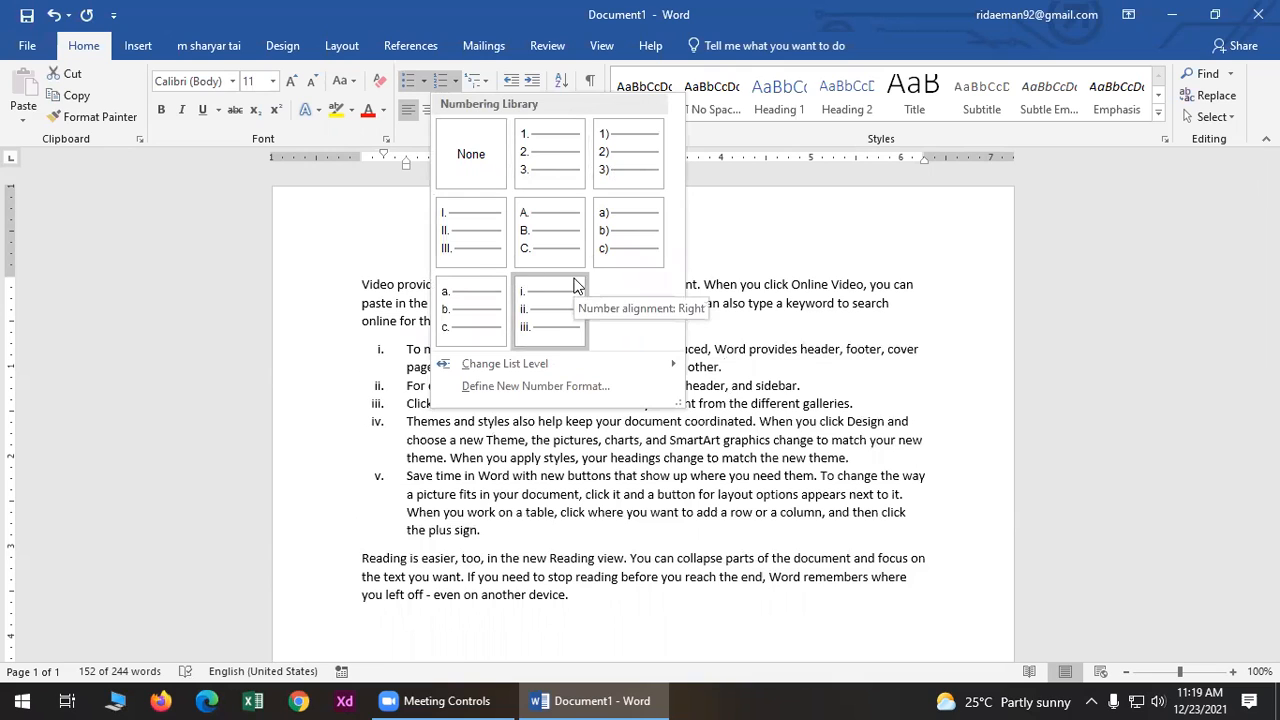
left_click(845, 204)
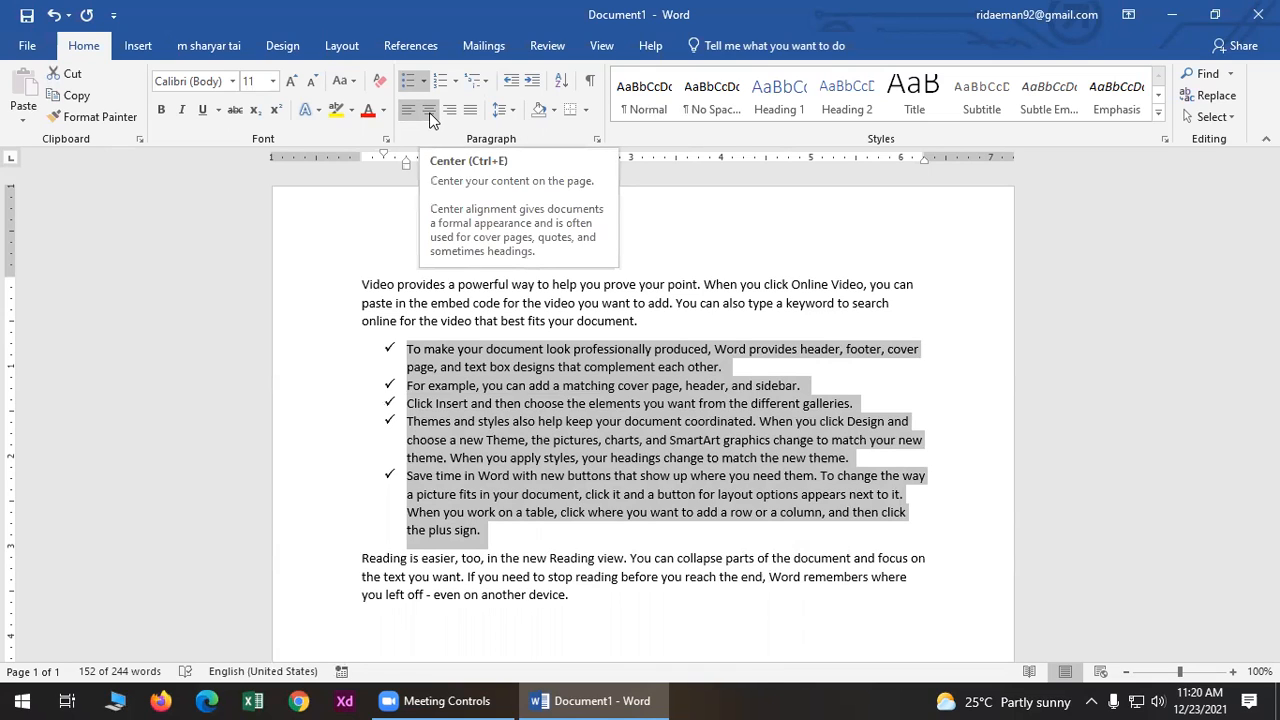
- Justify the five checkmark items after briefly trying Center and Align Right
left_click(429, 112)
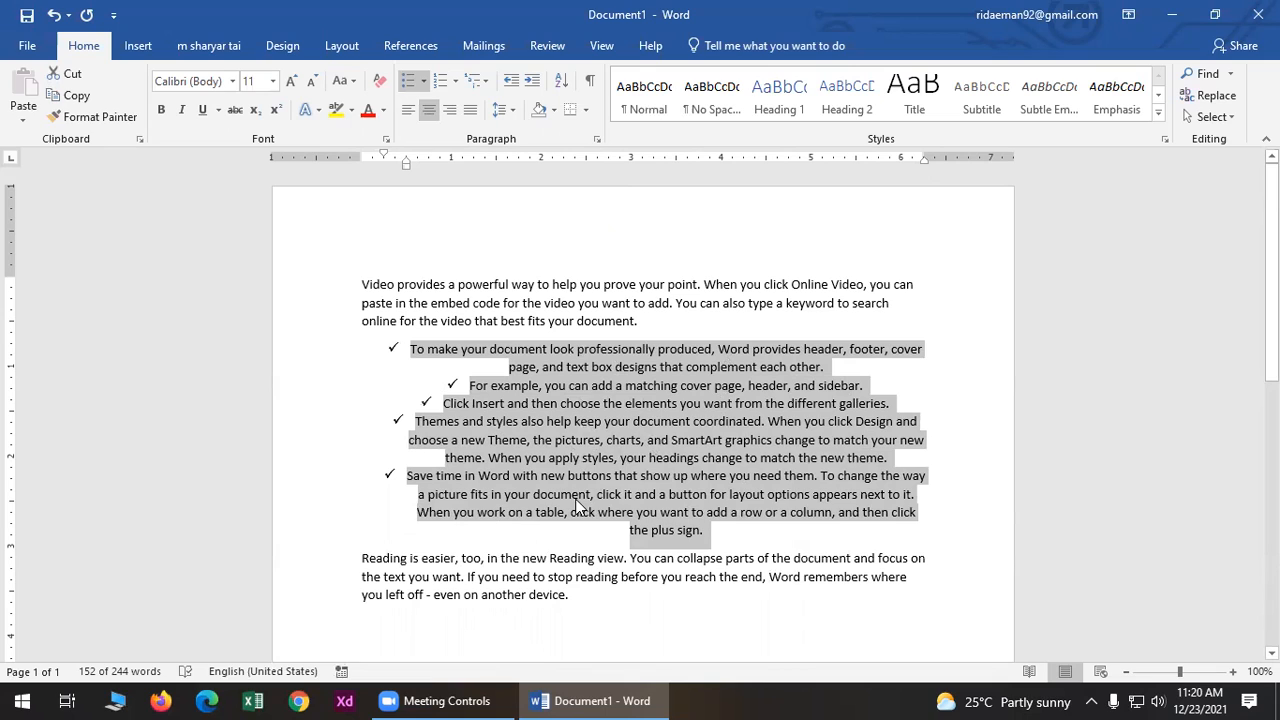
left_click(449, 110)
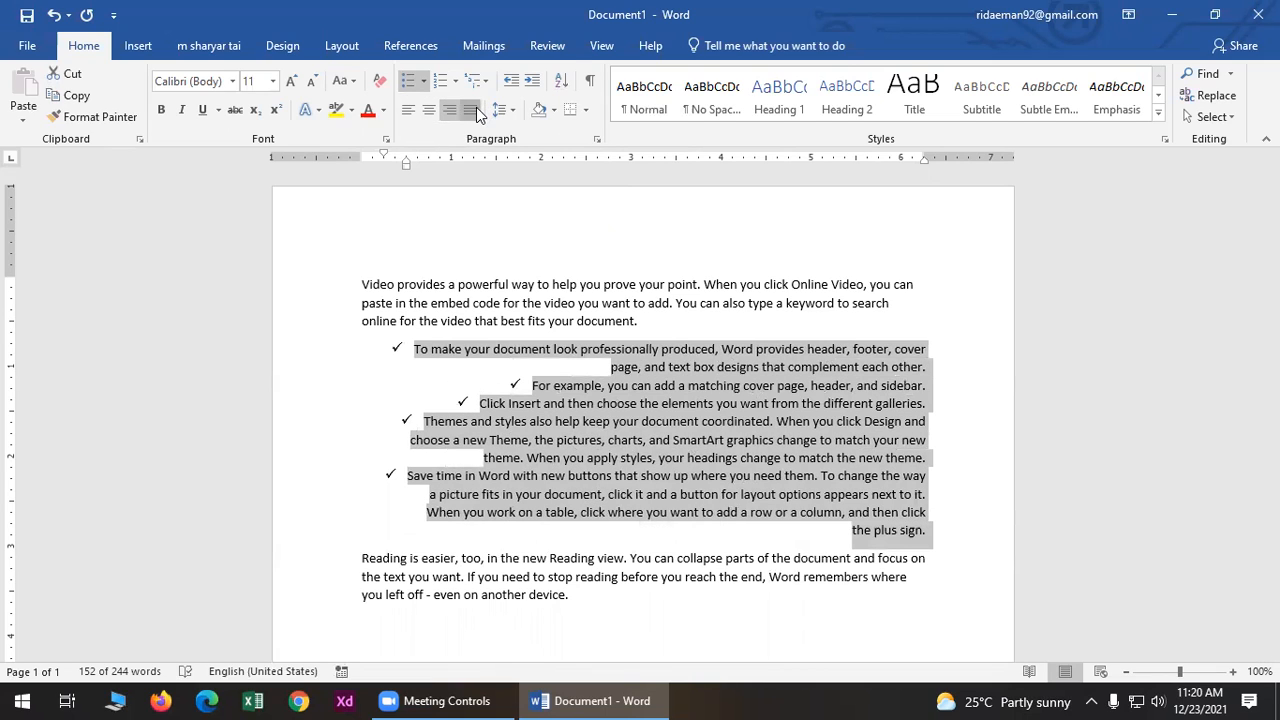
left_click(476, 110)
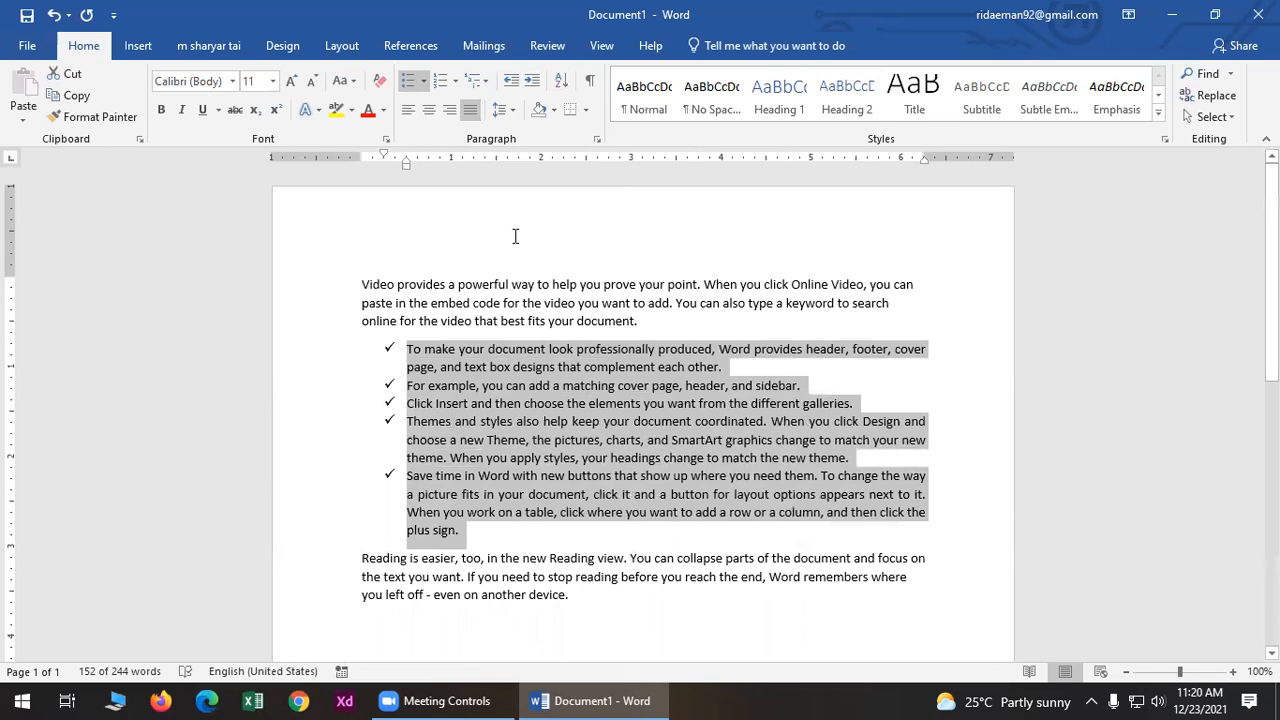
left_click(697, 284)
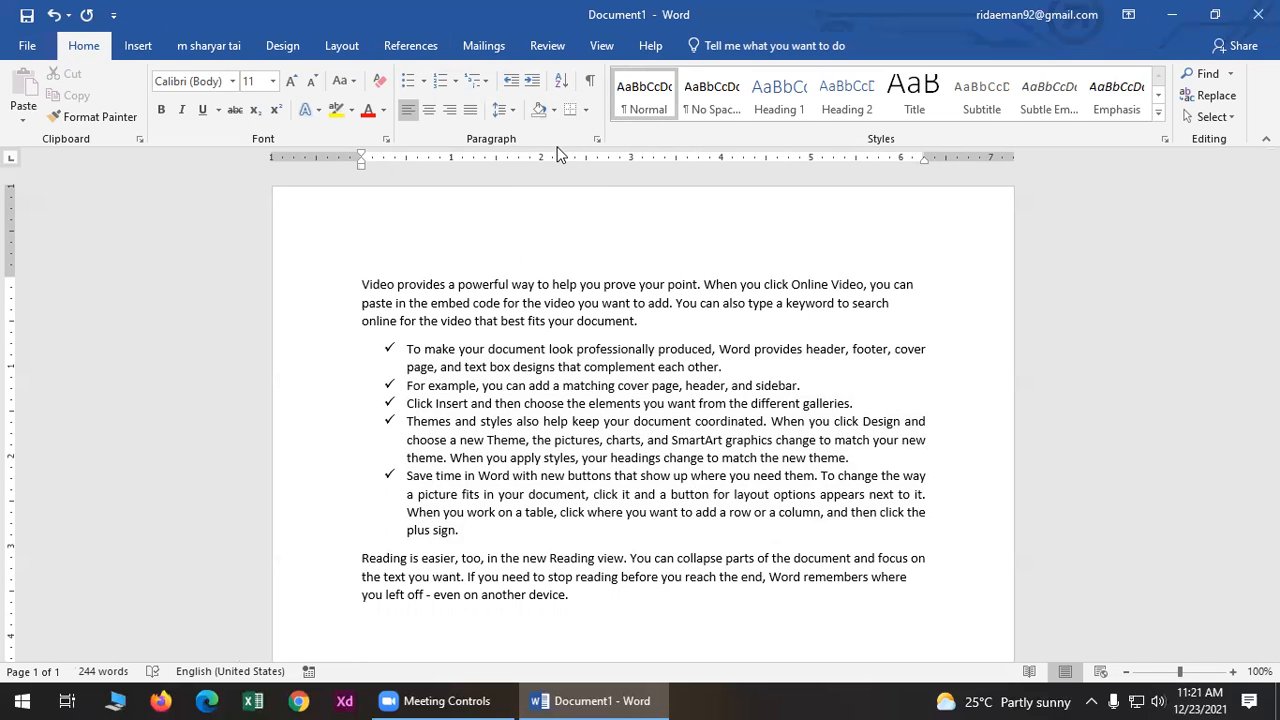
- Select the opening paragraph and expand the full Styles gallery
left_click_drag(646, 320, 380, 259)
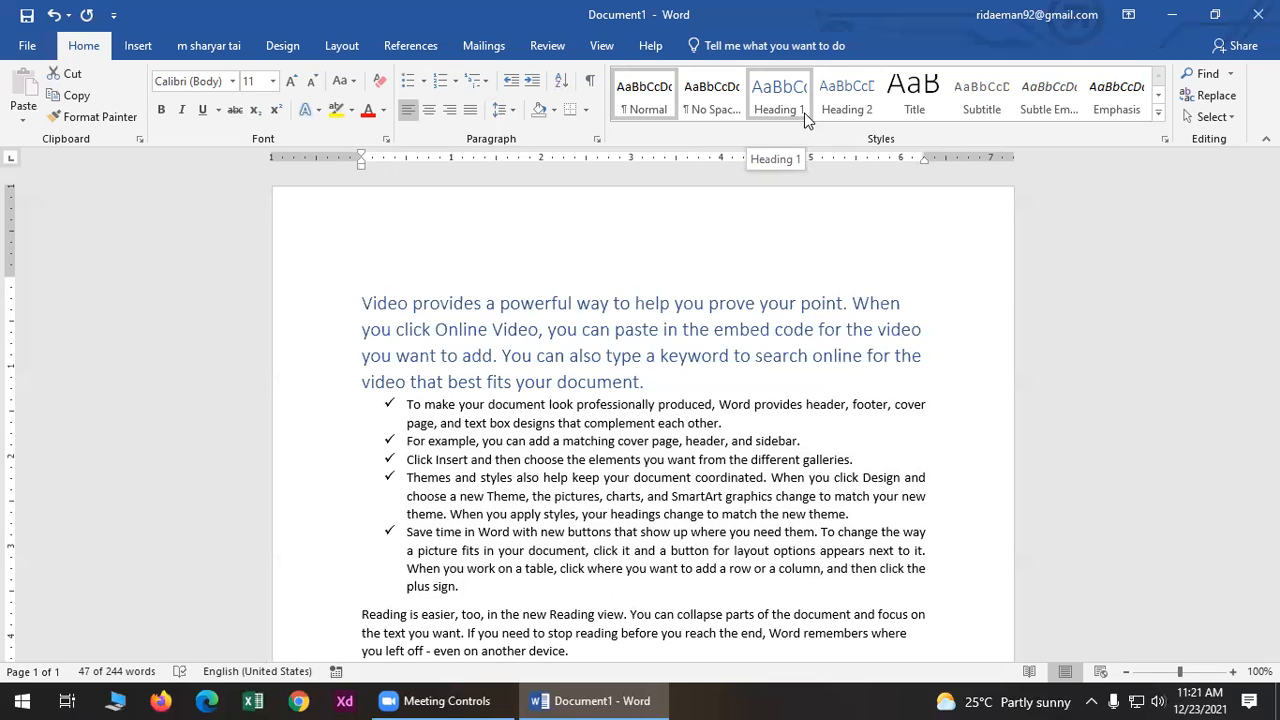
left_click(1158, 118)
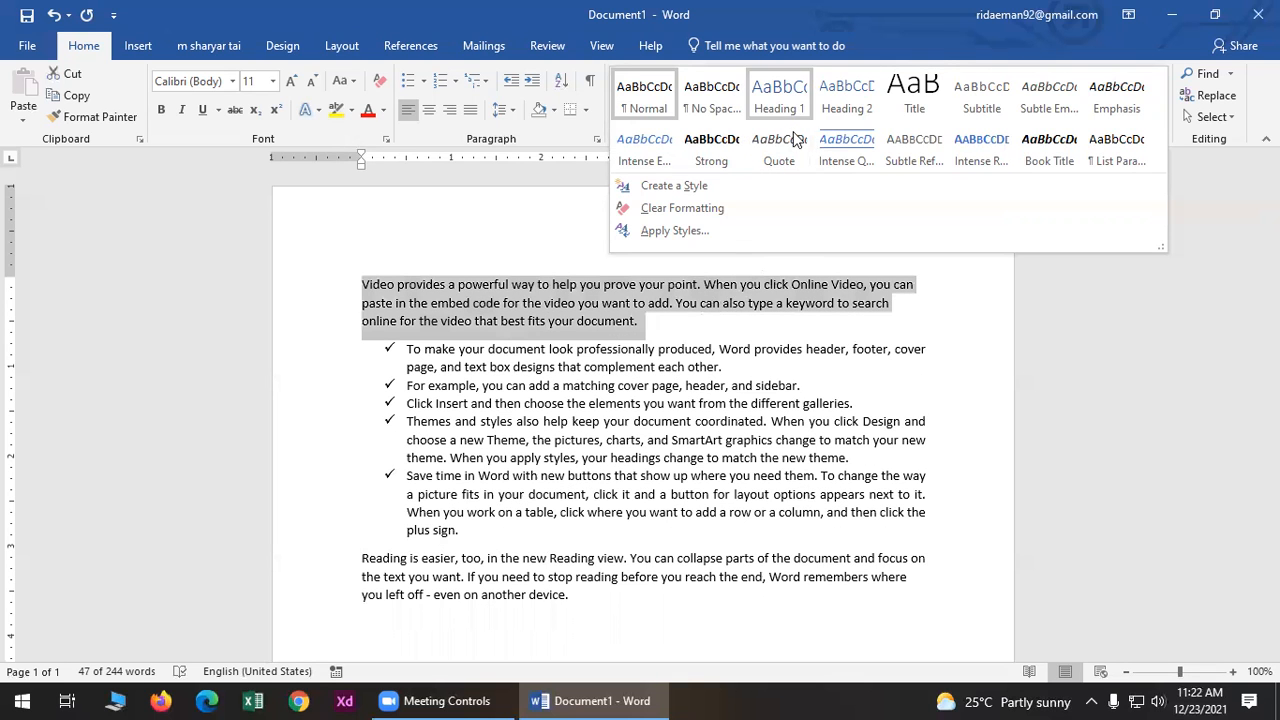
- Apply the Quote style to the opening paragraph, making it italic and centred
left_click(795, 138)
left_click(744, 343)
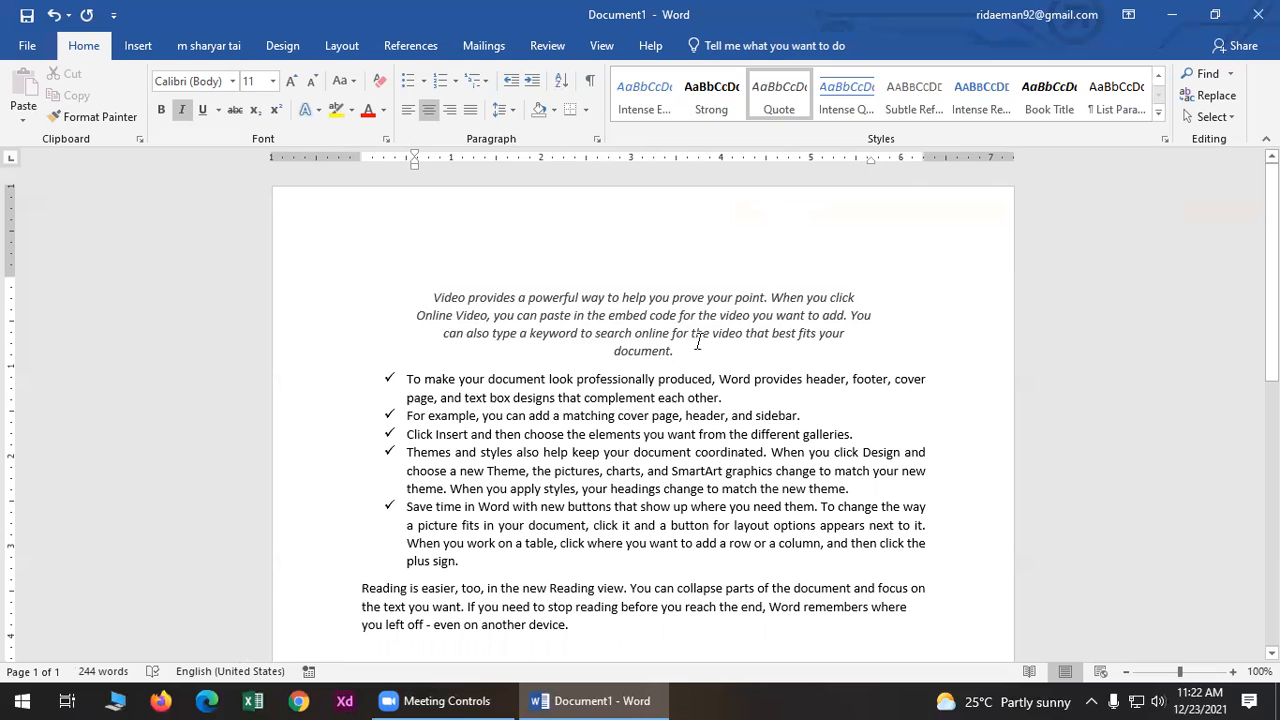
triple_click(643, 326)
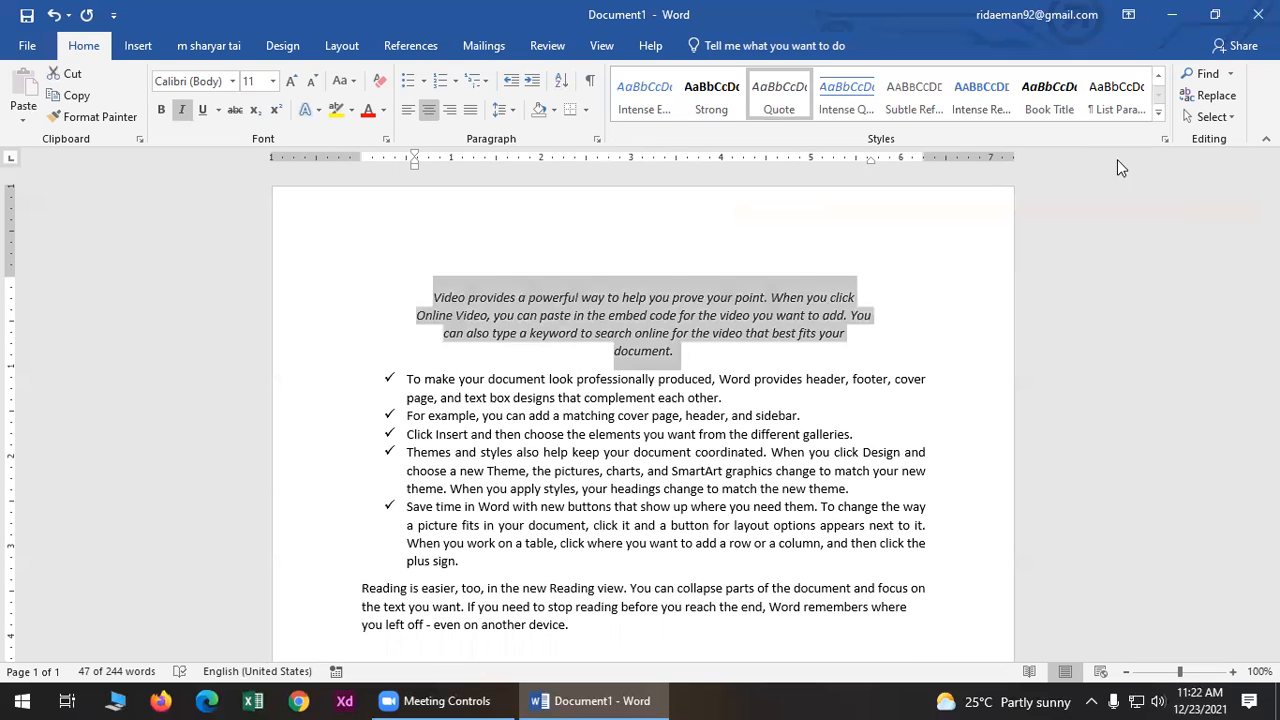
left_click(939, 319)
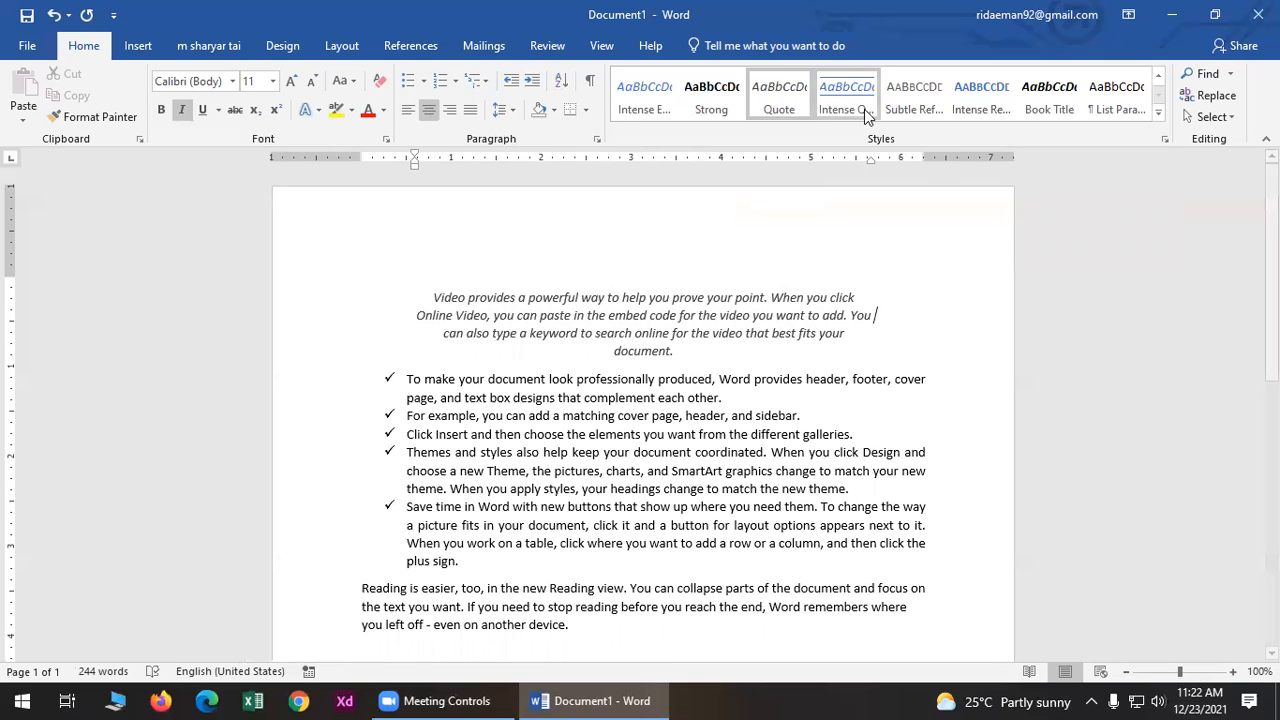
- Search the document for 'when', then open Find and Replace with 'When' as the search term
left_click(1205, 76)
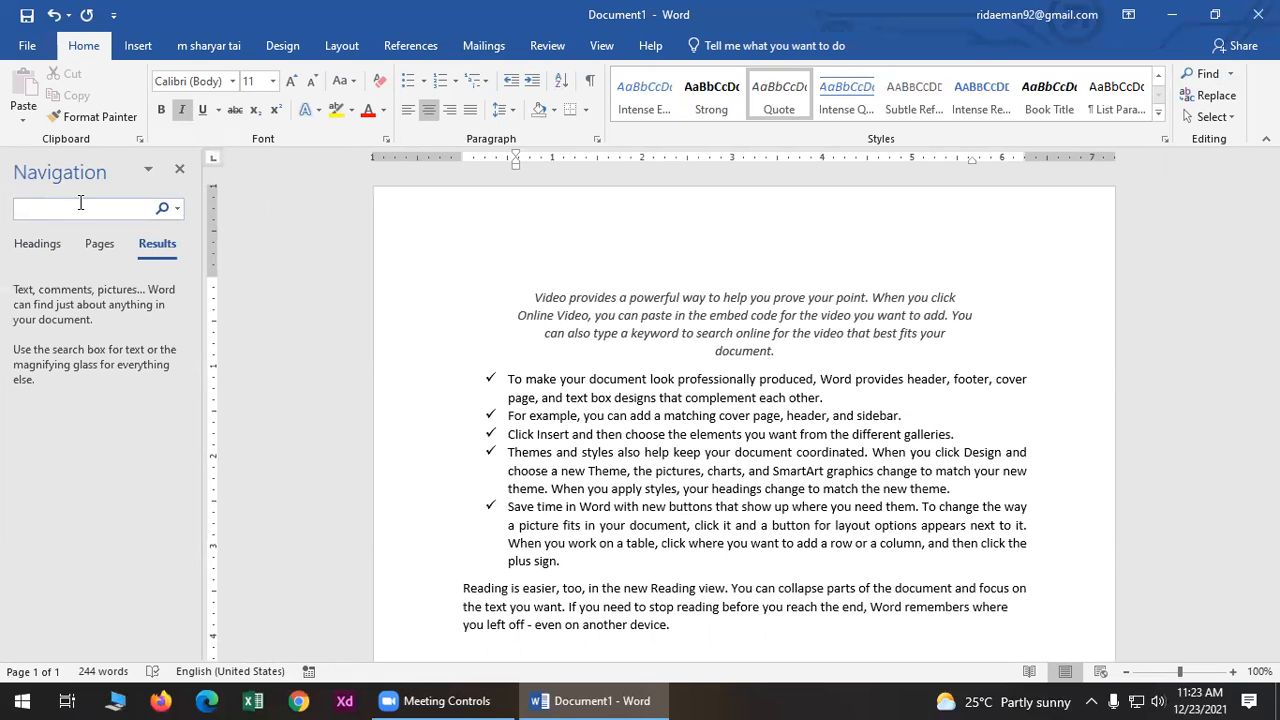
type("in")
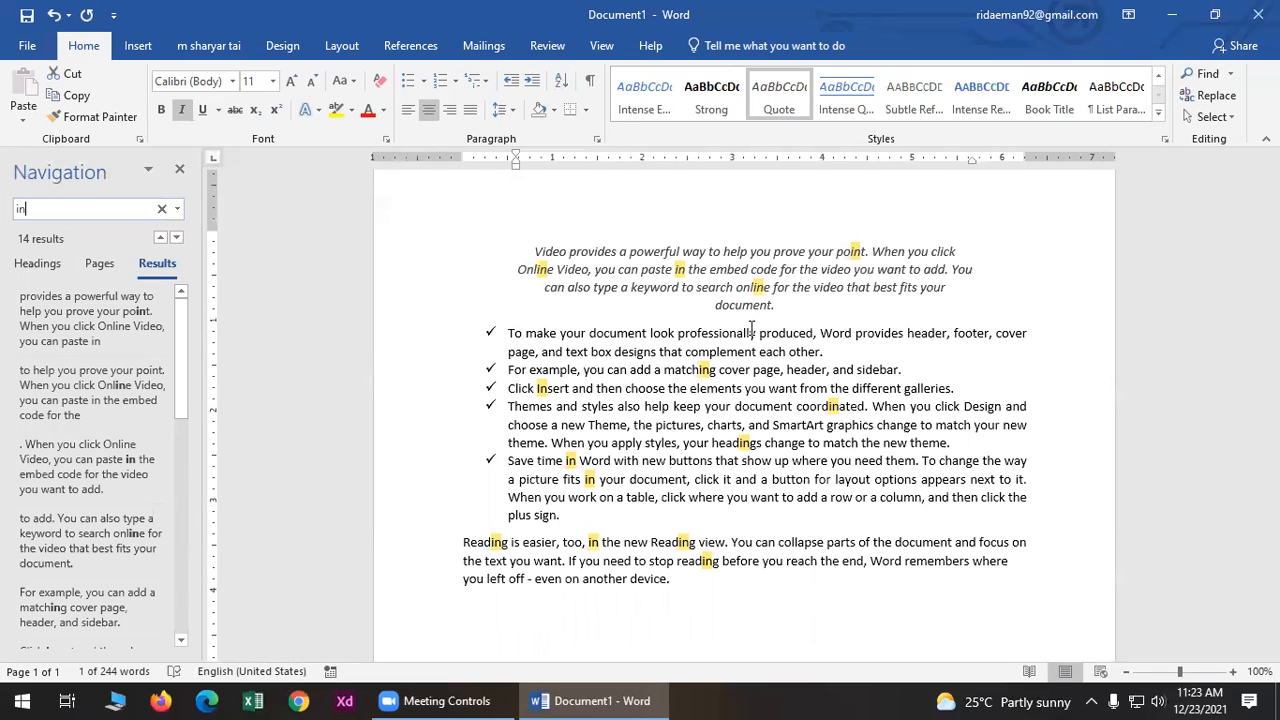
key("BackSpace")
key("BackSpace")
type("when")
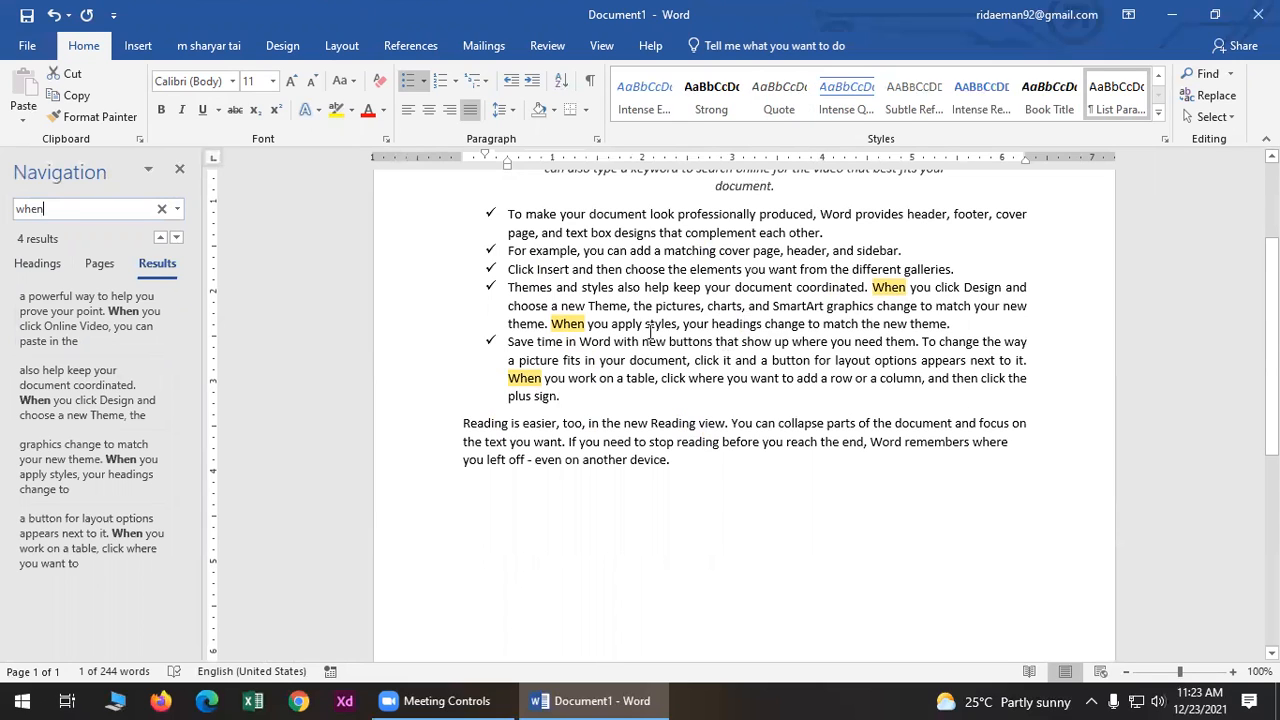
left_click(180, 172)
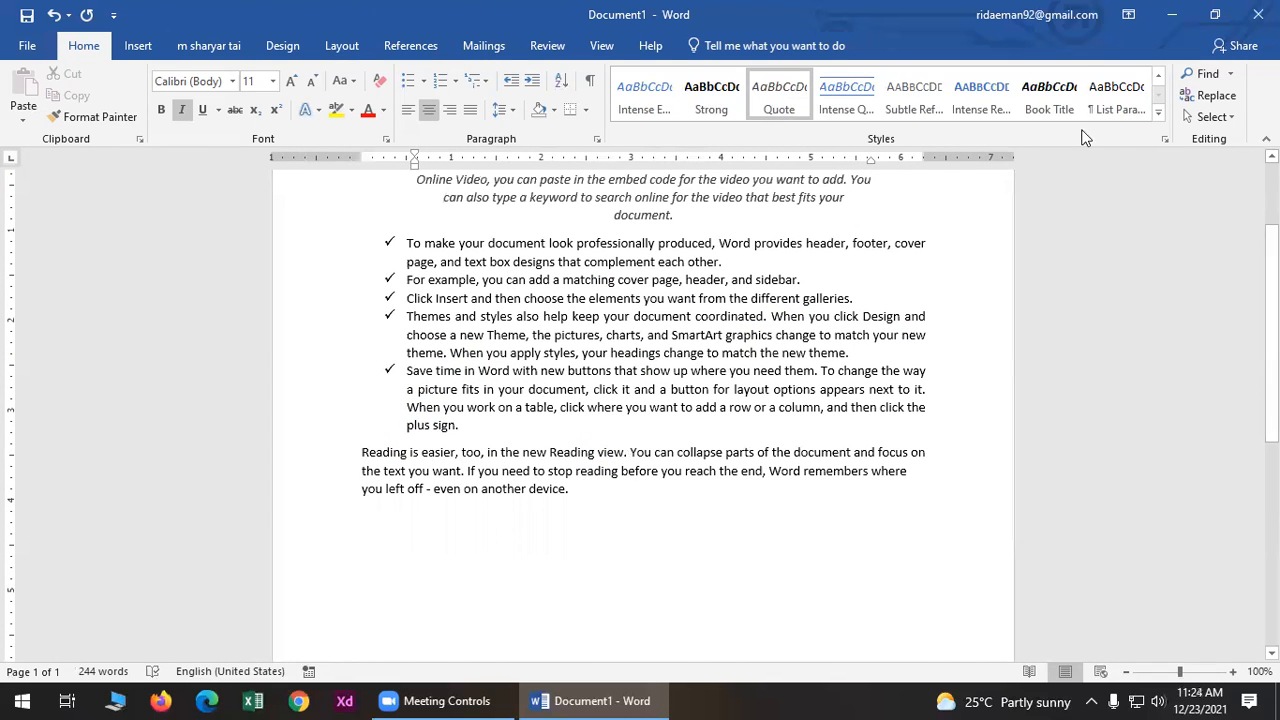
left_click(1197, 75)
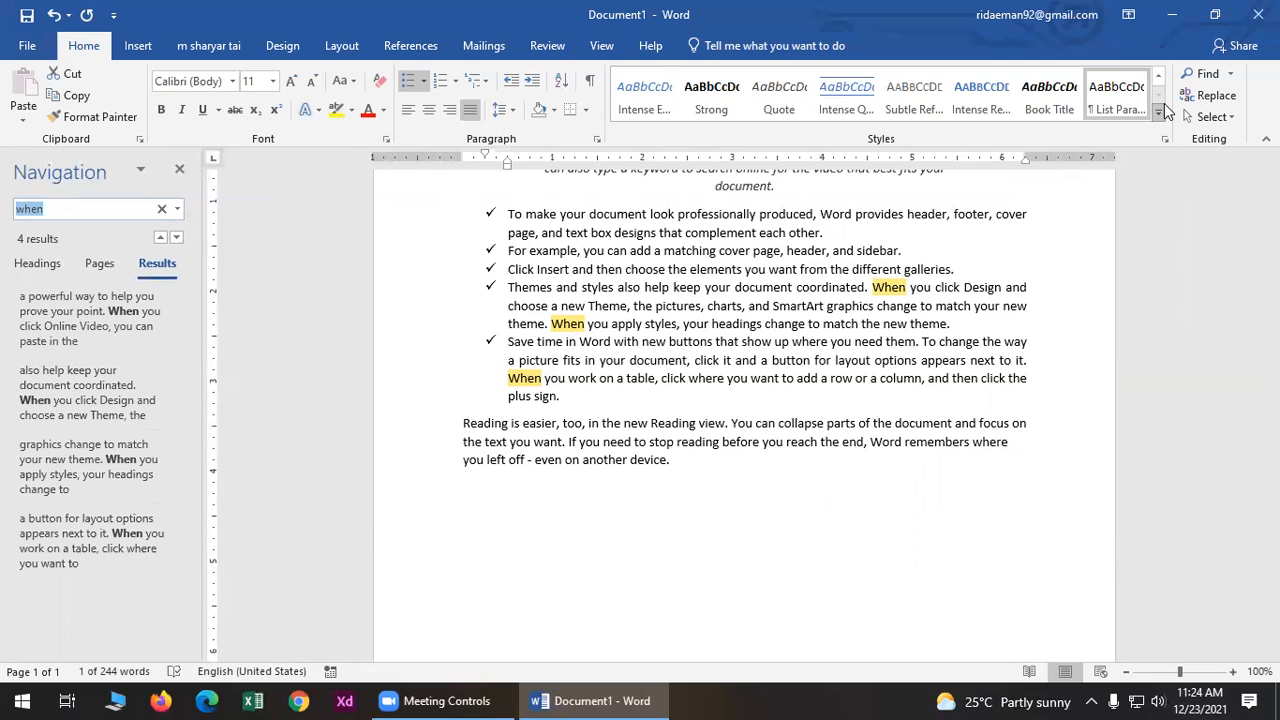
left_click(1215, 95)
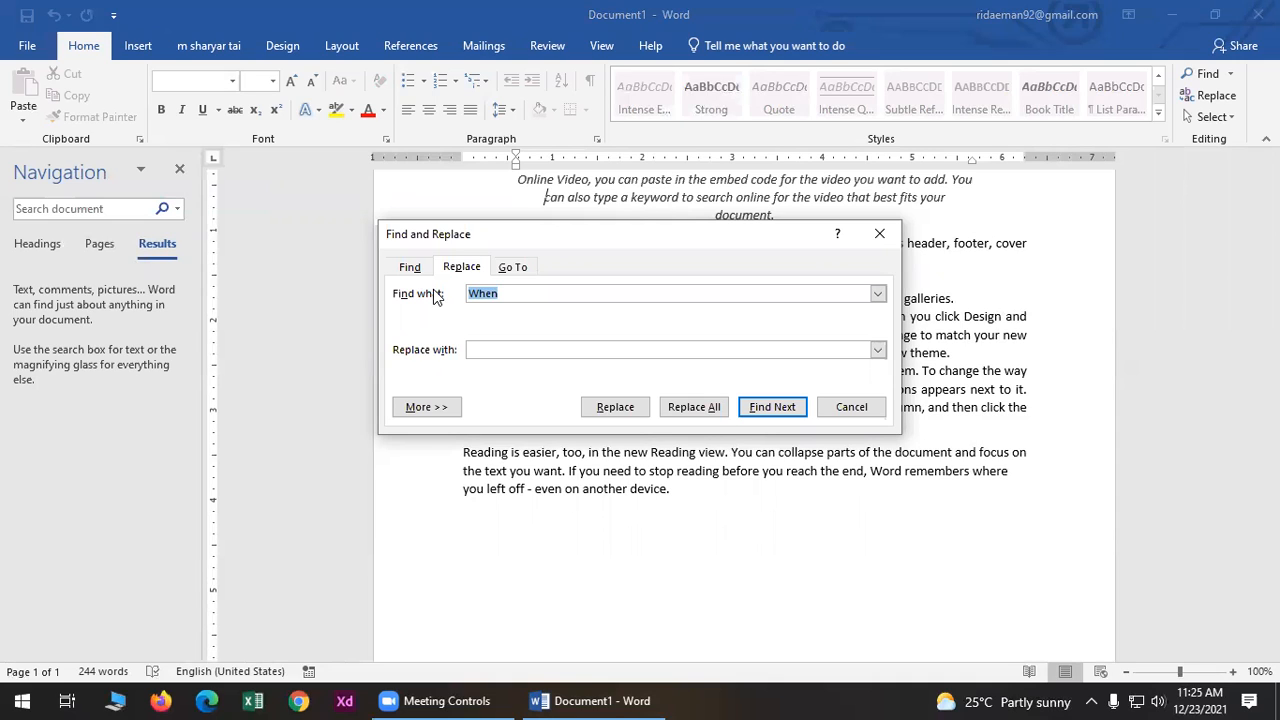
- Try replacing 'vedio' with 'movies' using Replace All, which finds zero matches
key("BackSpace")
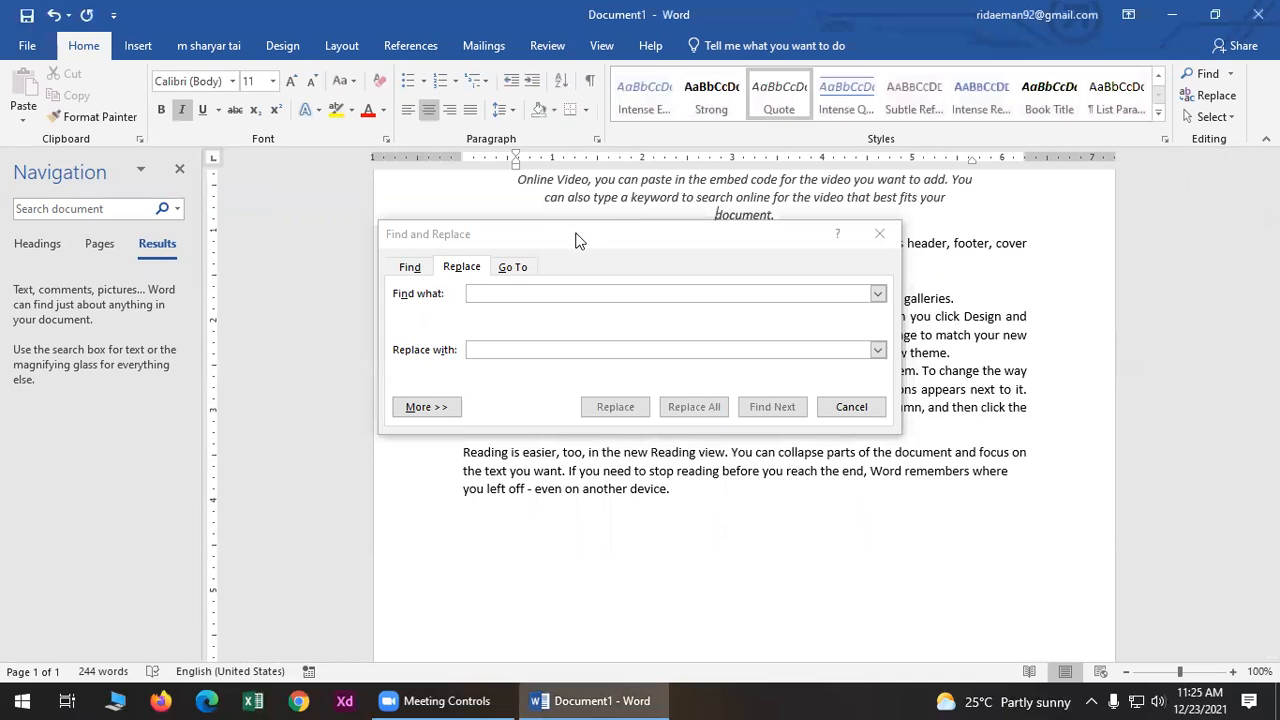
left_click_drag(579, 242, 613, 364)
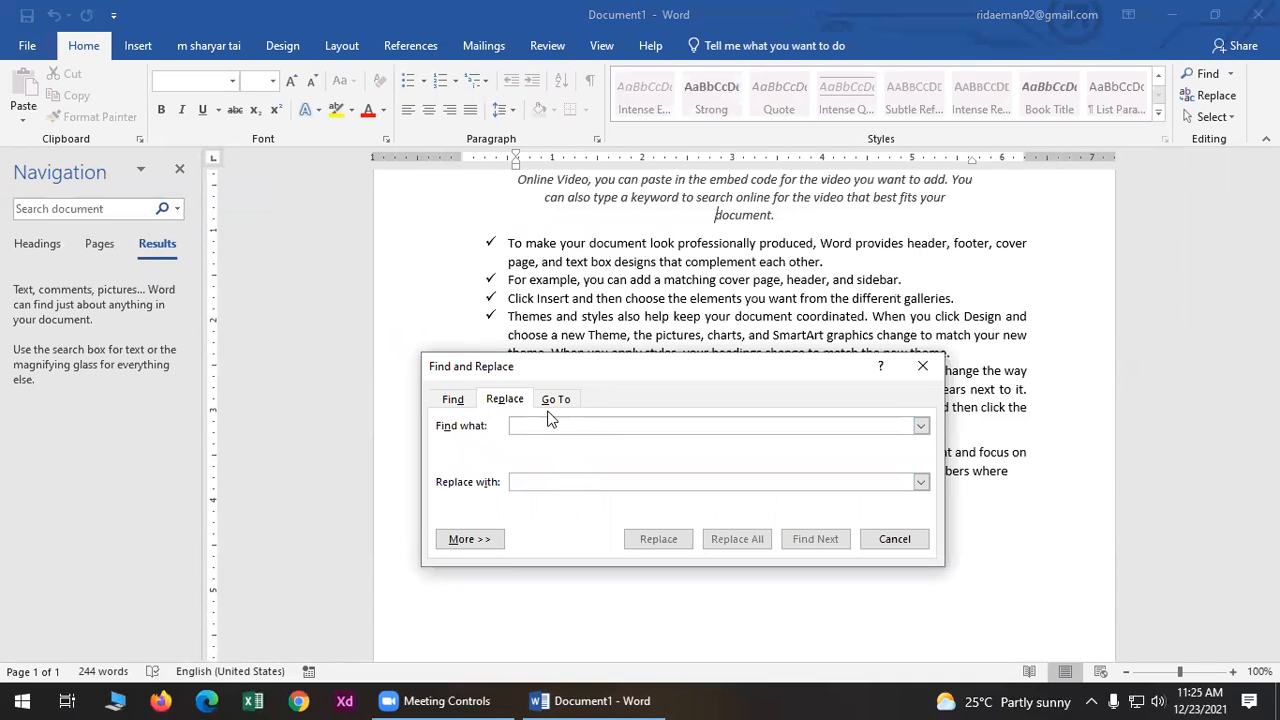
type("v")
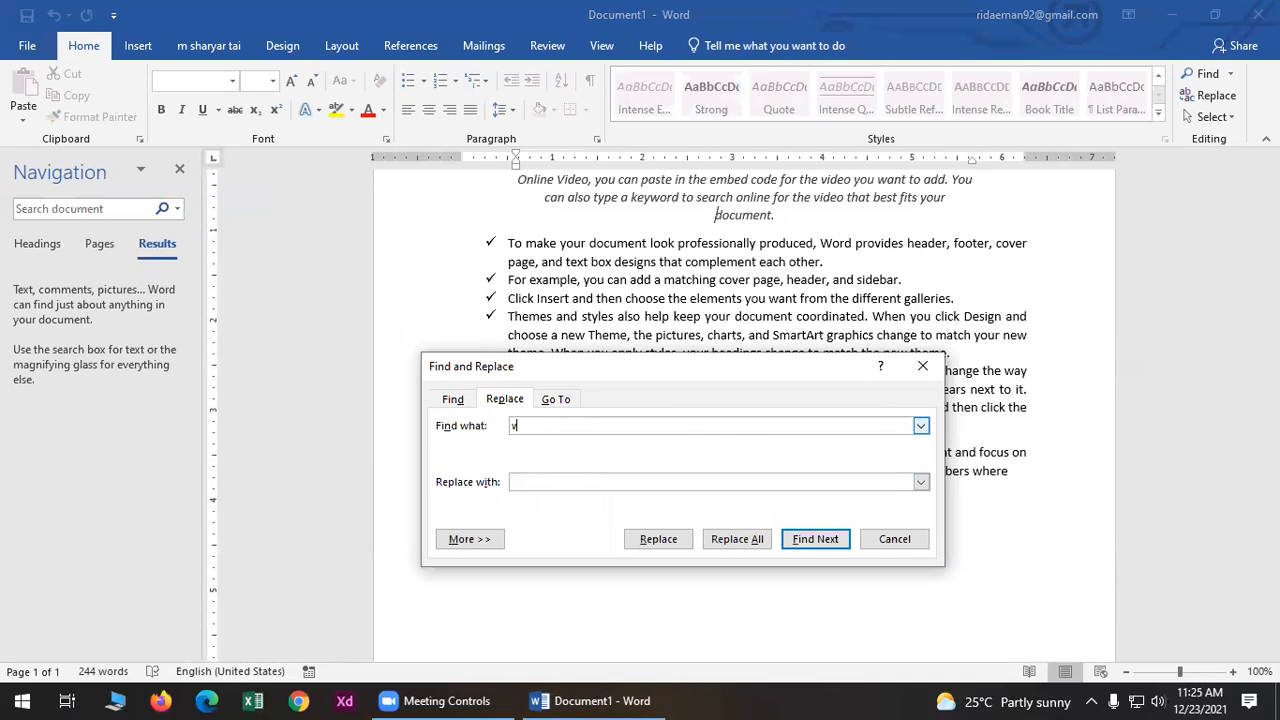
type("edio")
left_click(555, 474)
type("movies")
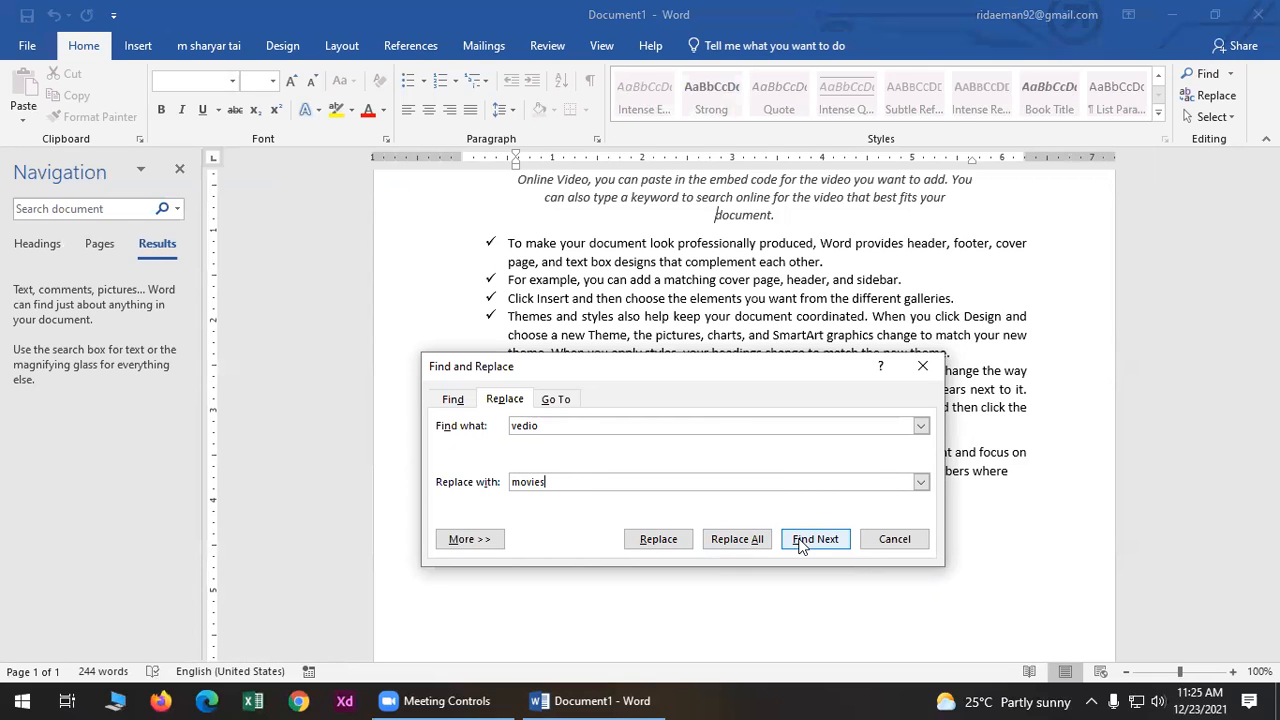
left_click(740, 540)
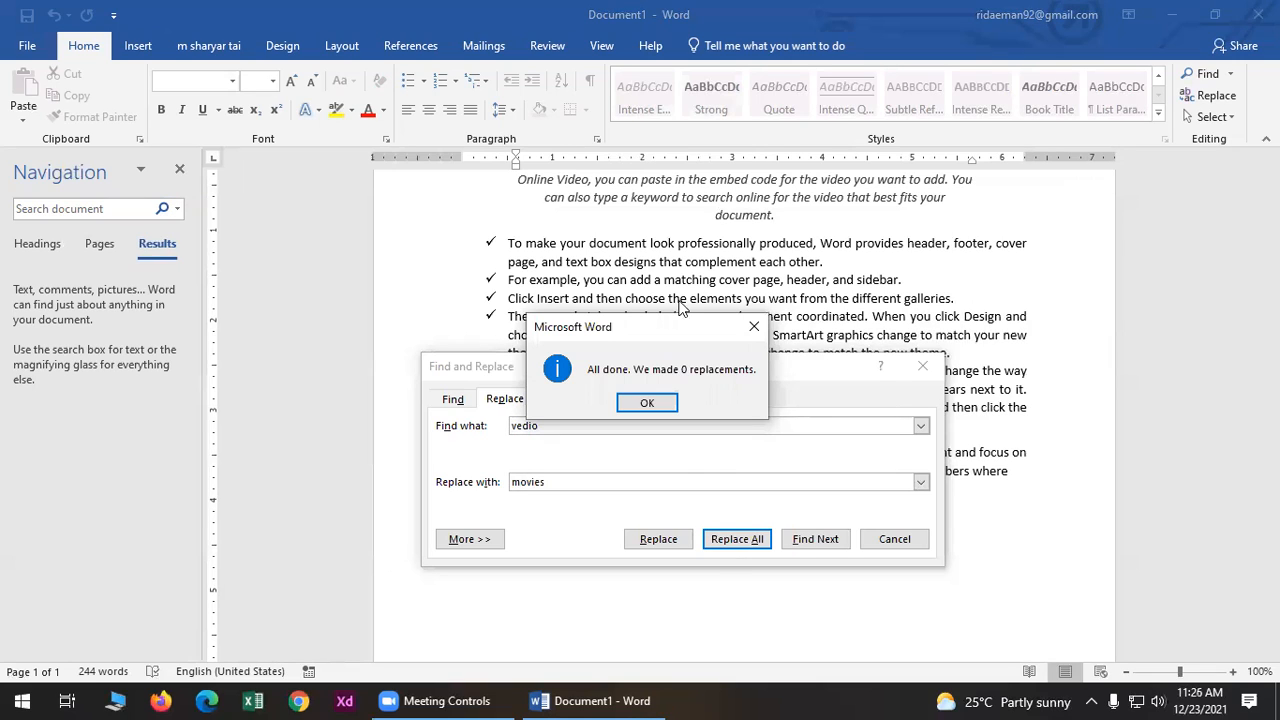
left_click(647, 402)
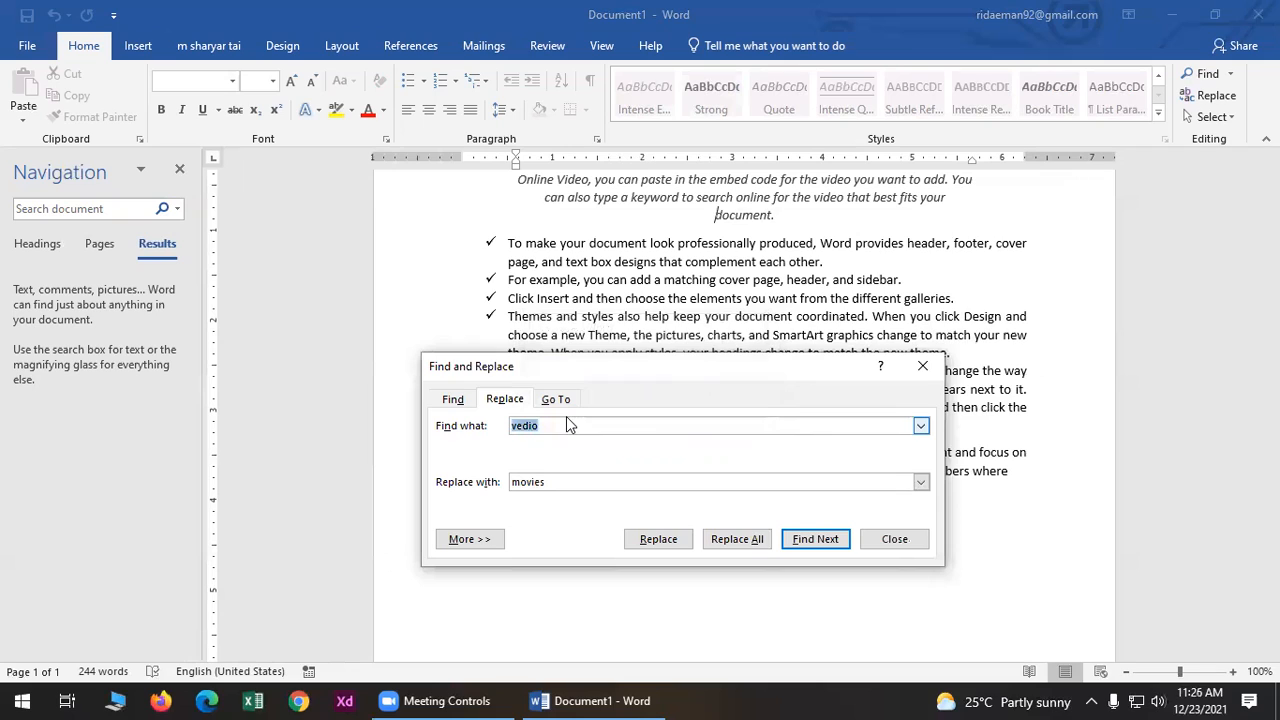
- Correct the search word to 'video' and replace all four occurrences with 'movies'
left_click(566, 428)
key("BackSpace")
key("BackSpace")
key("BackSpace")
key("BackSpace")
type("ideo")
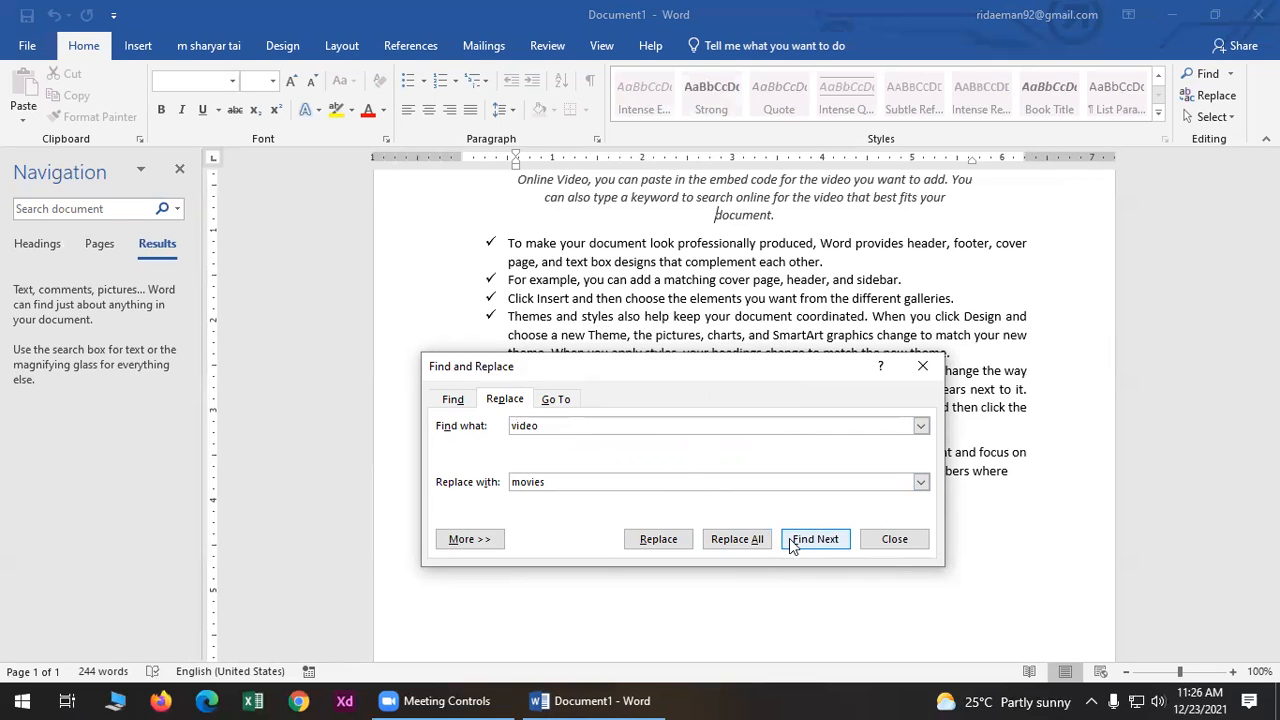
left_click(745, 541)
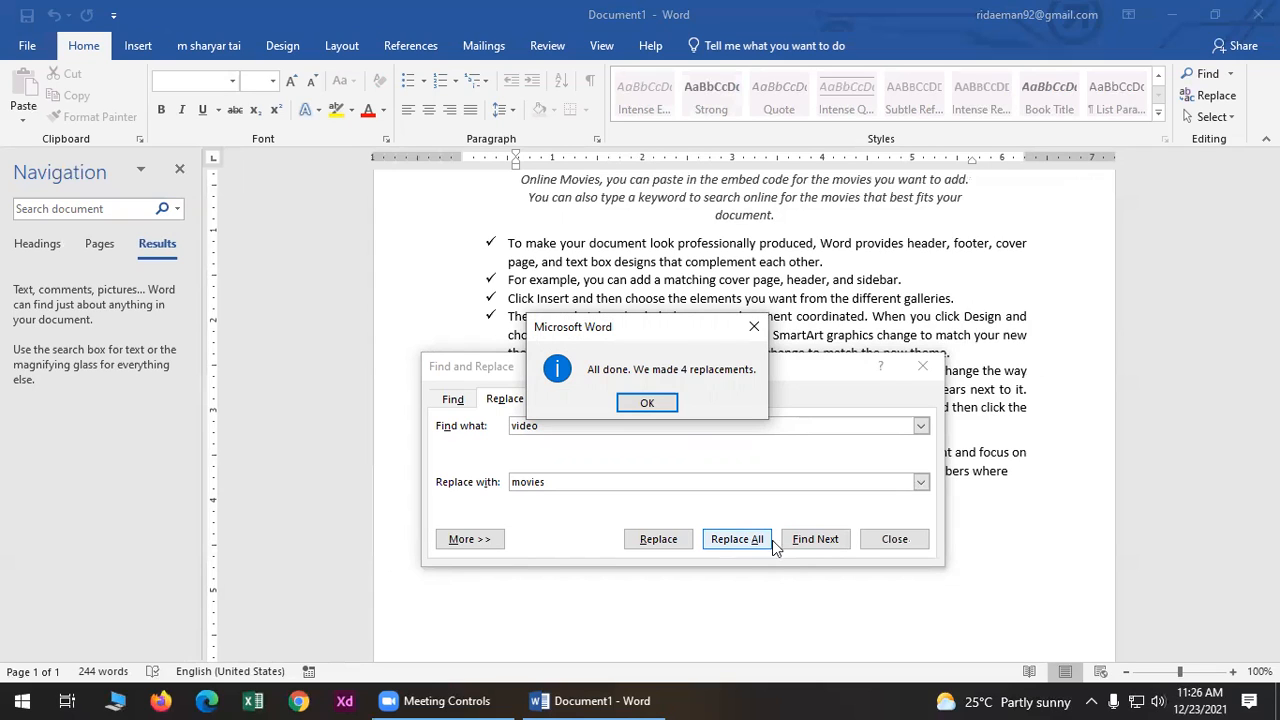
left_click(647, 404)
left_click(918, 368)
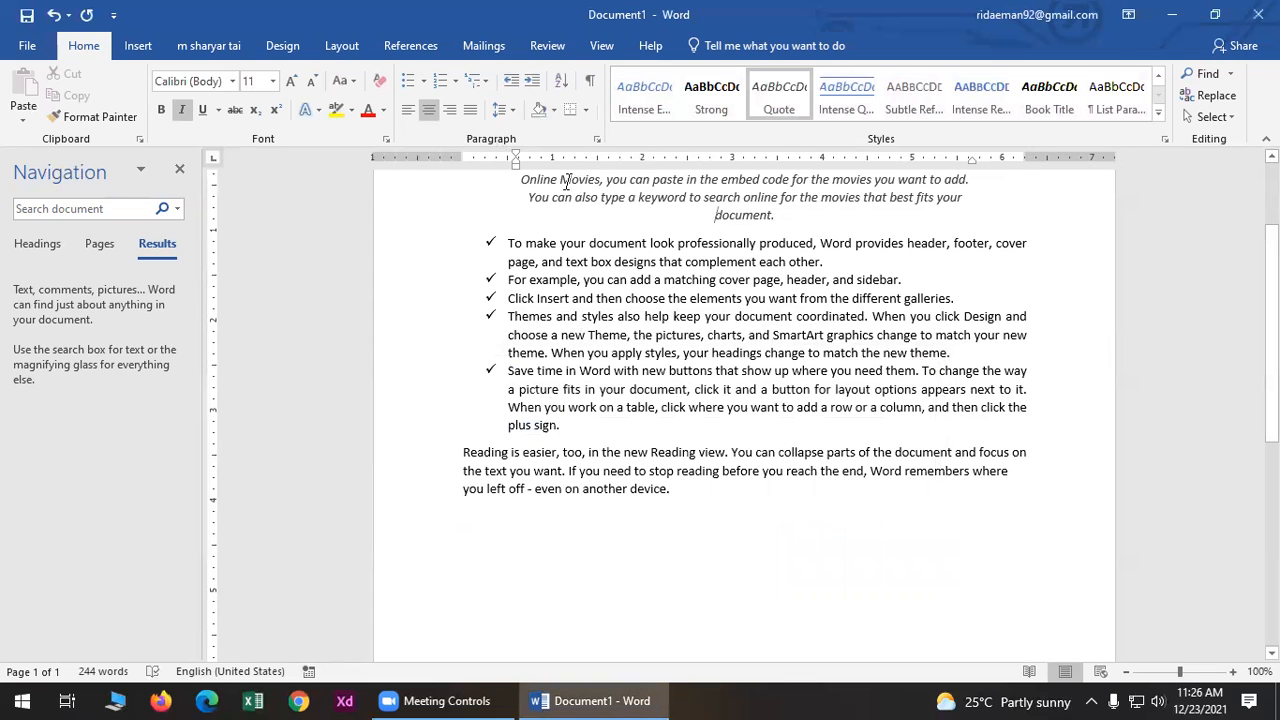
- Search for 'movies' in the Navigation pane to confirm the four replaced words
left_click_drag(560, 183, 603, 183)
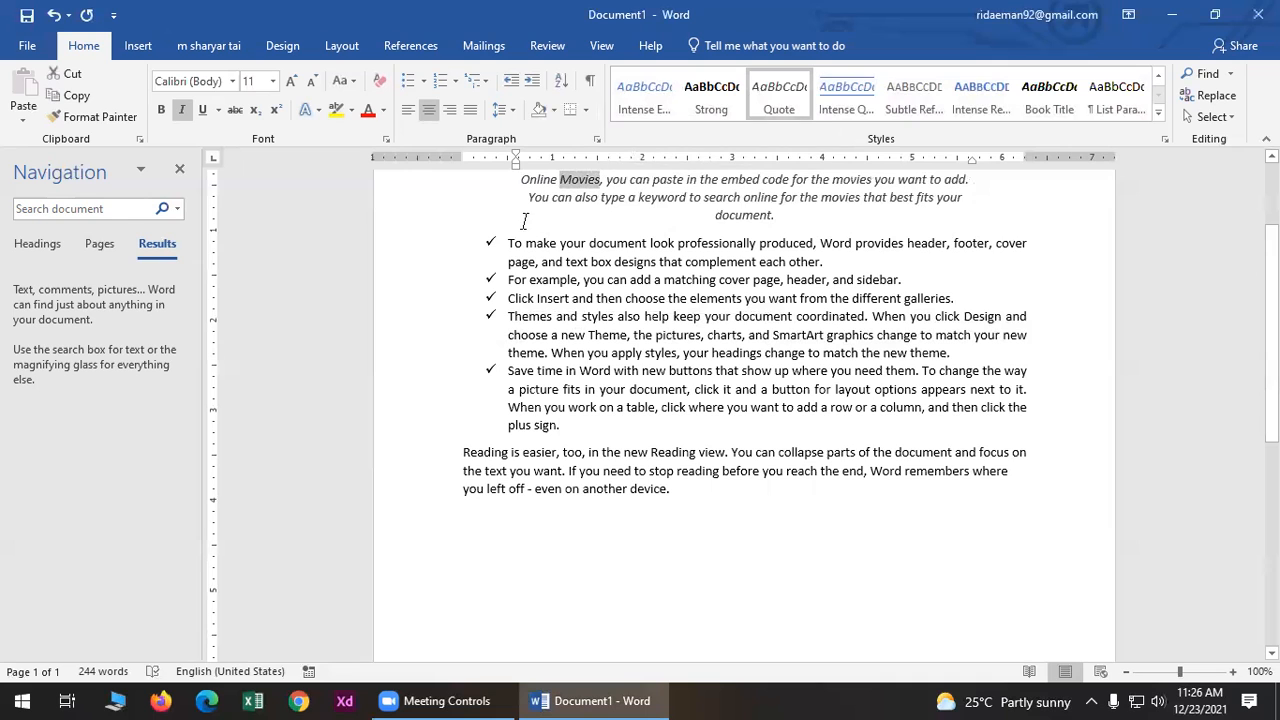
scroll(672, 378, "up", 3)
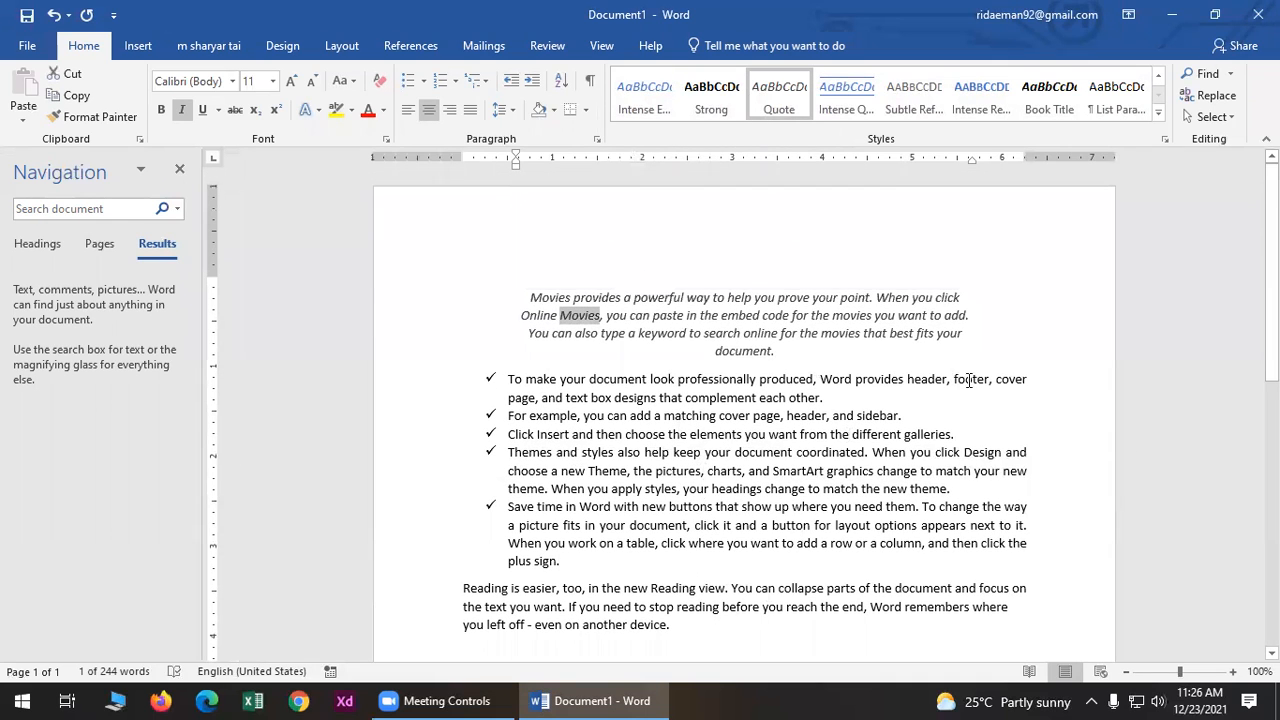
left_click(64, 208)
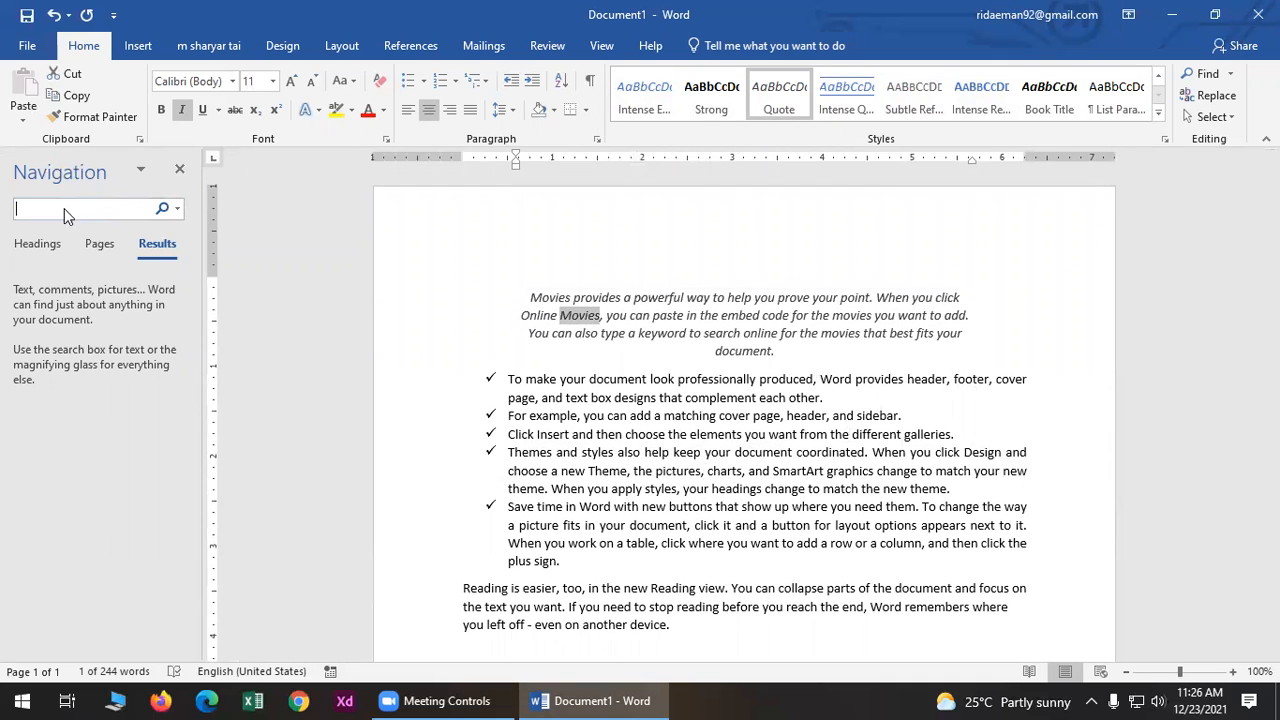
type("movies")
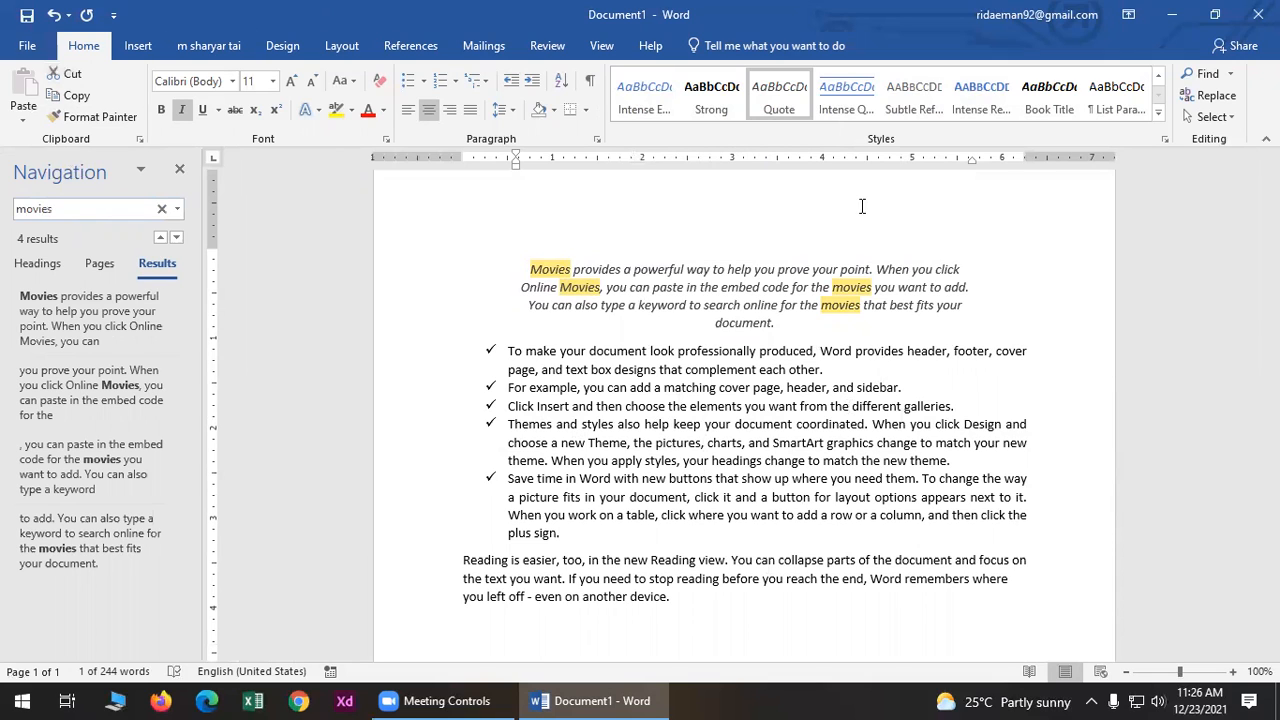
- Close the Navigation pane and select the whole document with Select All, then Ctrl+A
left_click(179, 169)
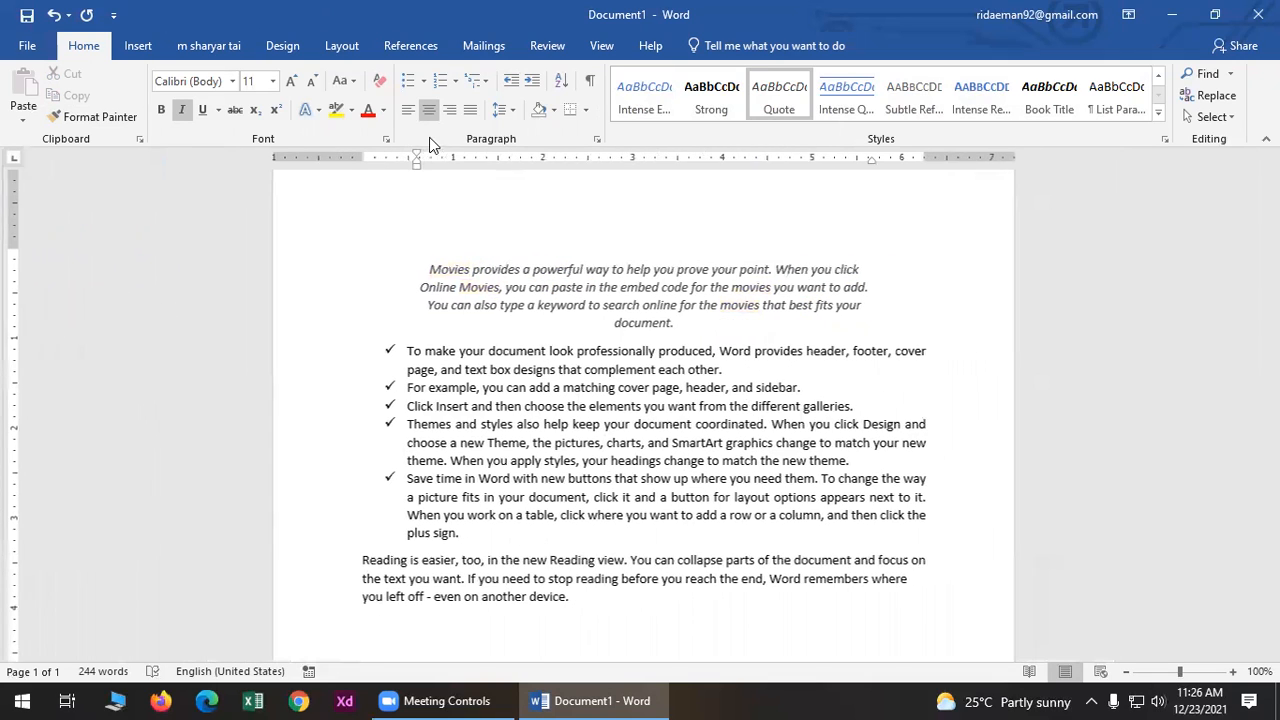
left_click(1210, 116)
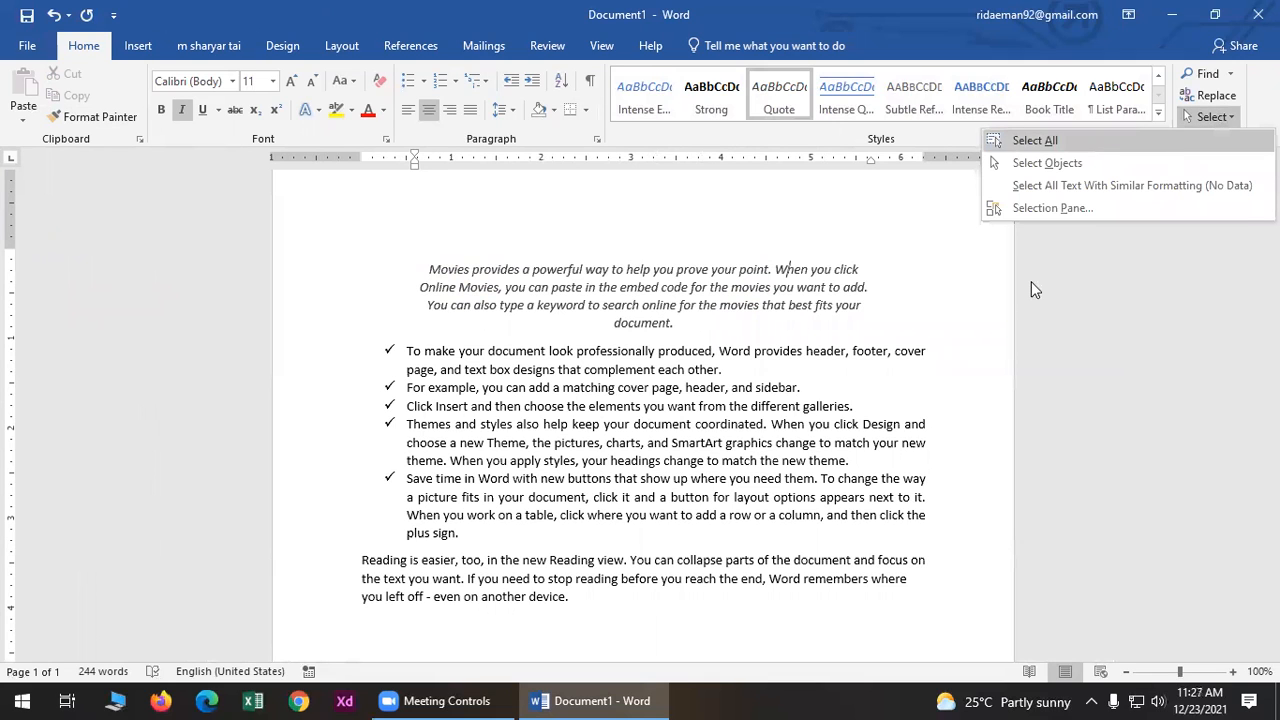
left_click(1075, 142)
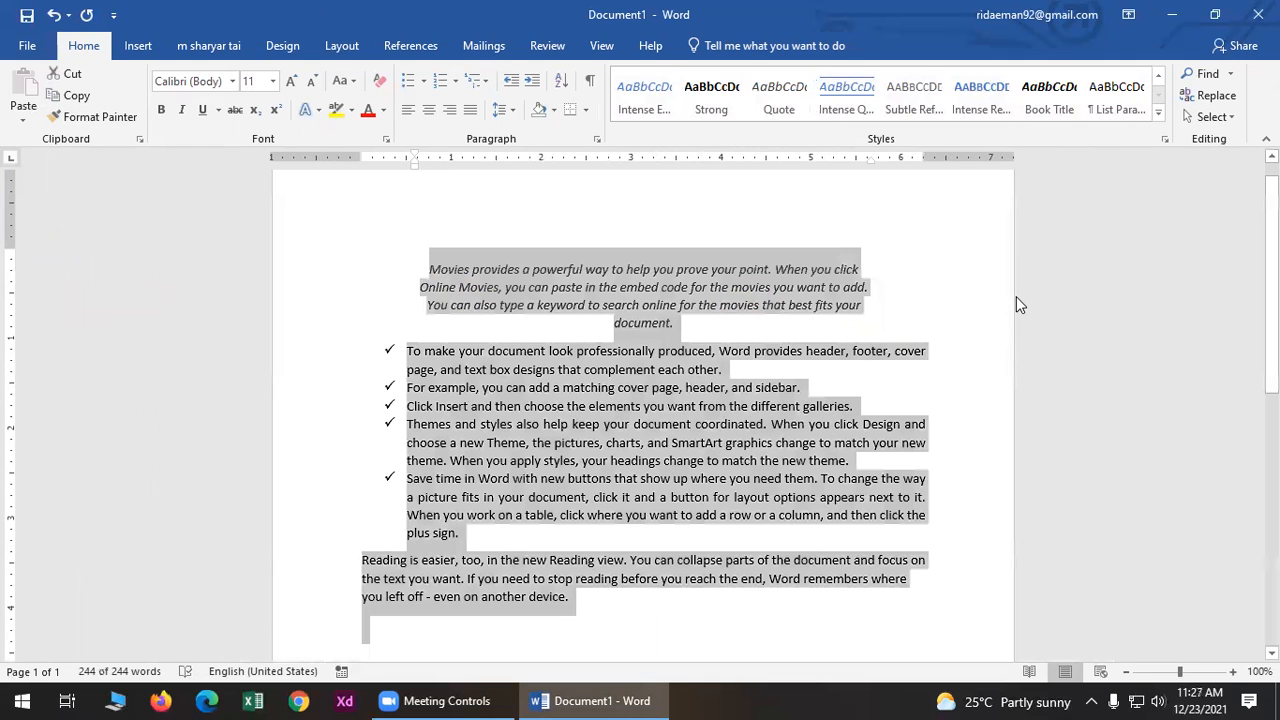
left_click(934, 259)
key("ctrl+a")
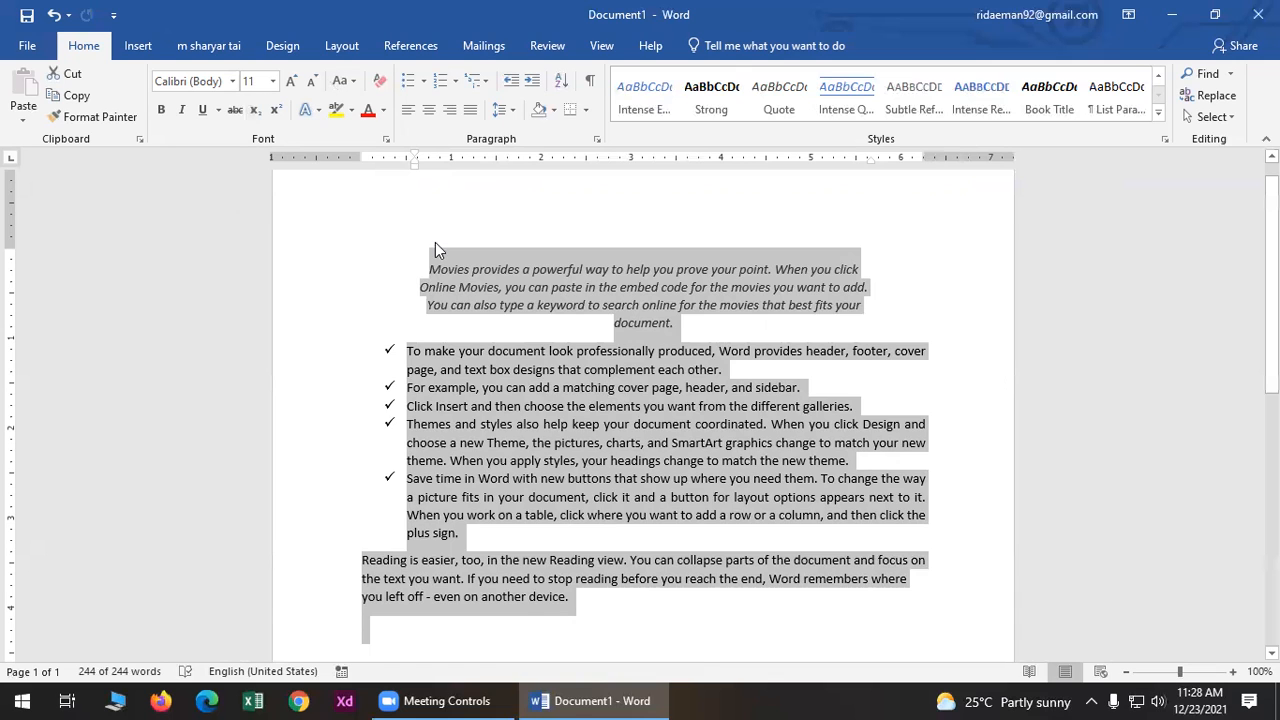
- Copy the Movies quote's centred italic formatting onto the final Reading paragraph with Format Painter
left_click(420, 290)
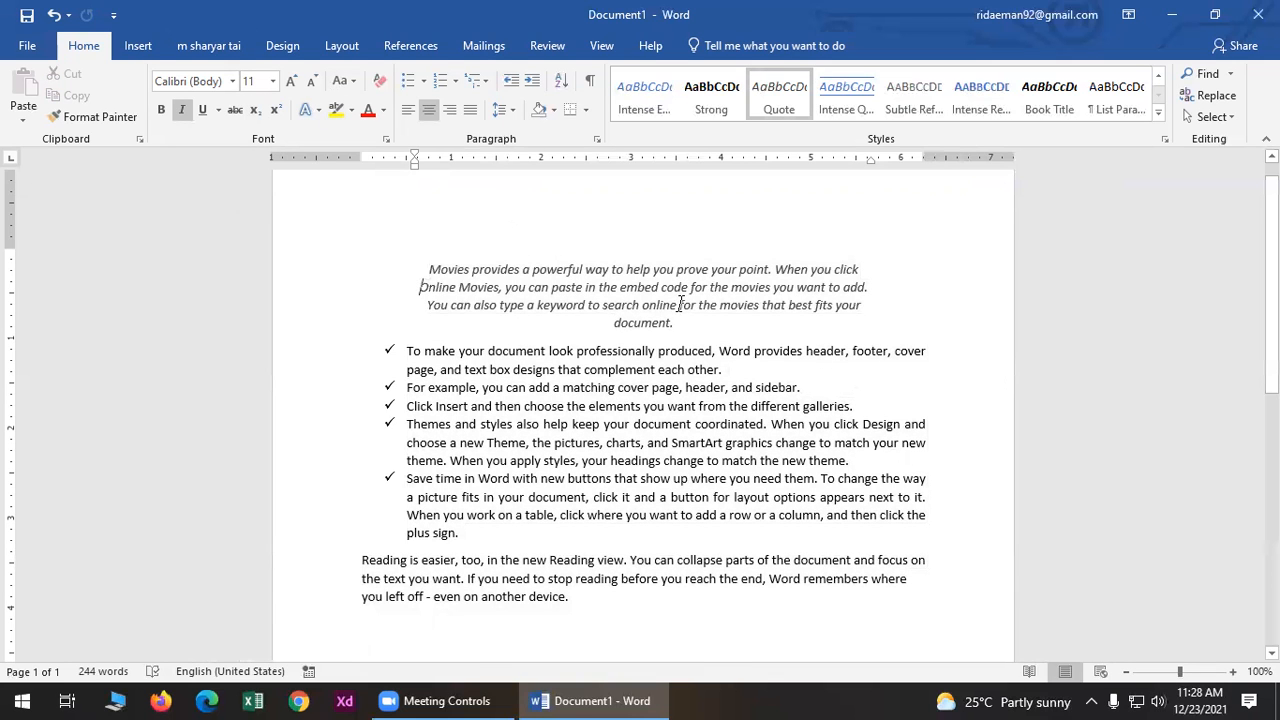
triple_click(335, 277)
left_click(93, 116)
mouse_move(570, 598)
left_mouse_down()
mouse_move(360, 591)
mouse_move(332, 569)
left_mouse_up()
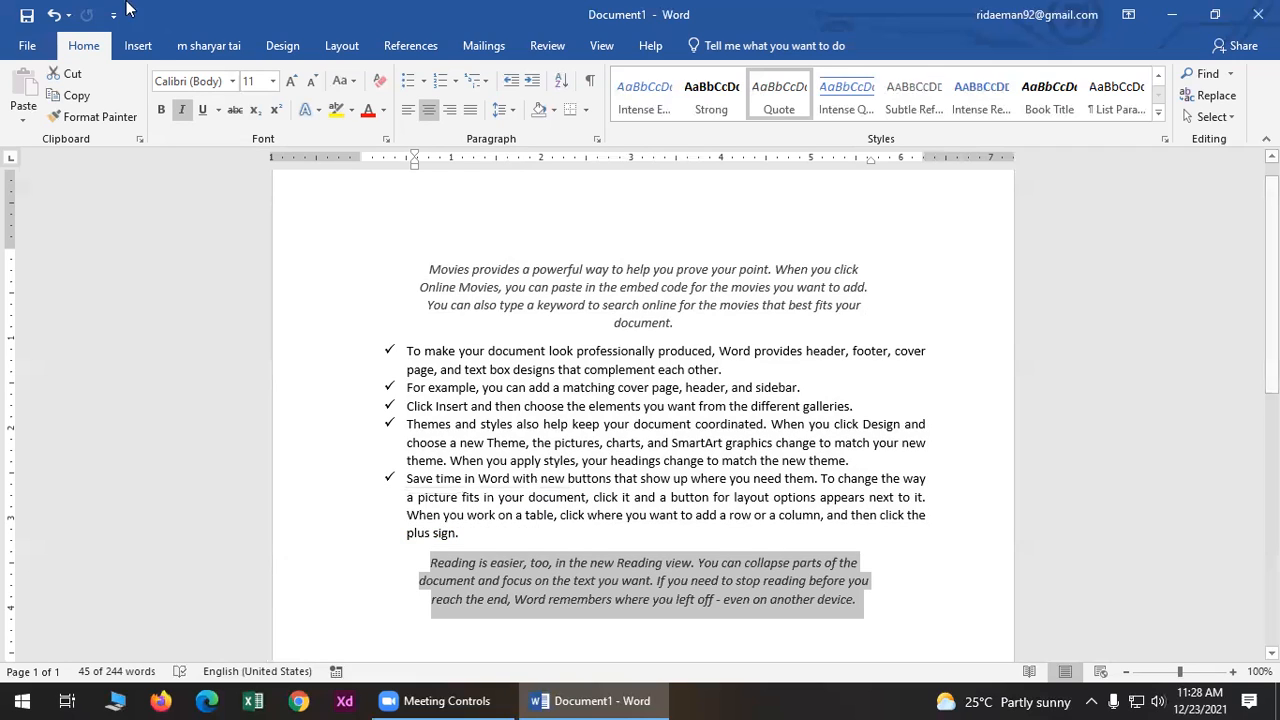
left_click(153, 50)
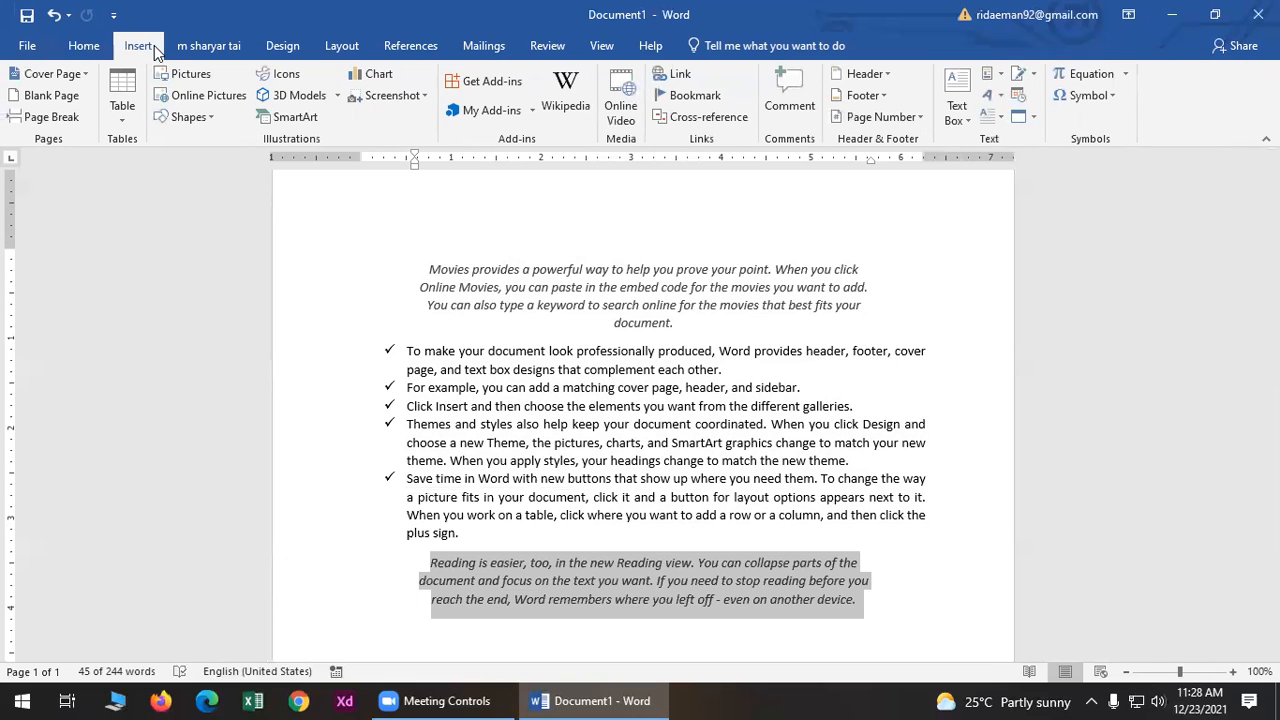
left_click(27, 45)
- Create a new blank document, Document2
left_click(77, 133)
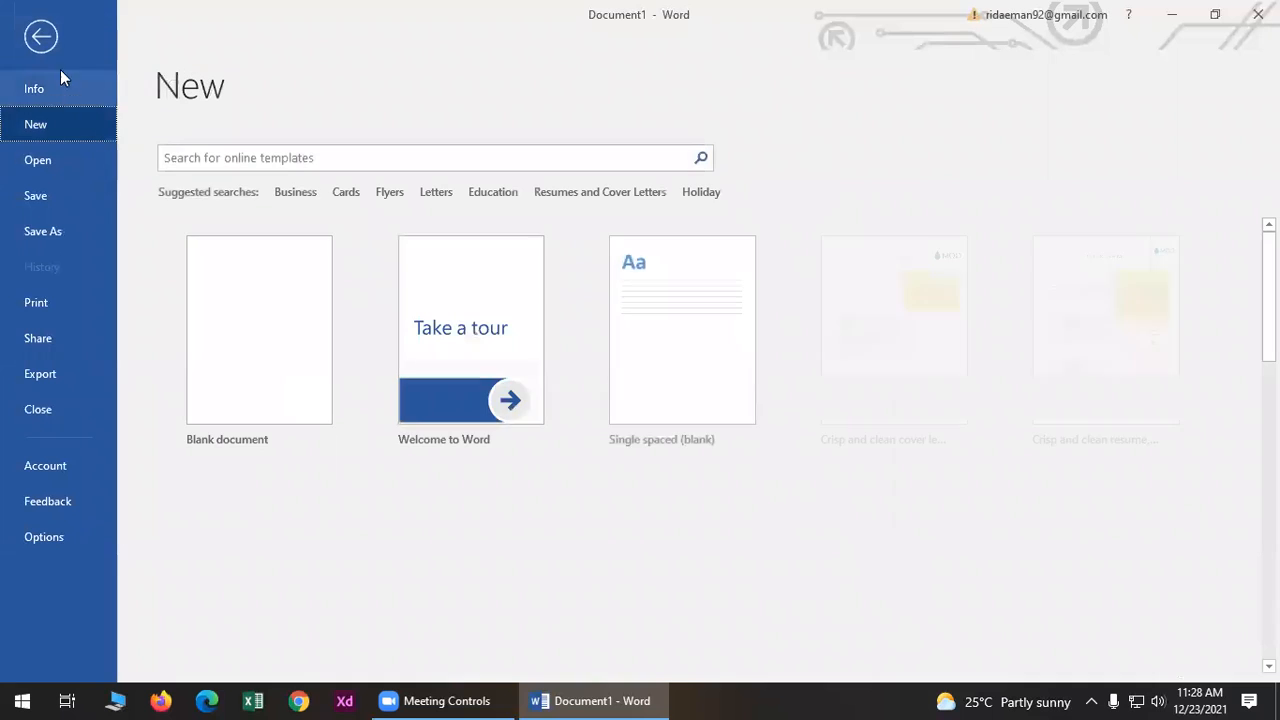
left_click(303, 312)
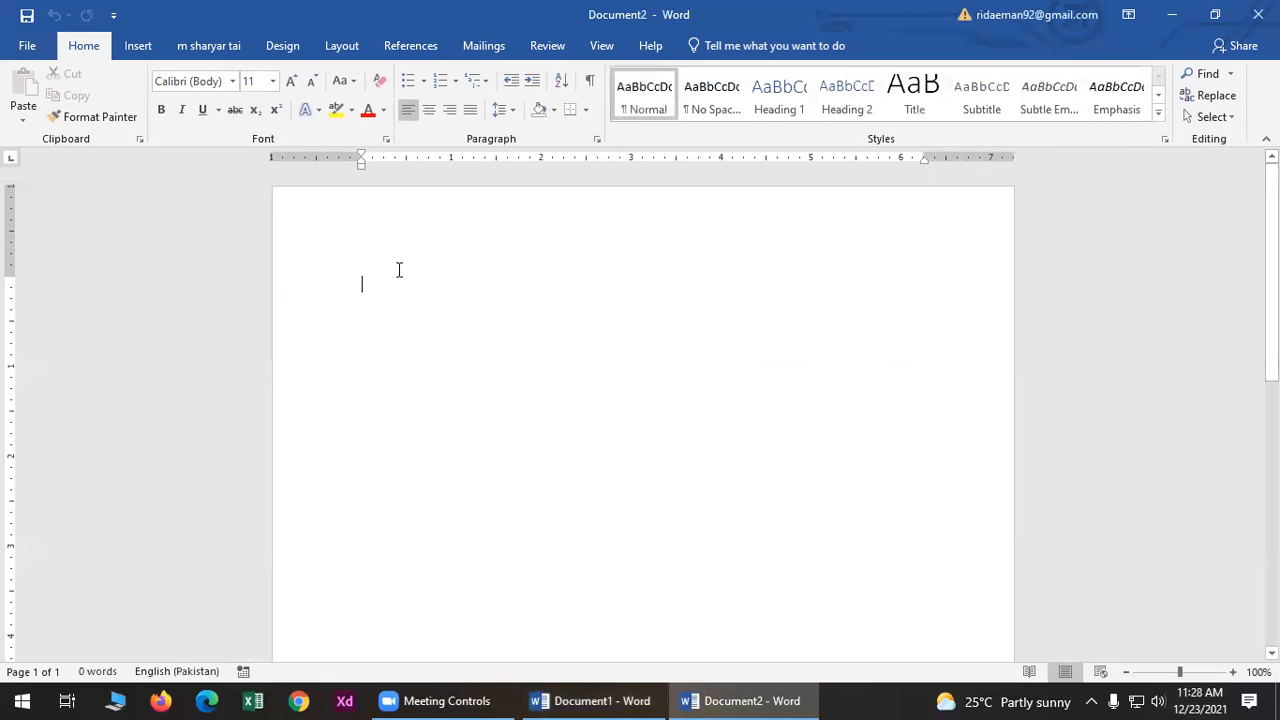
left_click(154, 48)
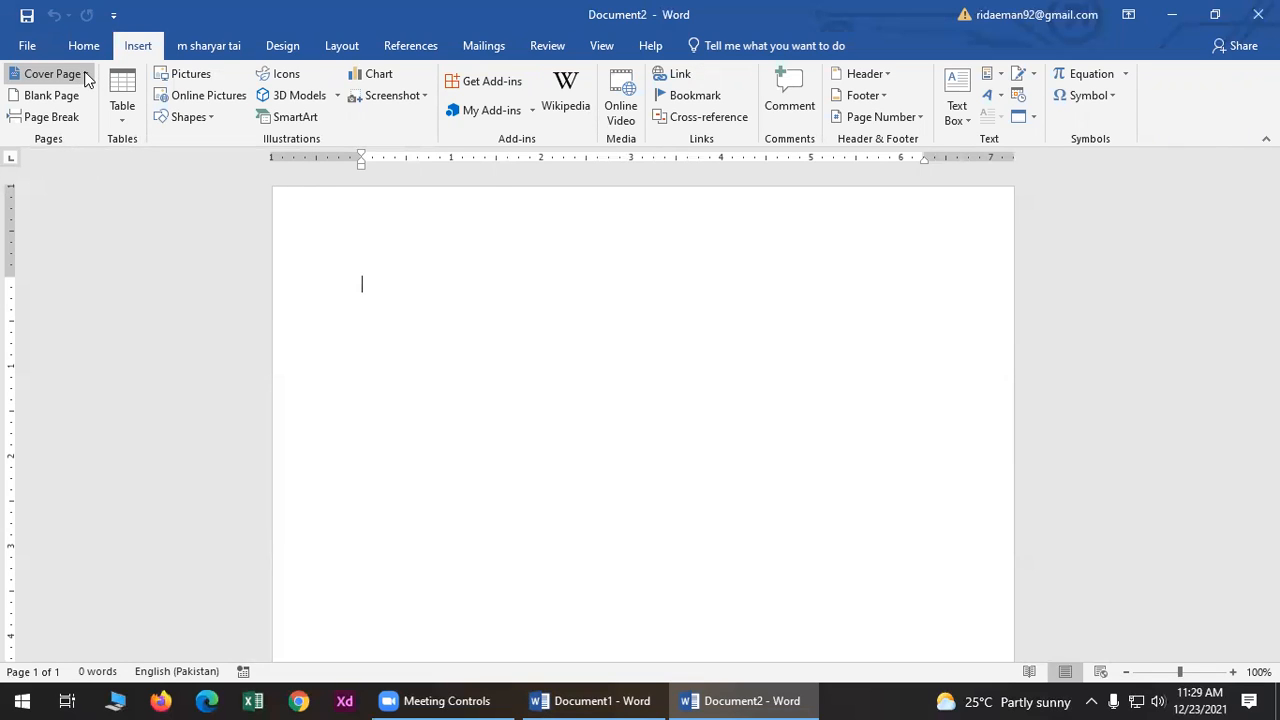
- Insert the Filigree cover page, then swap it for the Banded design
left_click(85, 73)
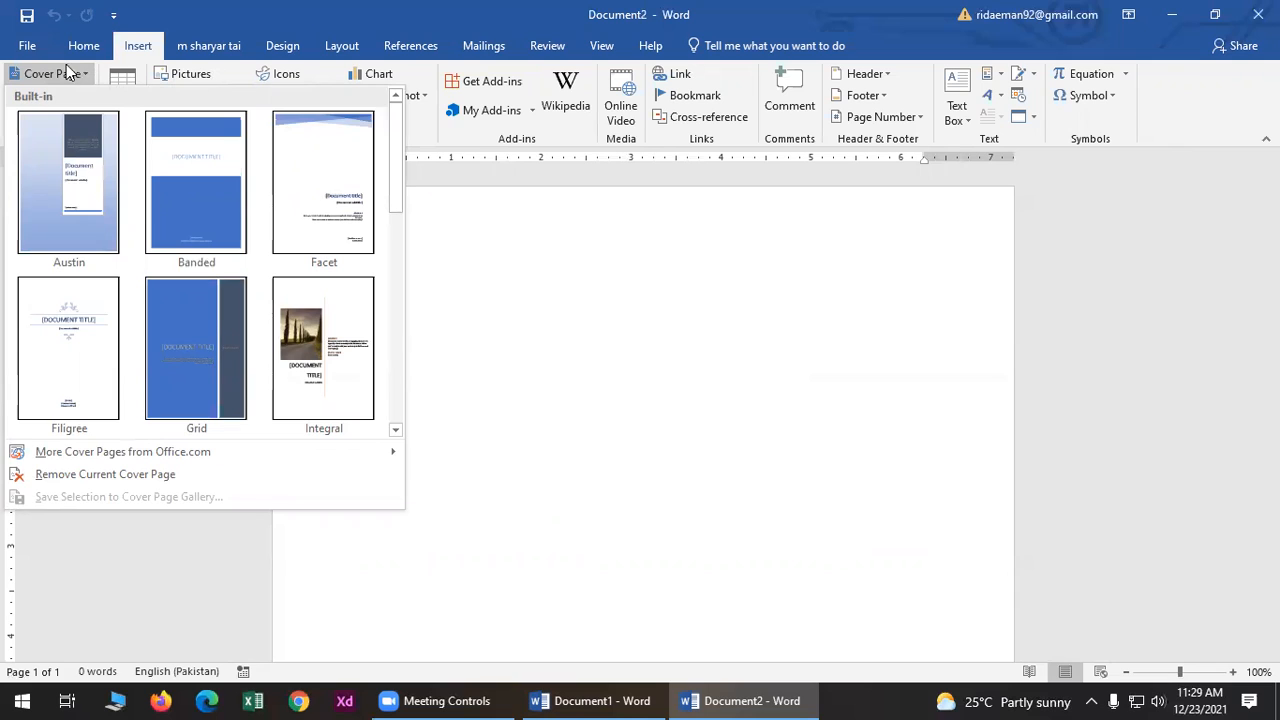
scroll(191, 246, "down", 5)
scroll(222, 292, "up", 5)
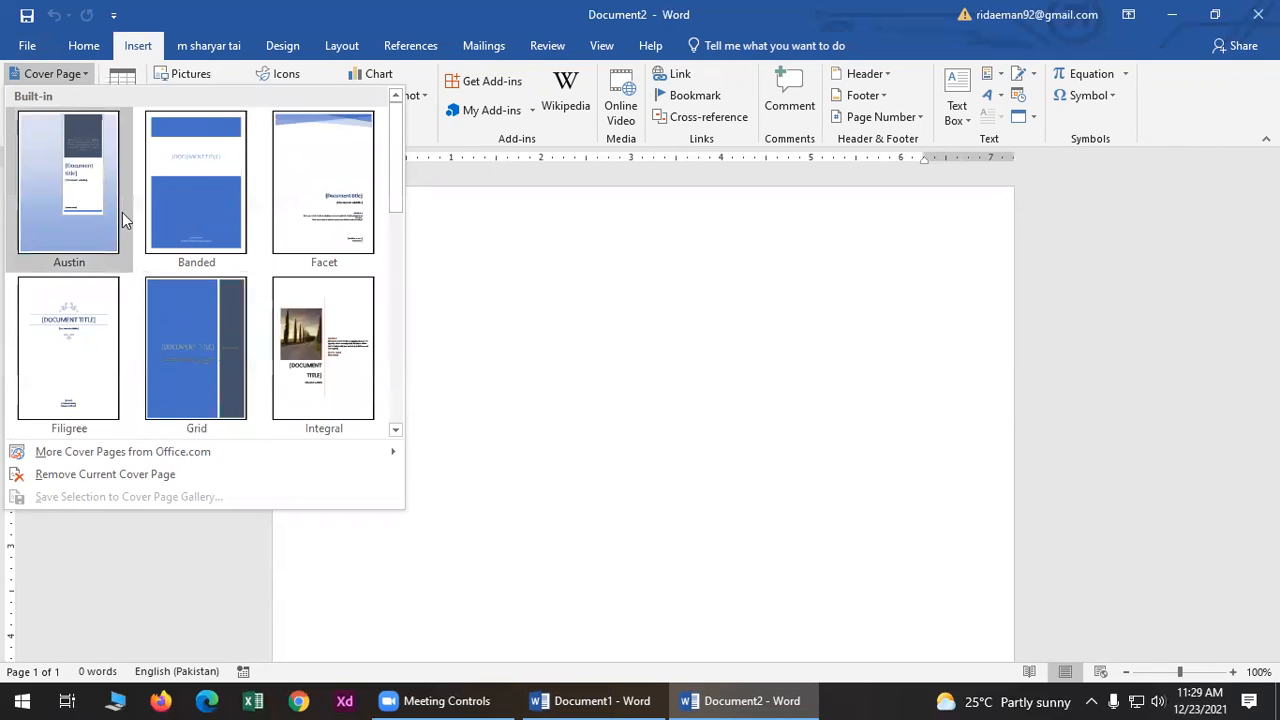
left_click(94, 330)
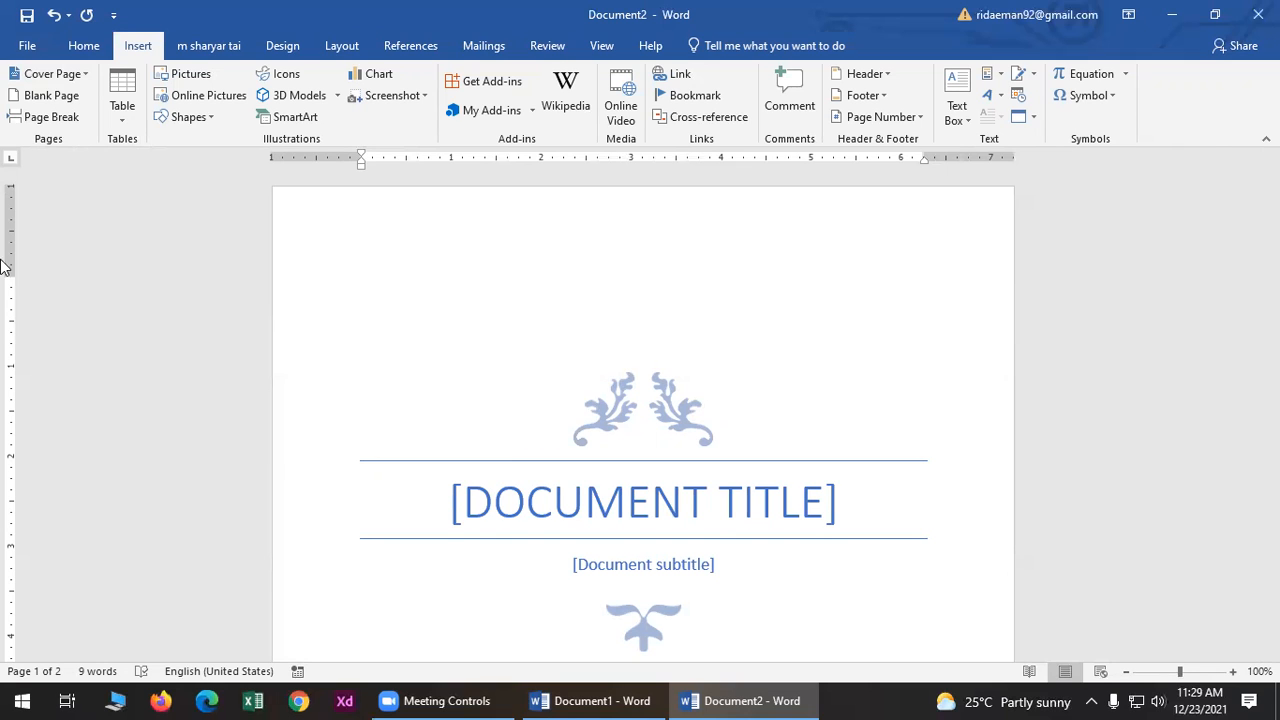
left_click(50, 76)
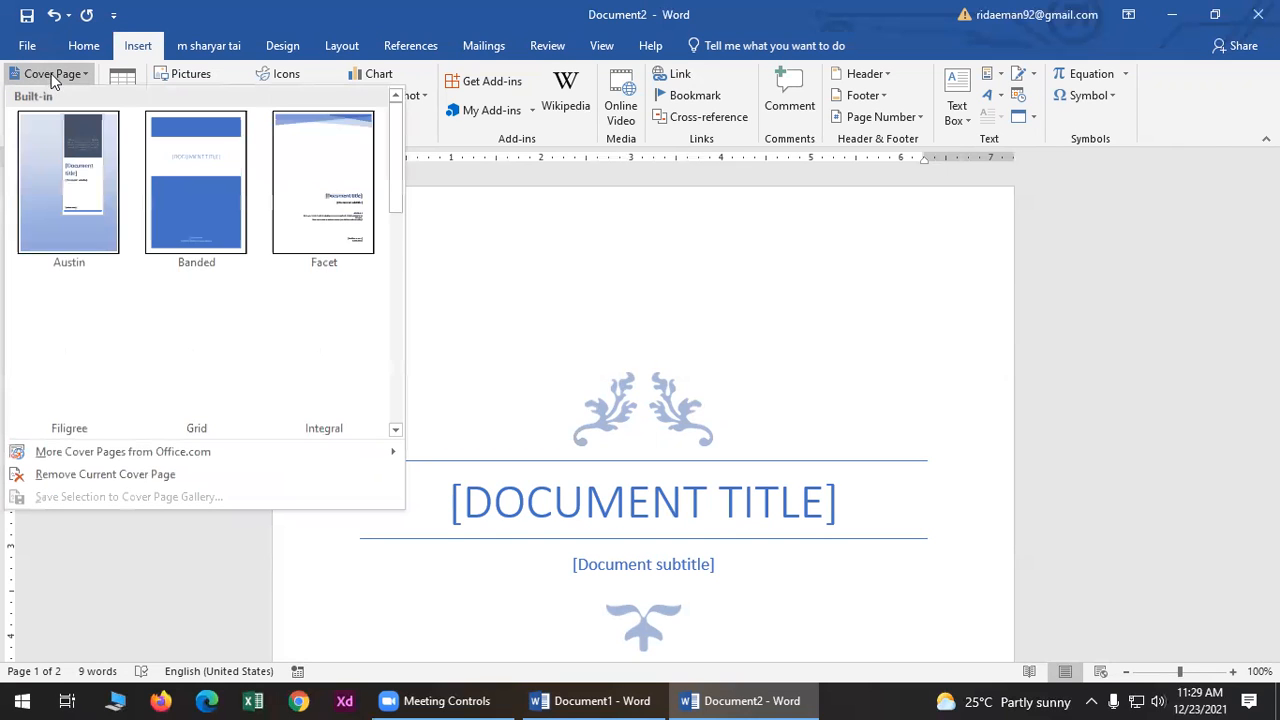
left_click(227, 191)
scroll(617, 563, "down", 10)
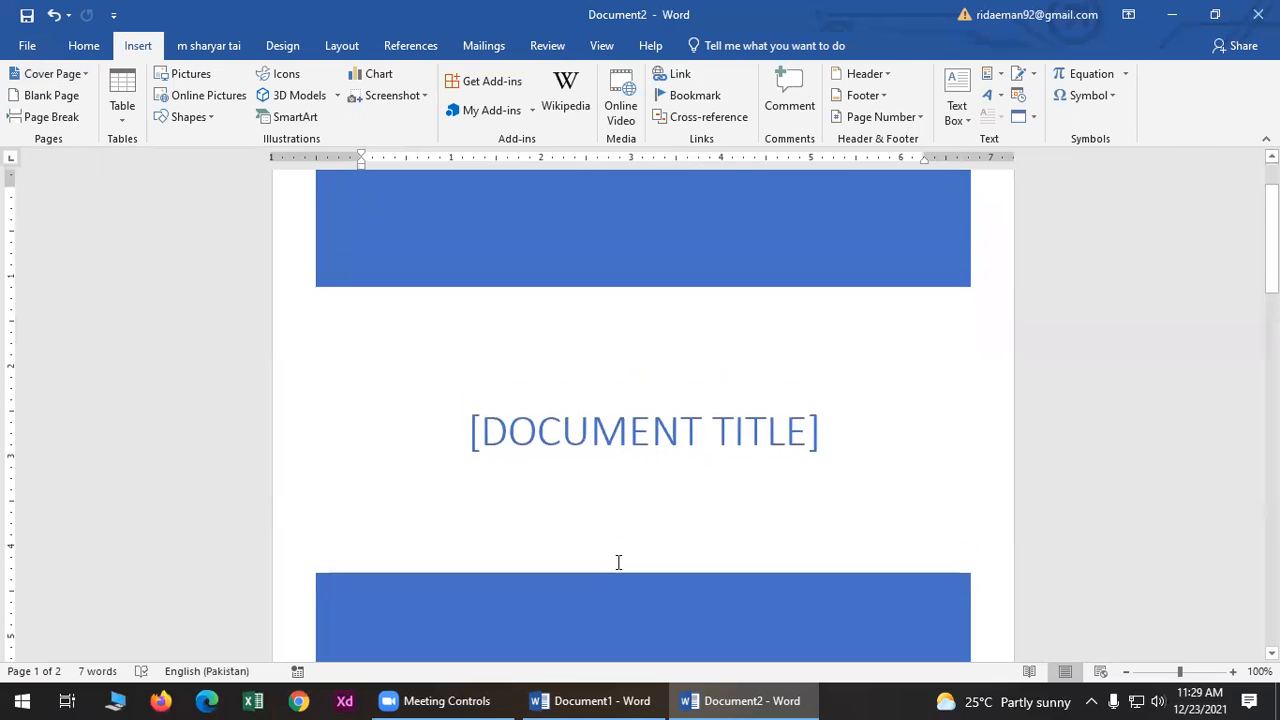
scroll(620, 555, "up", 10)
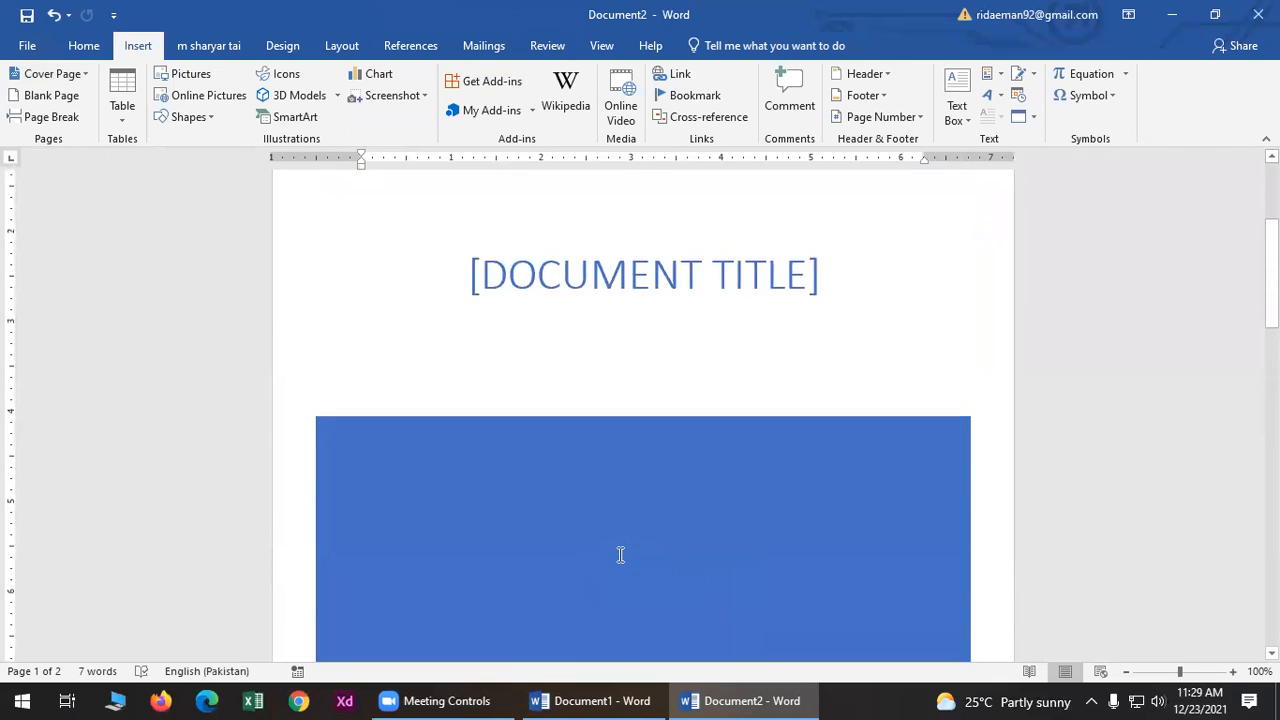
- Replace the cover page with the blue-gray Slice (Dark) design
left_click(60, 76)
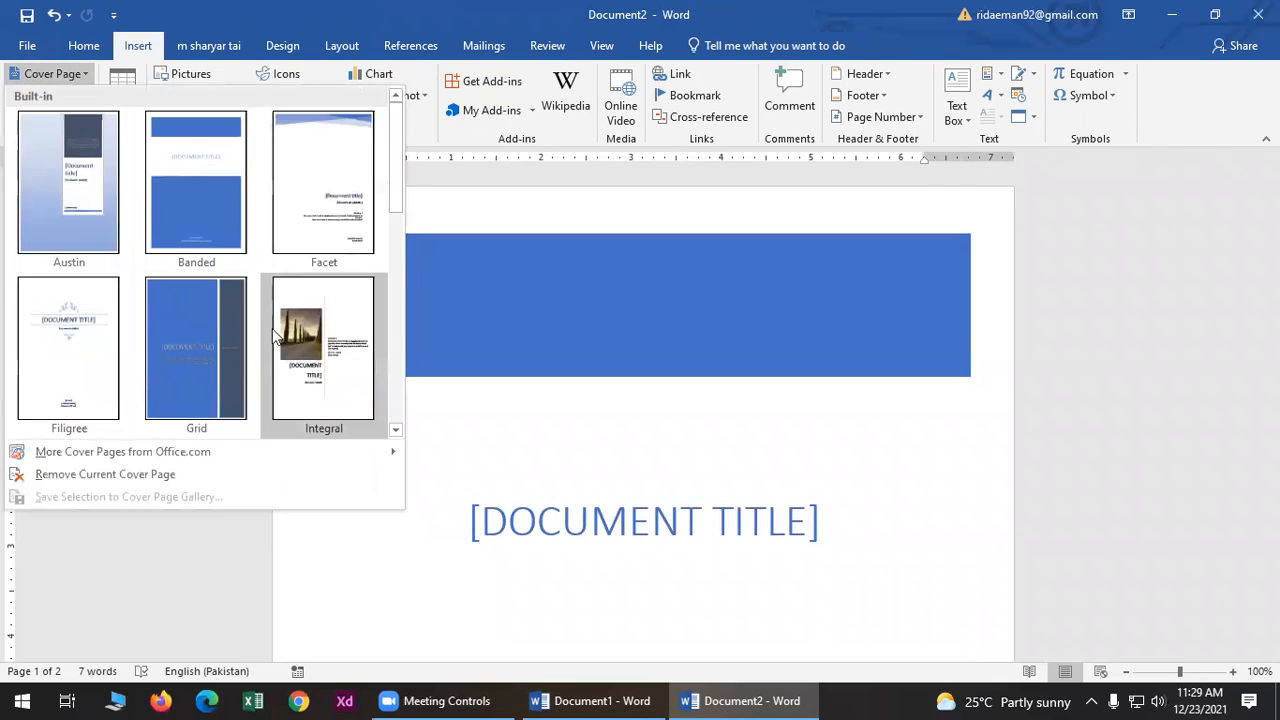
scroll(290, 350, "down", 6)
scroll(200, 320, "up", 4)
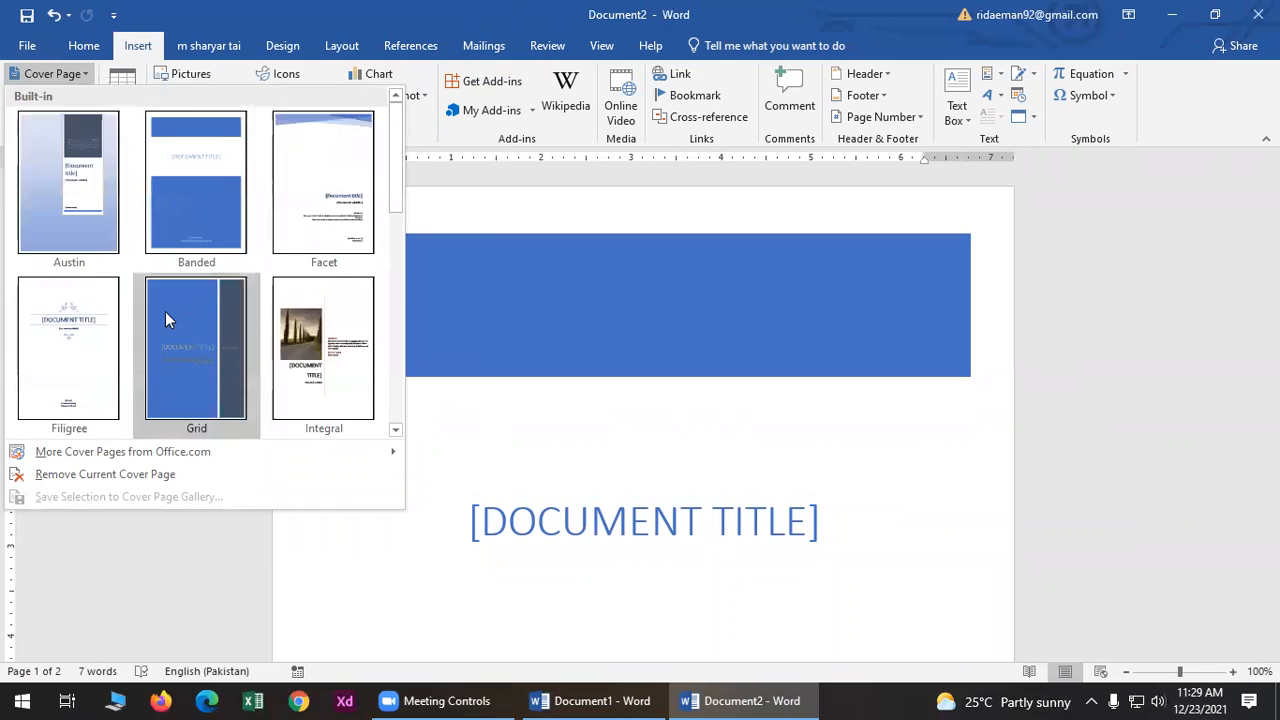
scroll(165, 312, "down", 3)
left_click(50, 360)
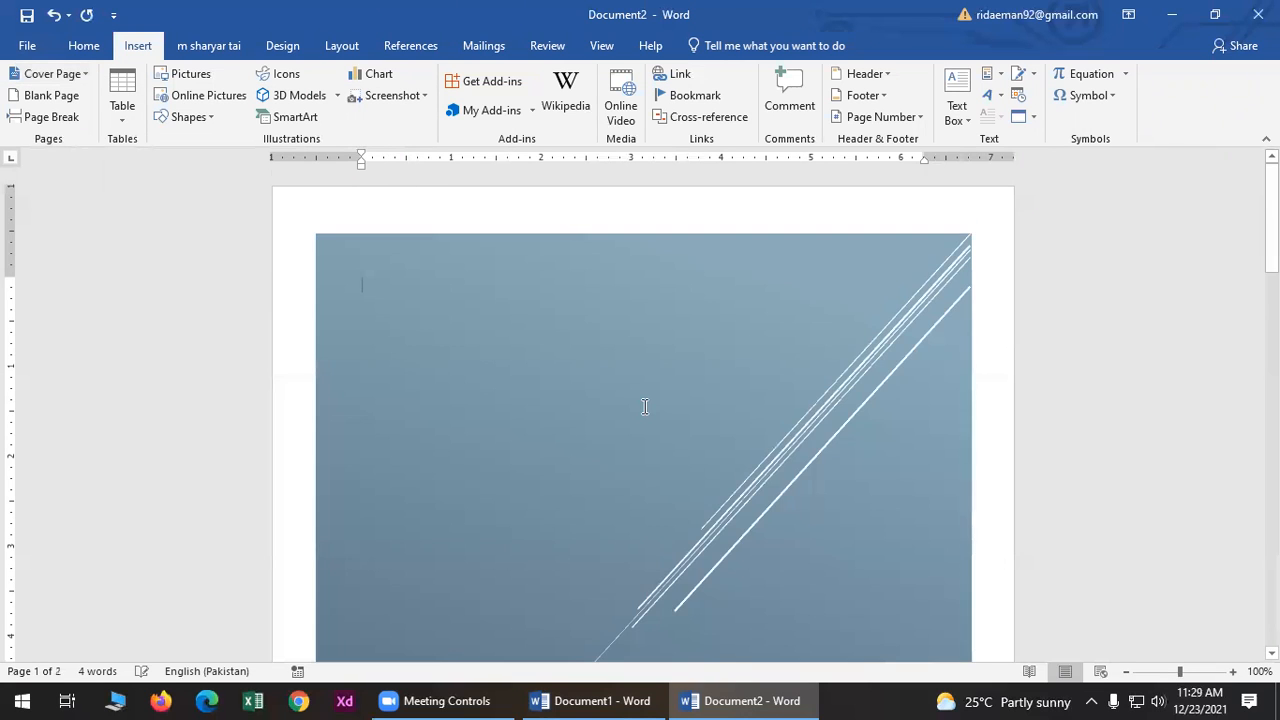
scroll(646, 407, "down", 10)
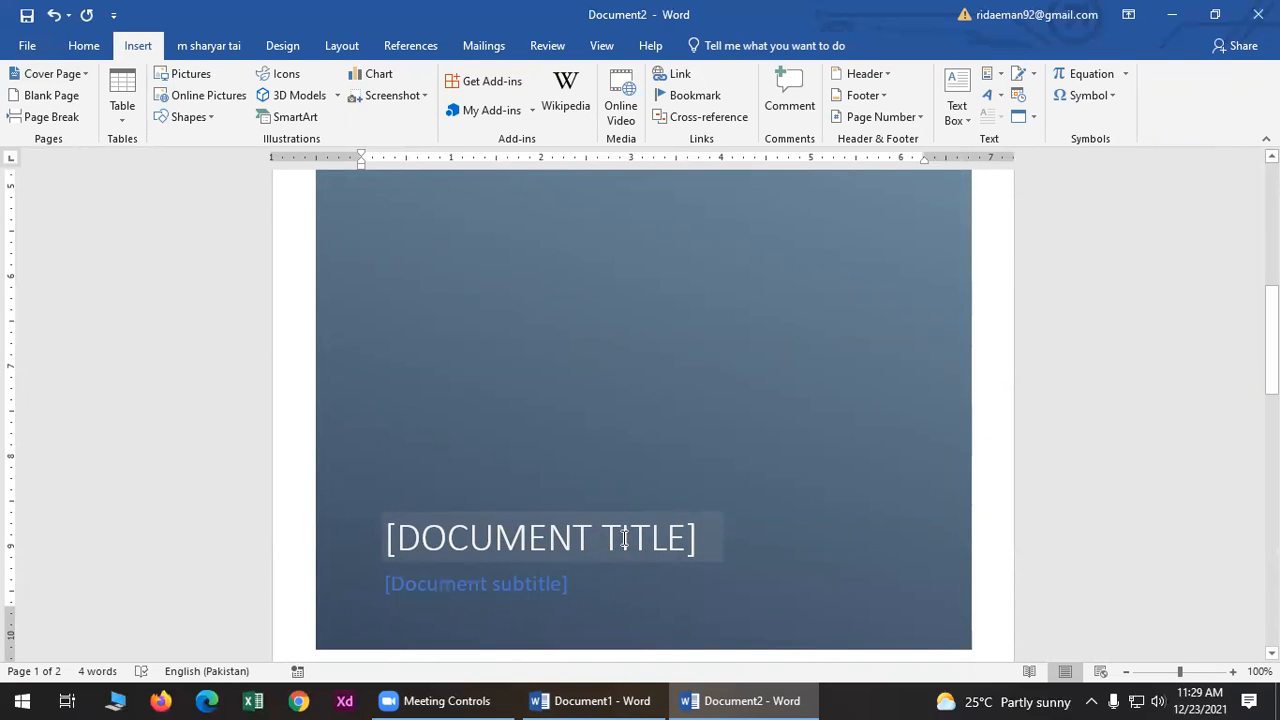
scroll(624, 538, "up", 5)
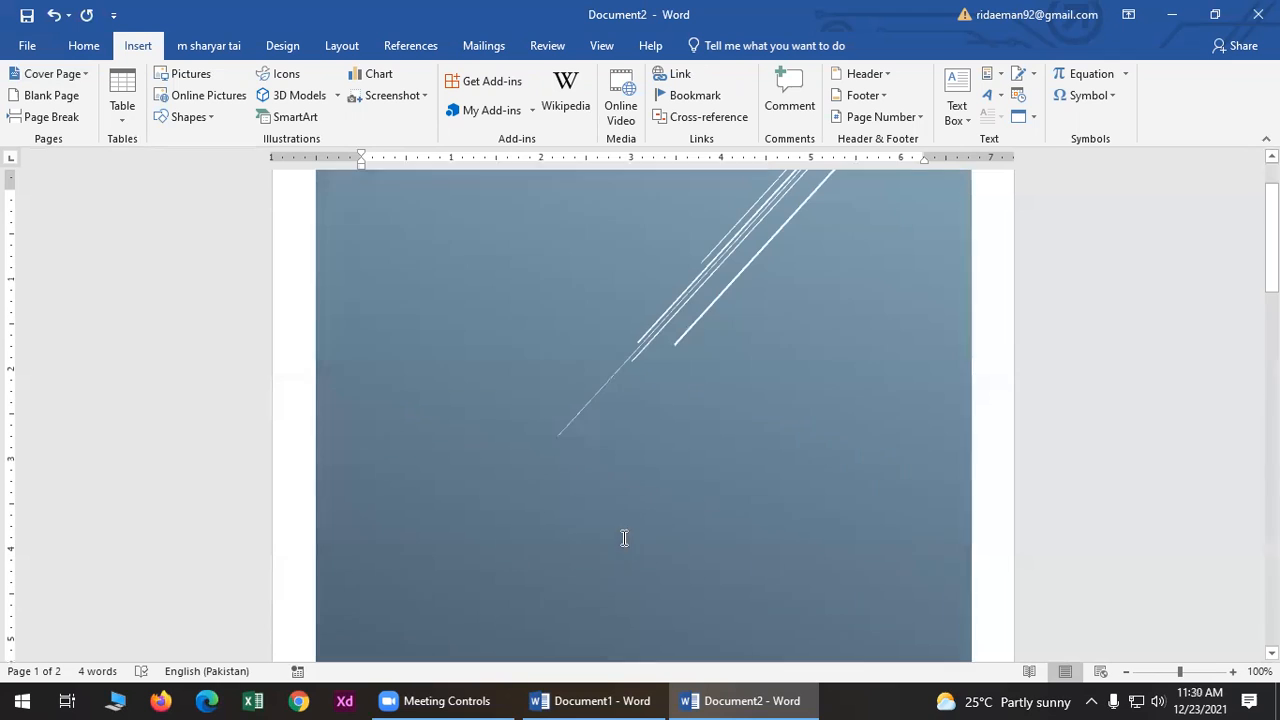
scroll(610, 570, "down", 5)
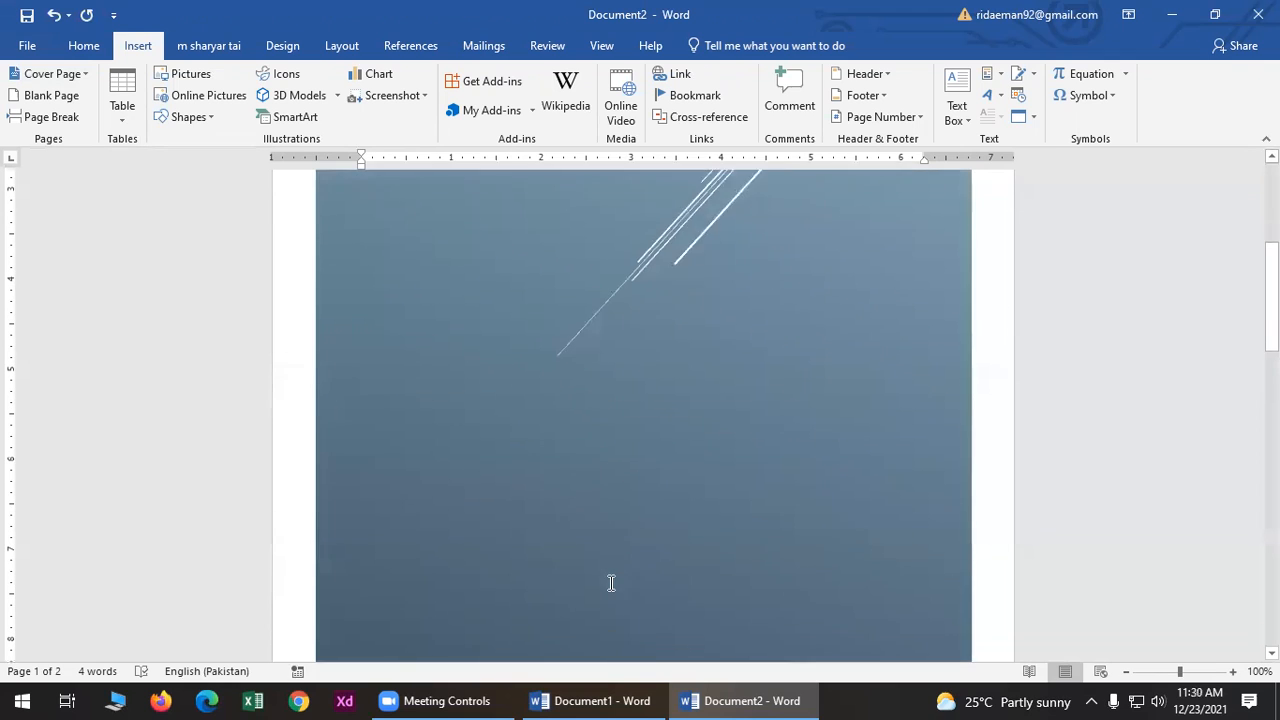
- Enter 'MS OFFICE' as the cover title and 'MS WORD' as the subtitle
left_click(521, 550)
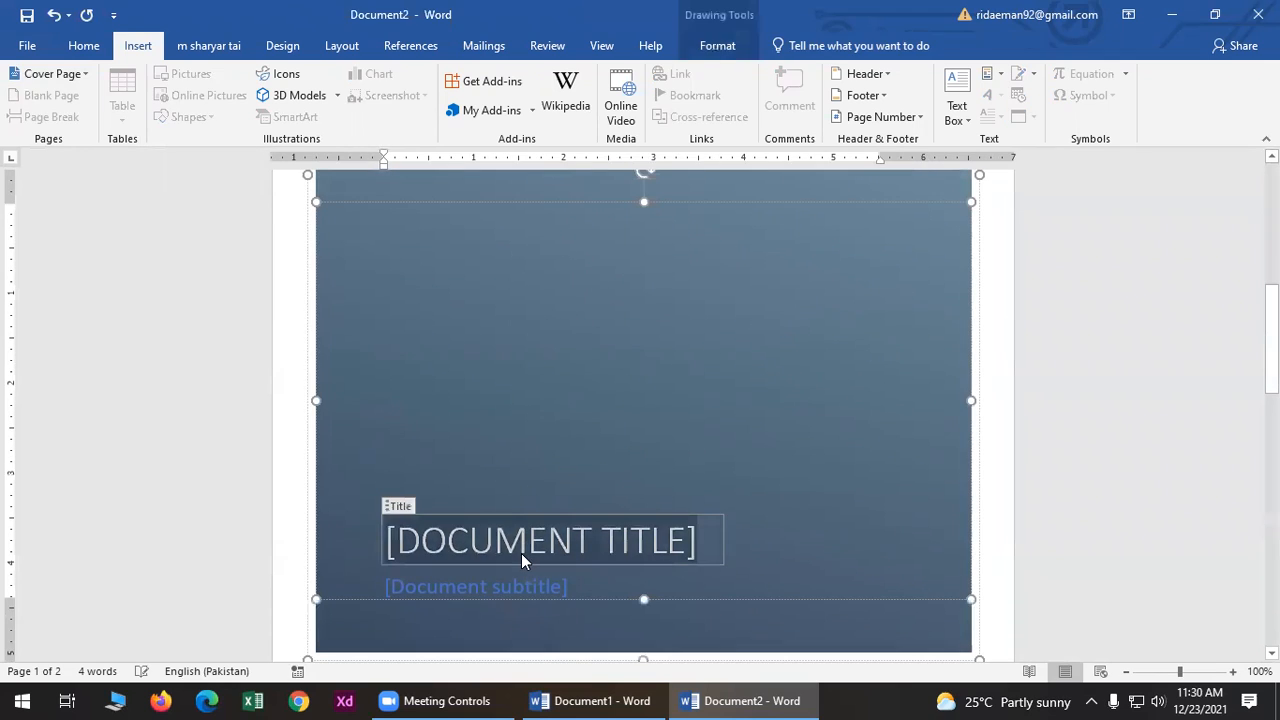
key("BackSpace")
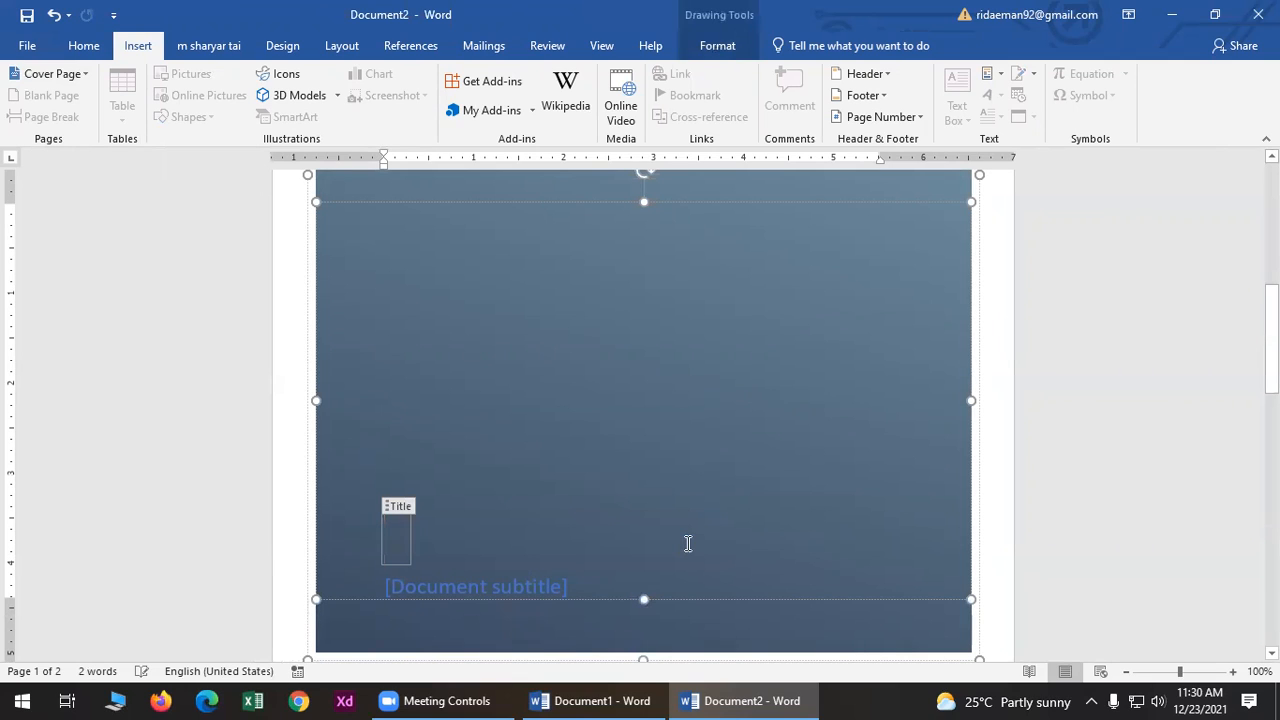
type("MS OFFICE")
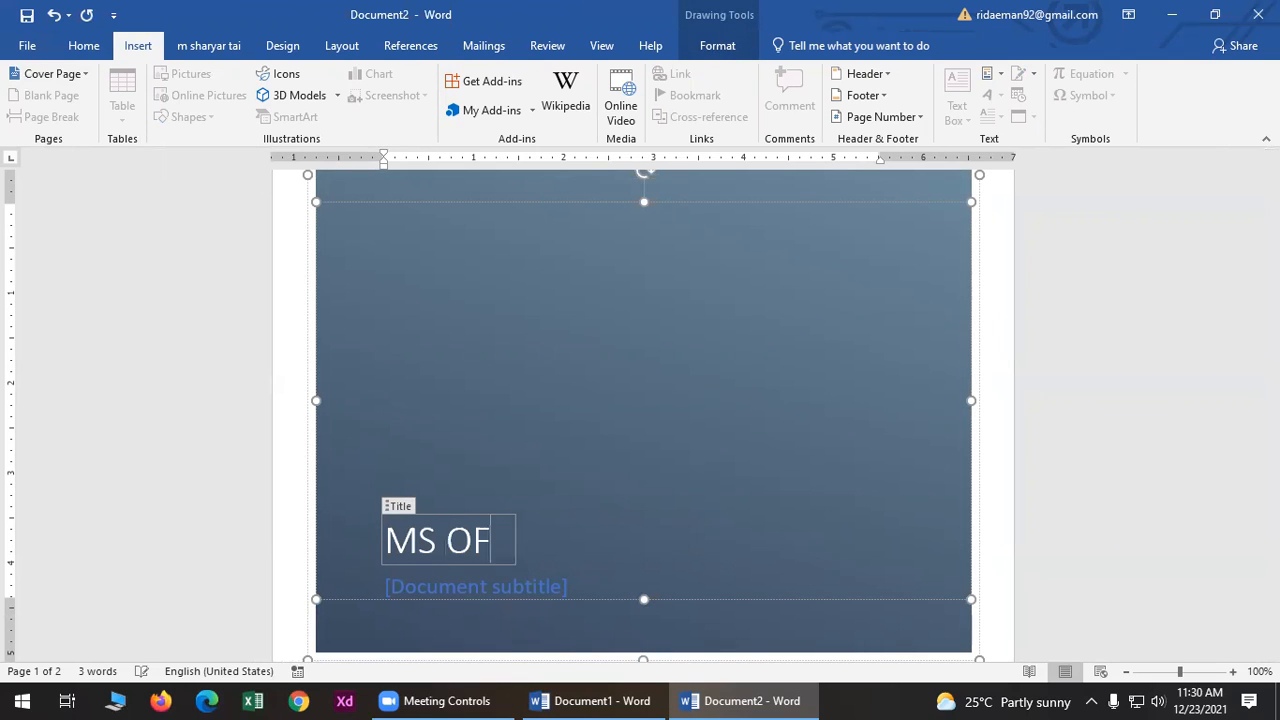
left_click(561, 581)
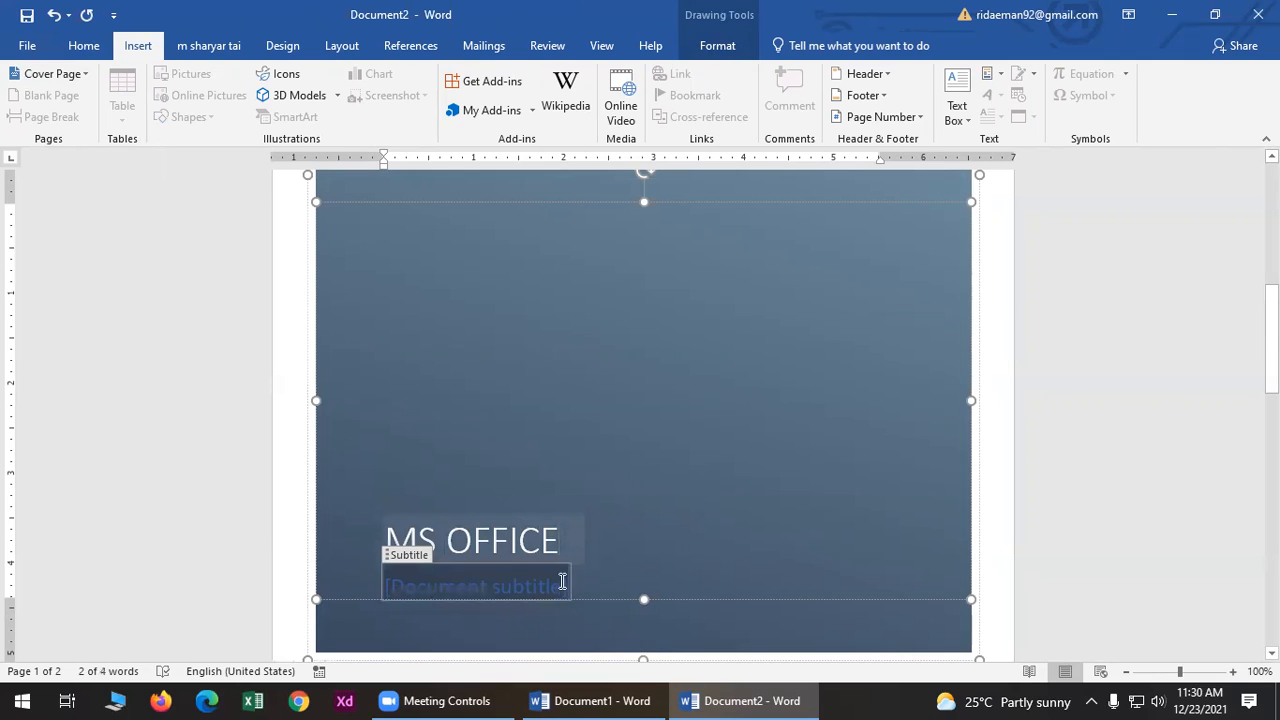
type("MS WORD")
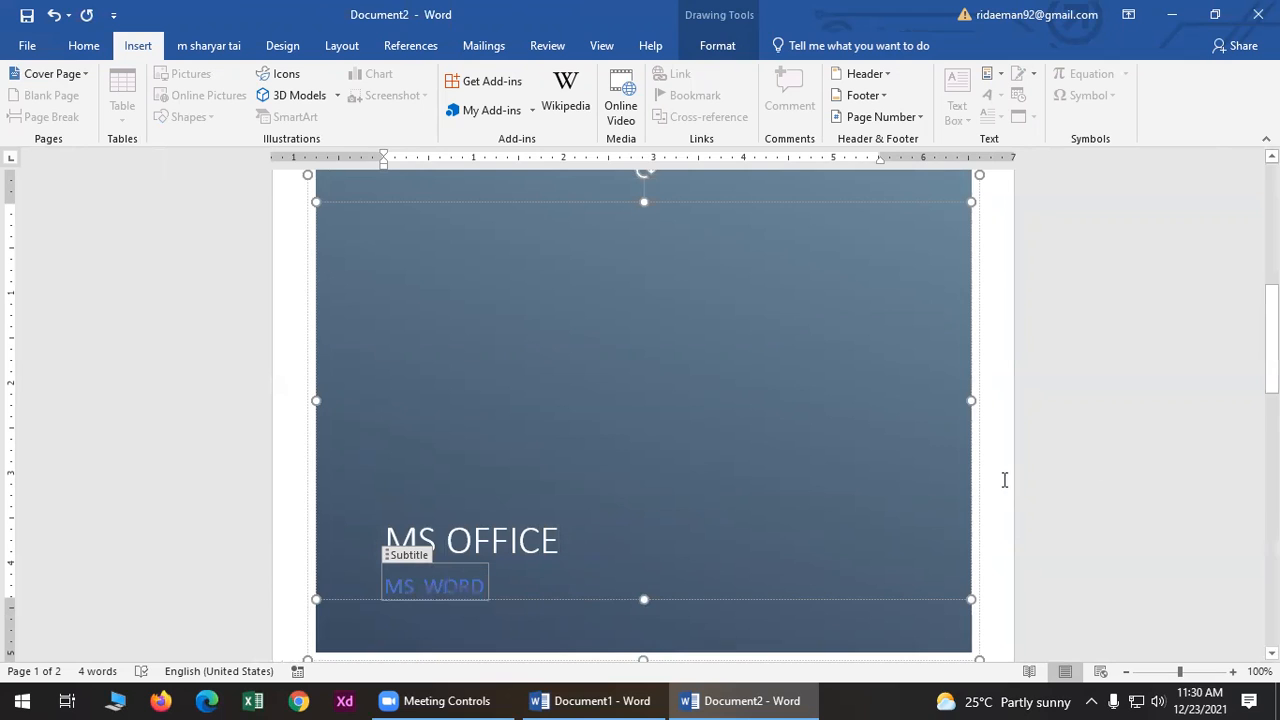
scroll(1031, 472, "down", 5)
left_click(1031, 472)
scroll(797, 524, "down", 6)
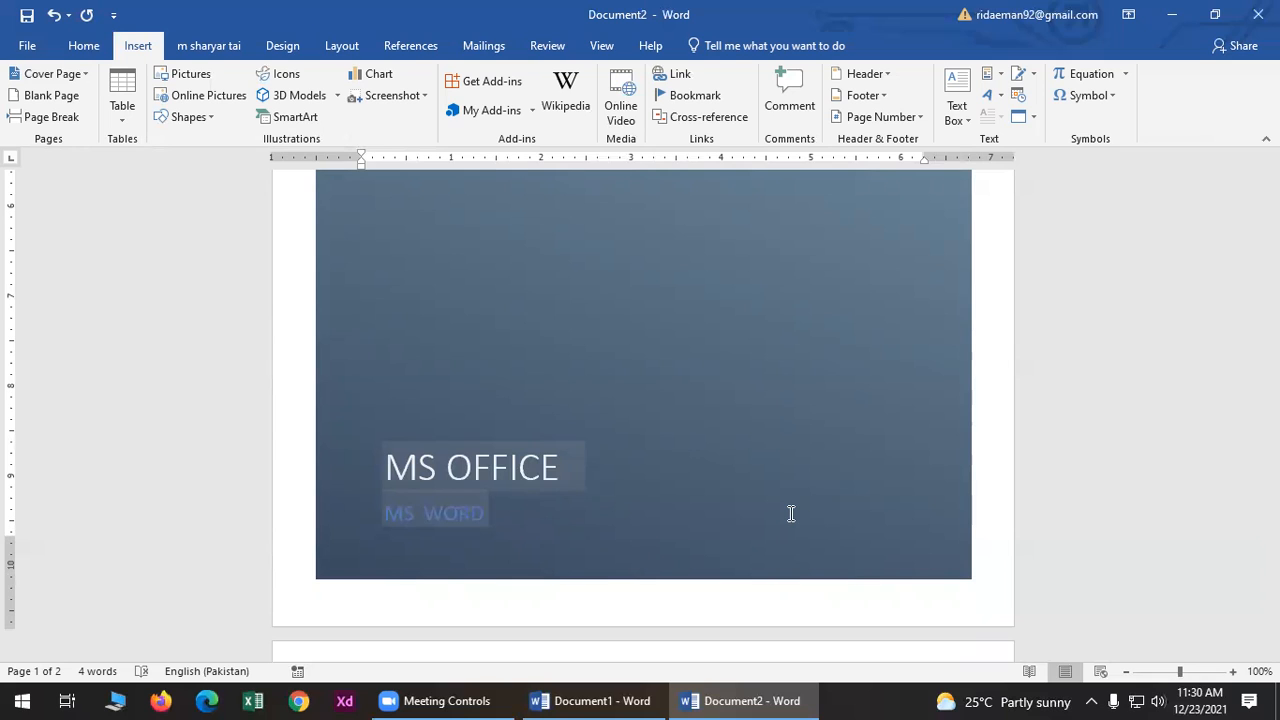
- Make the MS OFFICE cover title bold and italic
left_click(737, 429)
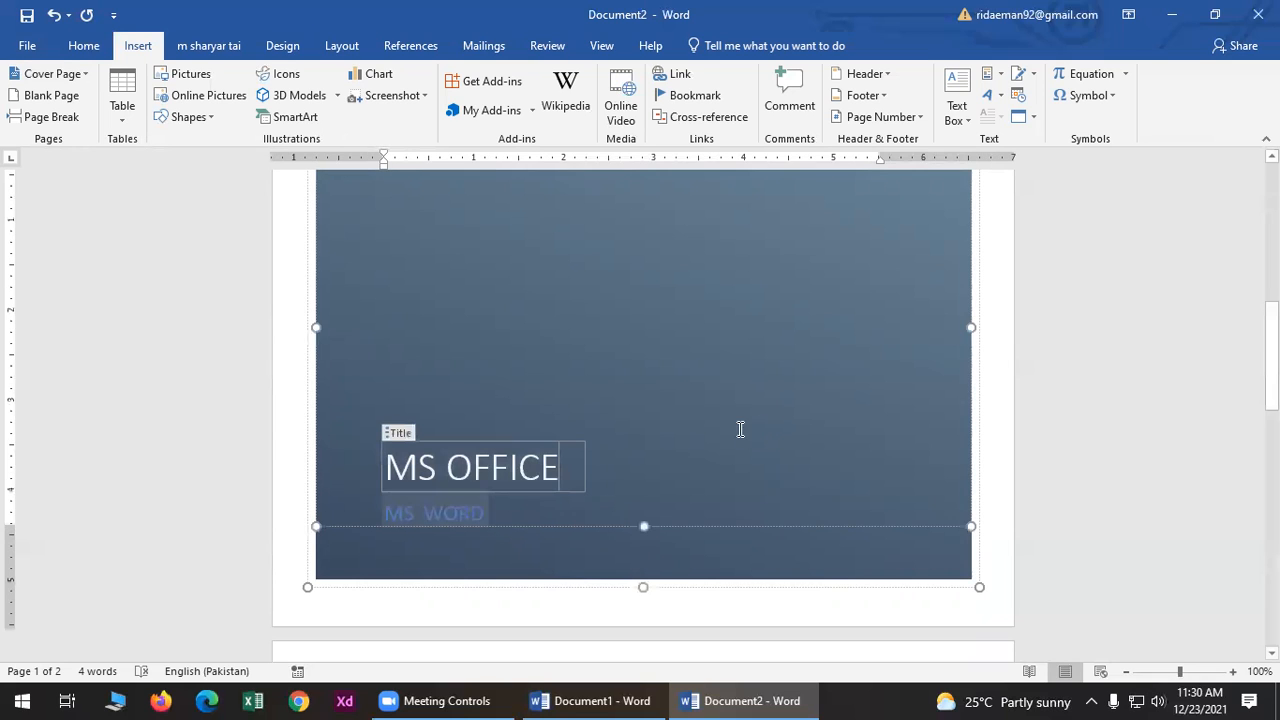
double_click(540, 468)
left_click(540, 468)
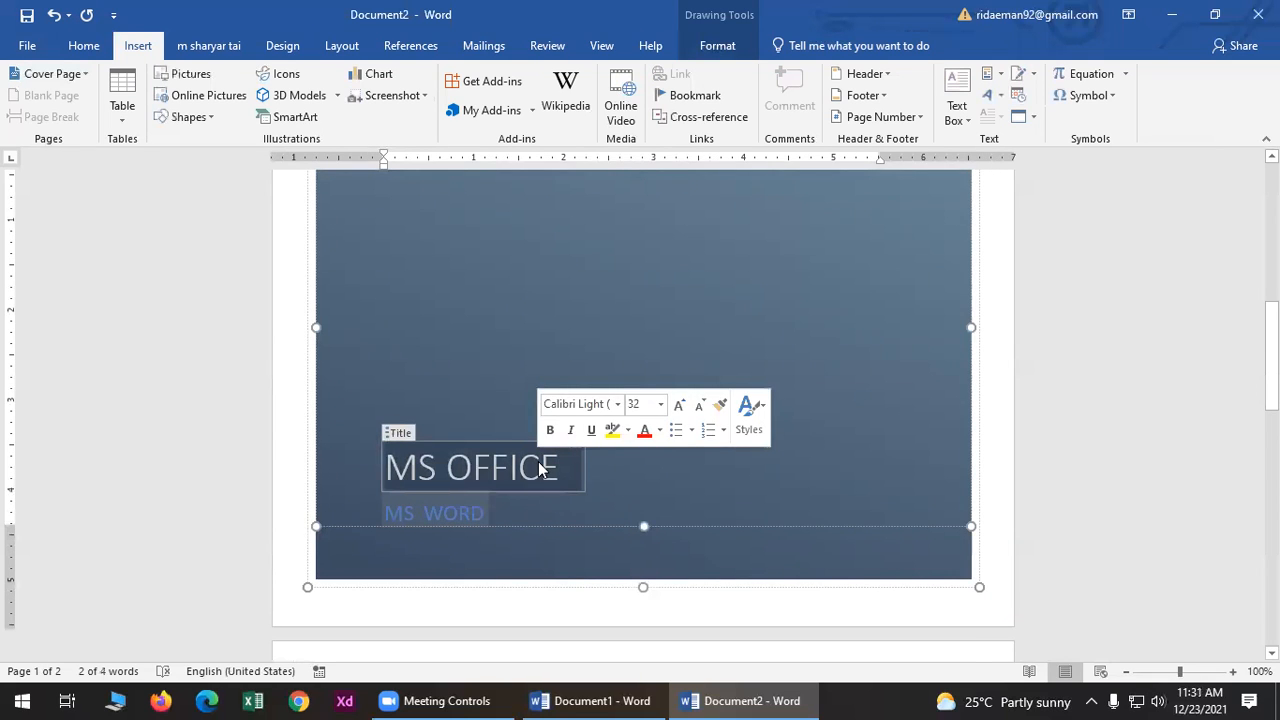
key("ctrl+b")
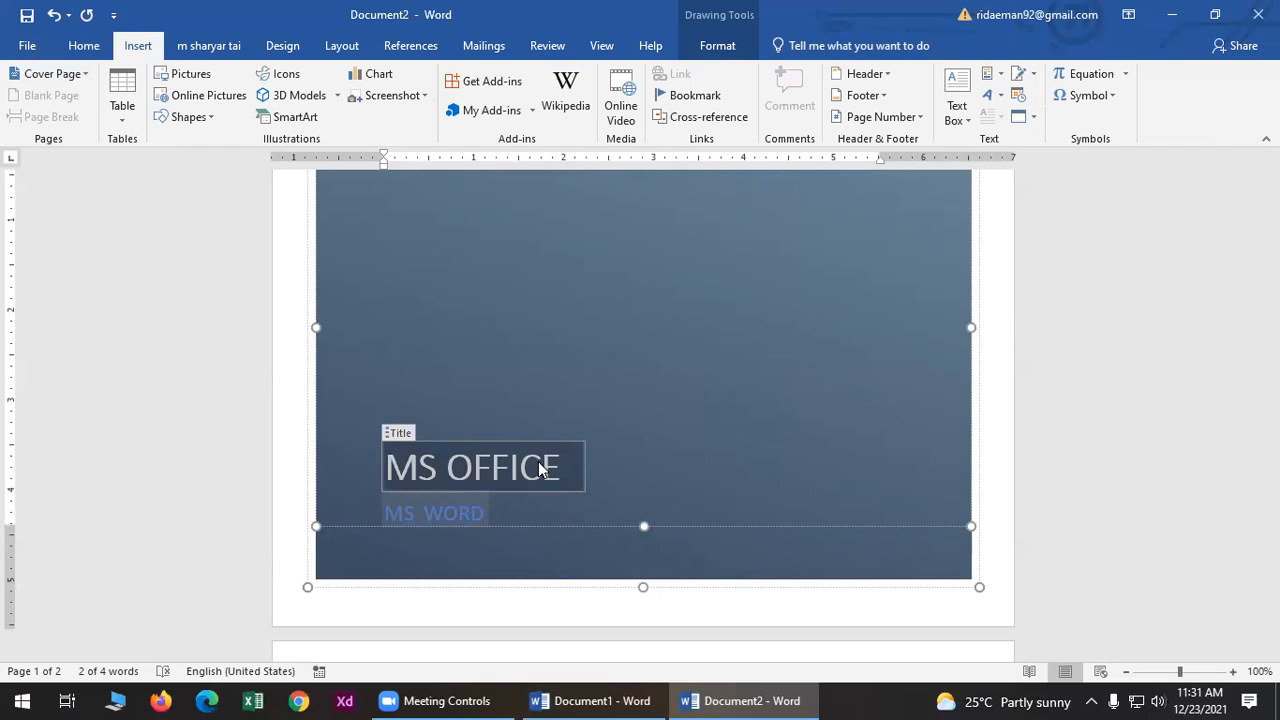
key("ctrl+i")
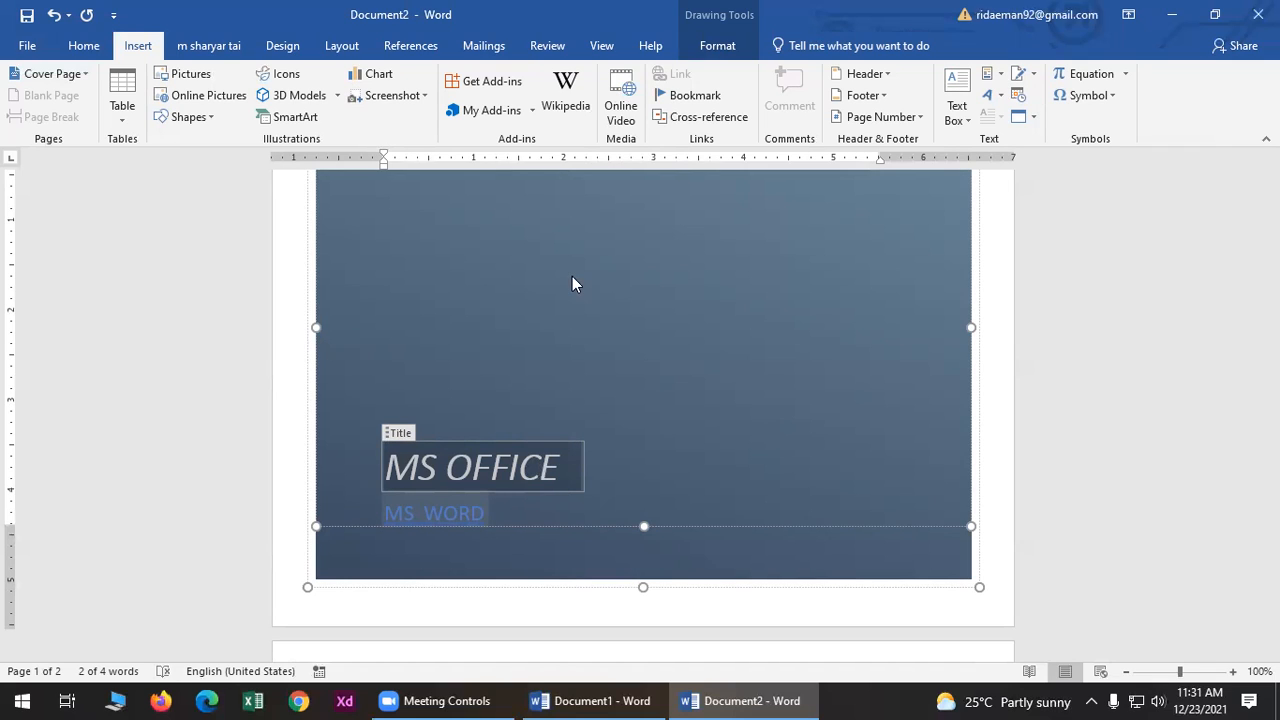
- Place the cursor at the start of the empty second page
left_click(652, 612)
scroll(583, 549, "down", 3)
left_click(583, 549)
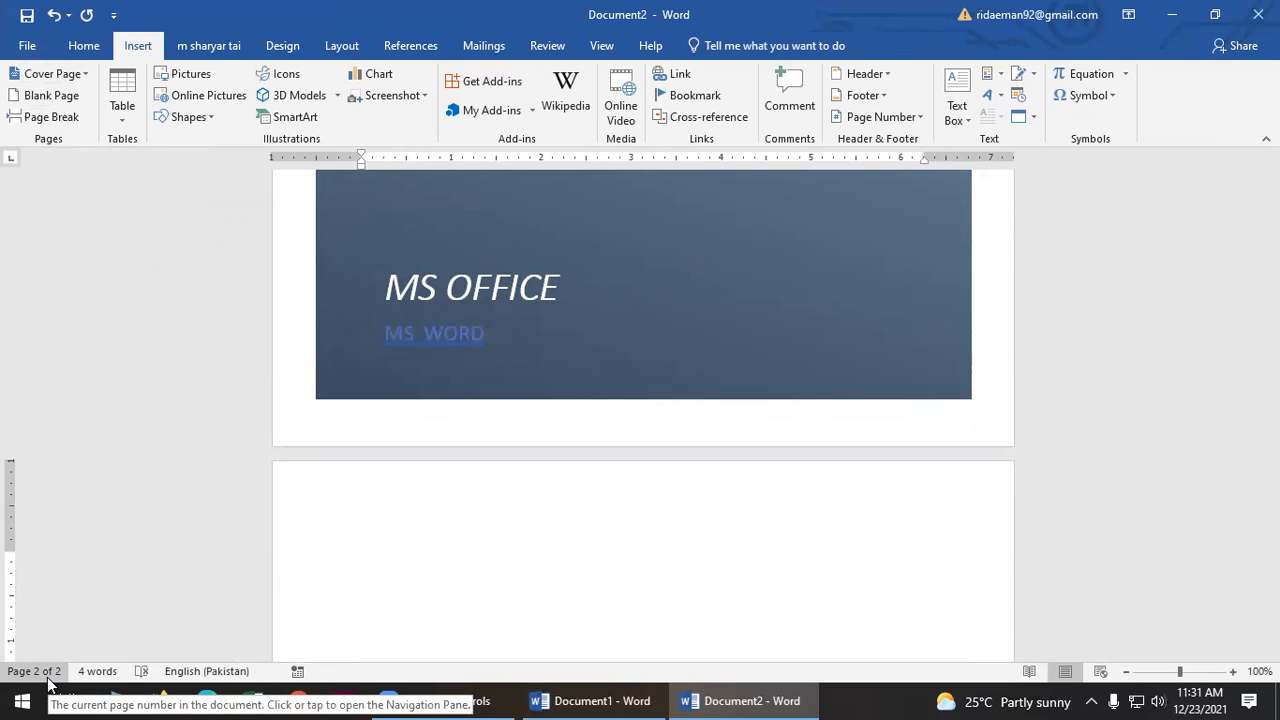
left_click(410, 427)
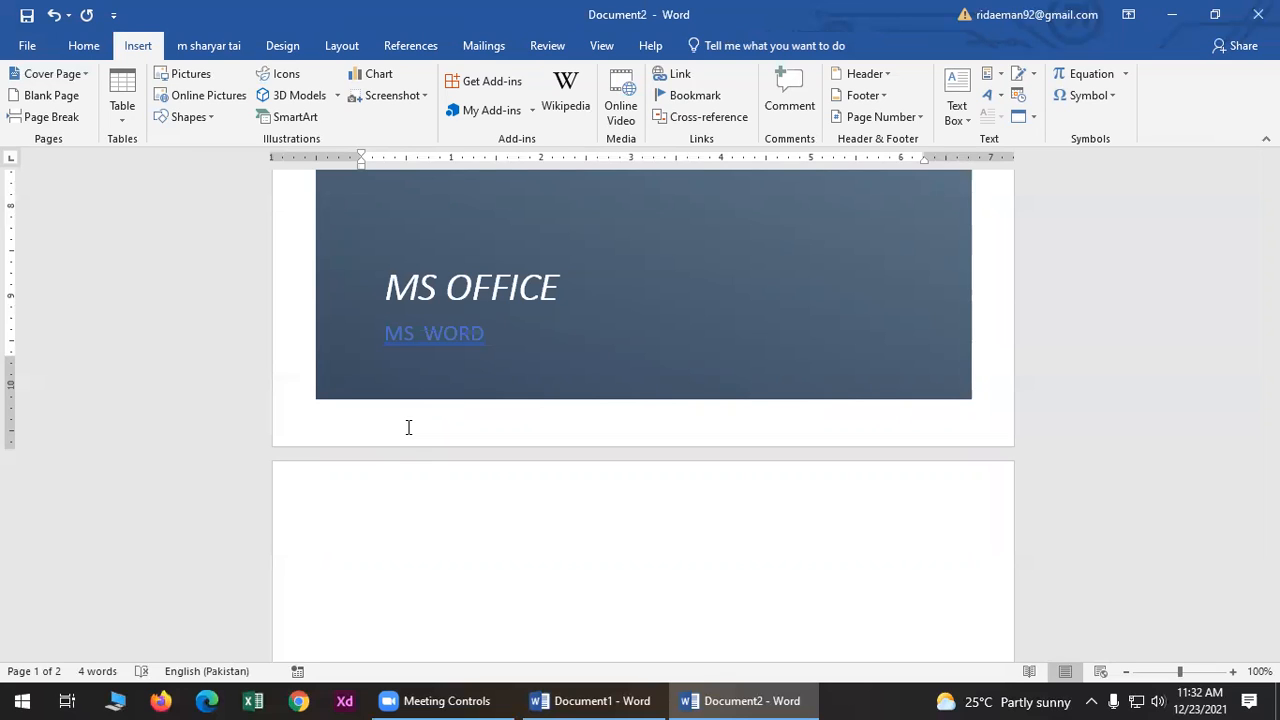
left_click(380, 560)
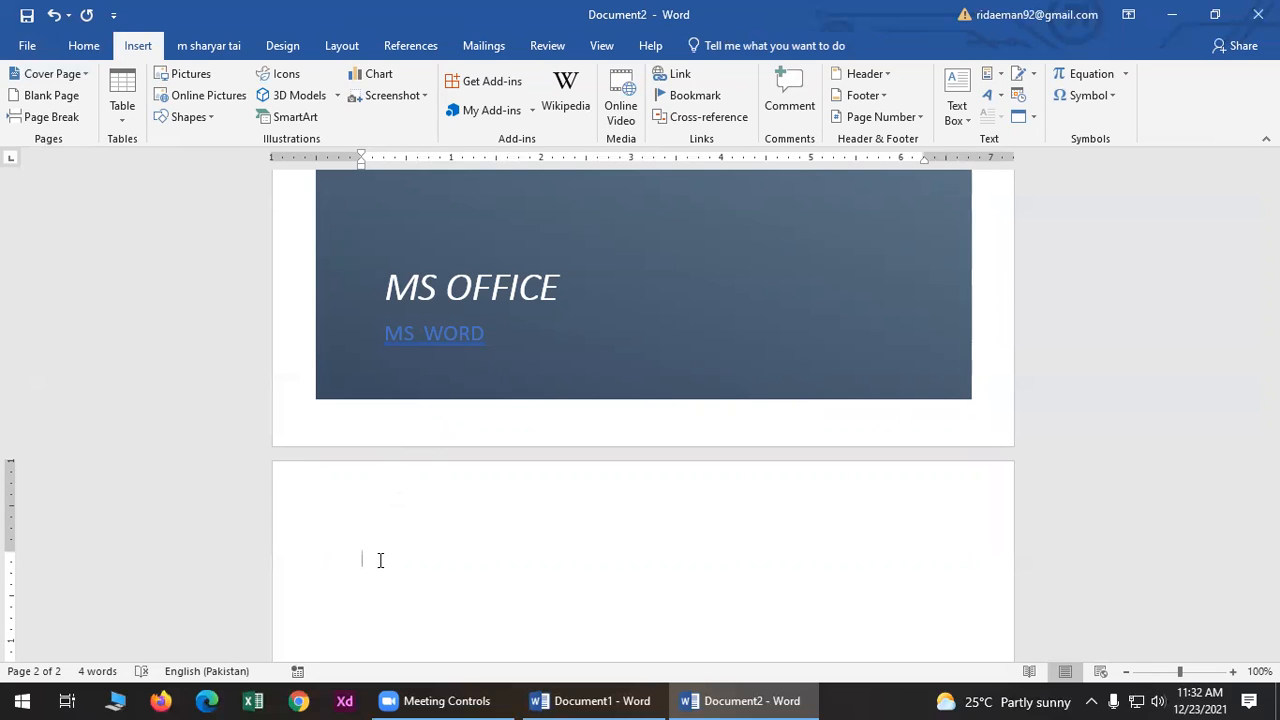
left_click(52, 94)
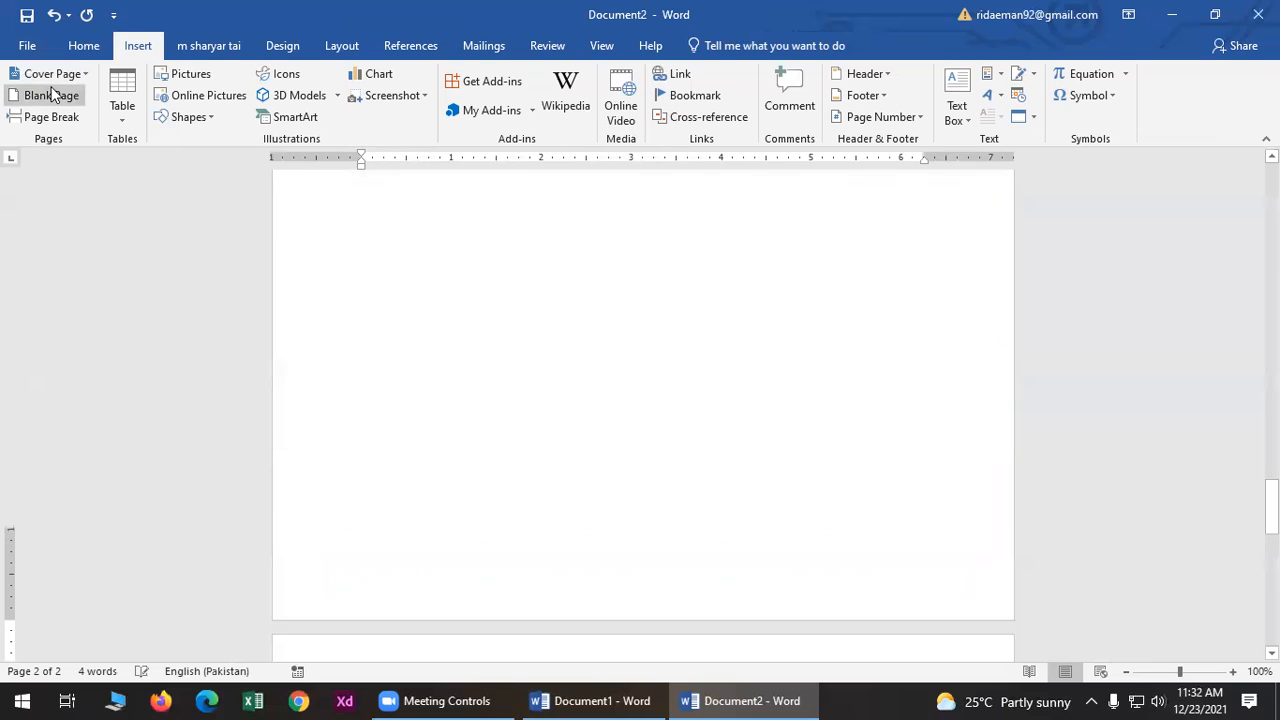
left_click(54, 95)
left_click(54, 95)
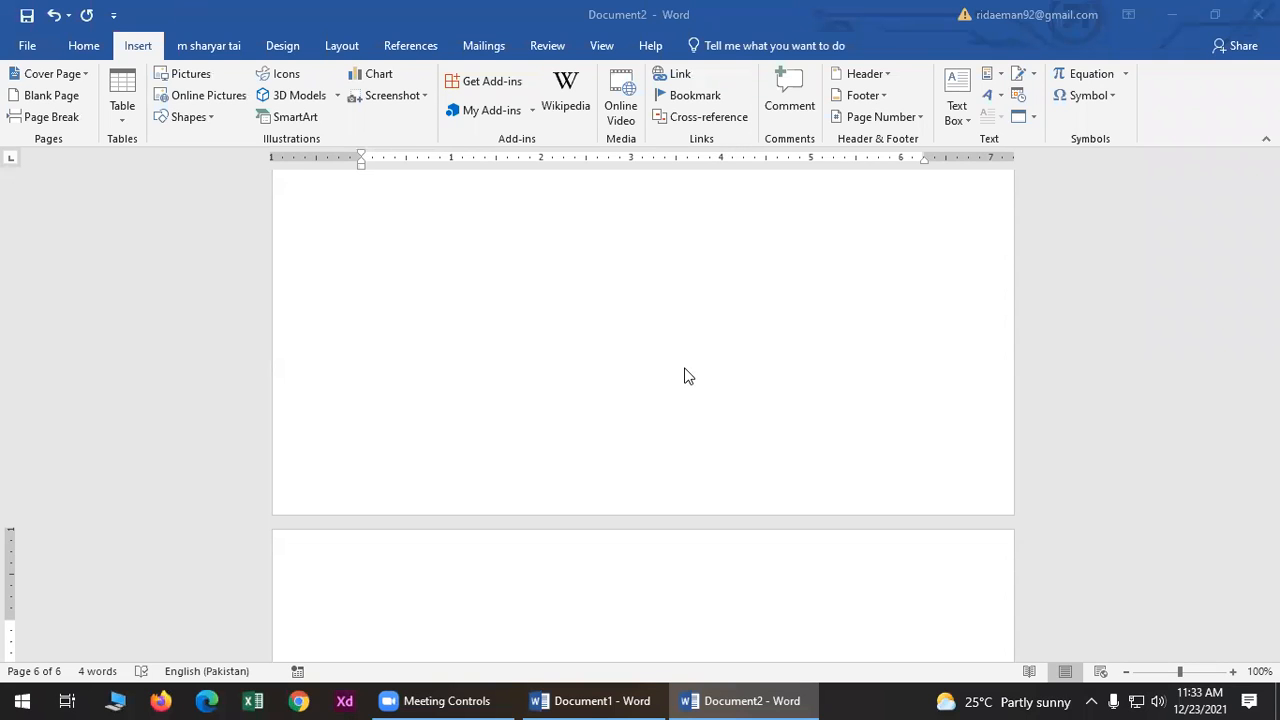
left_click(505, 216)
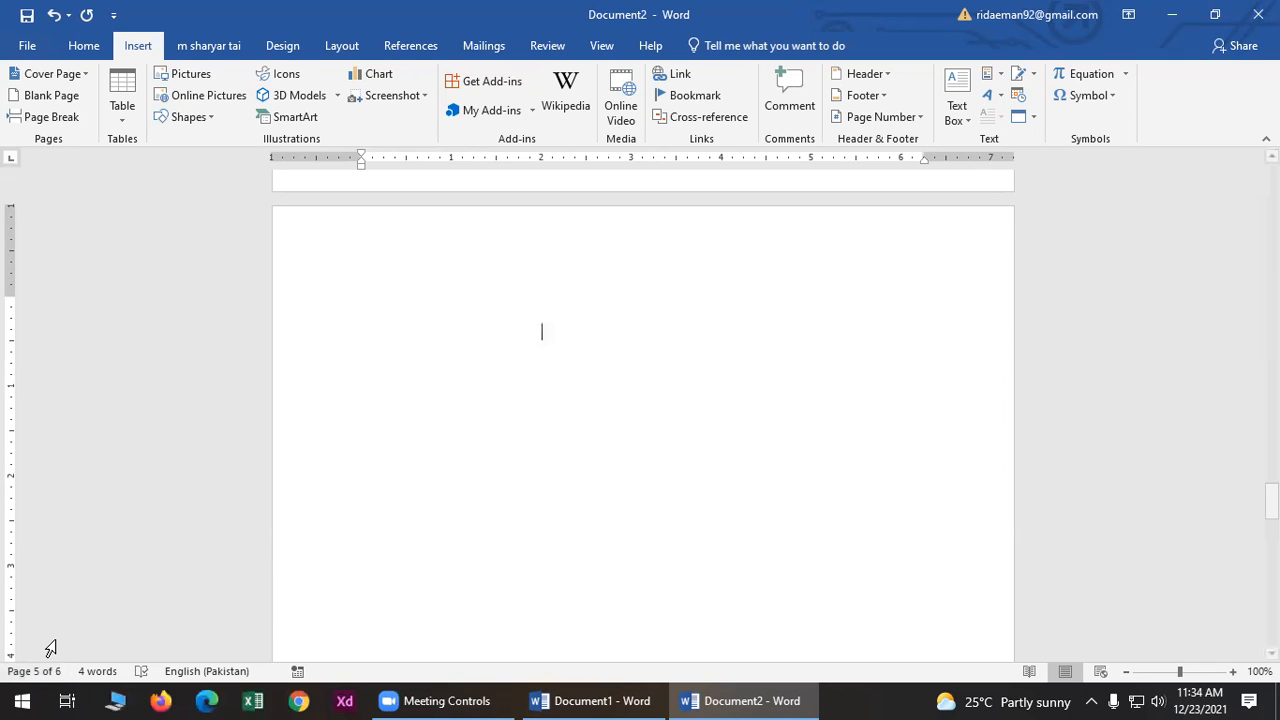
scroll(283, 511, "up", 4)
scroll(325, 428, "up", 3)
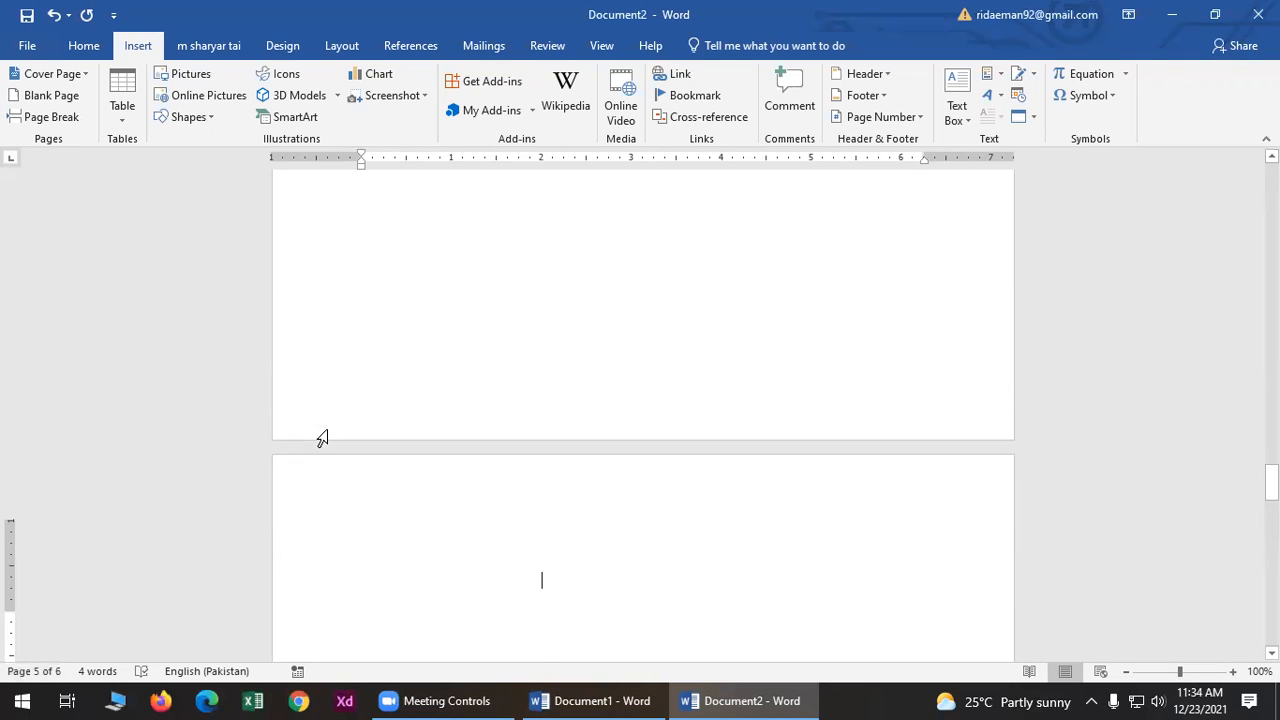
scroll(413, 458, "up", 15)
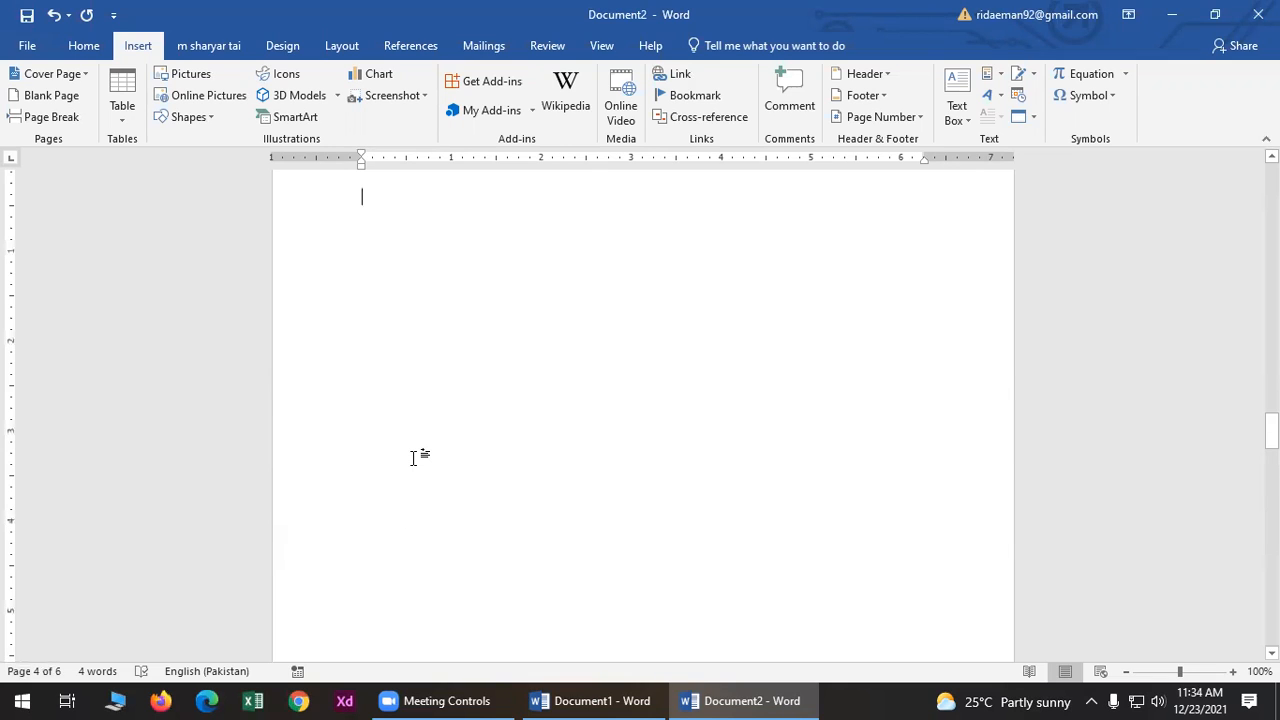
scroll(420, 380, "up", 12)
left_click(428, 346)
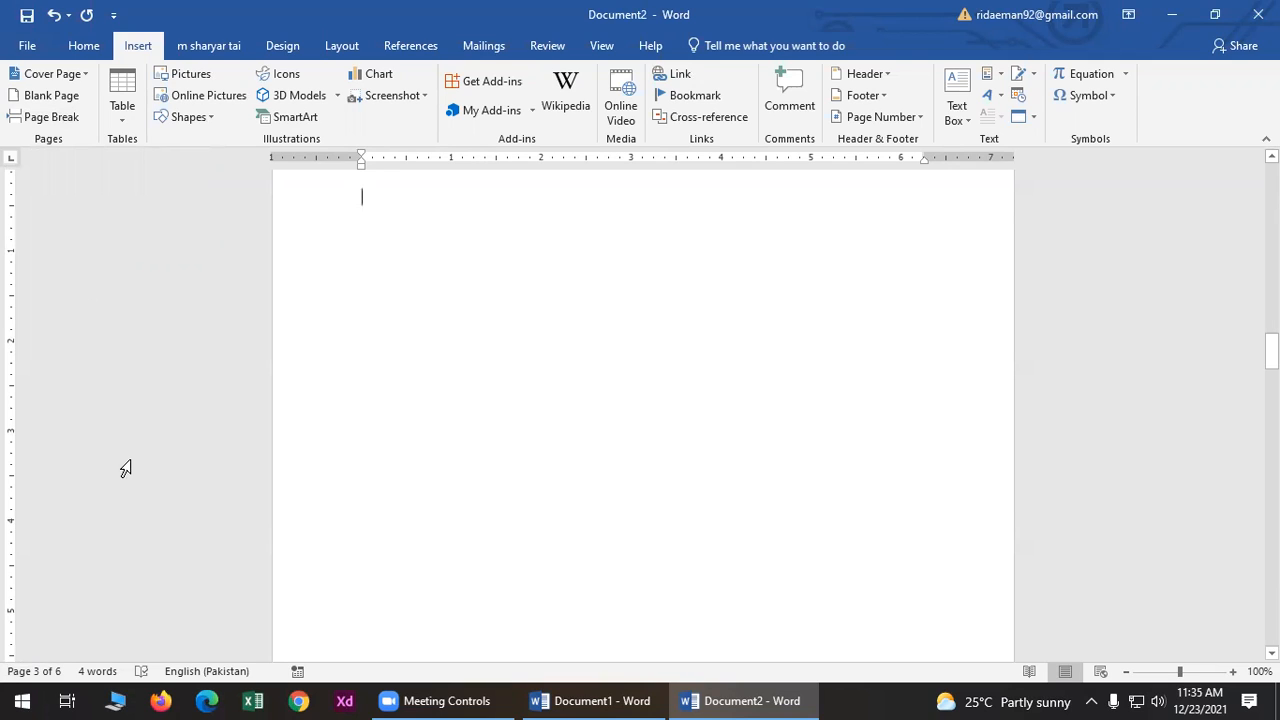
- Insert a page break at the top of page 3, then place the cursor on page 2
left_click(50, 117)
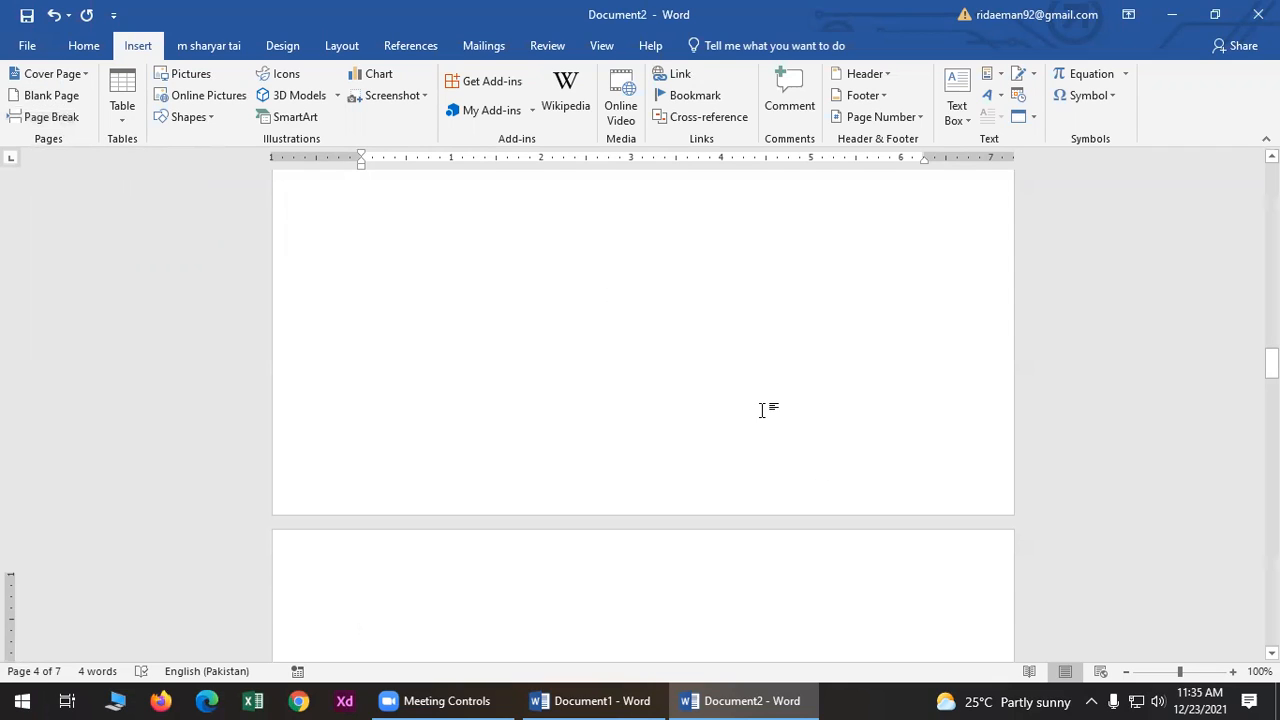
scroll(757, 406, "up", 3)
scroll(757, 406, "up", 15)
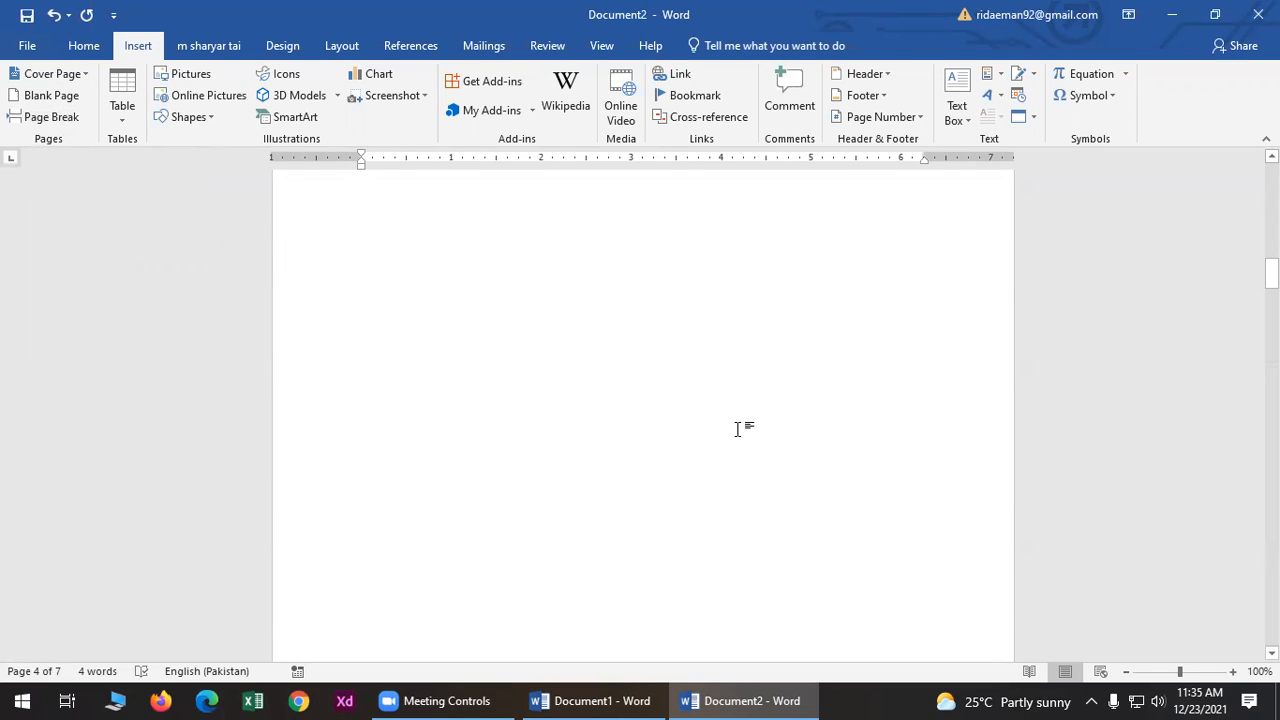
scroll(736, 429, "down", 5)
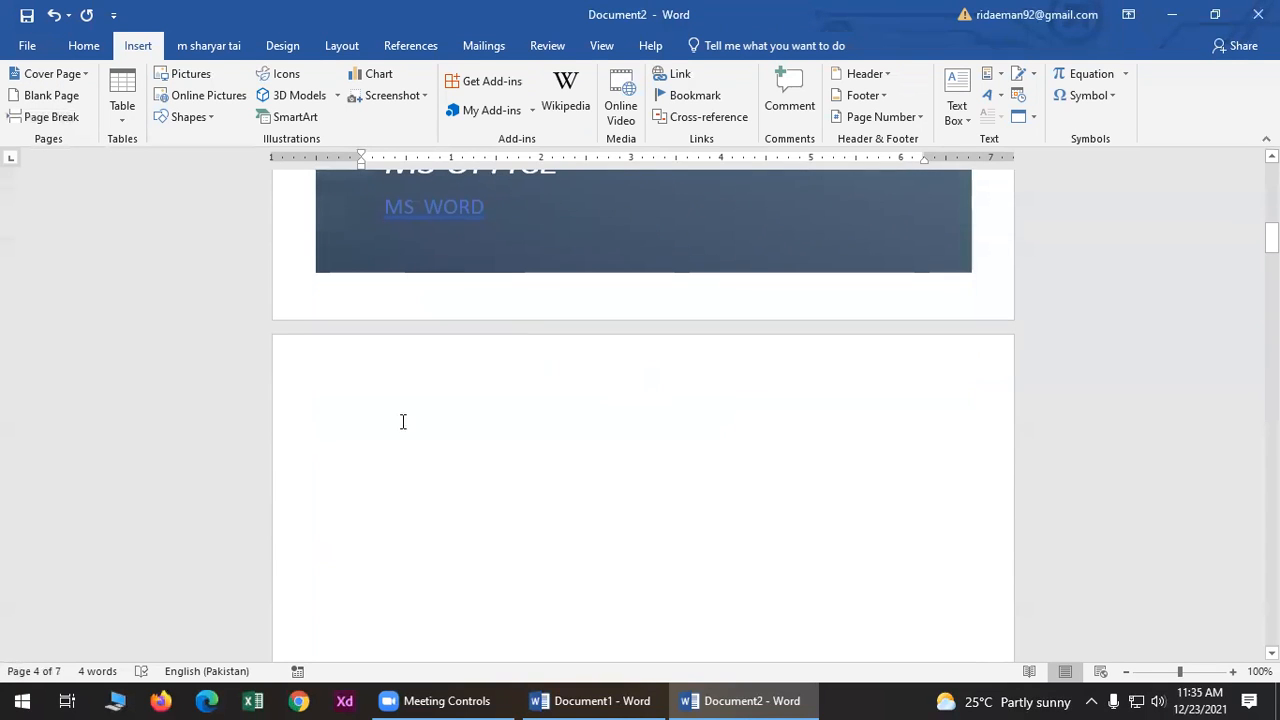
left_click(400, 424)
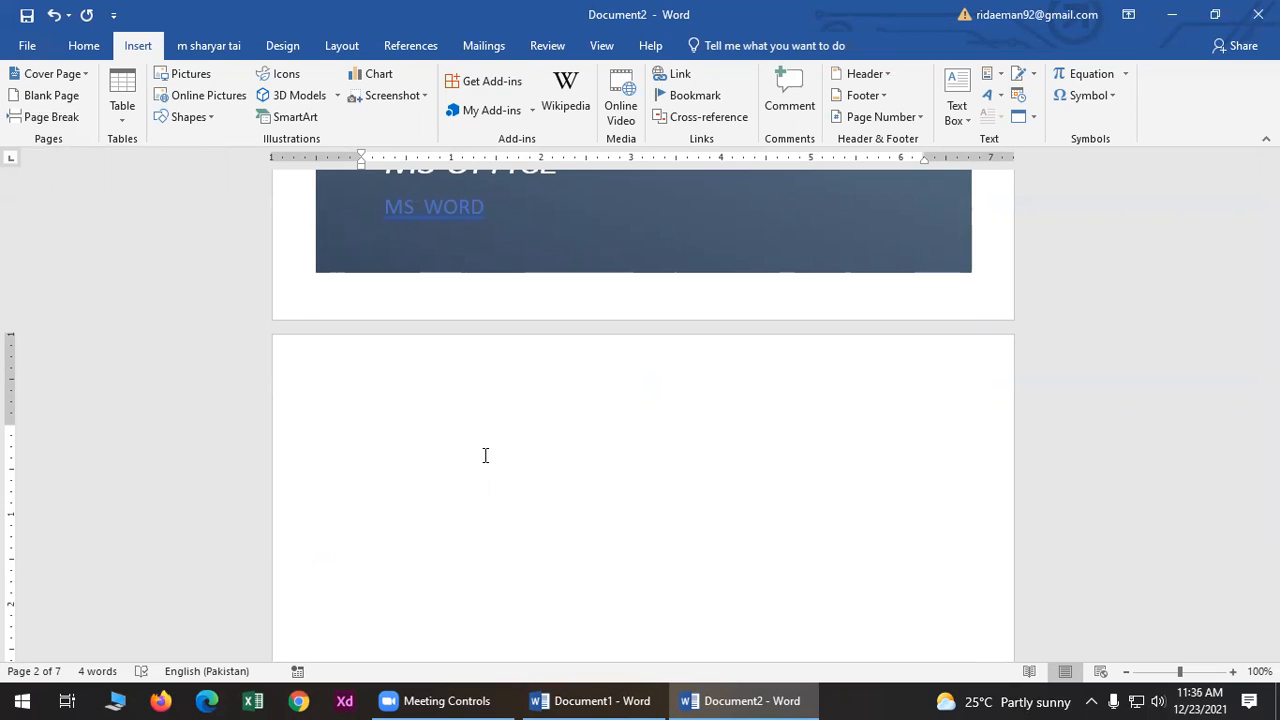
- Open the Insert Table grid dropdown
left_click(122, 100)
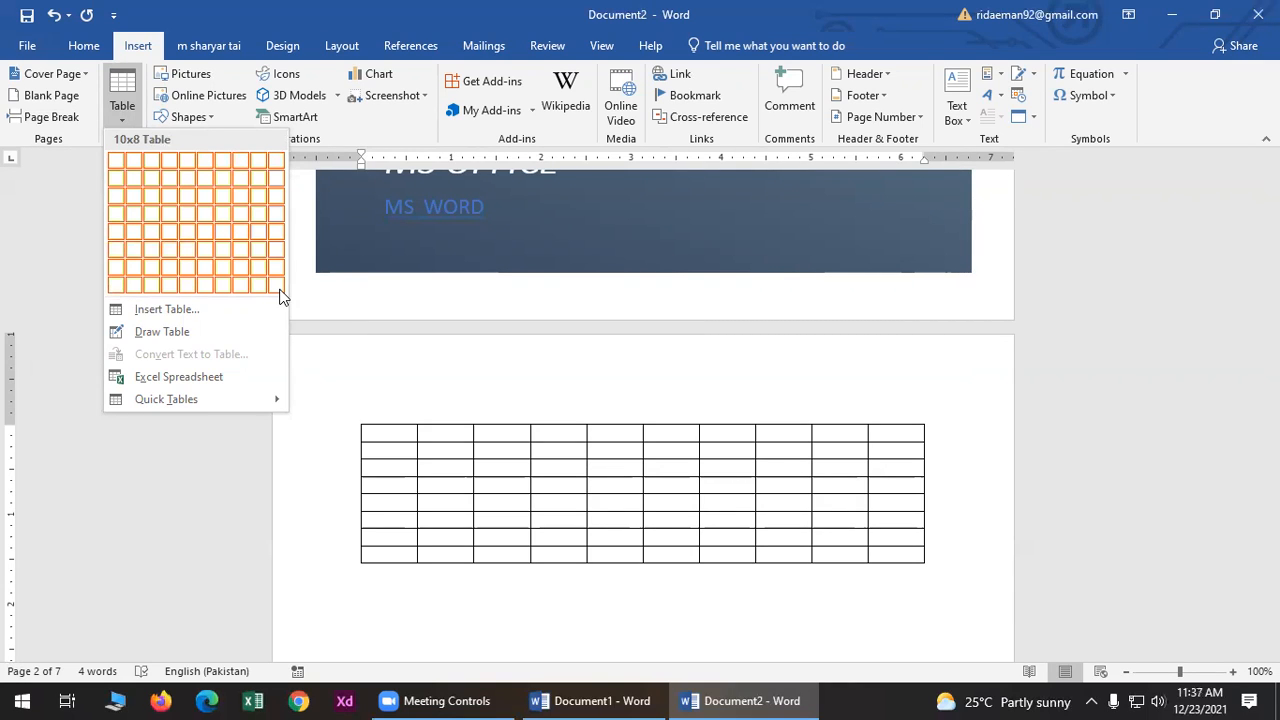
left_click(272, 285)
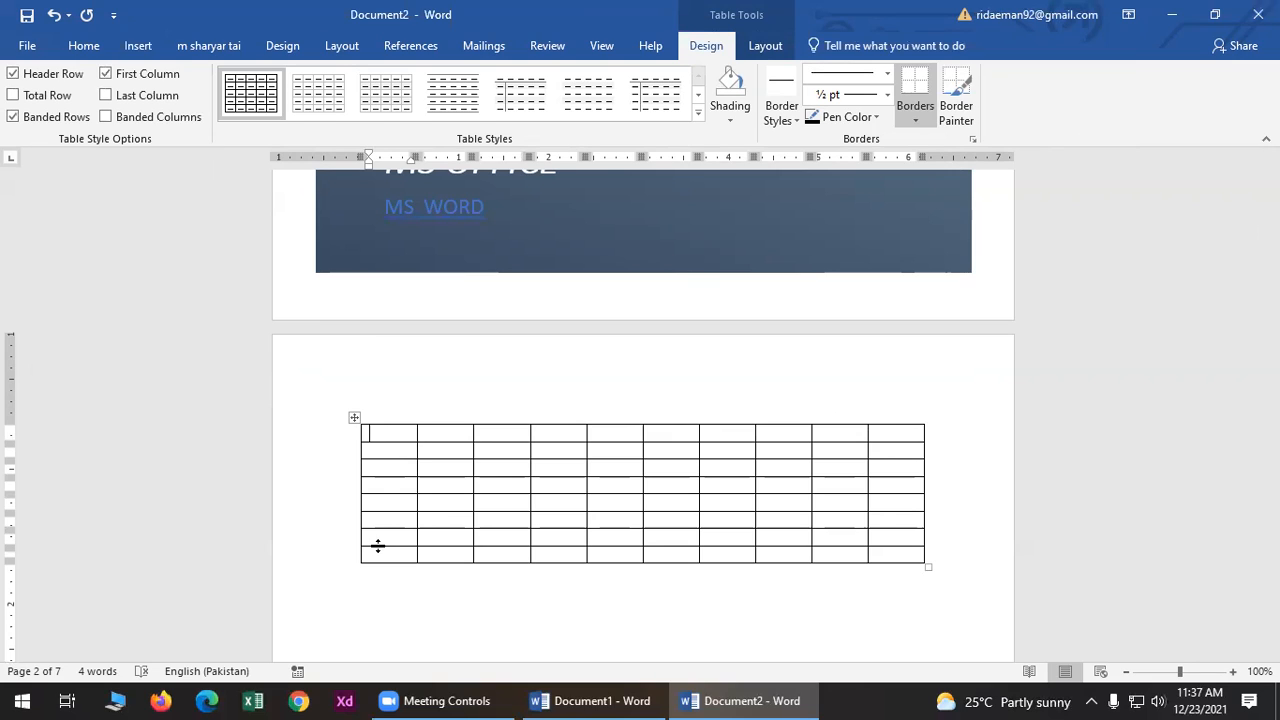
key("ctrl+z")
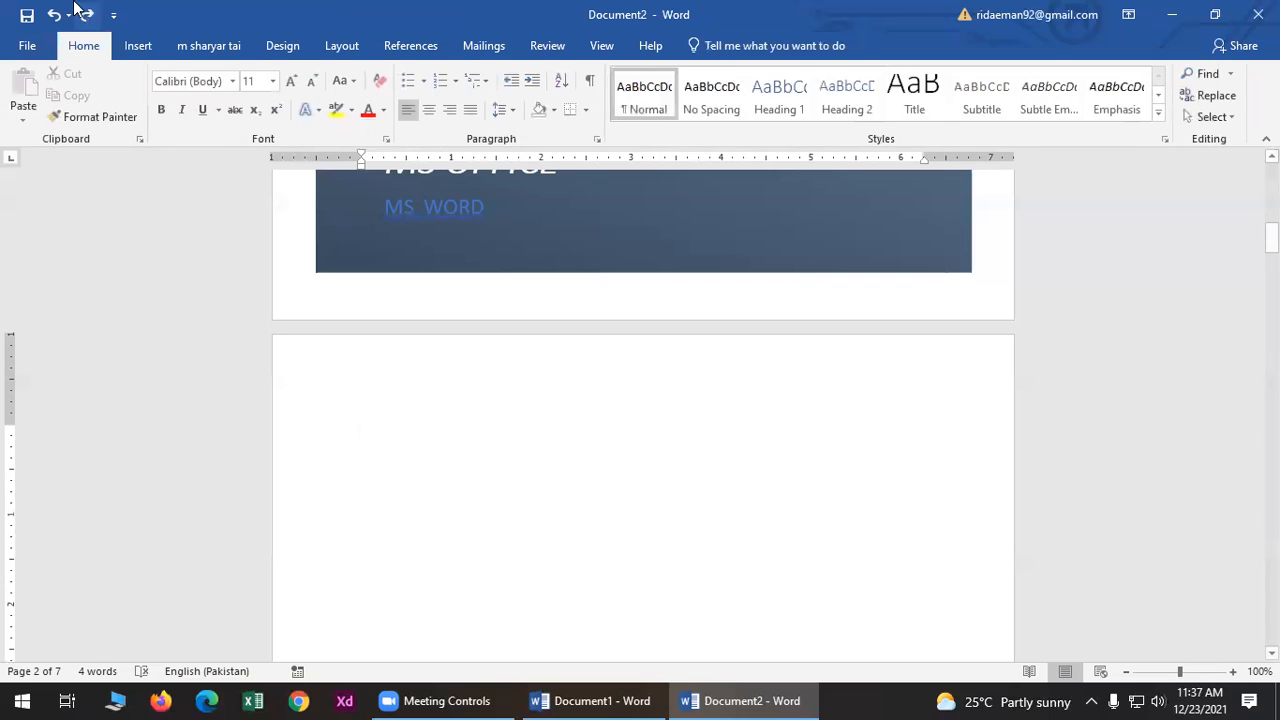
left_click(138, 45)
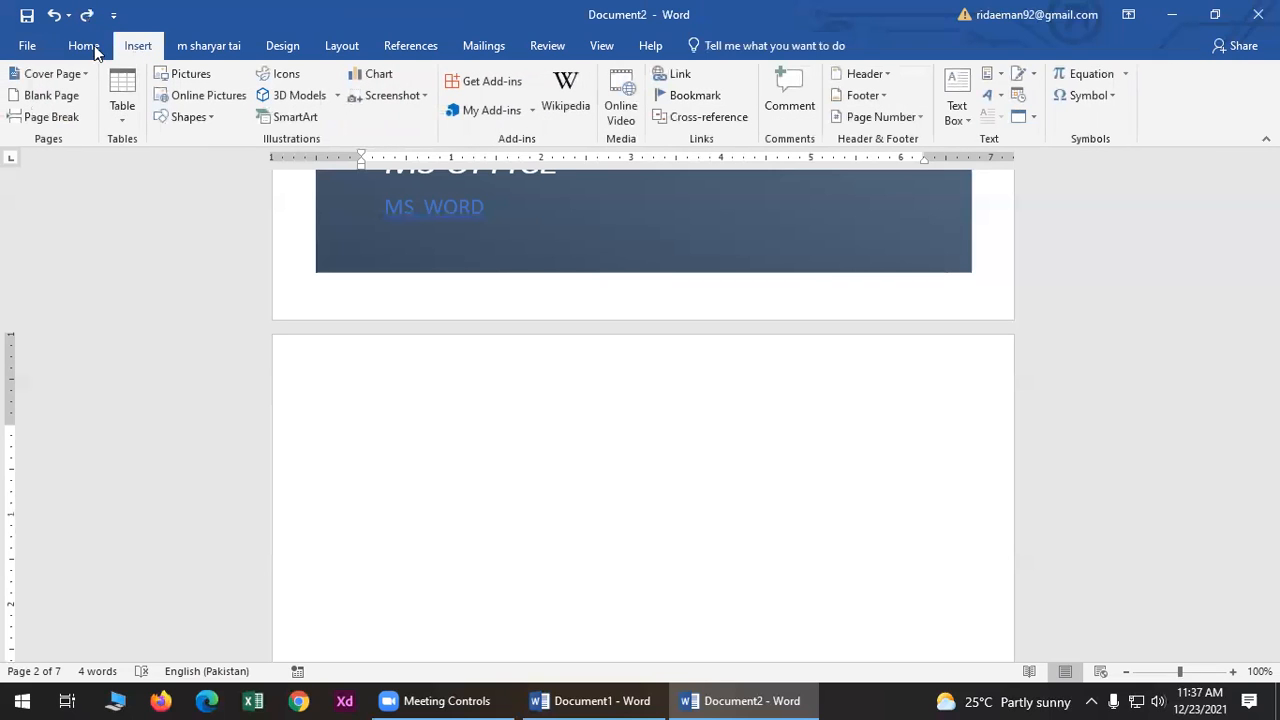
- Insert a 10-column, 9-row table on page 2 via the Insert Table dialog
left_click(127, 116)
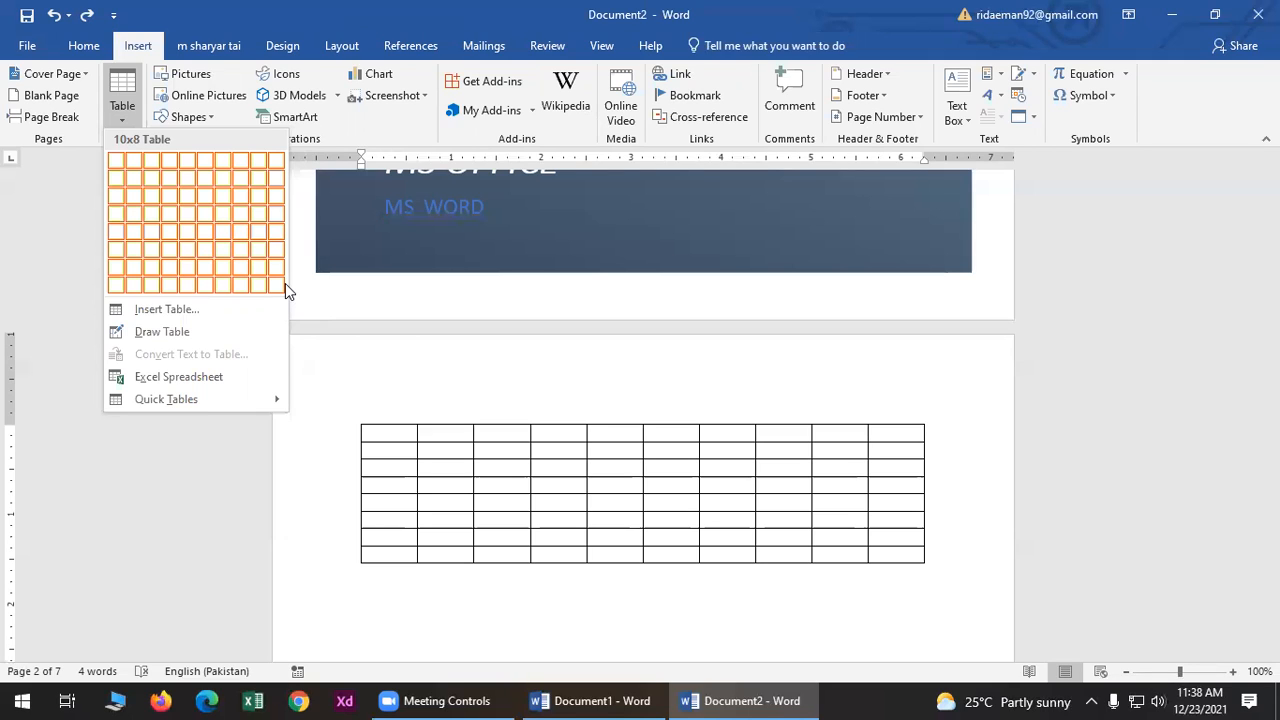
left_click(236, 309)
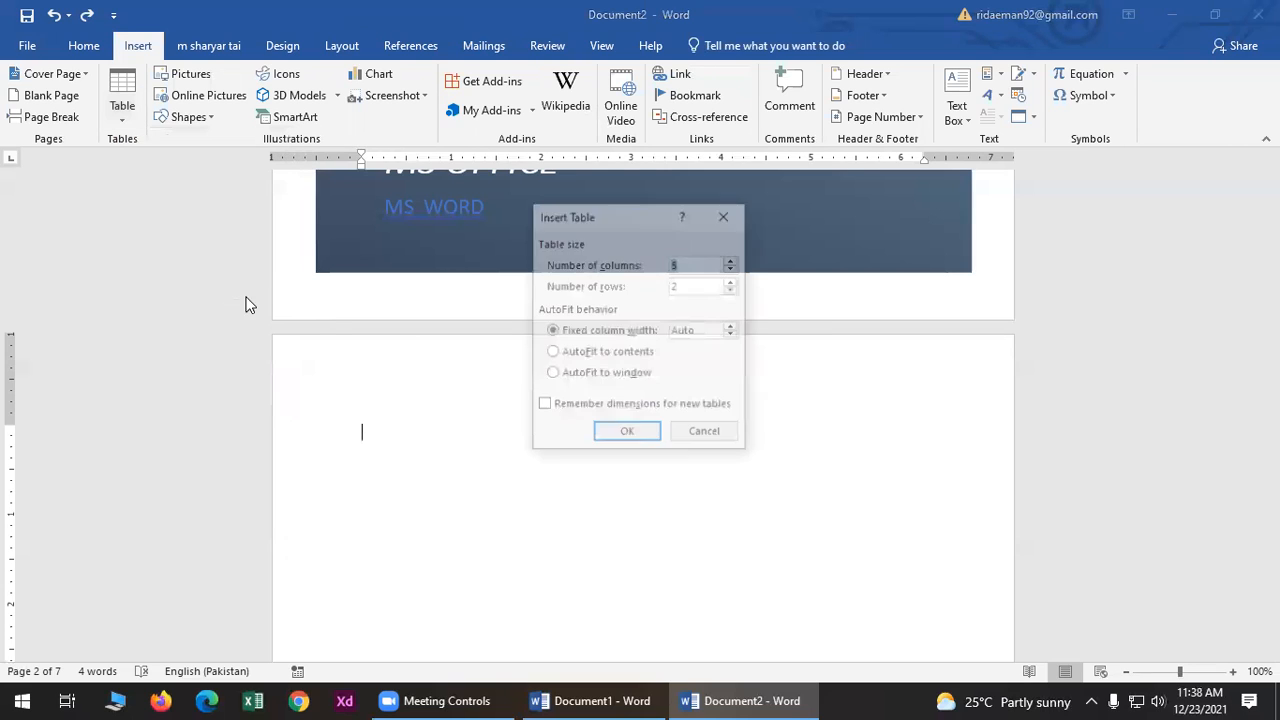
left_click(681, 264)
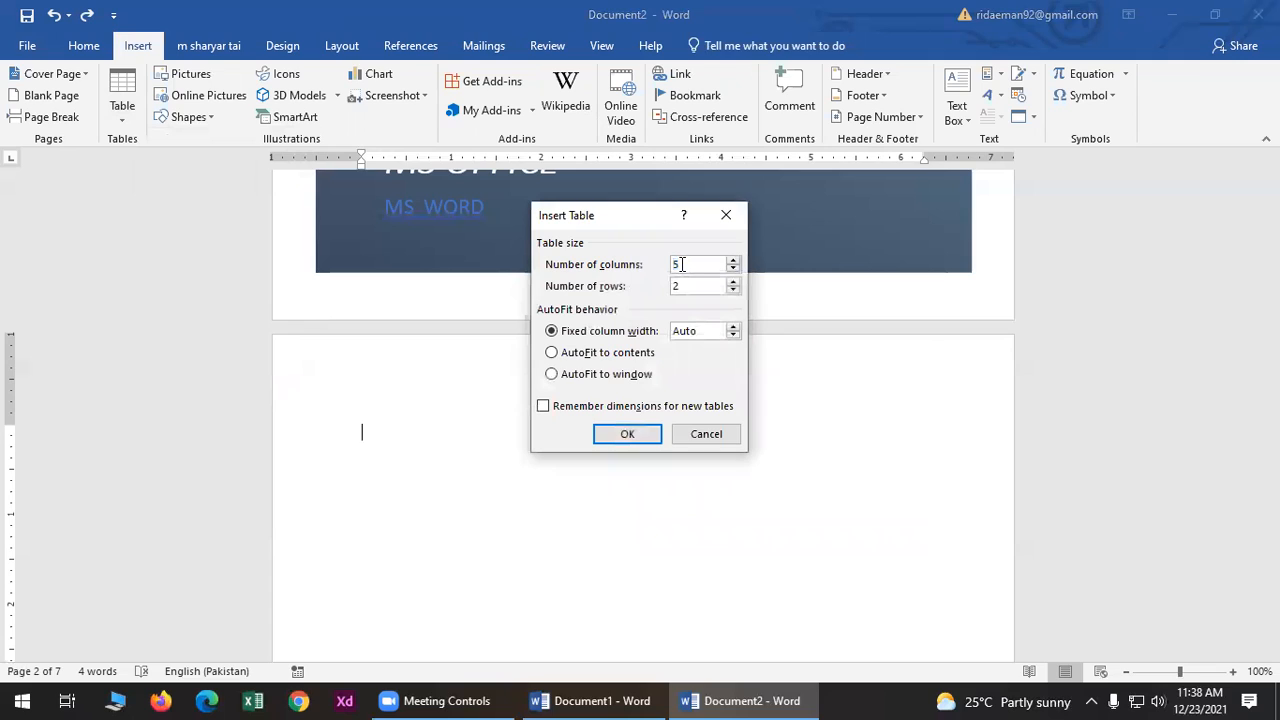
key("BackSpace")
type("10")
left_click(693, 284)
key("BackSpace")
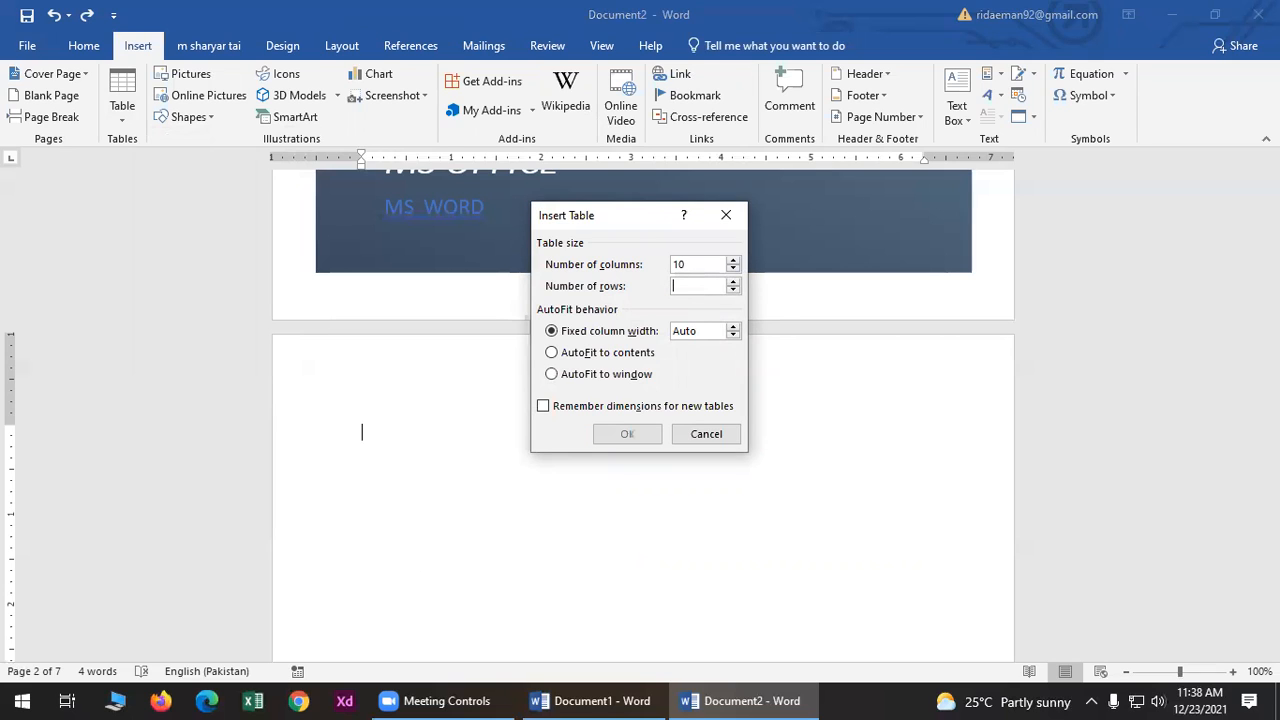
type("9")
left_click(627, 434)
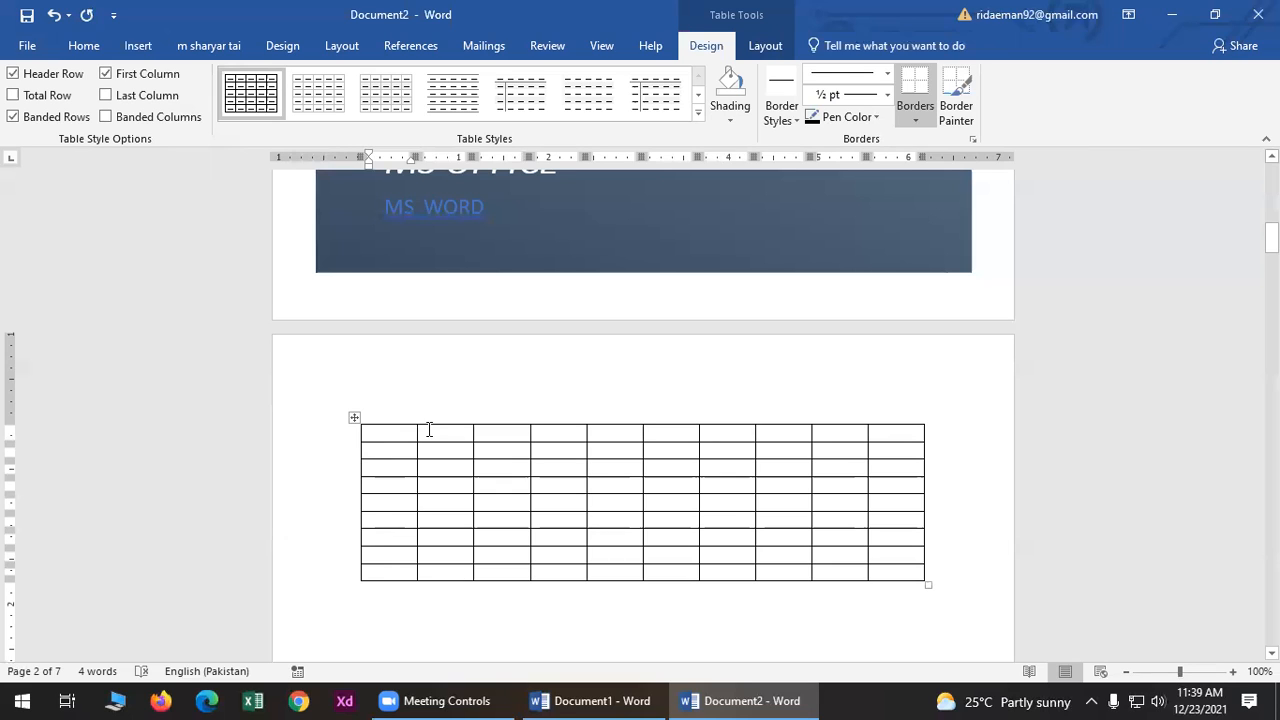
- Dismiss the Table dropdown and undo the 10-by-9 table insertion with Ctrl+Z
left_click(138, 46)
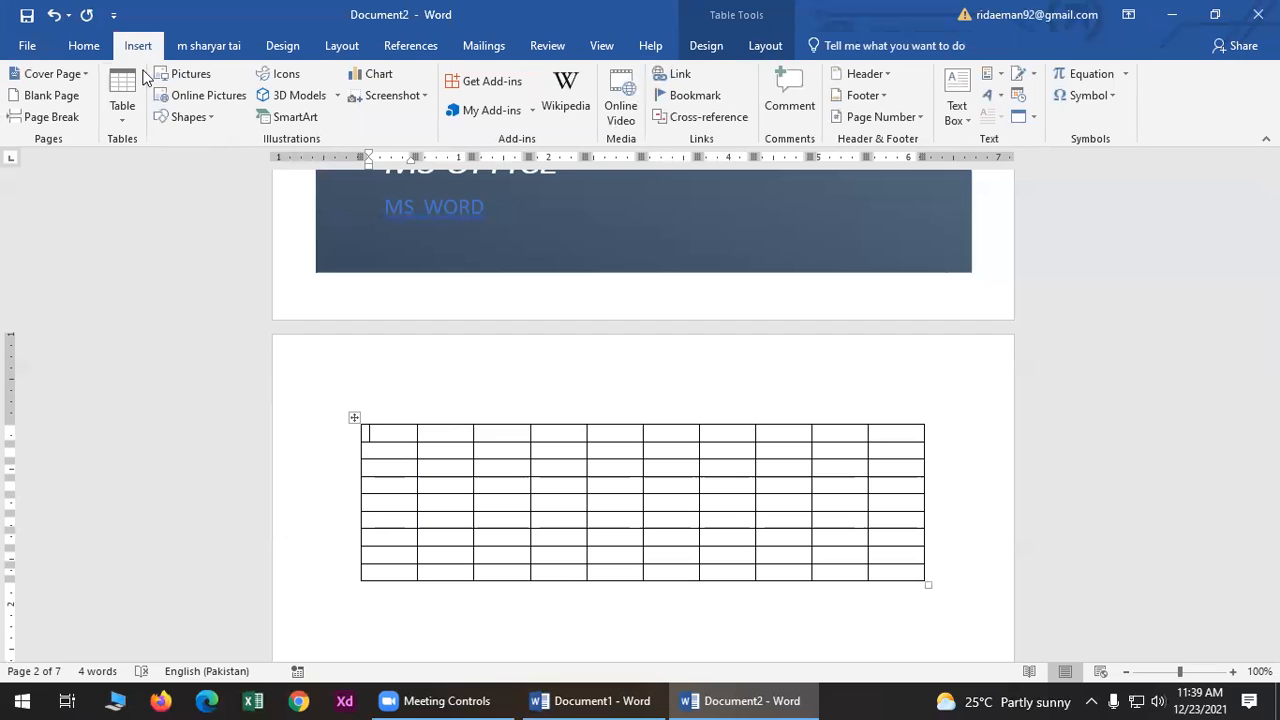
left_click(124, 118)
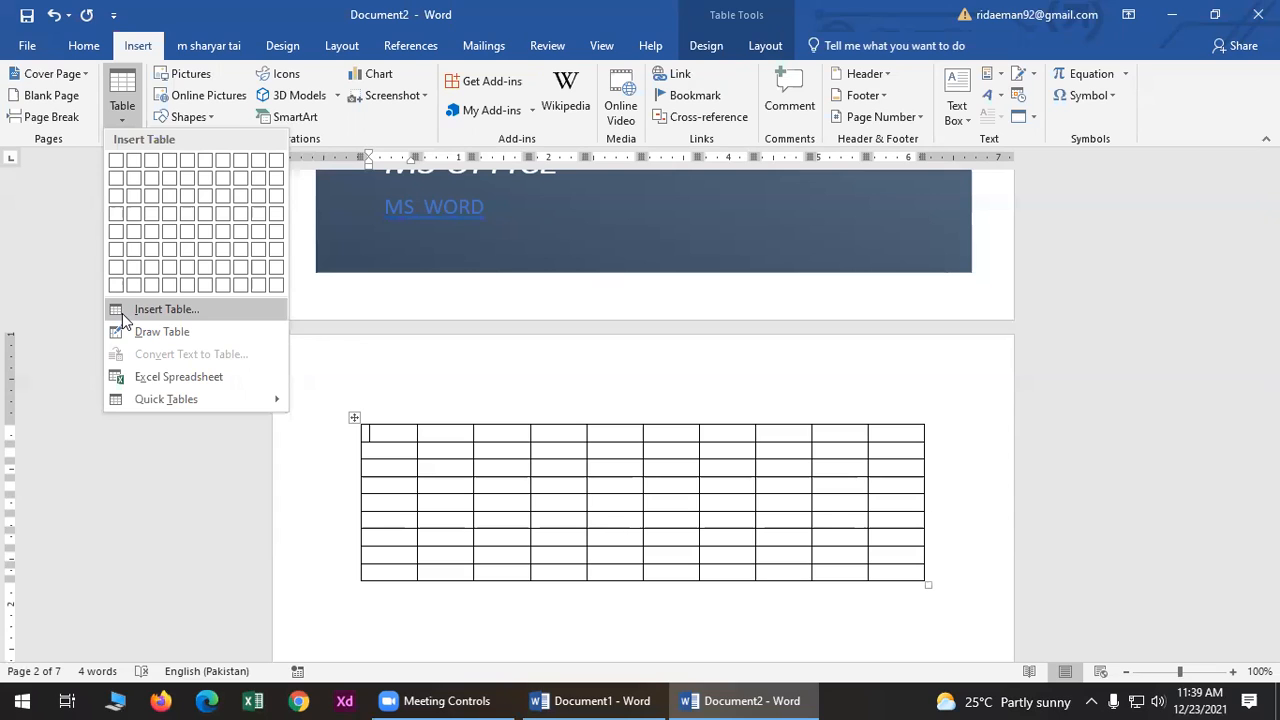
left_click(386, 362)
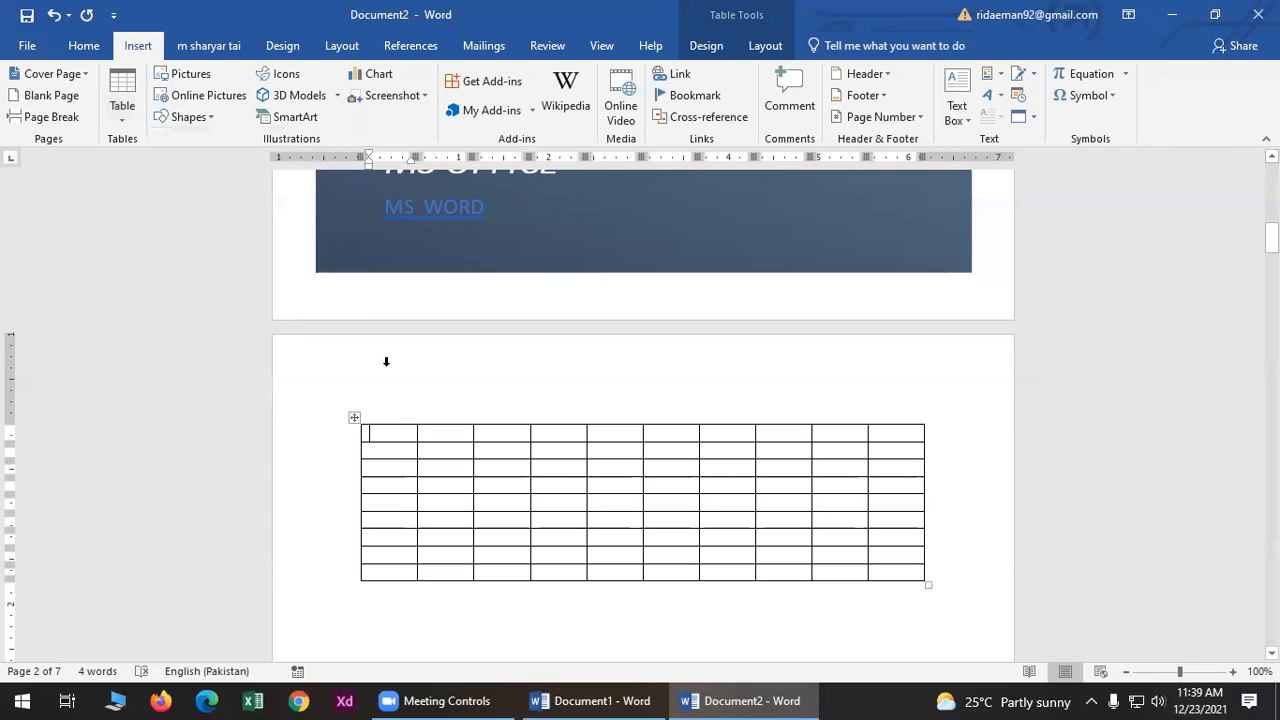
key("ctrl+z")
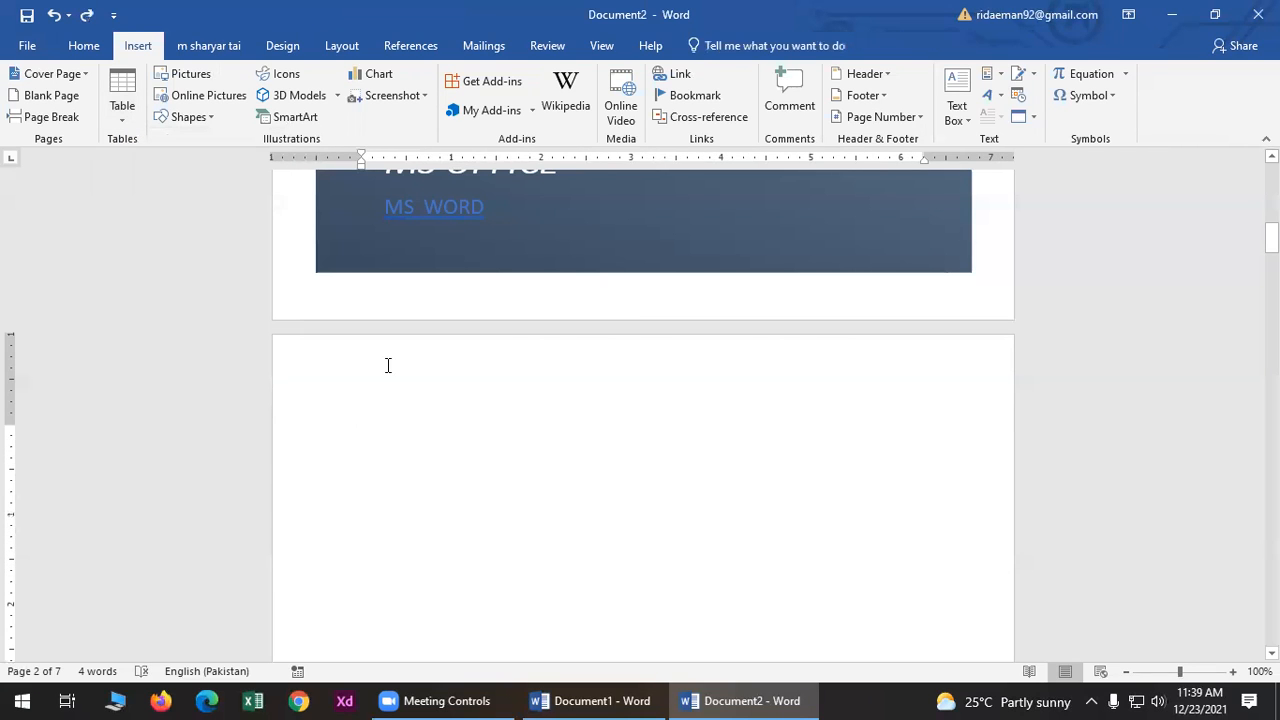
key("ctrl+y")
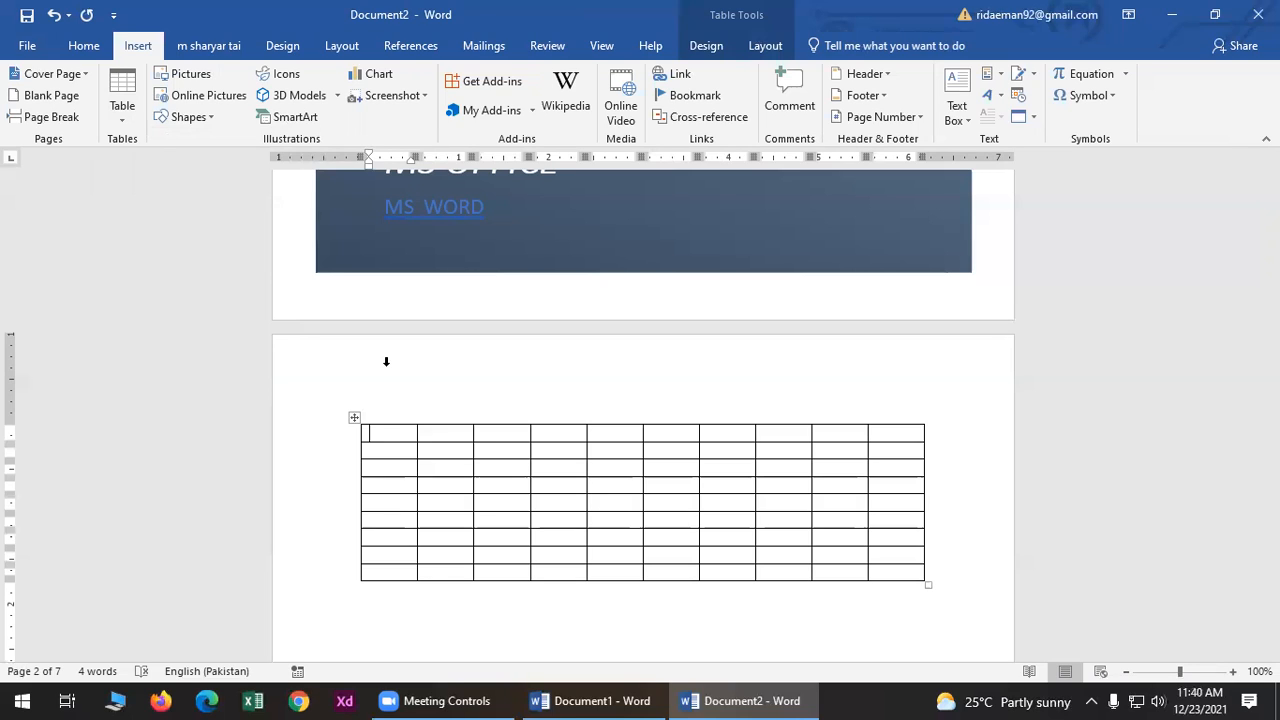
key("ctrl+z")
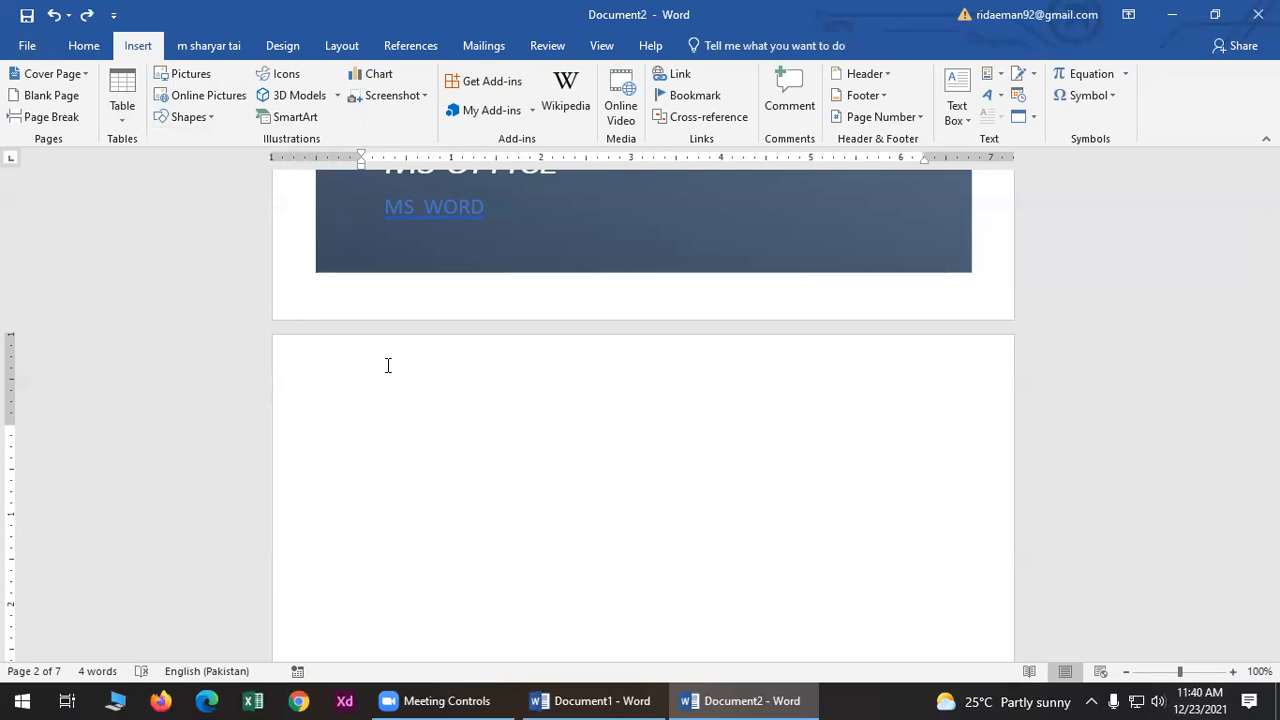
key("ctrl+y")
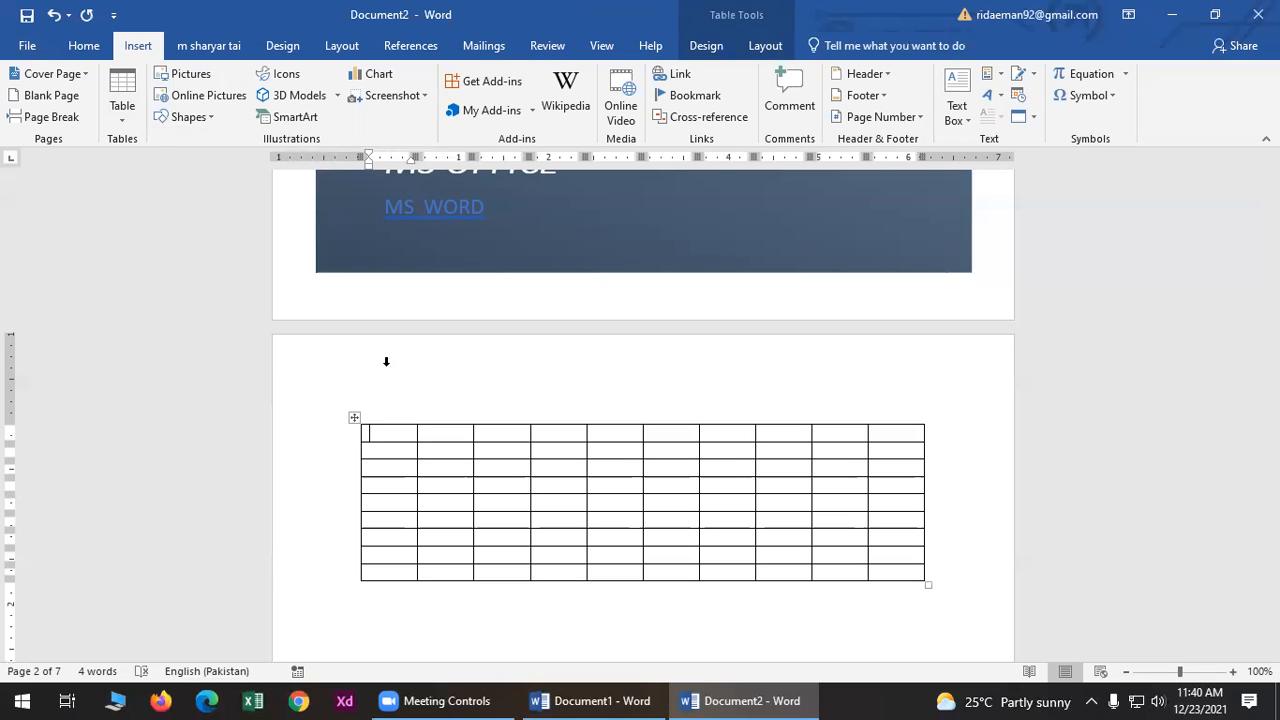
key("ctrl+z")
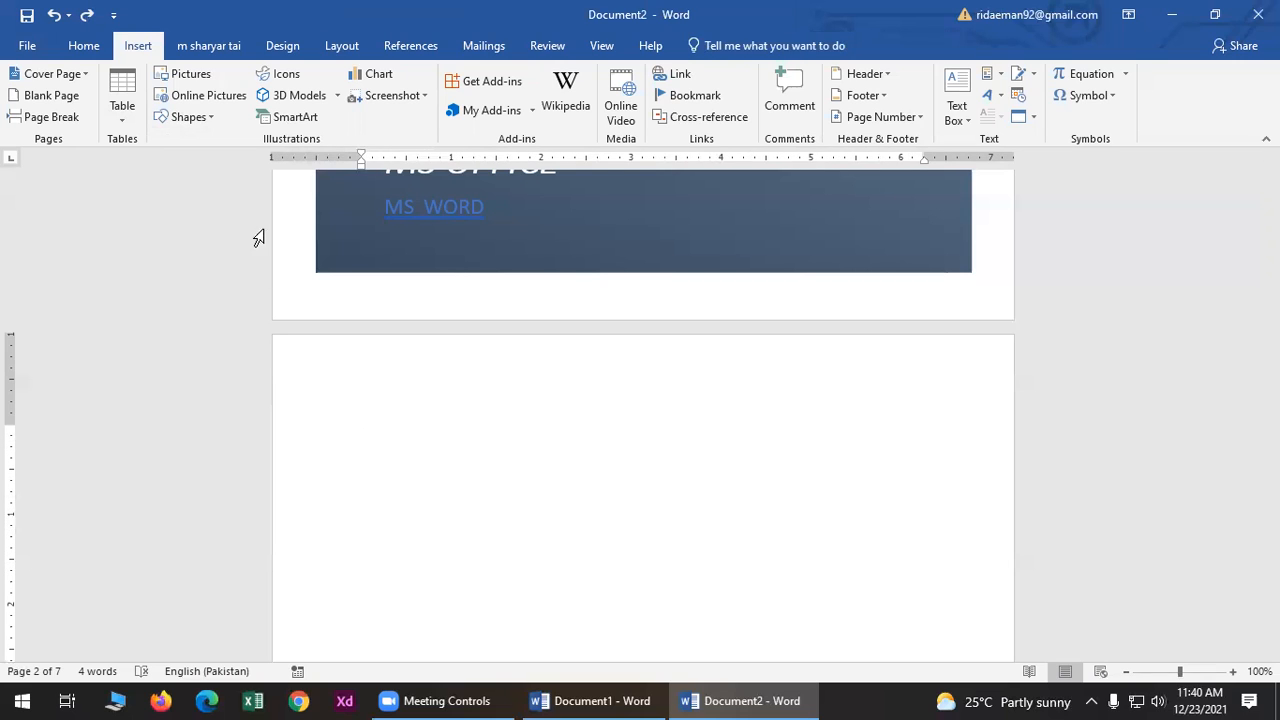
- Insert a 6-column, 4-row table into Document2
left_click(122, 105)
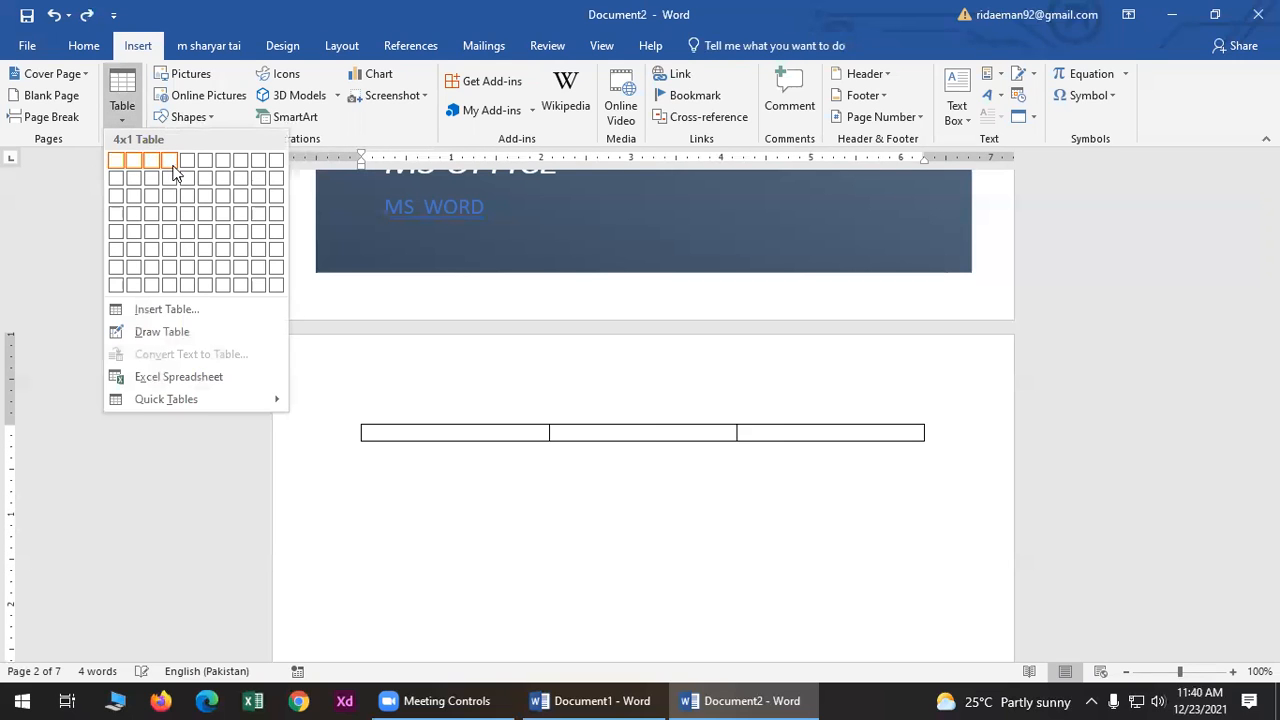
left_click(198, 214)
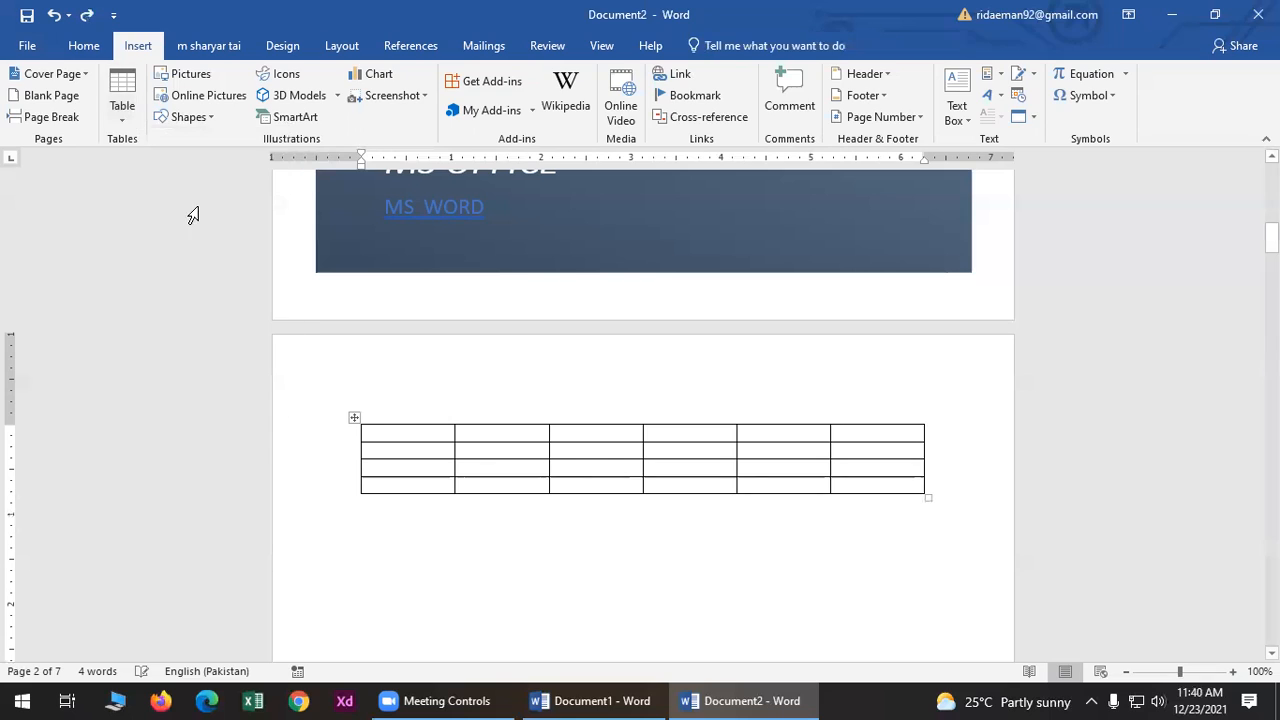
left_click(590, 700)
left_click(766, 700)
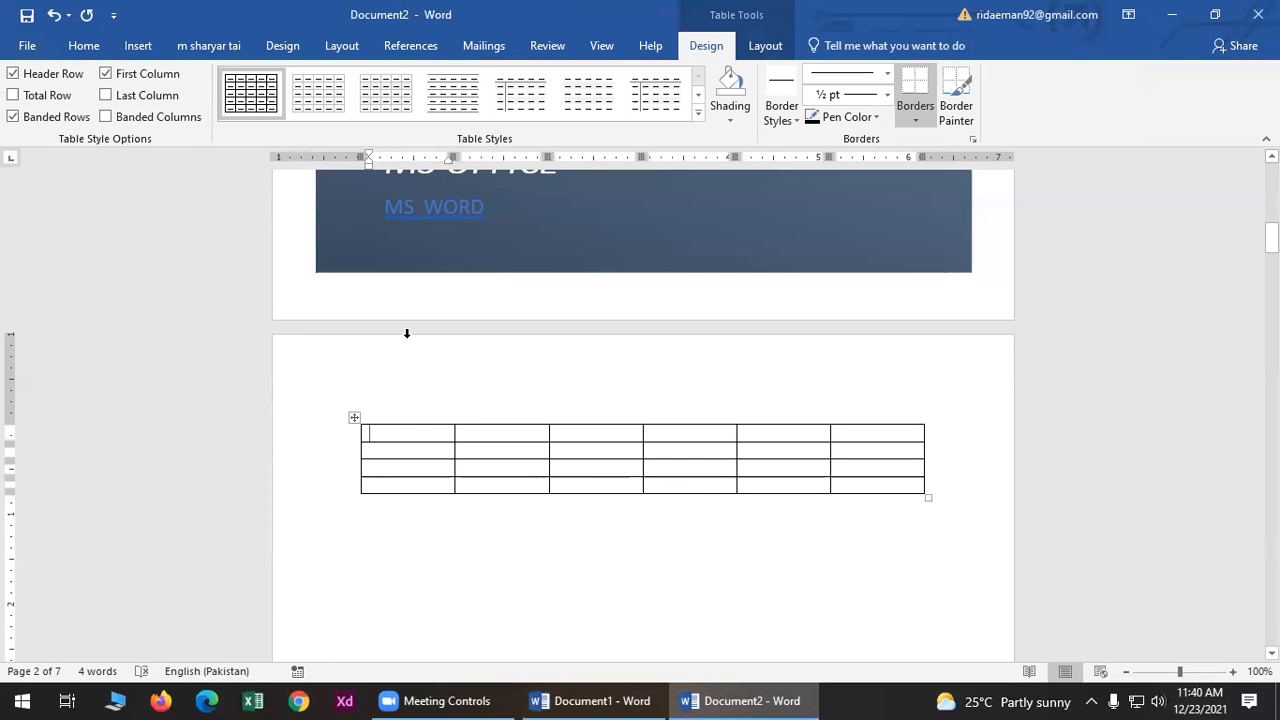
- Fill the first three header cells with 'Name', the person's first name, and 'Last Name'
type("NAm")
key("BackSpace")
key("BackSpace")
type("ame")
key("Tab")
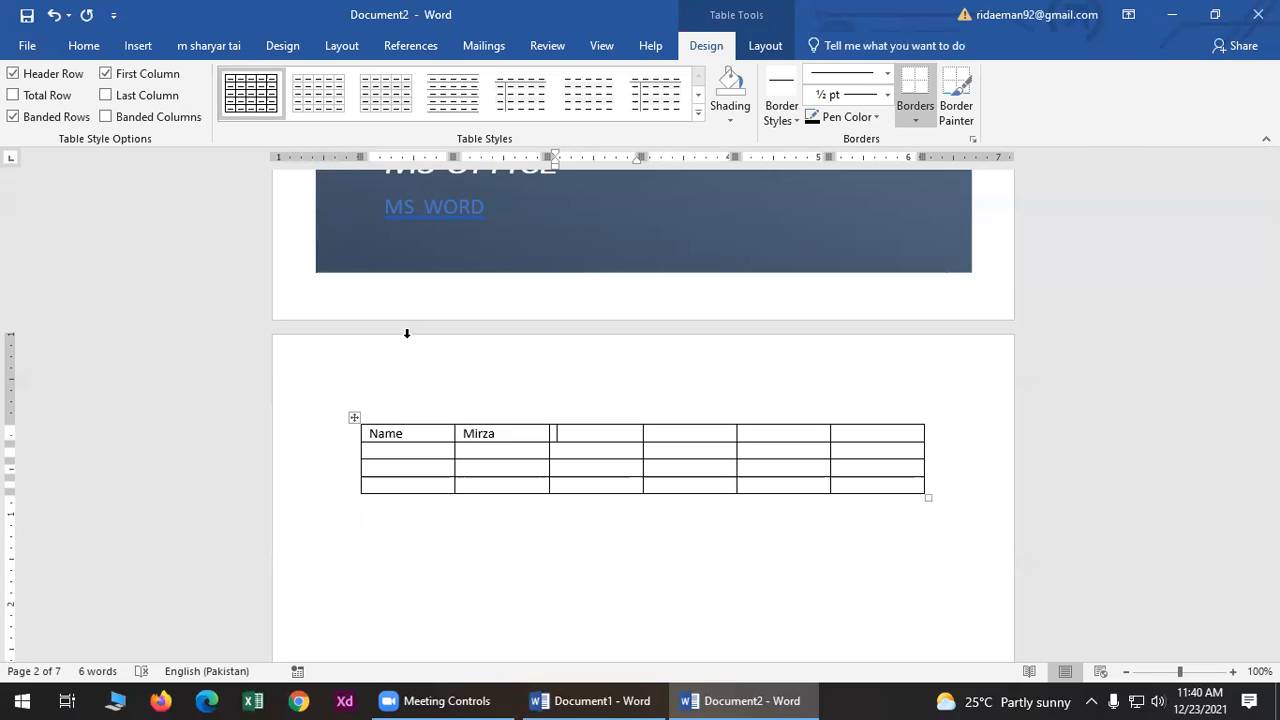
- Enter the surname, 'Batch' and '1907A' in the remaining header cells, then move to row two
key("BackSpace")
type("Last Name")
key("Tab")
type("<ouavia")
key("BackSpace")
key("BackSpace")
key("BackSpace")
key("BackSpace")
key("BackSpace")
key("BackSpace")
key("BackSpace")
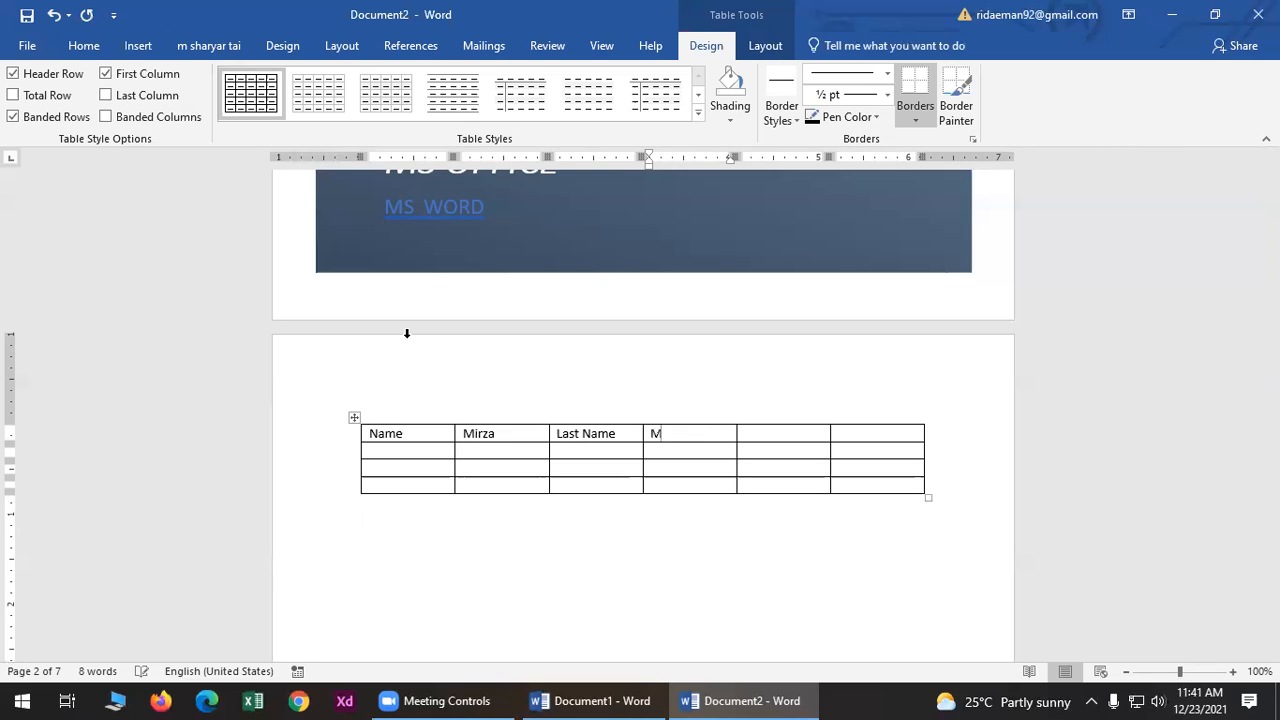
key("Tab")
type("Batch")
key("Tab")
type("1907A")
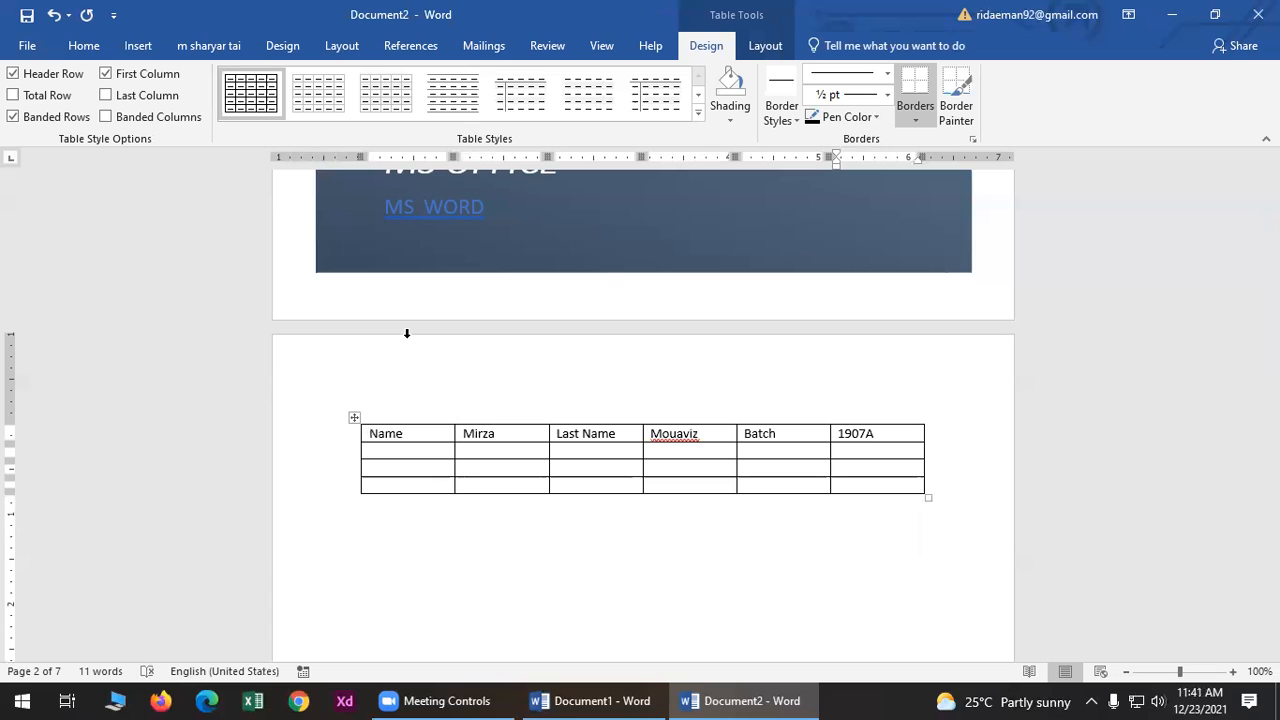
key("Down")
key("Left")
key("Left")
key("Left")
key("Left")
key("Left")
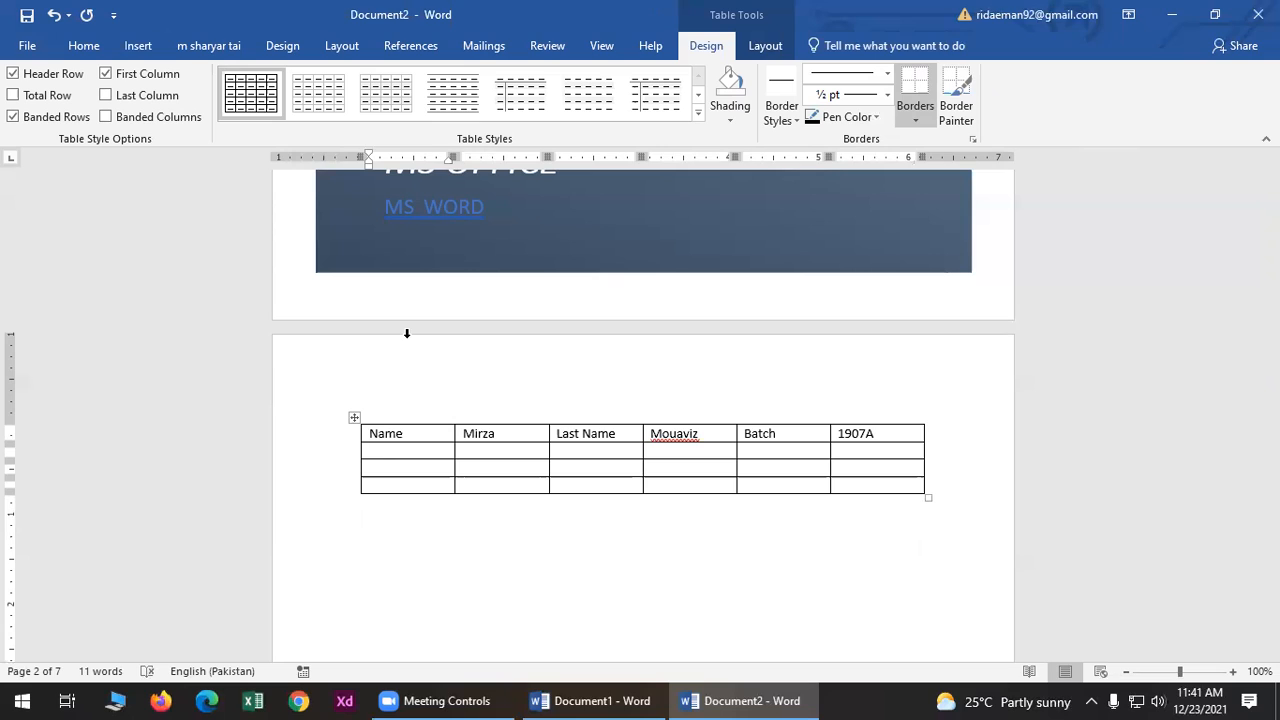
key("Left")
key("Right")
key("Right")
key("Right")
key("Right")
key("Right")
key("Right")
key("Right")
key("Right")
key("Right")
key("Right")
key("Right")
key("Right")
key("Right")
key("Tab")
key("Tab")
key("Tab")
key("Tab")
key("Tab")
key("Tab")
key("Tab")
key("Tab")
key("Tab")
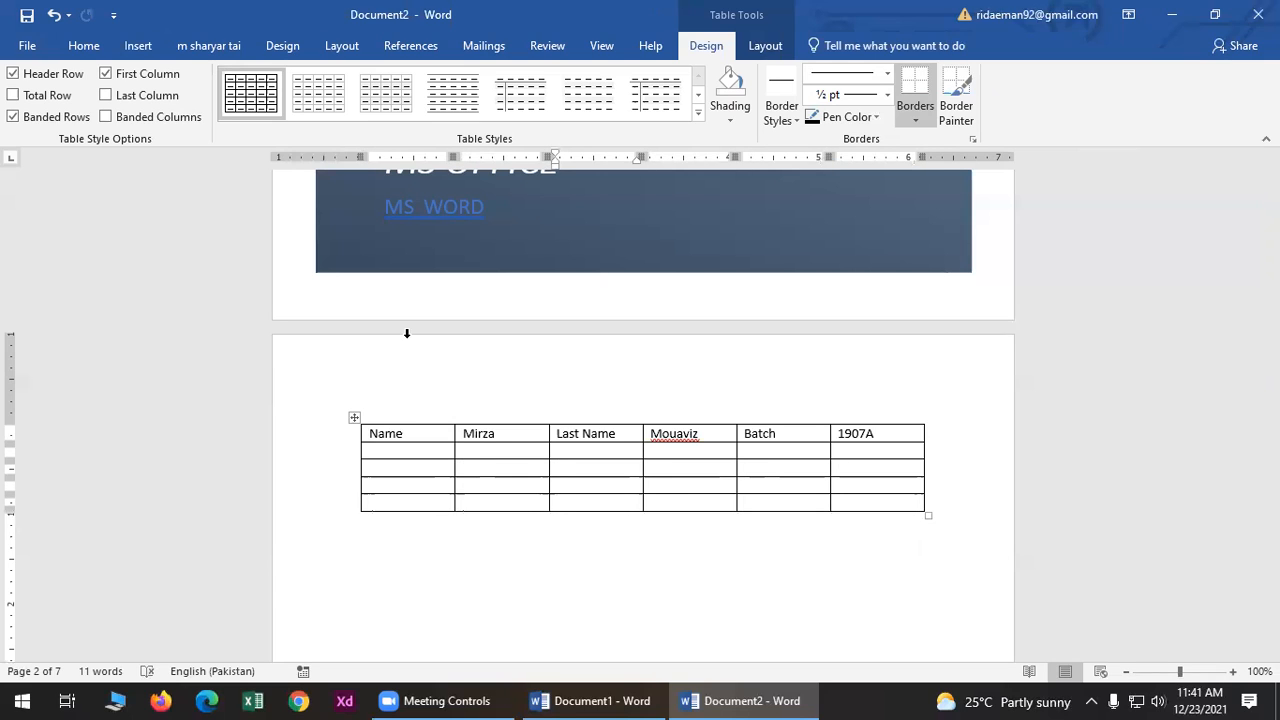
key("ctrl+z")
key("ctrl+z")
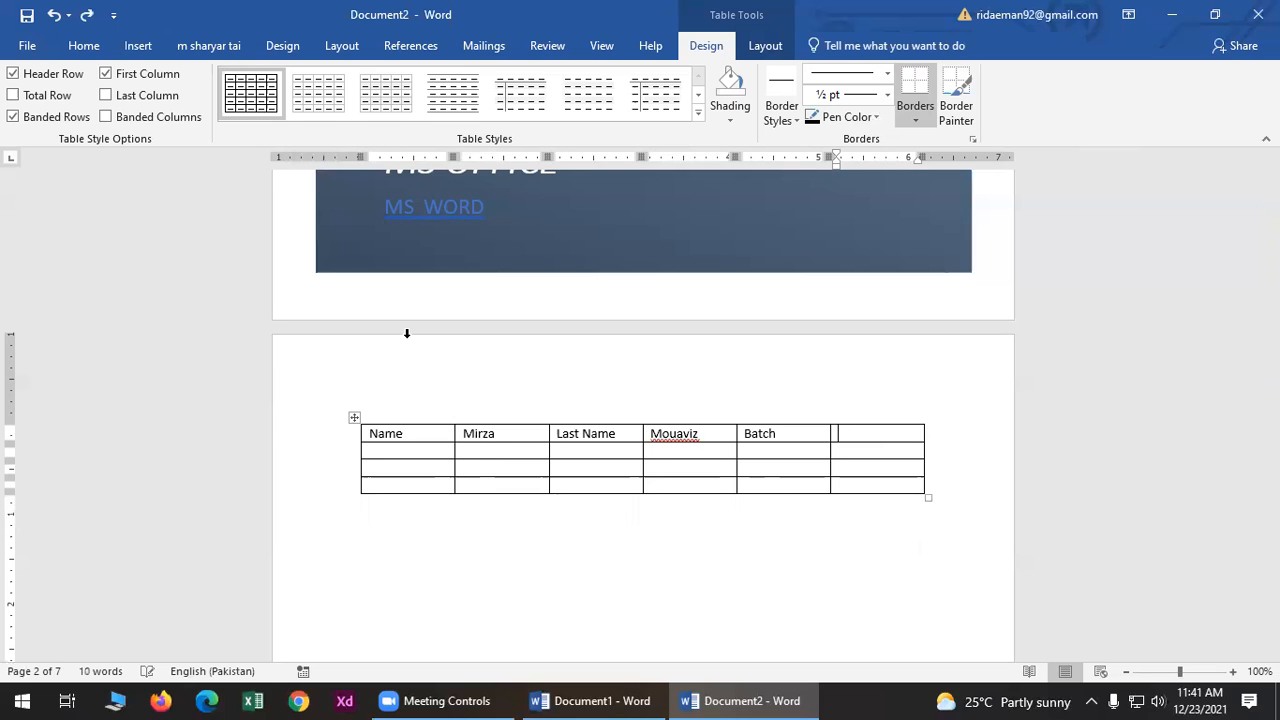
type("1907A")
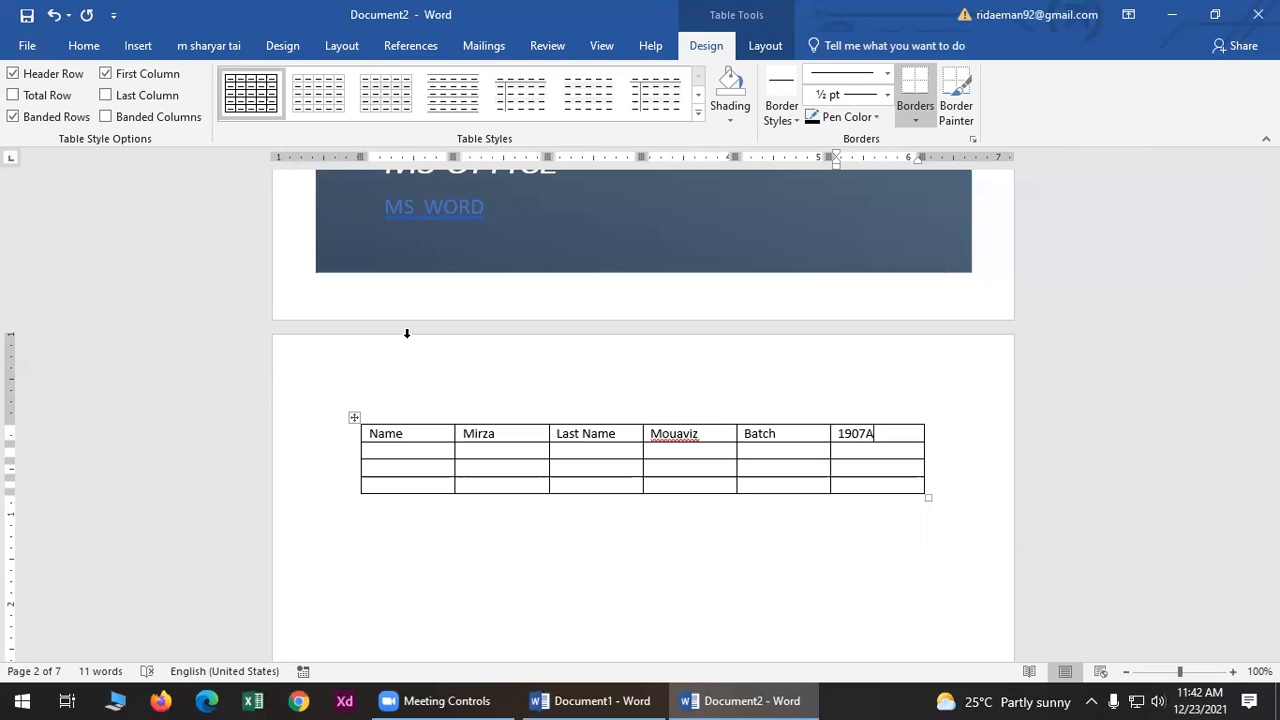
key("Tab")
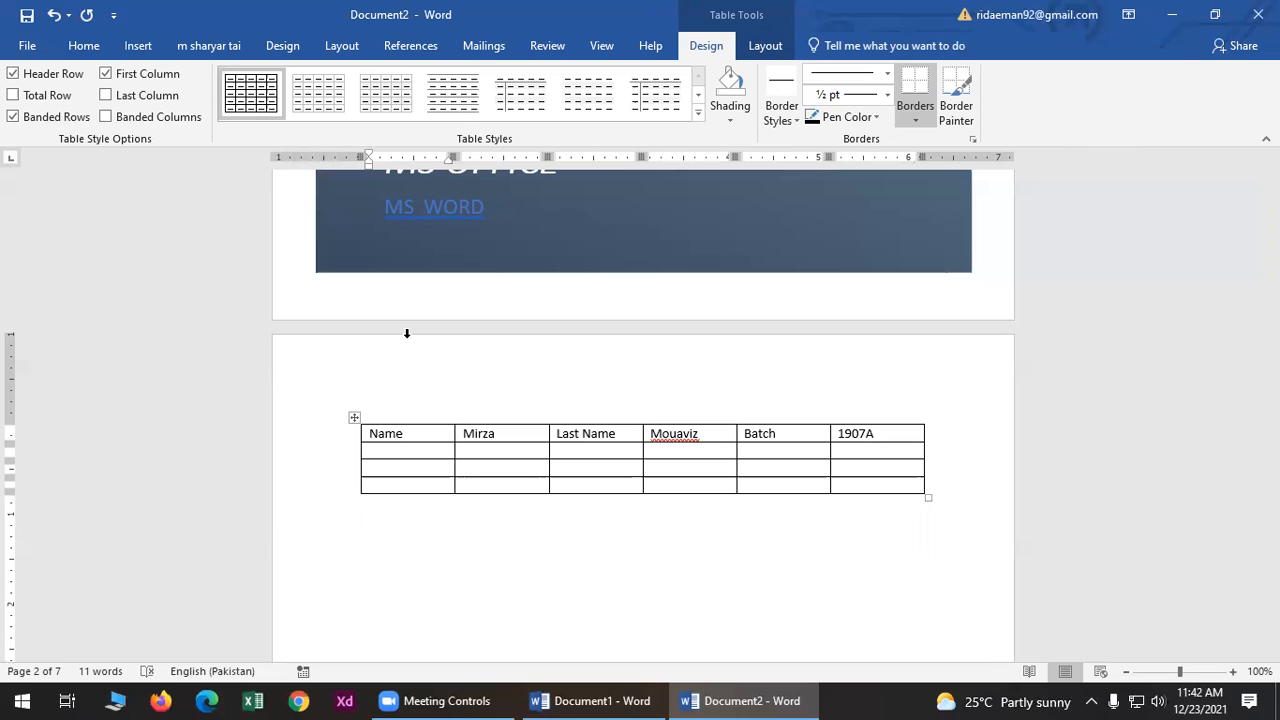
key("Tab")
key("Tab")
key("Tab")
key("Tab")
key("Tab")
key("Tab")
key("Tab")
key("Tab")
key("Tab")
key("Left")
key("Left")
key("Left")
key("Left")
key("Left")
key("Left")
key("Left")
key("Left")
key("Left")
- Stop the surname in the fourth header cell being flagged as misspelled with Ignore All
right_click(675, 432)
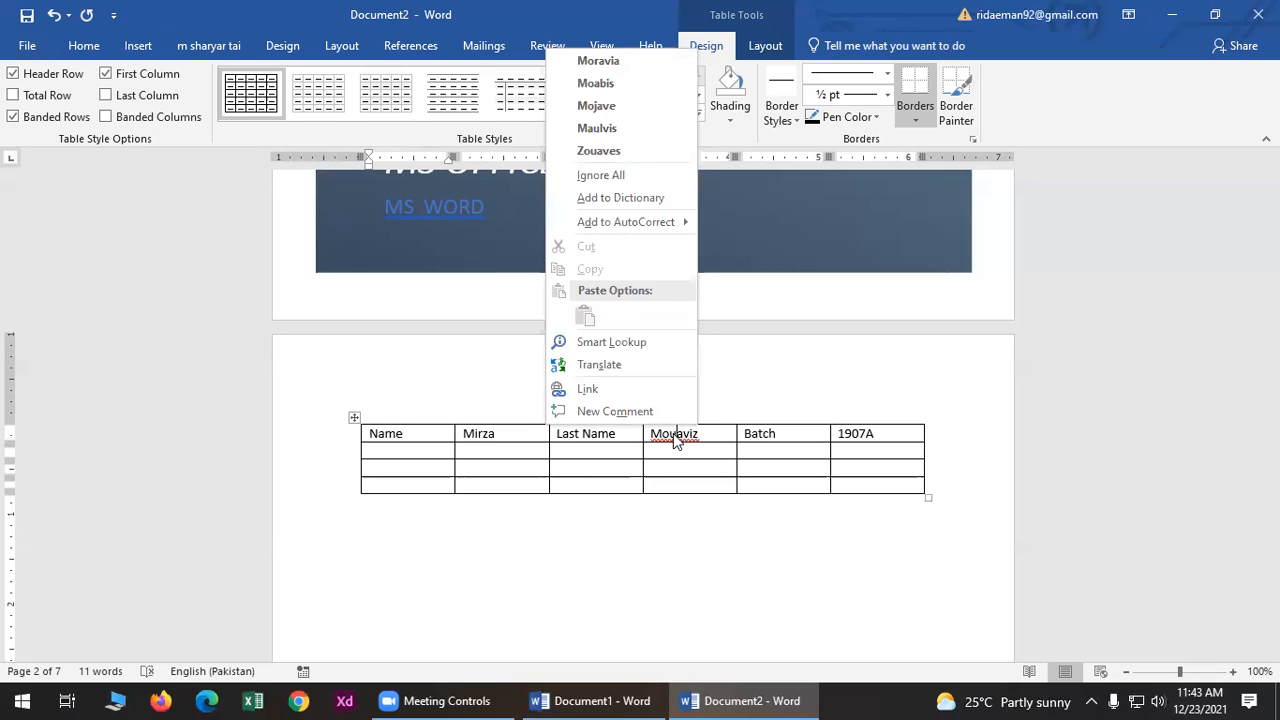
left_click(700, 426)
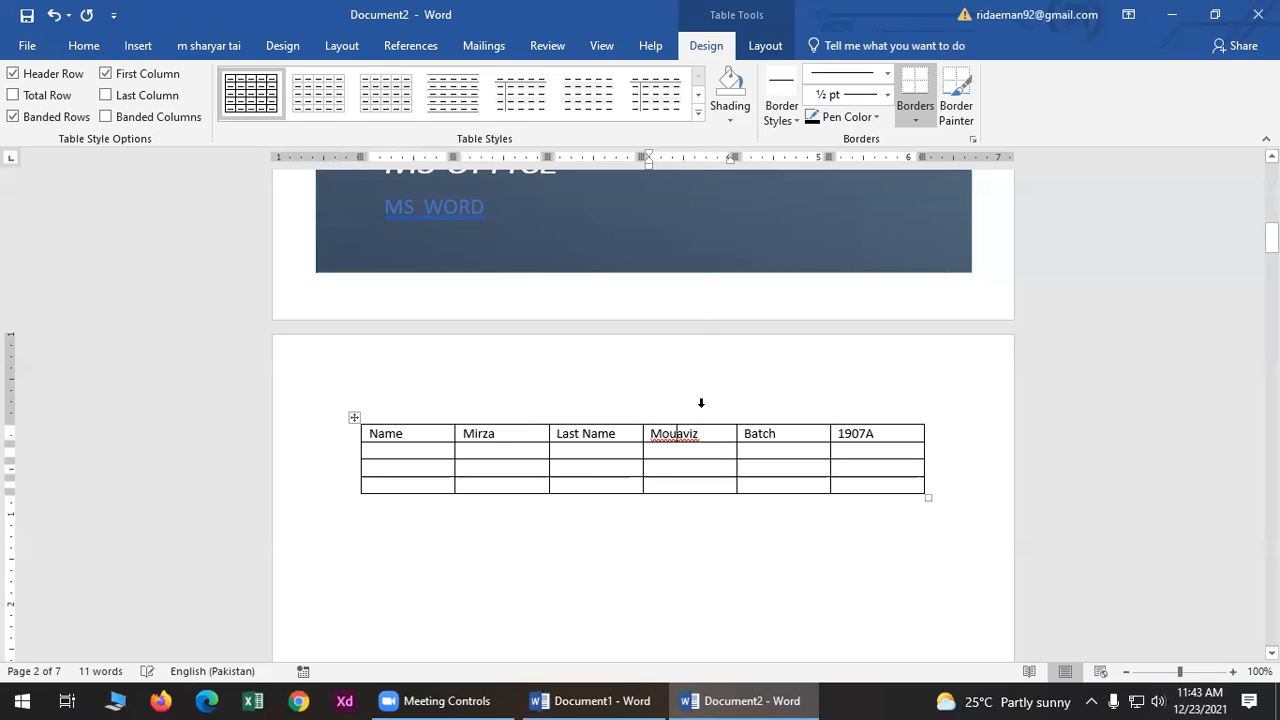
mouse_move(676, 432)
left_mouse_down()
mouse_move(630, 435)
mouse_move(660, 447)
left_mouse_up()
right_click(660, 447)
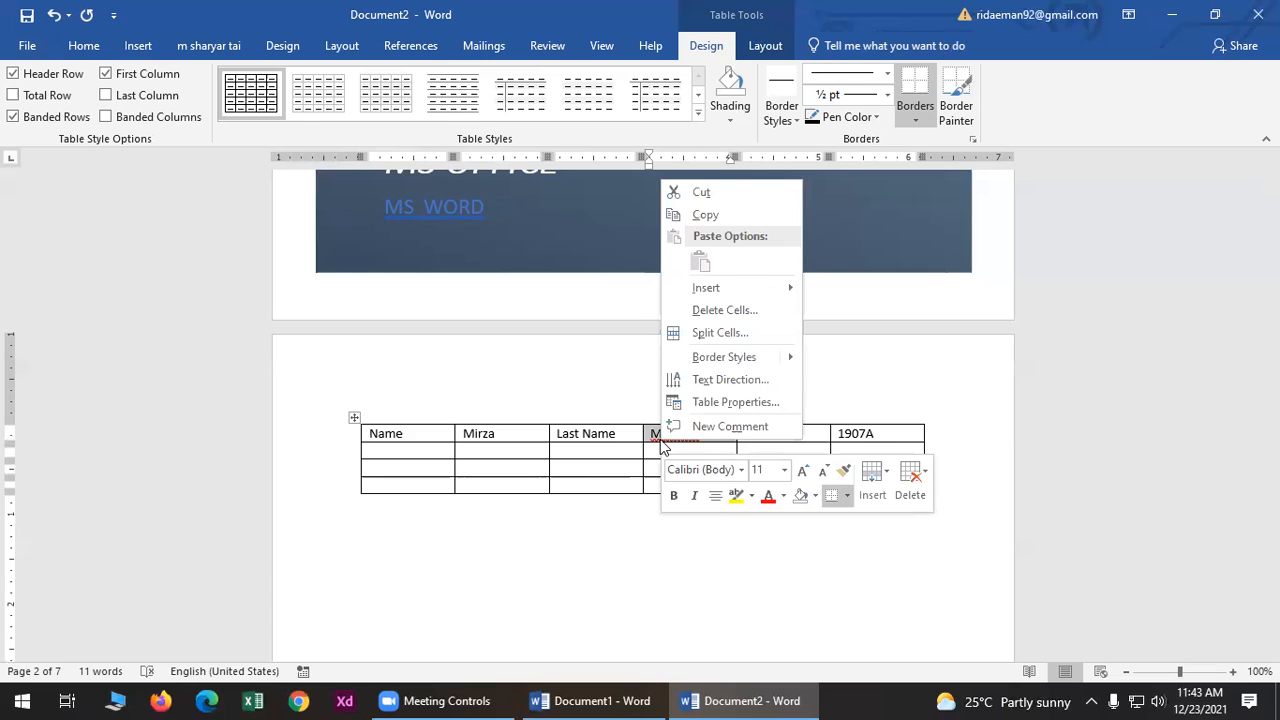
left_click(636, 323)
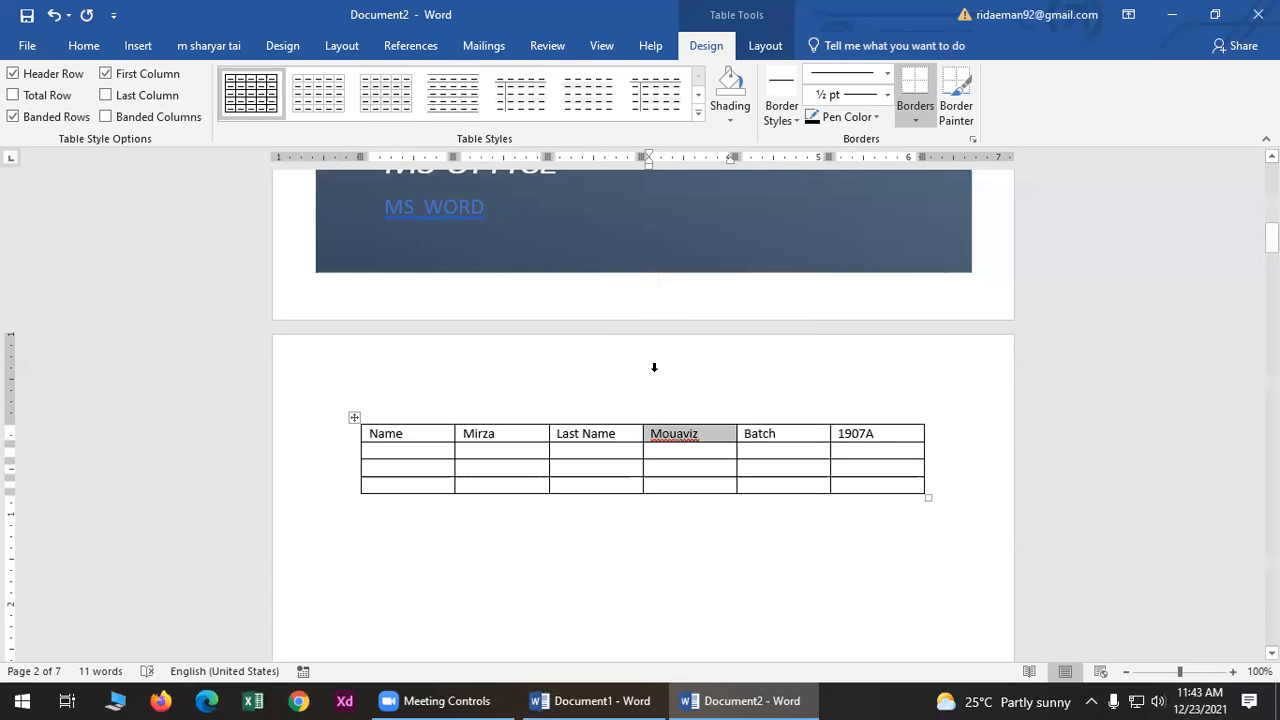
left_click(659, 564)
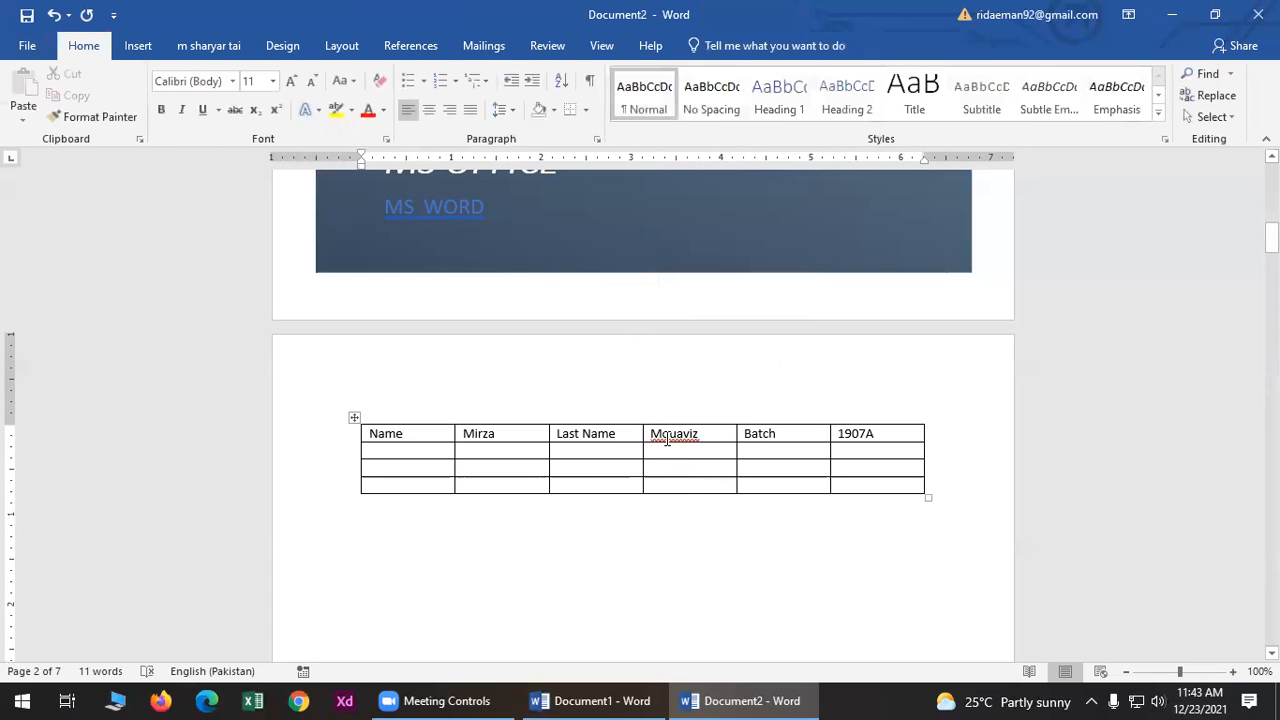
left_click(666, 440)
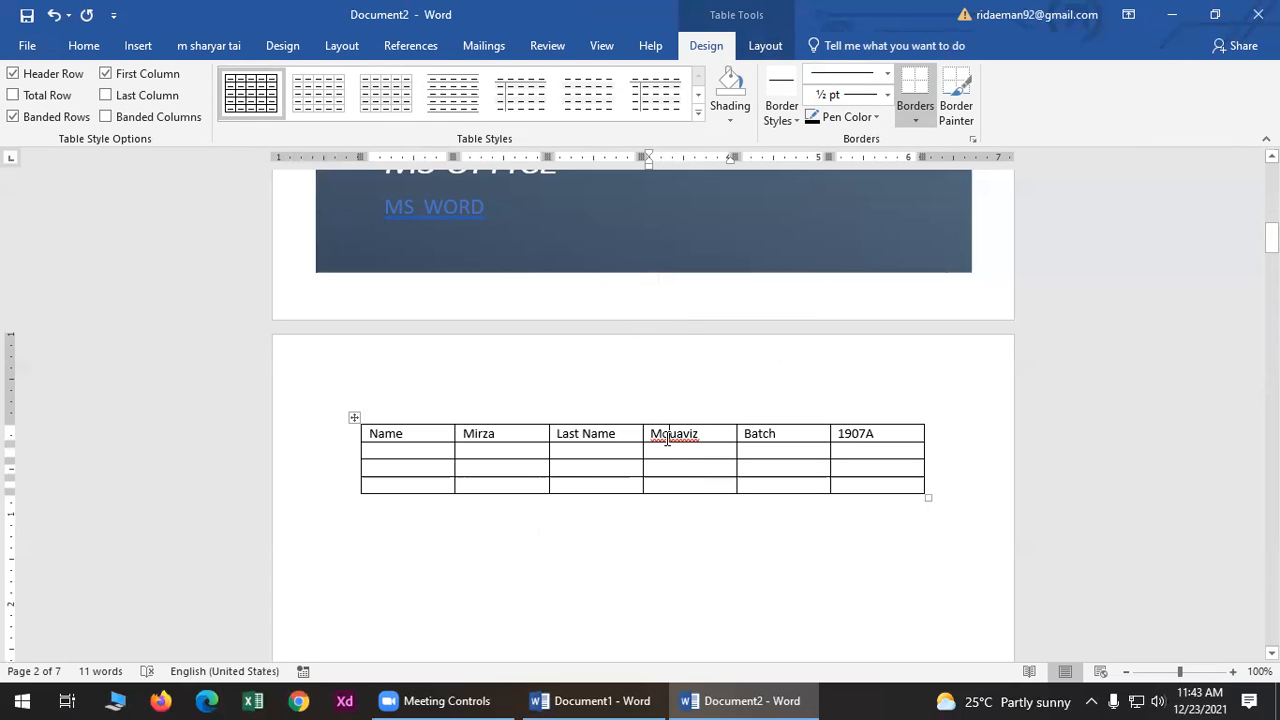
right_click(666, 441)
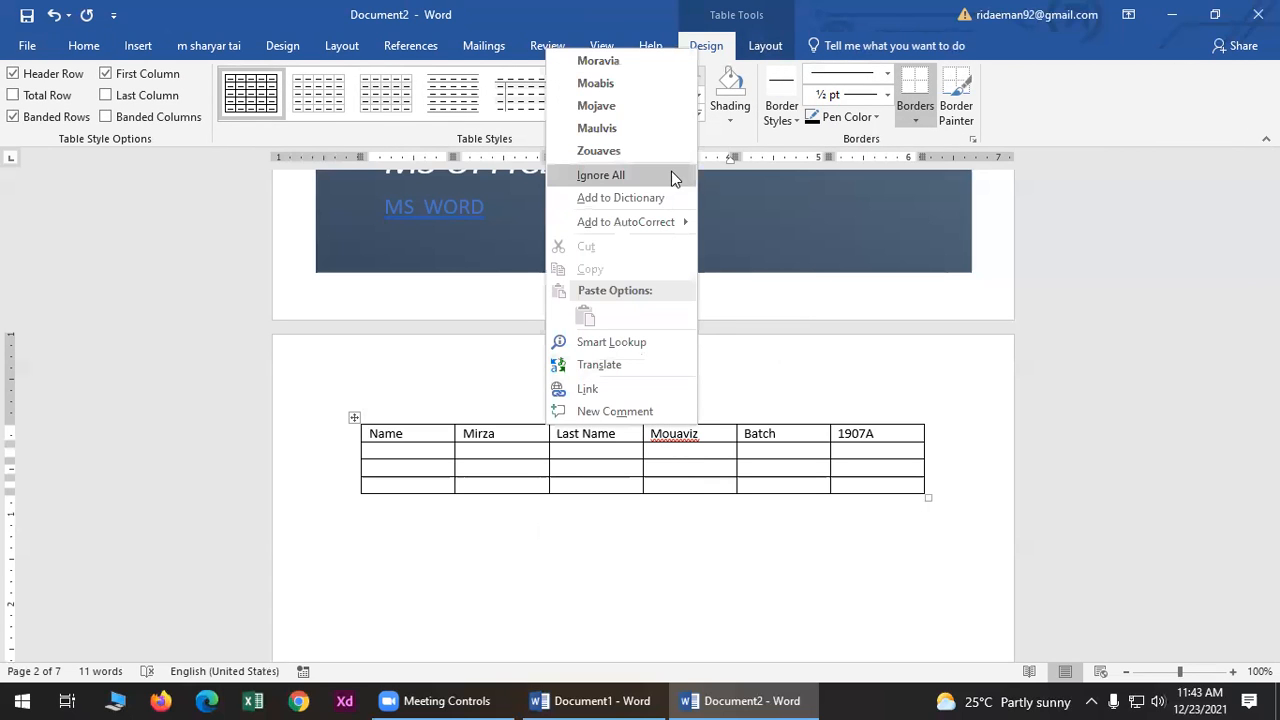
left_click(671, 175)
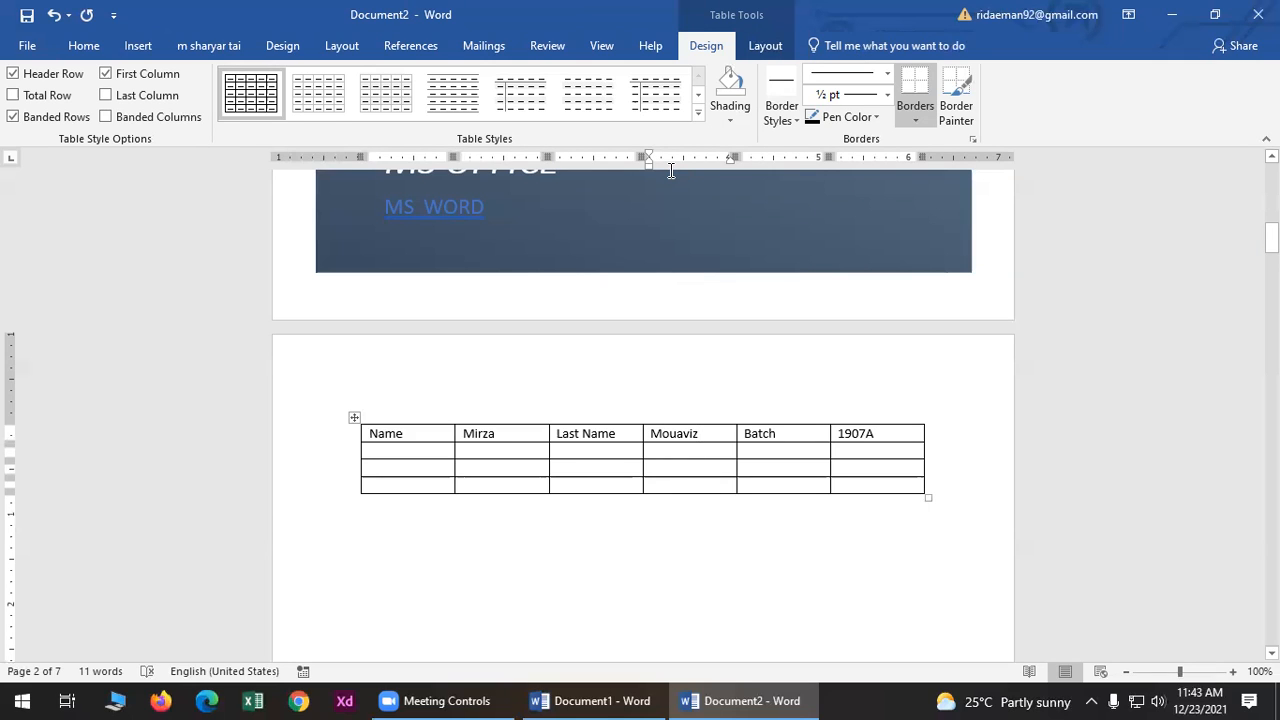
- Delete the letter 'a' from the surname in the fourth header cell
right_click(686, 437)
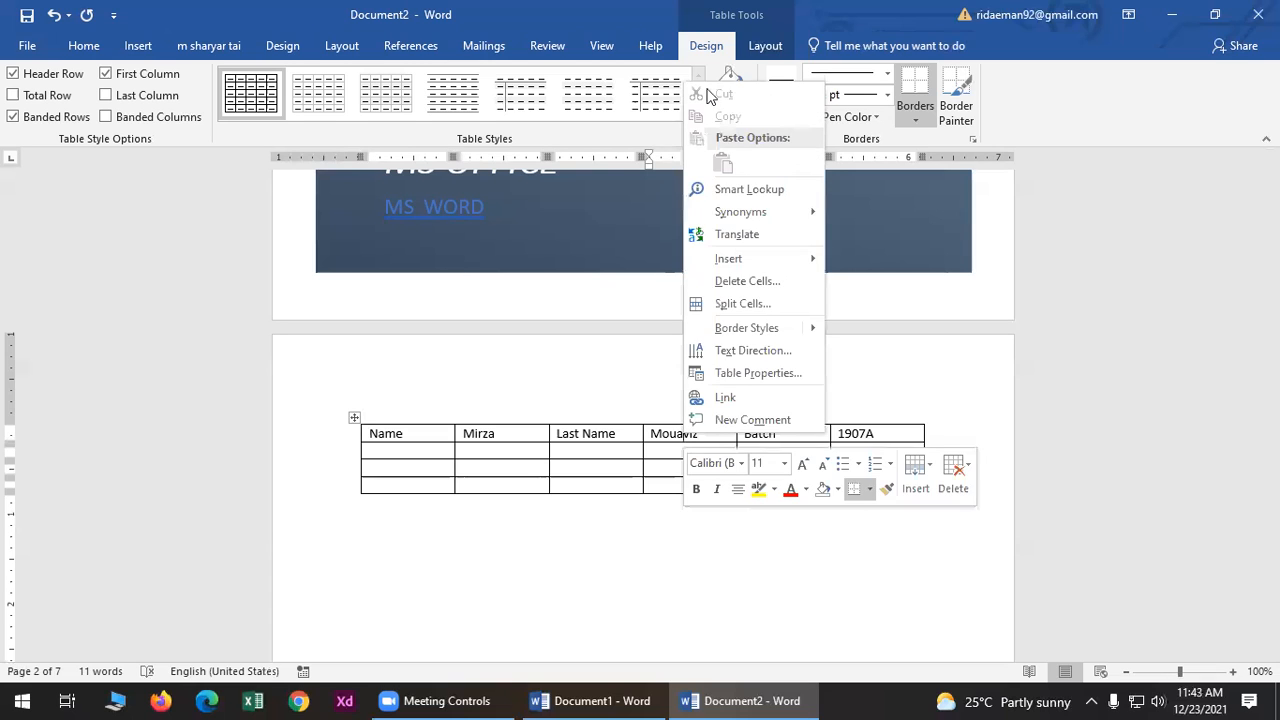
left_click(659, 562)
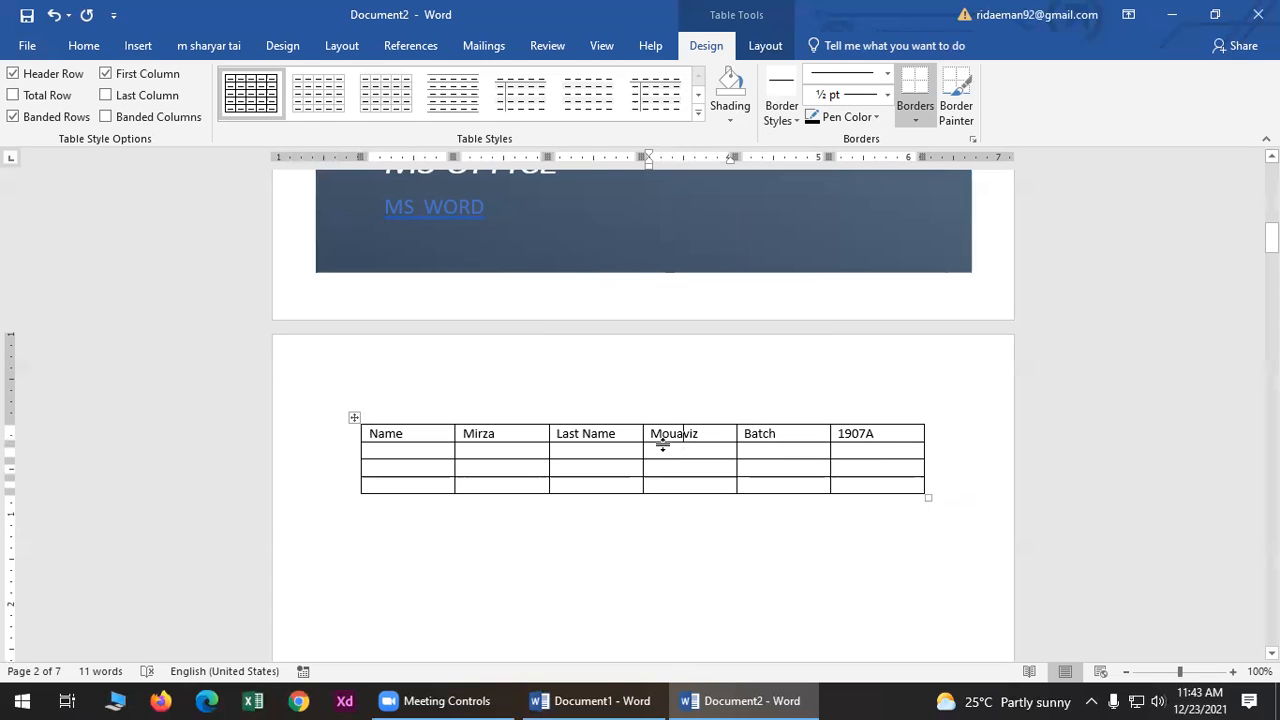
key("BackSpace")
left_click(723, 502)
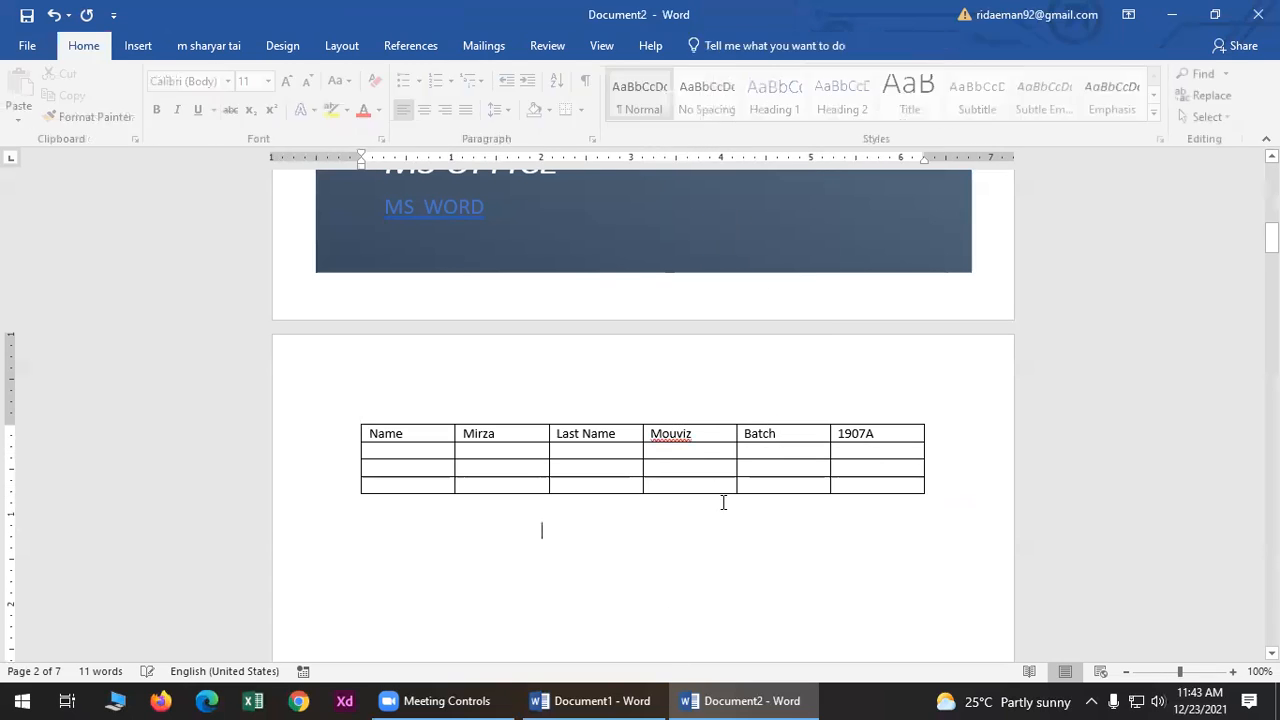
- Type the missing 'a' back into the surname, then bring up the Insert ribbon
right_click(680, 445)
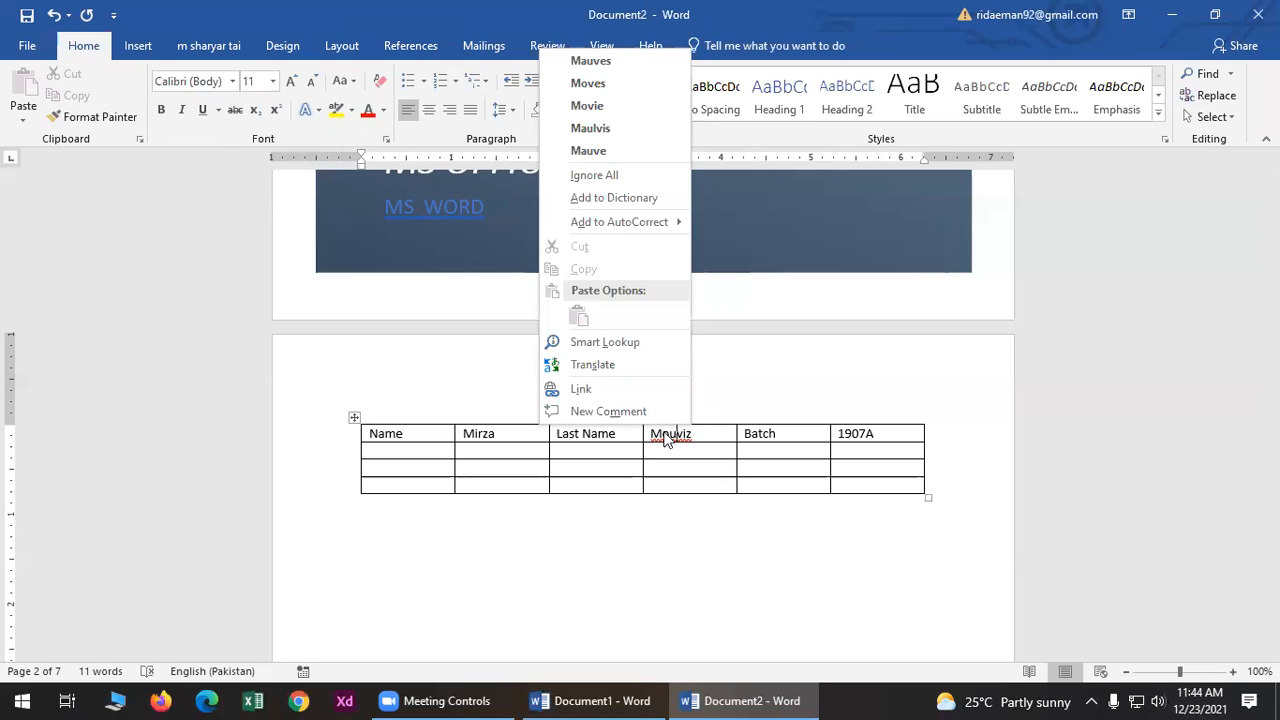
left_click(708, 524)
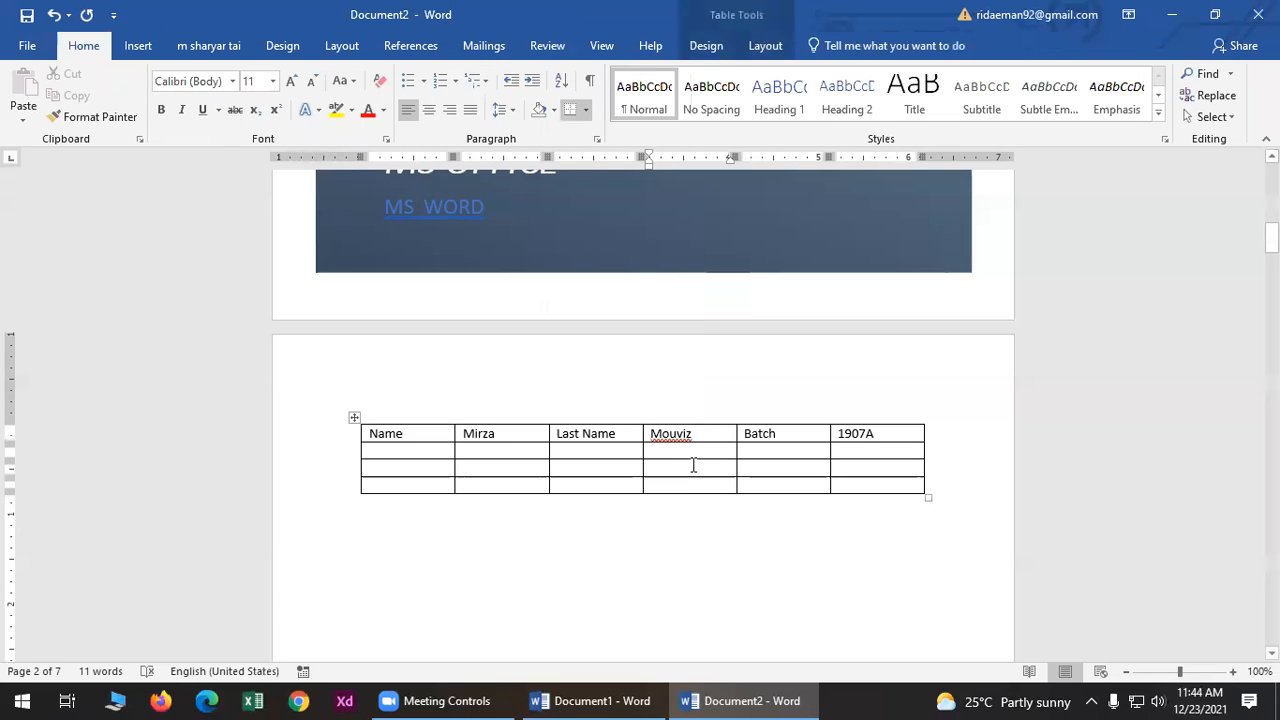
type("a")
left_click(699, 530)
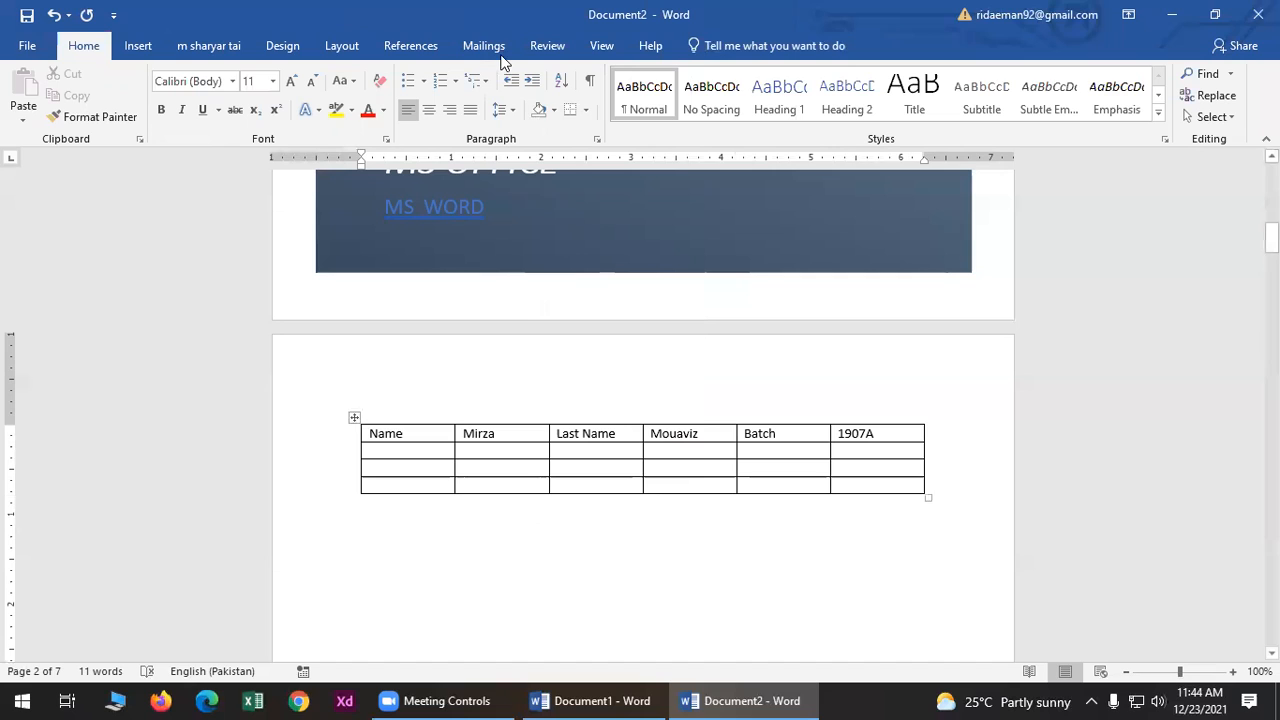
left_click(132, 46)
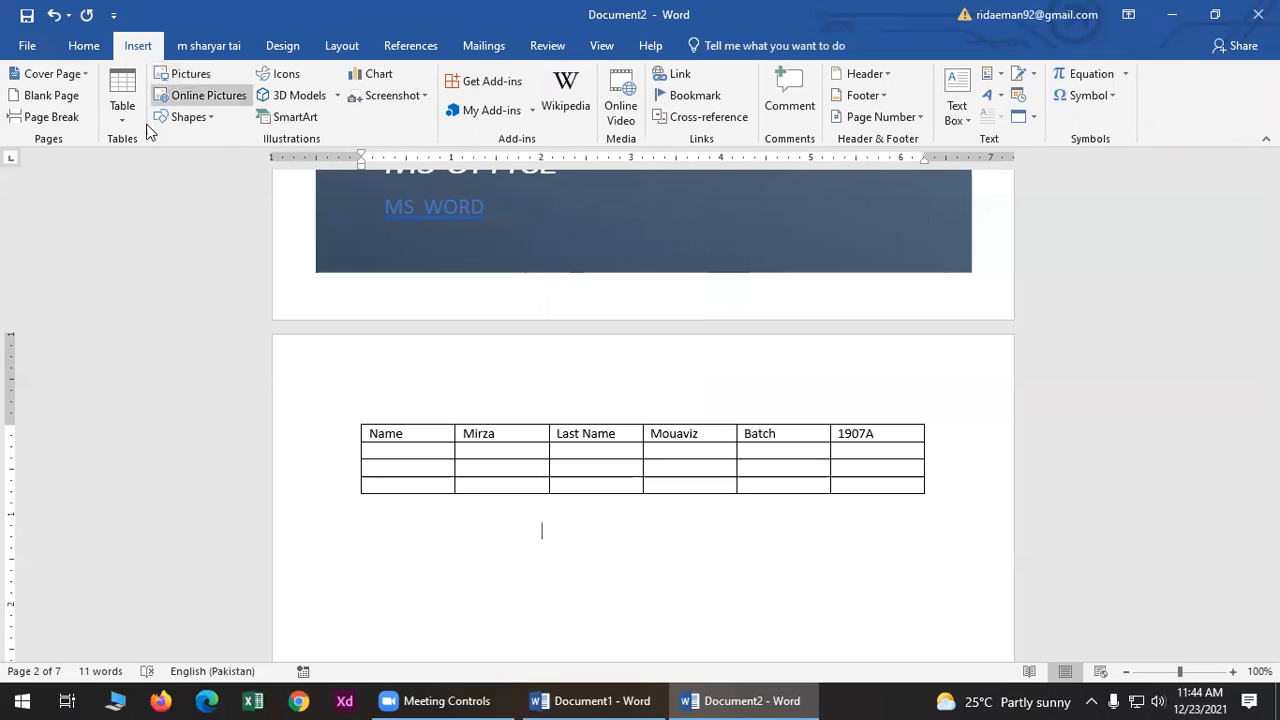
- With the caret on the empty line below the table, open the Table dropdown
left_click(386, 452)
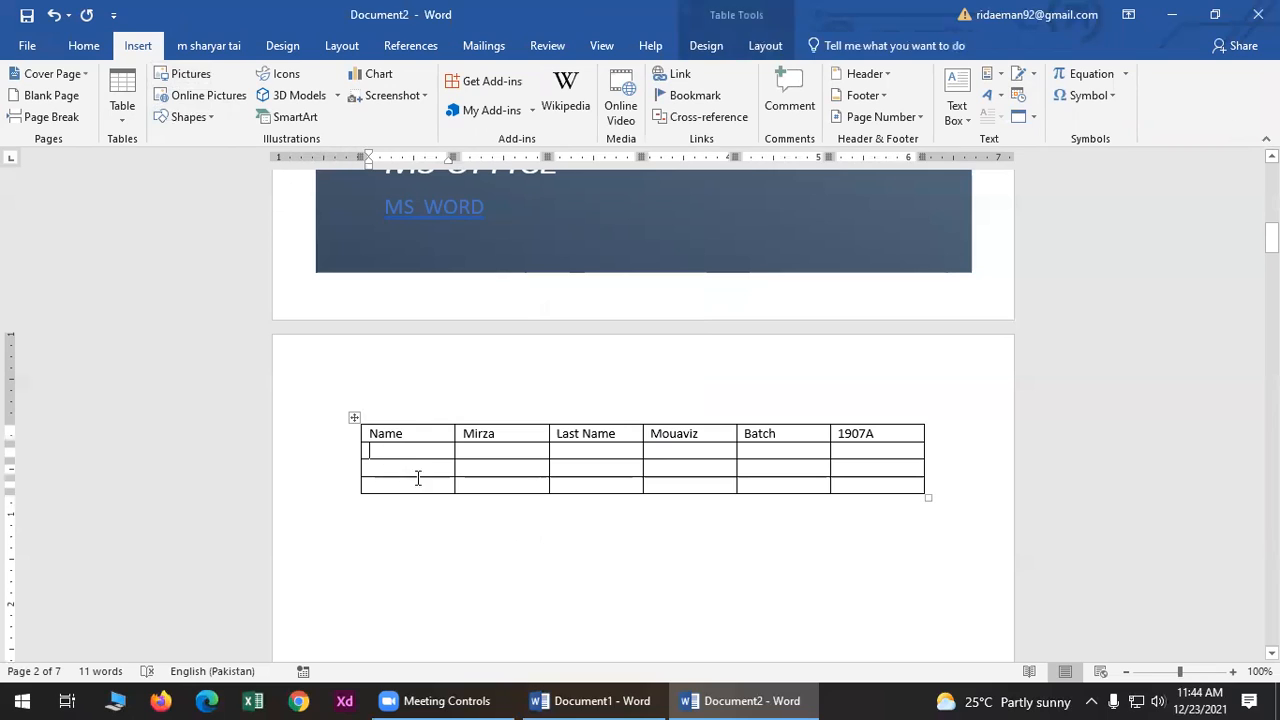
left_click(955, 508)
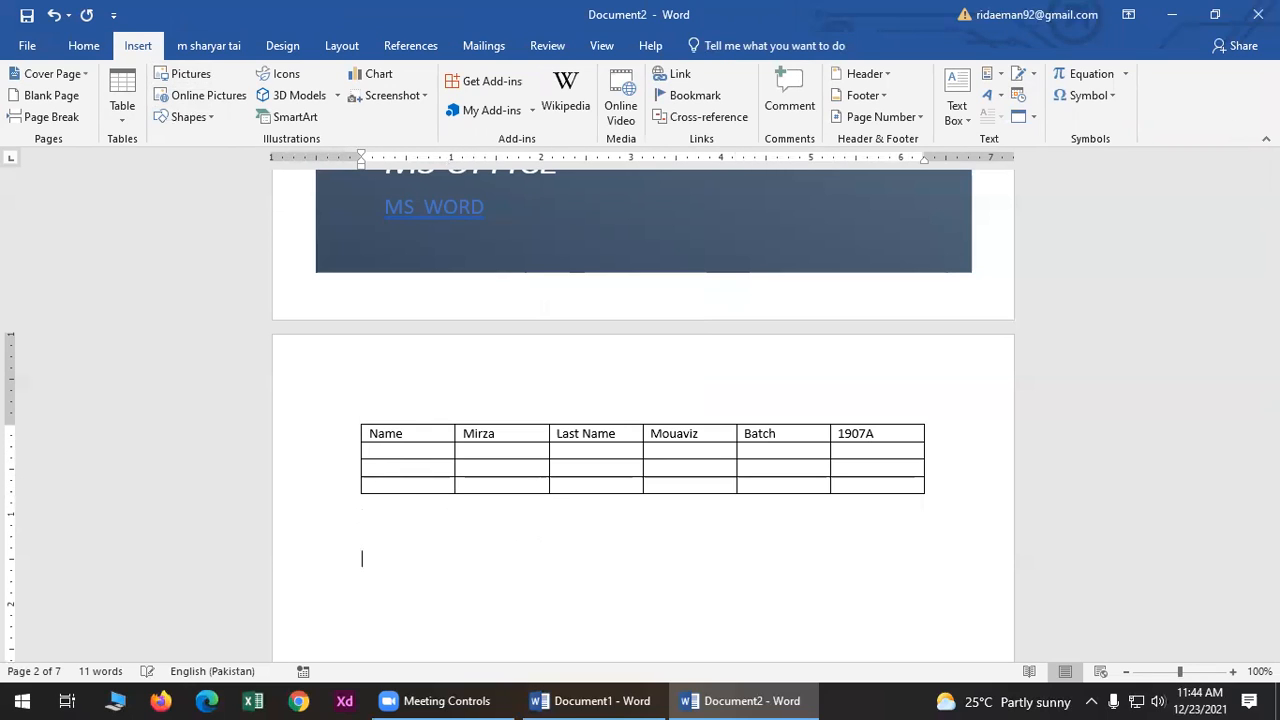
left_click(118, 108)
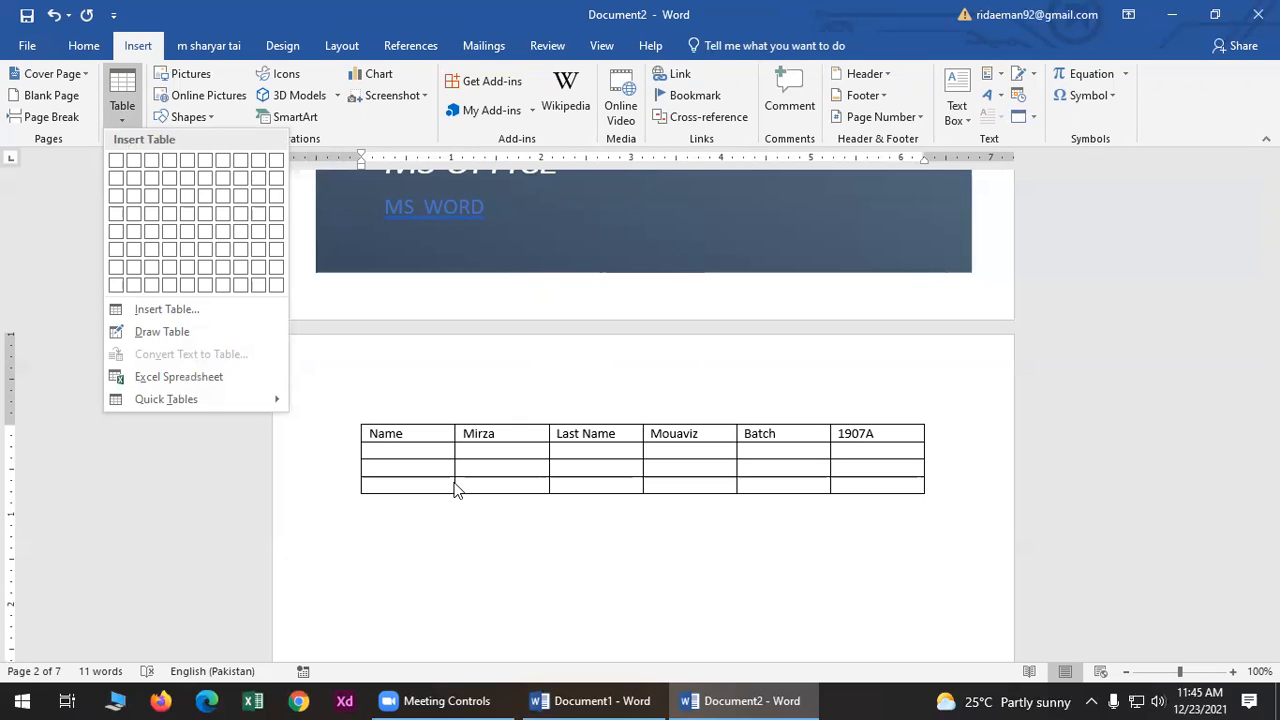
- Try widening the Name column and heightening the third row, then undo the resizing
left_click(483, 578)
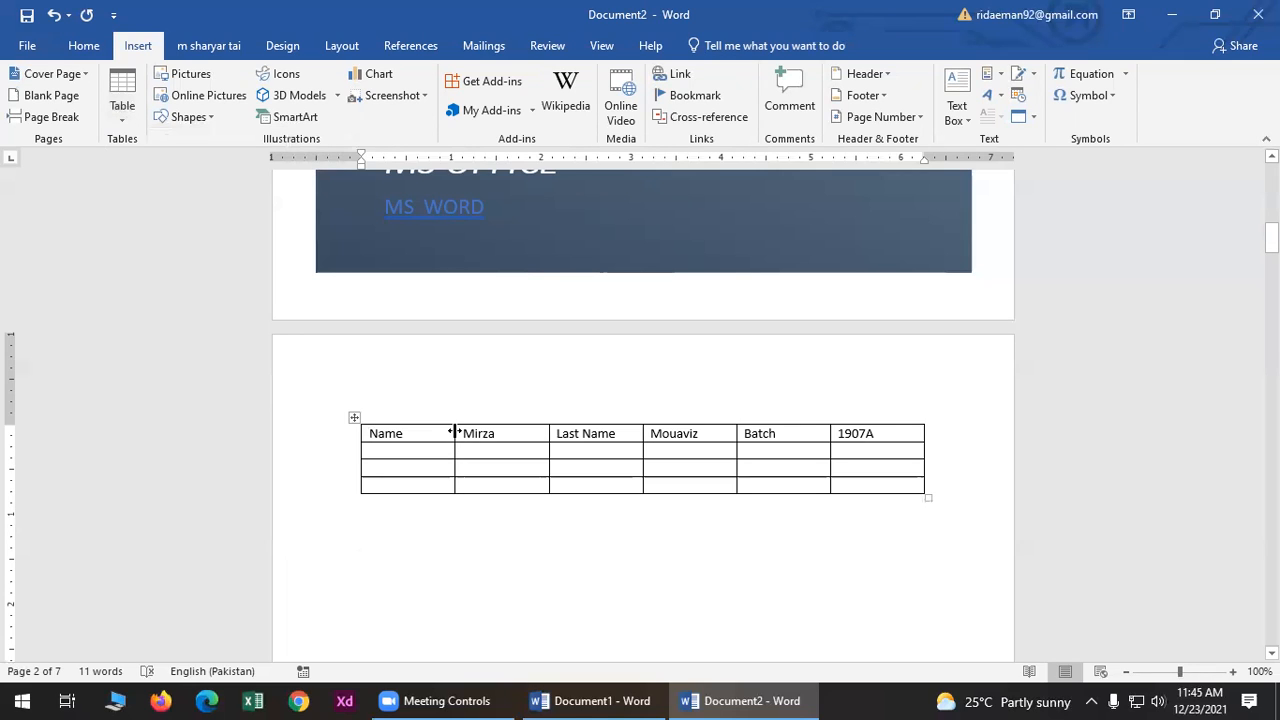
left_click_drag(455, 432, 528, 433)
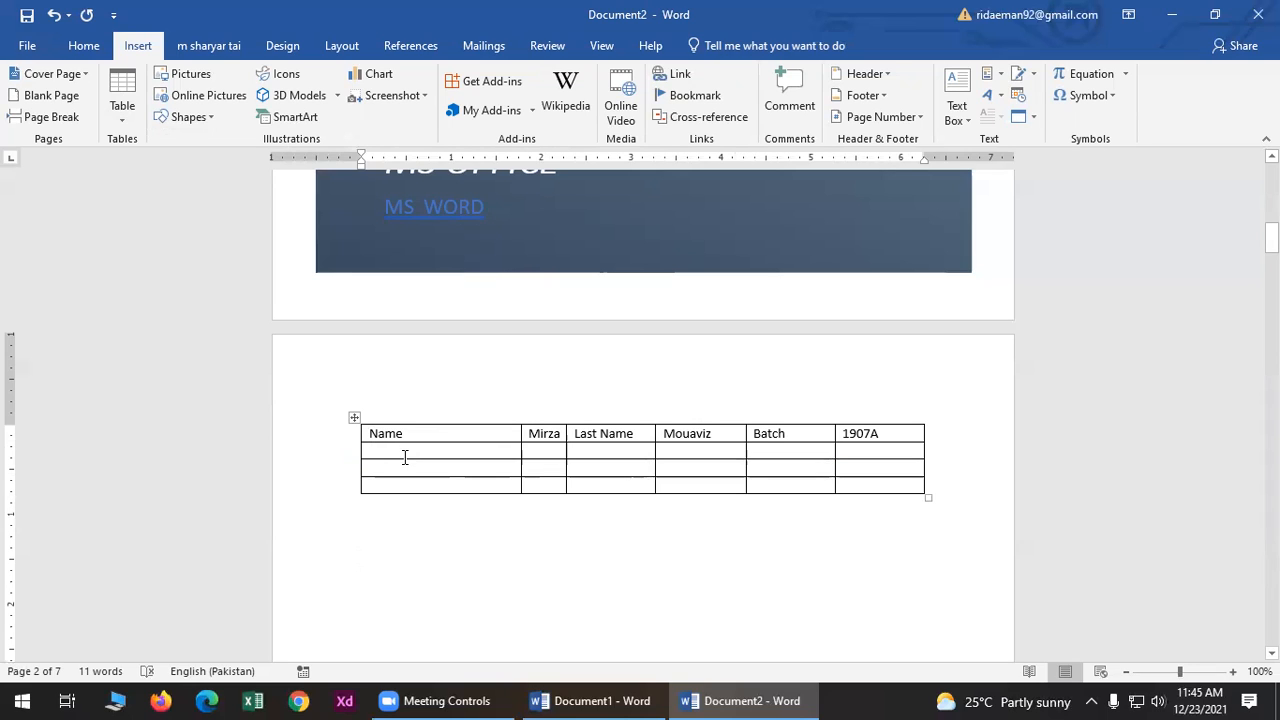
left_click_drag(408, 477, 400, 549)
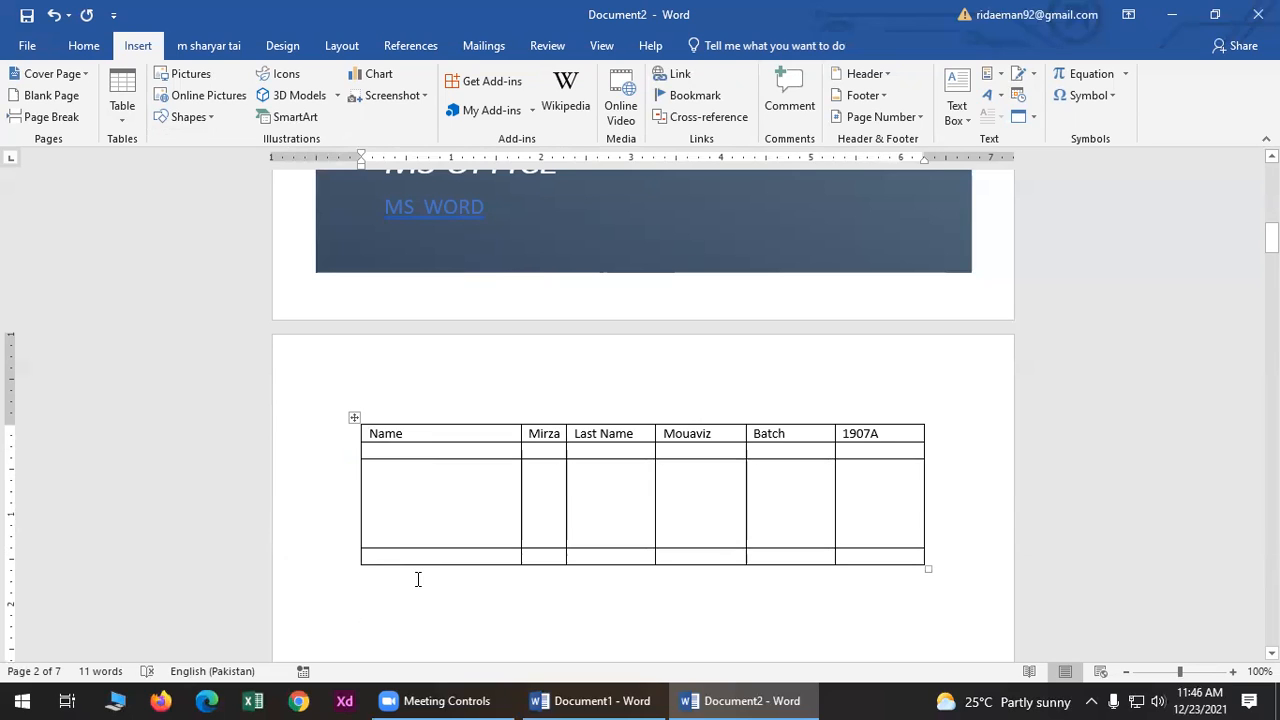
key("ctrl+z")
key("ctrl+z")
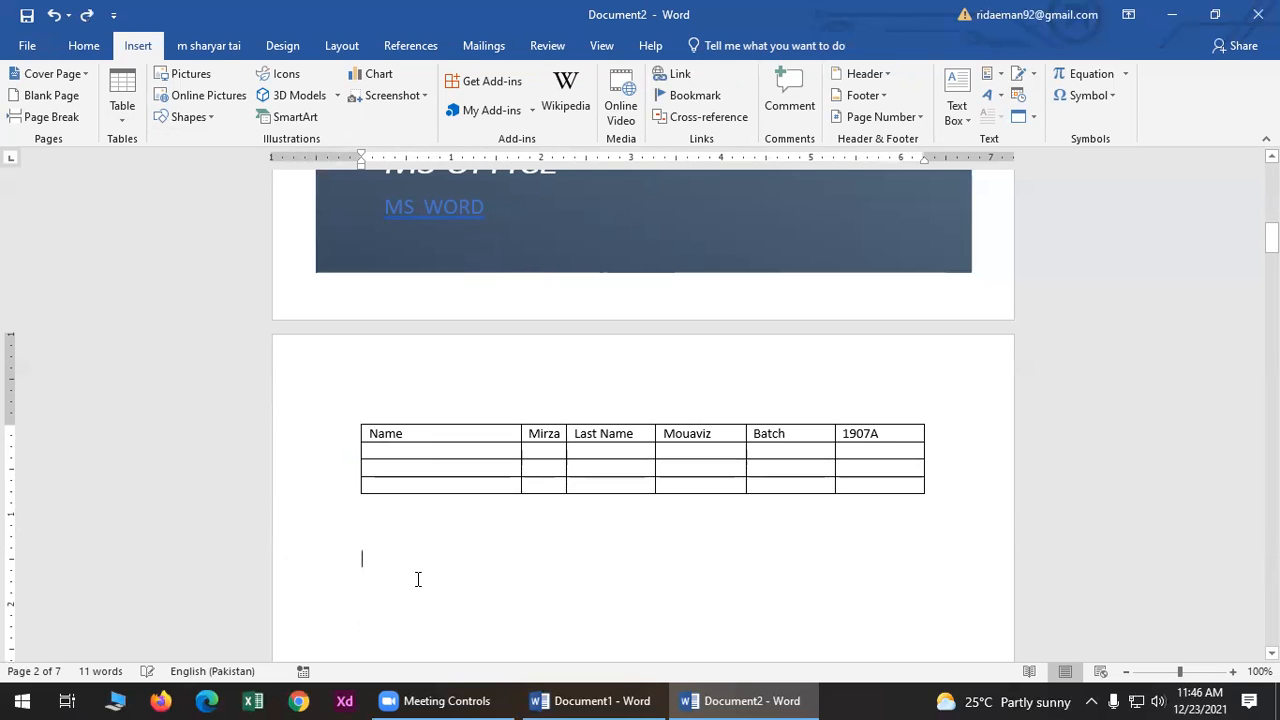
- Draw a new table outline below the Name table with a vertical line for a narrow first column
left_click(128, 112)
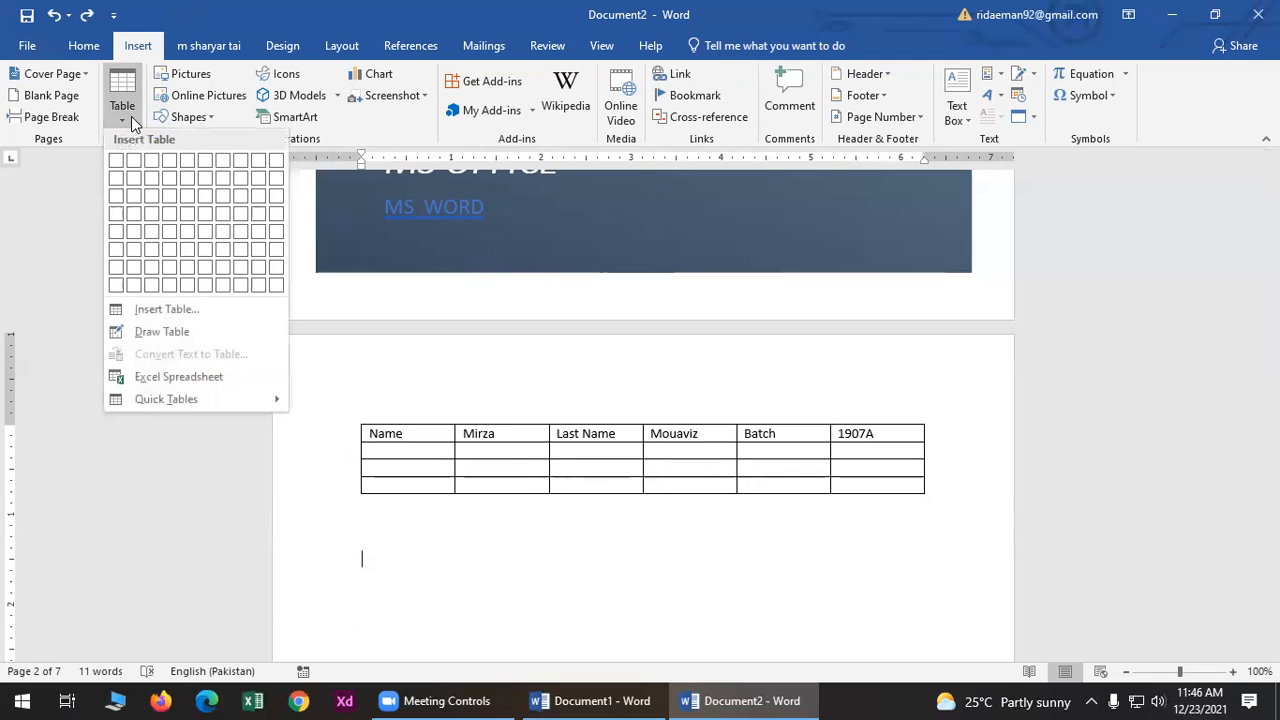
left_click(211, 325)
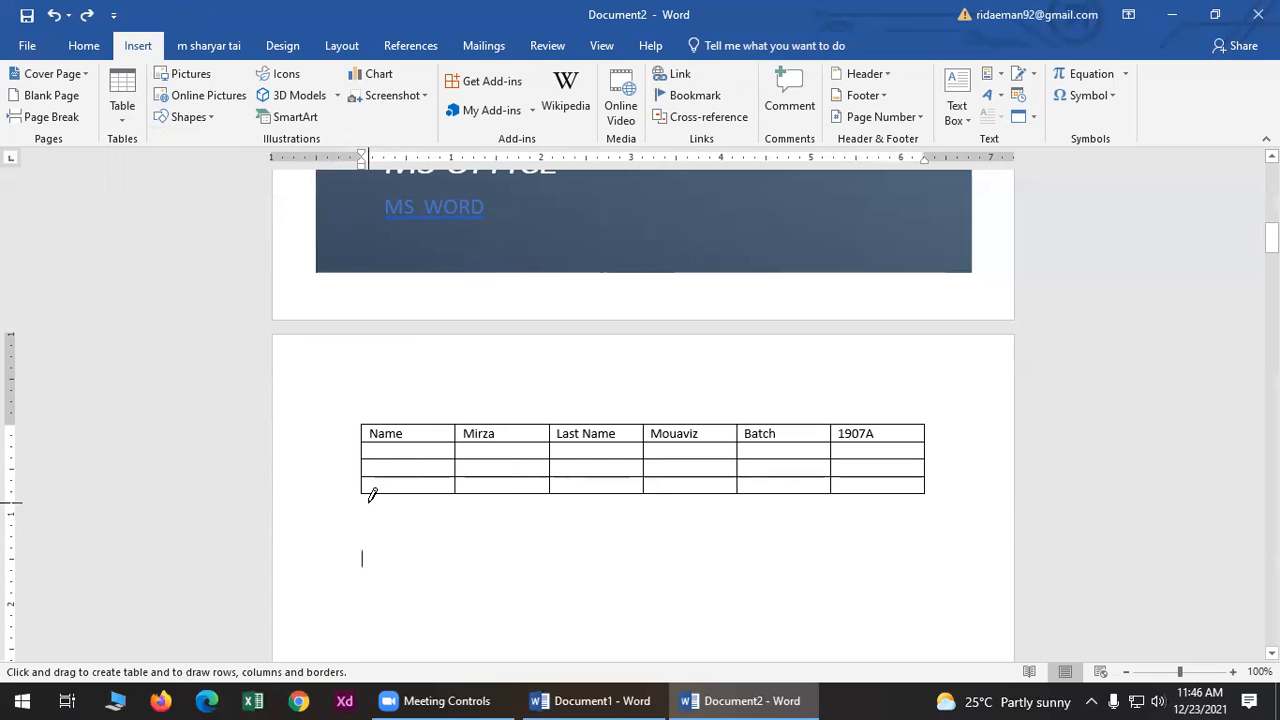
scroll(334, 391, "down", 3)
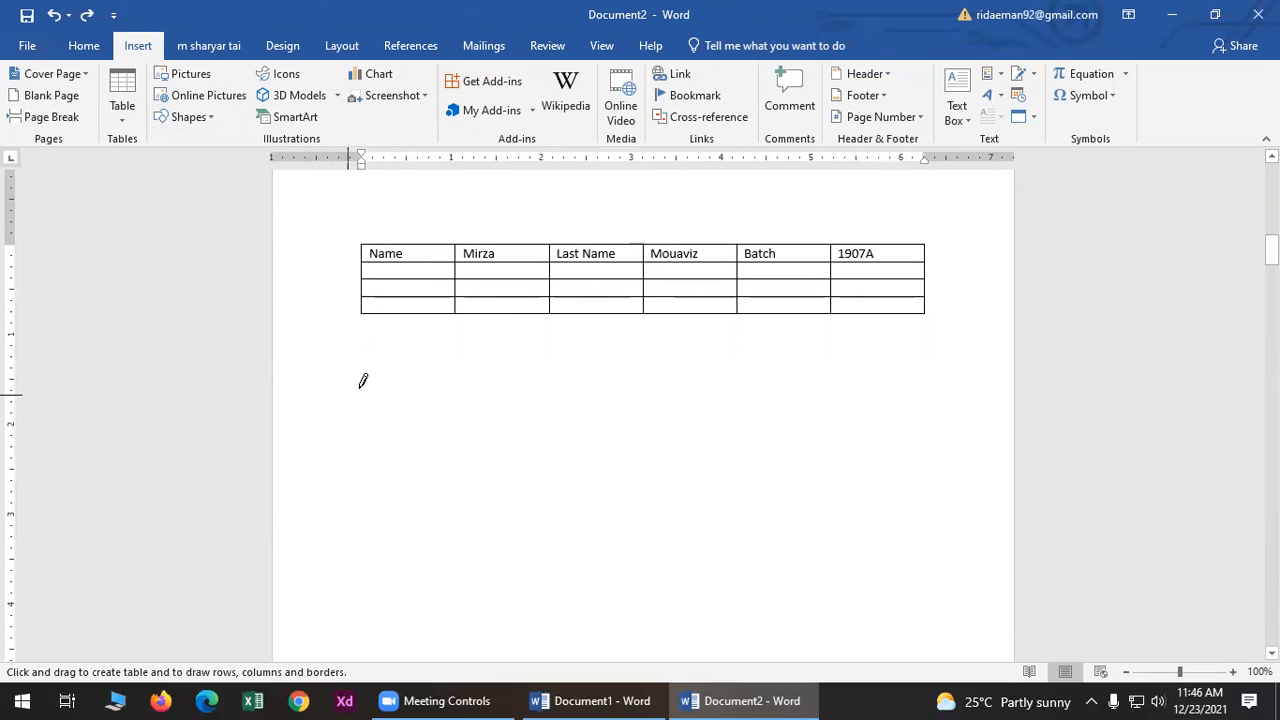
mouse_move(352, 364)
left_mouse_down()
mouse_move(626, 491)
mouse_move(940, 603)
mouse_move(914, 560)
mouse_move(940, 551)
mouse_move(926, 514)
left_mouse_up()
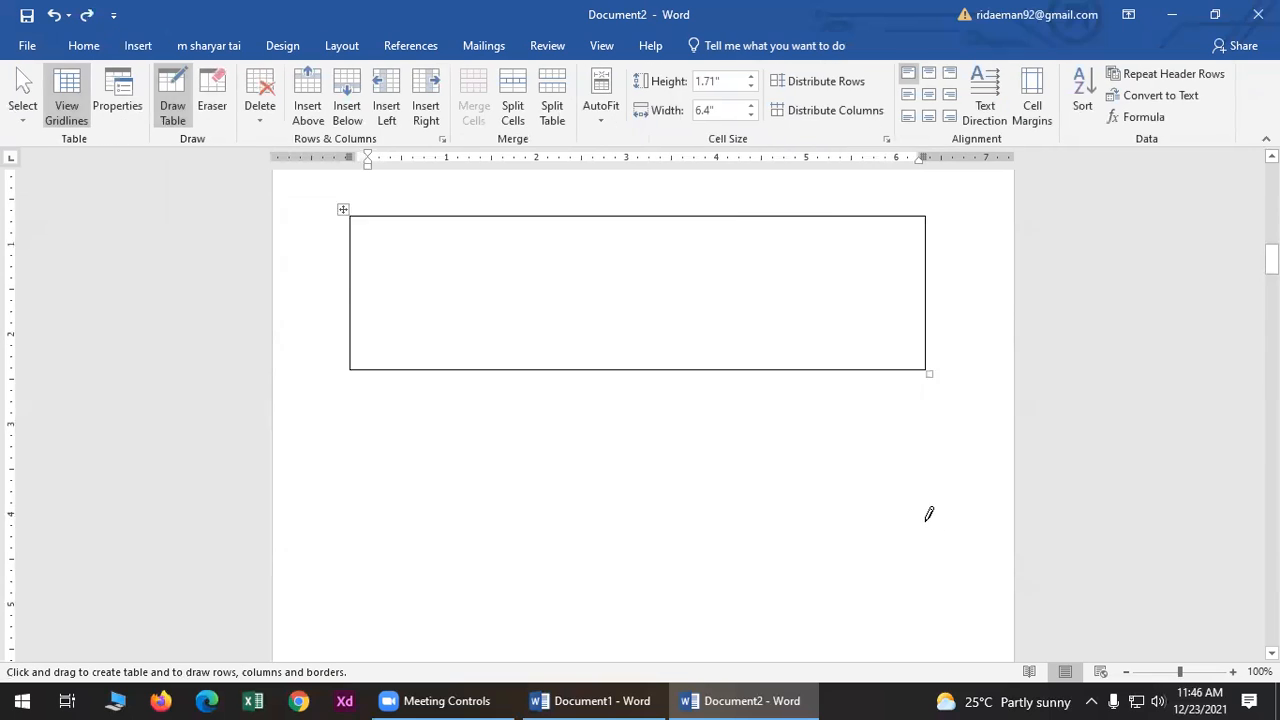
scroll(926, 514, "up", 5)
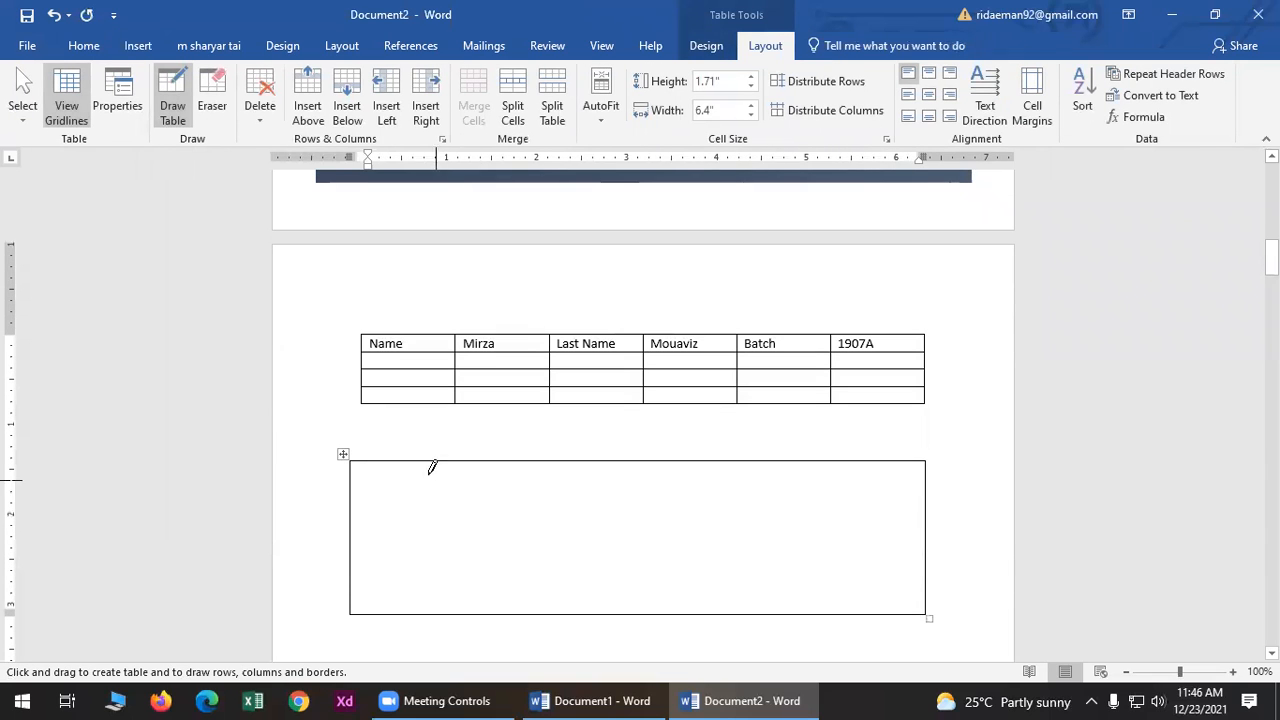
left_click_drag(420, 456, 415, 568)
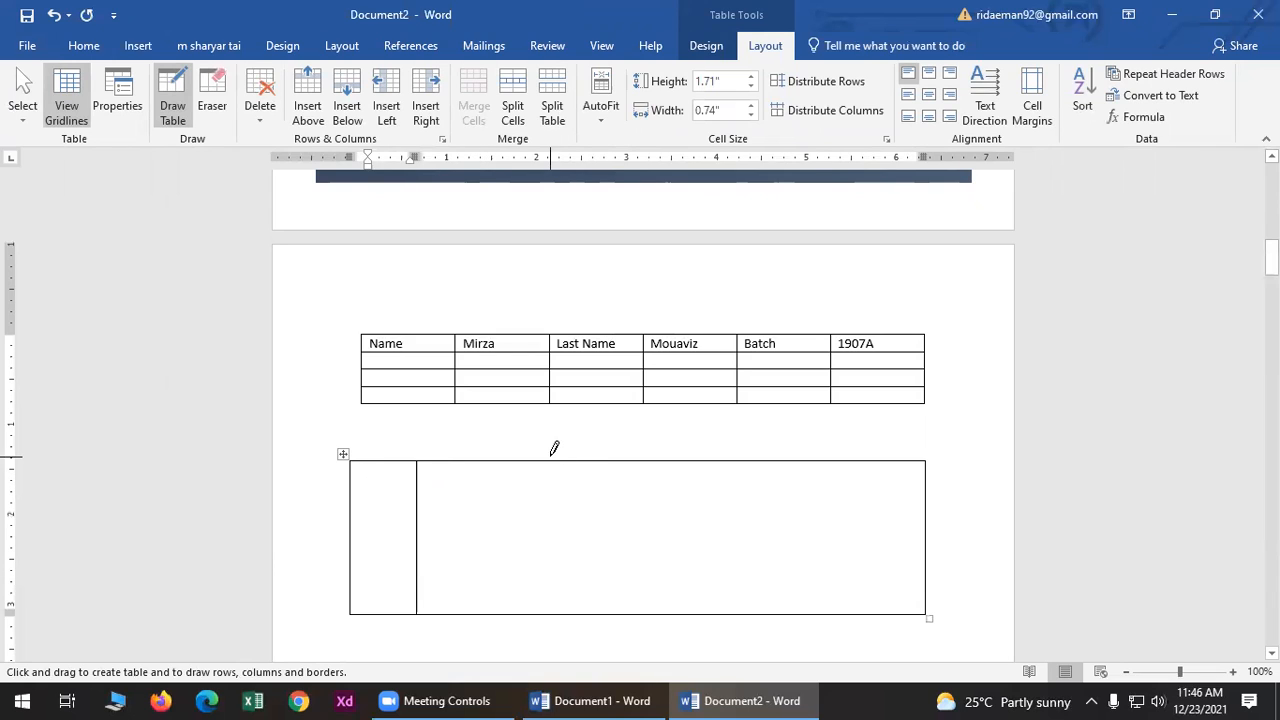
- Add three vertical column lines, a horizontal row divider and a lower-row border to the drawn table
left_click_drag(547, 461, 548, 612)
left_click_drag(689, 461, 688, 612)
left_click_drag(830, 461, 829, 612)
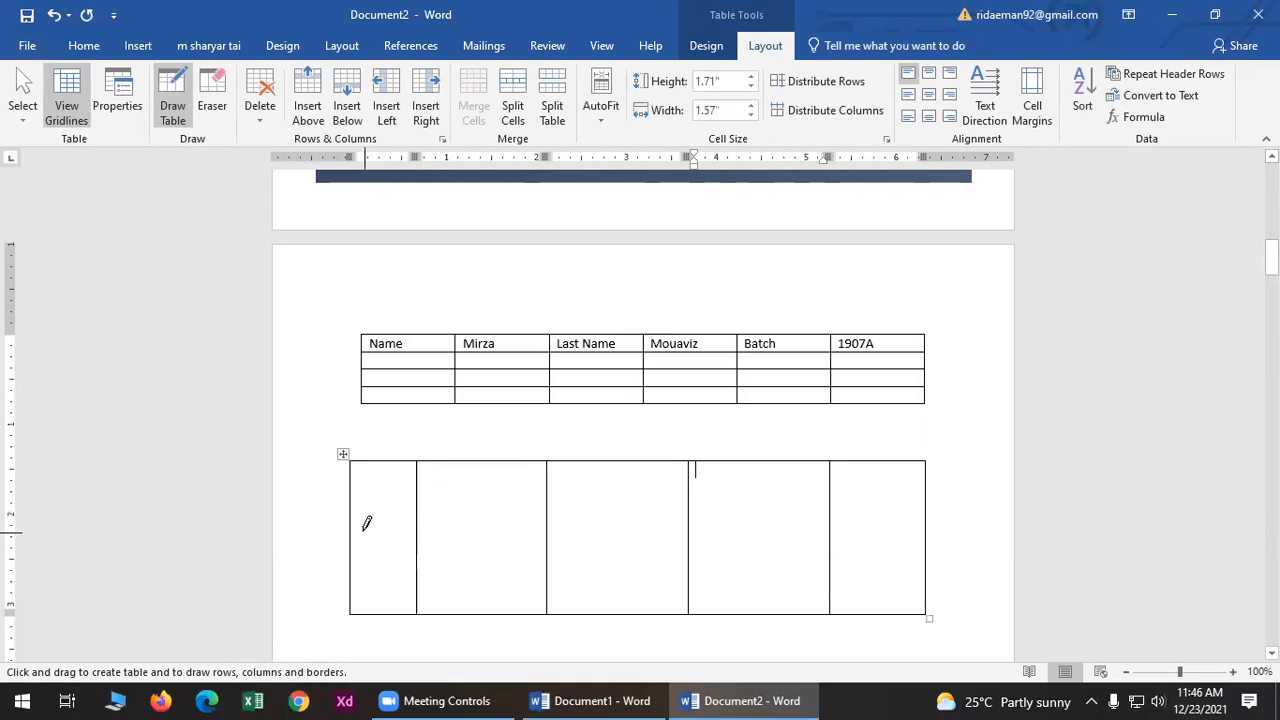
mouse_move(355, 521)
left_mouse_down()
mouse_move(465, 531)
mouse_move(760, 508)
mouse_move(826, 486)
mouse_move(840, 517)
mouse_move(884, 529)
left_mouse_up()
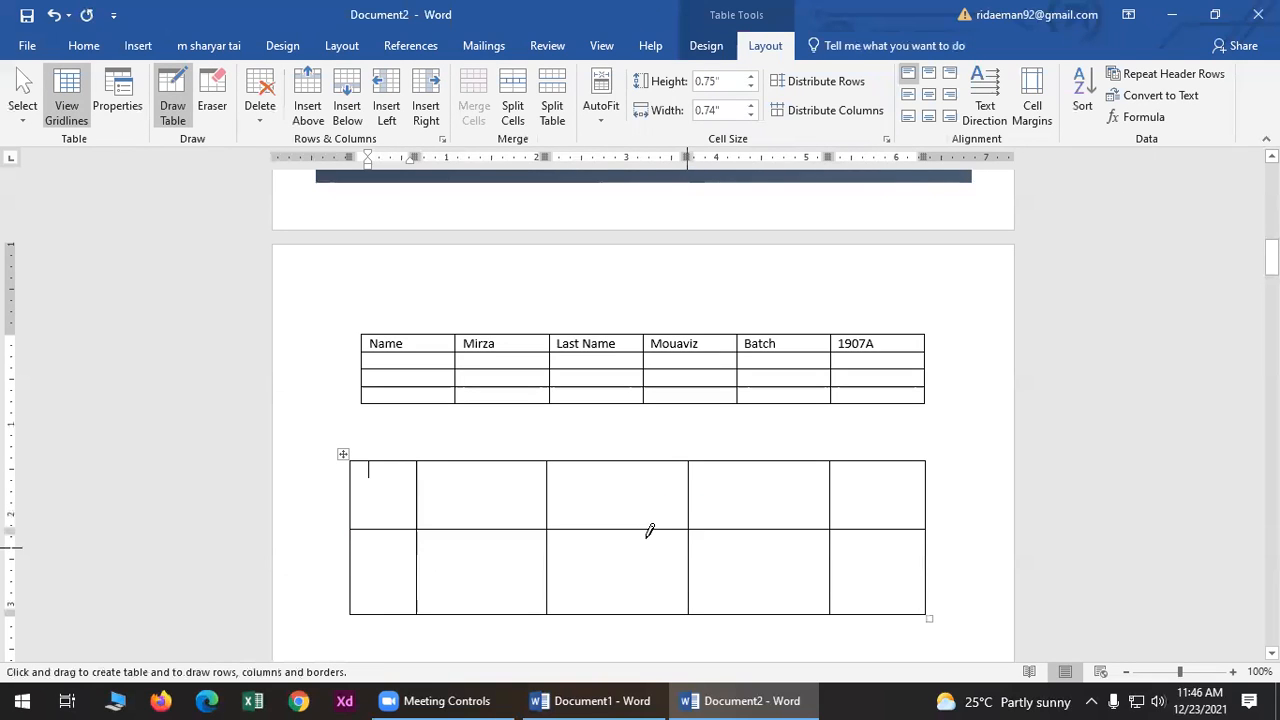
left_click_drag(763, 561, 763, 612)
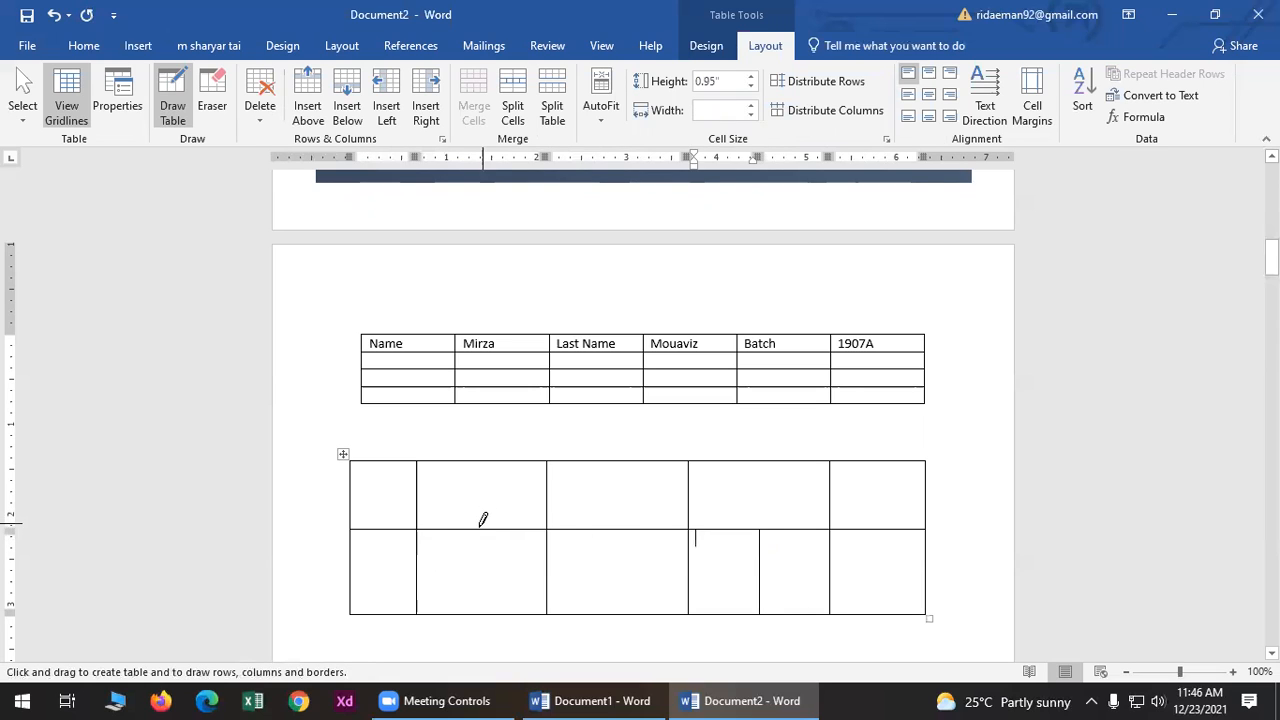
- Split individual upper and lower cells with short extra lines, then exit drawing mode
left_click_drag(481, 524, 484, 459)
left_click_drag(352, 578, 418, 578)
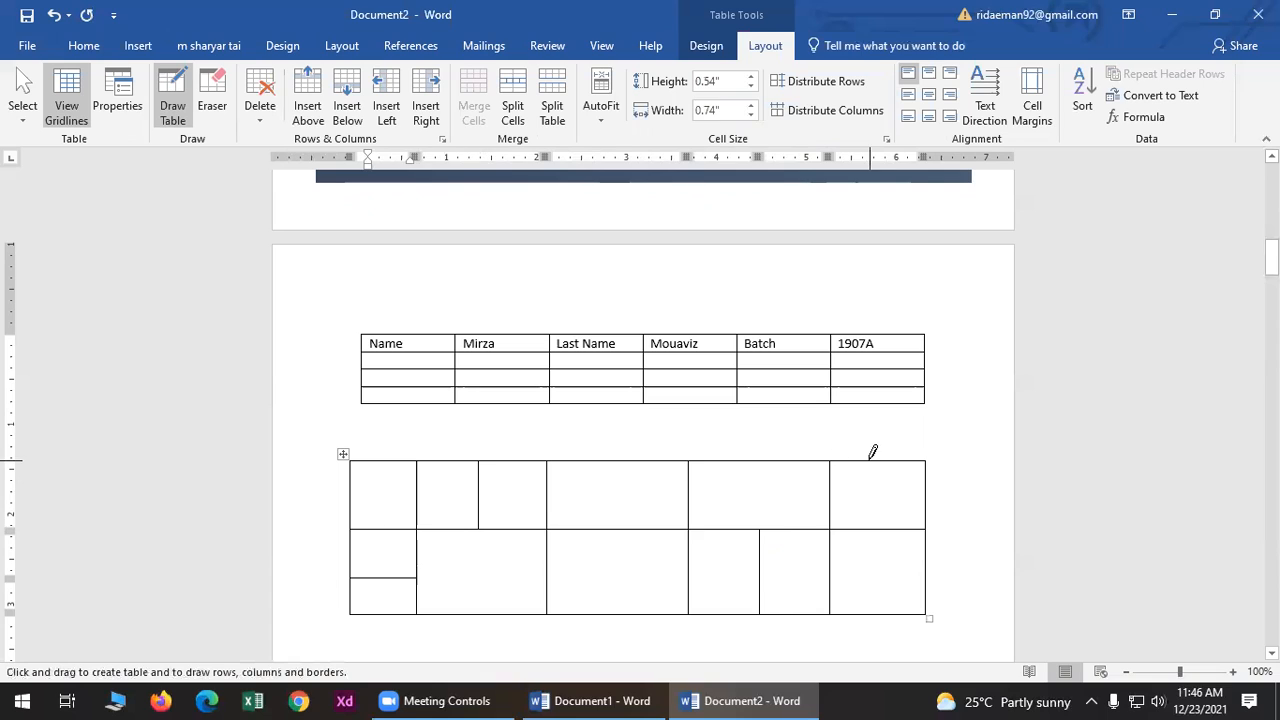
left_click_drag(612, 521, 610, 610)
left_click_drag(895, 551, 912, 551)
left_click_drag(551, 485, 688, 487)
left_click_drag(837, 486, 920, 487)
key("Escape")
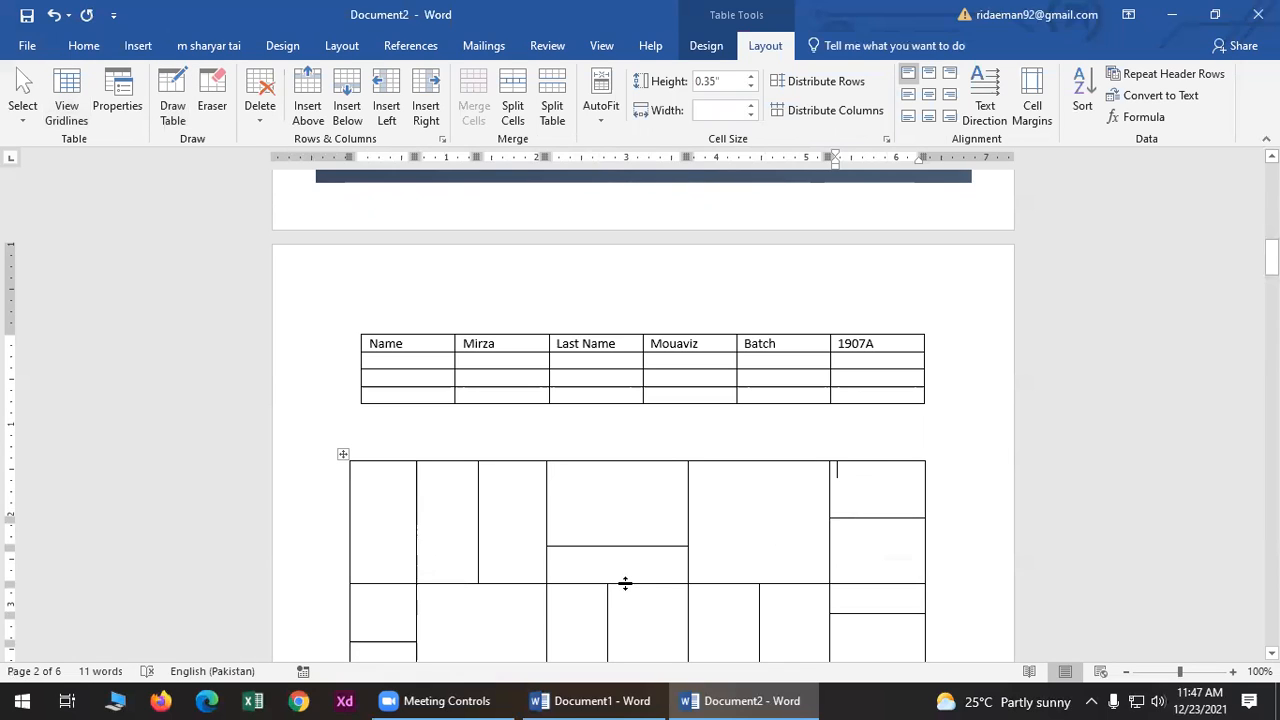
- Nudge a lower horizontal border up slightly and check a column selection of the grid
left_click_drag(629, 585, 630, 576)
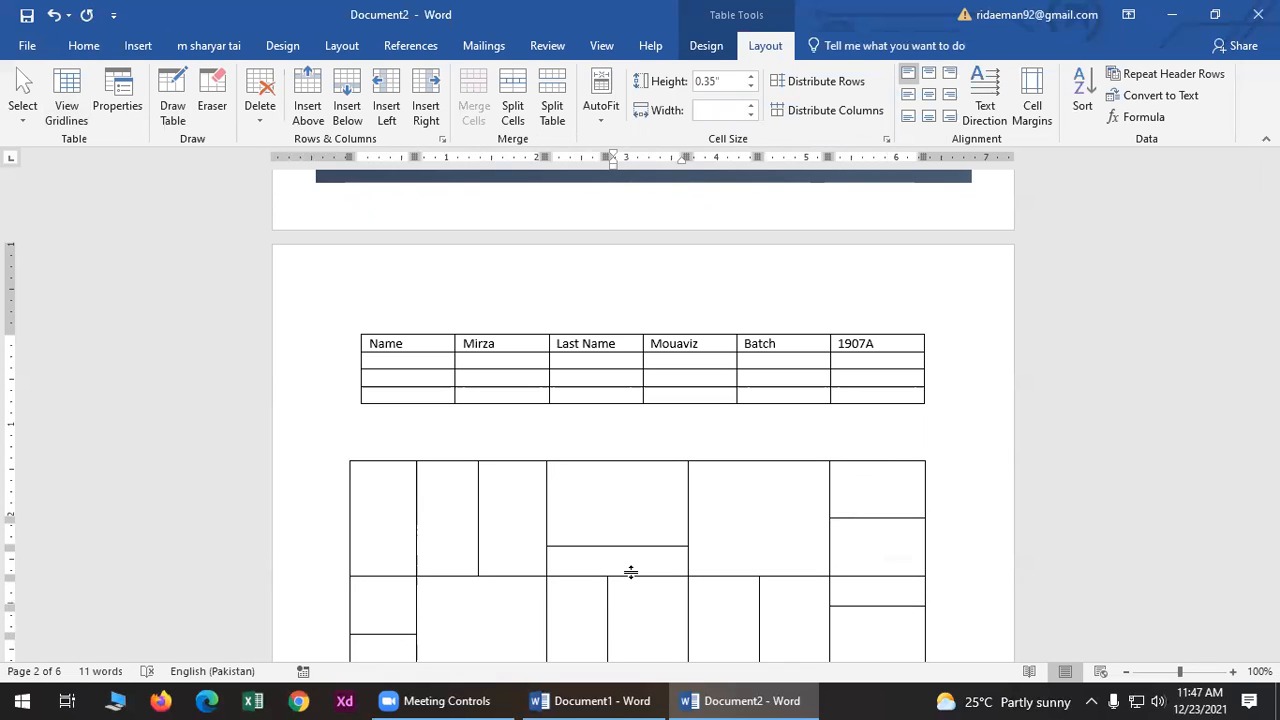
left_click(545, 452)
left_click(963, 394)
scroll(963, 394, "down", 3)
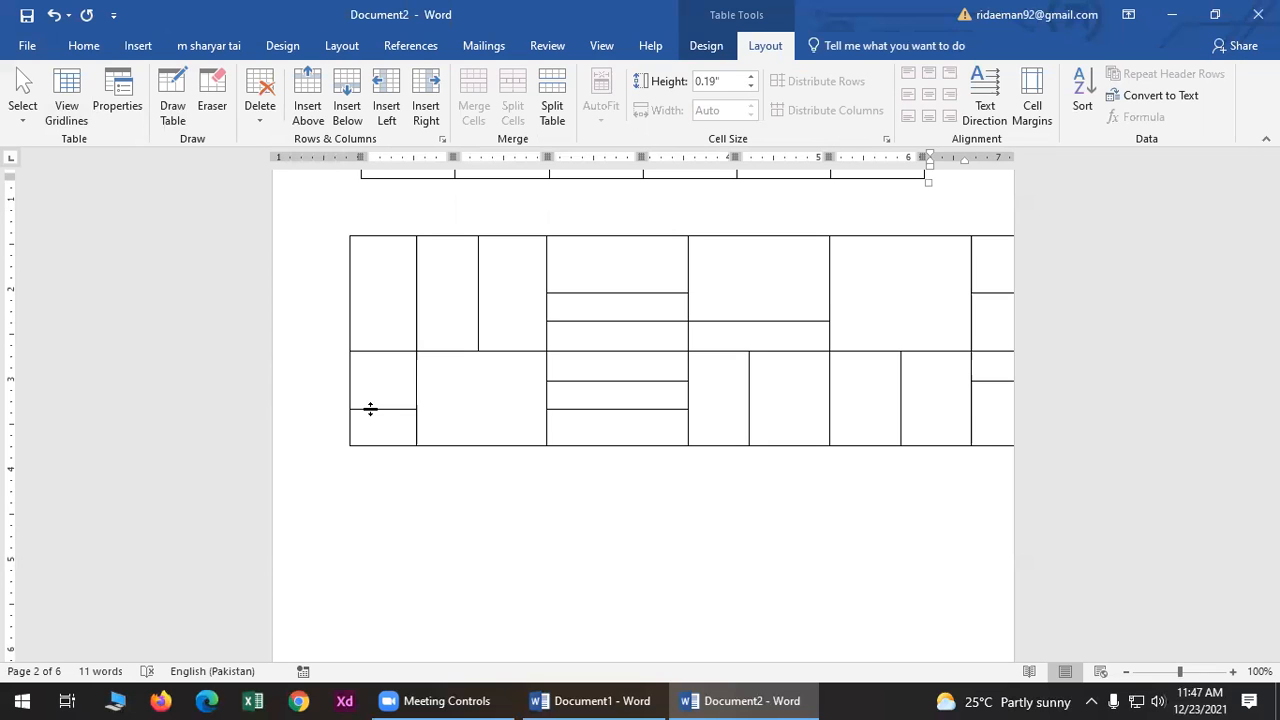
left_click(354, 568)
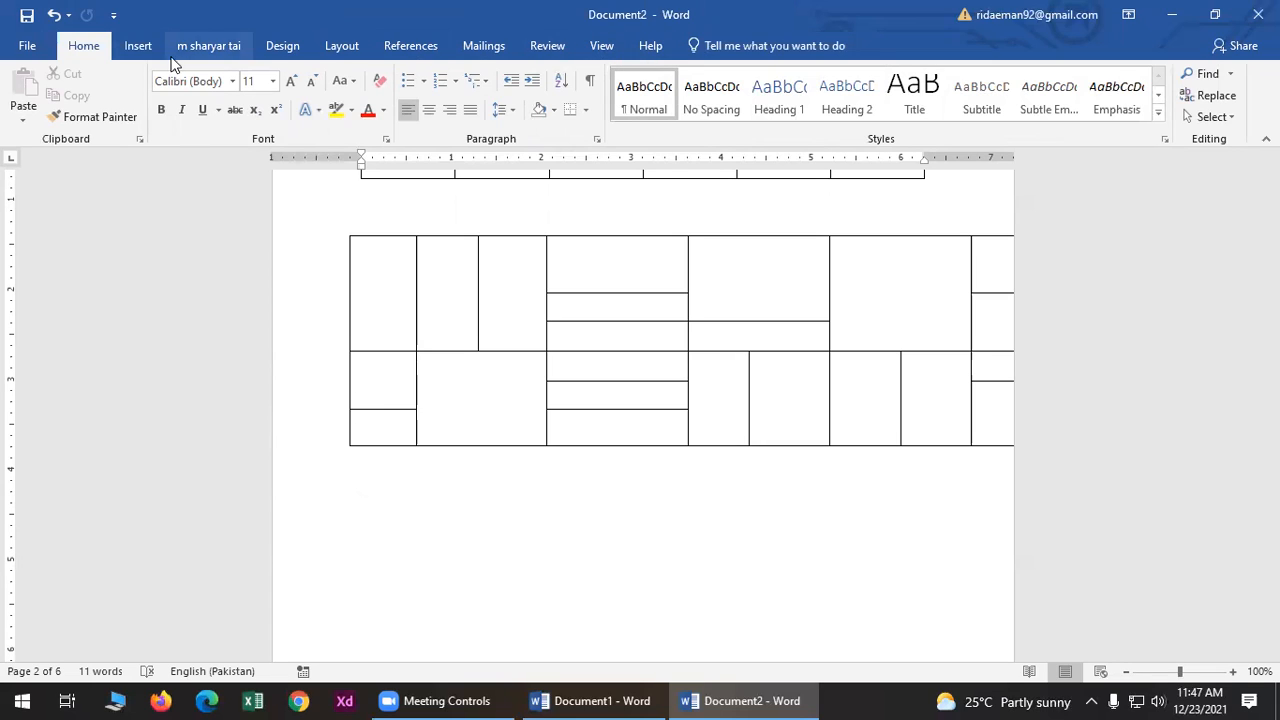
left_click(350, 256)
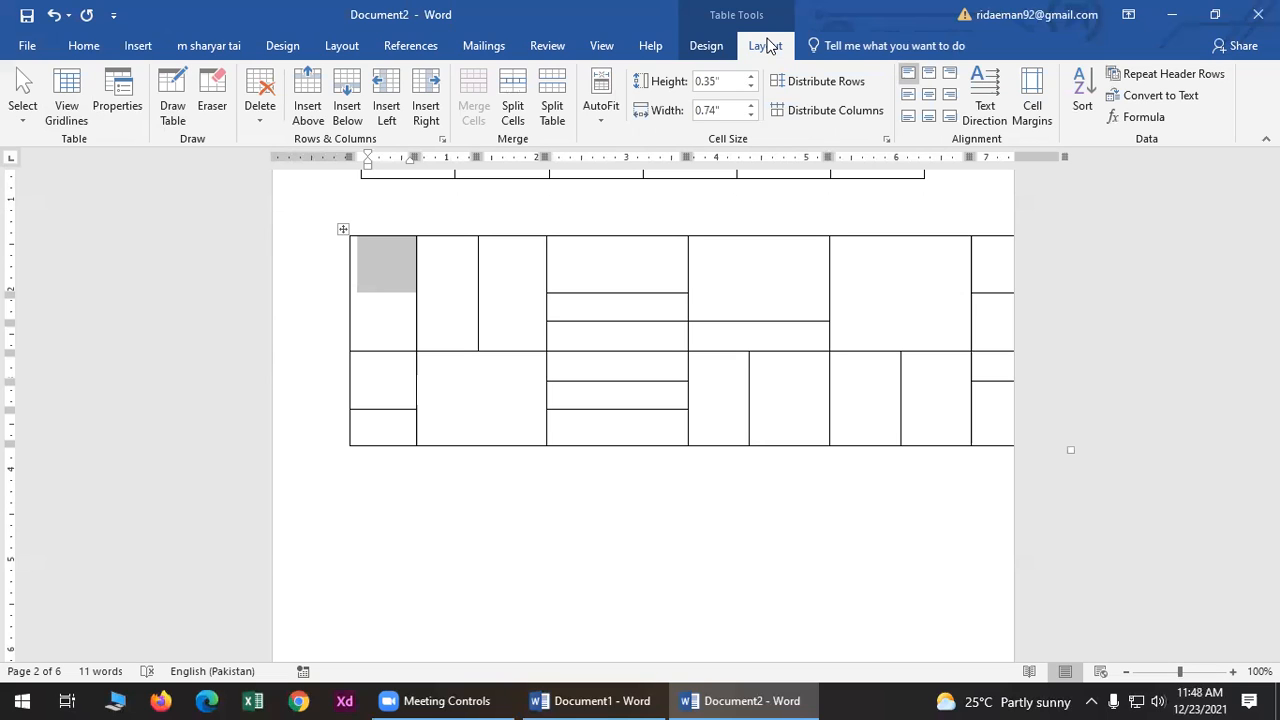
left_click(360, 535)
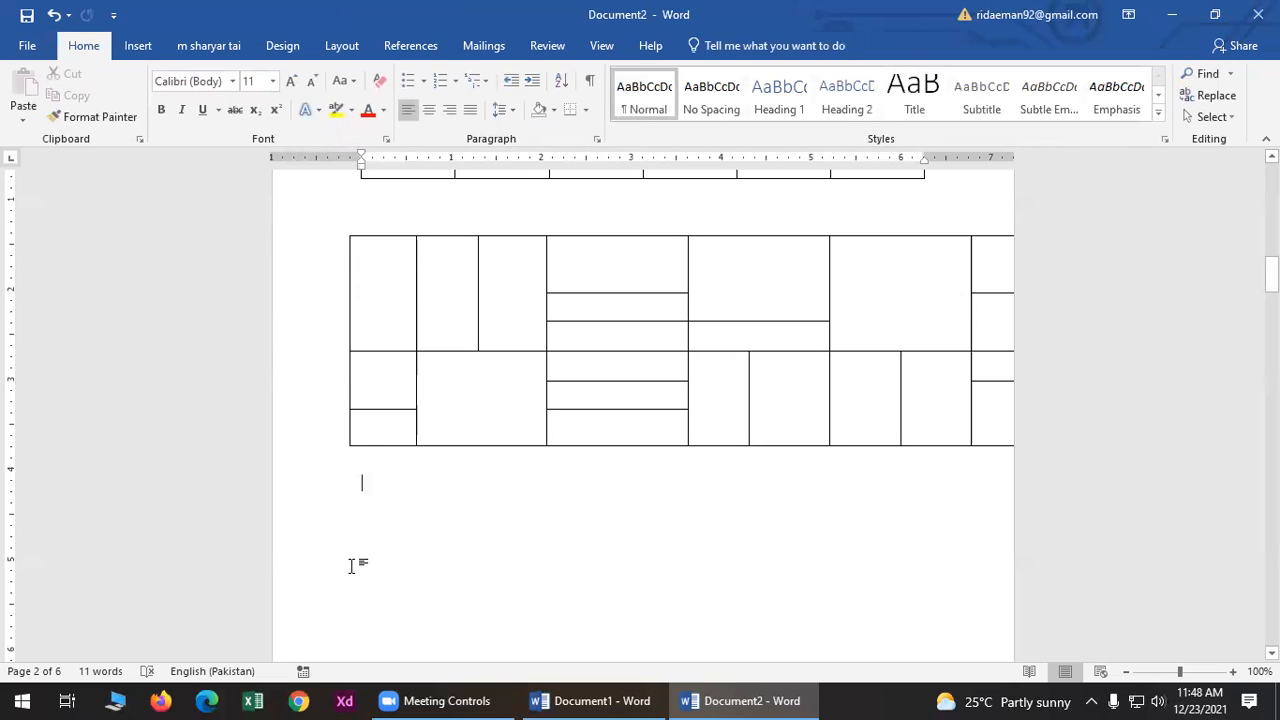
left_click(400, 290)
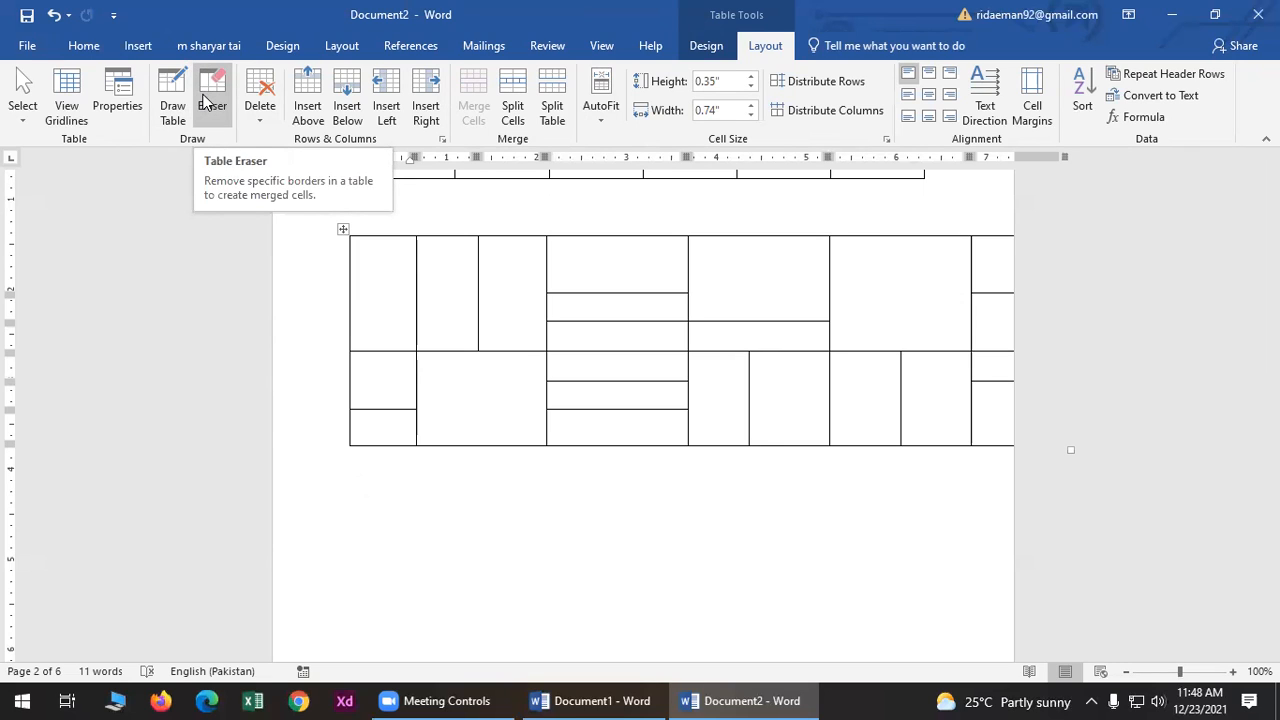
- With the Eraser, remove the lower-left cell split and two horizontal borders in the middle column
left_click(203, 100)
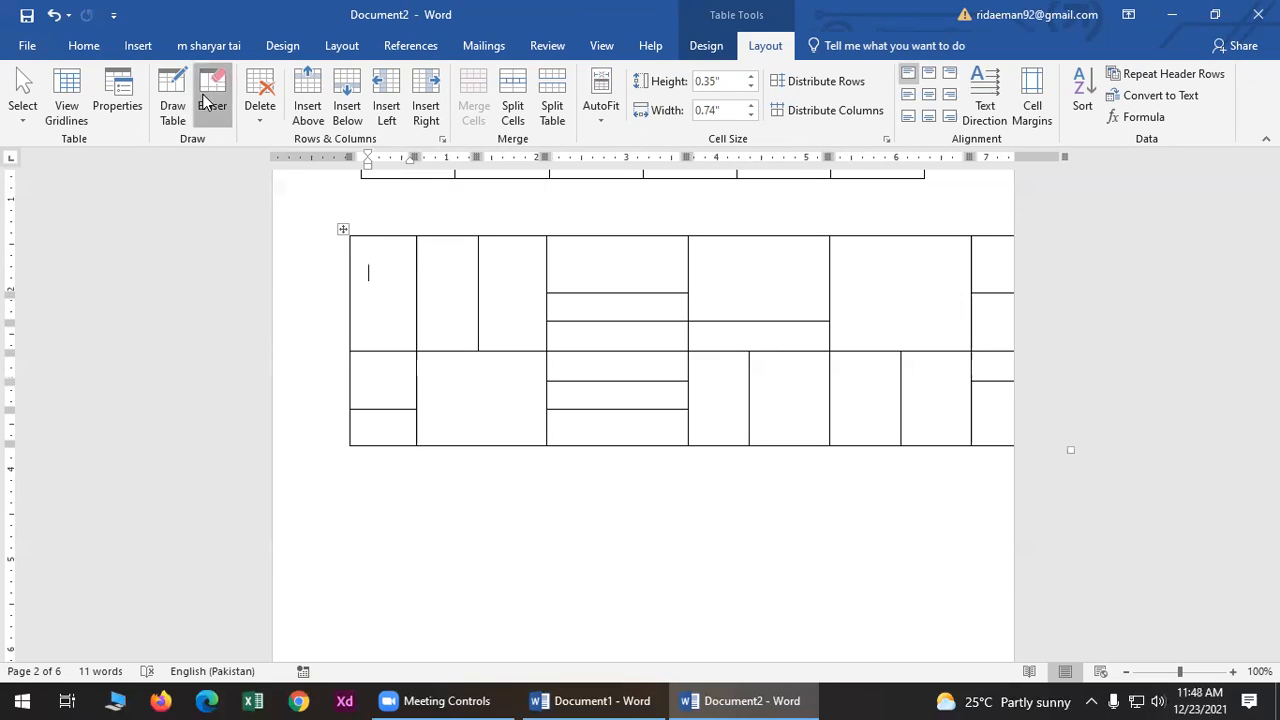
left_click(397, 407)
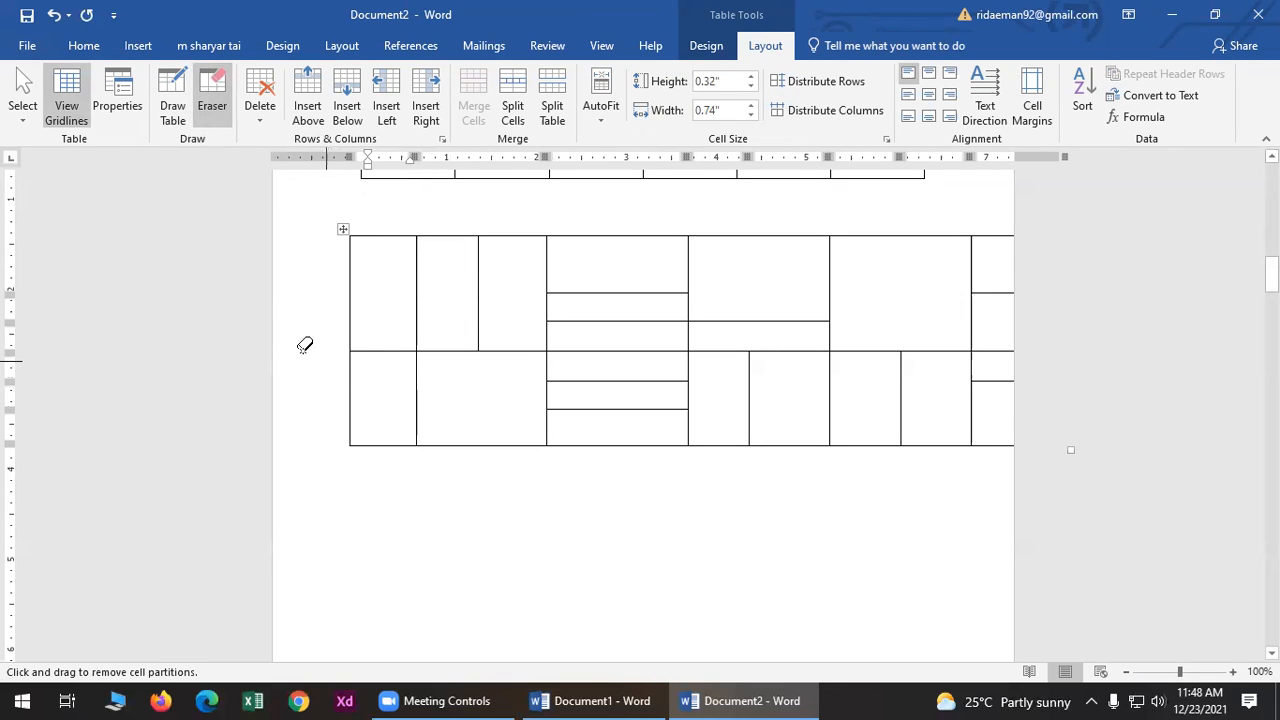
left_click(601, 381)
left_click(612, 291)
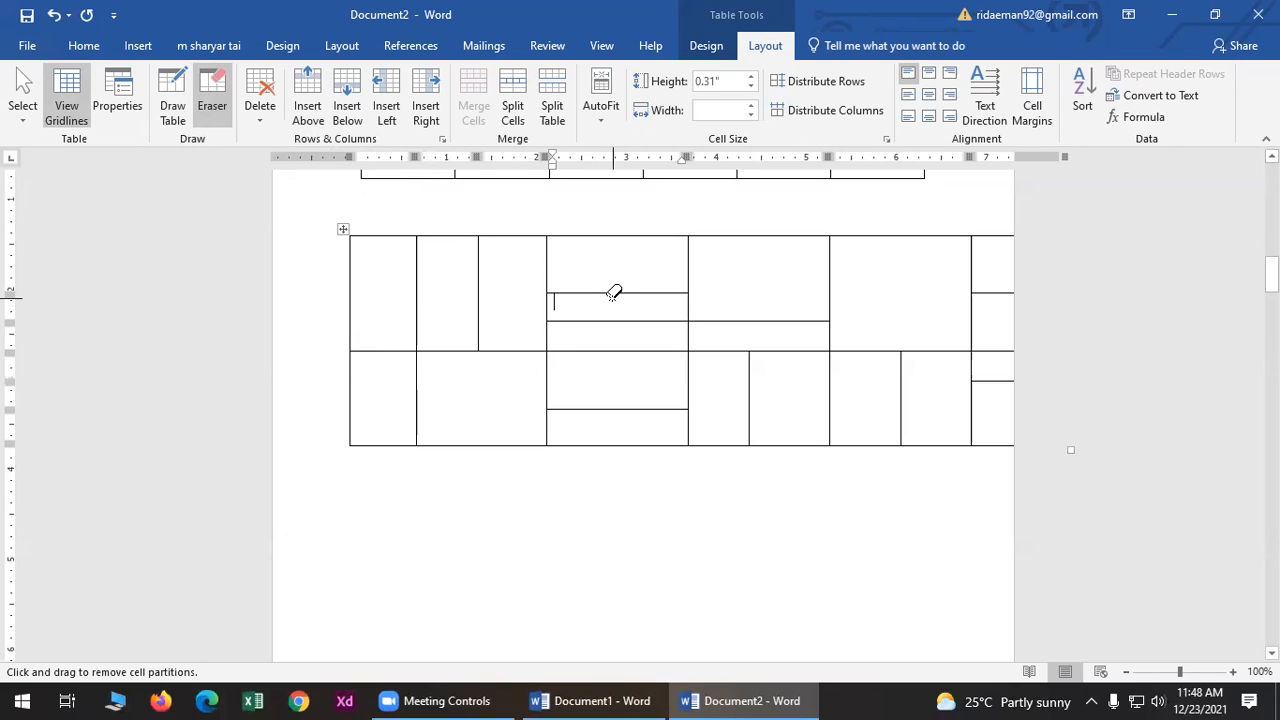
left_click(613, 291)
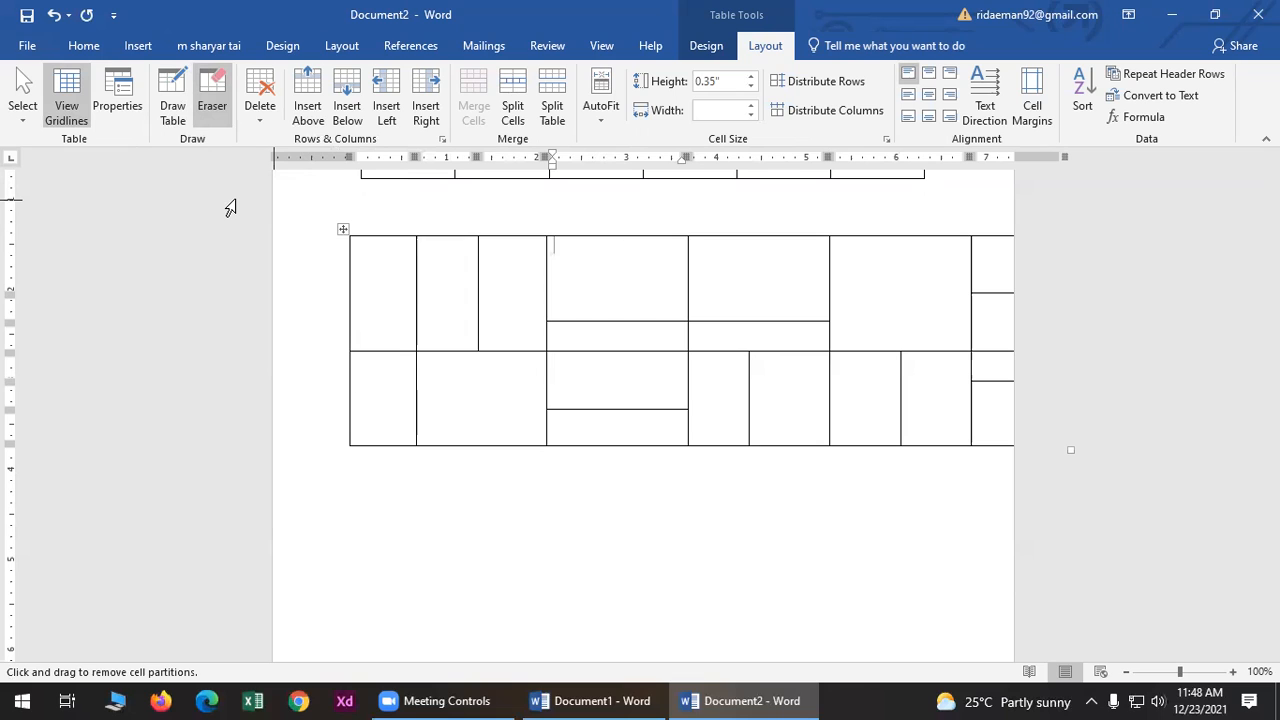
left_click(138, 45)
- Place the caret on blank page 3, close Document1 with Don't Save, and restore Document2
scroll(457, 537, "down", 5)
scroll(455, 543, "down", 2)
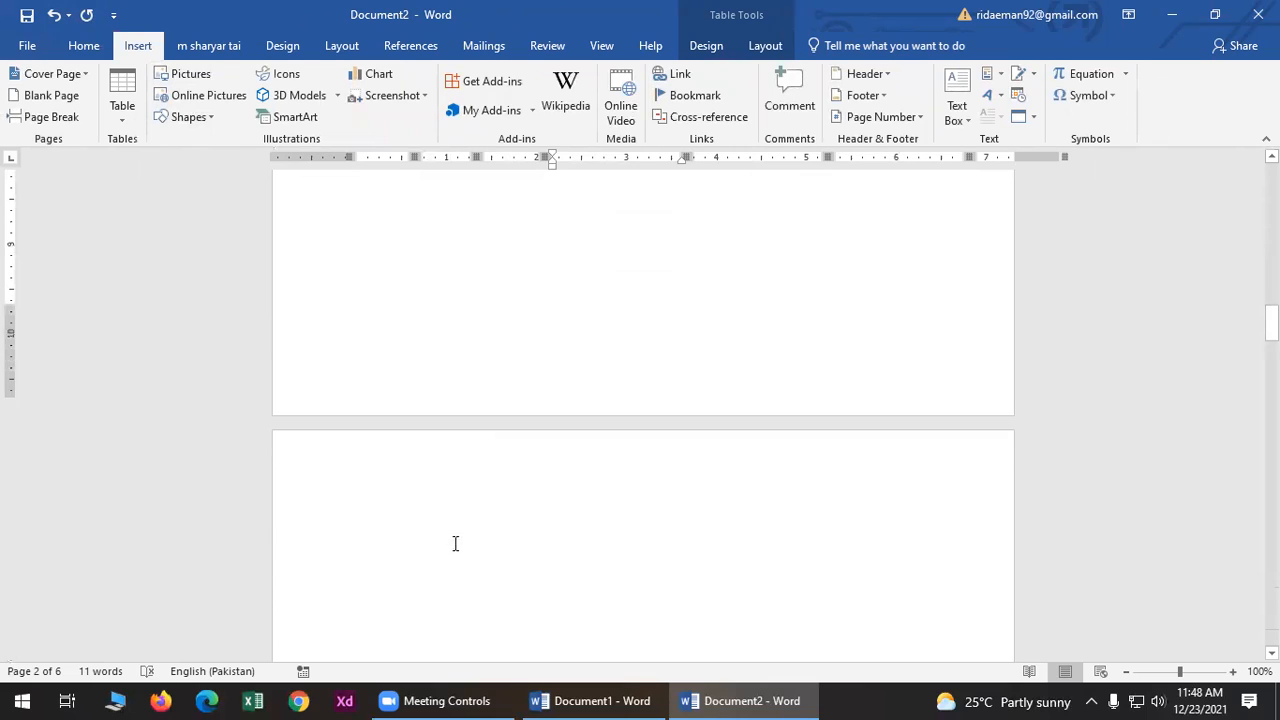
left_click(386, 491)
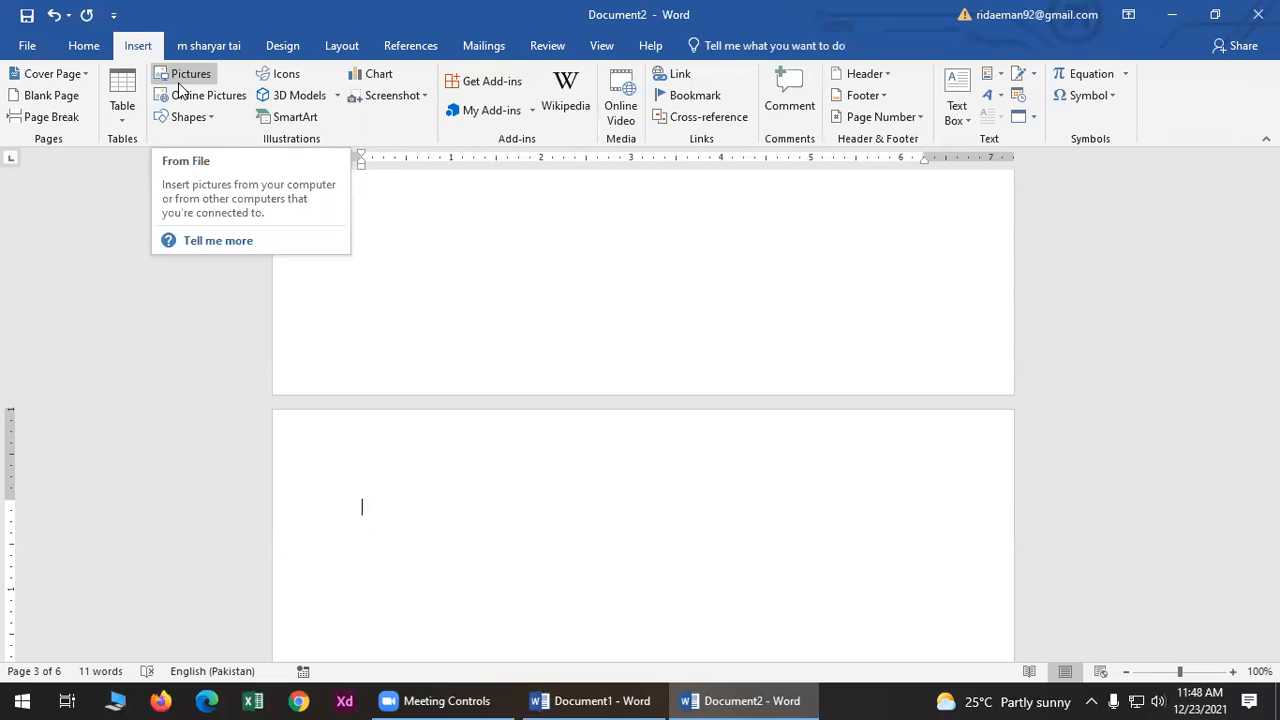
left_click(1166, 8)
left_click(1258, 14)
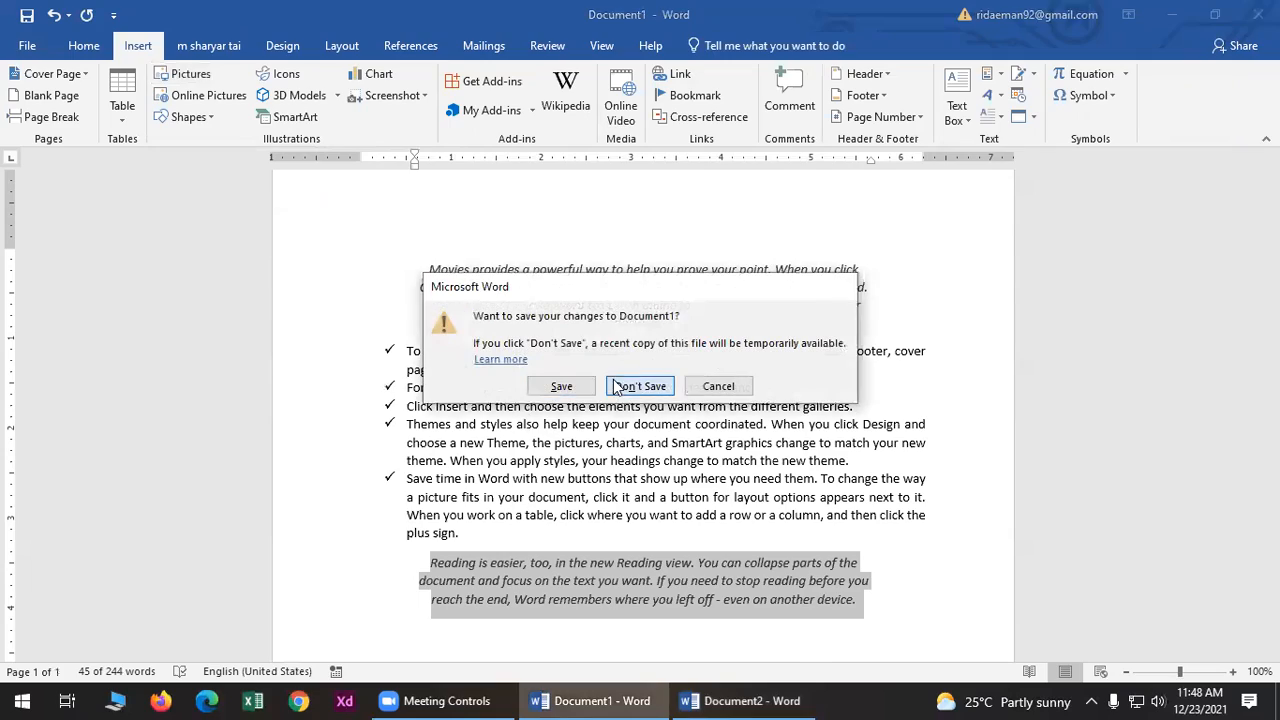
left_click(640, 386)
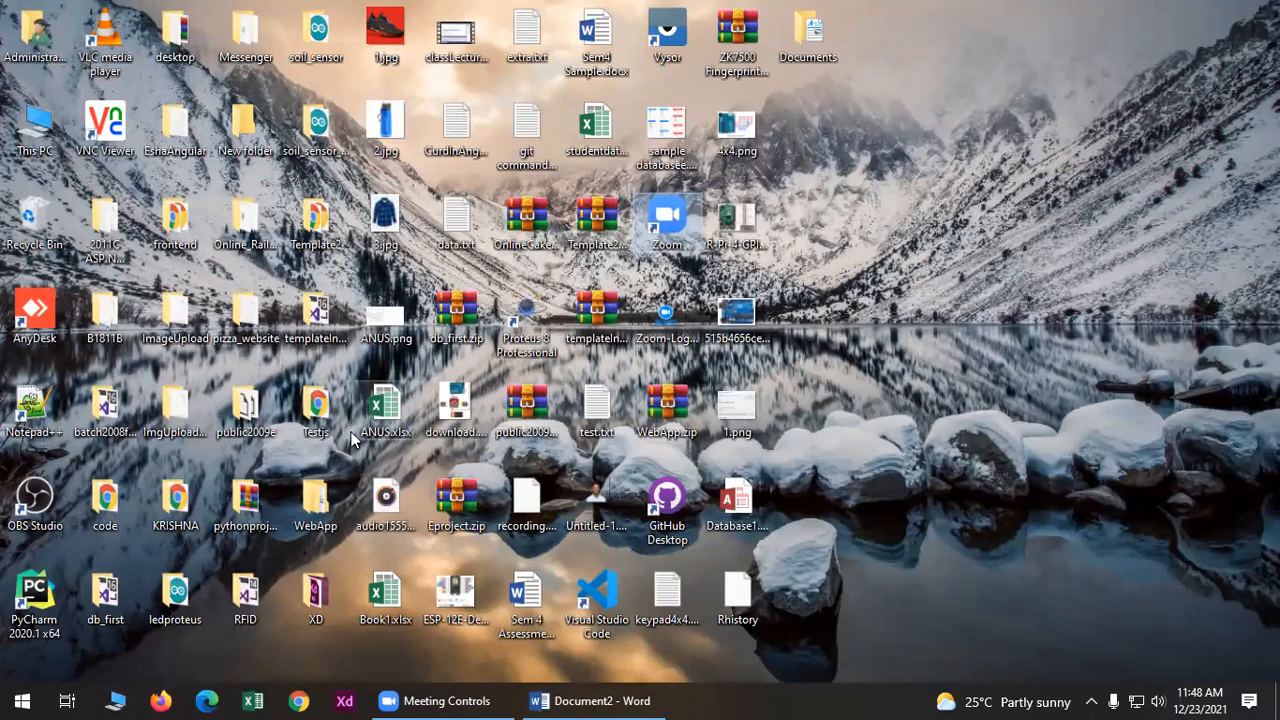
left_click(560, 700)
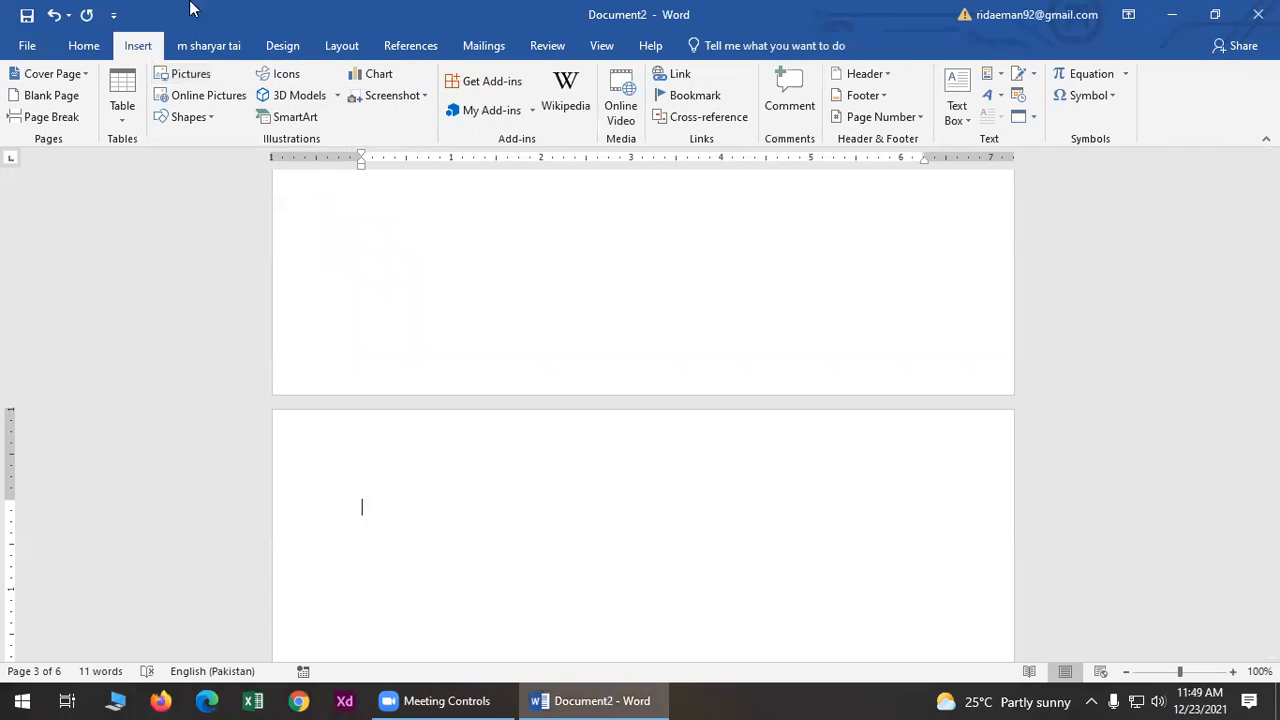
left_click(165, 76)
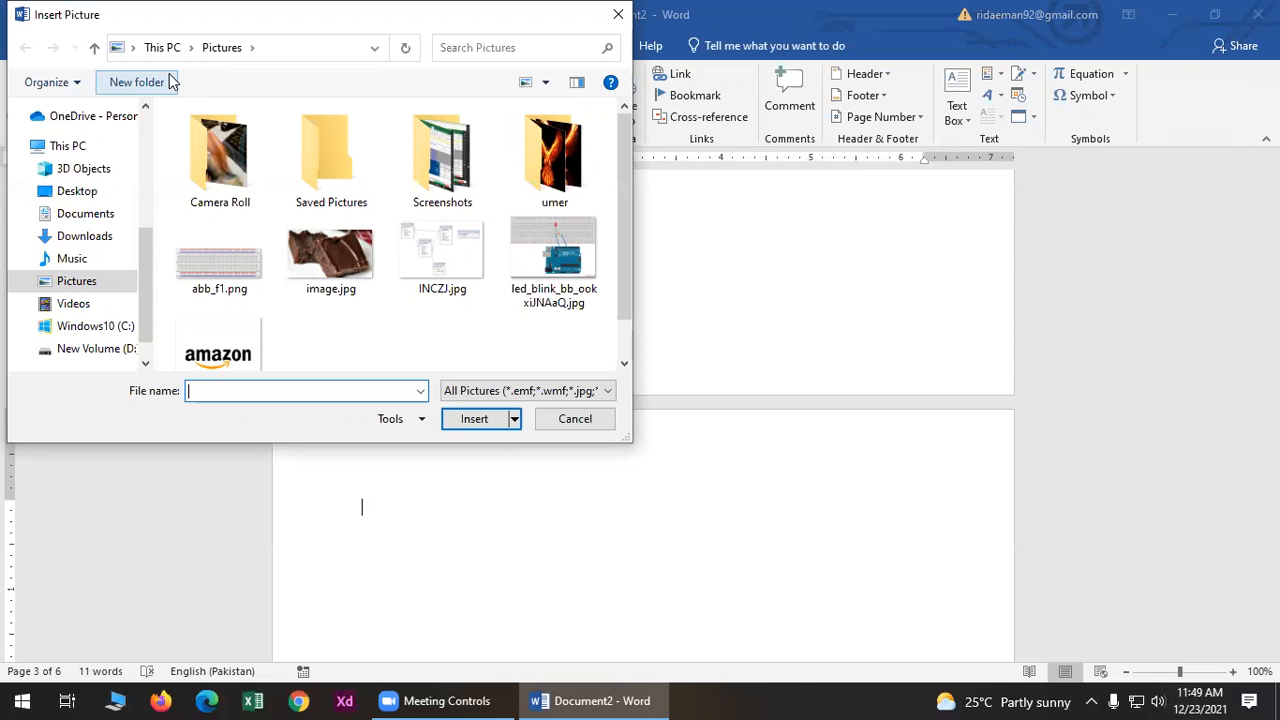
- Browse to the Desktop and pick 1.jpg, then cancel the picture picker
left_click(79, 193)
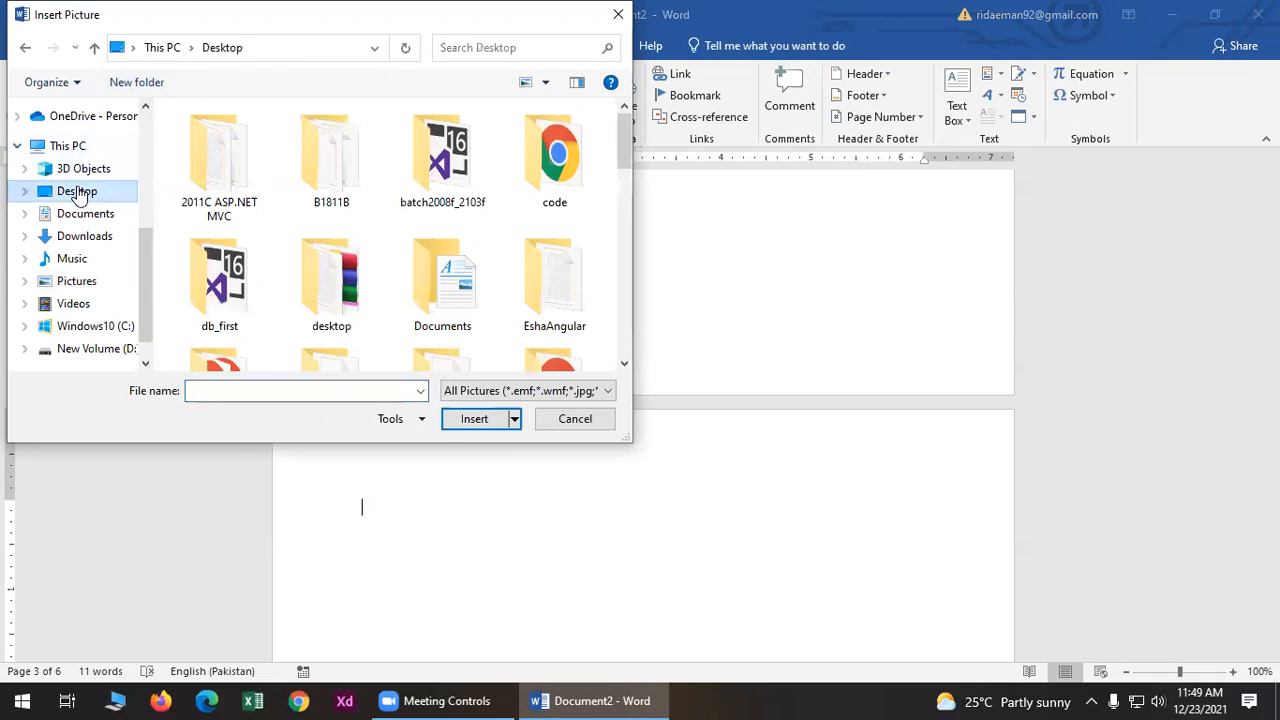
left_click_drag(620, 148, 624, 264)
left_click(551, 258)
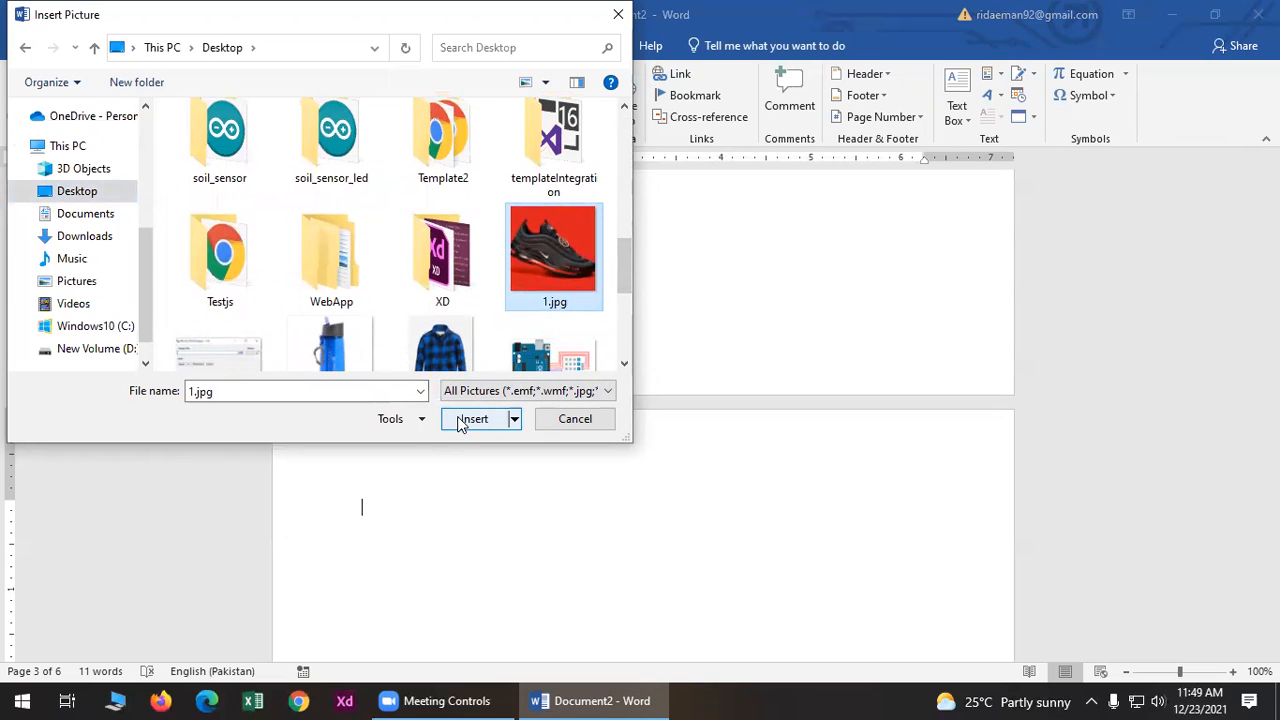
left_click(562, 425)
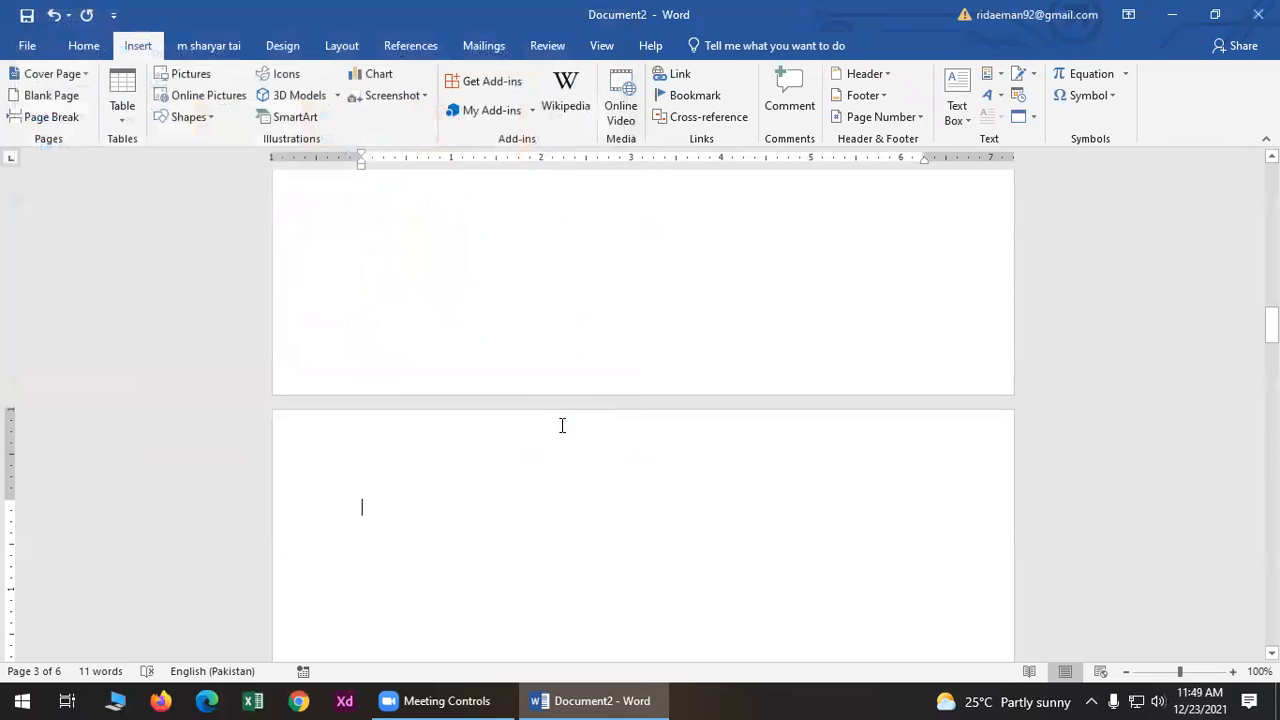
- Insert the 1.jpg red-background shoe photo from the Desktop onto page 3
left_click(176, 80)
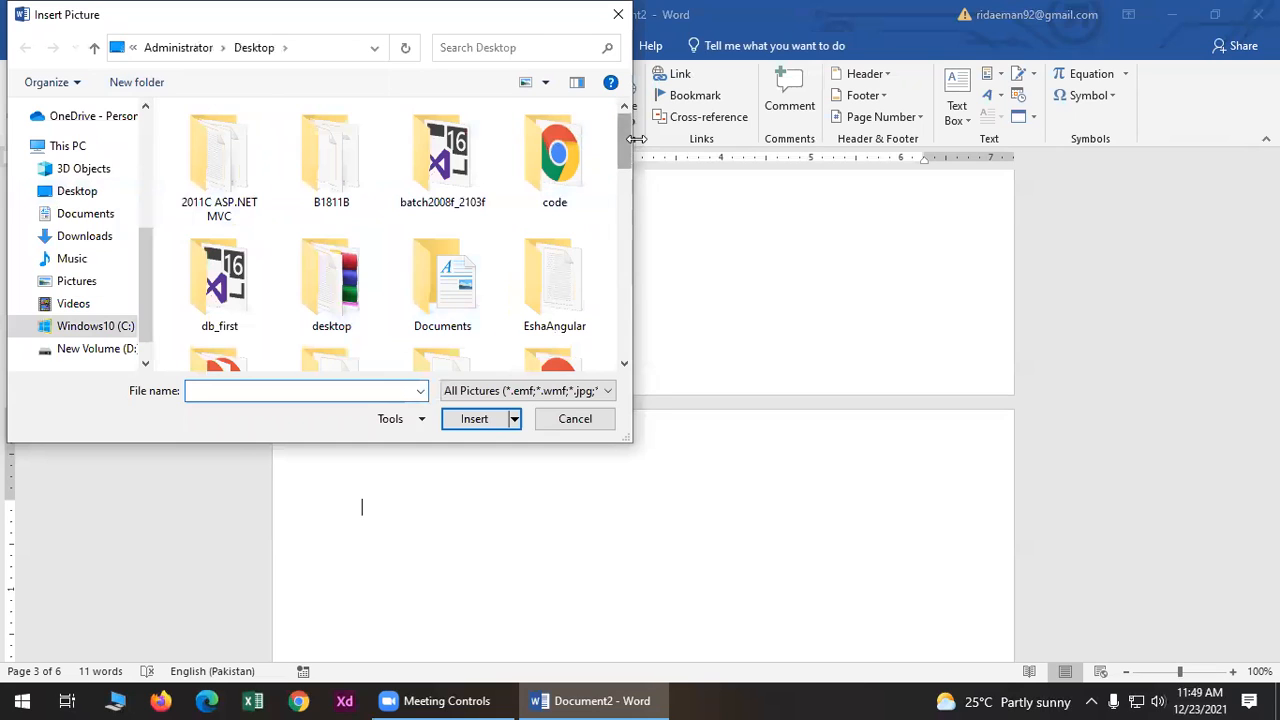
left_click_drag(632, 138, 626, 138)
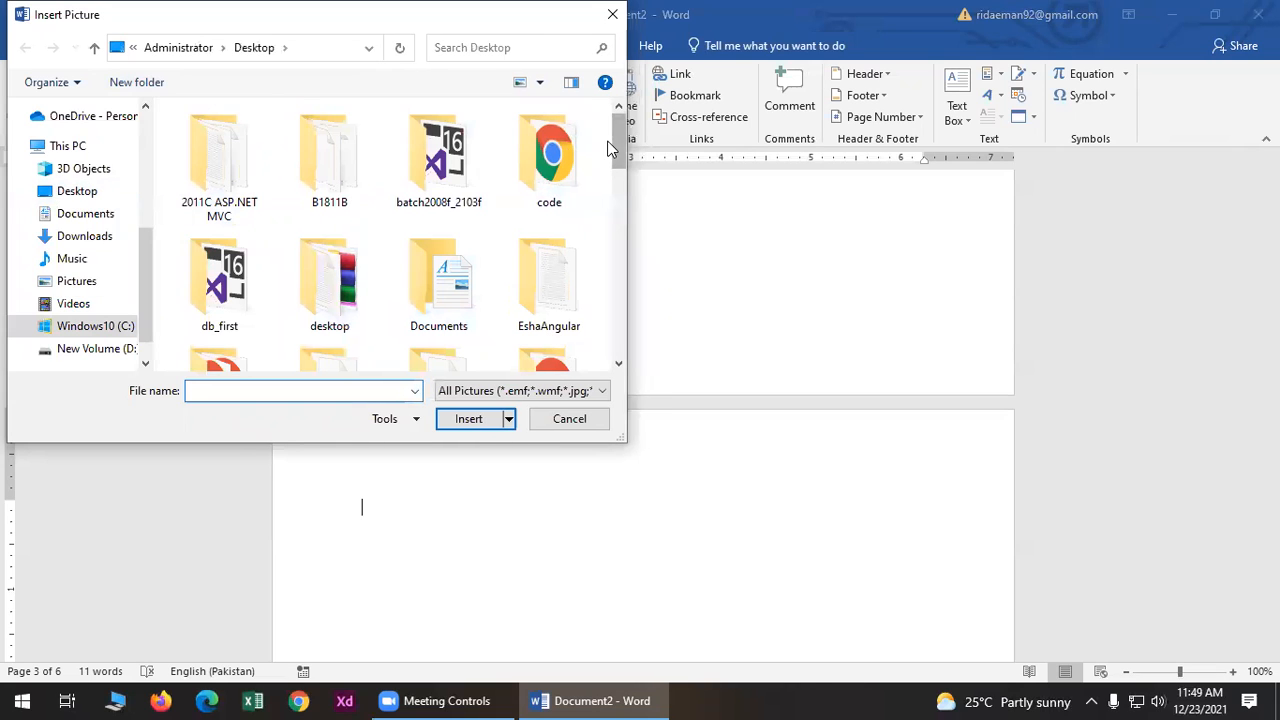
left_click(78, 197)
left_click_drag(626, 143, 626, 286)
left_click(523, 152)
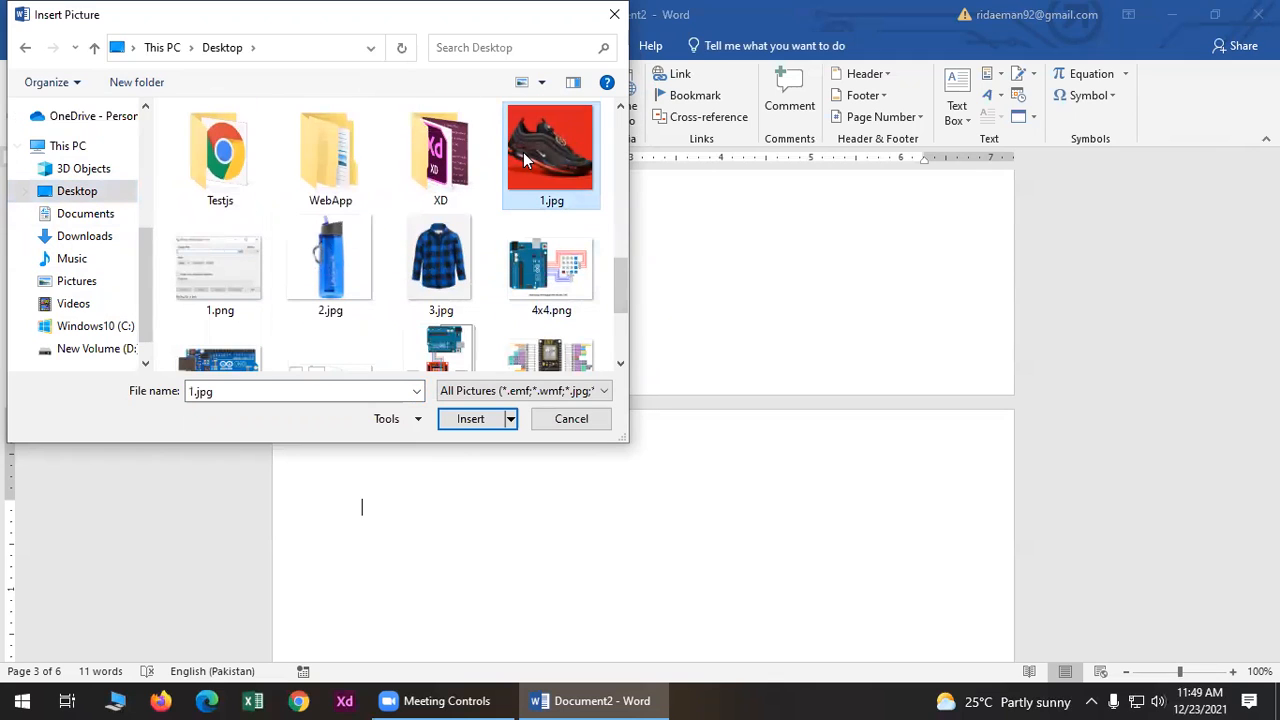
left_click(479, 430)
scroll(671, 571, "down", 2)
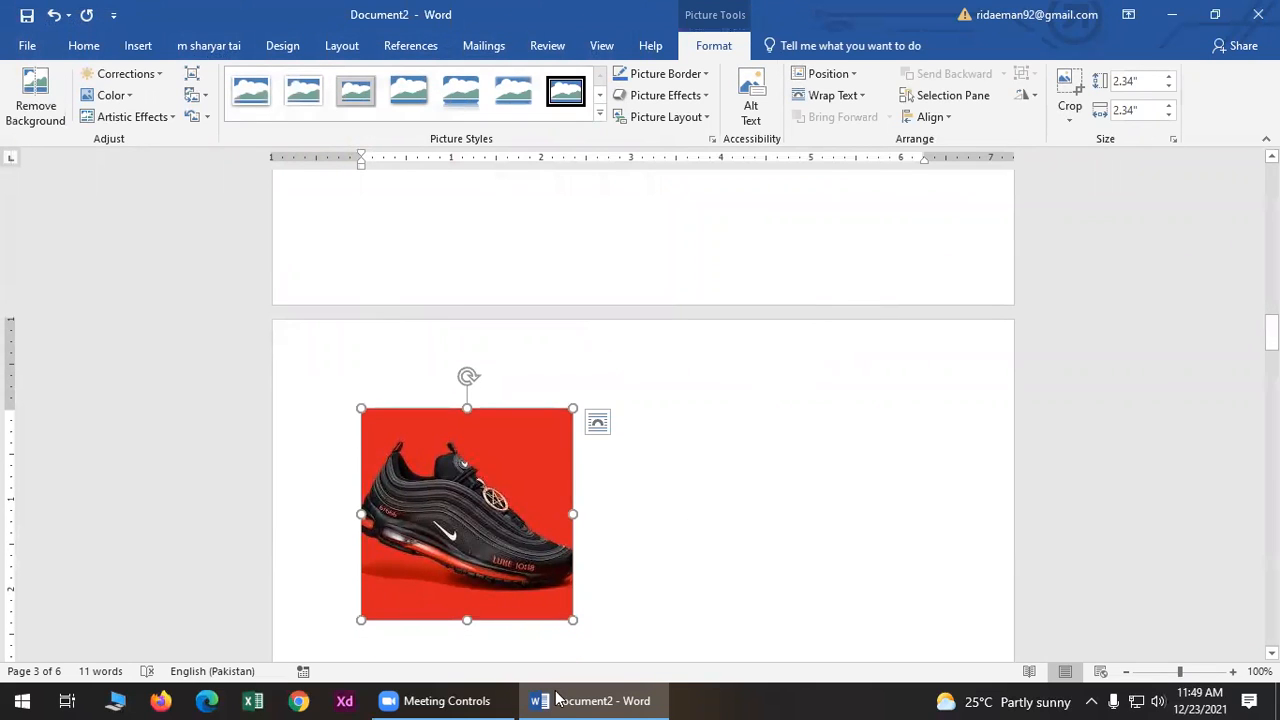
- Enlarge the shoe photo to 3.66" high by 3.84" wide and reselect it
left_click_drag(567, 617, 594, 636)
scroll(599, 584, "down", 1)
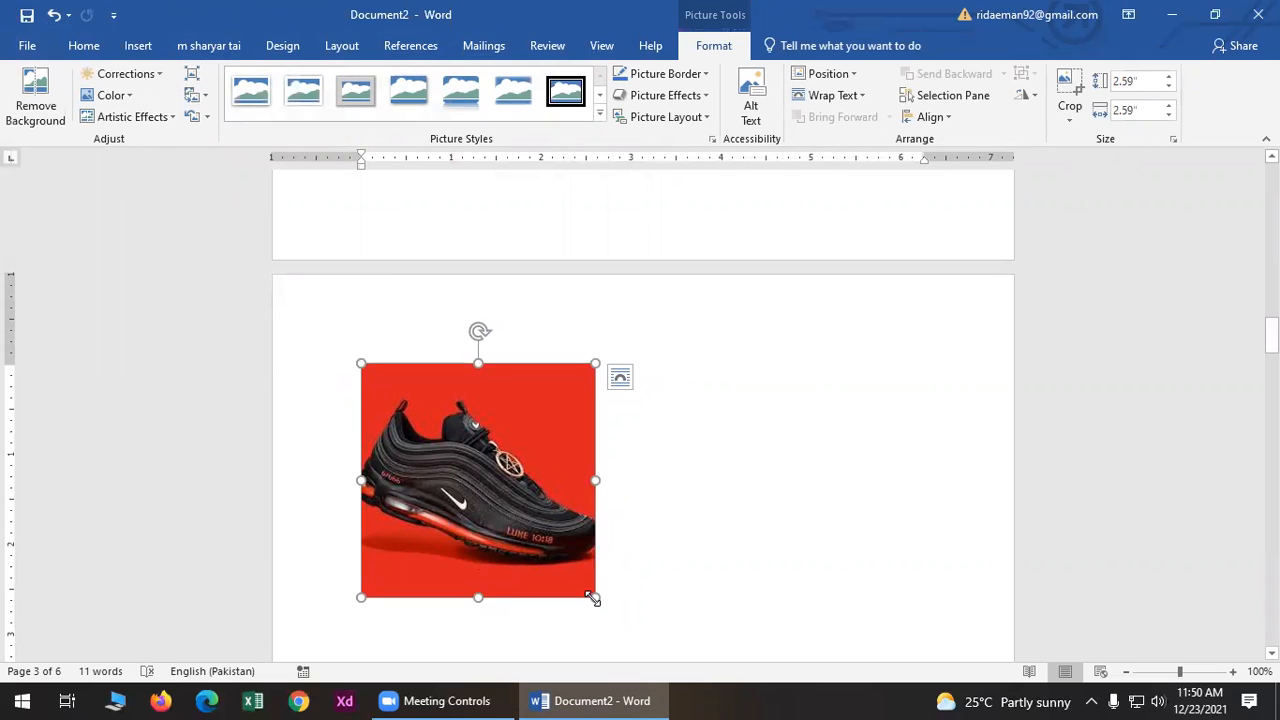
left_click_drag(592, 598, 651, 631)
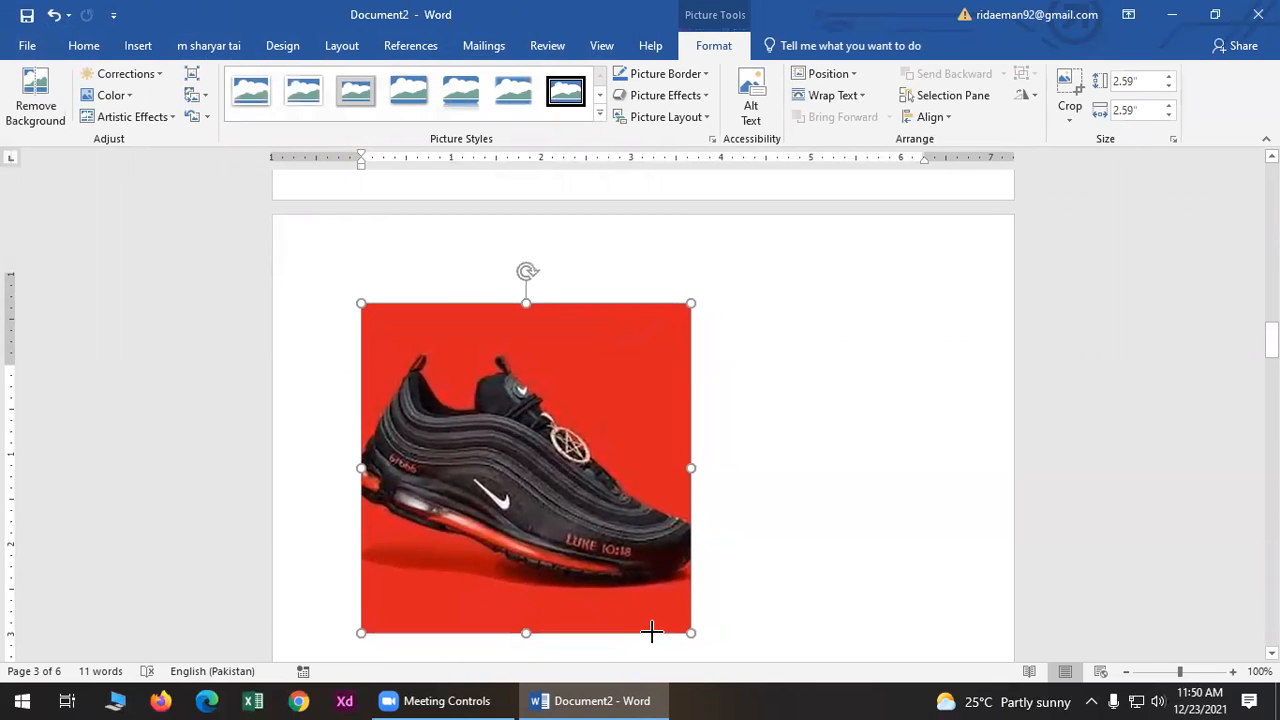
mouse_move(690, 468)
left_mouse_down()
mouse_move(734, 476)
mouse_move(708, 468)
left_mouse_up()
left_click(824, 515)
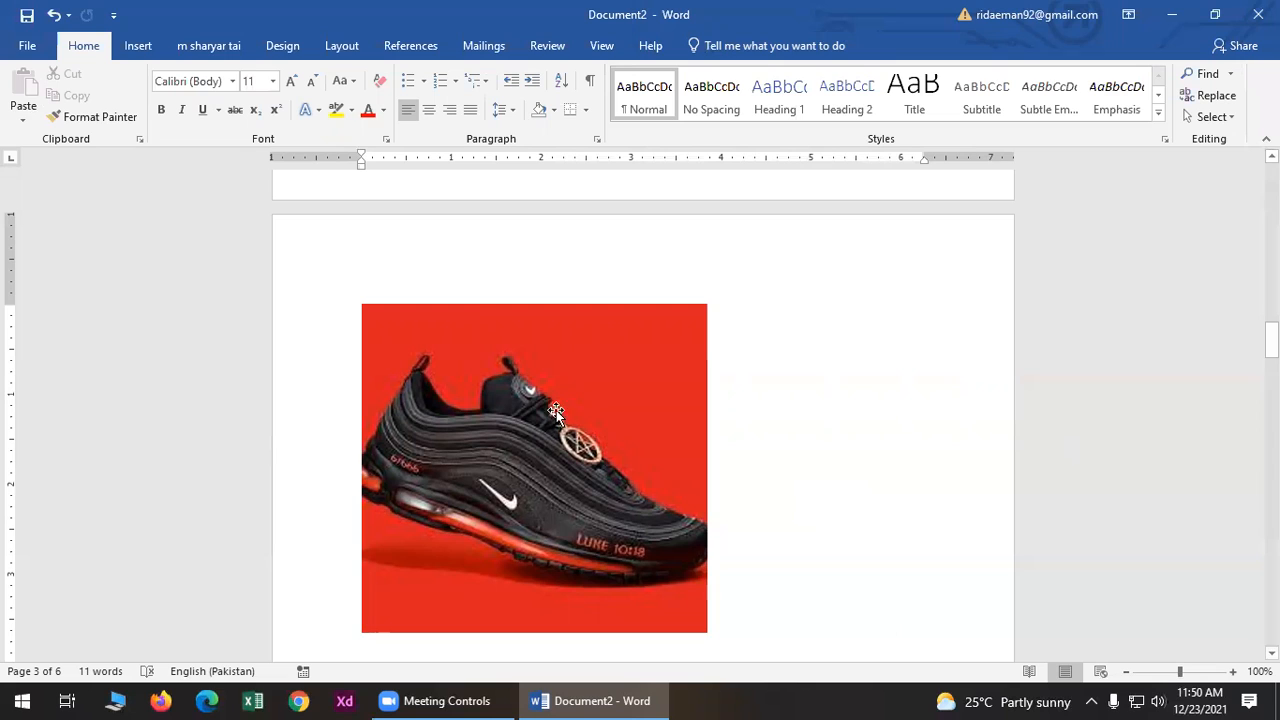
left_click(481, 326)
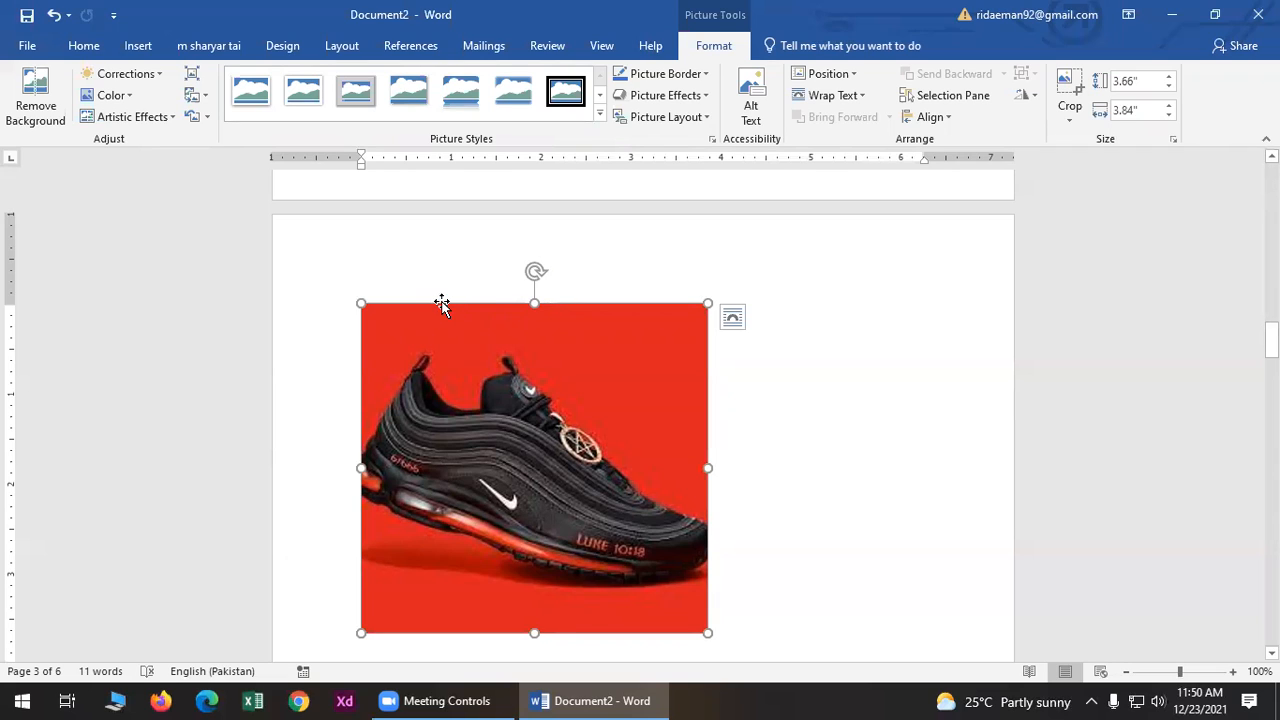
- Start Remove Background and mark the shoe's heel, back edge and toe tip as areas to keep
left_click(37, 108)
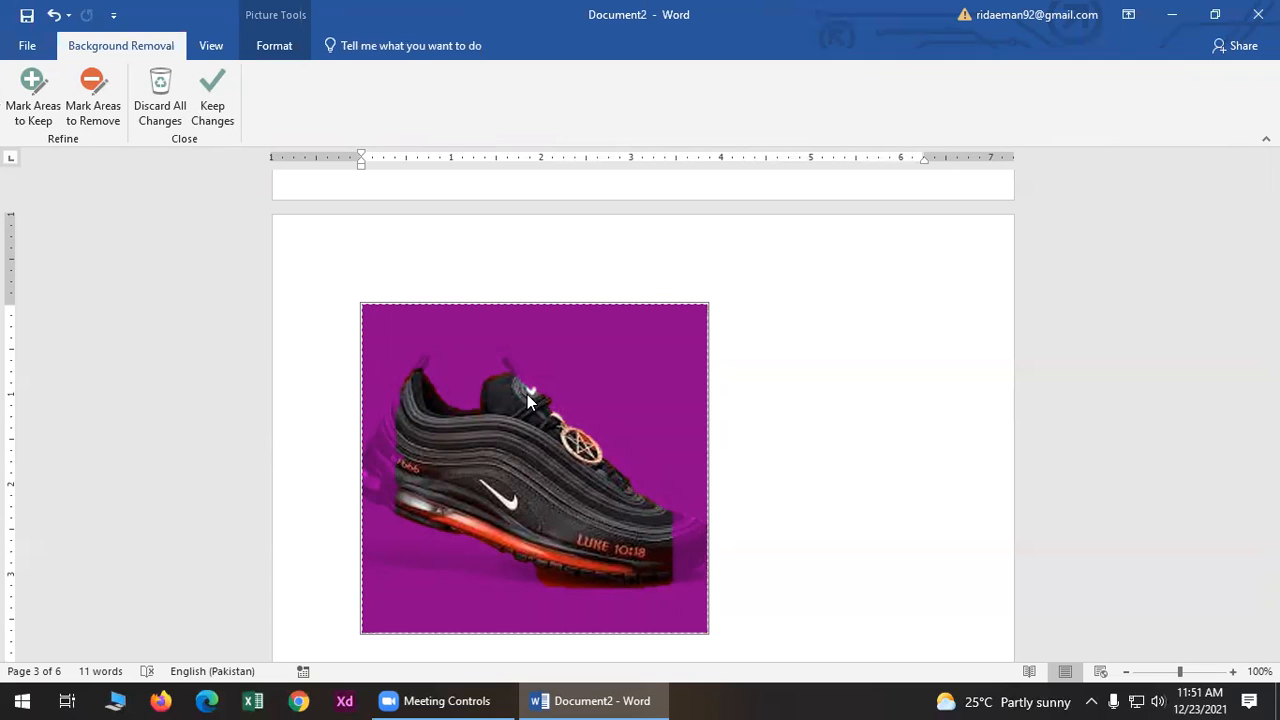
left_click(7, 112)
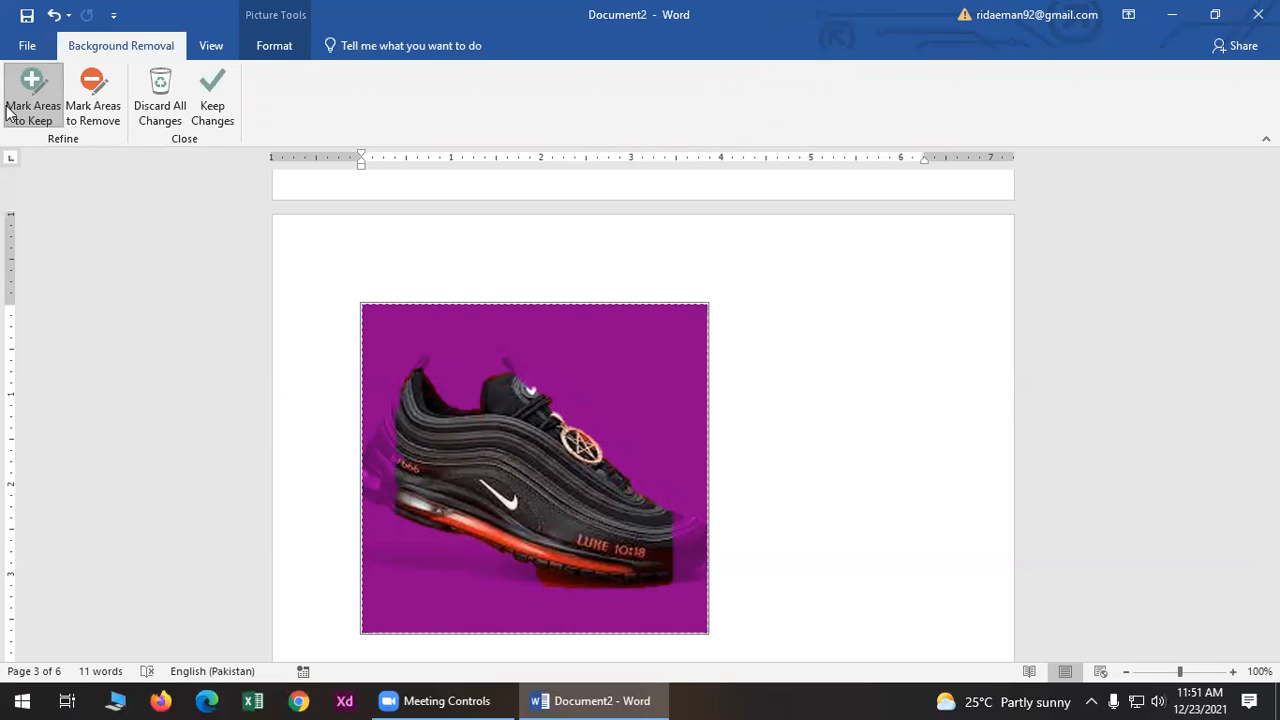
left_click(386, 438)
left_click(374, 467)
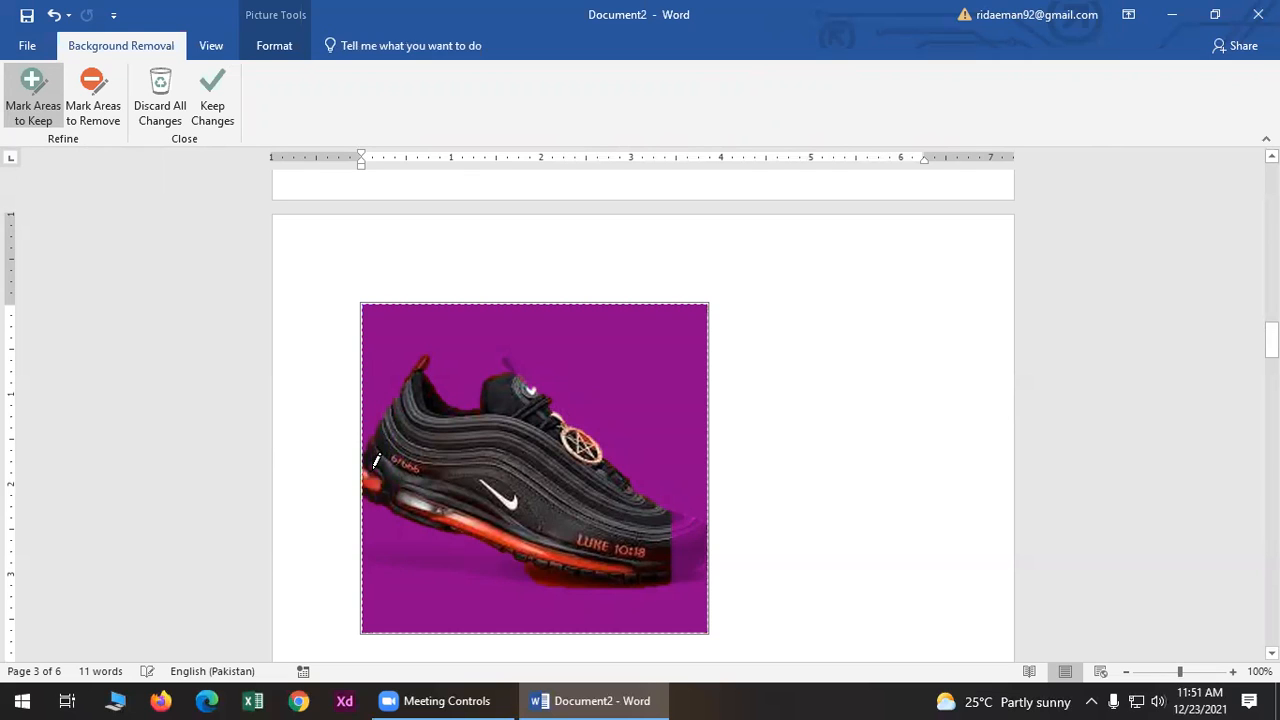
left_click(694, 532)
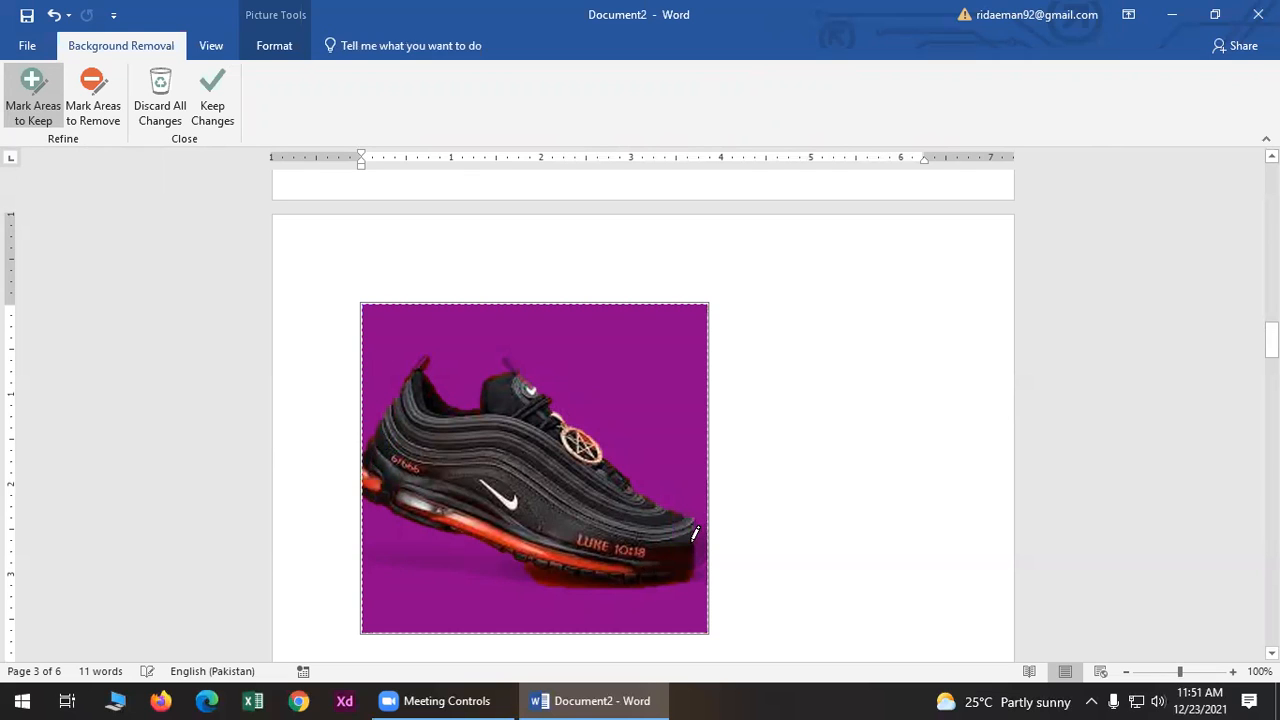
left_click(705, 530)
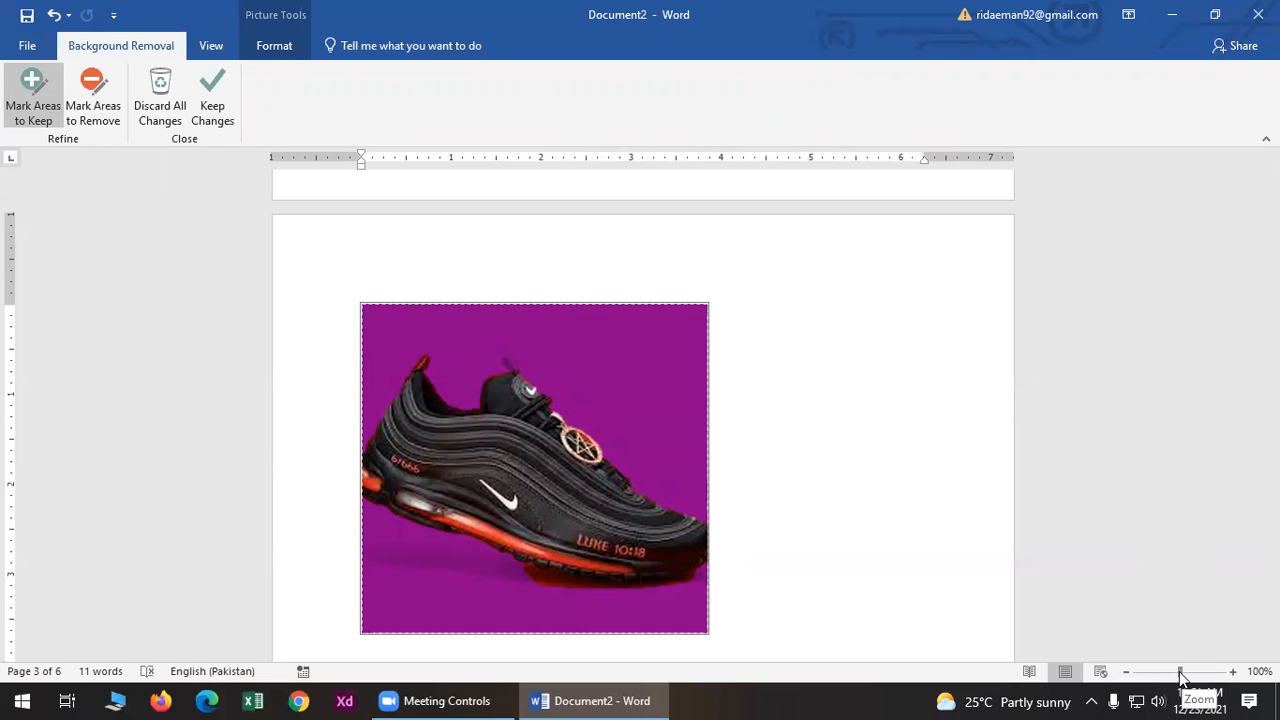
- Zoom to 148% and mark the shoe's tongue as an area to keep
left_click_drag(1182, 676, 1187, 677)
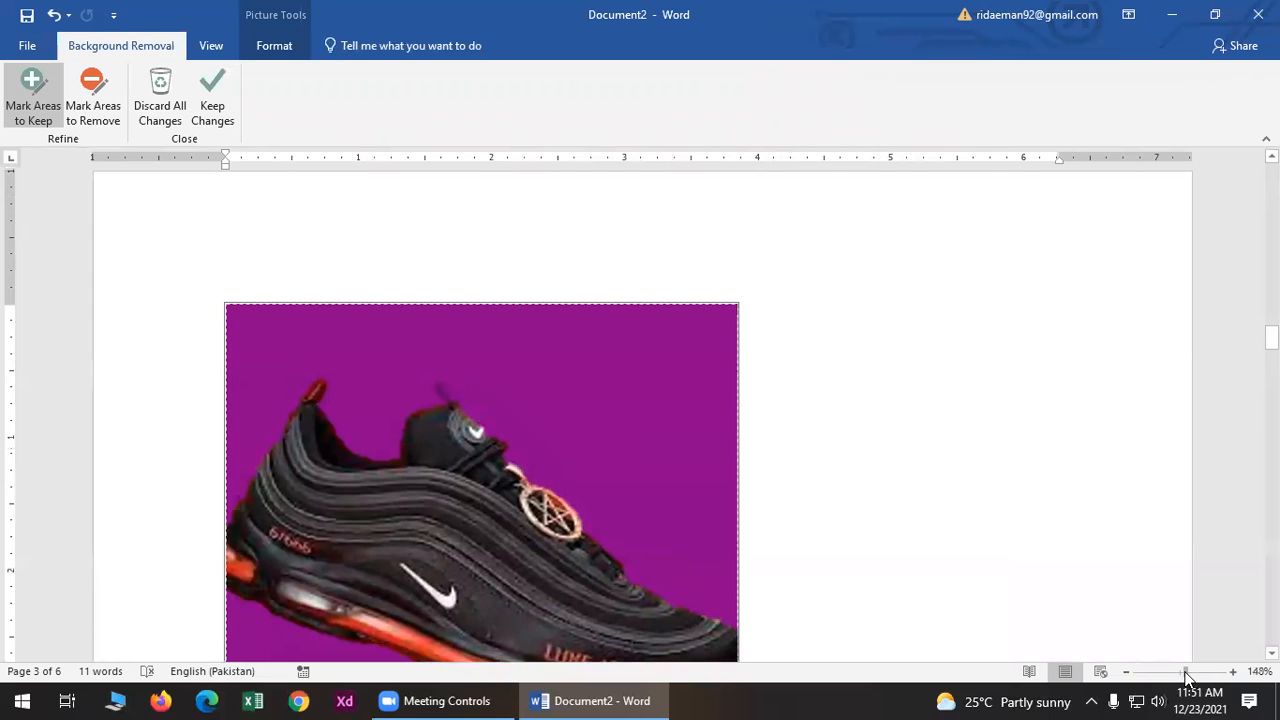
scroll(806, 527, "down", 3)
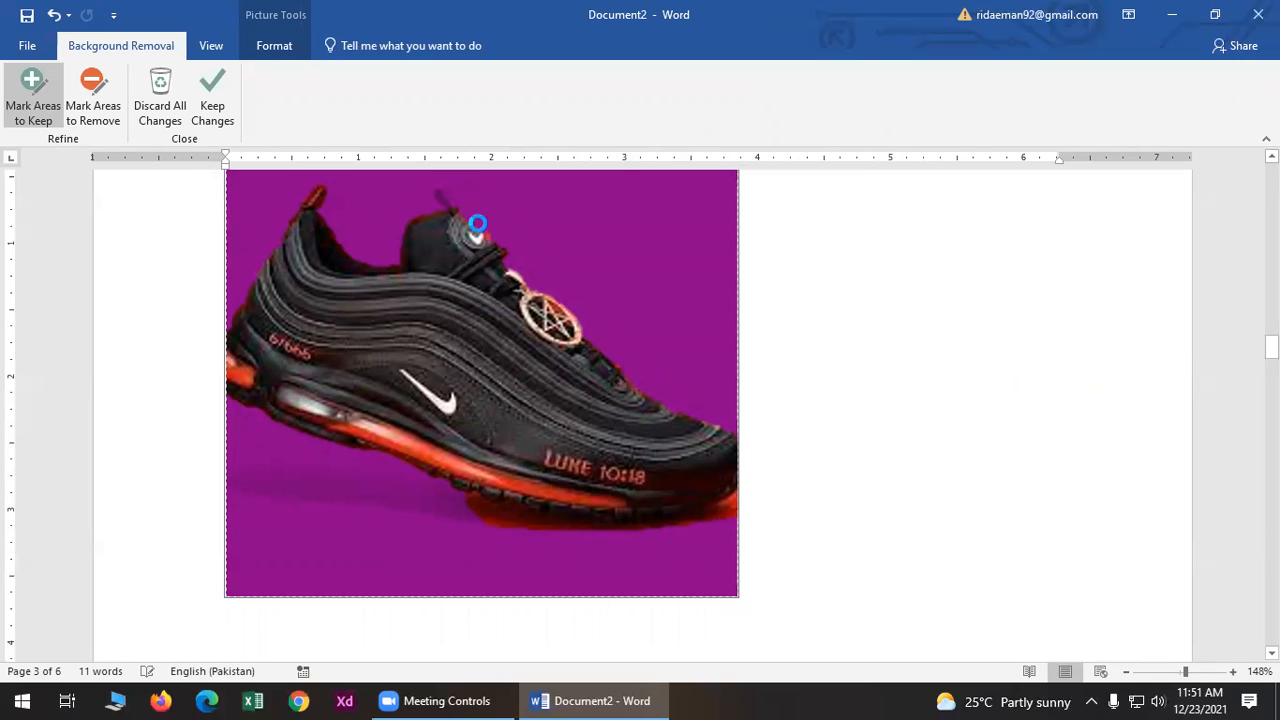
left_click(458, 208)
left_click(480, 229)
- Mark sole strips for removal, restore part of the lower sole, and keep the background removal changes
left_click(95, 110)
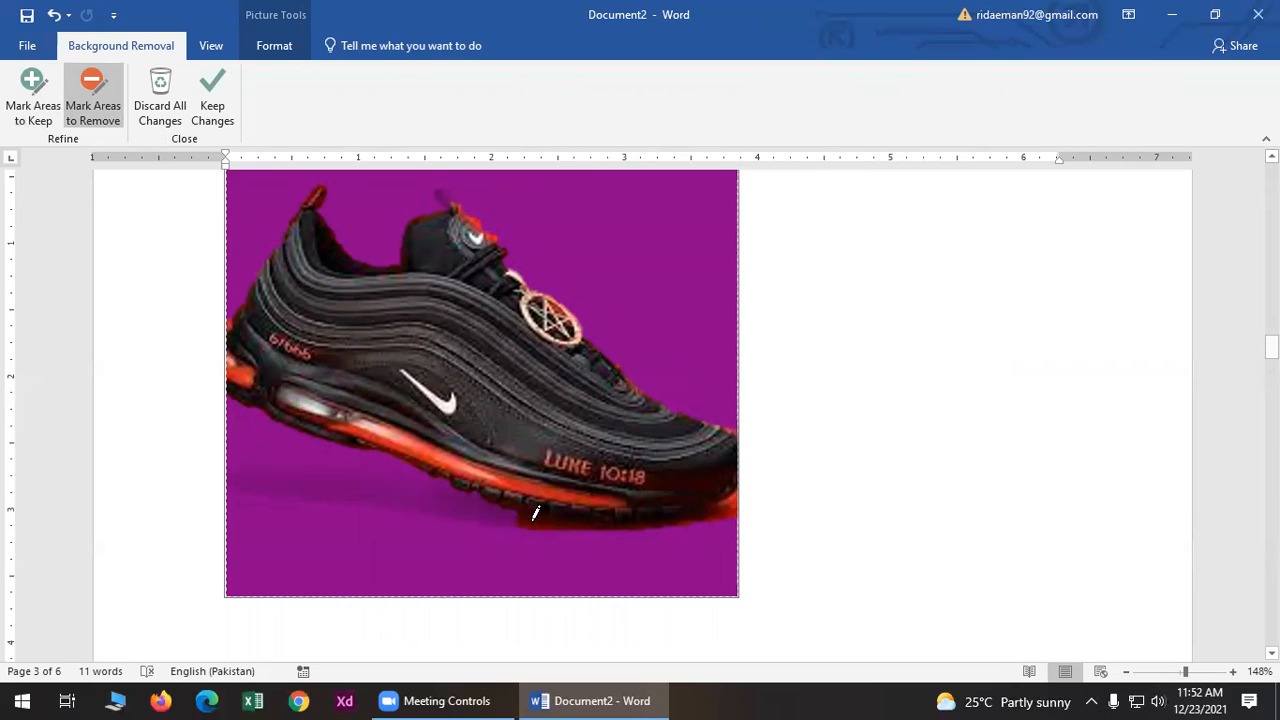
left_click(732, 500)
left_click(566, 516)
left_click(638, 514)
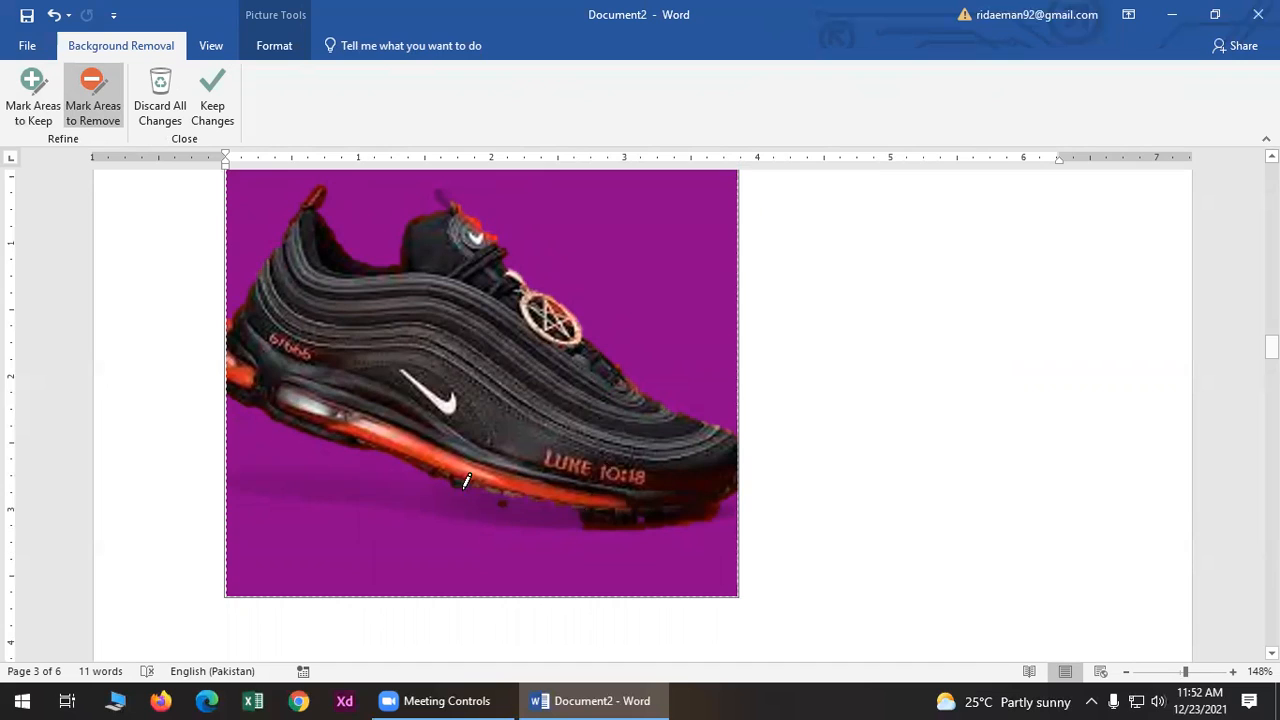
left_click(33, 97)
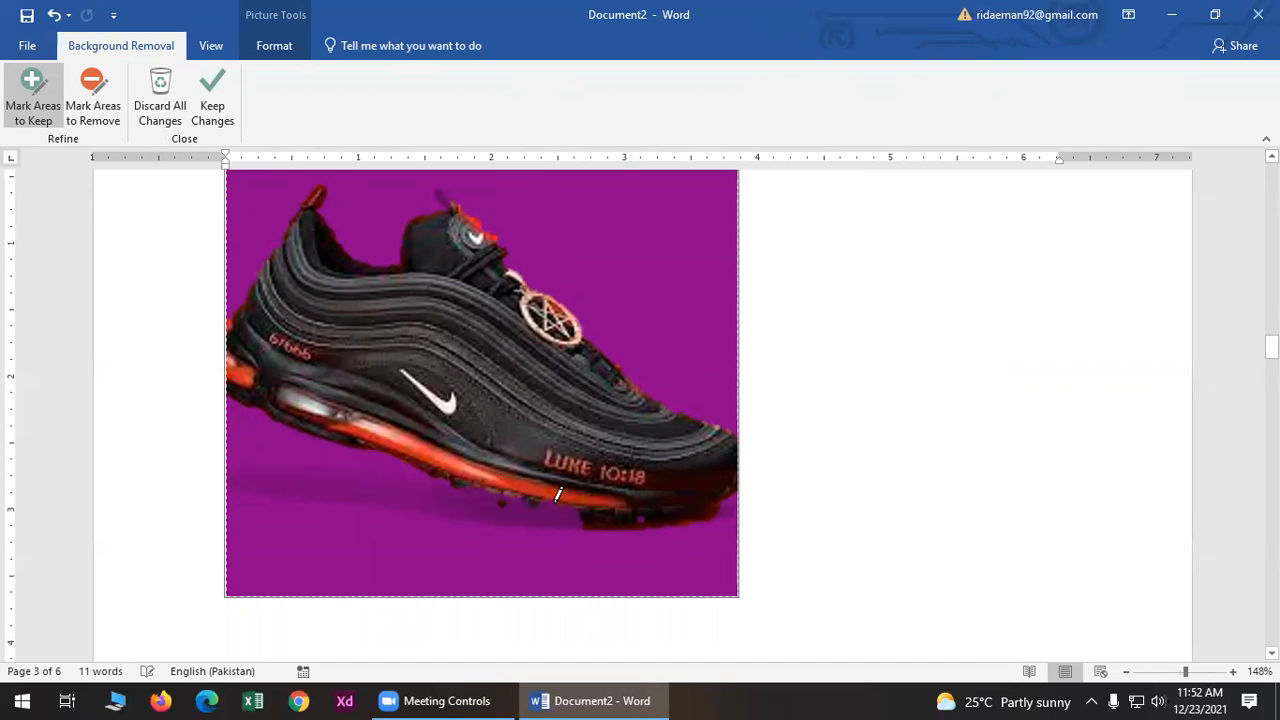
left_click(492, 500)
left_click(481, 498)
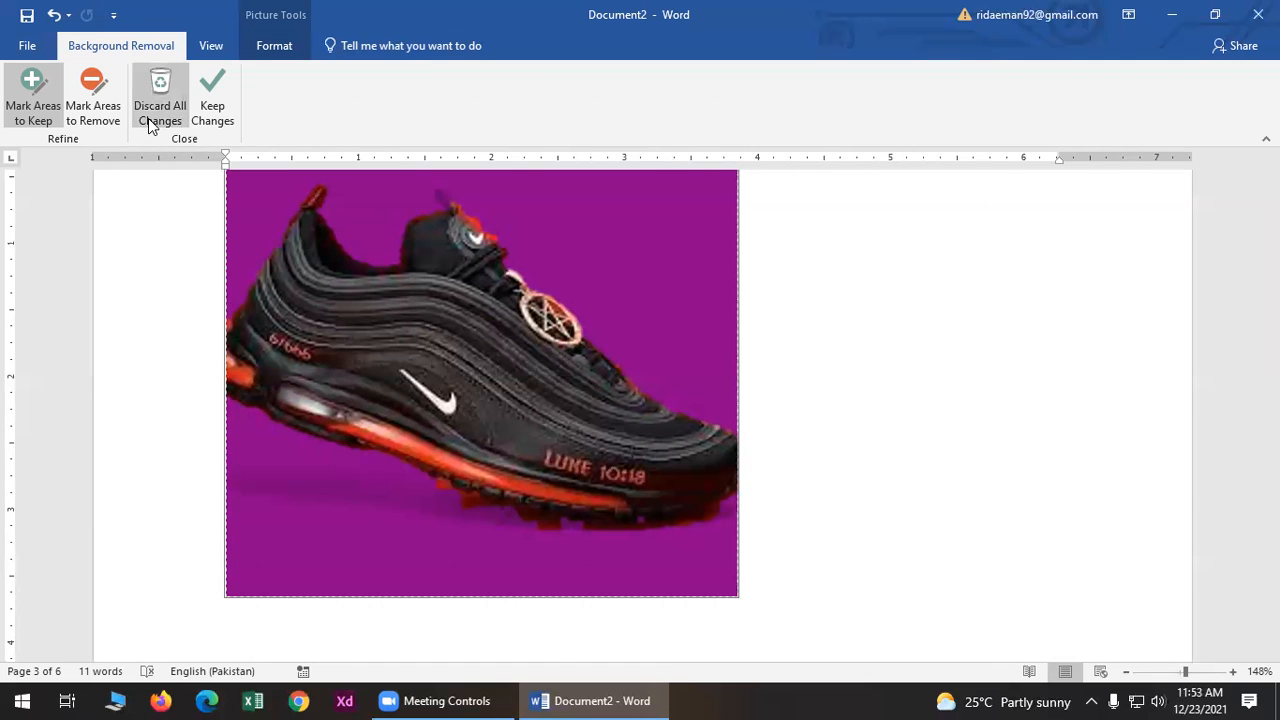
left_click(212, 98)
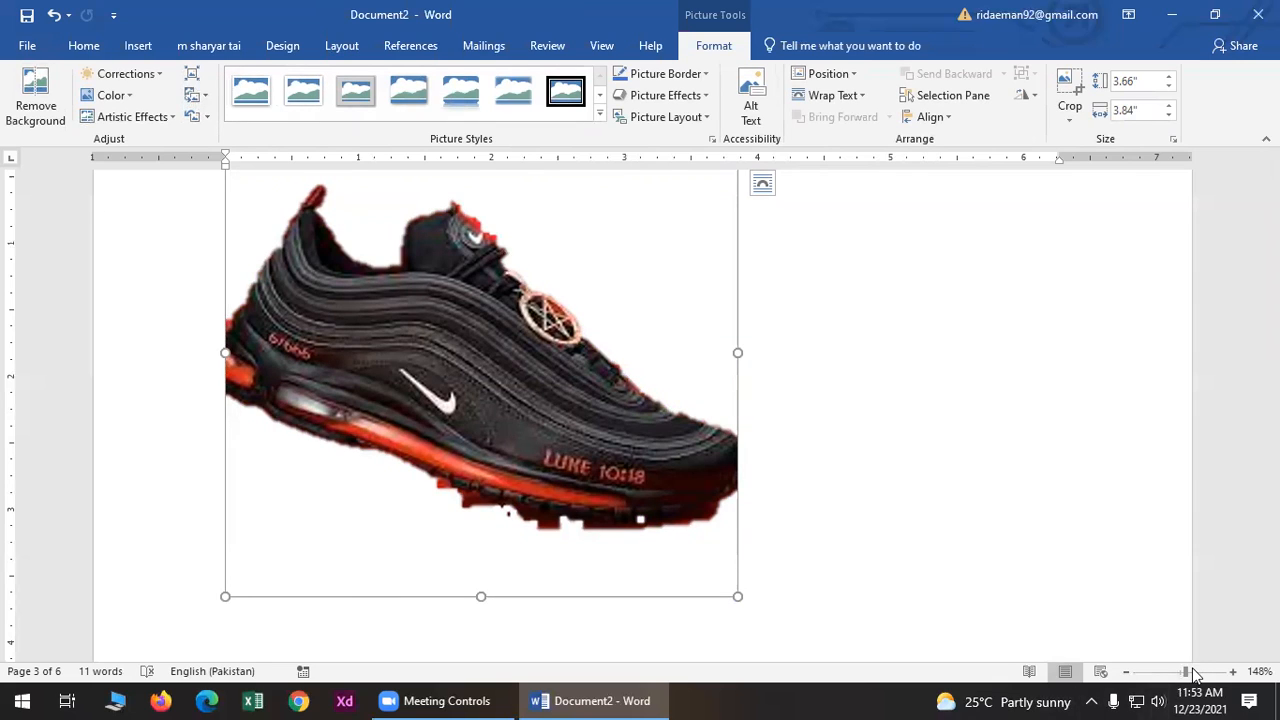
- Return the zoom to 100% and select the shoe picture
left_click_drag(1188, 672, 1180, 672)
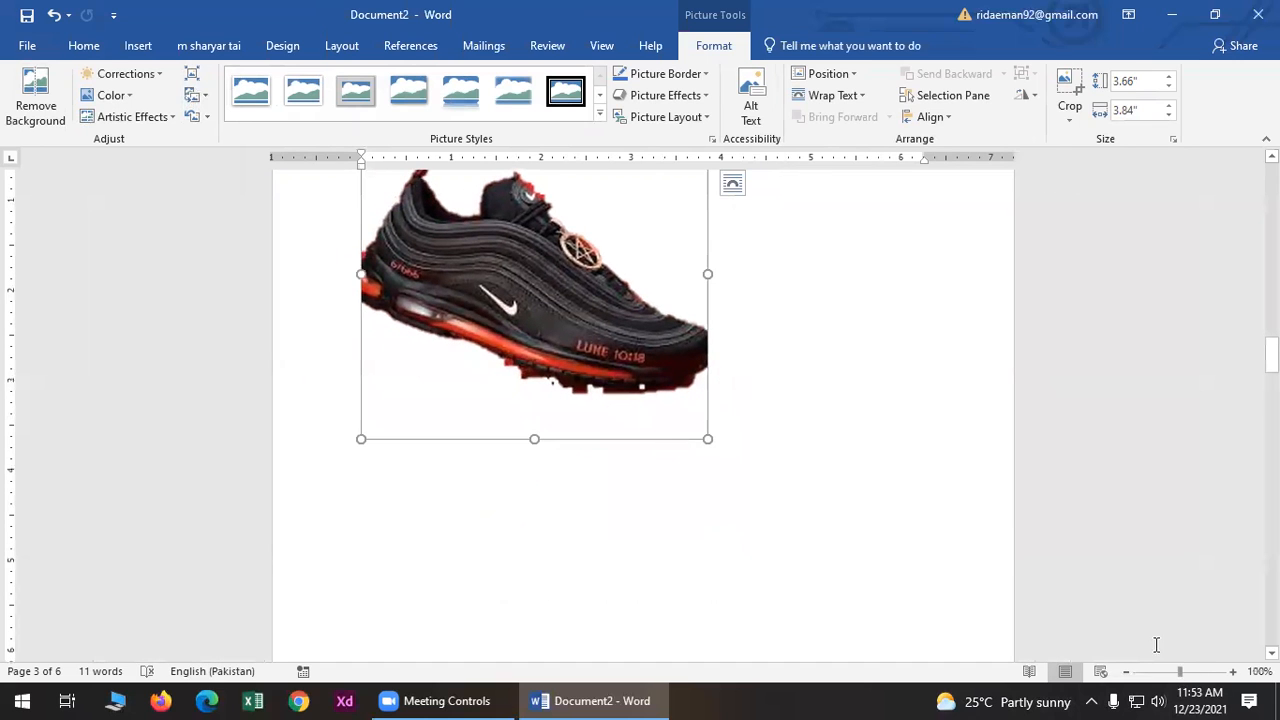
left_click(899, 446)
right_click(702, 544)
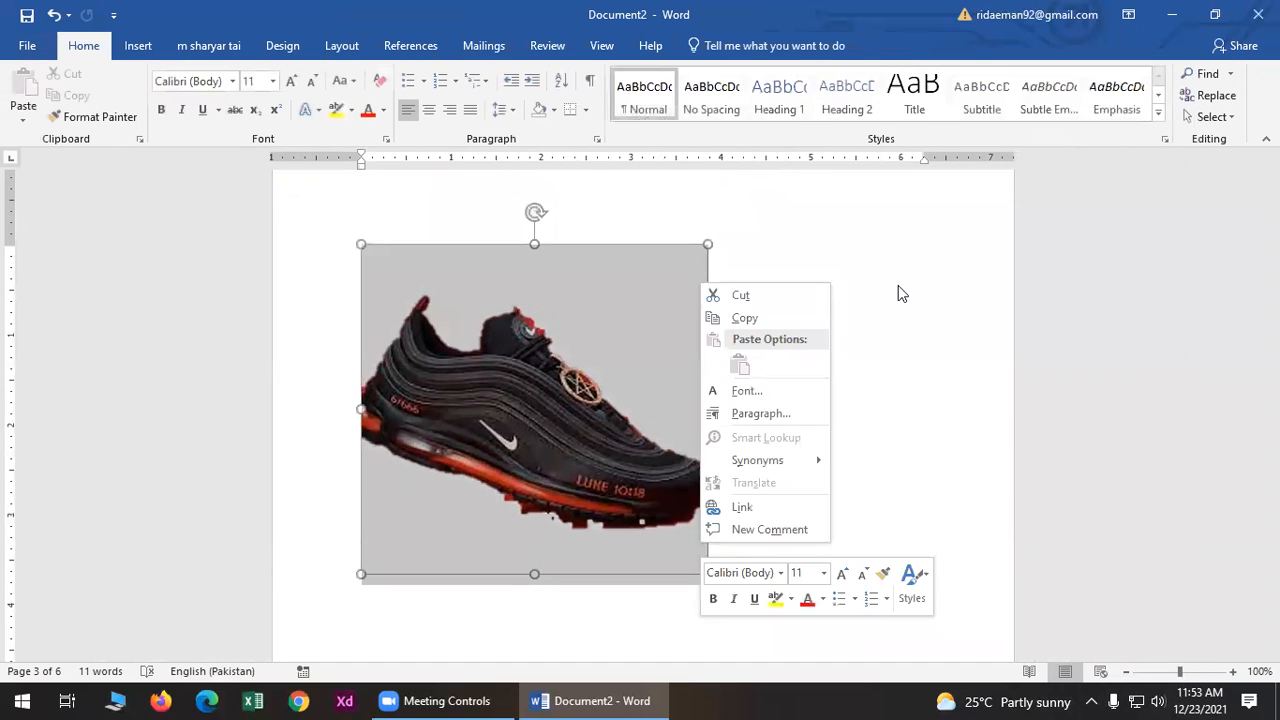
key("Escape")
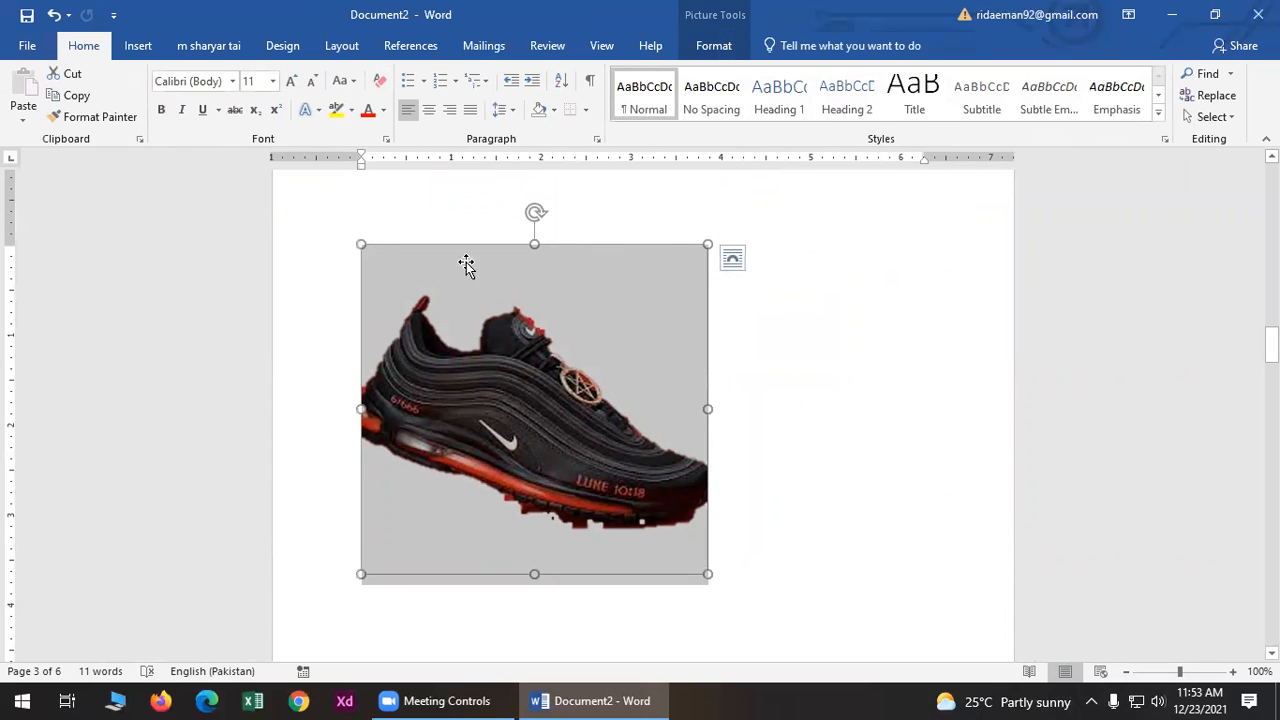
- Browse the shoe picture's Color options without changing anything, then delete the picture
left_click(524, 262)
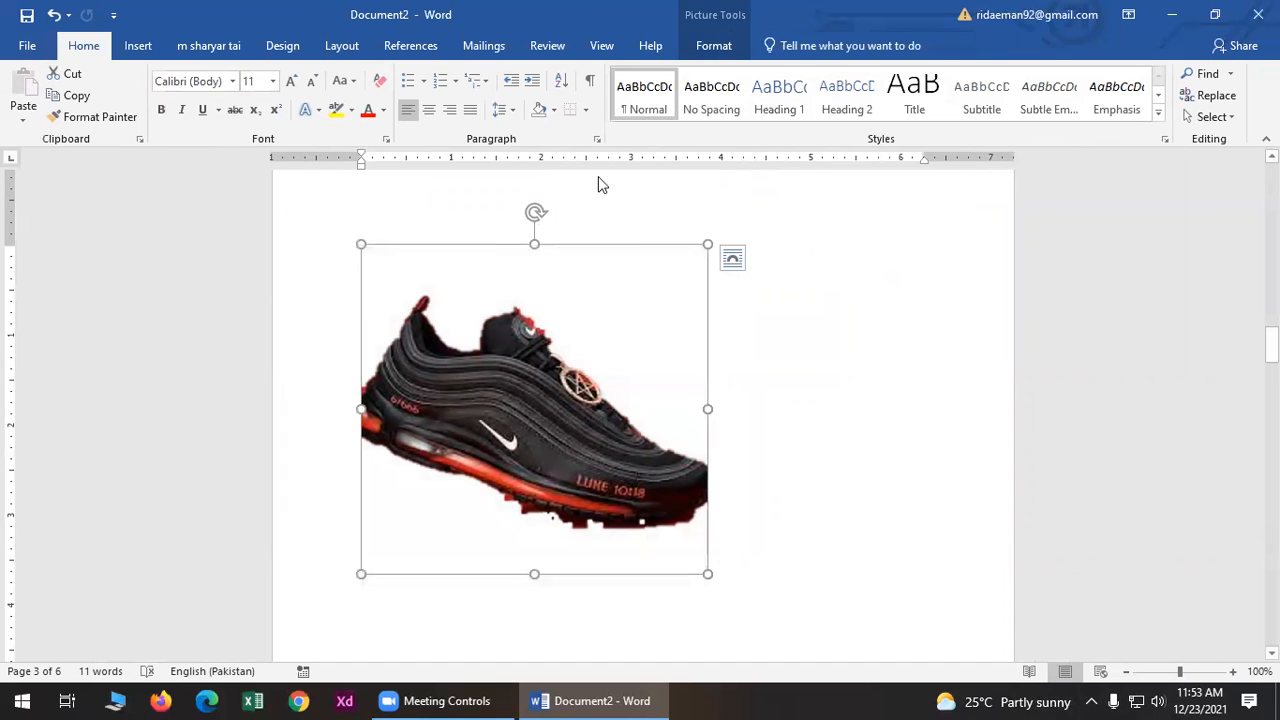
left_click(716, 47)
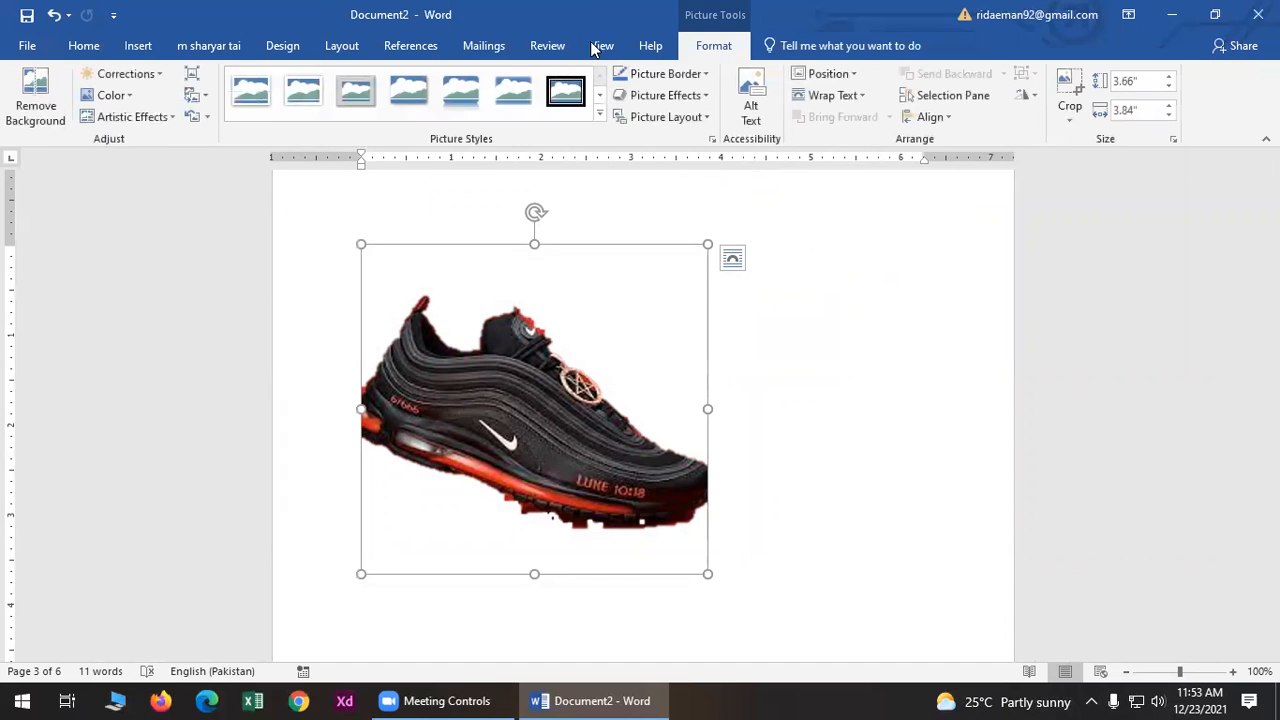
left_click(112, 97)
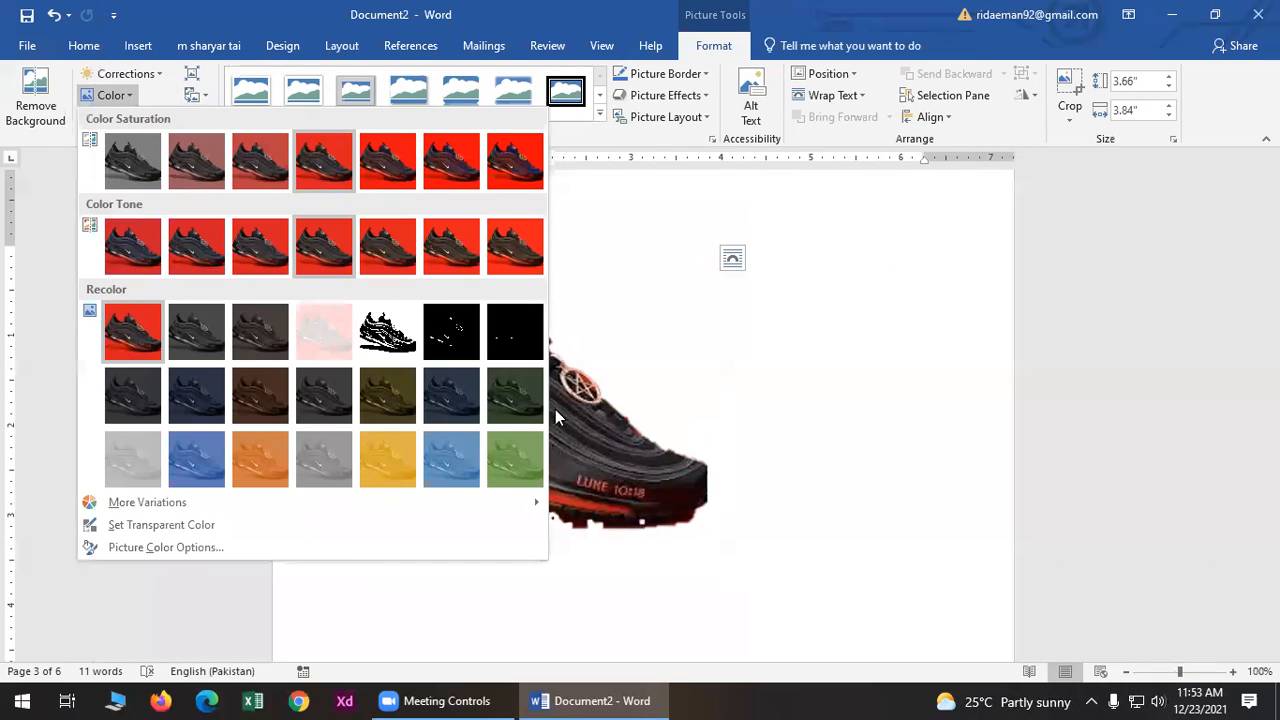
left_click(313, 246)
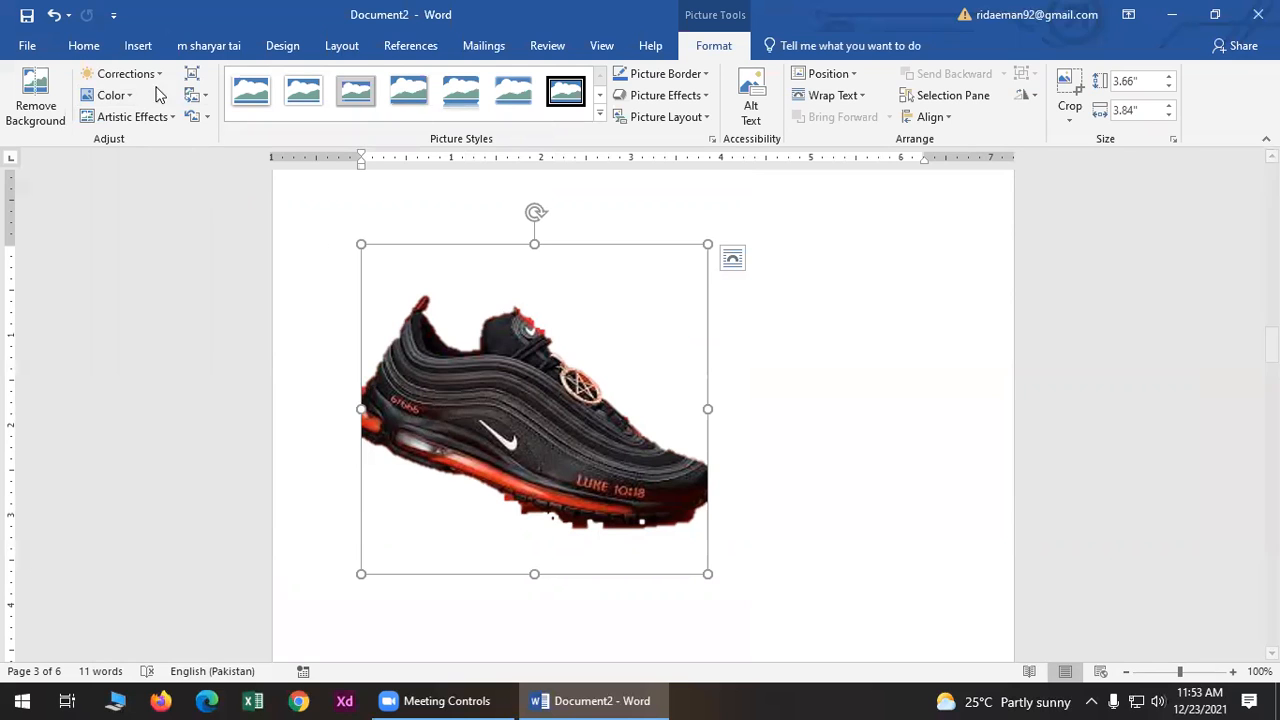
left_click(106, 95)
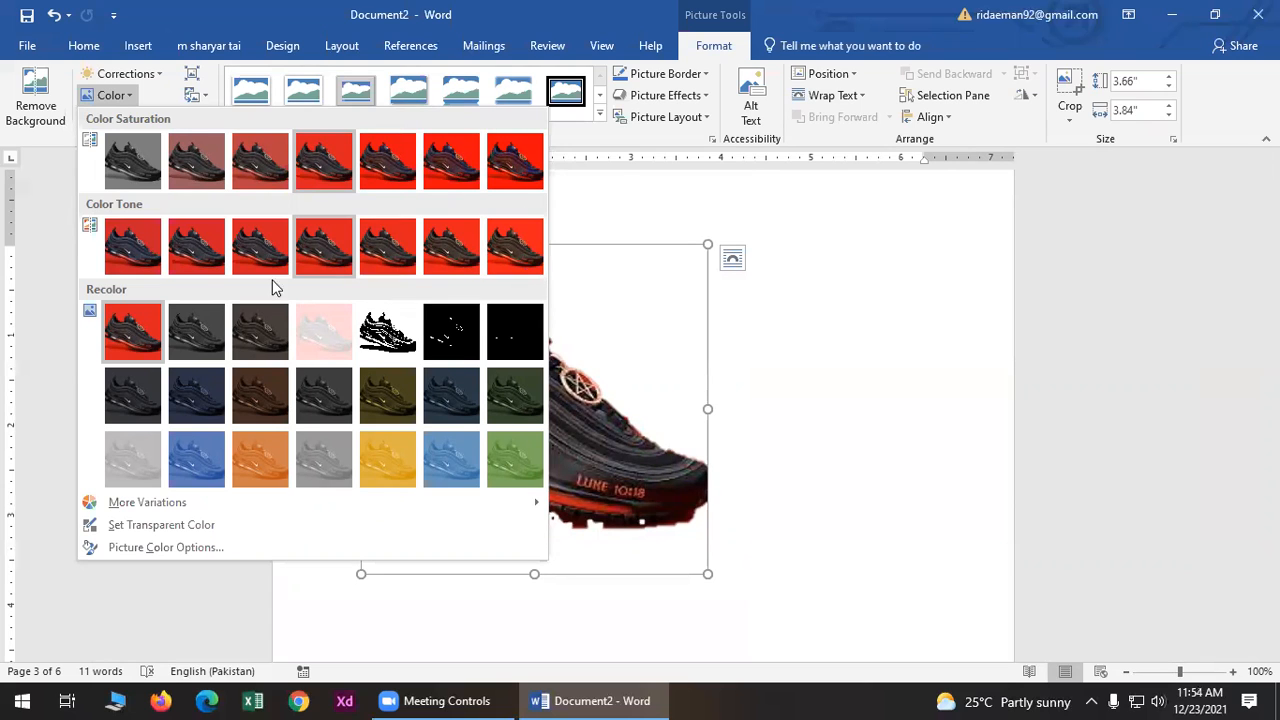
left_click(874, 265)
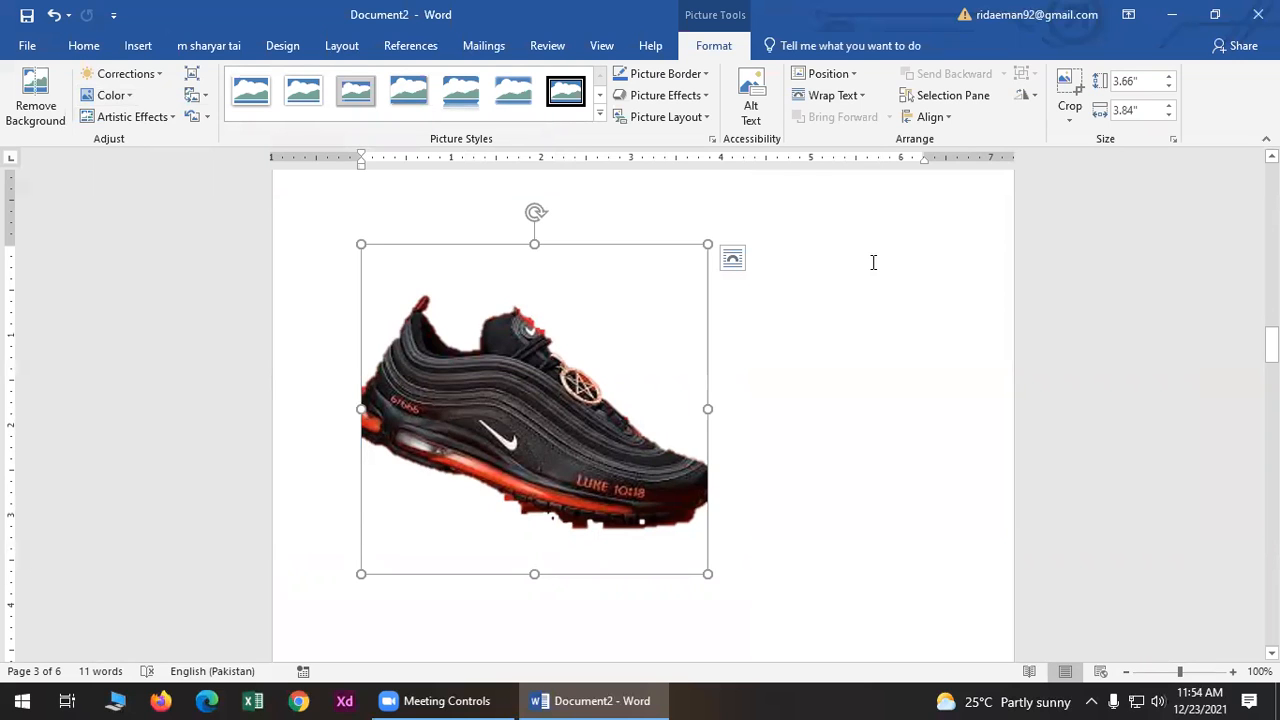
key("Delete")
- Insert the water bottle picture 2.jpg and enlarge it to 3.67 inches square
left_click(135, 46)
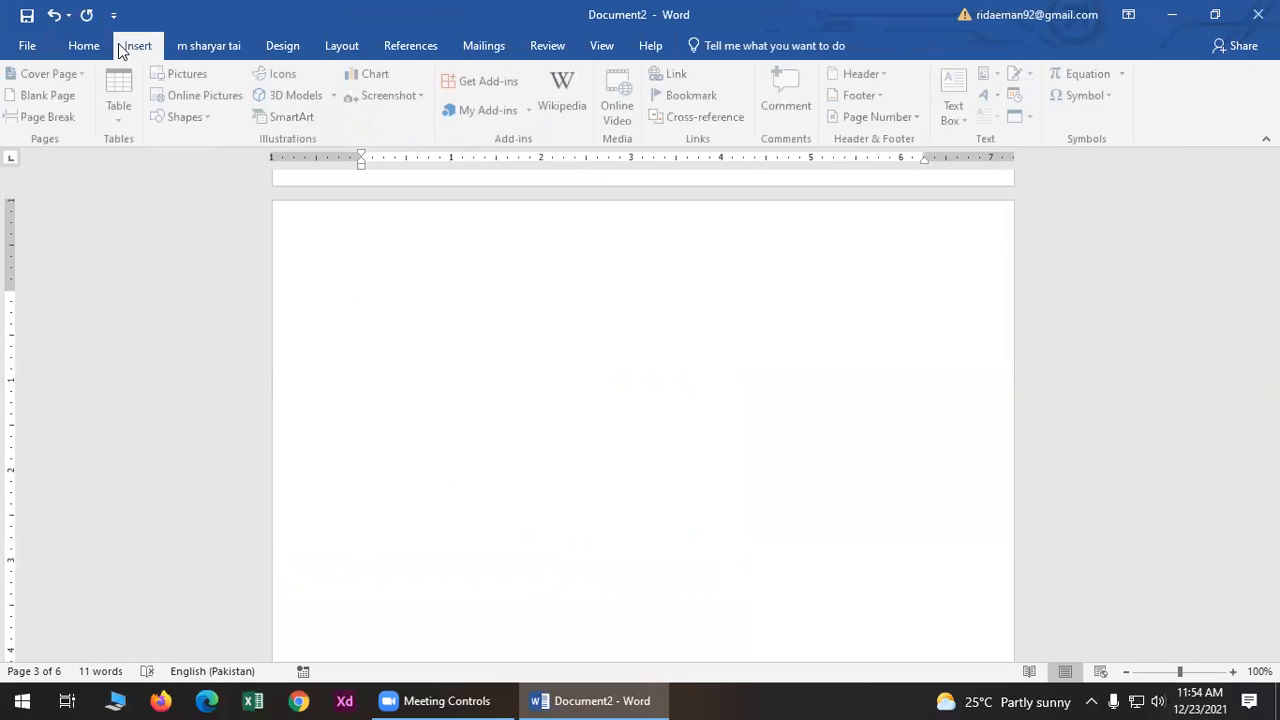
left_click(180, 75)
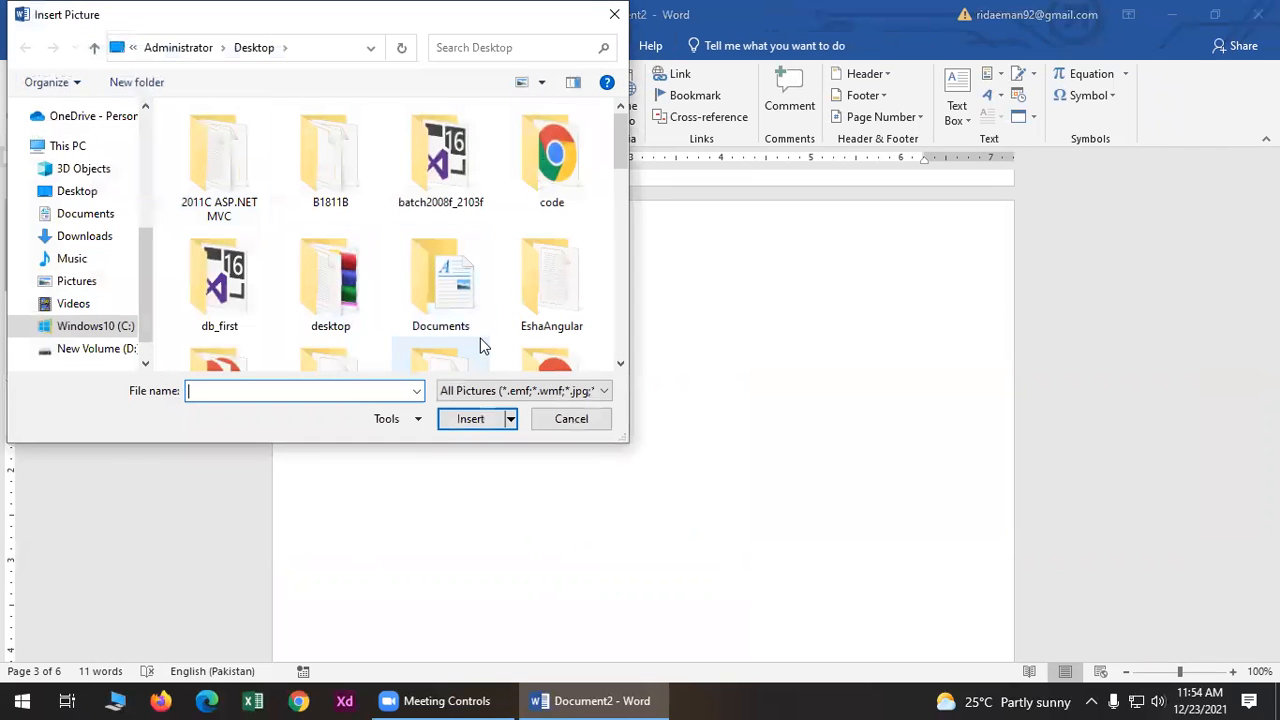
left_click_drag(622, 137, 613, 291)
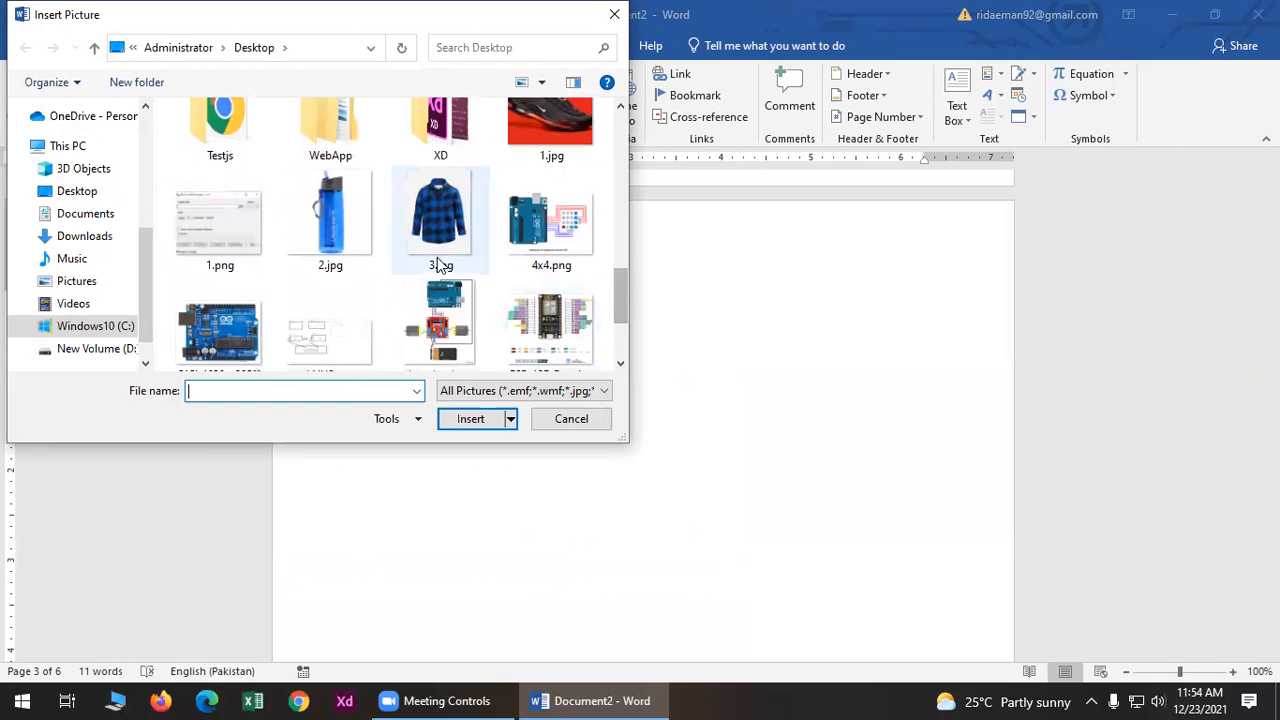
left_click(332, 212)
left_click(471, 420)
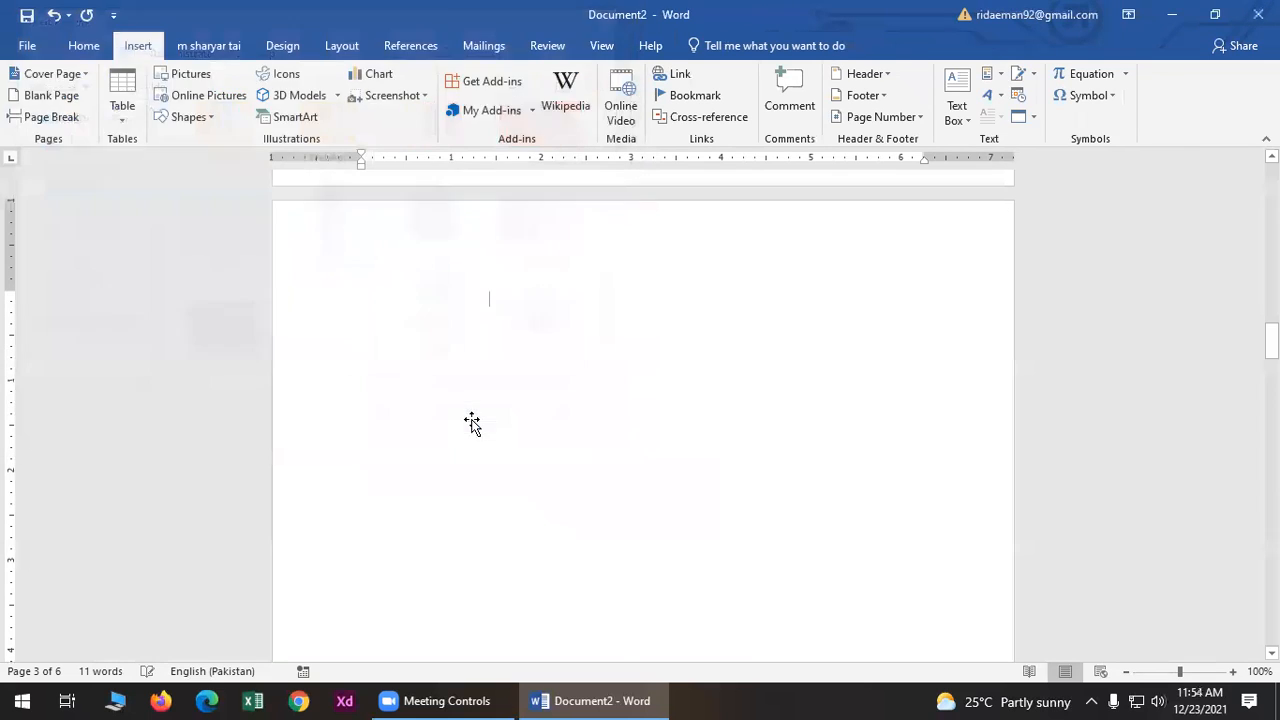
left_click_drag(570, 504, 660, 618)
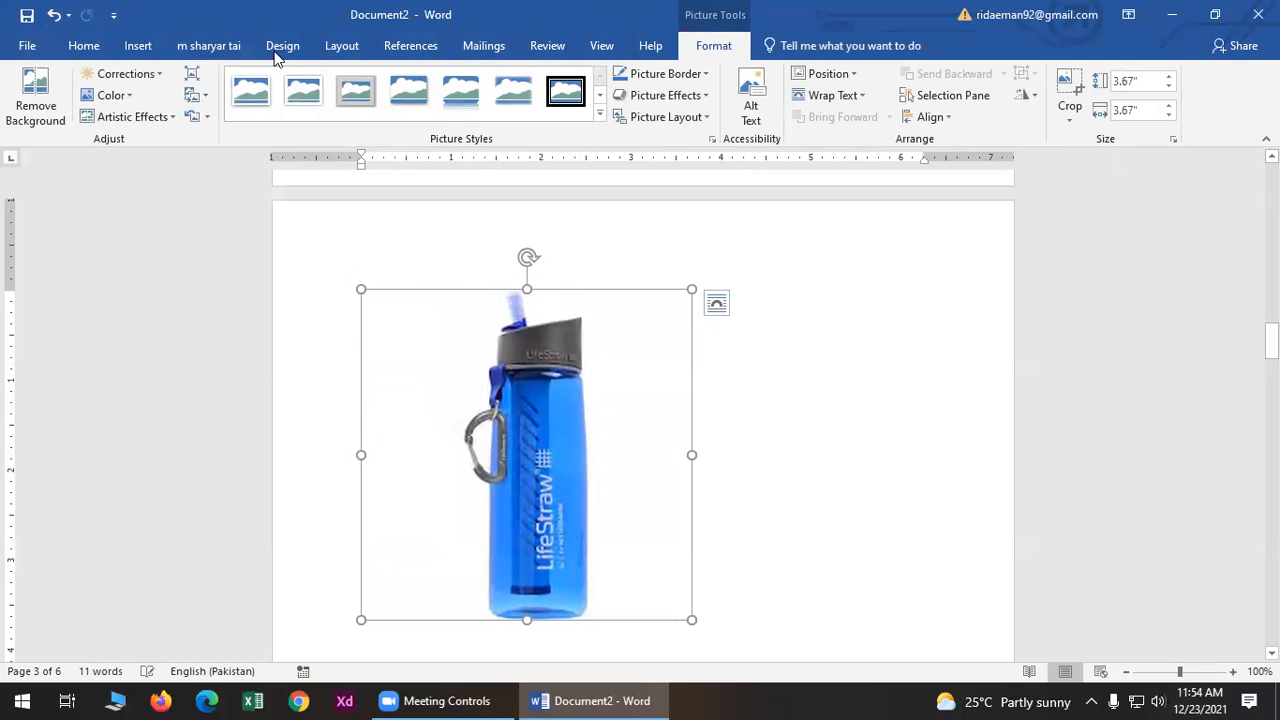
- Set the bottle picture's brightness and contrast to -40% using Corrections
left_click(123, 76)
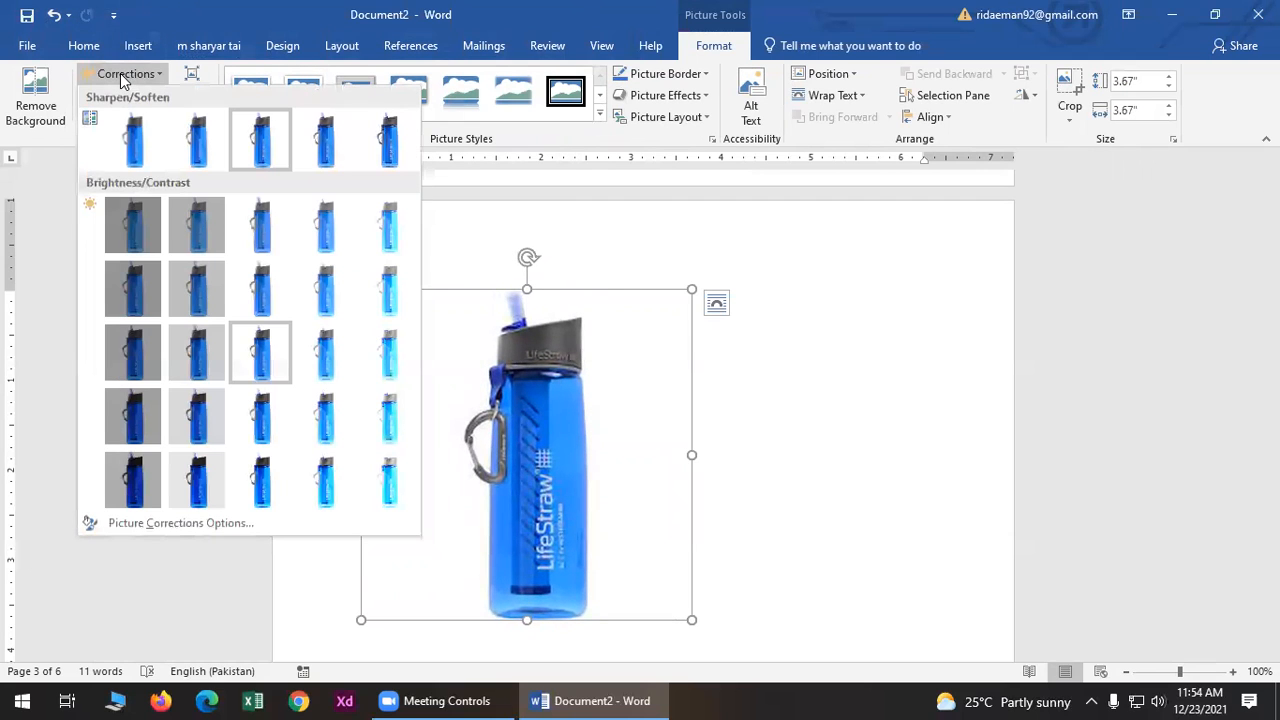
left_click(390, 287)
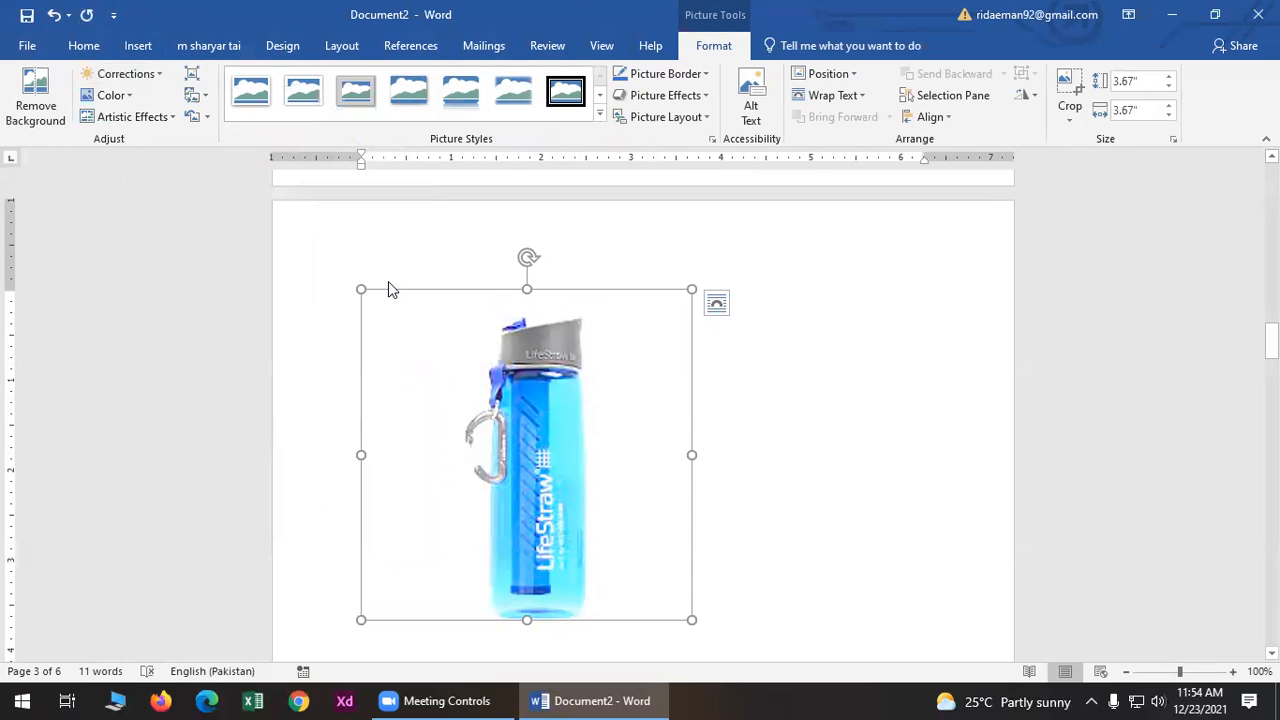
left_click(122, 75)
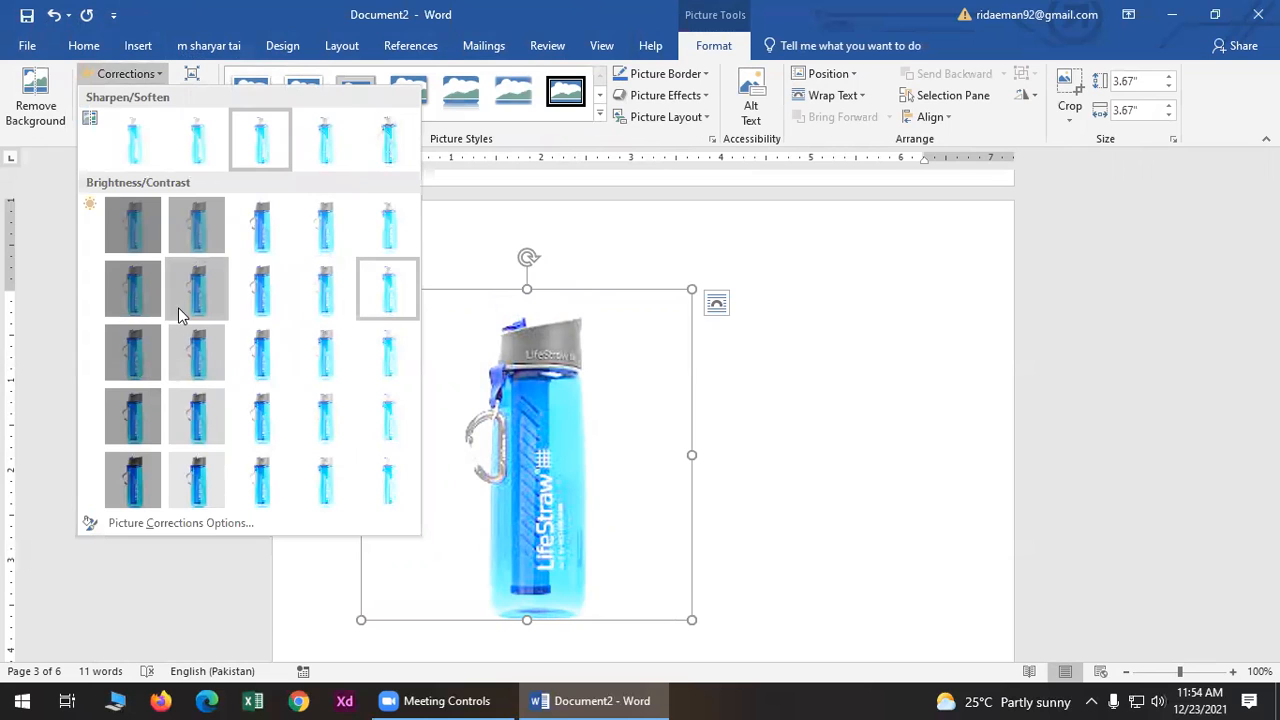
left_click(146, 362)
left_click(749, 494)
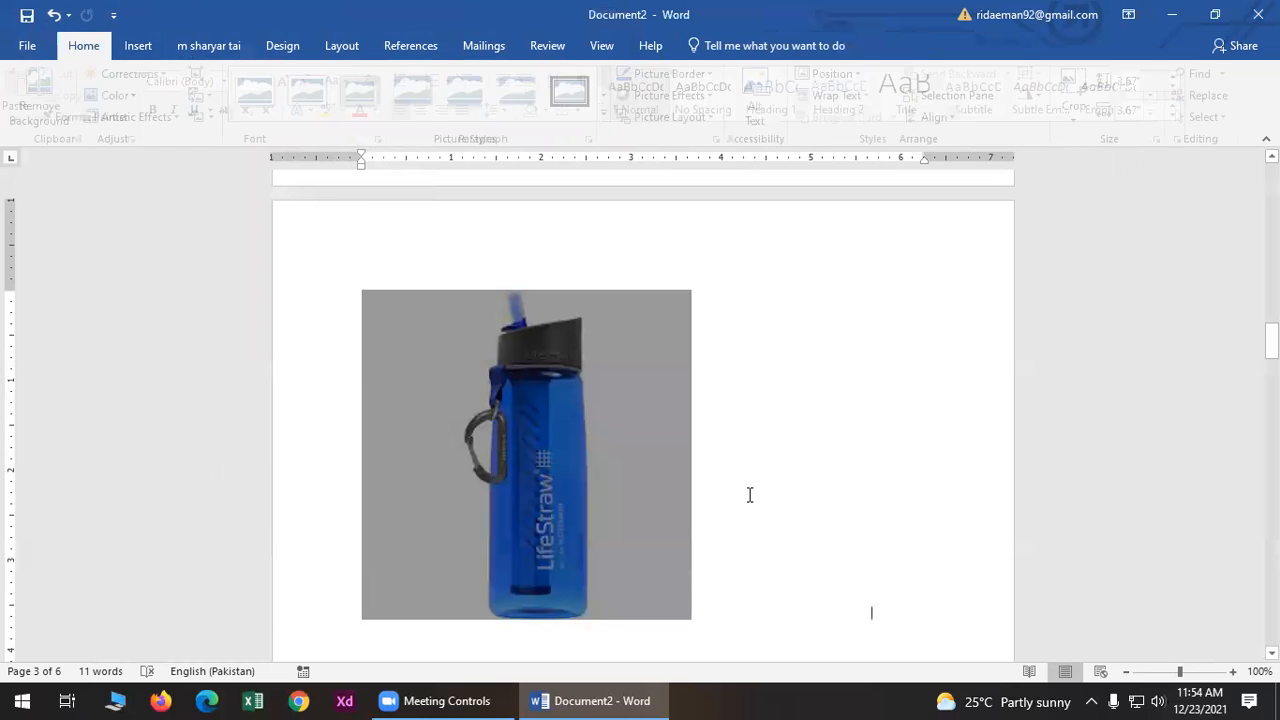
left_click(543, 413)
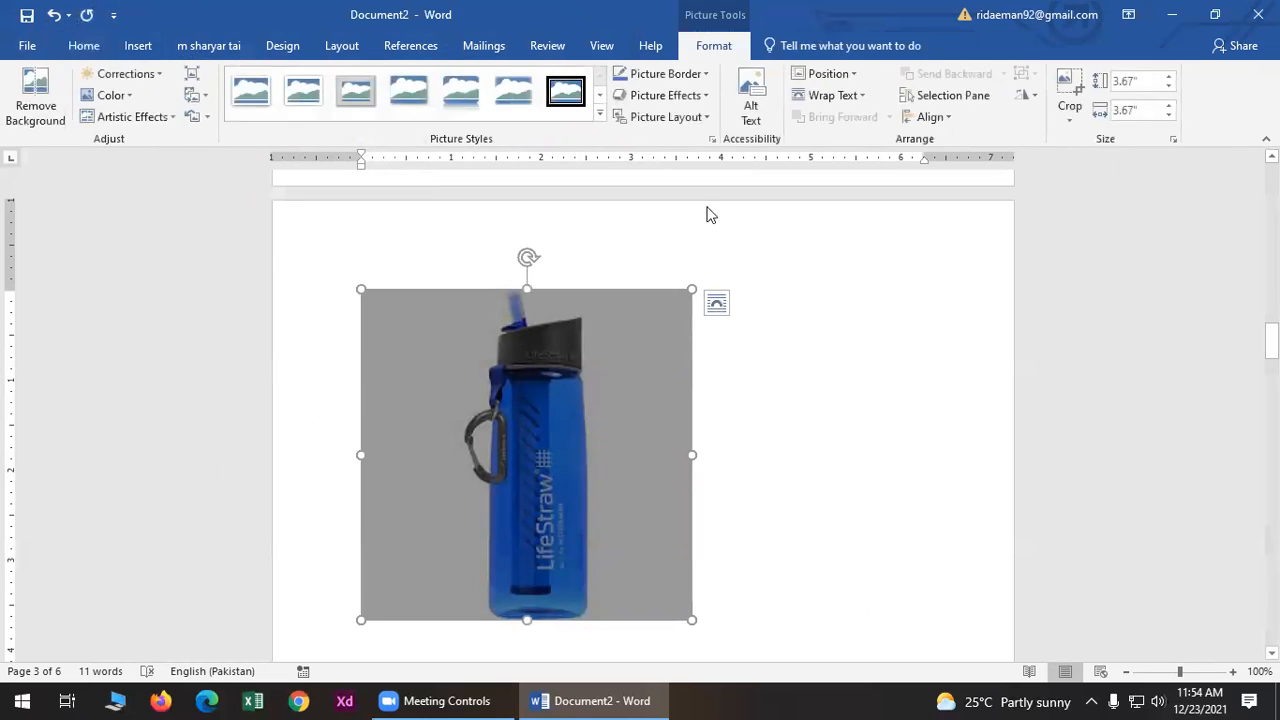
left_click(120, 73)
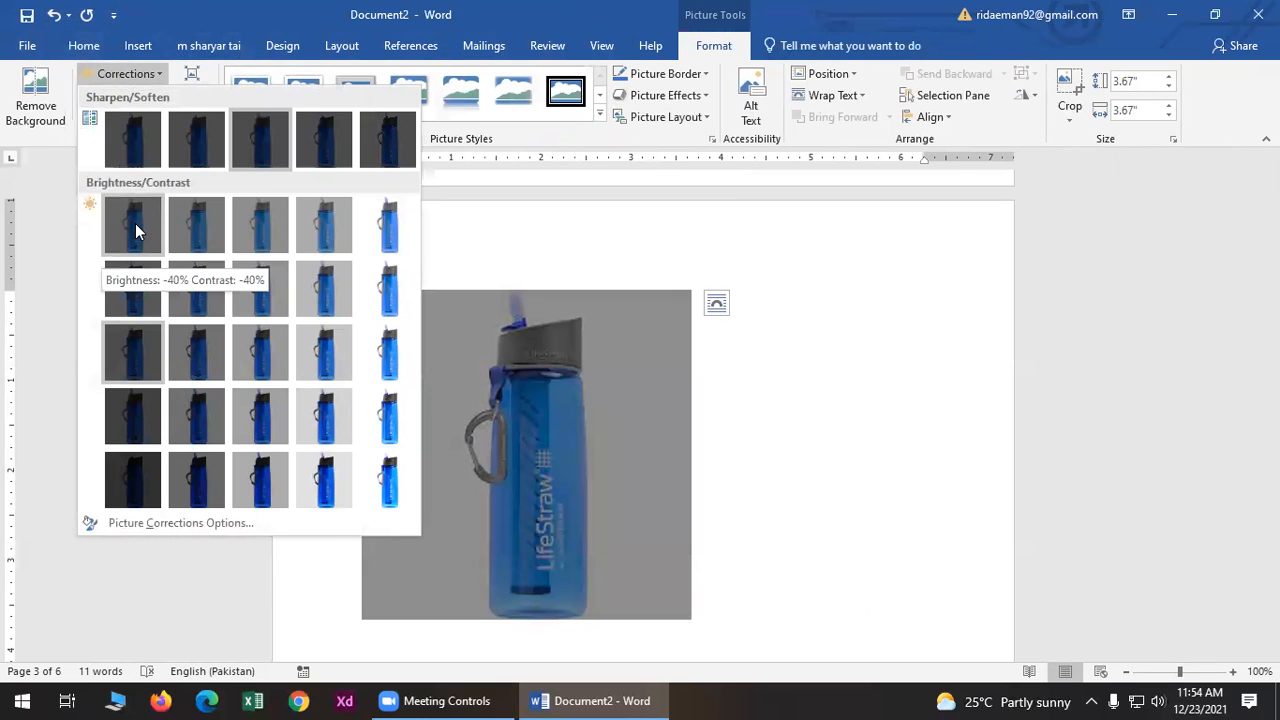
left_click(135, 228)
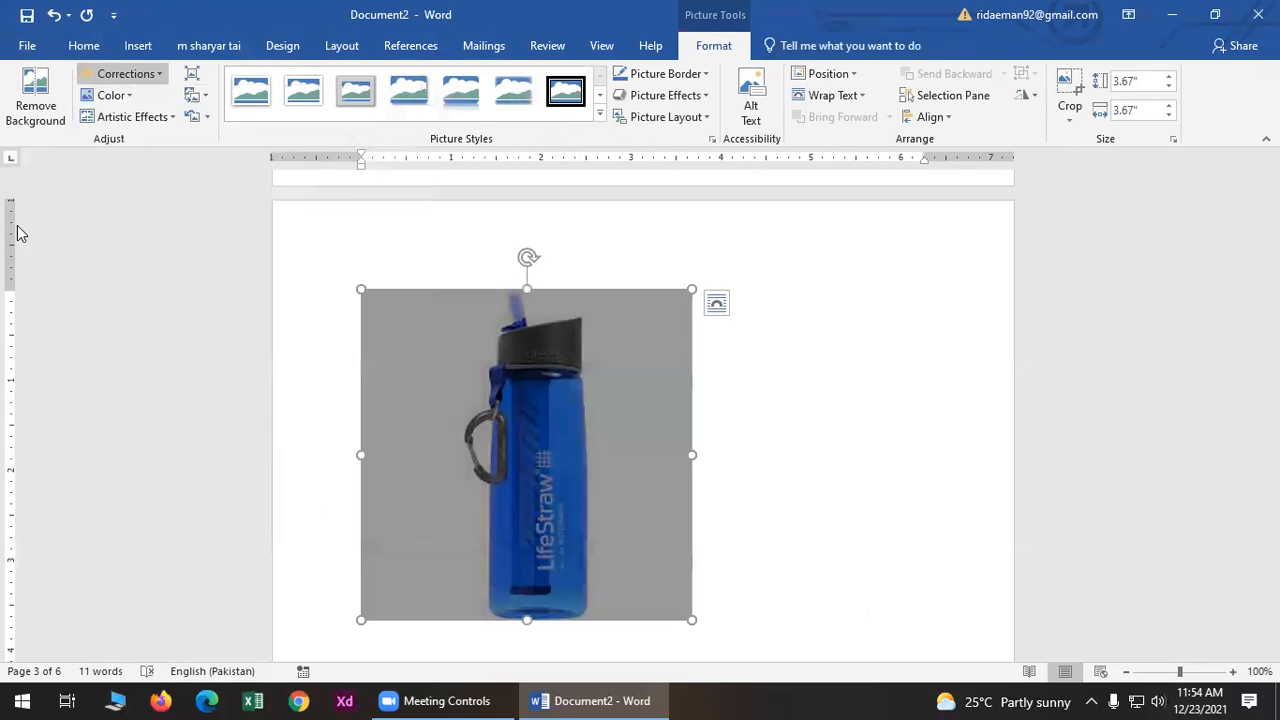
- Recolor the bottle picture with an orange tint
left_click(125, 95)
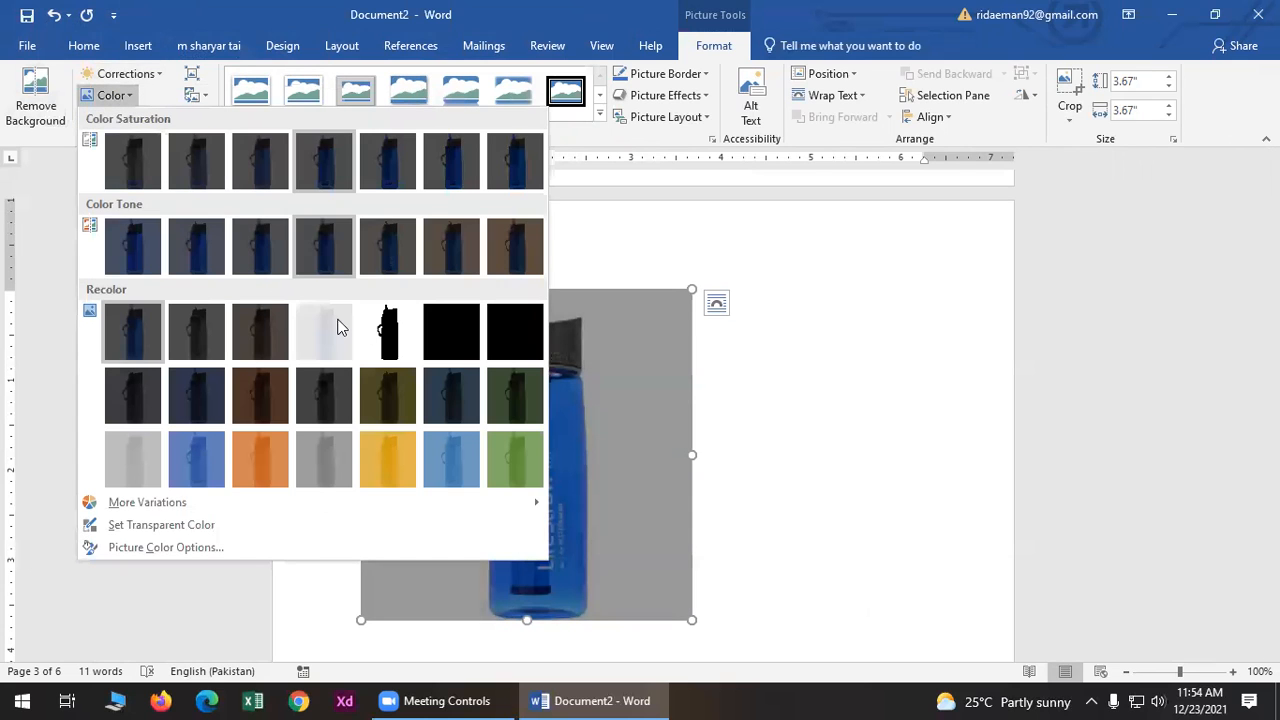
key("Escape")
left_click(766, 409)
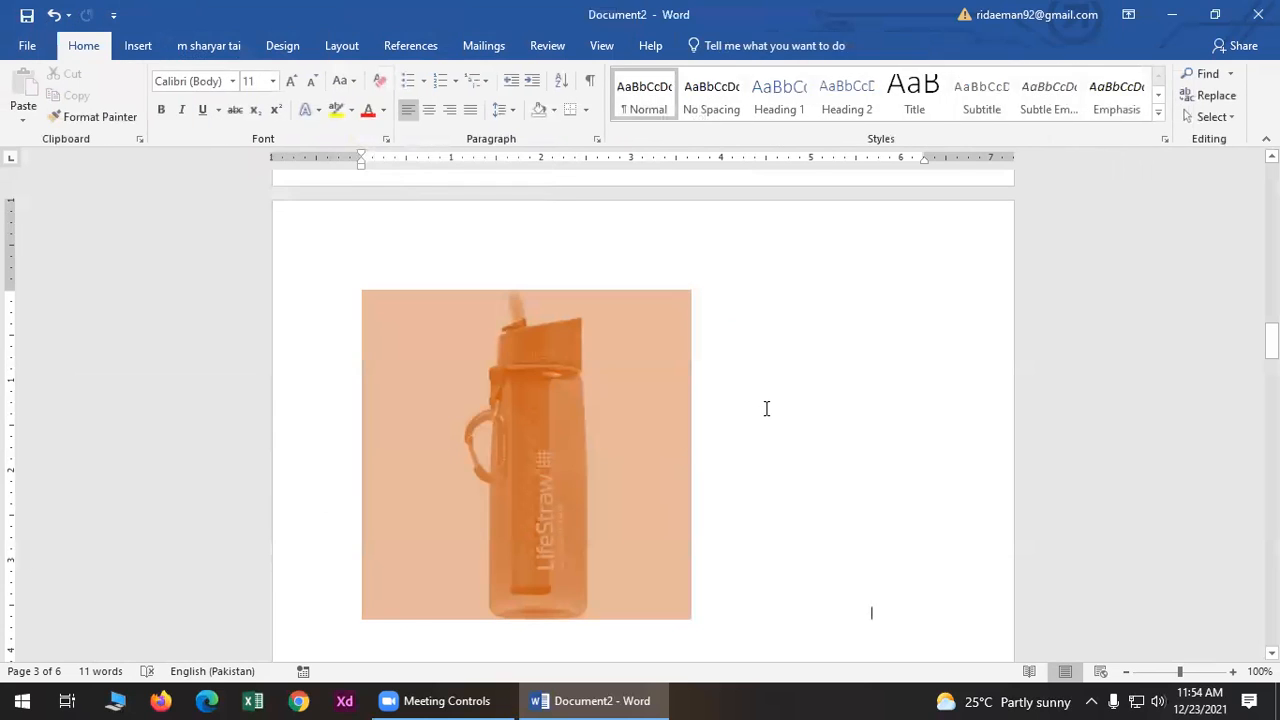
left_click(627, 378)
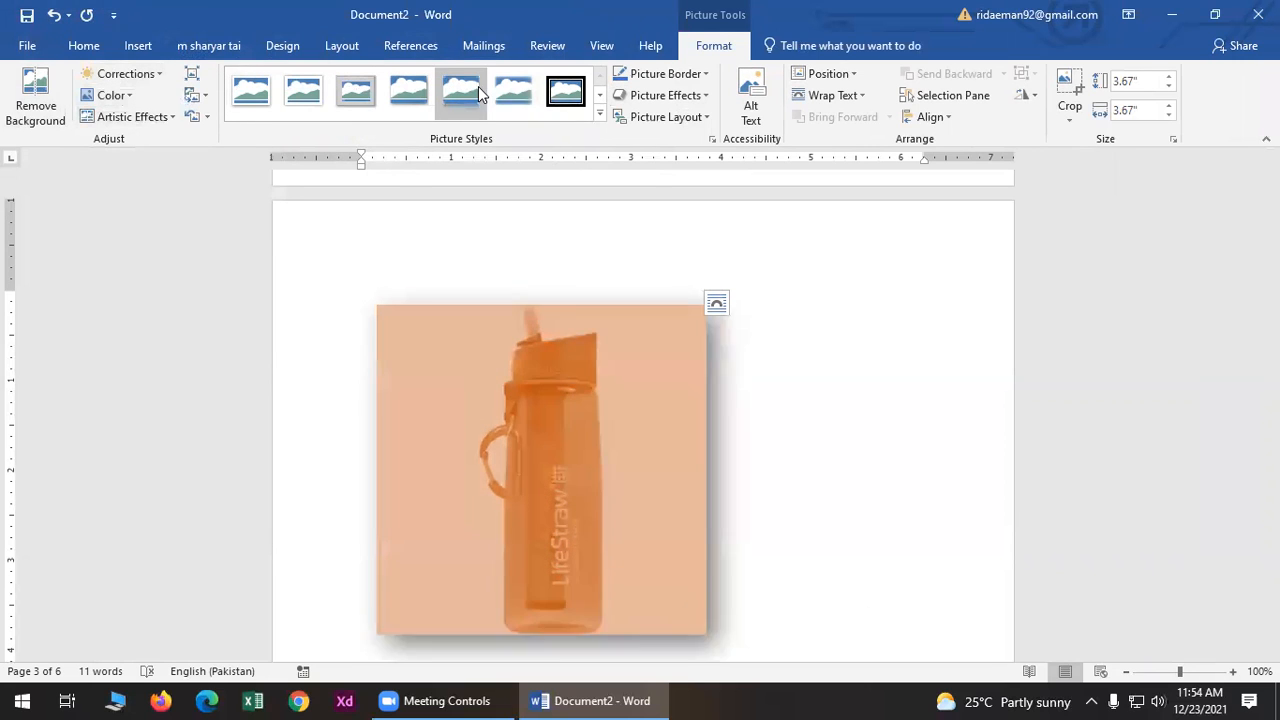
- Apply the rounded-rectangle picture style and a Light Blue border to the bottle picture
left_click(599, 112)
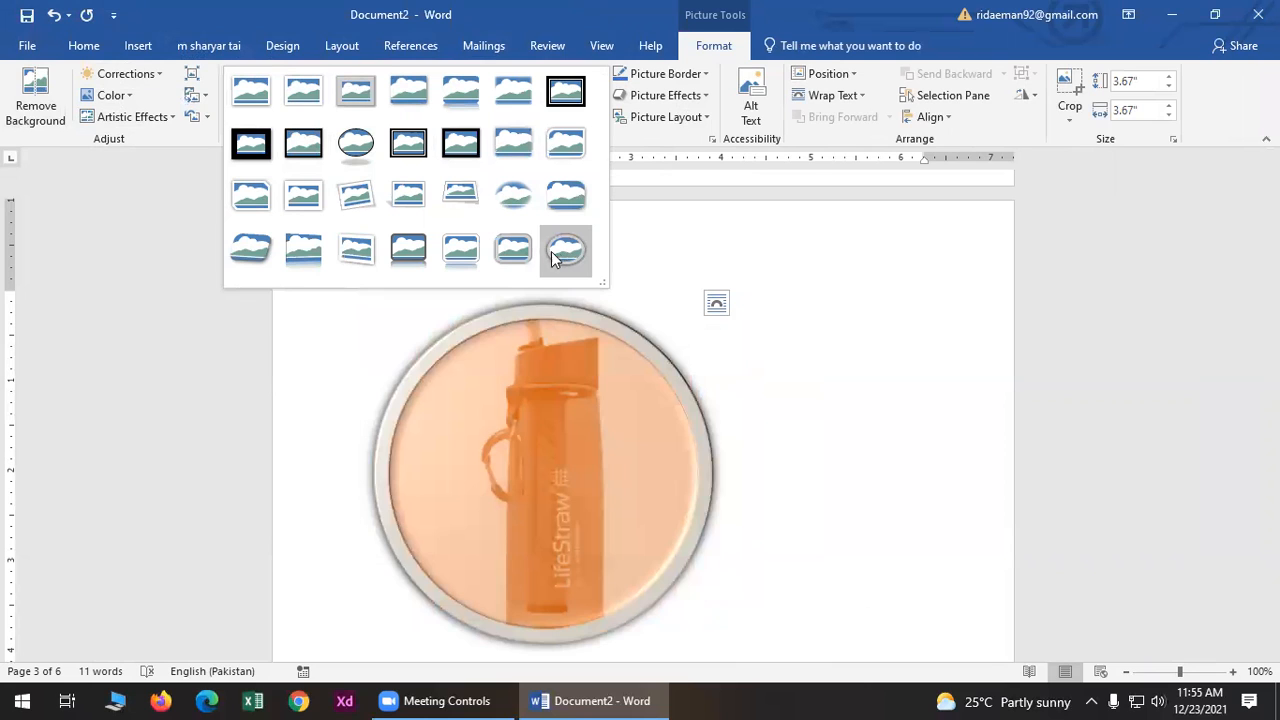
left_click(514, 252)
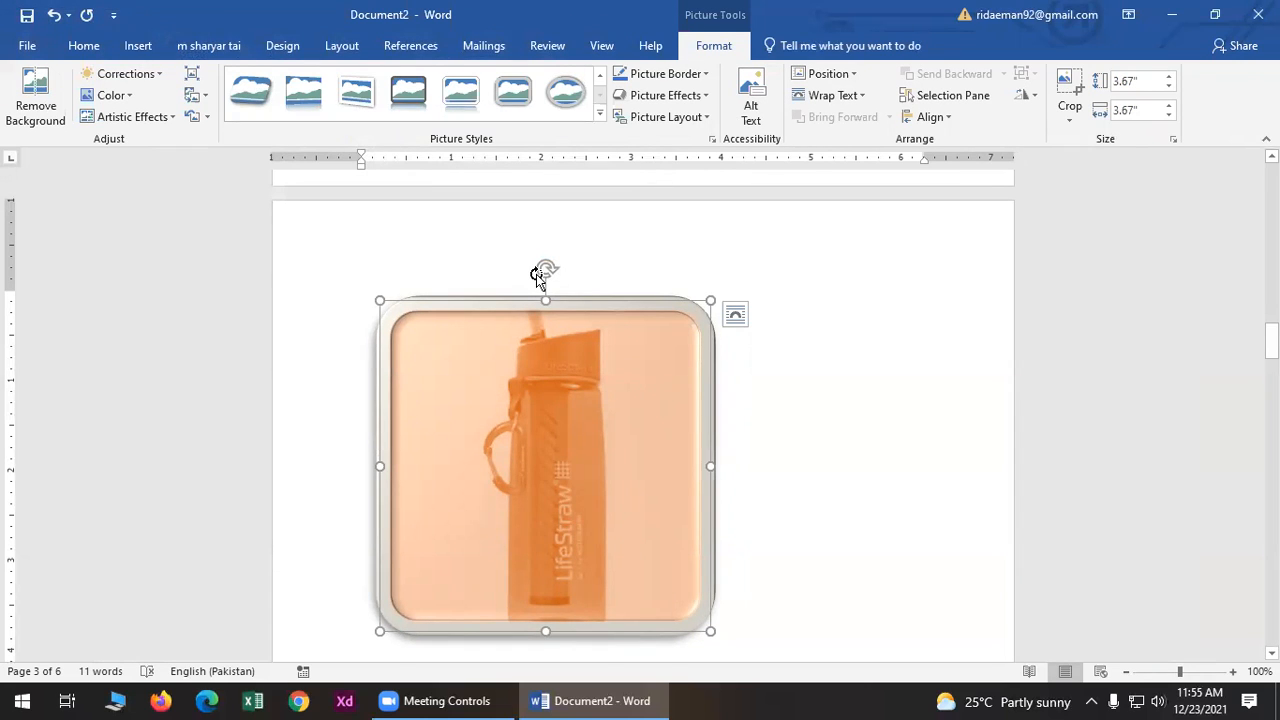
left_click(666, 76)
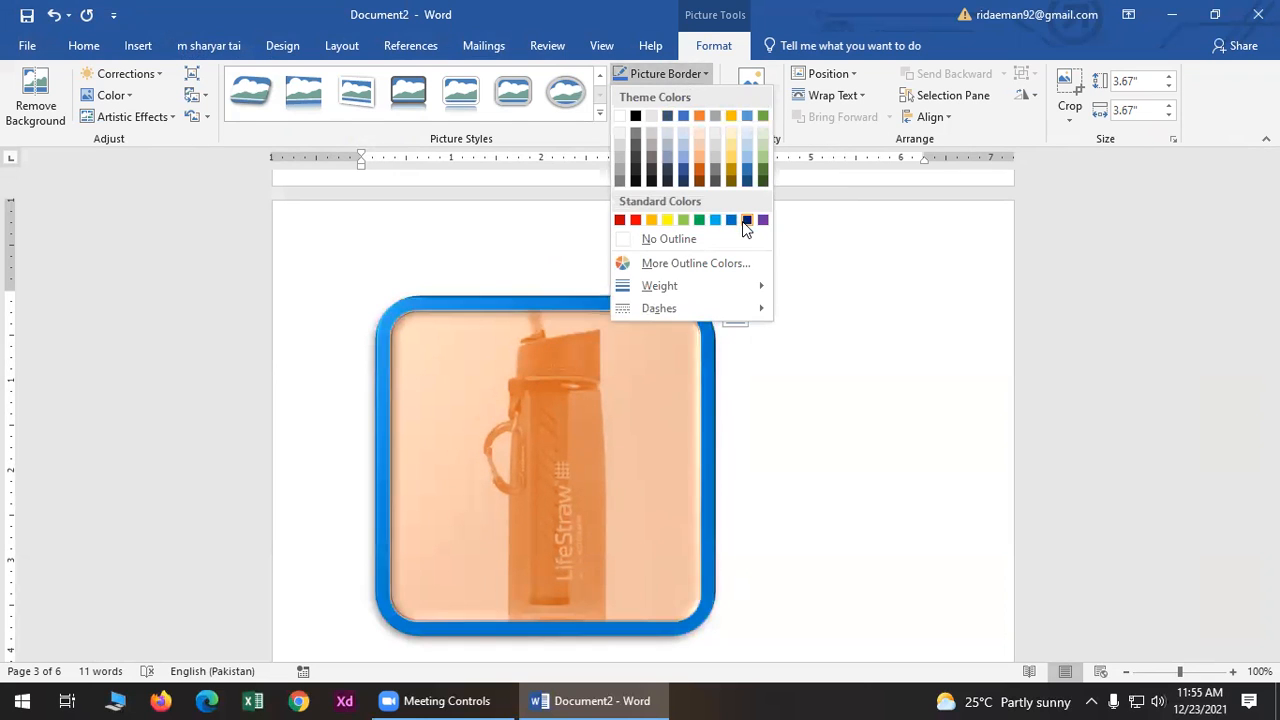
left_click(715, 220)
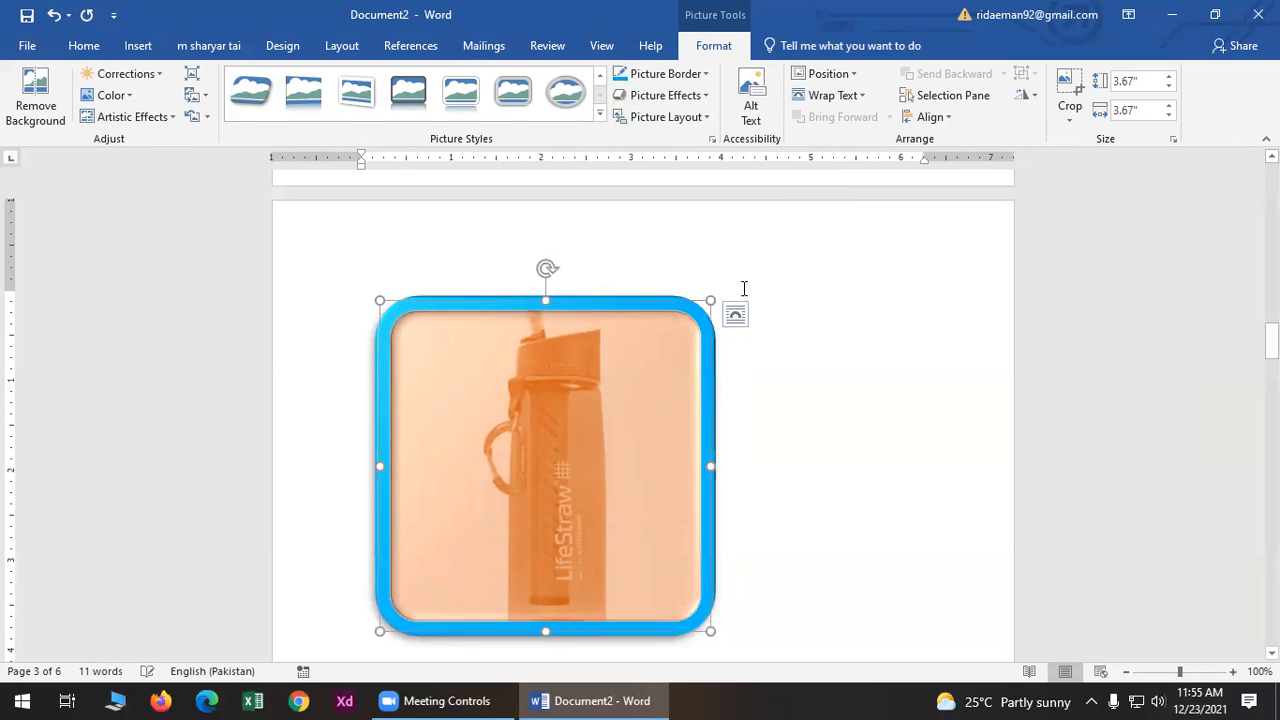
- Add a Perspective shadow and a Tight Reflection: Touching to the bottle picture
left_click(680, 103)
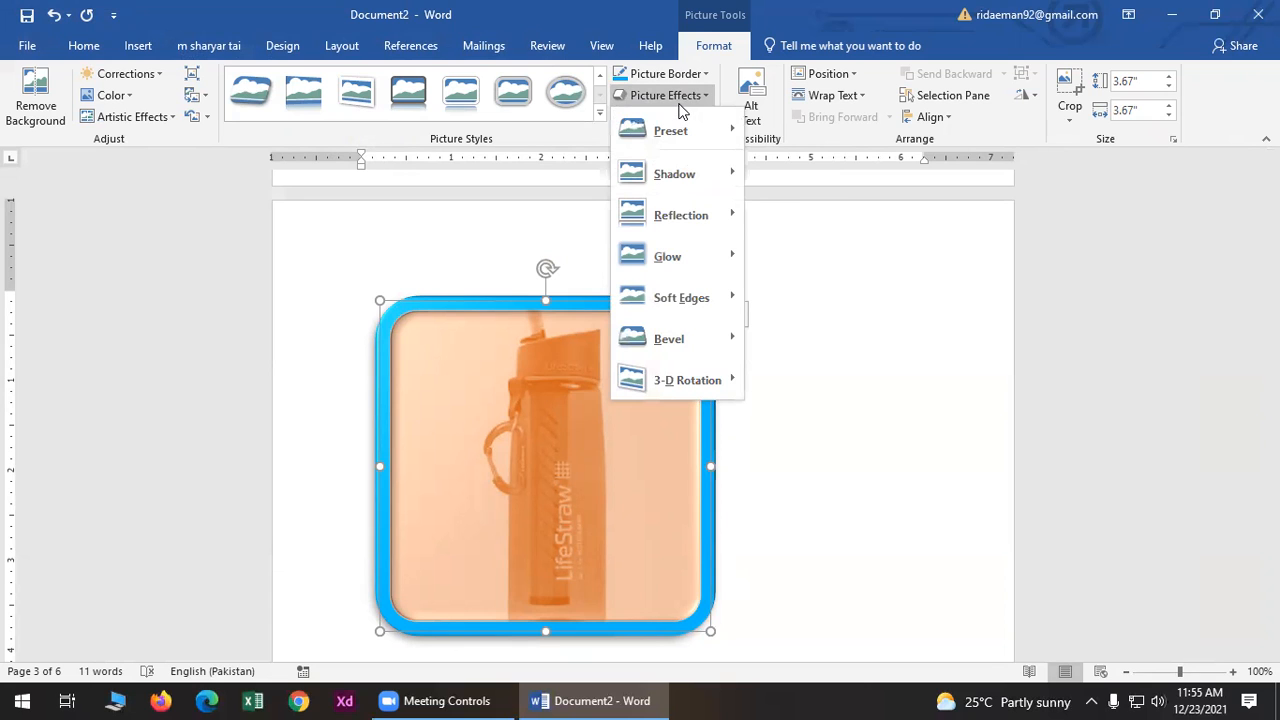
mouse_move(680, 176)
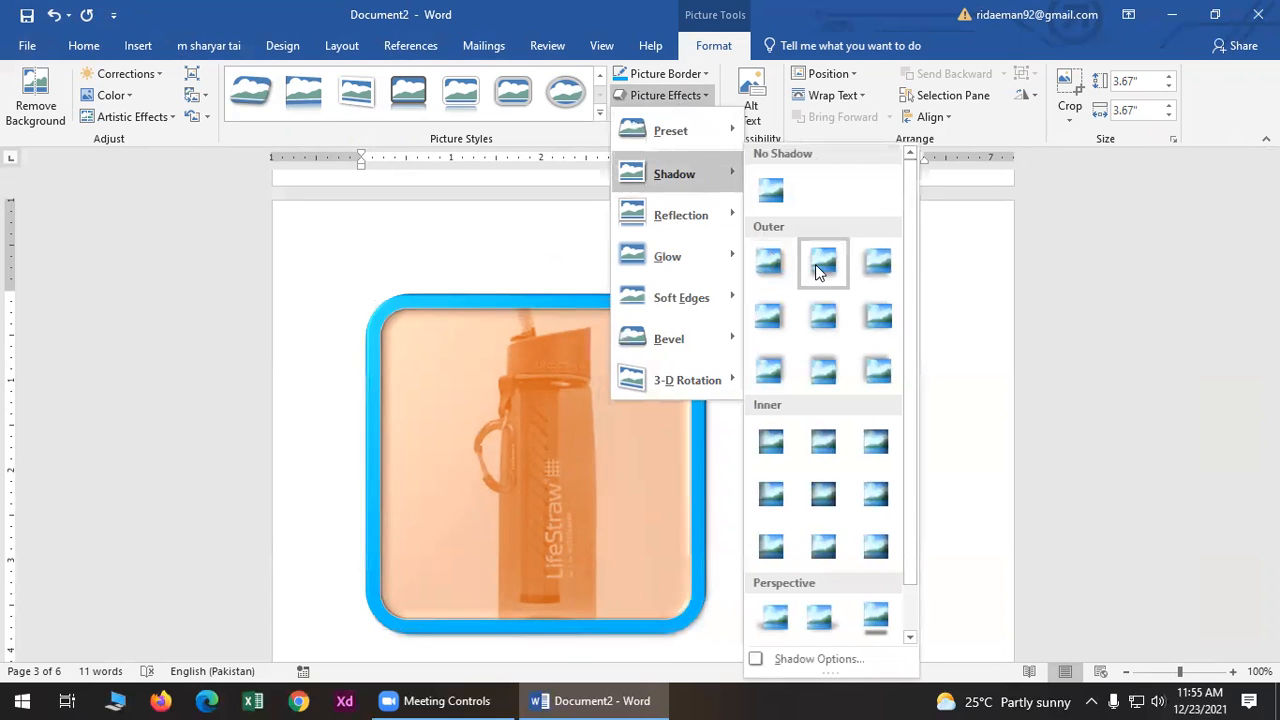
left_click(819, 613)
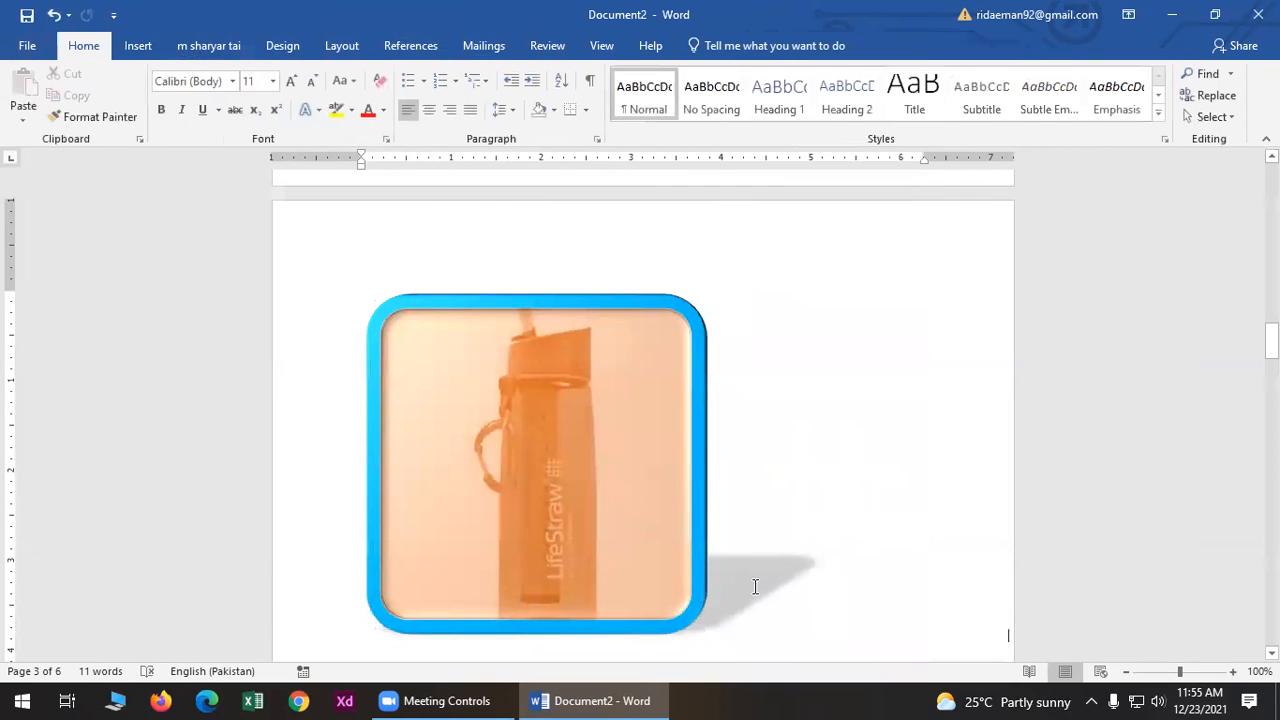
left_click(600, 466)
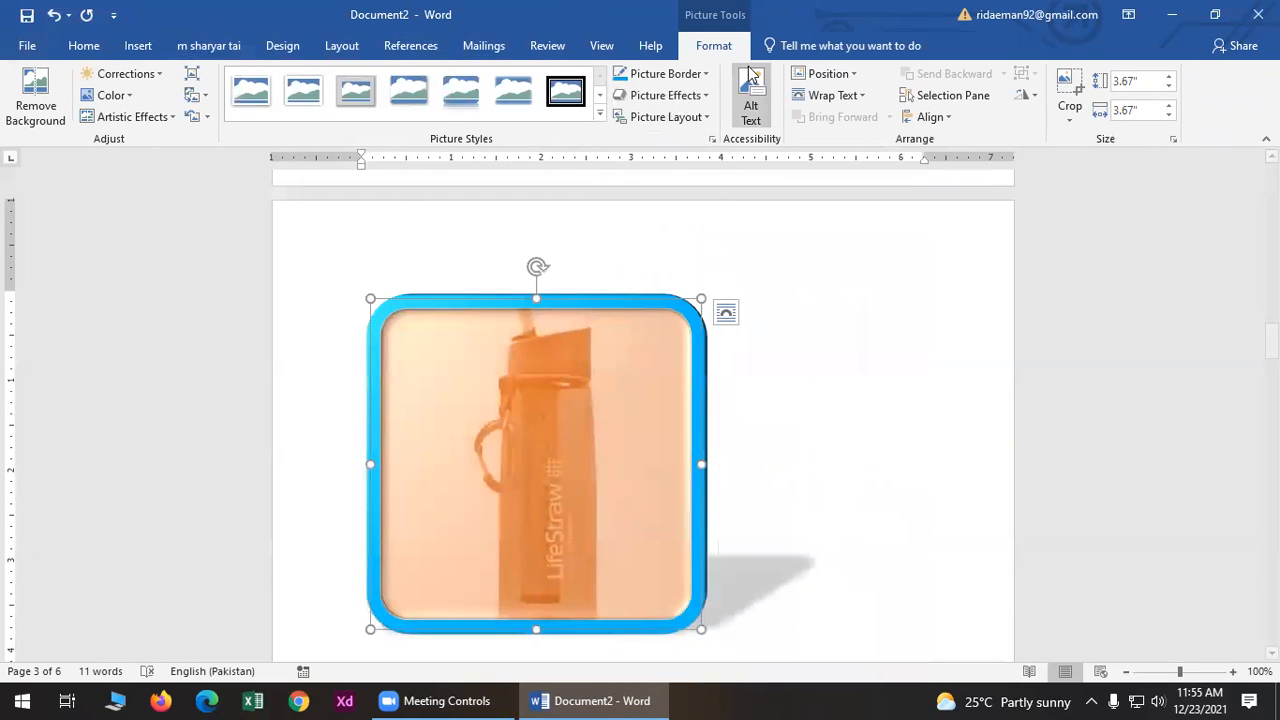
left_click(643, 97)
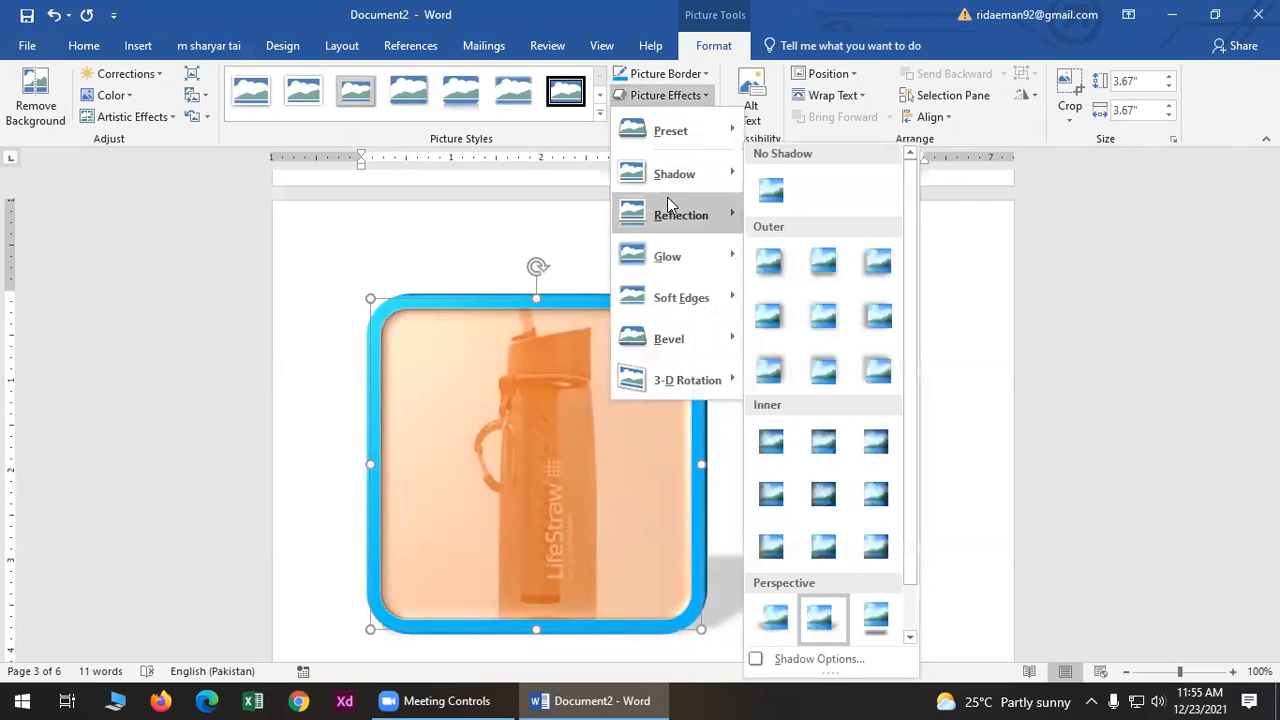
mouse_move(685, 215)
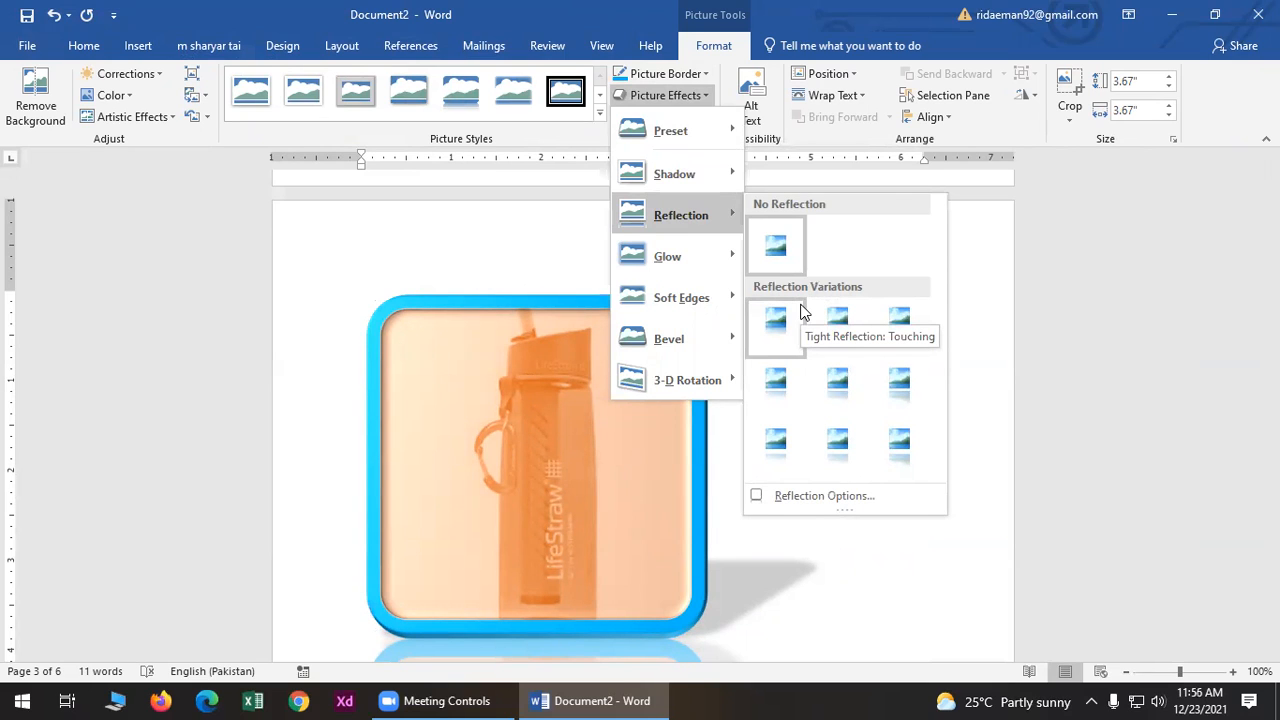
left_click(888, 445)
scroll(851, 328, "down", 5)
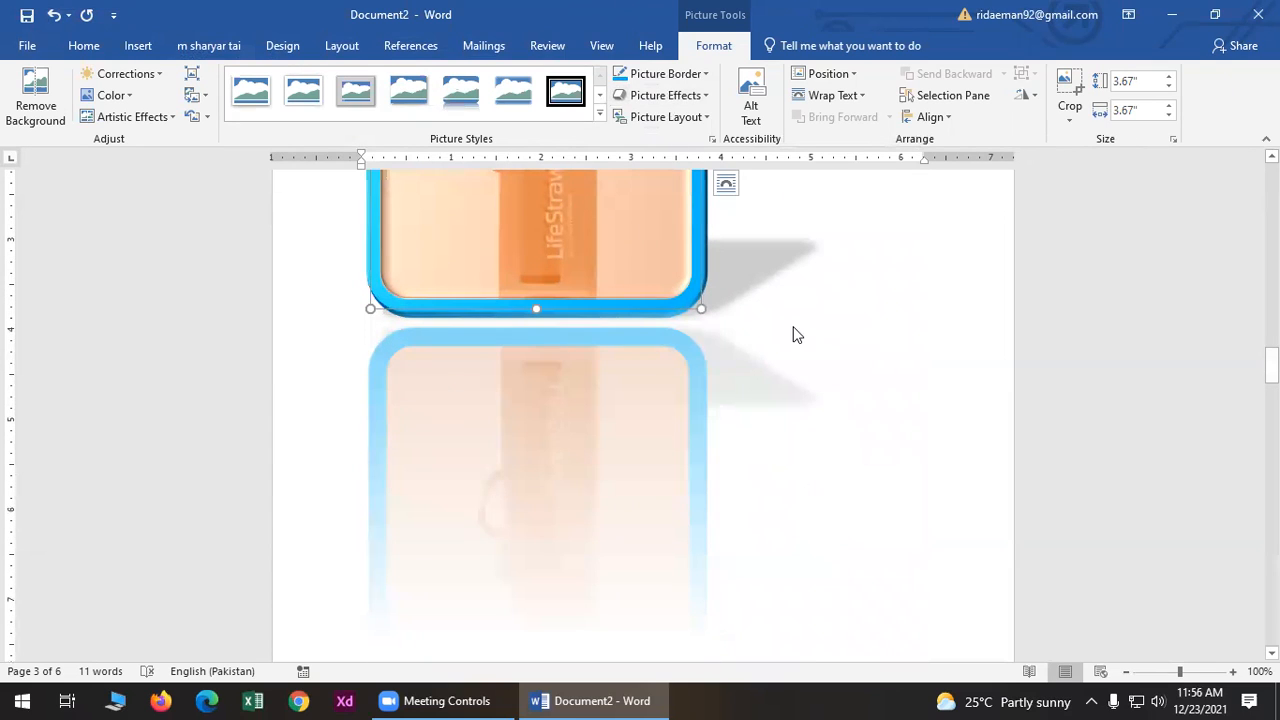
- Set the bottle picture's 3-D Rotation to No Rotation so it stays upright
left_click(658, 95)
mouse_move(667, 258)
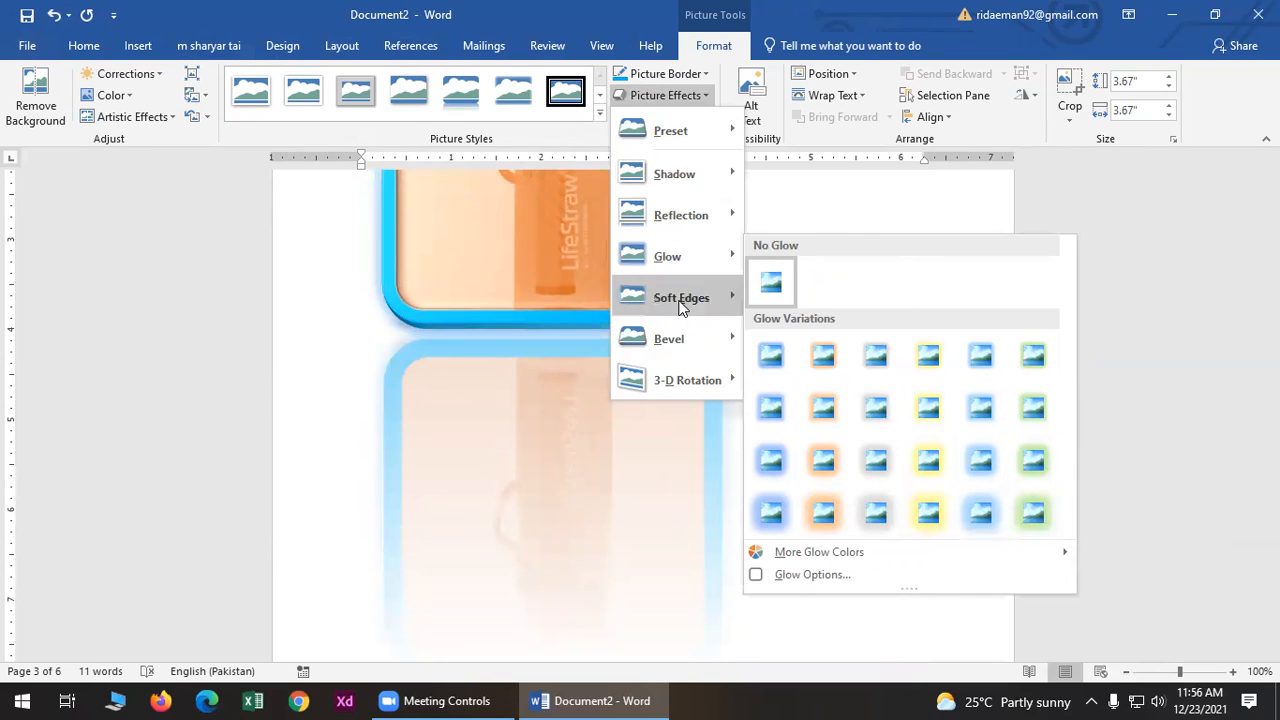
mouse_move(680, 307)
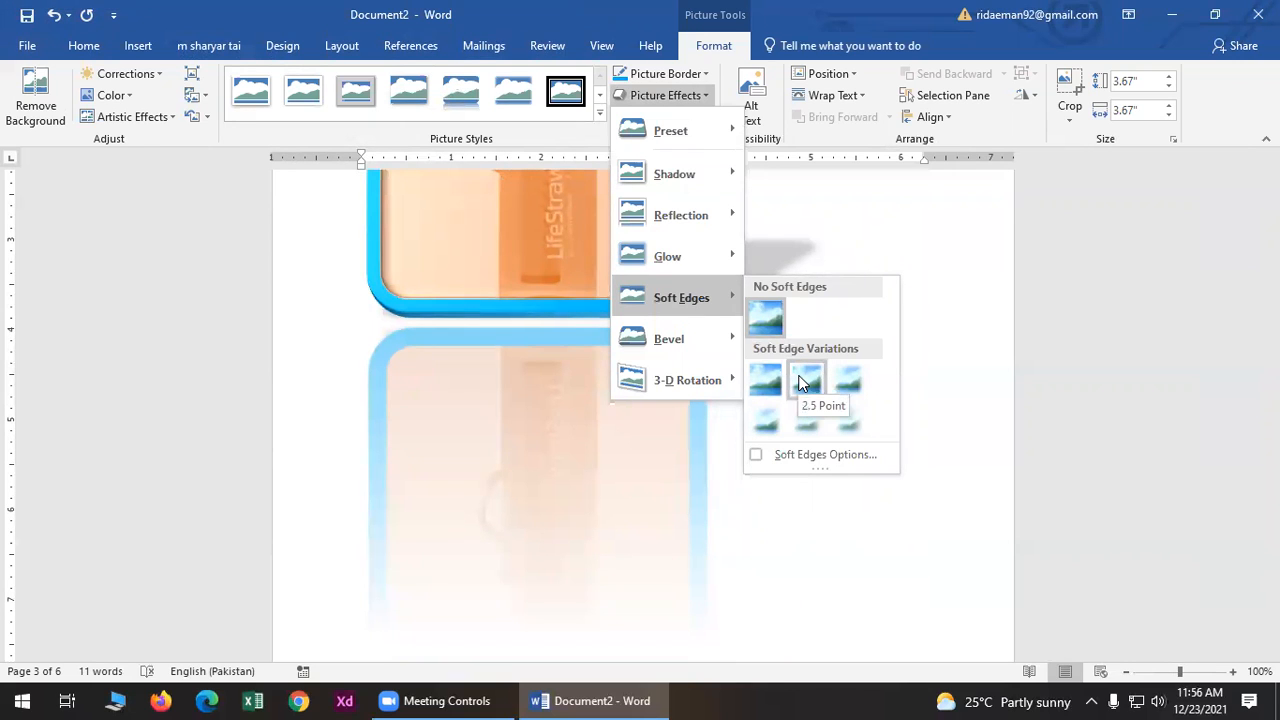
mouse_move(680, 339)
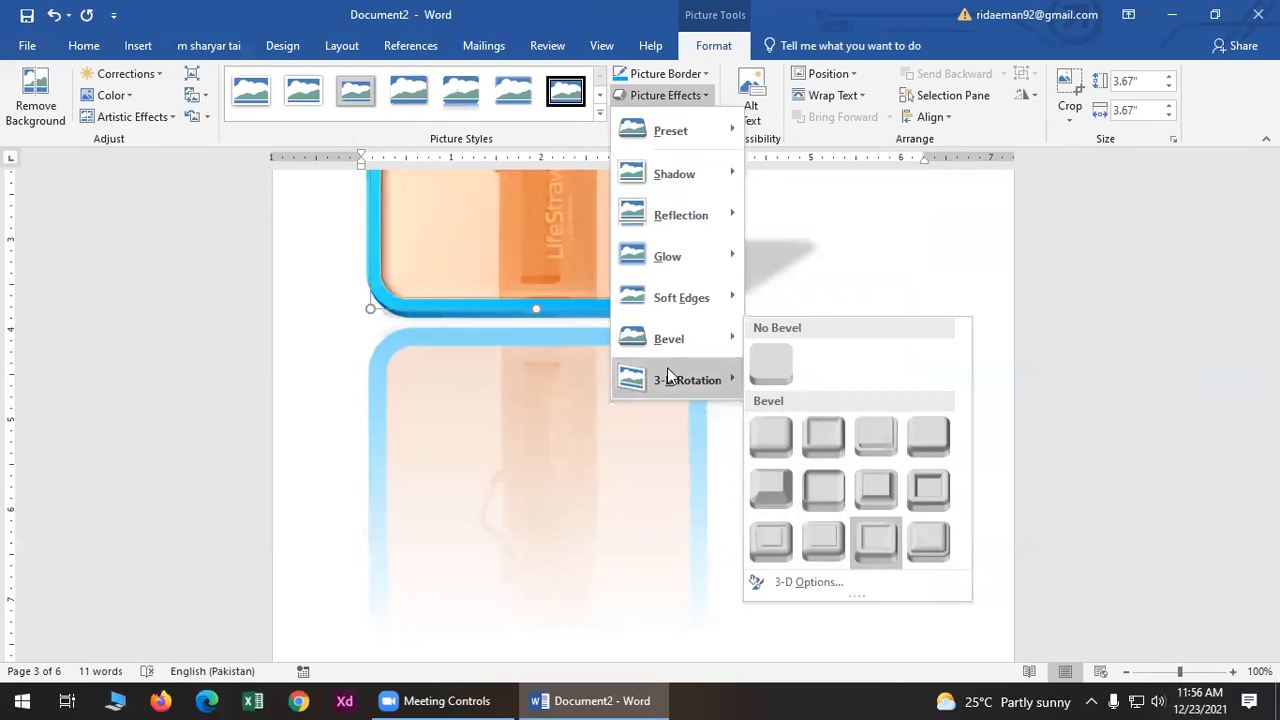
mouse_move(668, 378)
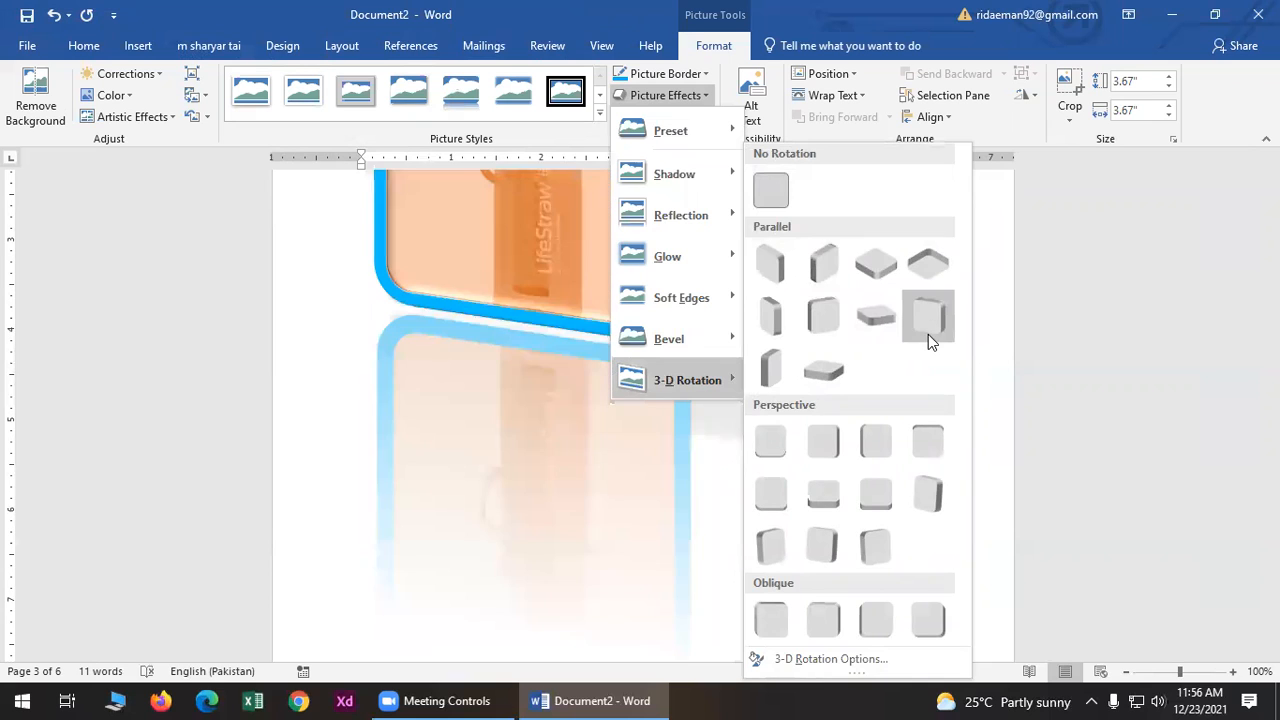
left_click(1036, 330)
scroll(994, 300, "up", 5)
scroll(845, 315, "down", 2)
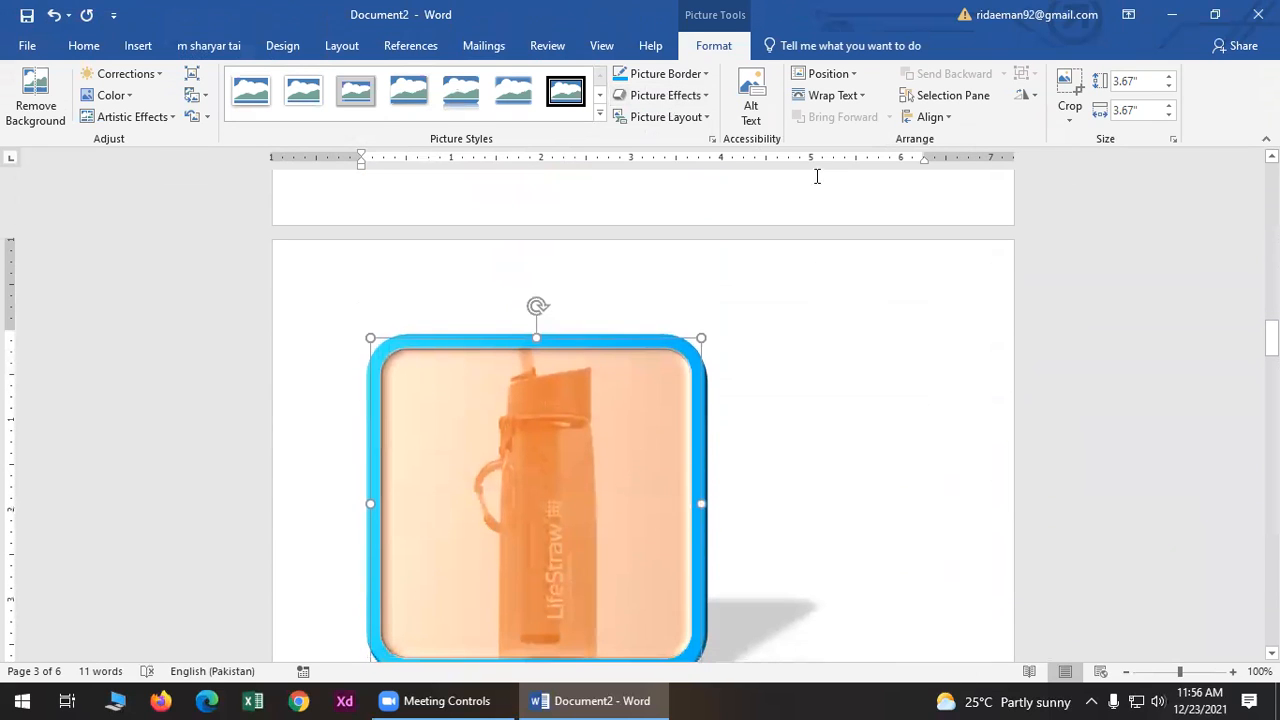
left_click(668, 117)
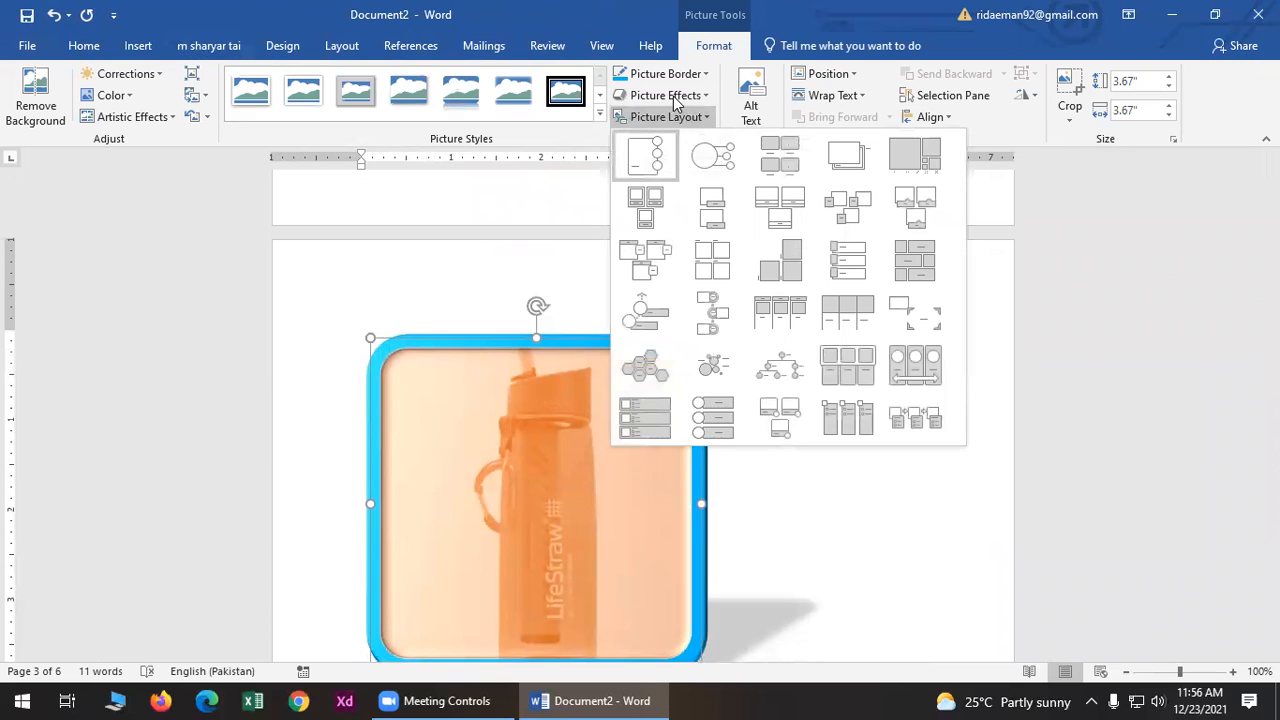
left_click(673, 96)
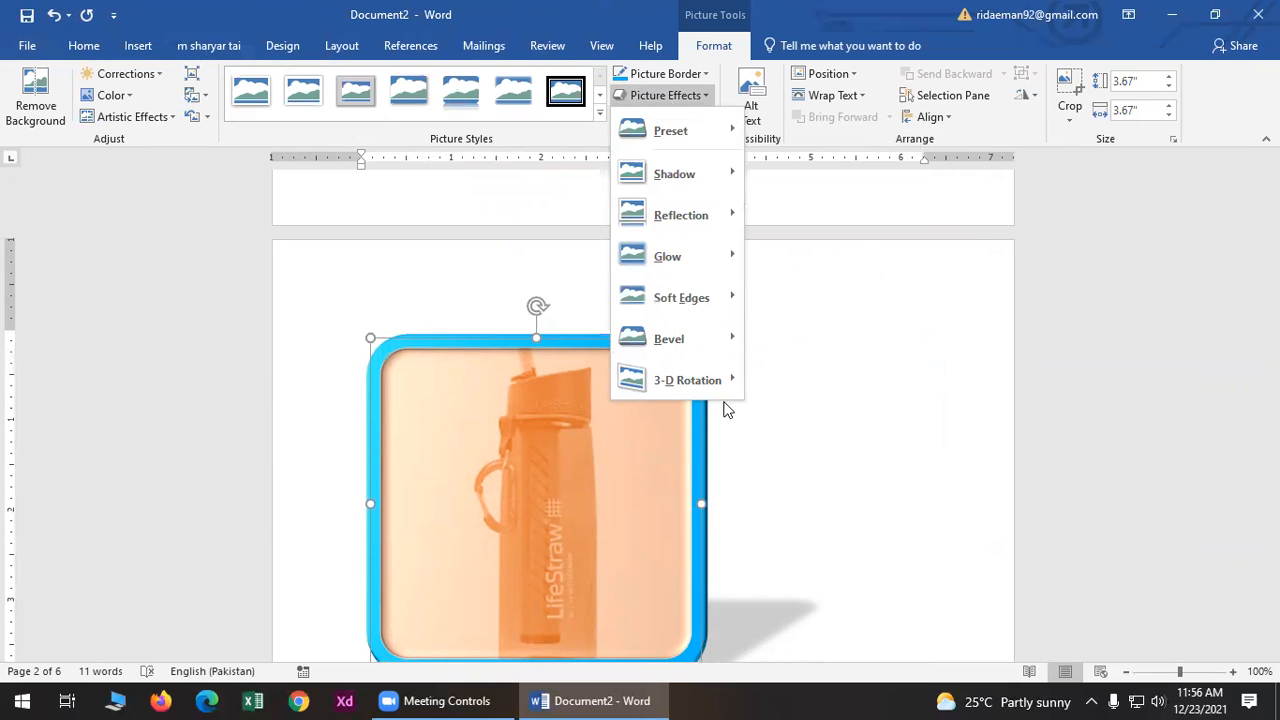
mouse_move(714, 380)
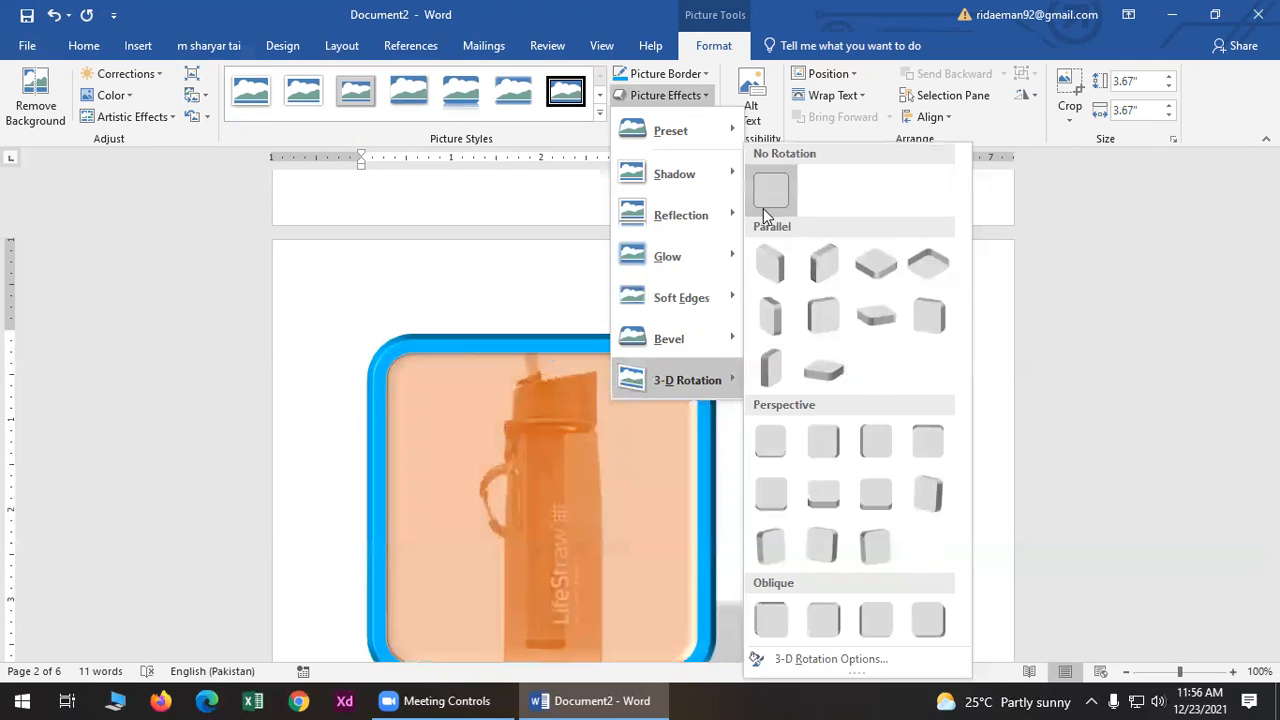
left_click(766, 206)
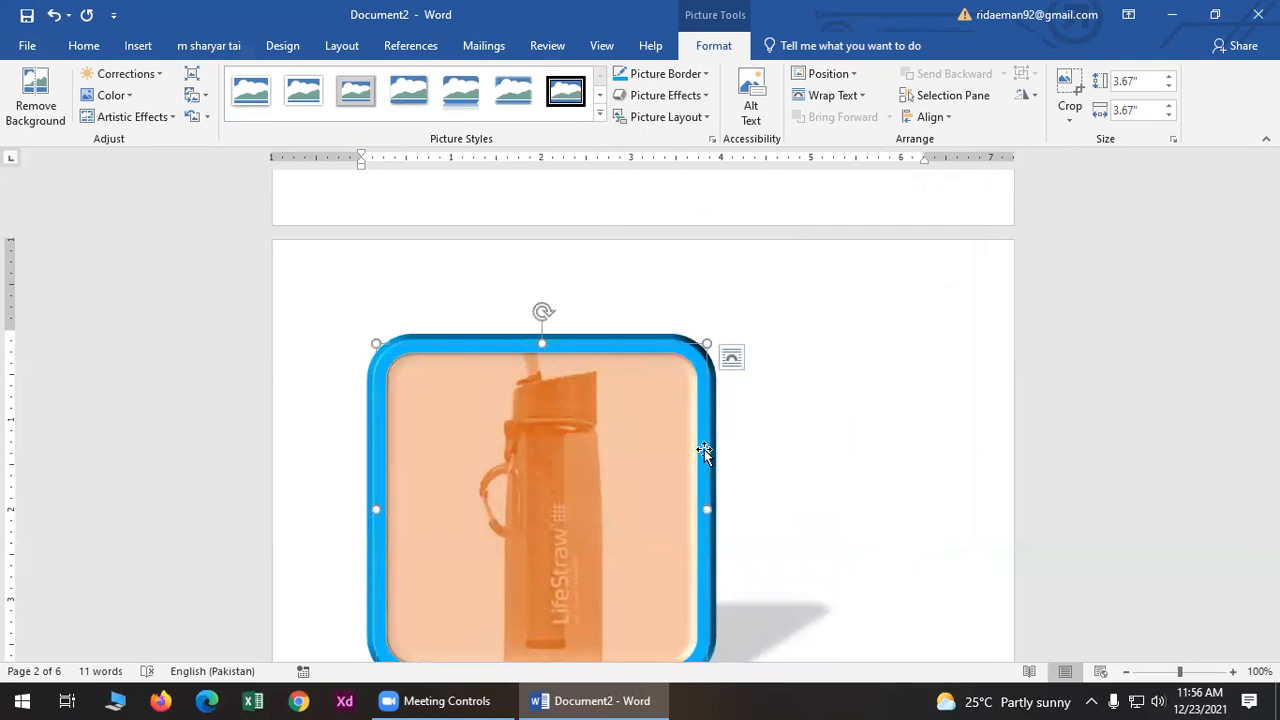
- Resize the bottle picture to 1.73" square by its corner handle, undoing an accidental move
scroll(688, 590, "down", 3)
left_click_drag(706, 541, 533, 365)
scroll(645, 448, "up", 2)
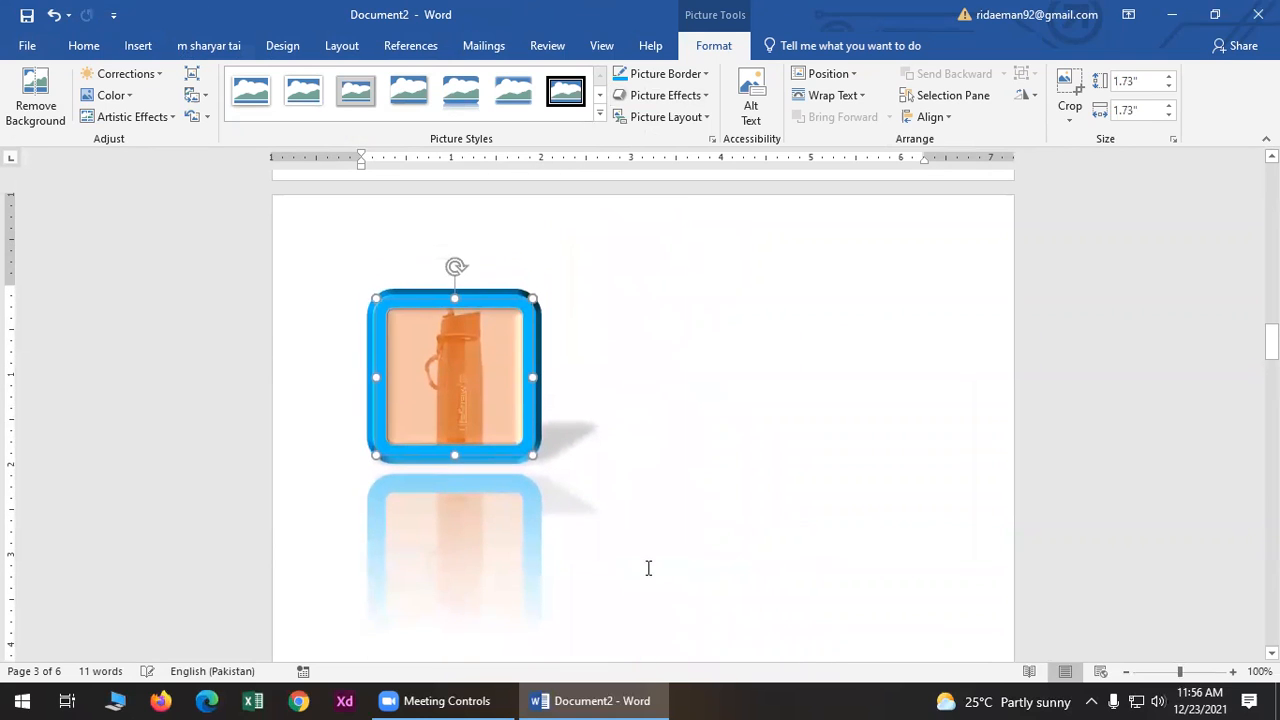
left_click_drag(412, 345, 364, 329)
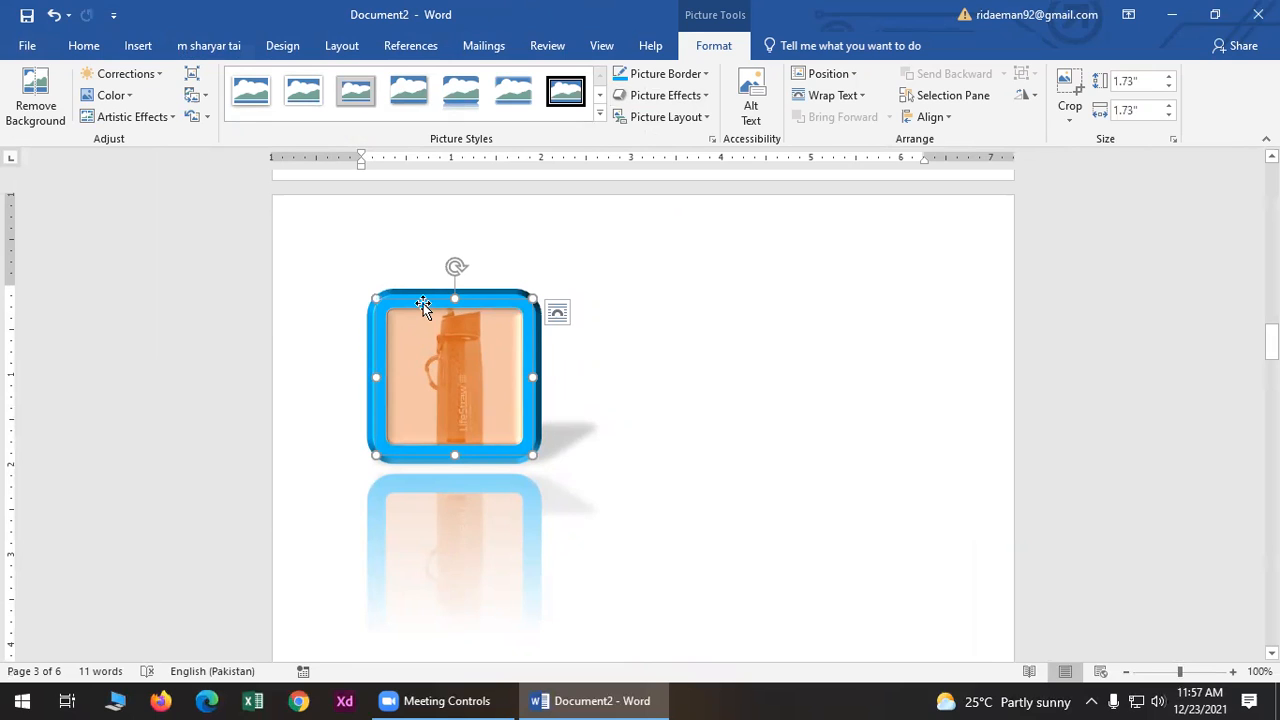
left_click_drag(423, 306, 877, 286)
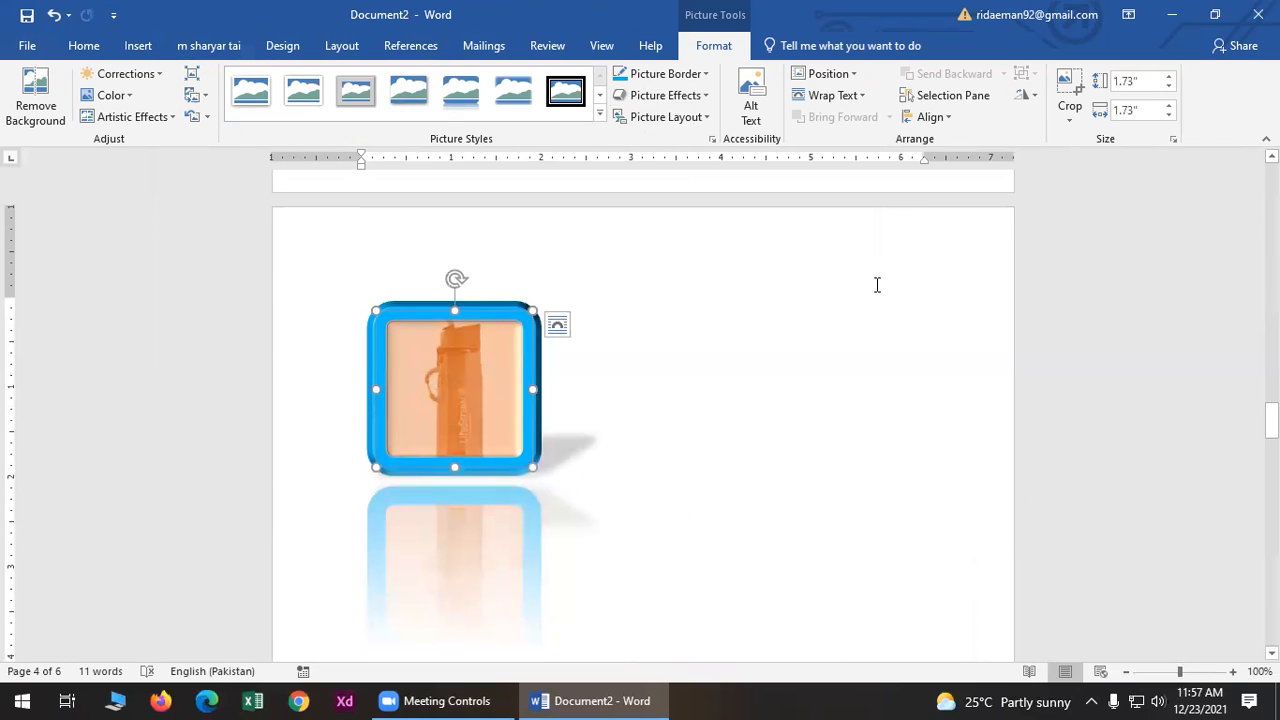
key("ctrl+z")
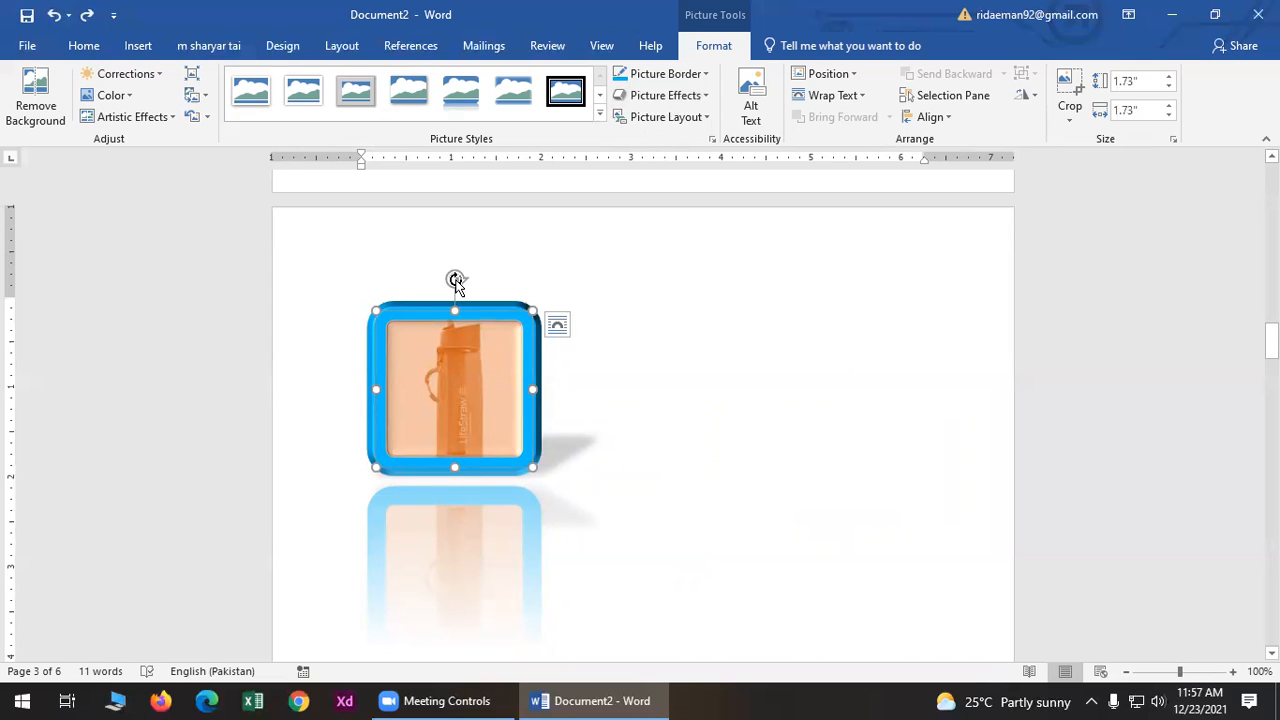
mouse_move(456, 283)
left_mouse_down()
mouse_move(514, 314)
mouse_move(551, 423)
mouse_move(497, 583)
mouse_move(437, 594)
mouse_move(366, 503)
mouse_move(349, 367)
mouse_move(391, 309)
mouse_move(449, 289)
mouse_move(460, 298)
mouse_move(459, 282)
left_mouse_up()
left_click(878, 340)
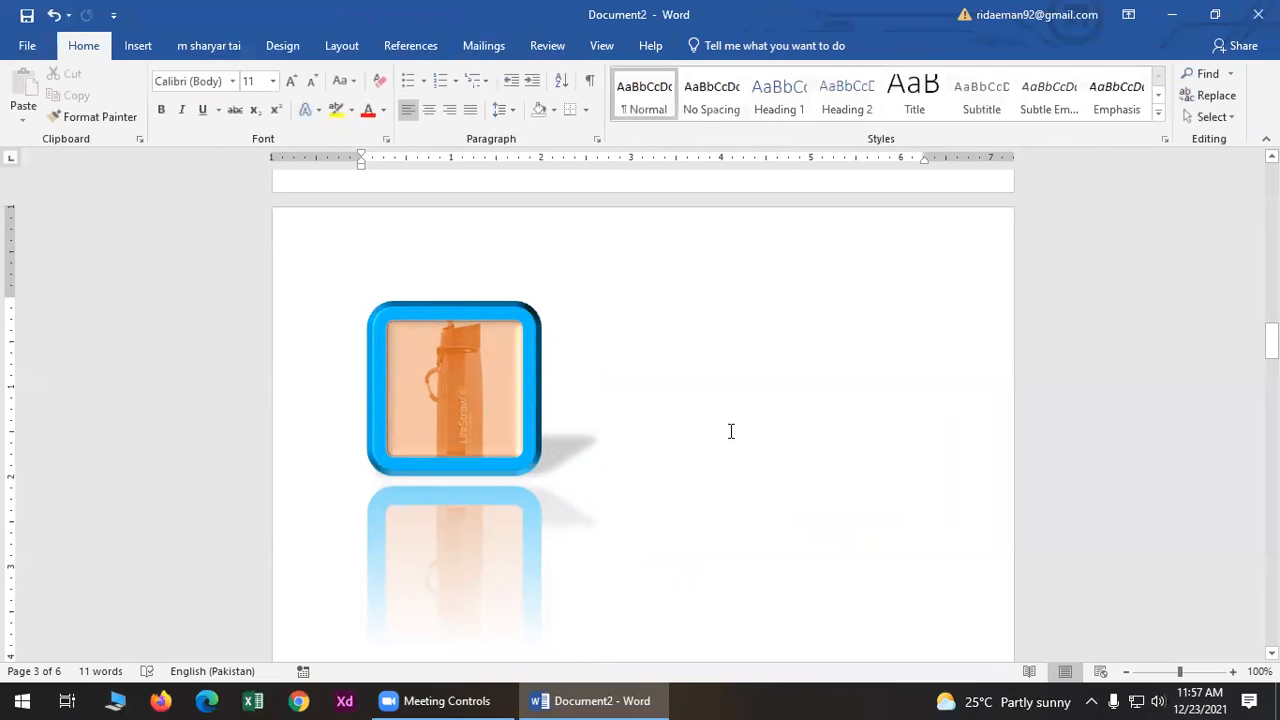
left_click(430, 389)
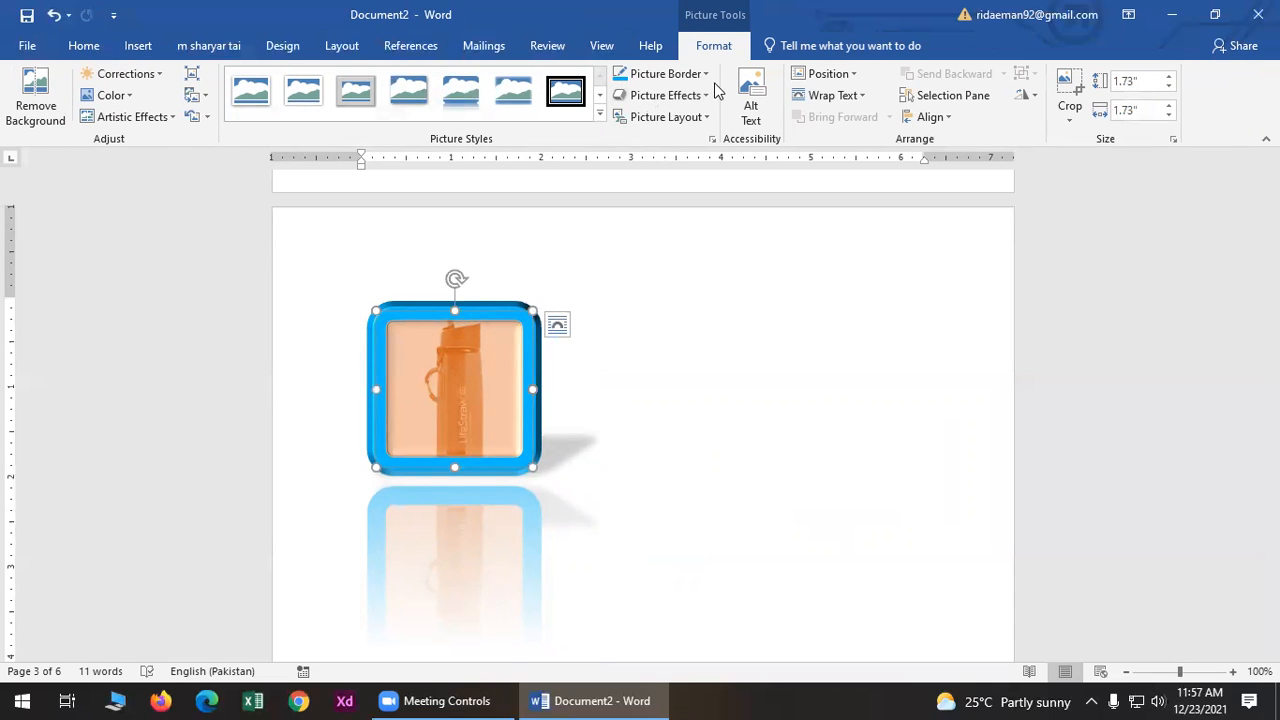
- Set the bottle picture to In Front of Text and drag it higher toward the page centre
left_click(836, 99)
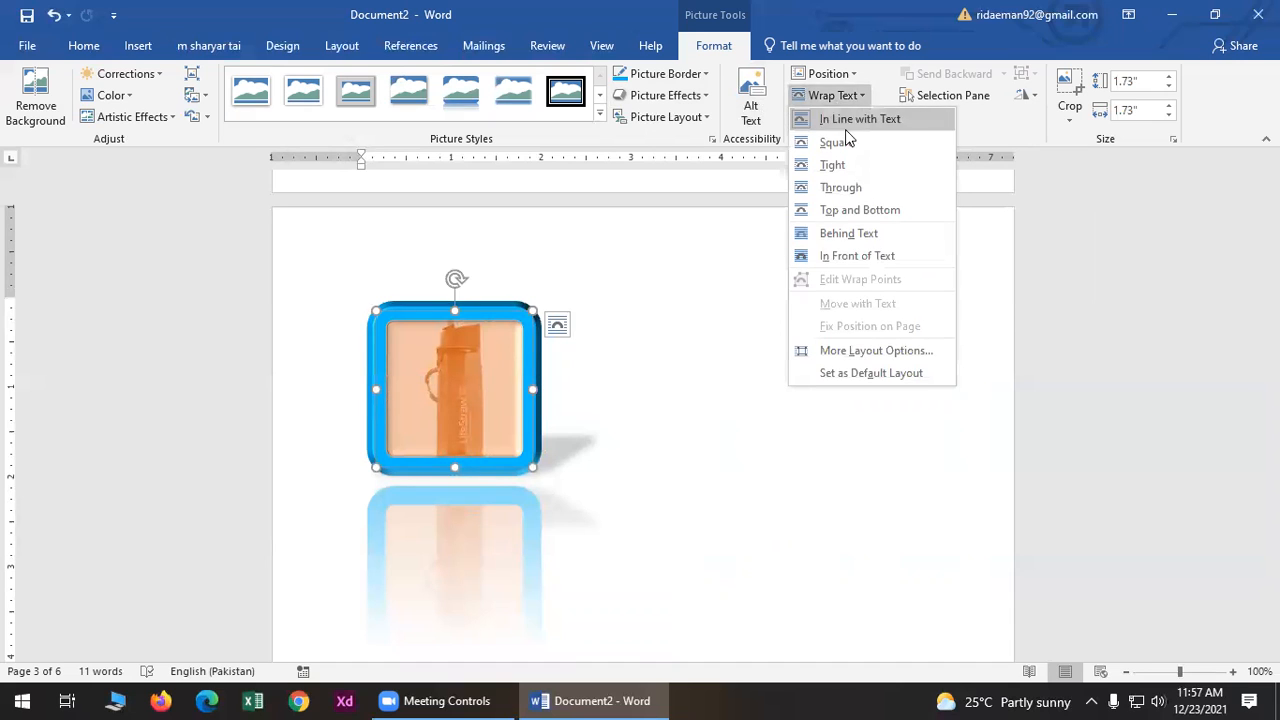
left_click(836, 255)
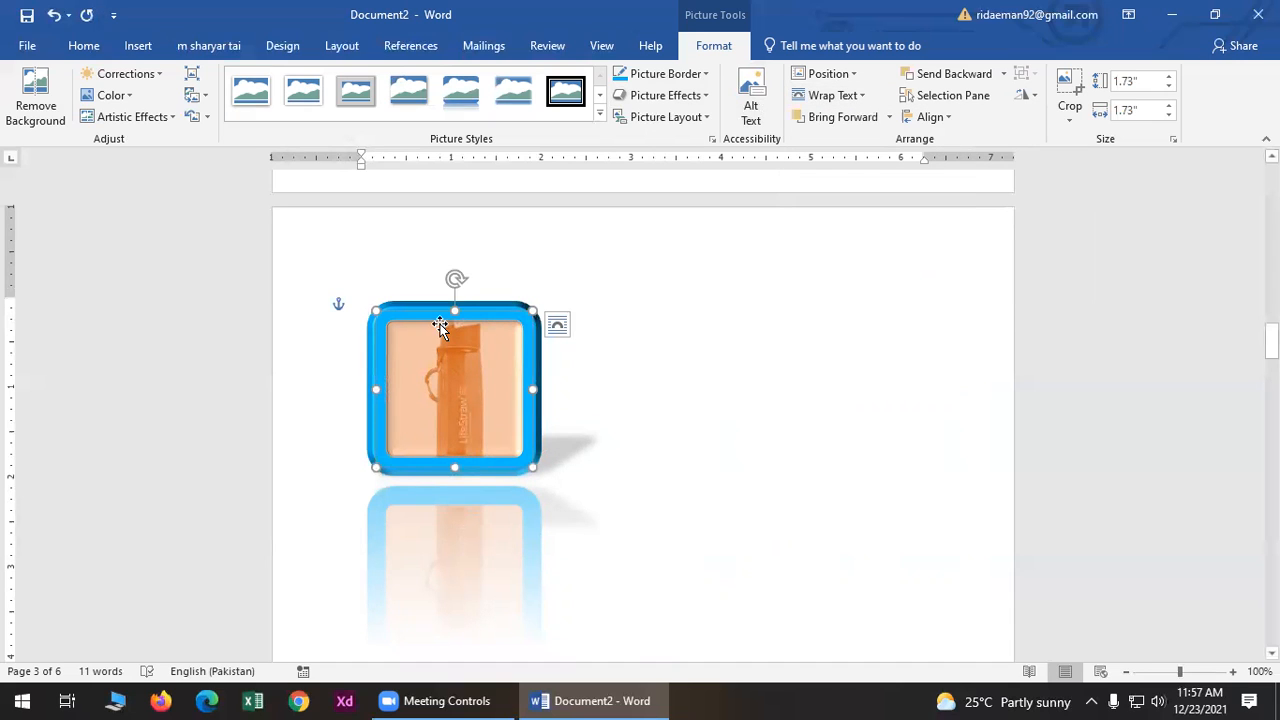
mouse_move(437, 323)
left_mouse_down()
mouse_move(766, 277)
mouse_move(760, 394)
mouse_move(426, 377)
mouse_move(365, 241)
mouse_move(689, 251)
mouse_move(808, 277)
mouse_move(769, 423)
mouse_move(511, 402)
mouse_move(425, 307)
left_mouse_up()
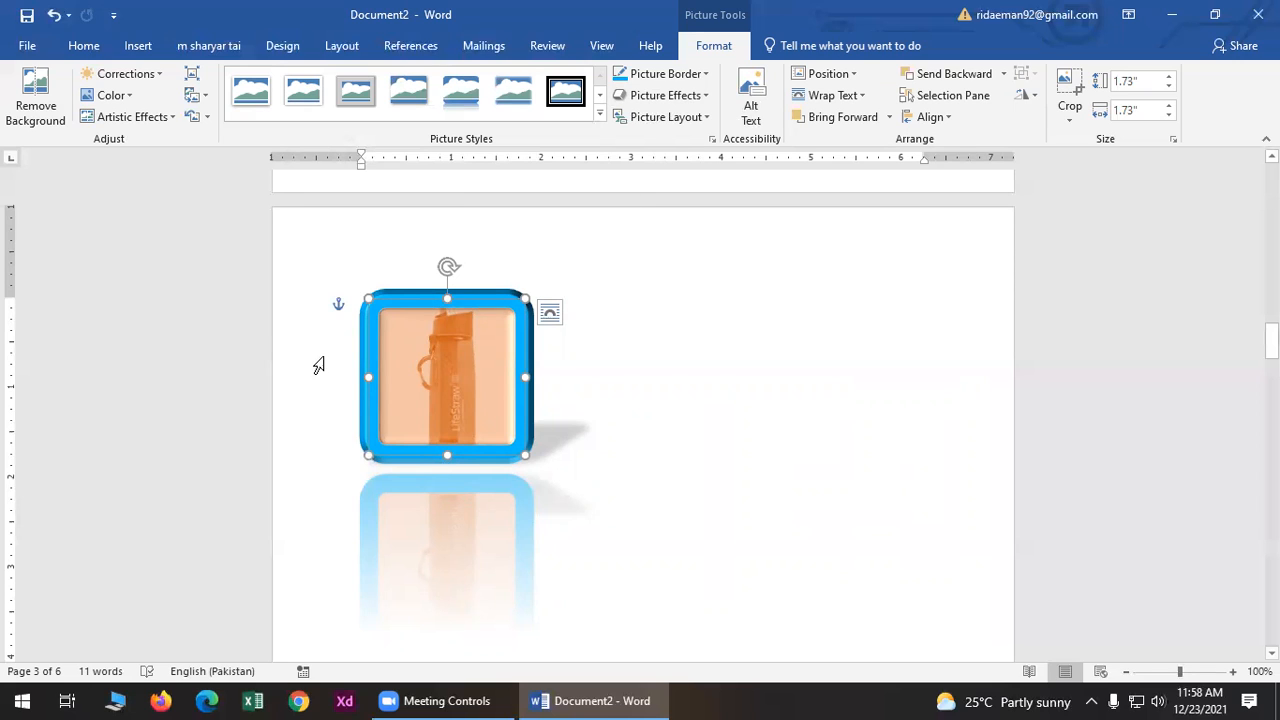
left_click_drag(398, 305, 468, 212)
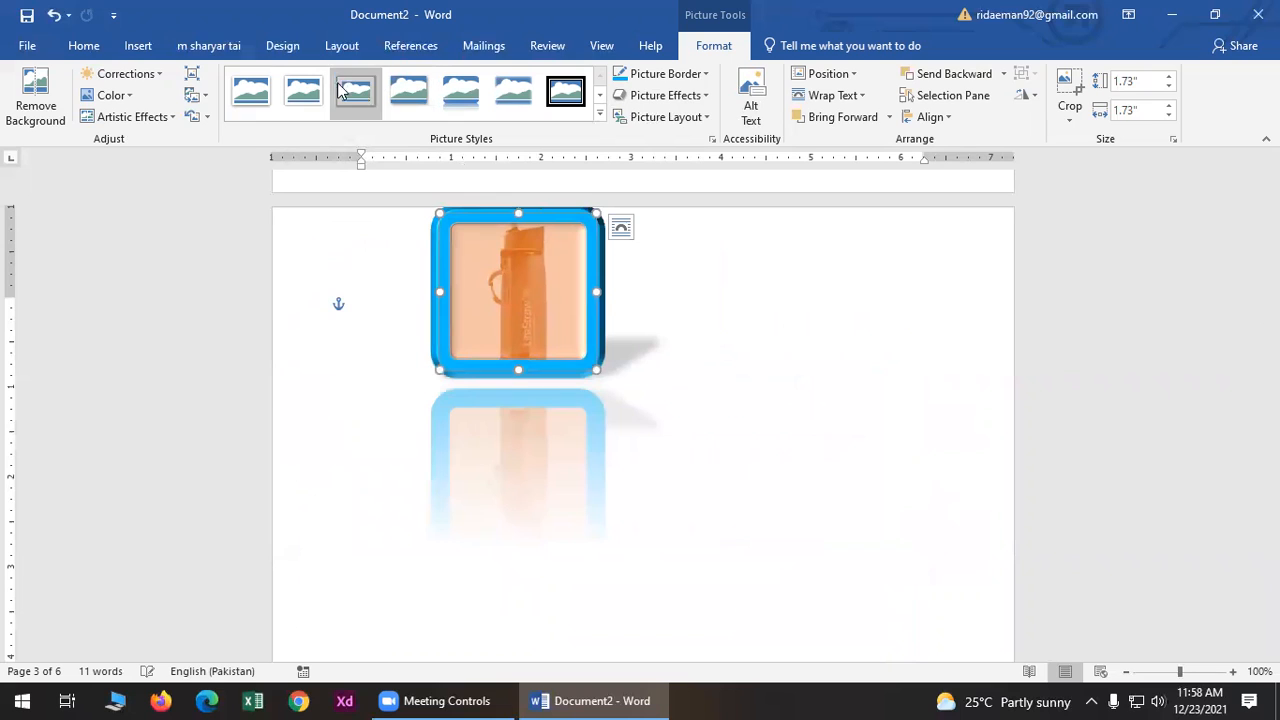
left_click(138, 45)
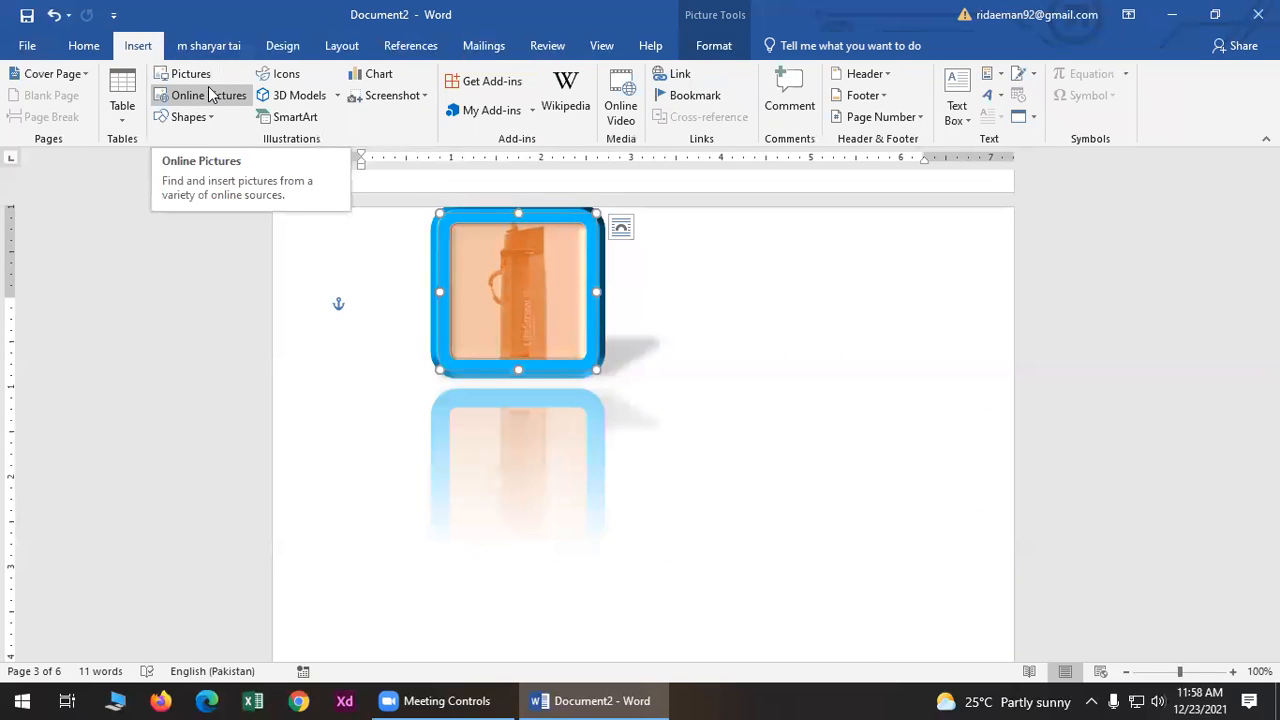
- Open Online Pictures and browse the Bing categories like Fire, Flowers, Food and Ocean
left_click(210, 94)
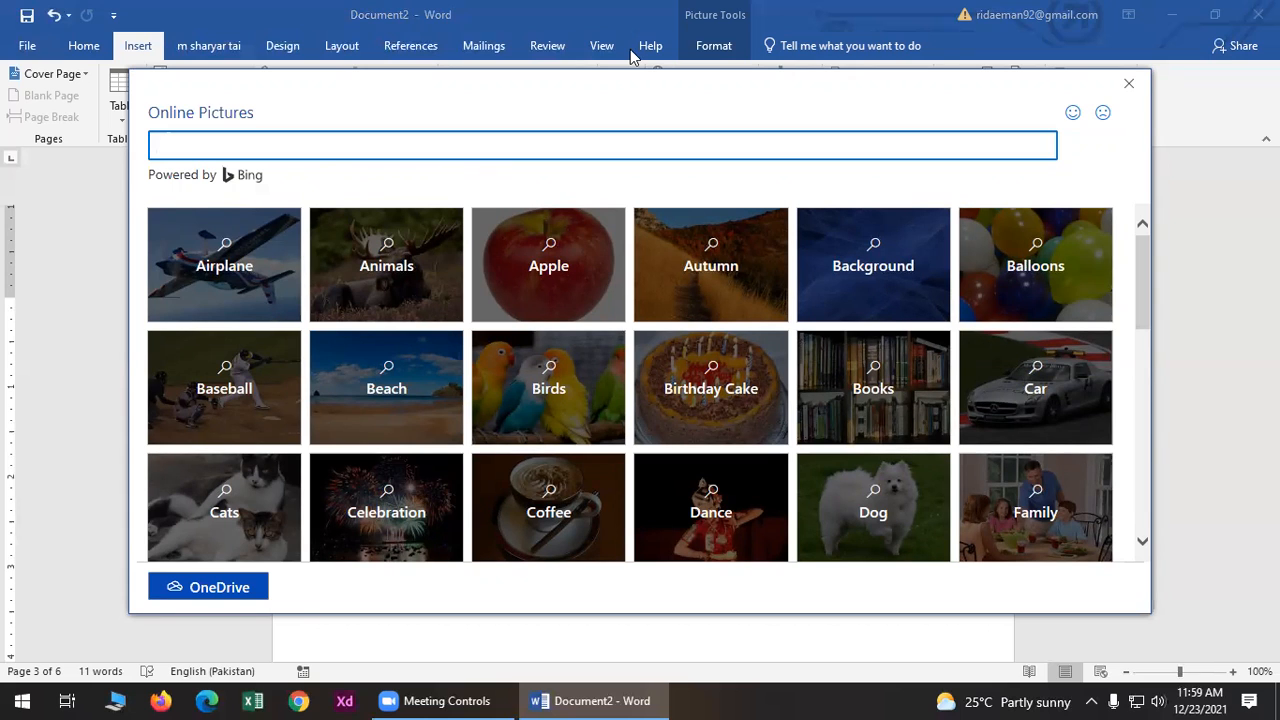
scroll(540, 443, "down", 5)
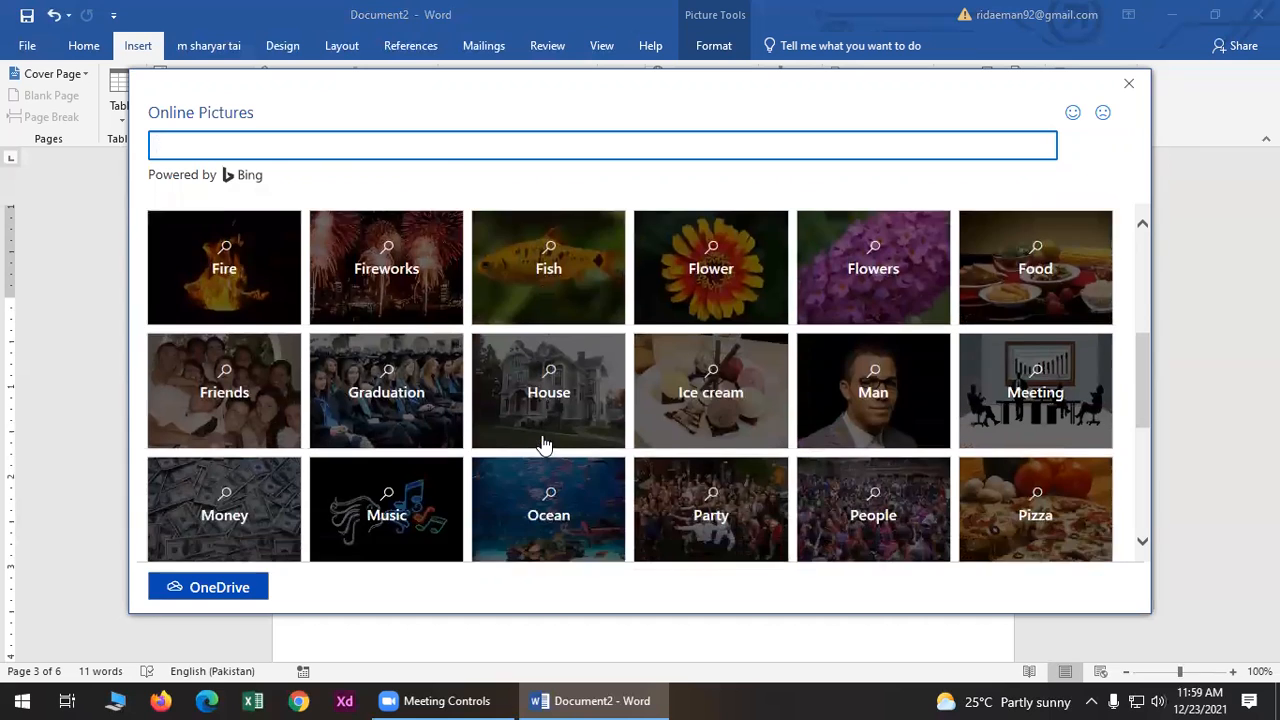
- Choose the Meeting category, tick four Creative Commons meeting photos and insert them
left_click(1051, 286)
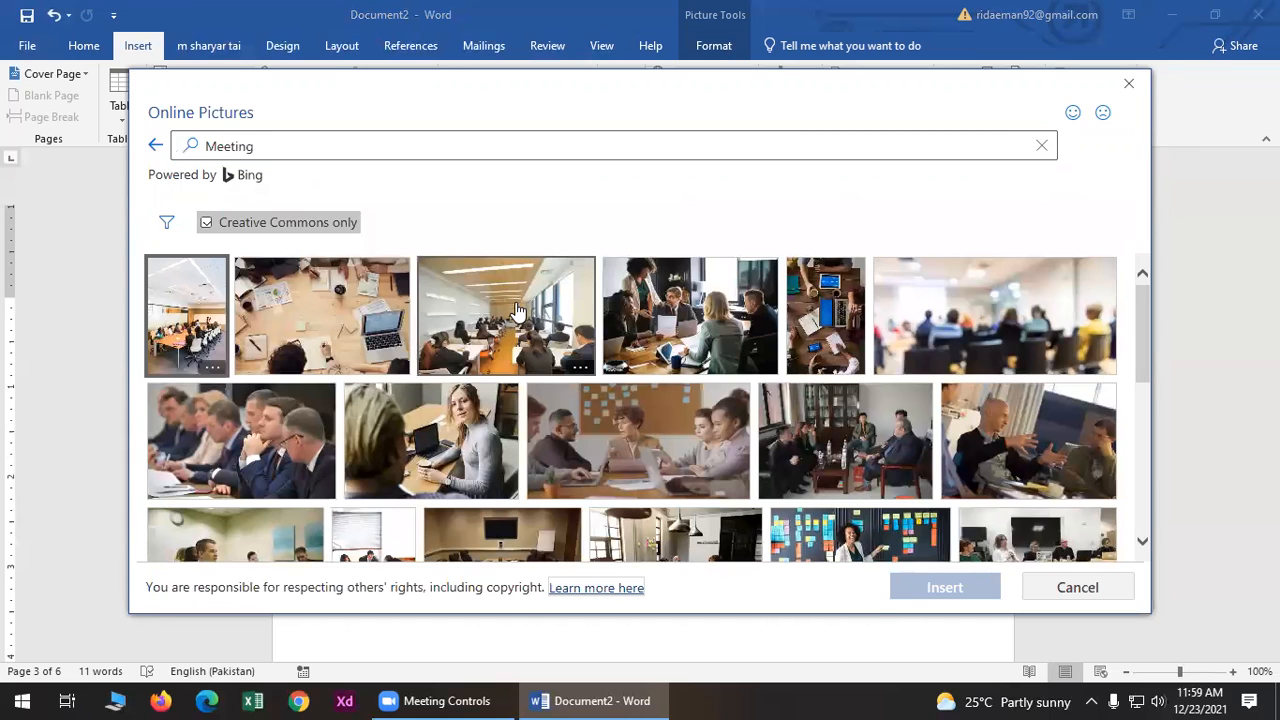
scroll(517, 313, "down", 10)
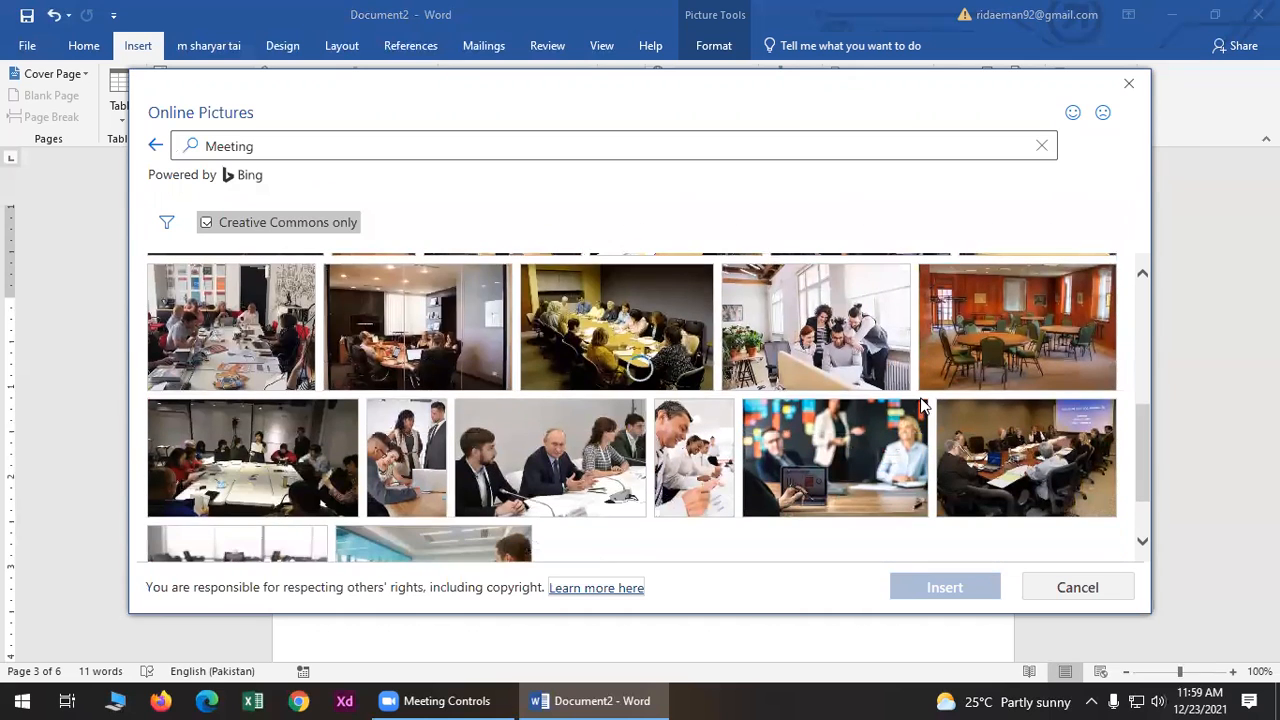
left_click(776, 456)
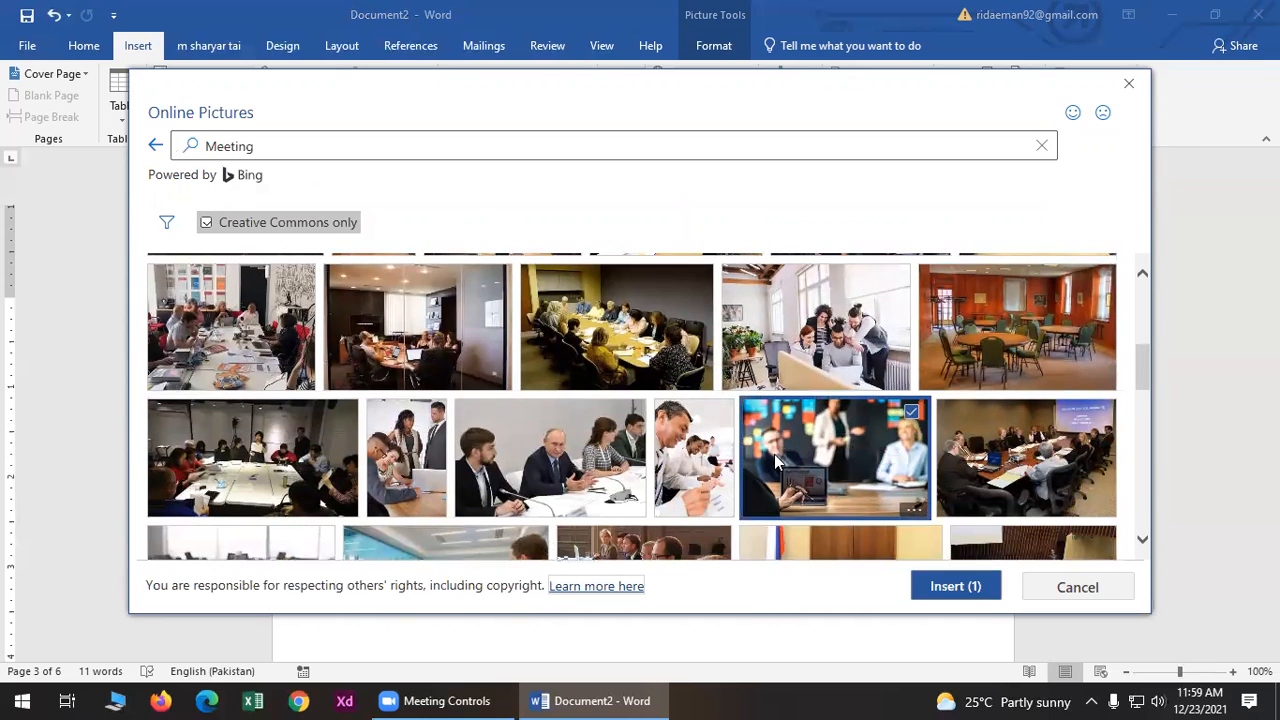
scroll(860, 520, "down", 1)
scroll(835, 497, "up", 2)
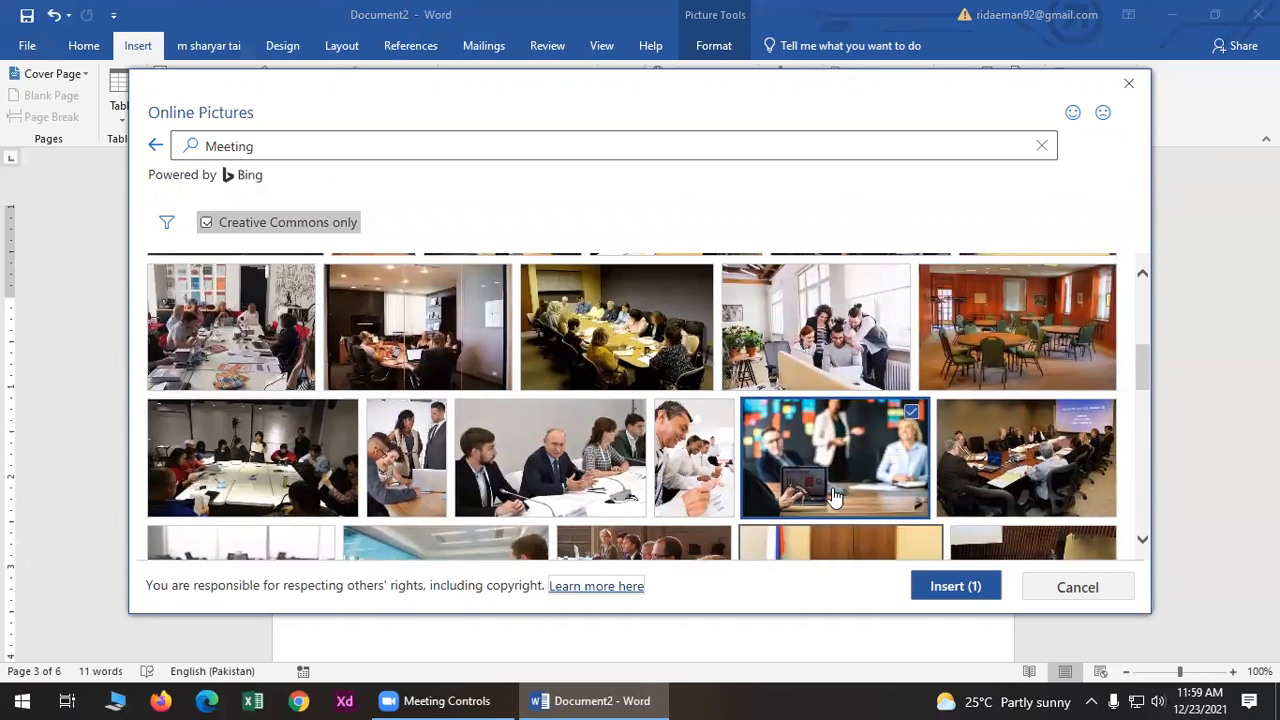
scroll(835, 497, "up", 4)
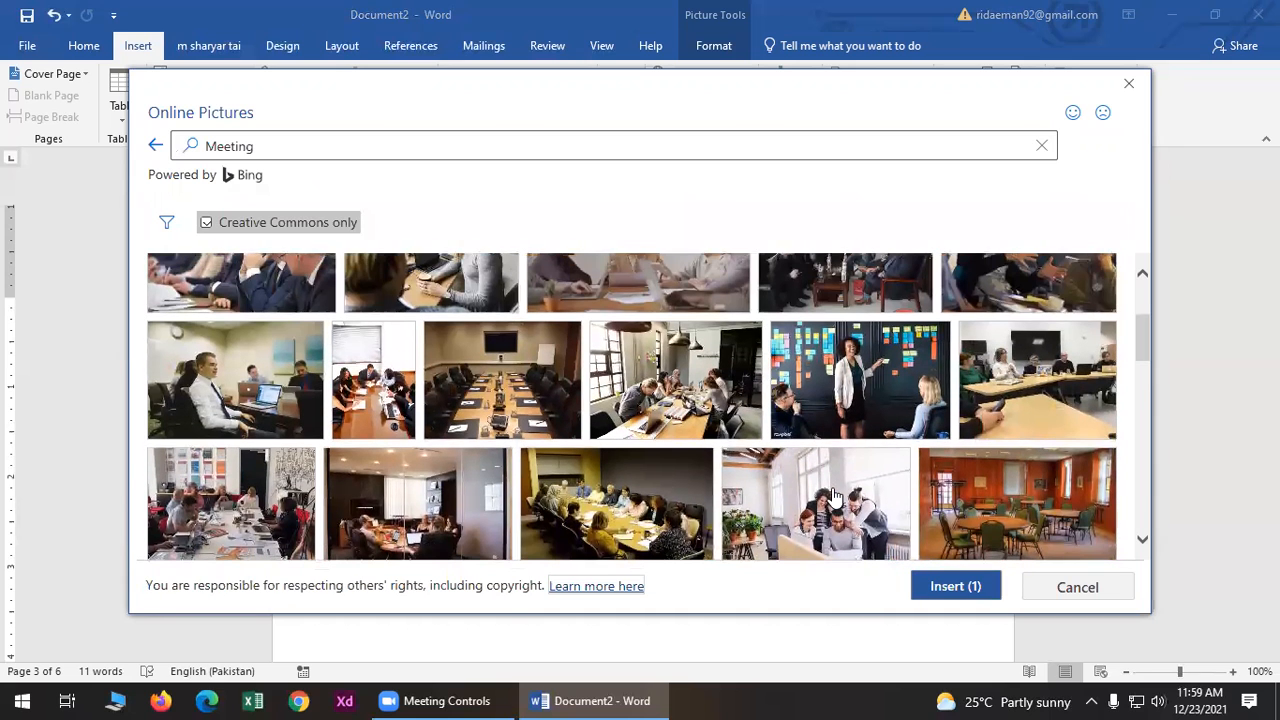
scroll(835, 497, "down", 1)
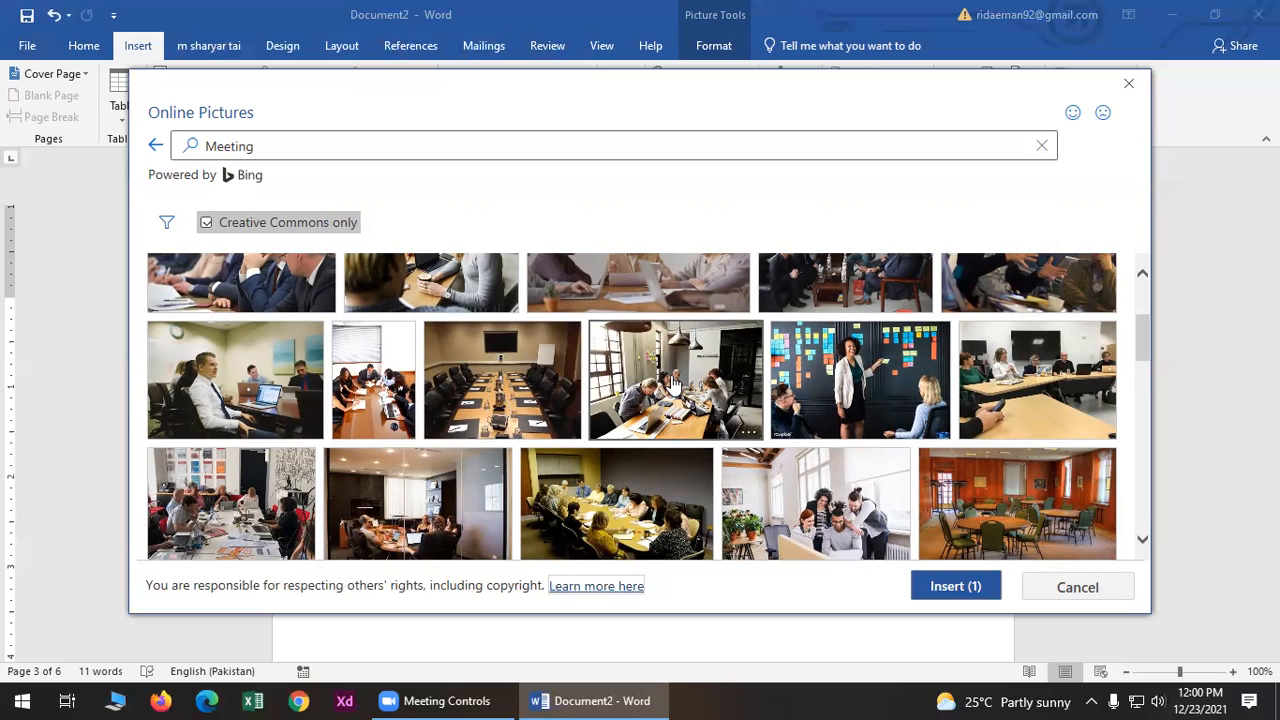
left_click(391, 383)
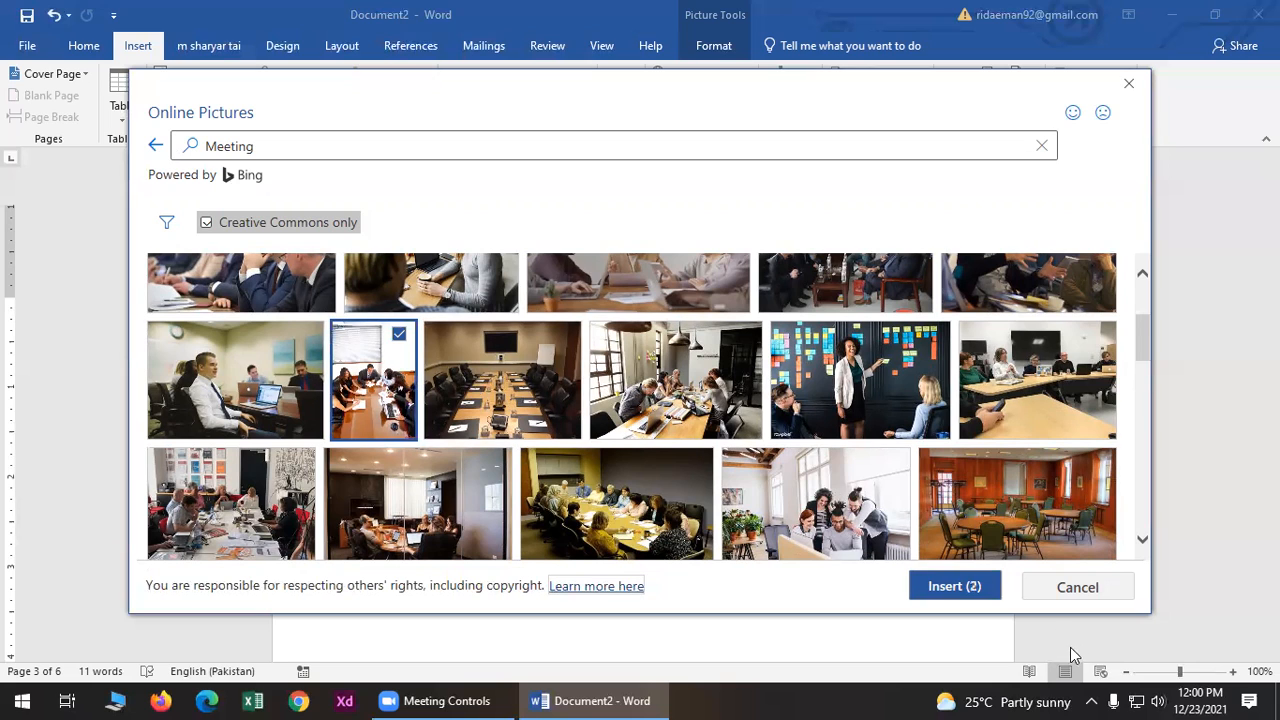
scroll(850, 505, "down", 1)
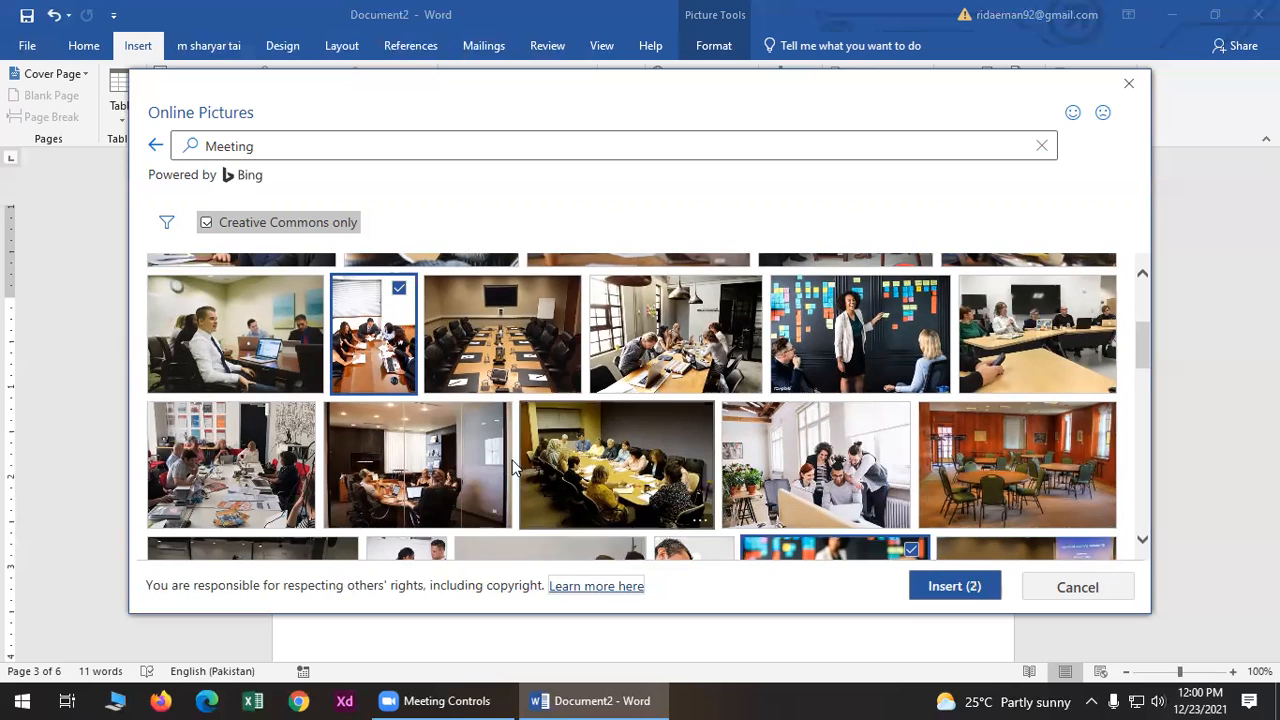
left_click(283, 350)
left_click(1000, 355)
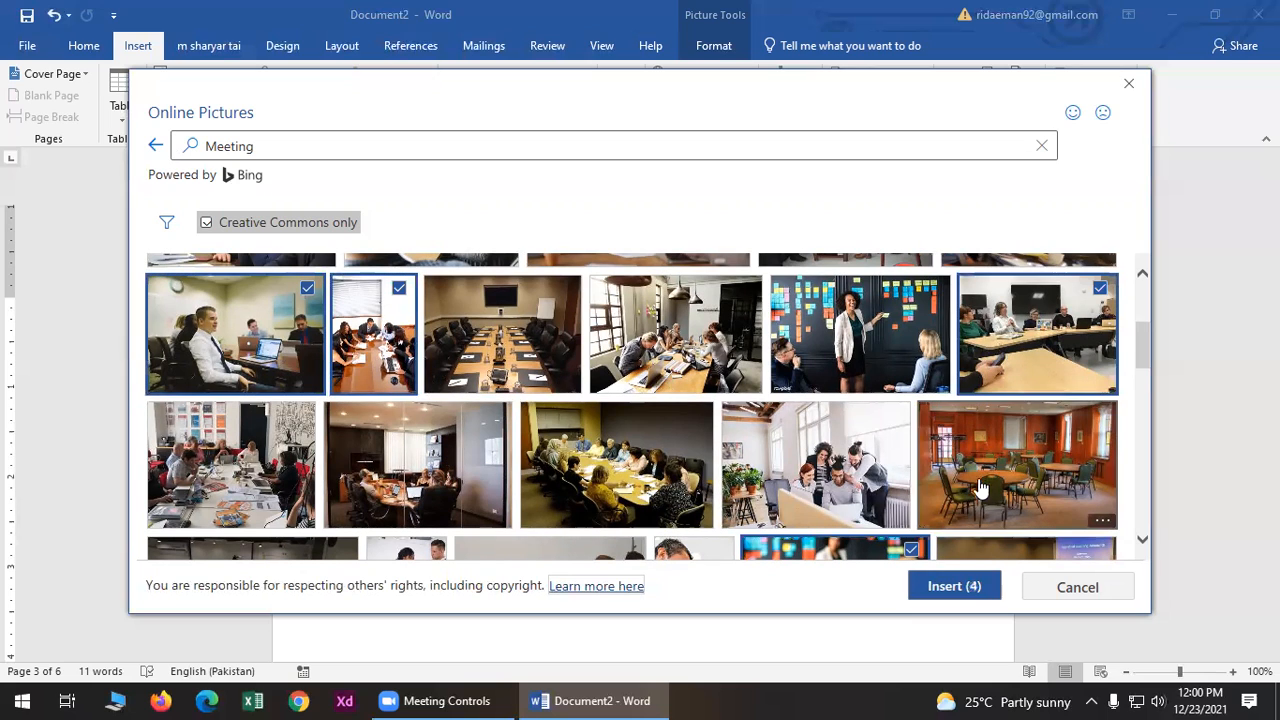
left_click(971, 589)
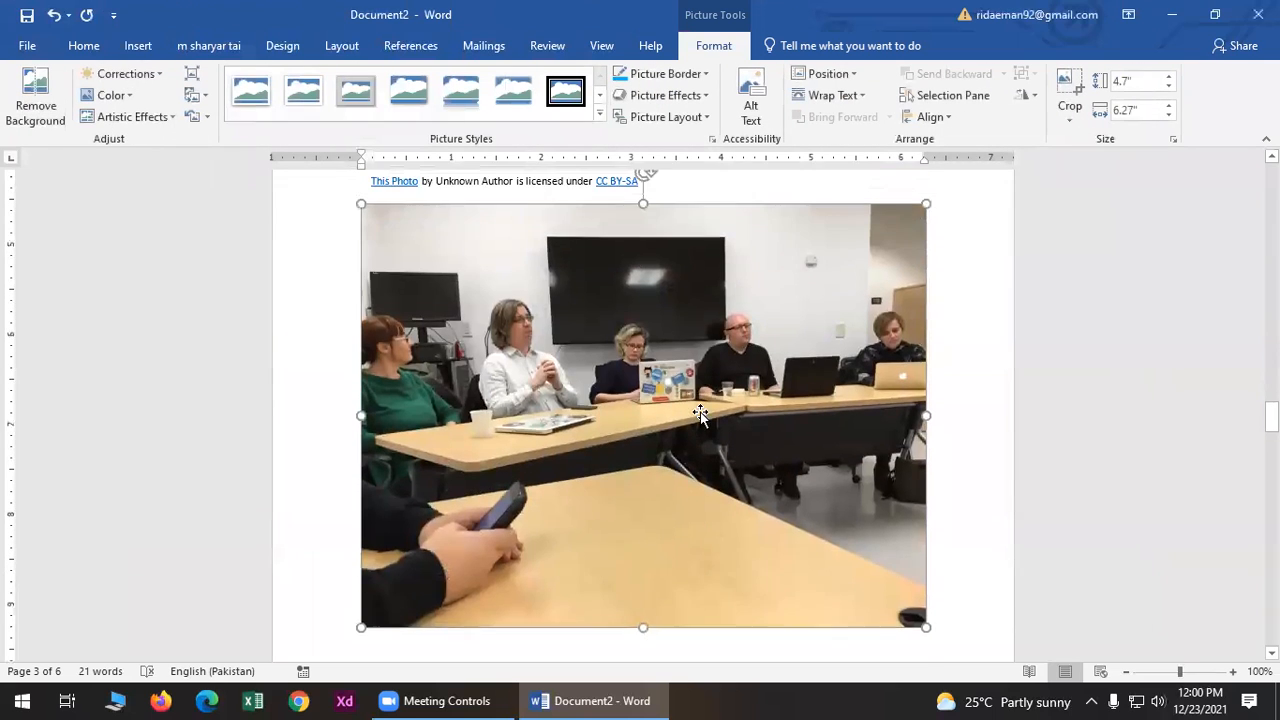
- Resize the inserted meeting photos, shrinking the large one to about 5 by 3.5 inches
scroll(700, 412, "up", 10)
left_click_drag(558, 517, 537, 240)
scroll(718, 405, "up", 3)
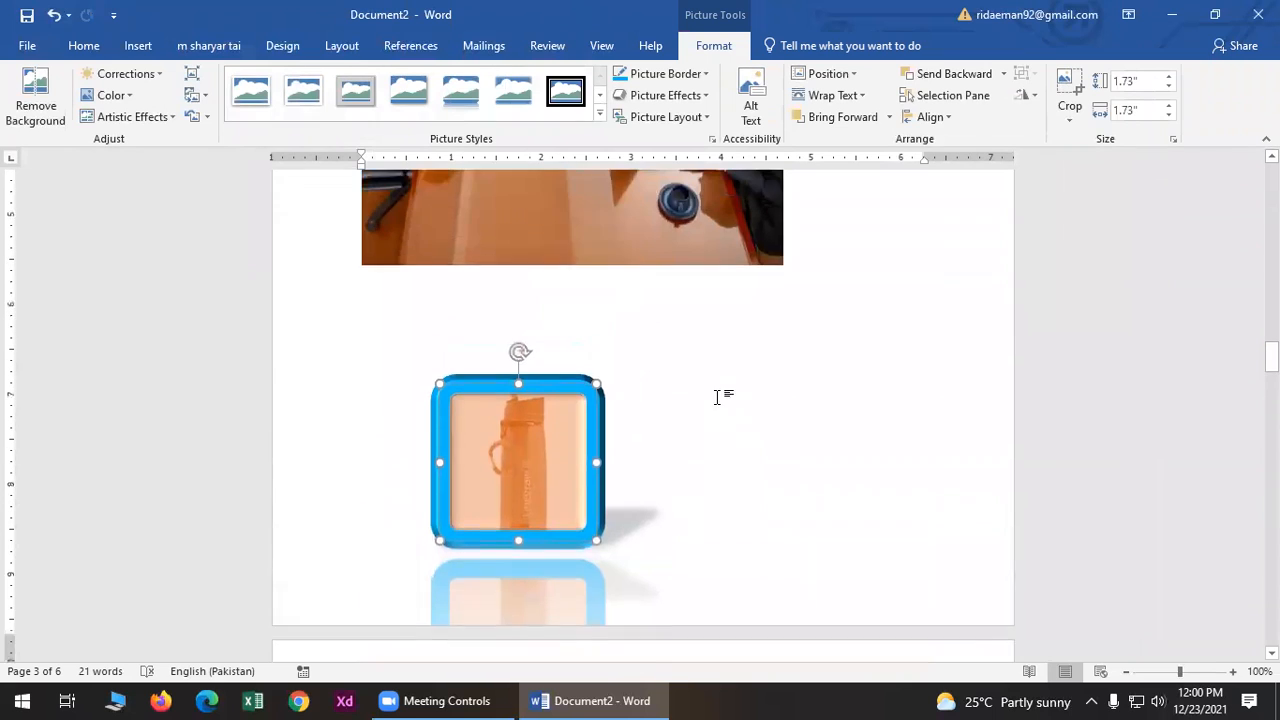
scroll(716, 397, "up", 3)
left_click_drag(550, 612, 920, 271)
scroll(808, 395, "up", 4)
scroll(644, 348, "up", 6)
scroll(644, 348, "down", 3)
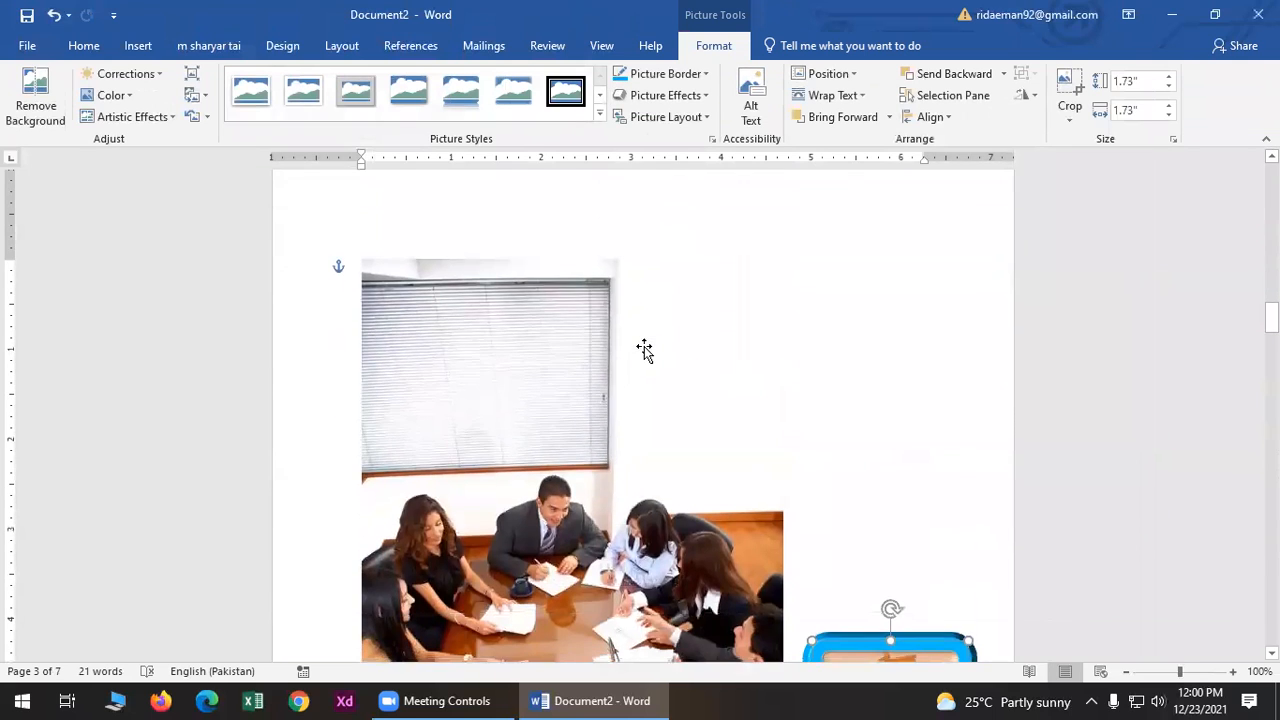
scroll(644, 346, "down", 2)
scroll(618, 440, "down", 8)
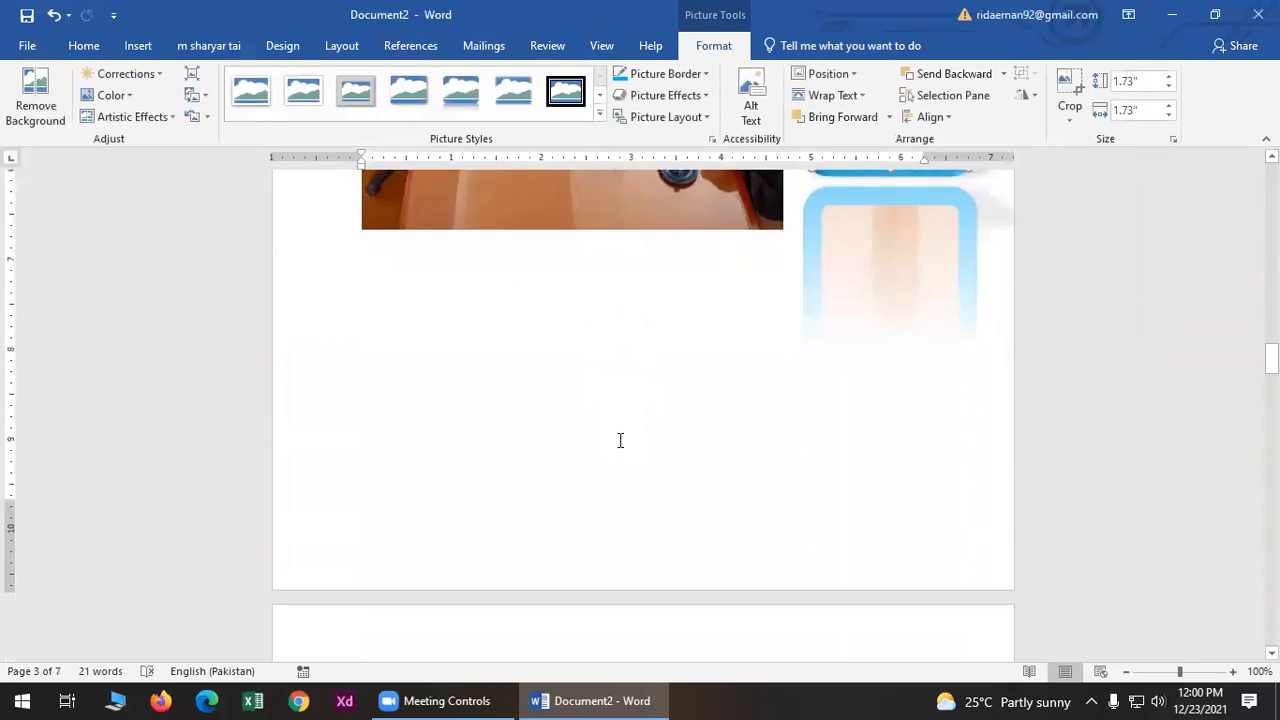
scroll(620, 440, "down", 10)
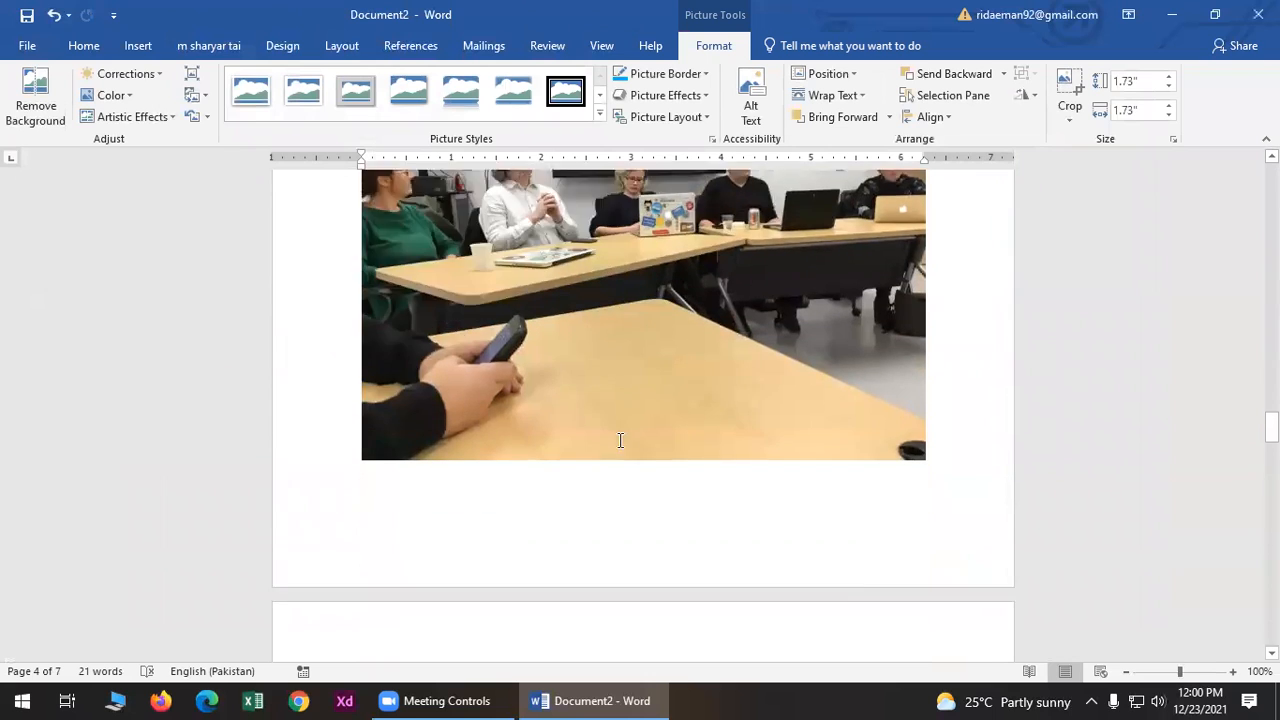
scroll(620, 440, "down", 5)
scroll(676, 408, "up", 3)
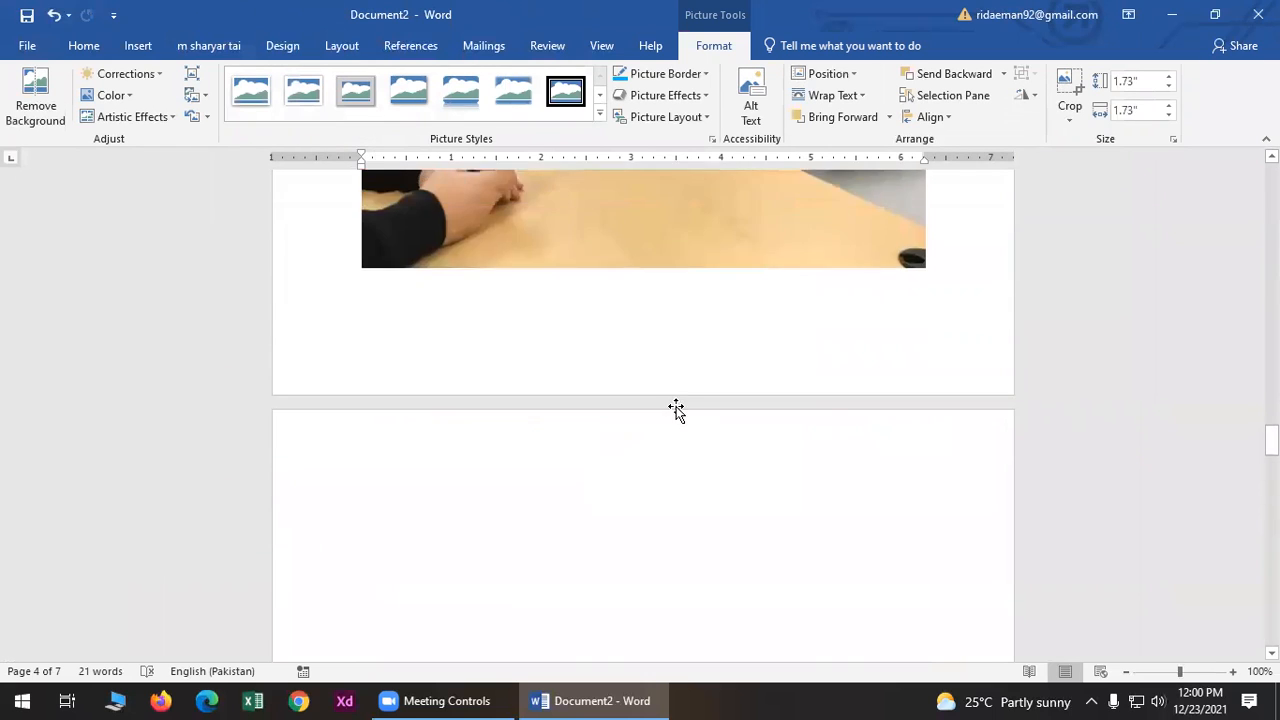
scroll(676, 408, "up", 12)
scroll(676, 408, "up", 15)
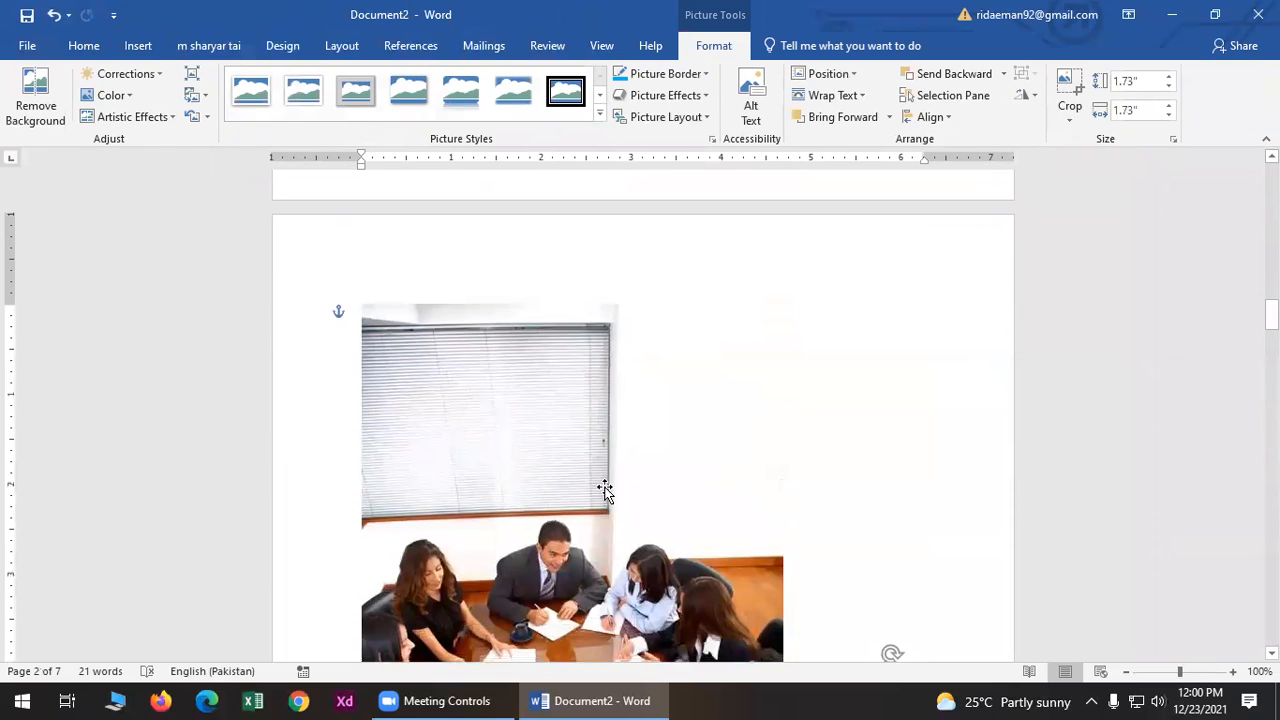
left_click(545, 455)
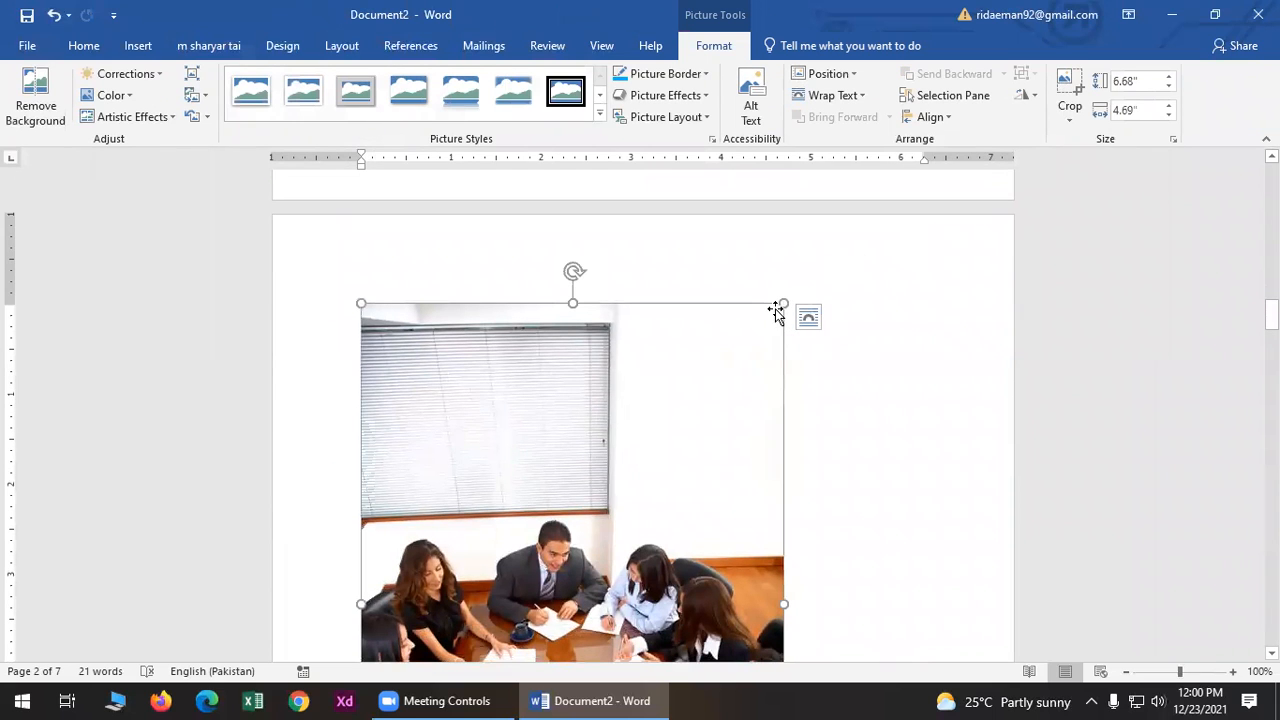
left_click_drag(783, 303, 573, 343)
- Delete the orange bottle picture from page 3
scroll(729, 354, "down", 3)
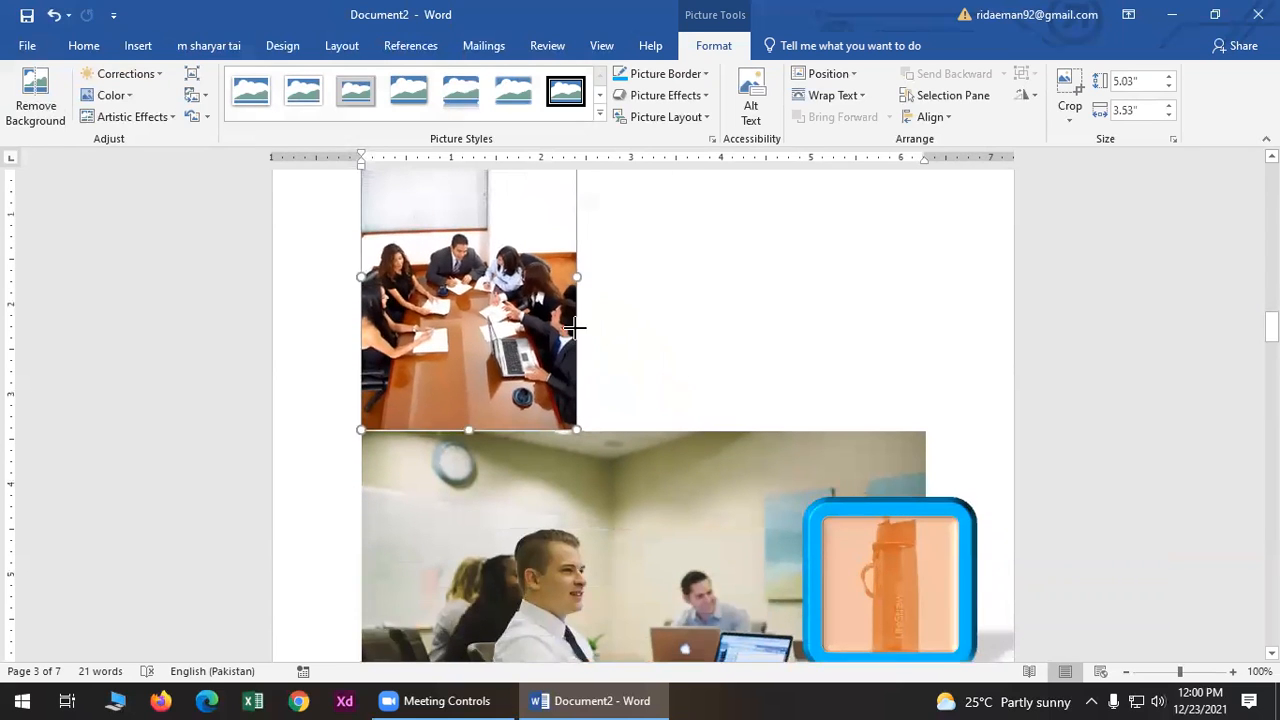
scroll(674, 517, "down", 3)
left_click(904, 391)
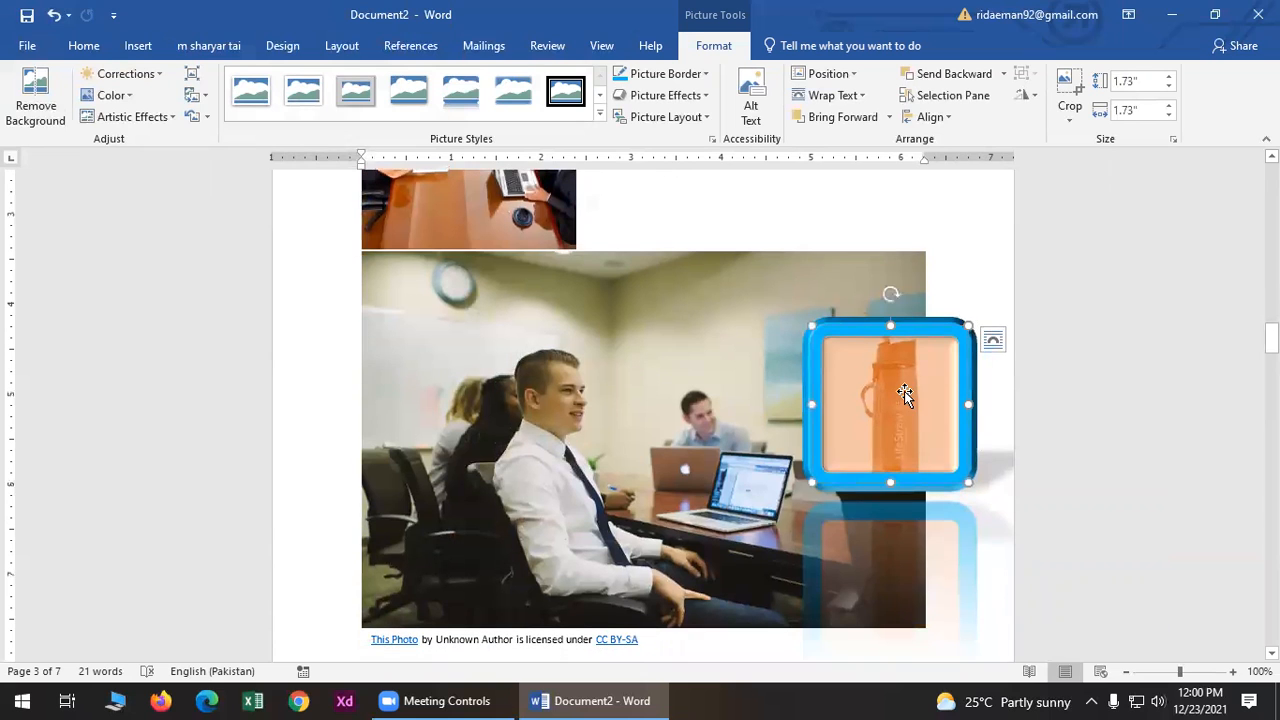
key("Delete")
- Shrink the next two meeting photos and place the small one beneath the first photo
scroll(880, 476, "down", 4)
left_click(907, 289)
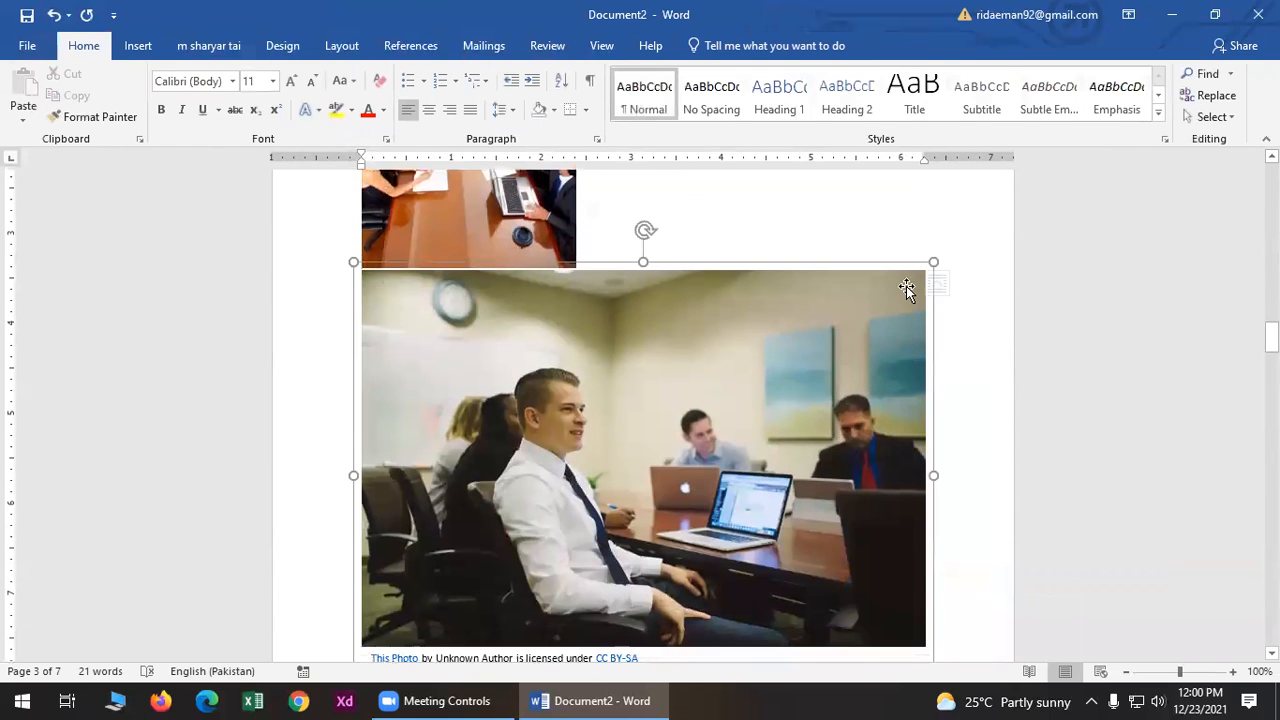
left_click_drag(932, 261, 661, 431)
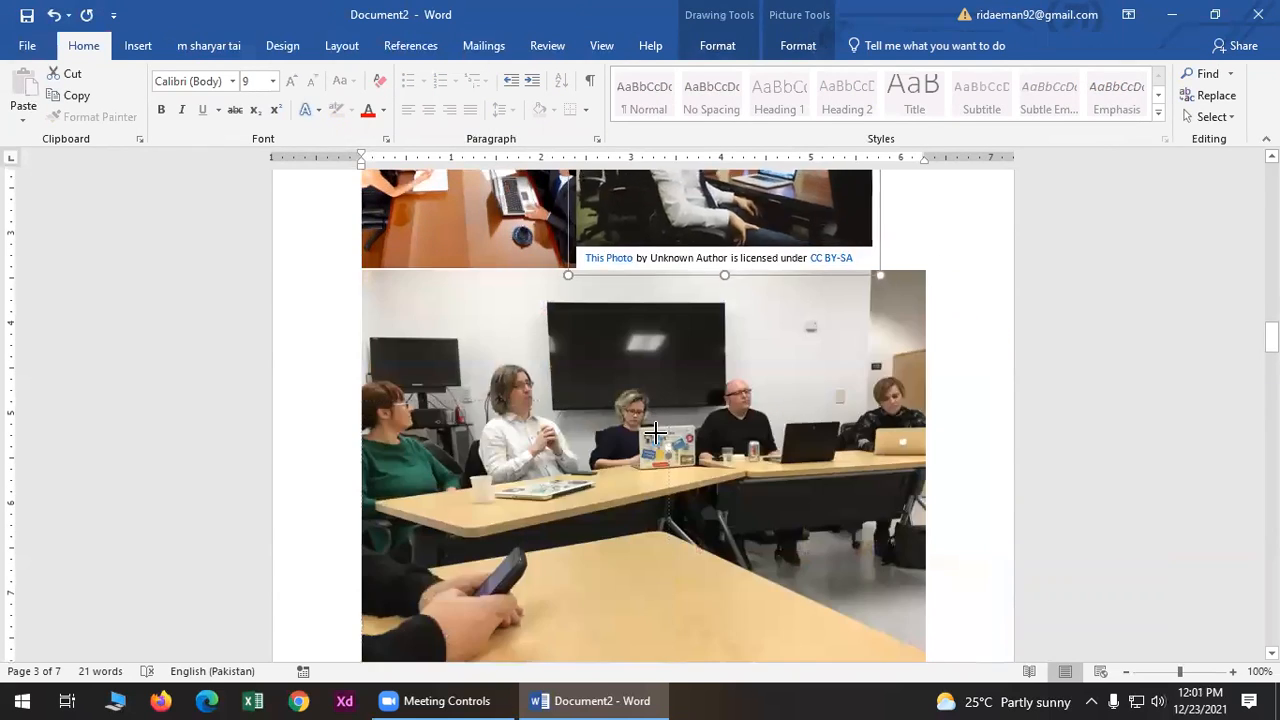
scroll(690, 385, "up", 2)
scroll(693, 382, "down", 1)
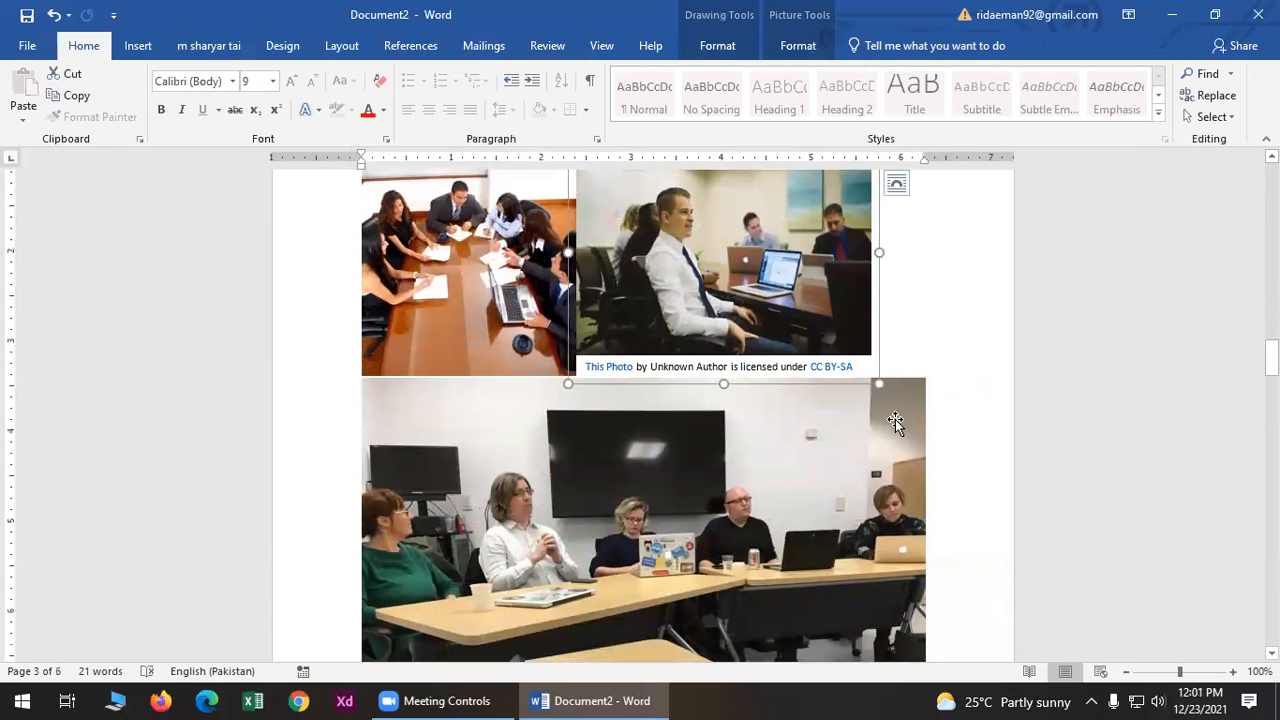
left_click(895, 422)
mouse_move(924, 380)
left_mouse_down()
mouse_move(777, 494)
mouse_move(704, 512)
mouse_move(480, 648)
mouse_move(449, 615)
left_mouse_up()
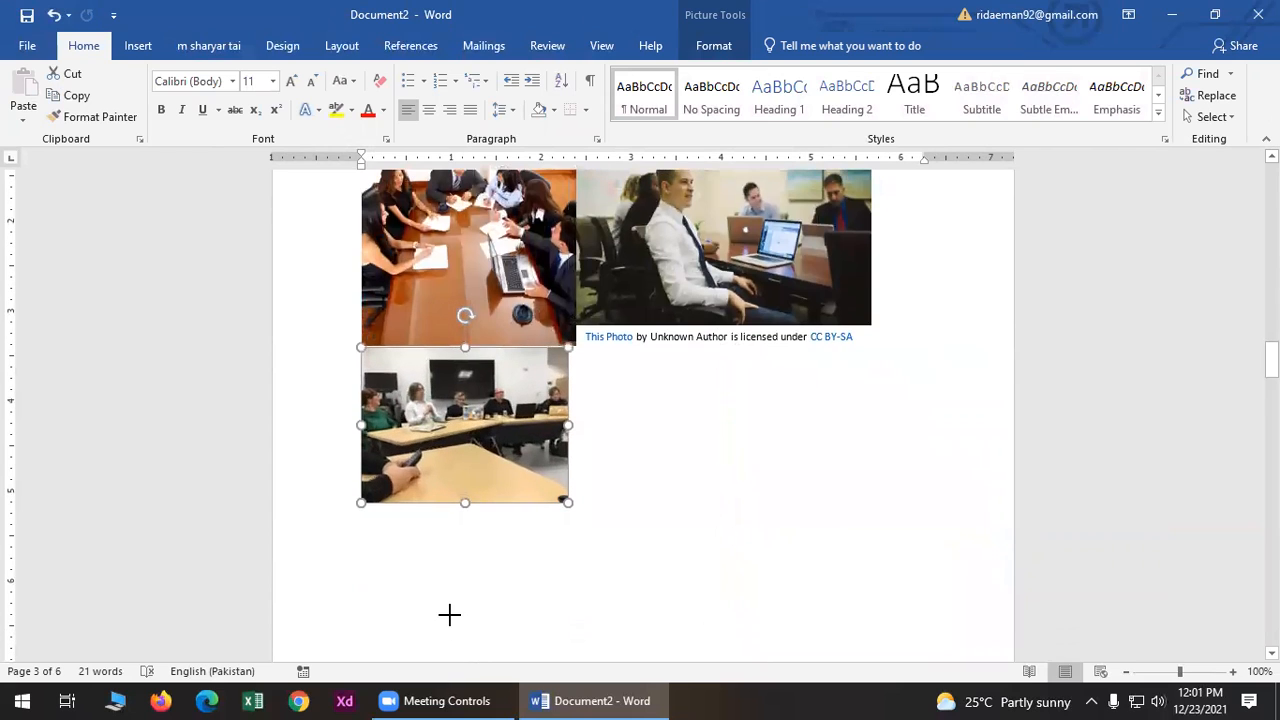
left_click_drag(472, 397, 612, 446)
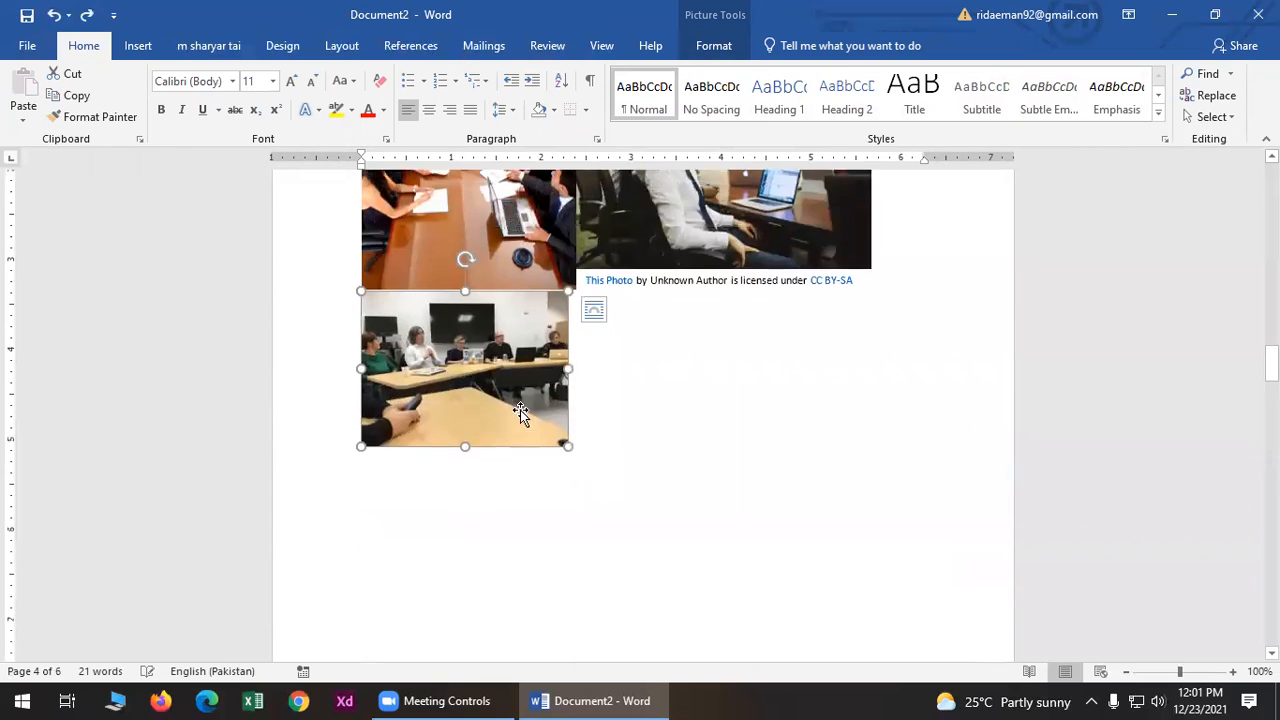
left_click_drag(516, 400, 682, 390)
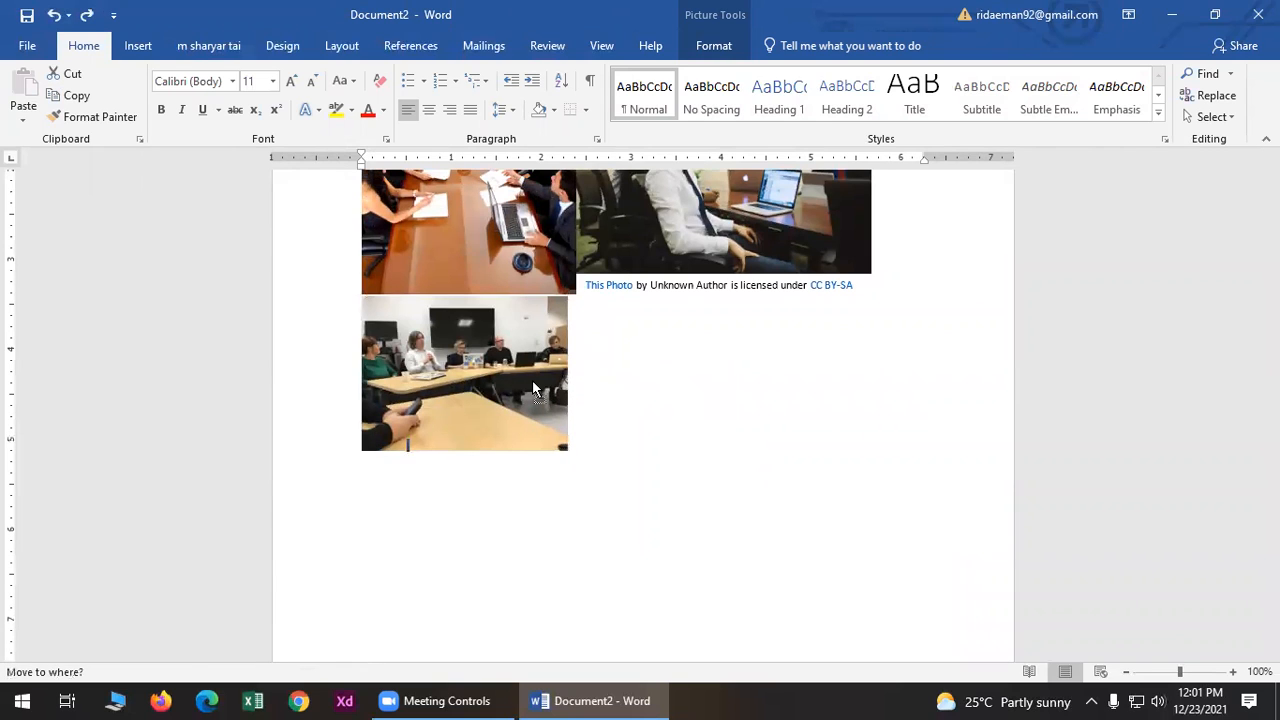
left_click_drag(533, 382, 532, 380)
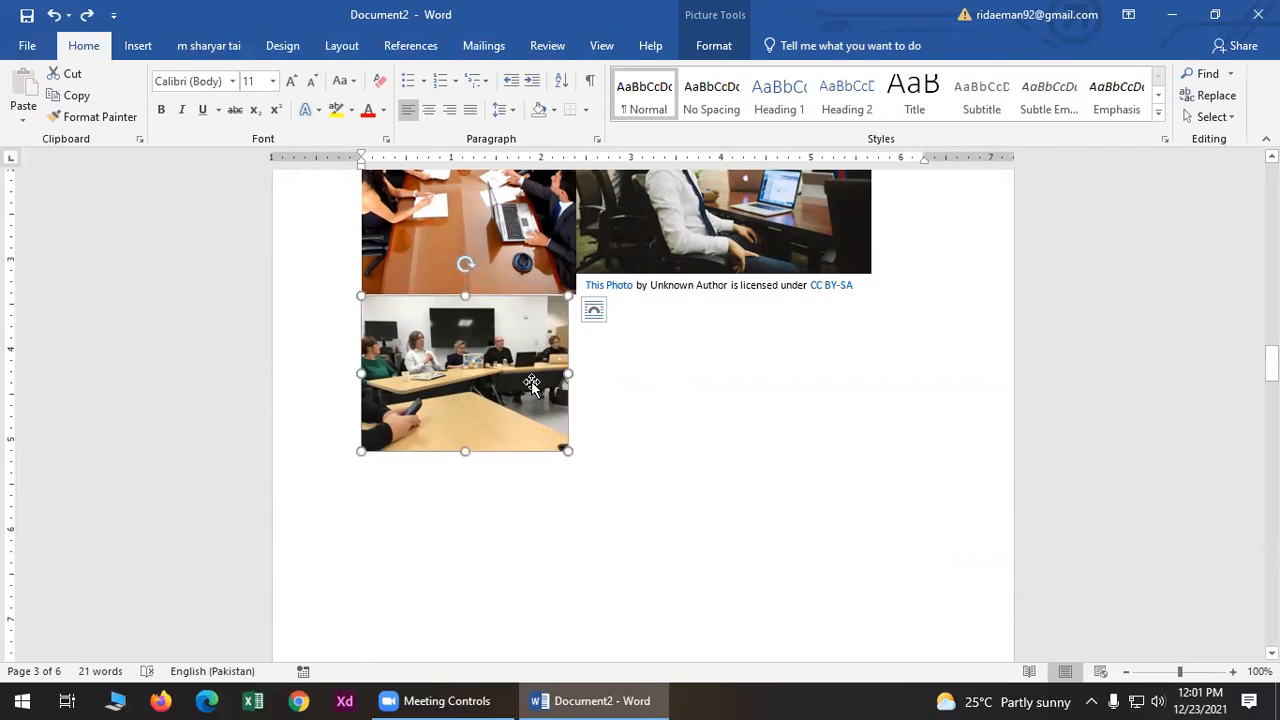
- Float the bottom photo In Front of Text under the right photo, sized 2.28" by 3.73"
left_click(697, 48)
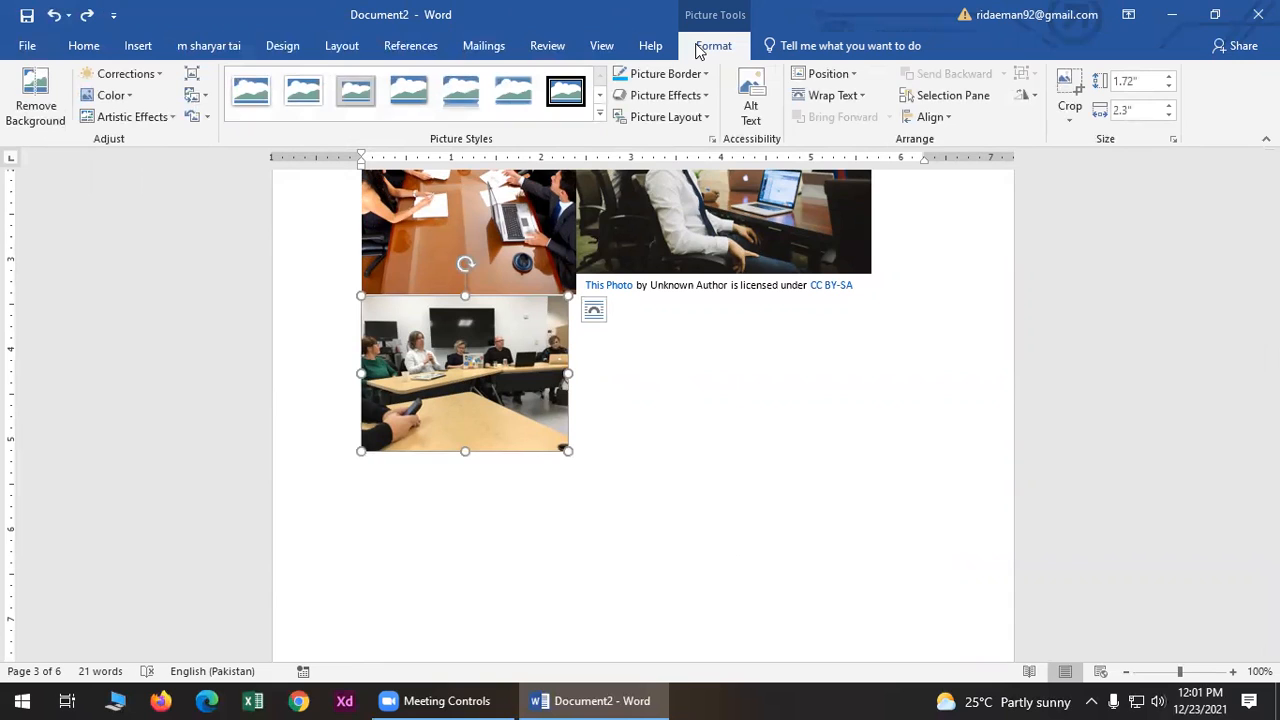
left_click(832, 98)
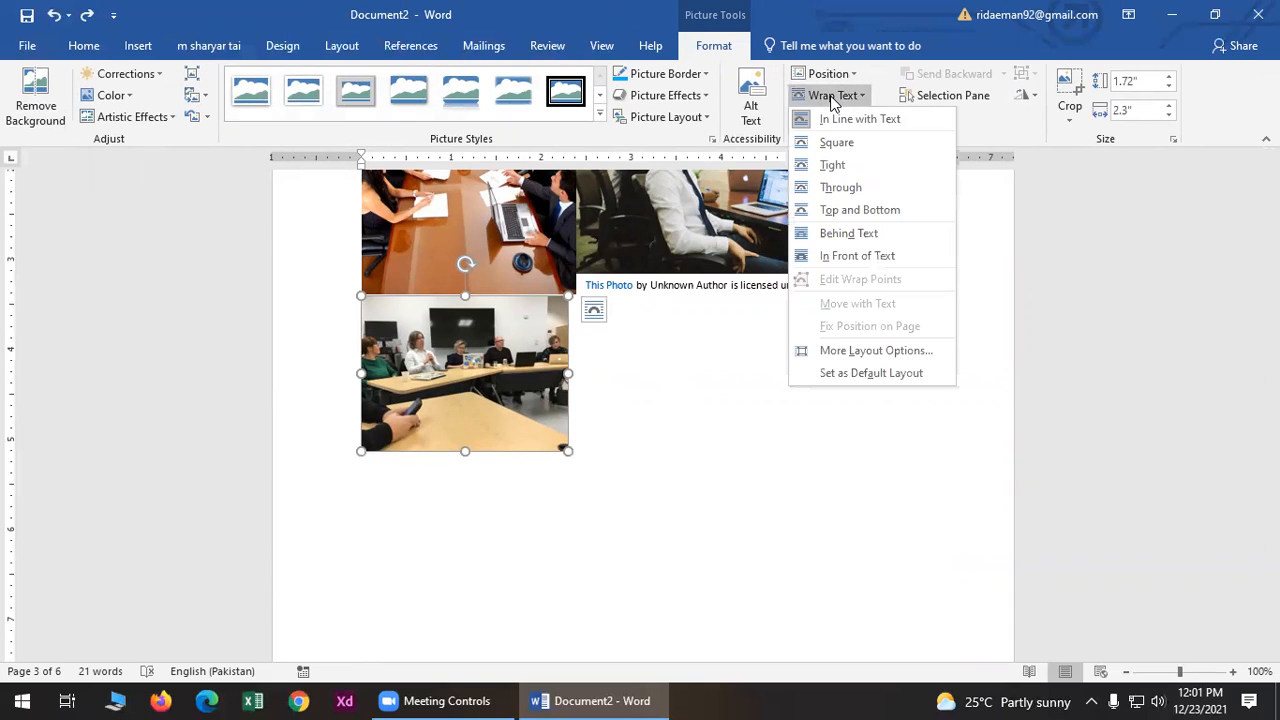
left_click(857, 256)
left_click_drag(455, 372, 674, 347)
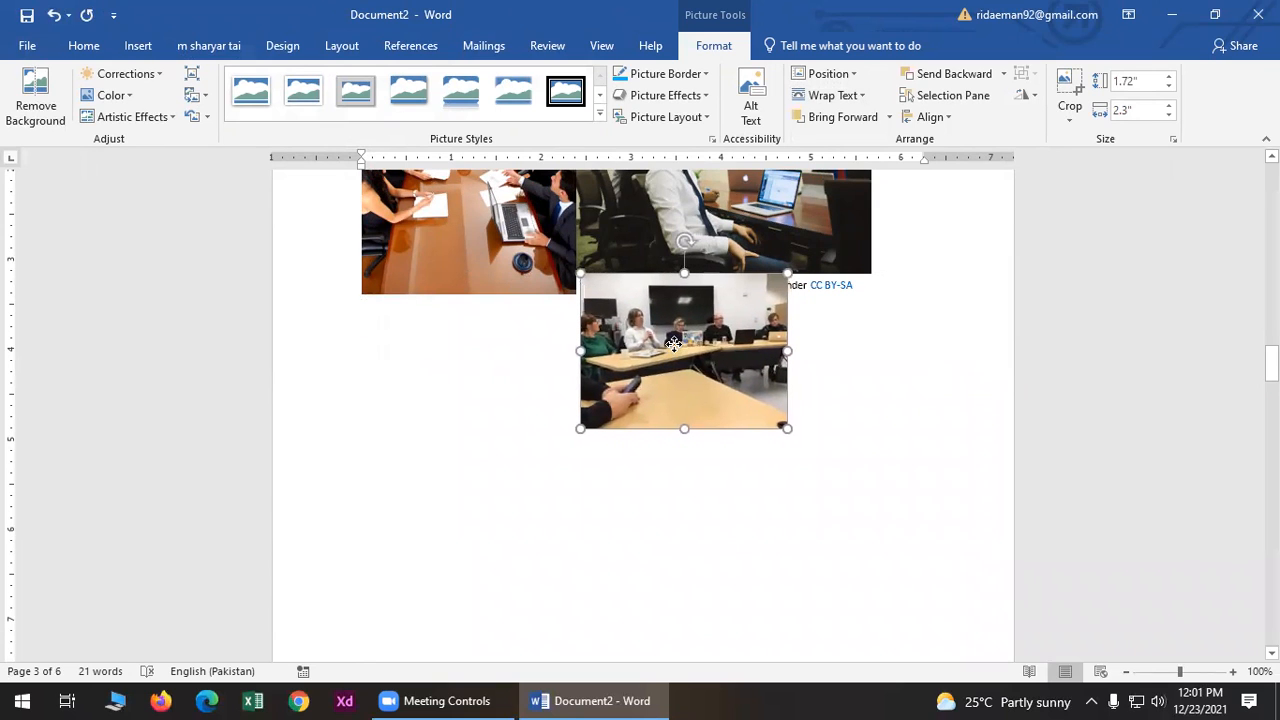
left_click_drag(785, 356, 915, 352)
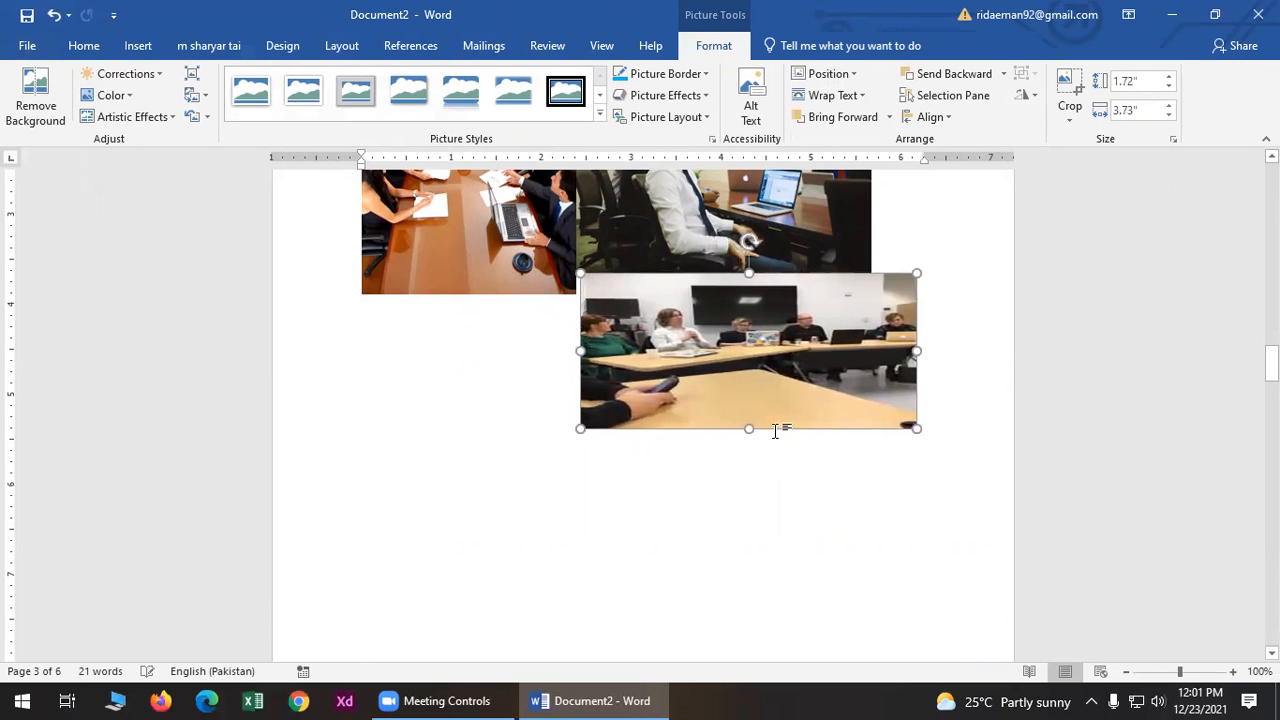
left_click_drag(748, 426, 749, 477)
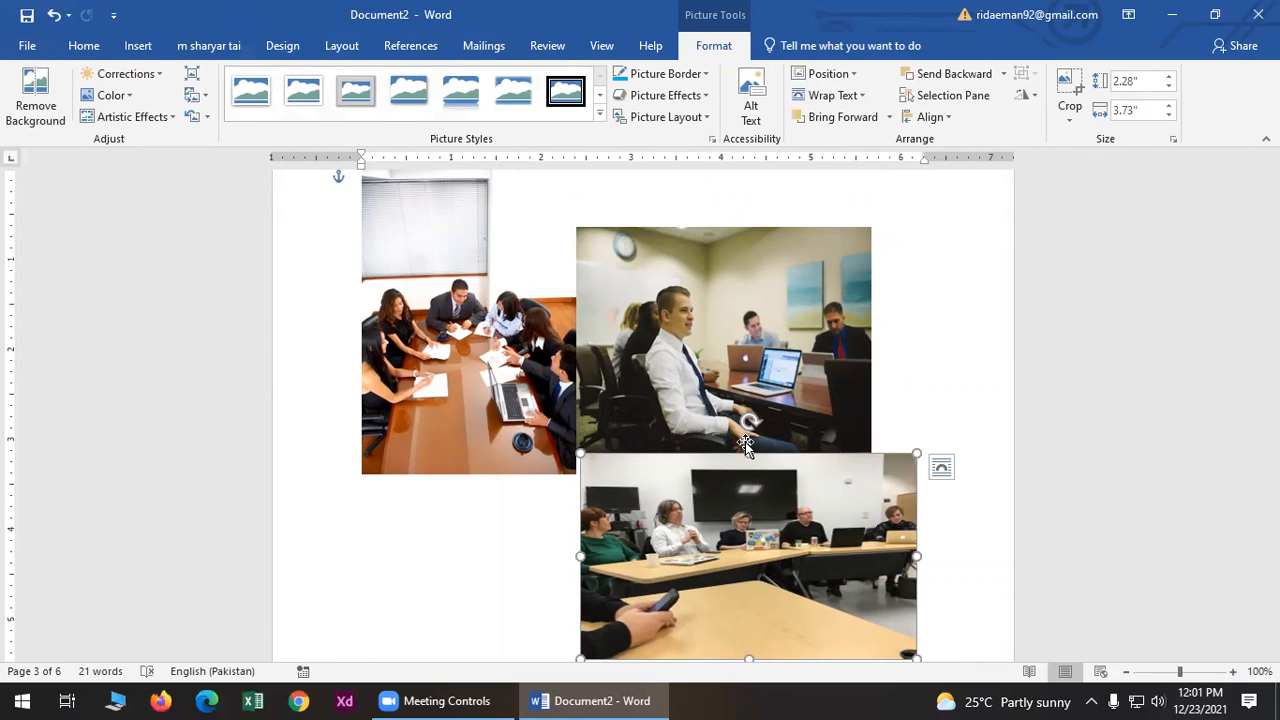
left_click(140, 47)
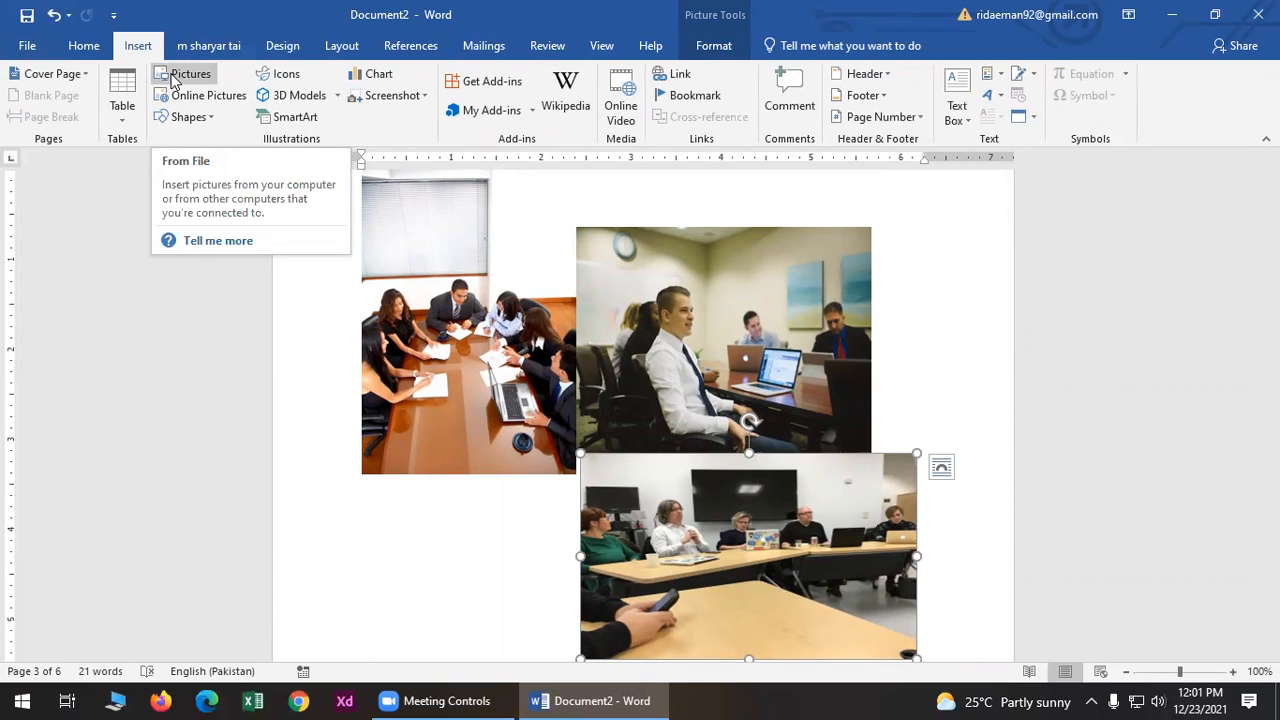
- Open Online Pictures and search for cricket images
left_click(207, 105)
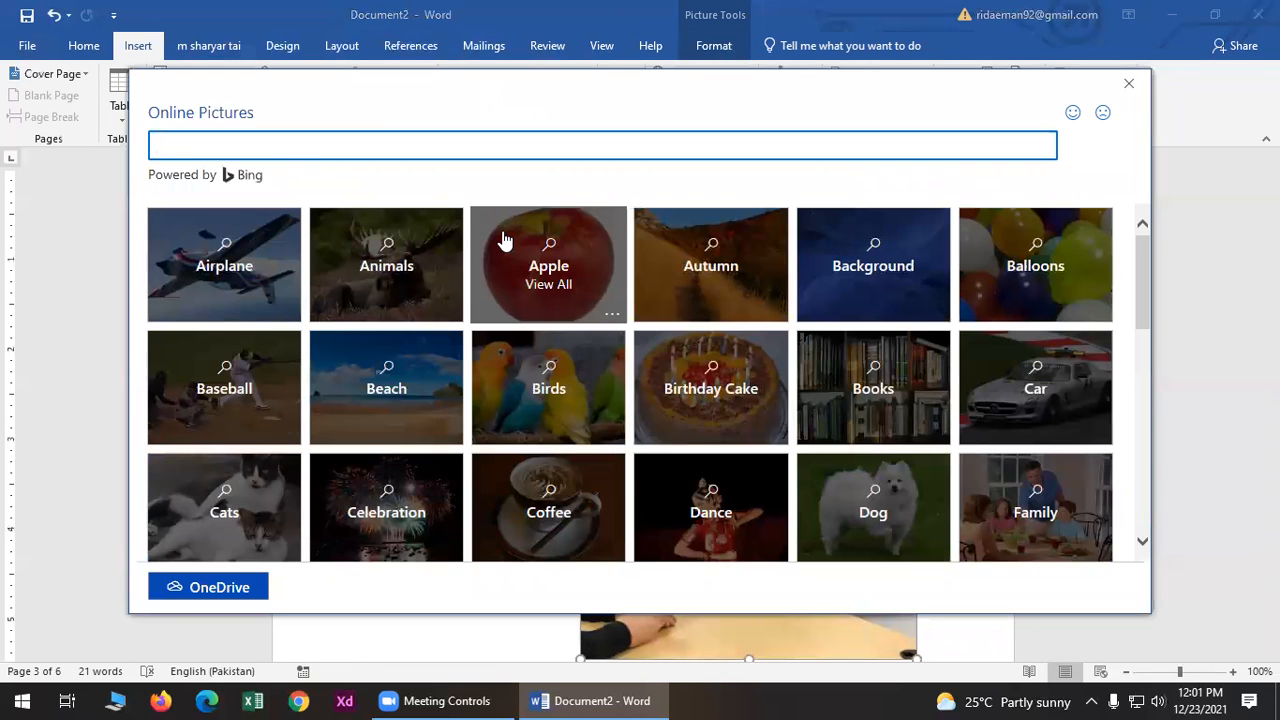
scroll(540, 360, "down", 3)
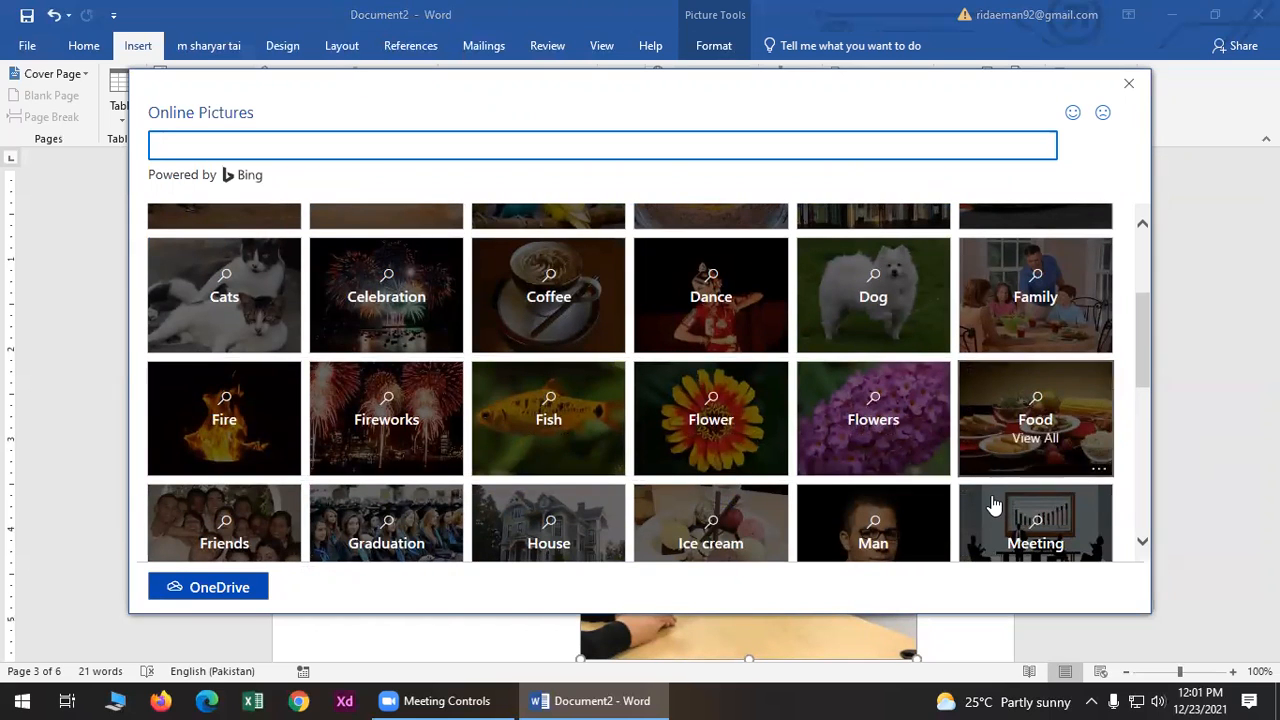
scroll(900, 490, "down", 3)
scroll(300, 460, "down", 1)
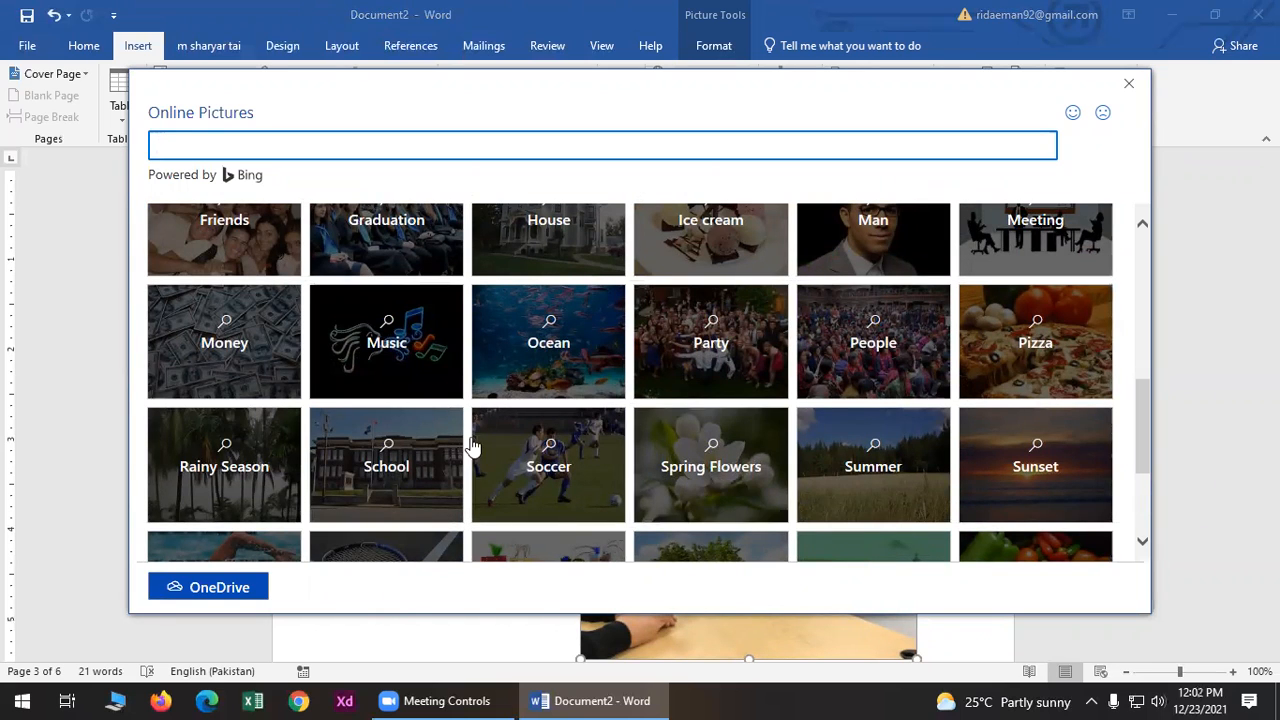
scroll(420, 455, "down", 2)
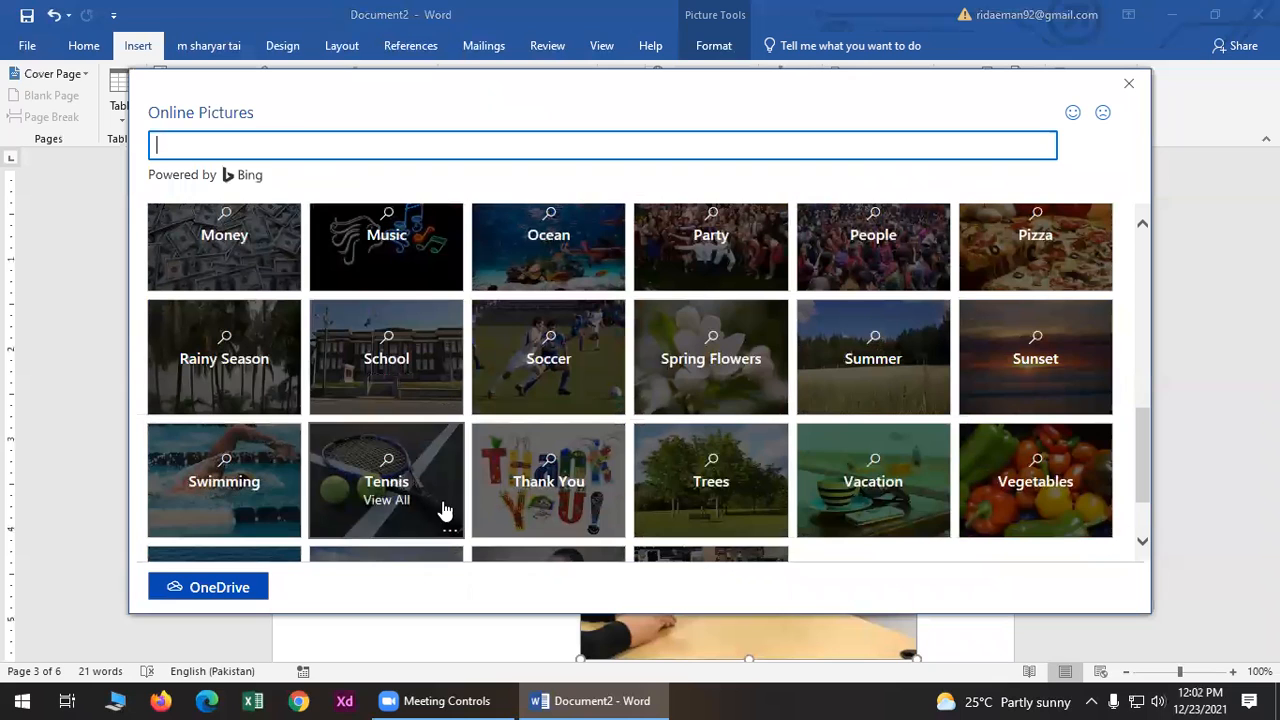
scroll(415, 470, "down", 1)
scroll(395, 430, "up", 2)
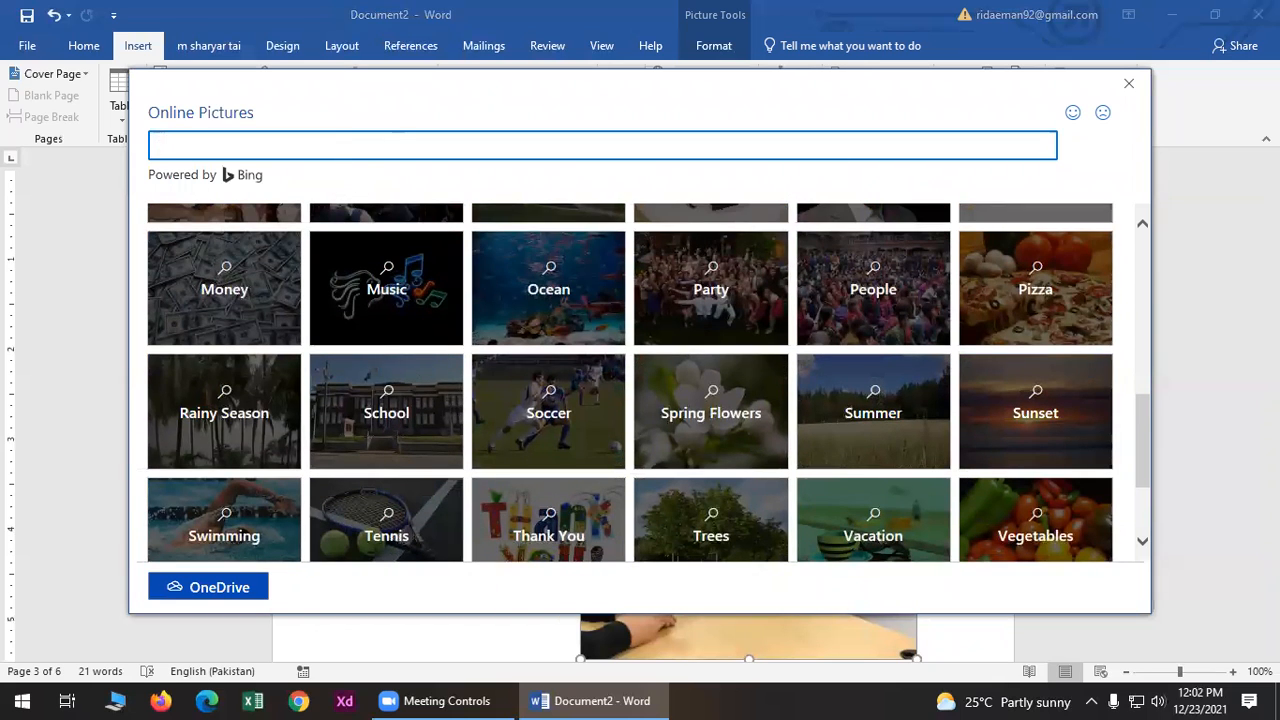
type("icket")
key("Return")
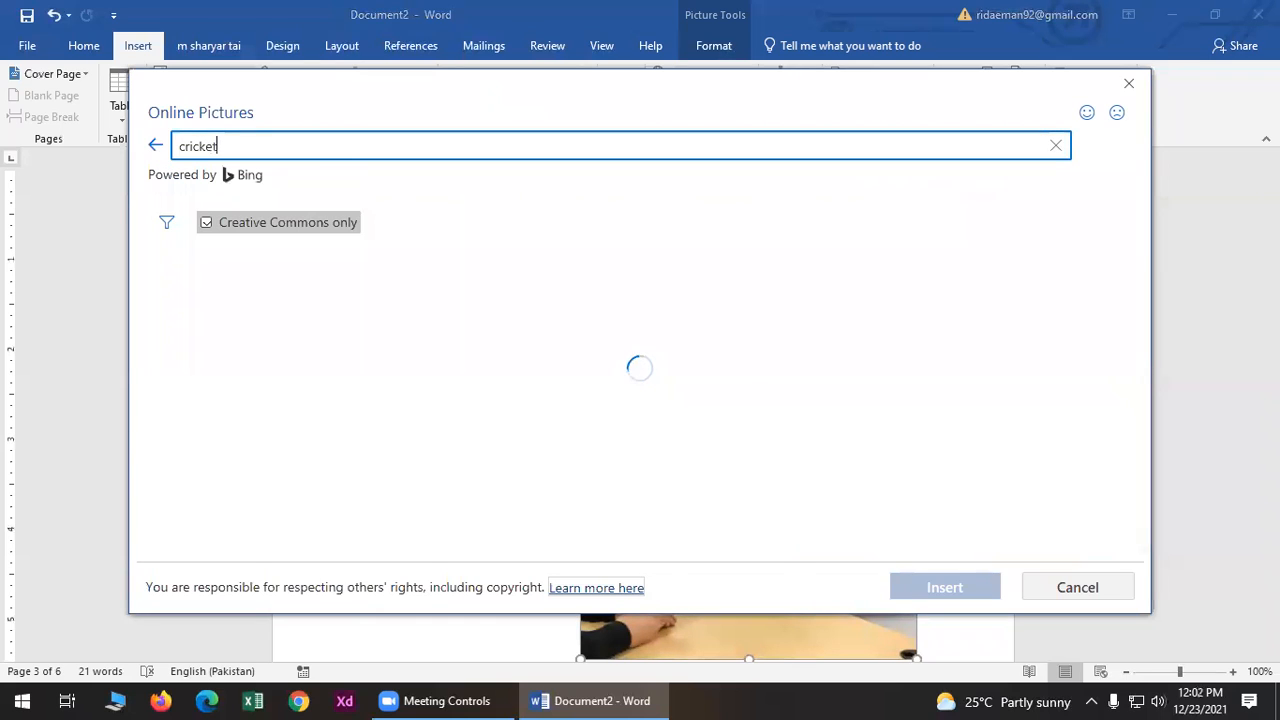
scroll(918, 463, "down", 3)
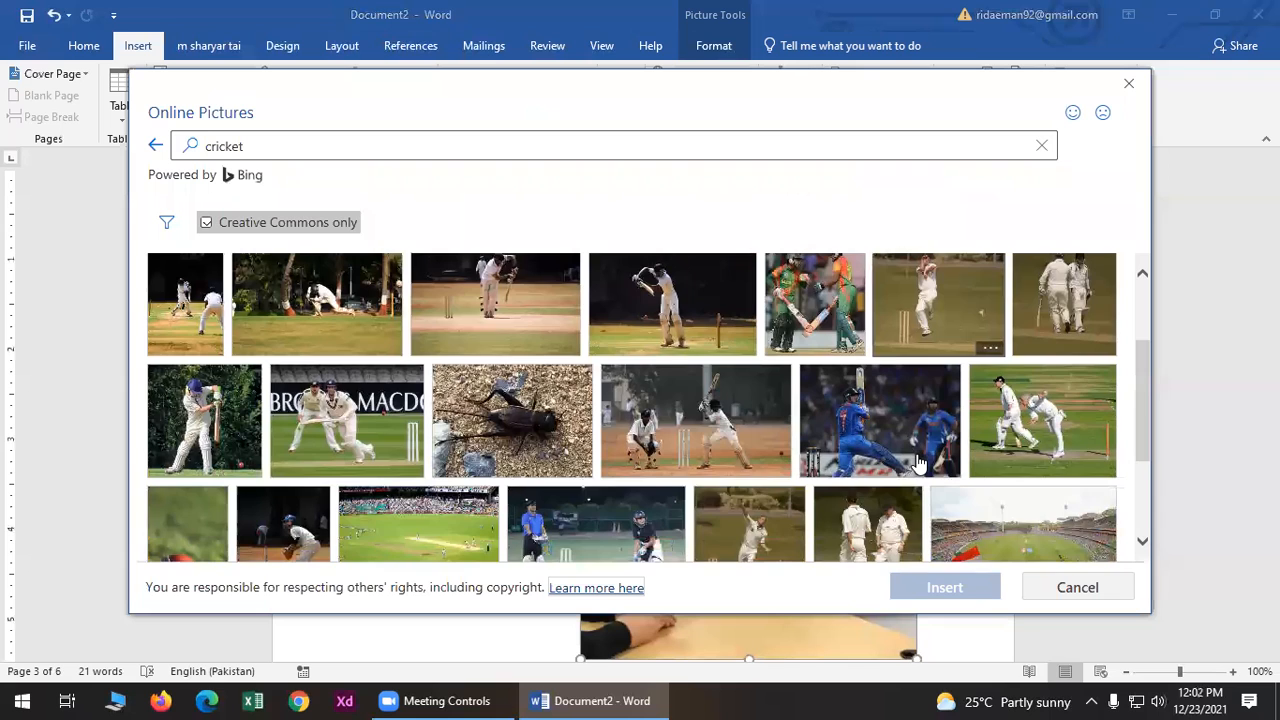
scroll(918, 463, "down", 4)
scroll(850, 340, "up", 5)
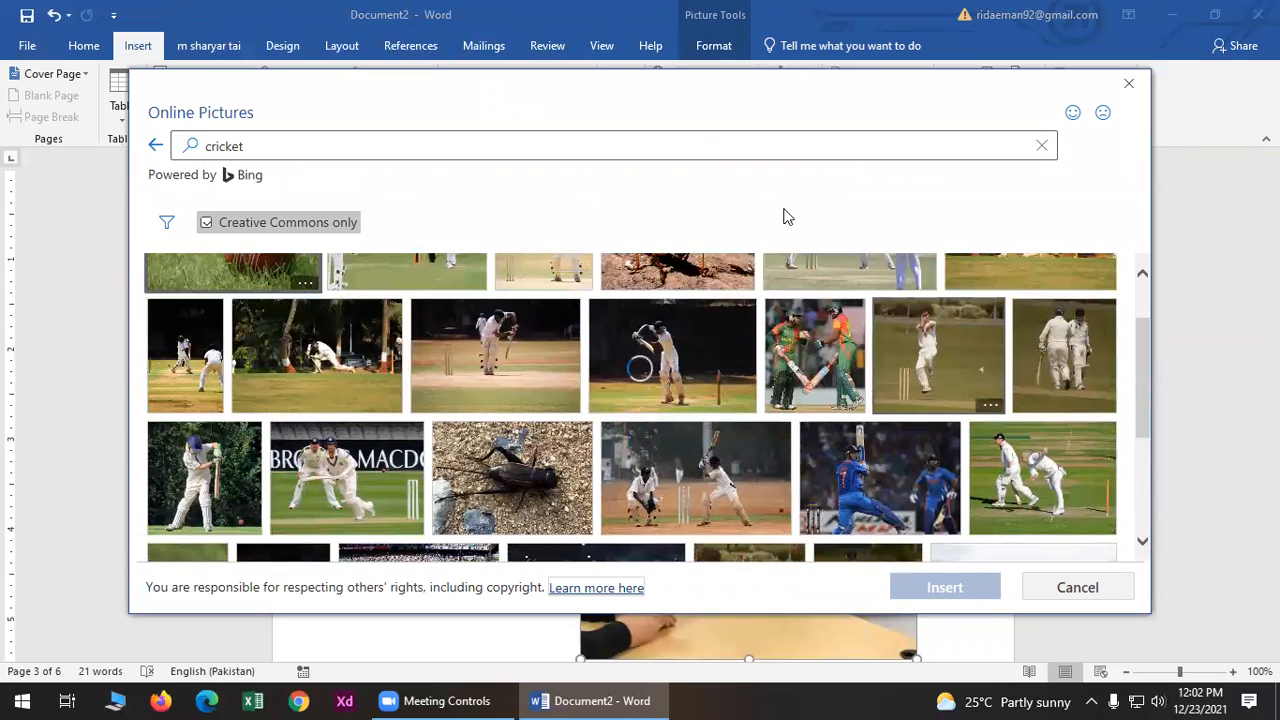
- Search for sunset instead, tick three sunset images and insert them
left_click(703, 140)
type("su")
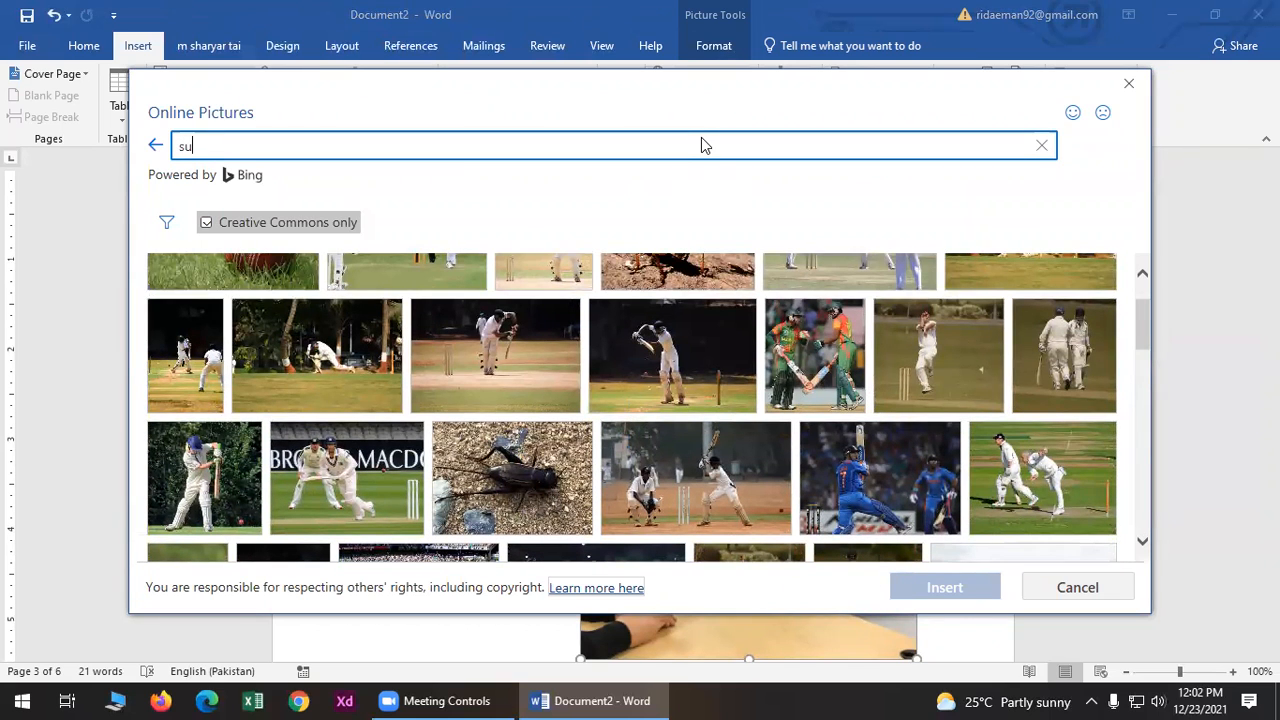
key("Return")
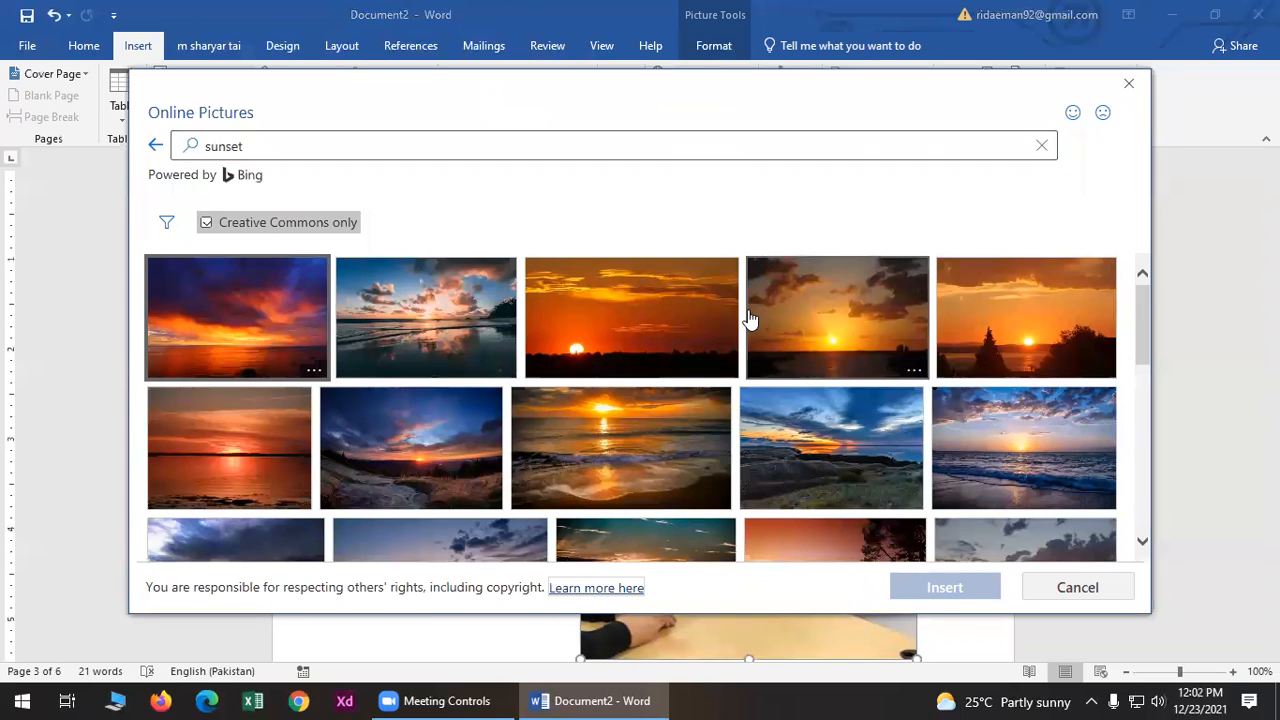
left_click(668, 318)
left_click(875, 358)
left_click(1054, 432)
left_click(922, 585)
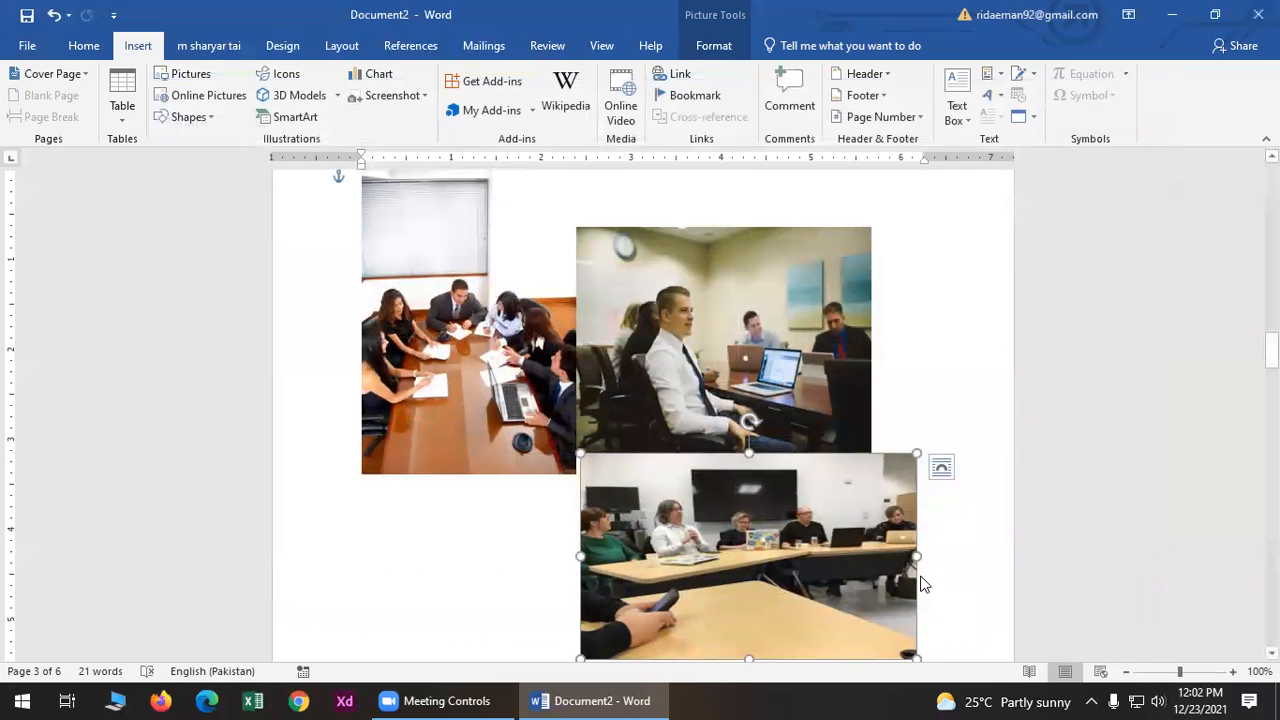
- Delete both meeting-room photos from page 3
scroll(885, 595, "down", 2)
scroll(885, 595, "up", 15)
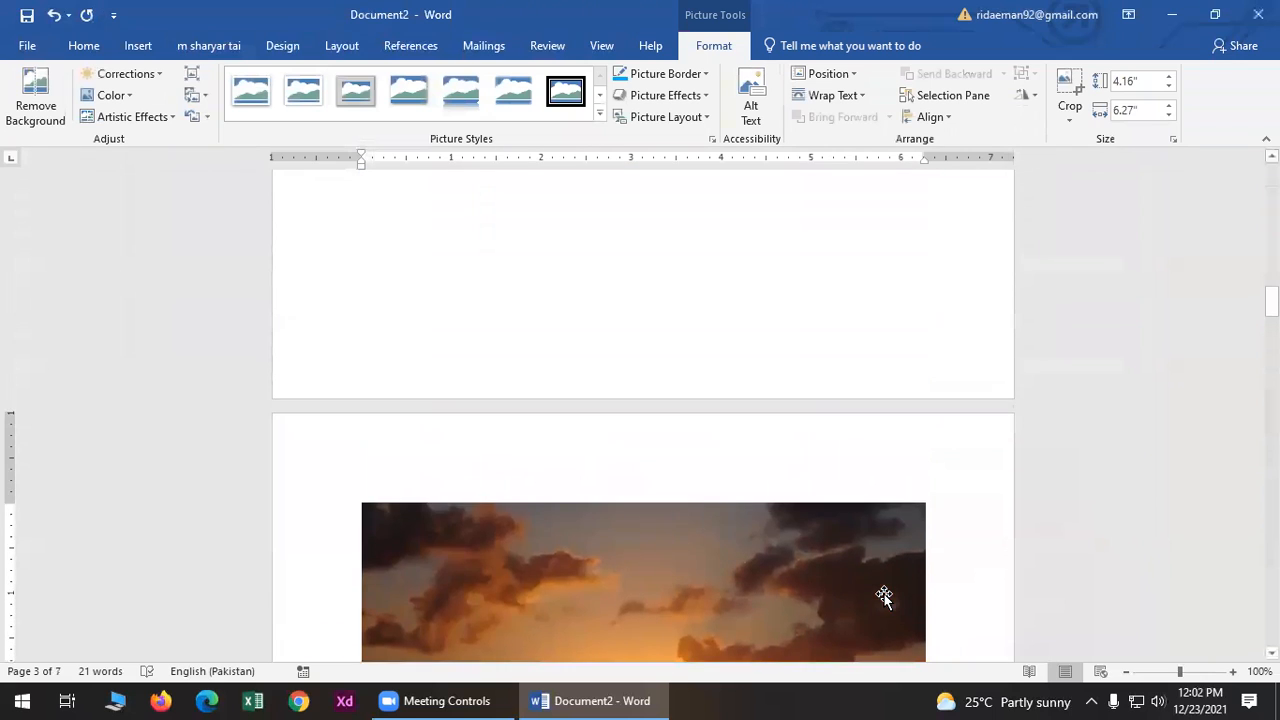
scroll(885, 595, "up", 5)
scroll(885, 595, "down", 5)
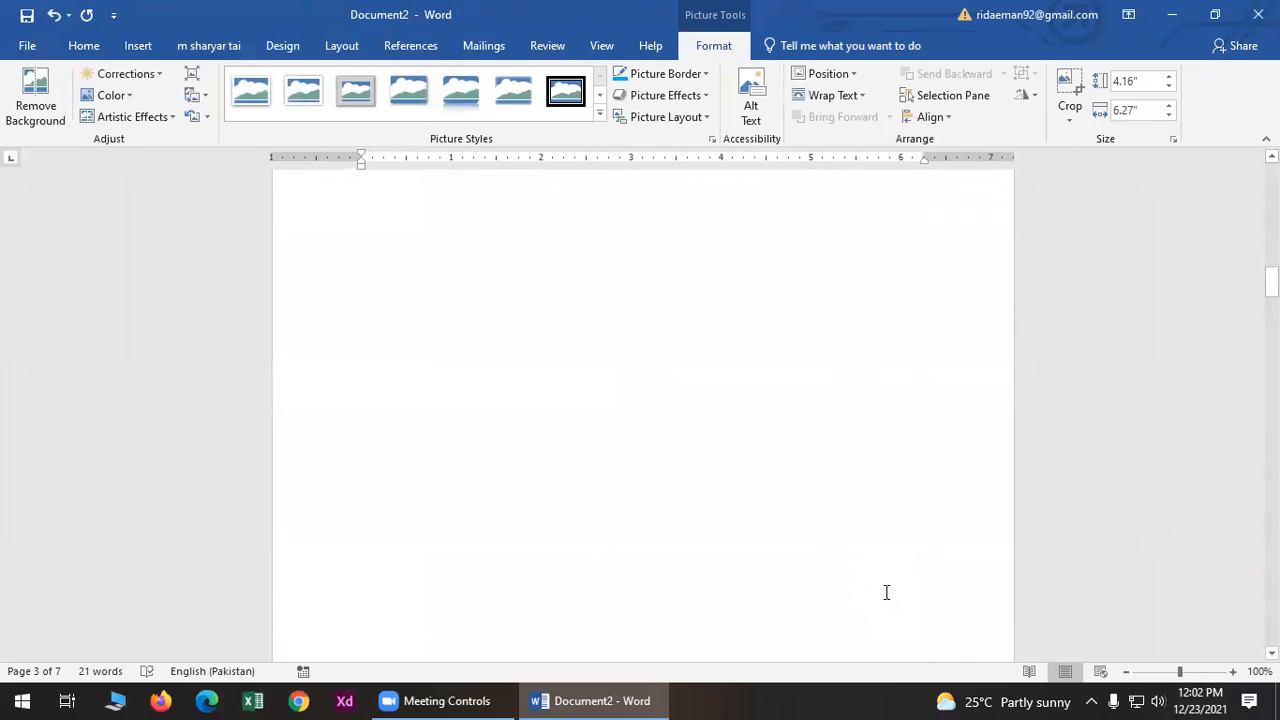
scroll(886, 592, "down", 12)
scroll(884, 592, "down", 10)
scroll(884, 595, "up", 9)
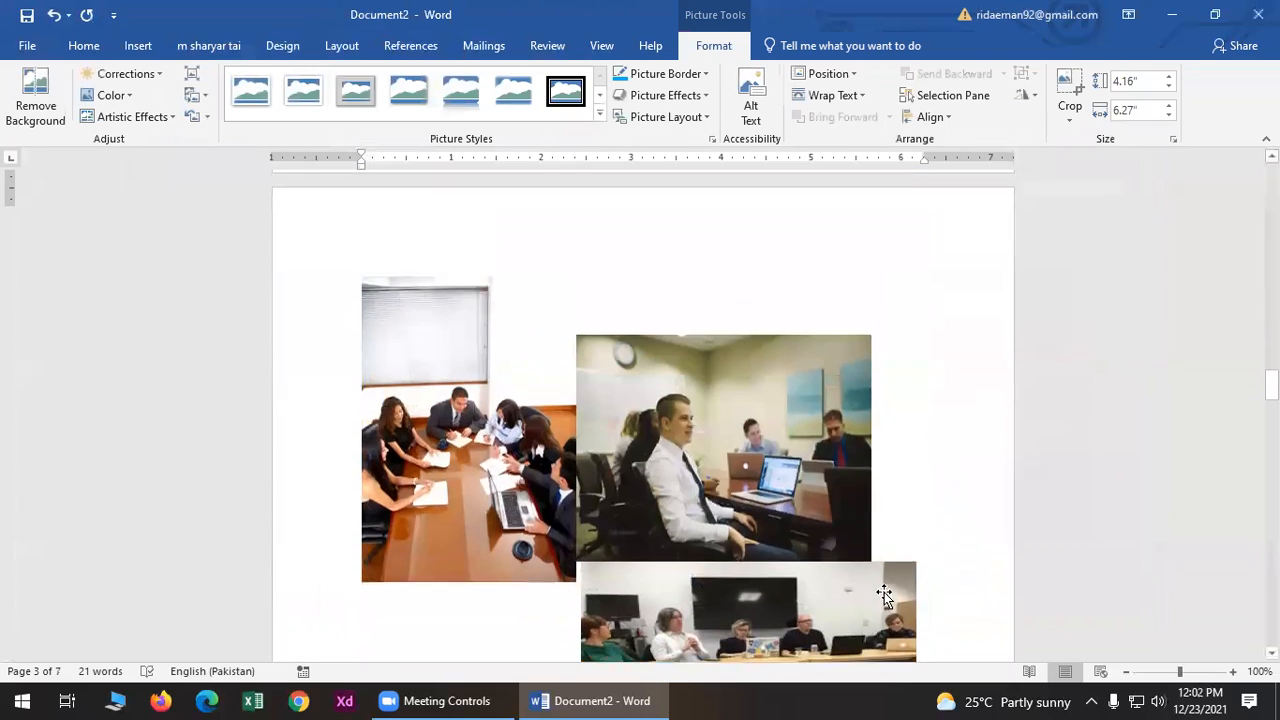
scroll(885, 595, "up", 1)
left_click(762, 504)
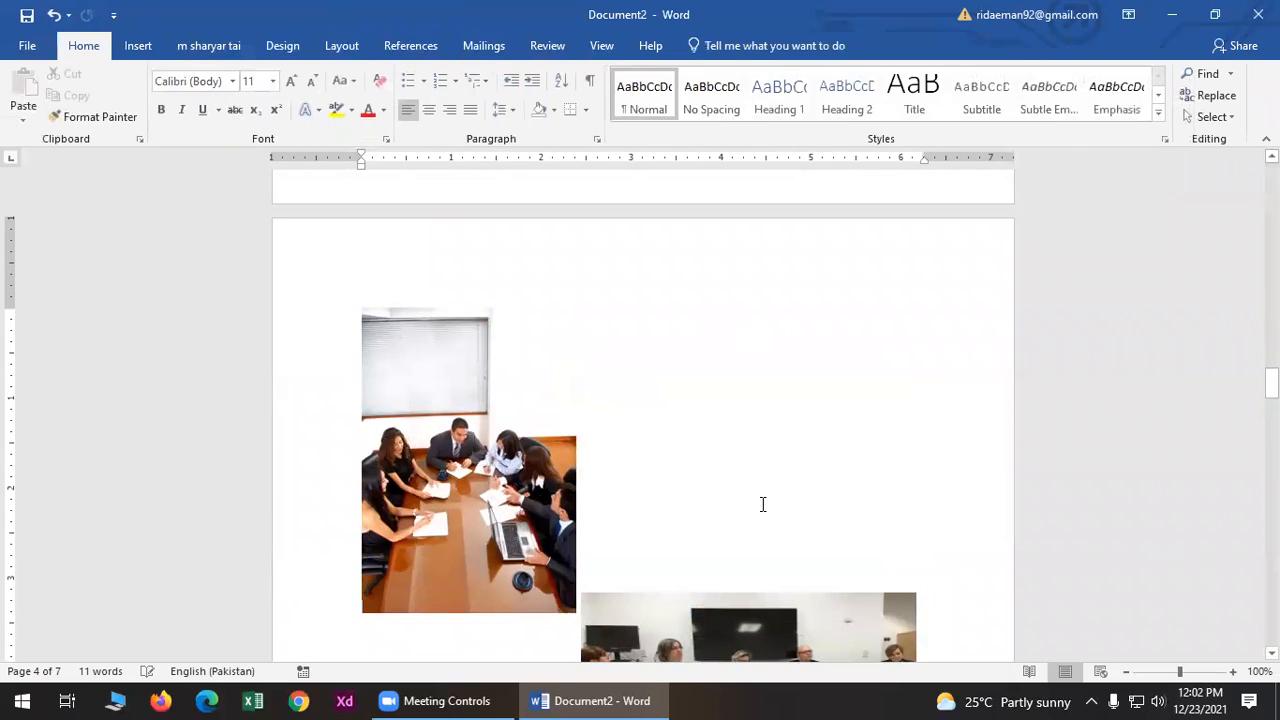
left_click(554, 458)
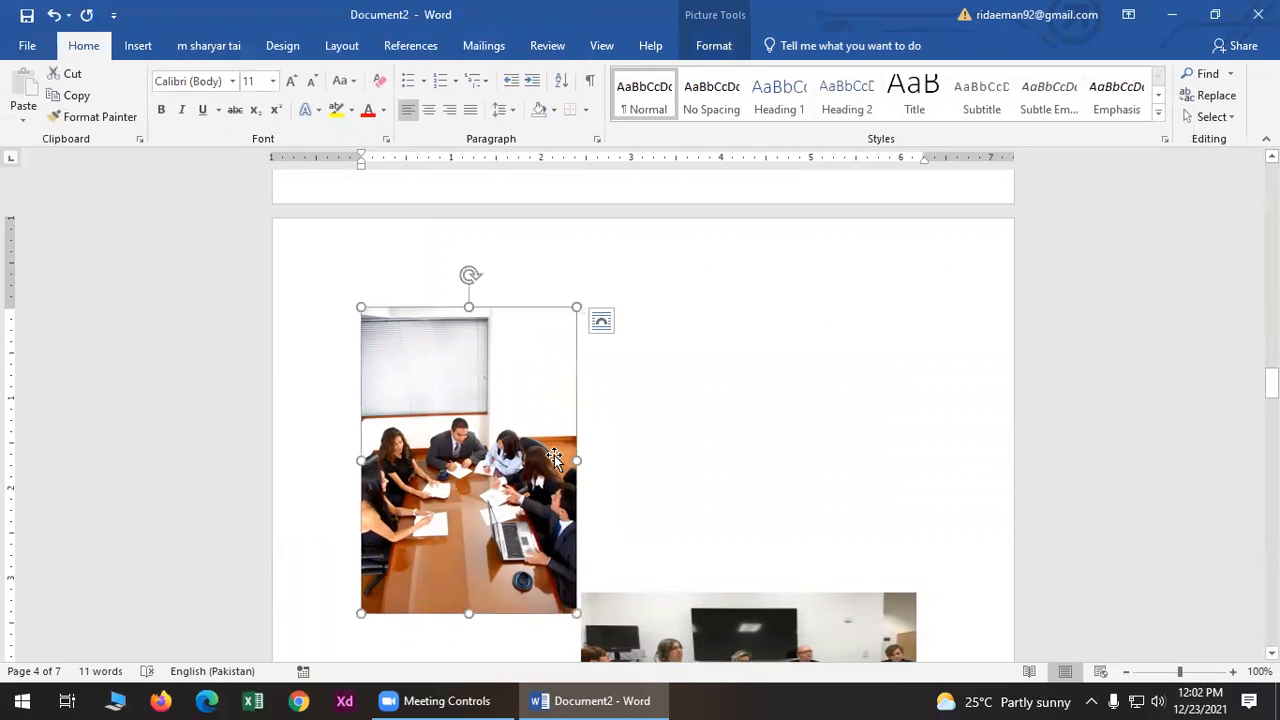
key("Delete")
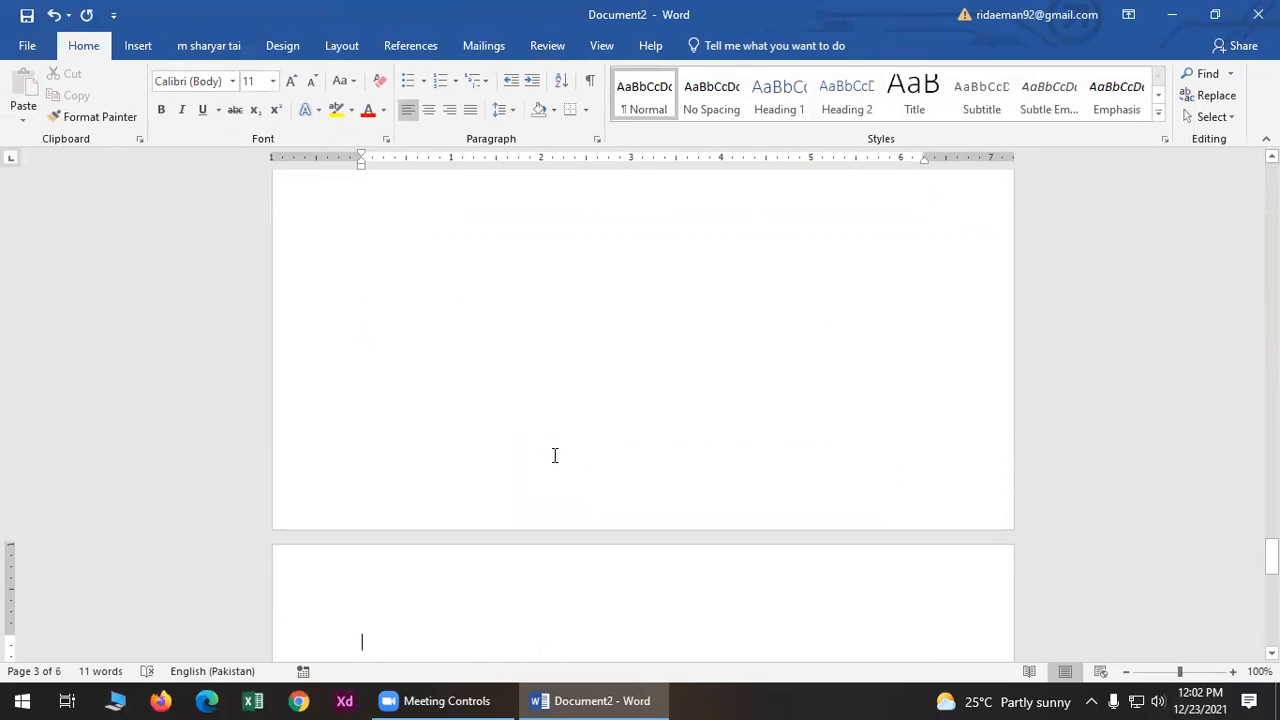
scroll(554, 455, "up", 14)
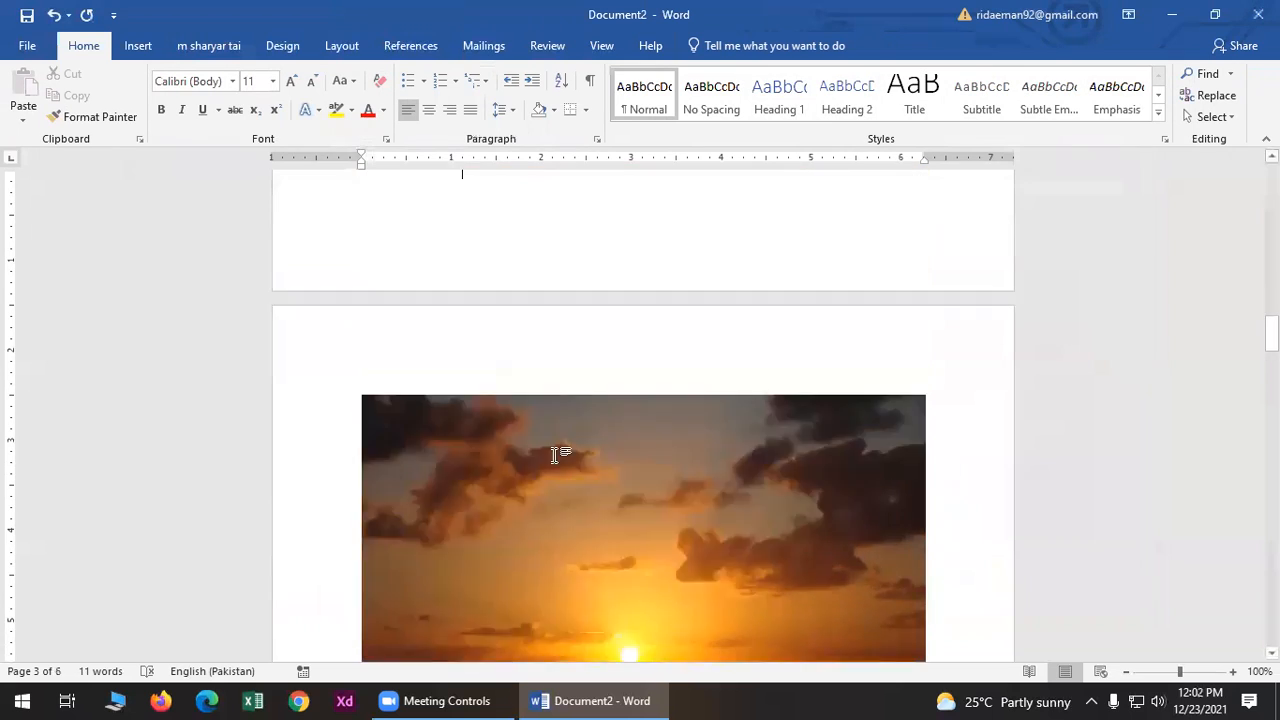
scroll(554, 455, "down", 8)
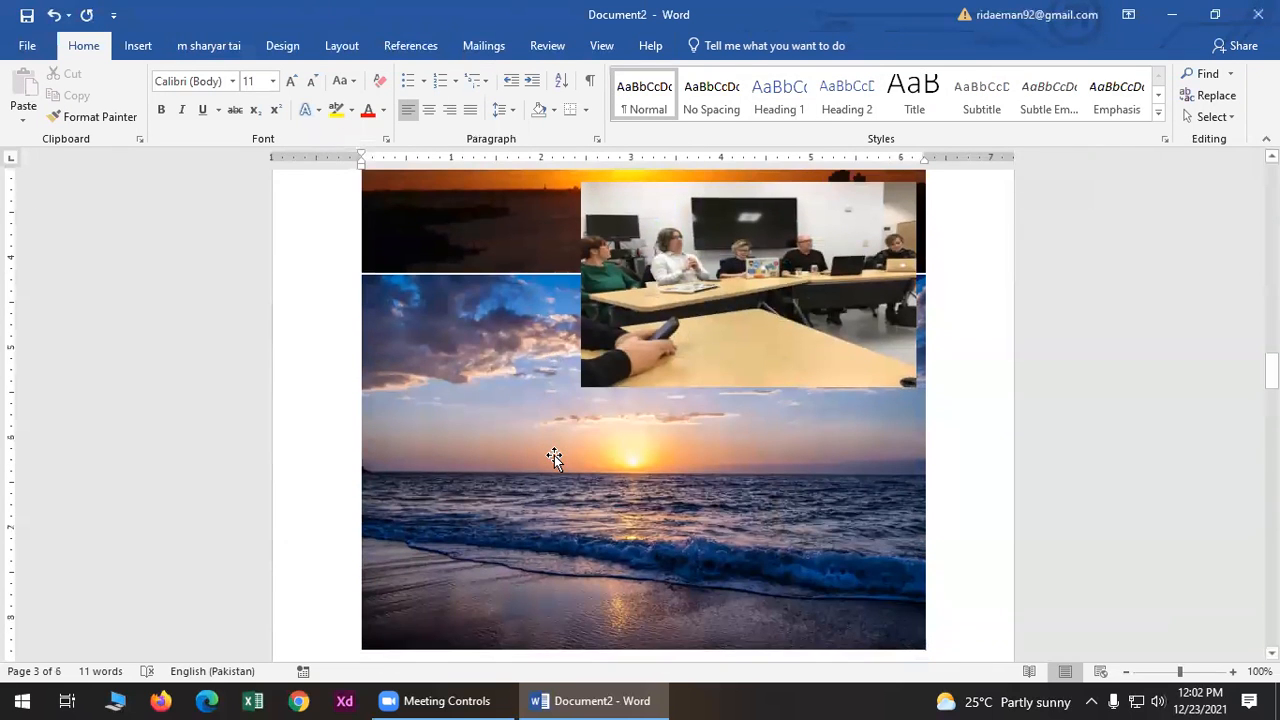
left_click(649, 266)
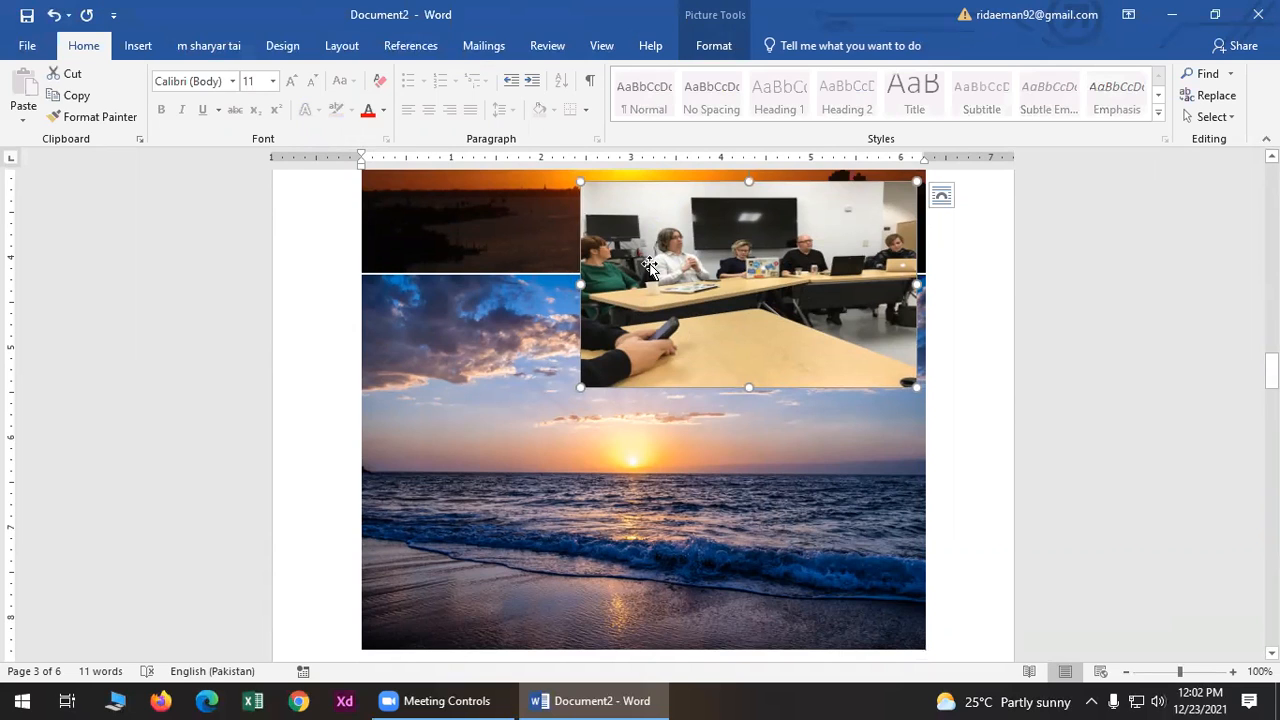
key("Delete")
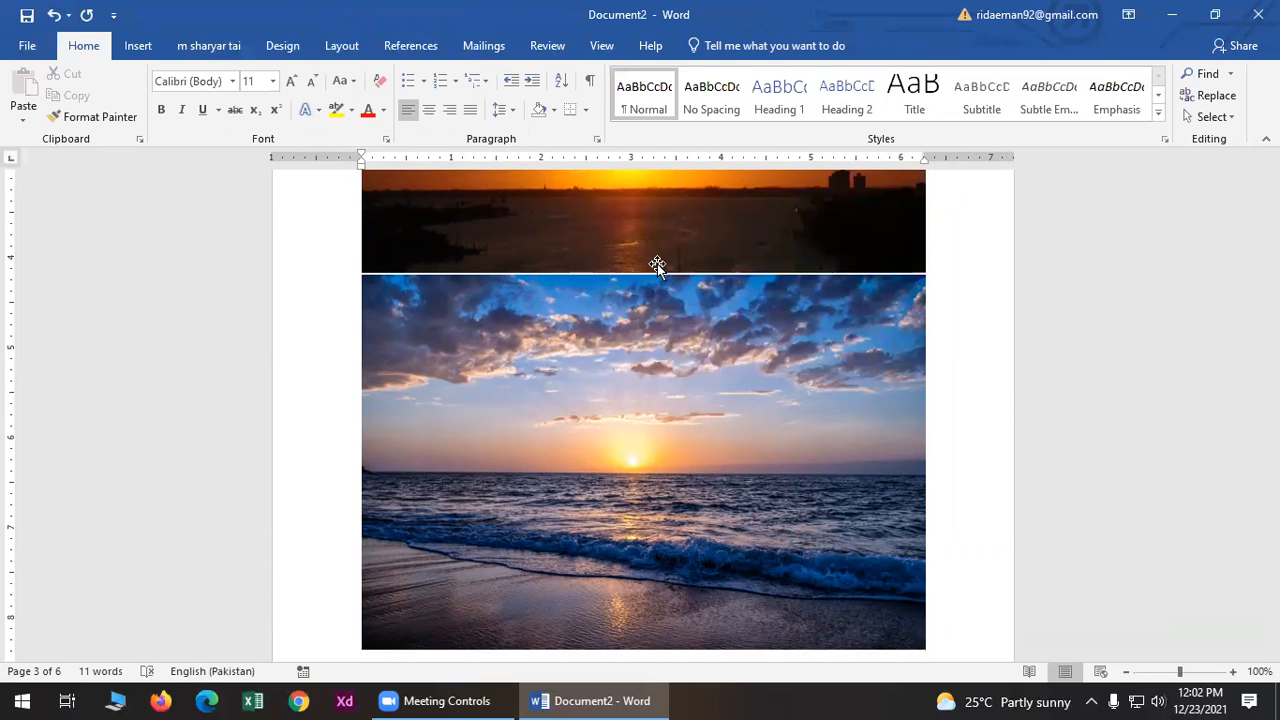
- Shrink the beach sunset to about three-quarters size and resize the upper sunset proportionally
left_click(736, 382)
scroll(737, 386, "up", 1)
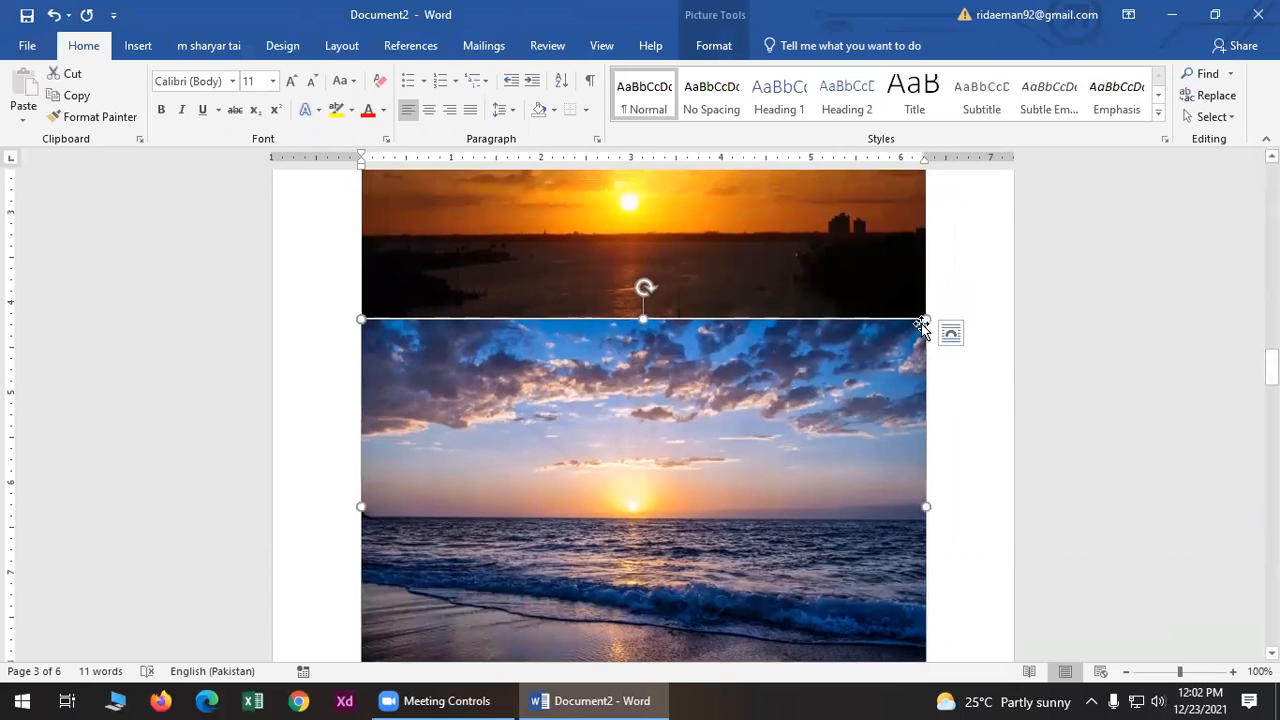
left_click_drag(926, 318, 769, 425)
left_click_drag(630, 488, 632, 514)
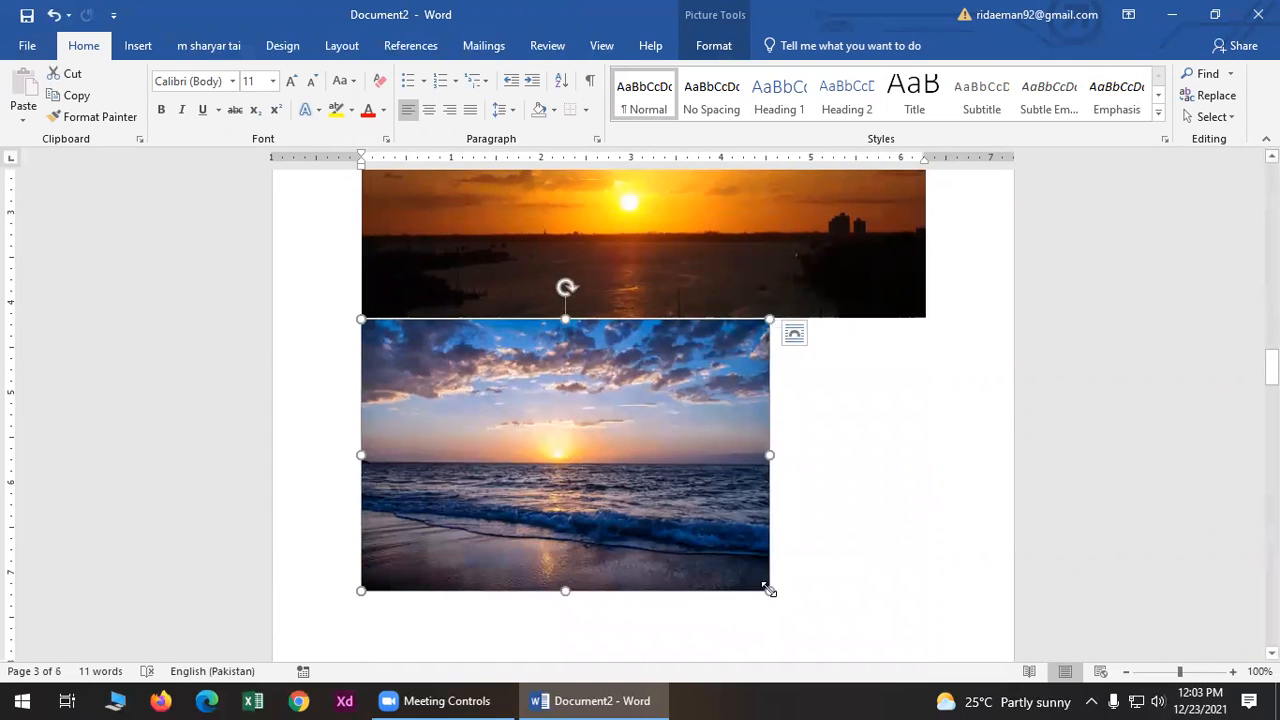
left_click_drag(718, 524, 585, 387)
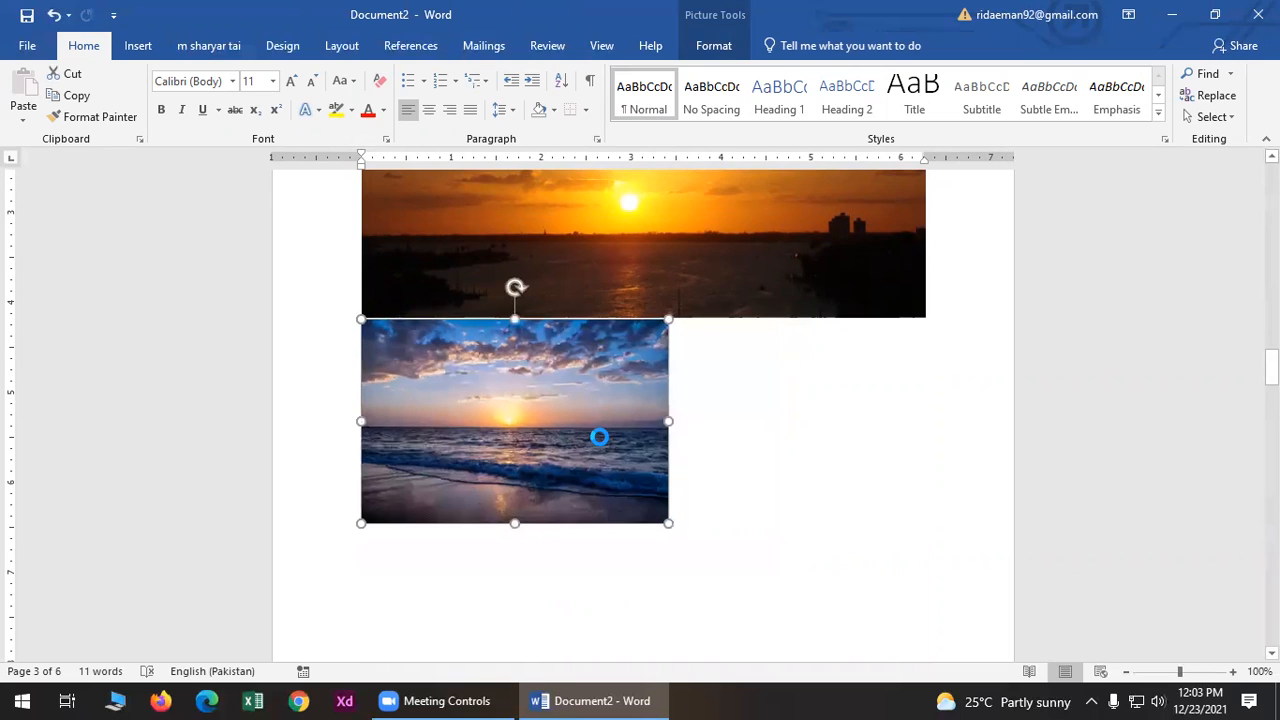
left_click(668, 268)
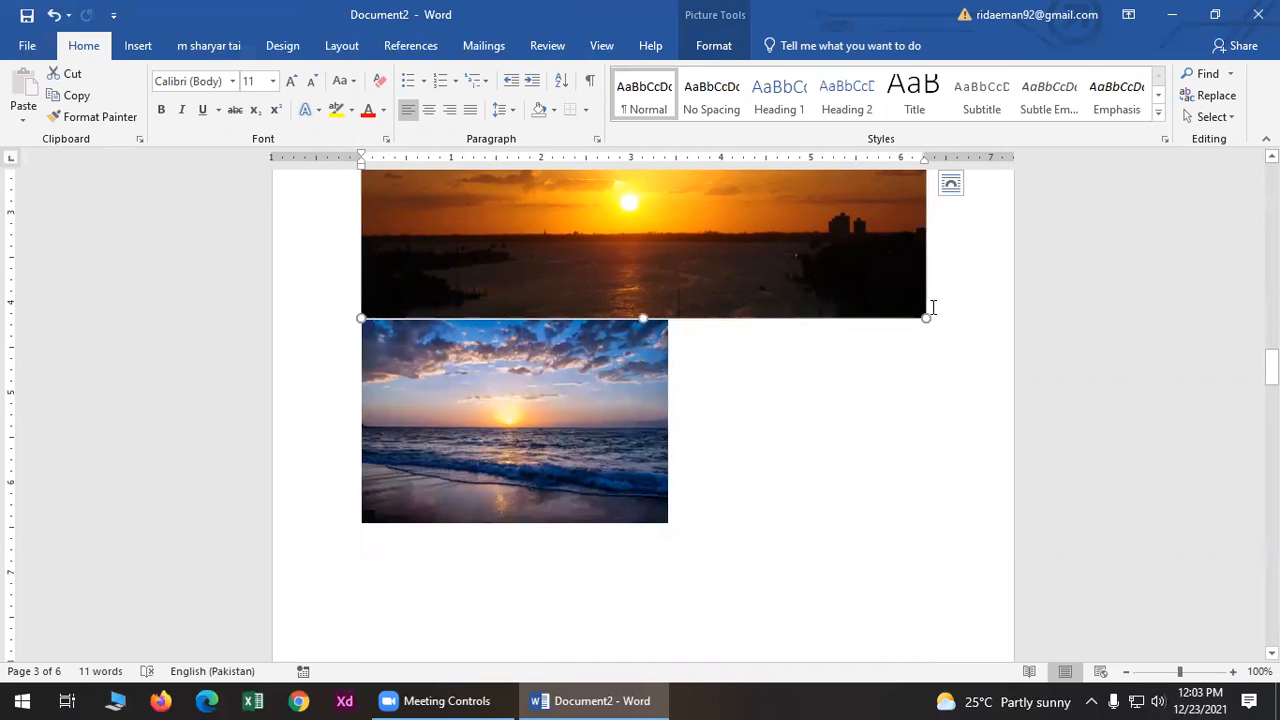
left_click_drag(923, 314, 780, 222)
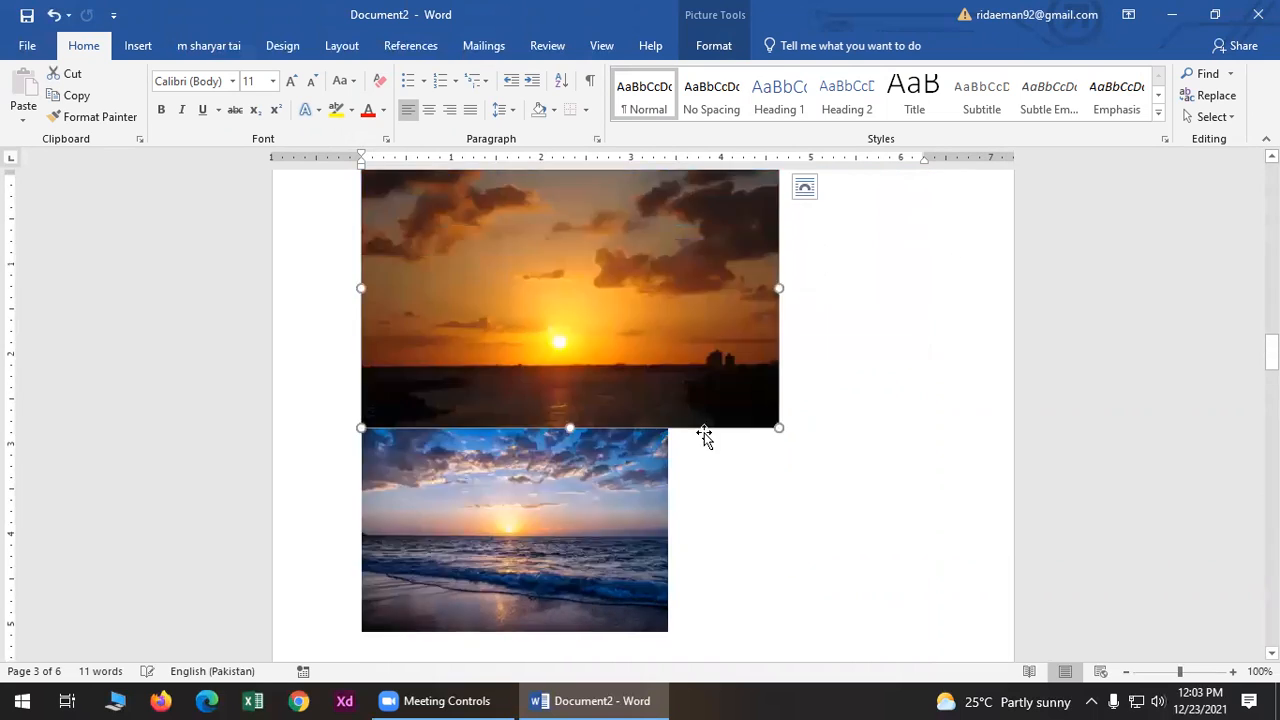
scroll(736, 558, "up", 5)
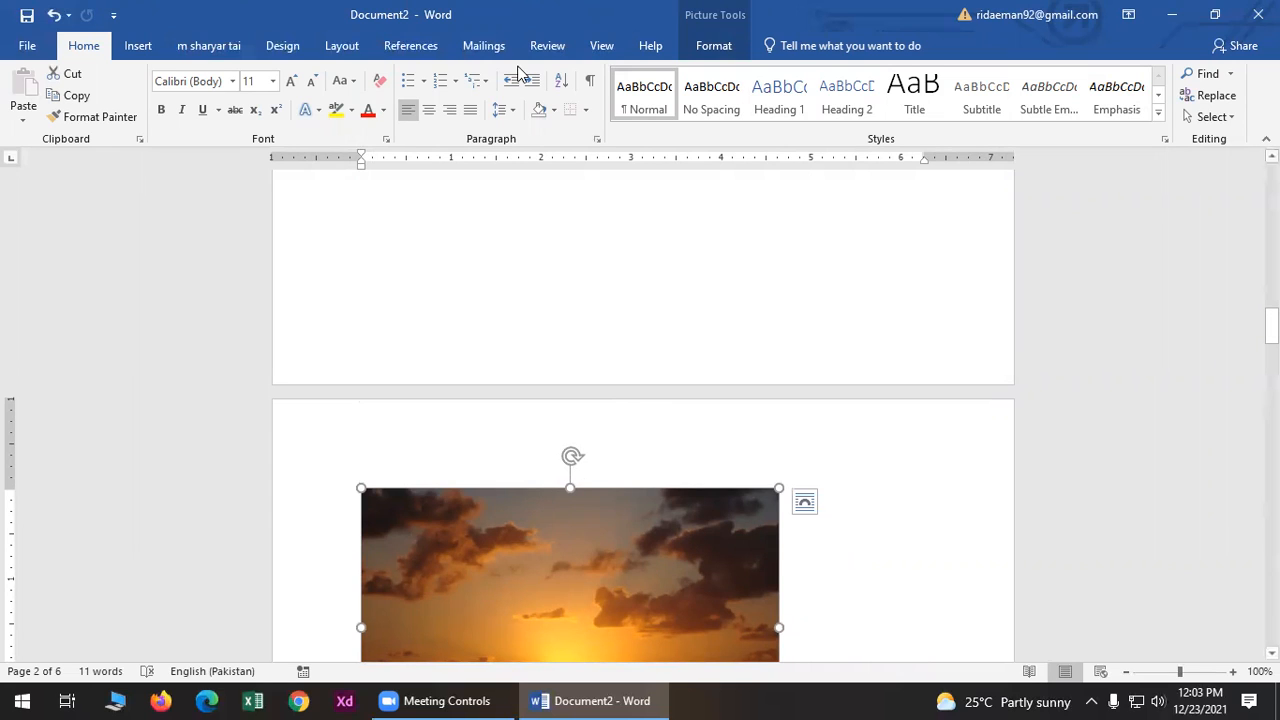
left_click(137, 46)
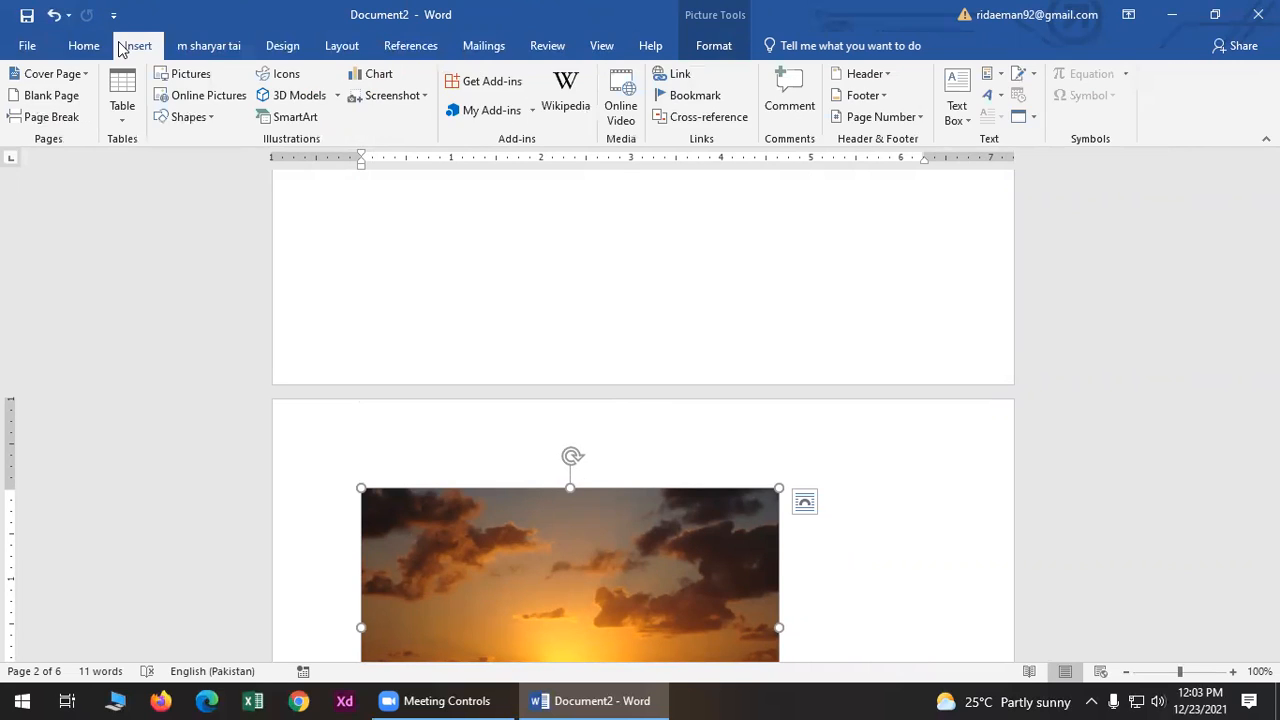
left_click(208, 46)
scroll(386, 309, "up", 2)
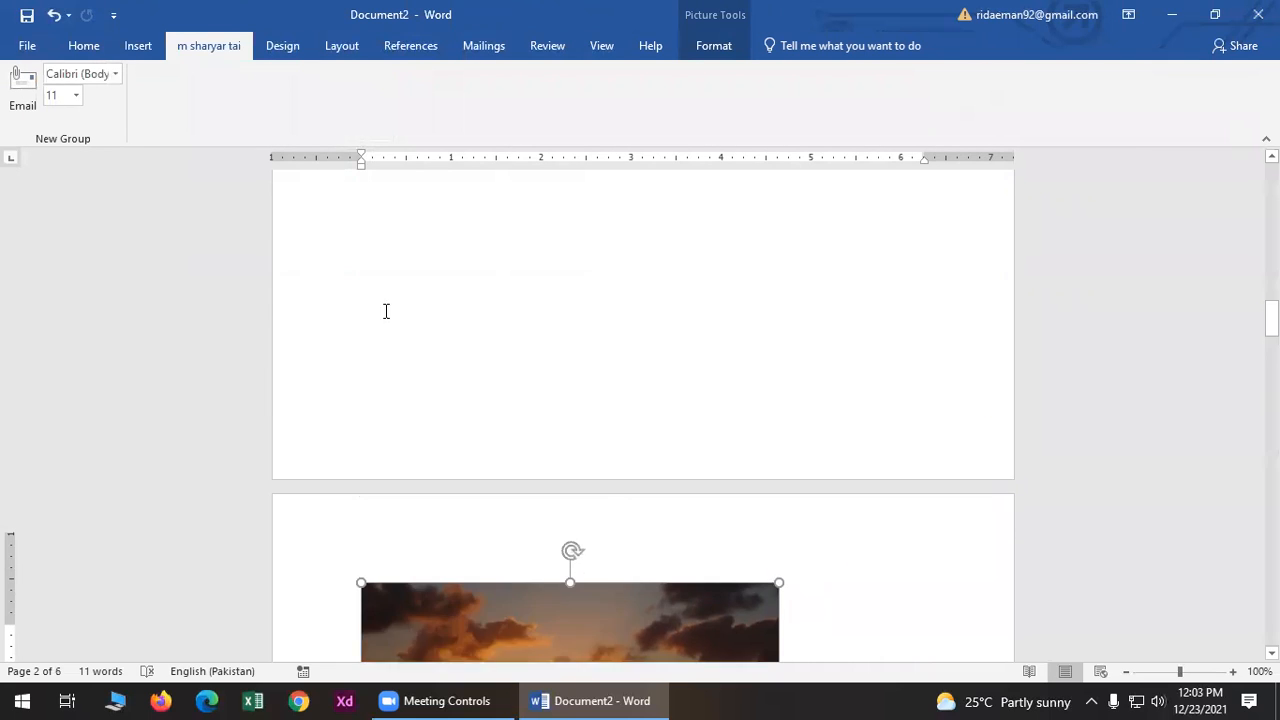
left_click(137, 46)
scroll(330, 227, "down", 2)
scroll(330, 227, "down", 1)
scroll(380, 346, "up", 10)
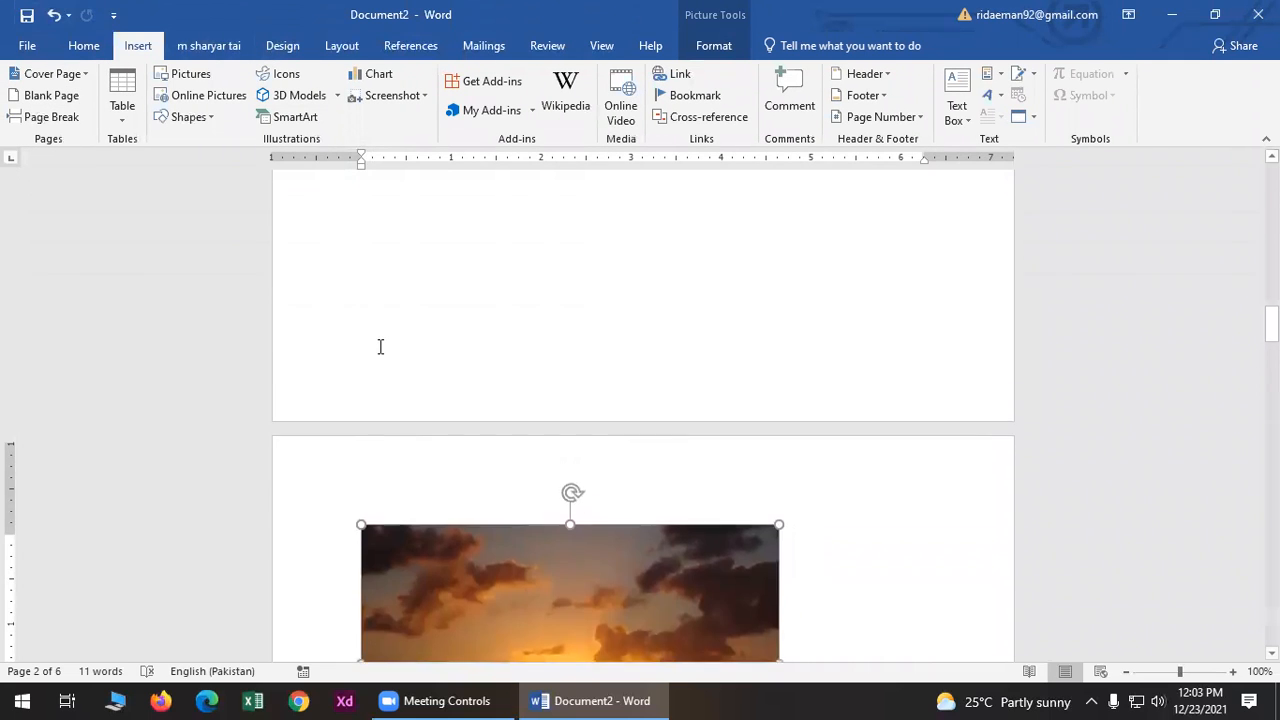
scroll(380, 346, "down", 2)
scroll(340, 405, "down", 10)
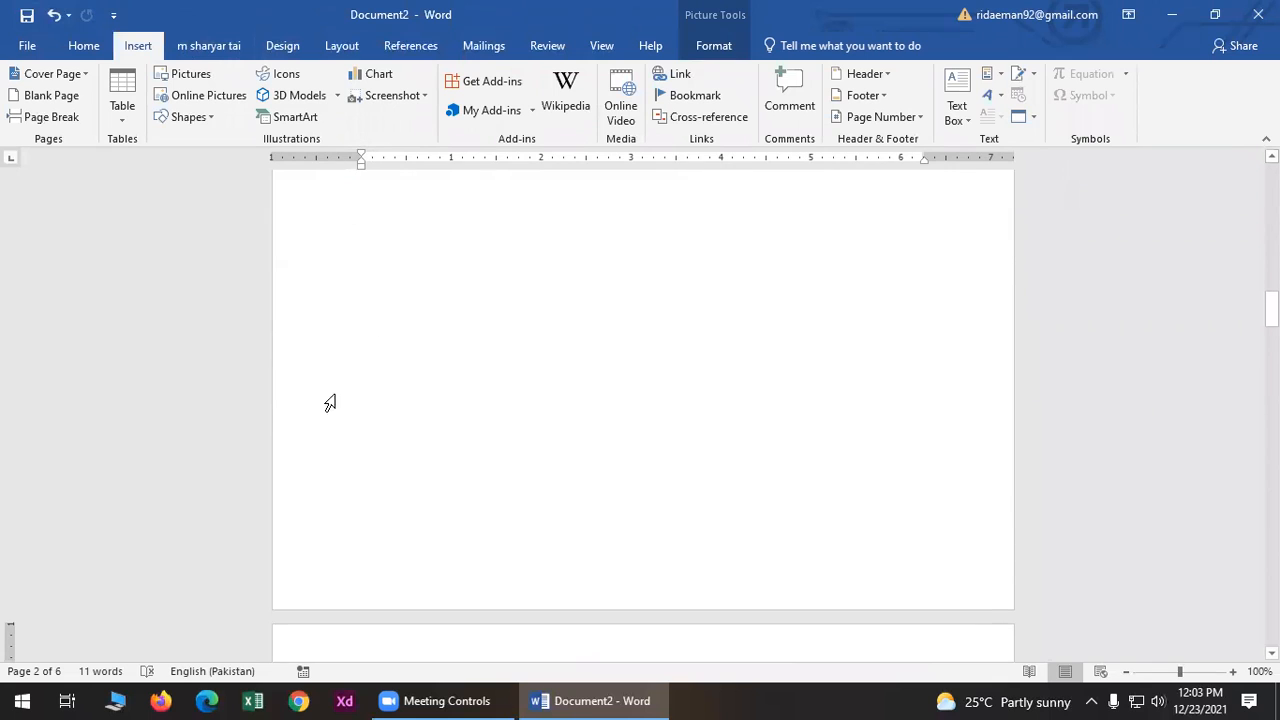
scroll(340, 418, "down", 3)
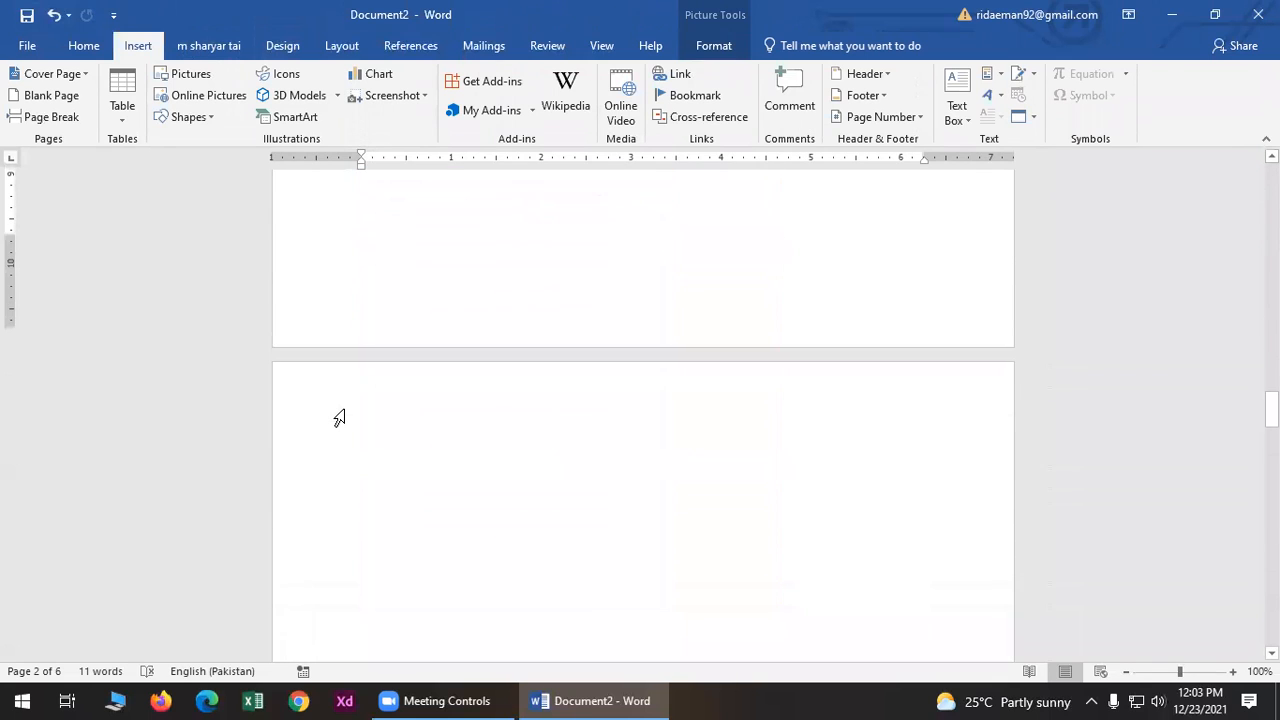
double_click(326, 366)
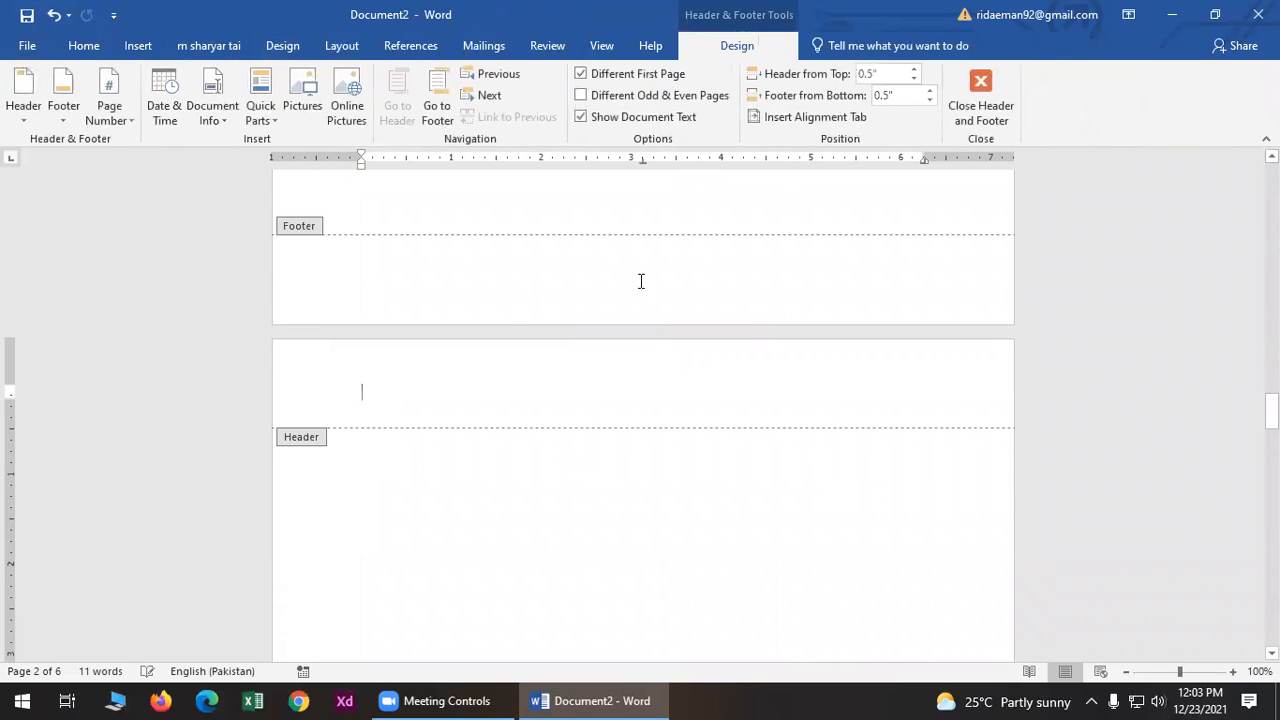
left_click(952, 80)
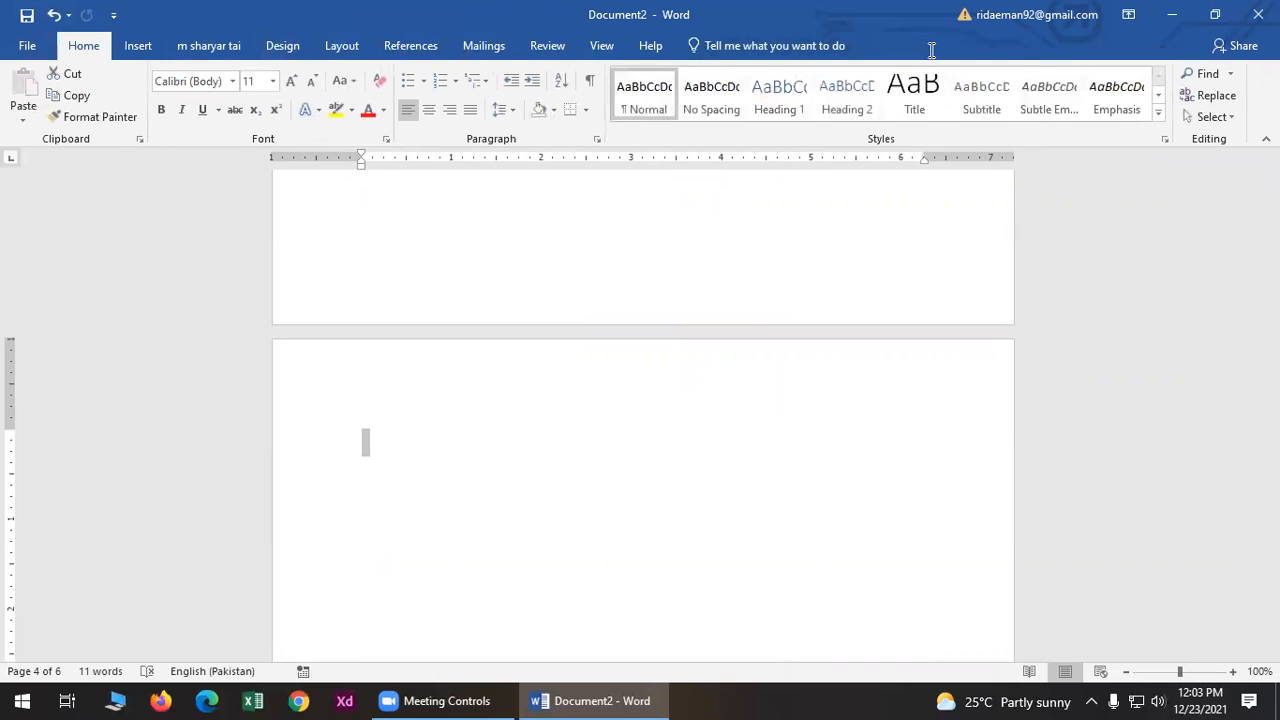
left_click(148, 46)
- Draw a rectangle across page 4 and adjust it to 4.01" high by 6.04" wide
left_click(166, 118)
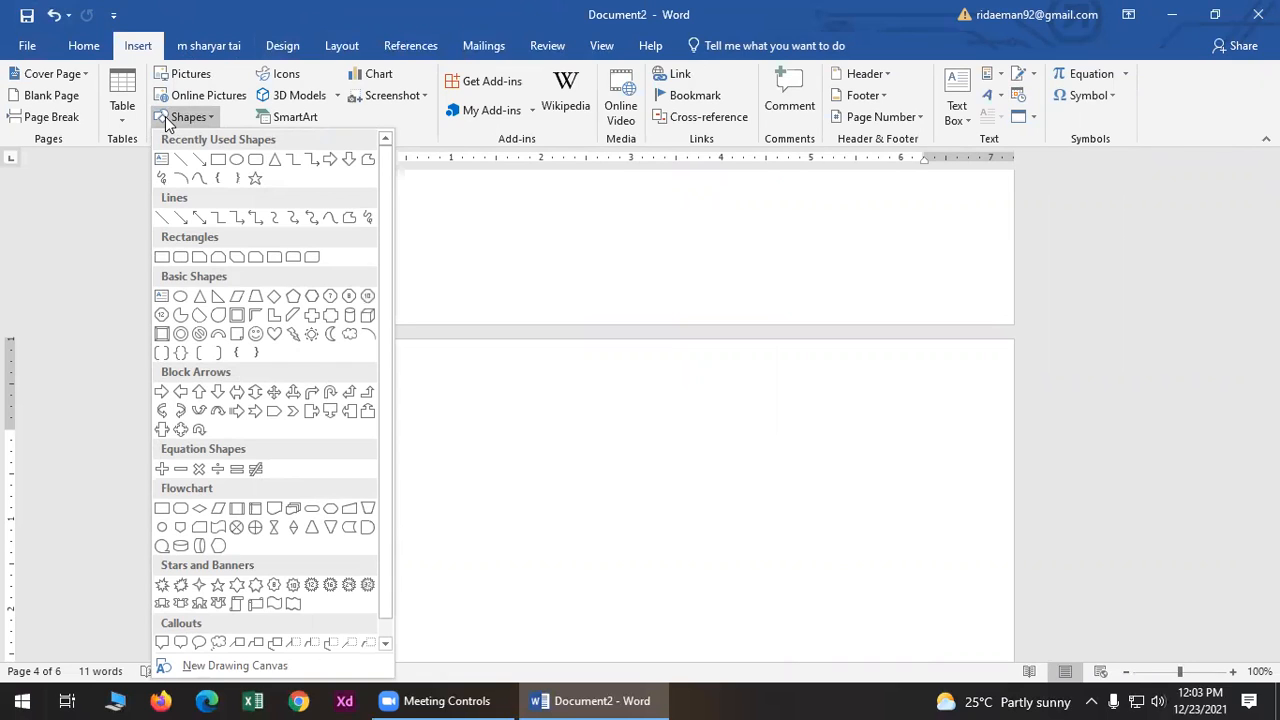
scroll(251, 423, "down", 1)
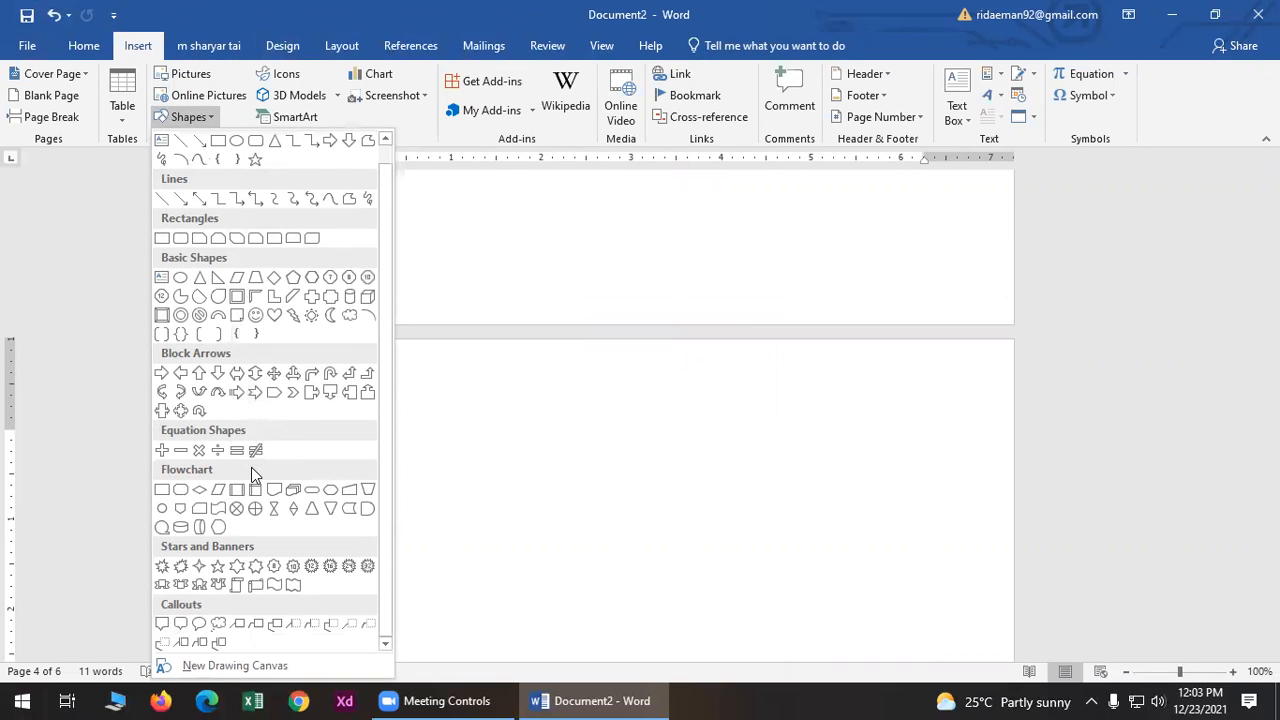
scroll(278, 560, "up", 1)
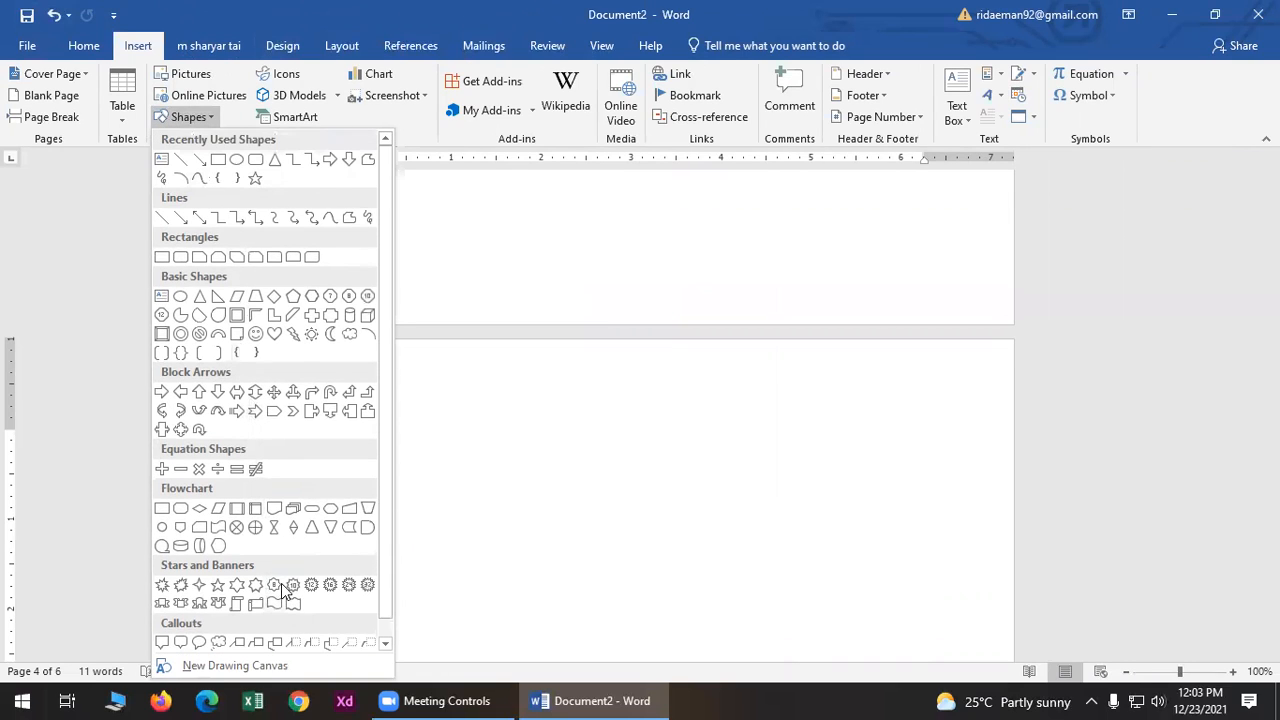
left_click(218, 159)
mouse_move(359, 375)
left_mouse_down()
mouse_move(600, 477)
mouse_move(860, 634)
mouse_move(911, 651)
mouse_move(924, 603)
left_mouse_up()
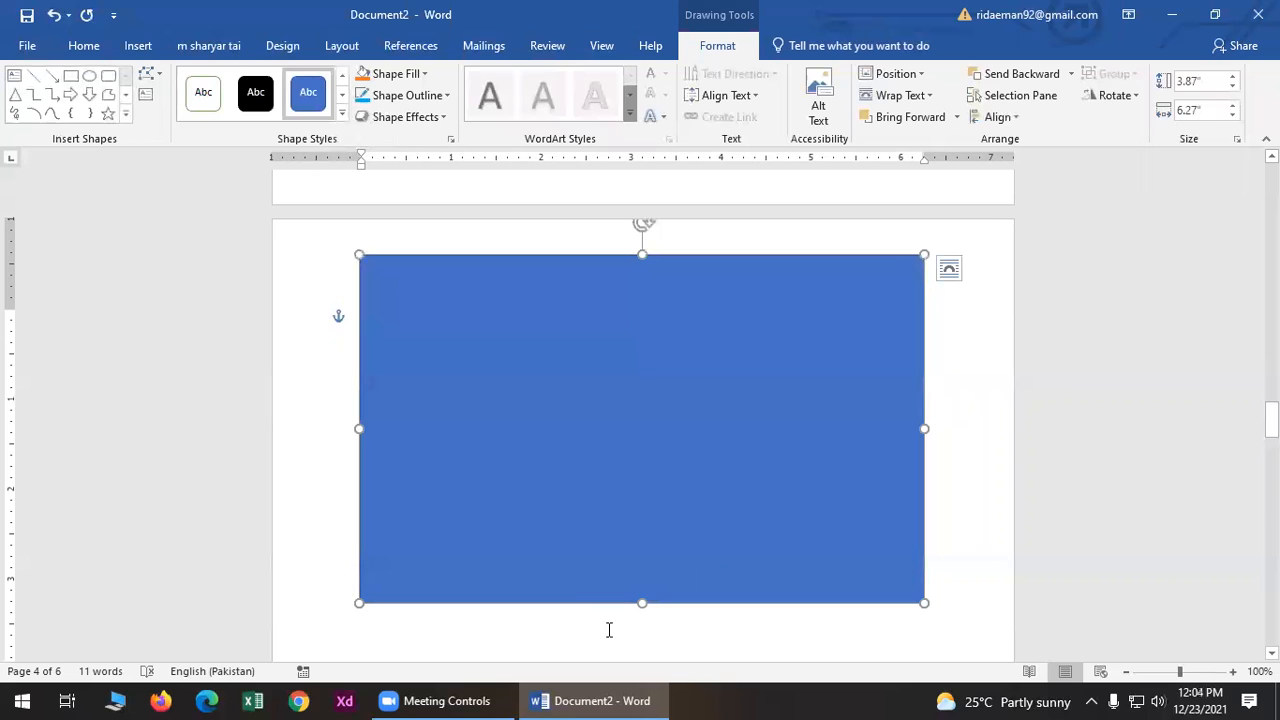
mouse_move(921, 604)
left_mouse_down()
mouse_move(951, 606)
mouse_move(900, 589)
mouse_move(903, 615)
left_mouse_up()
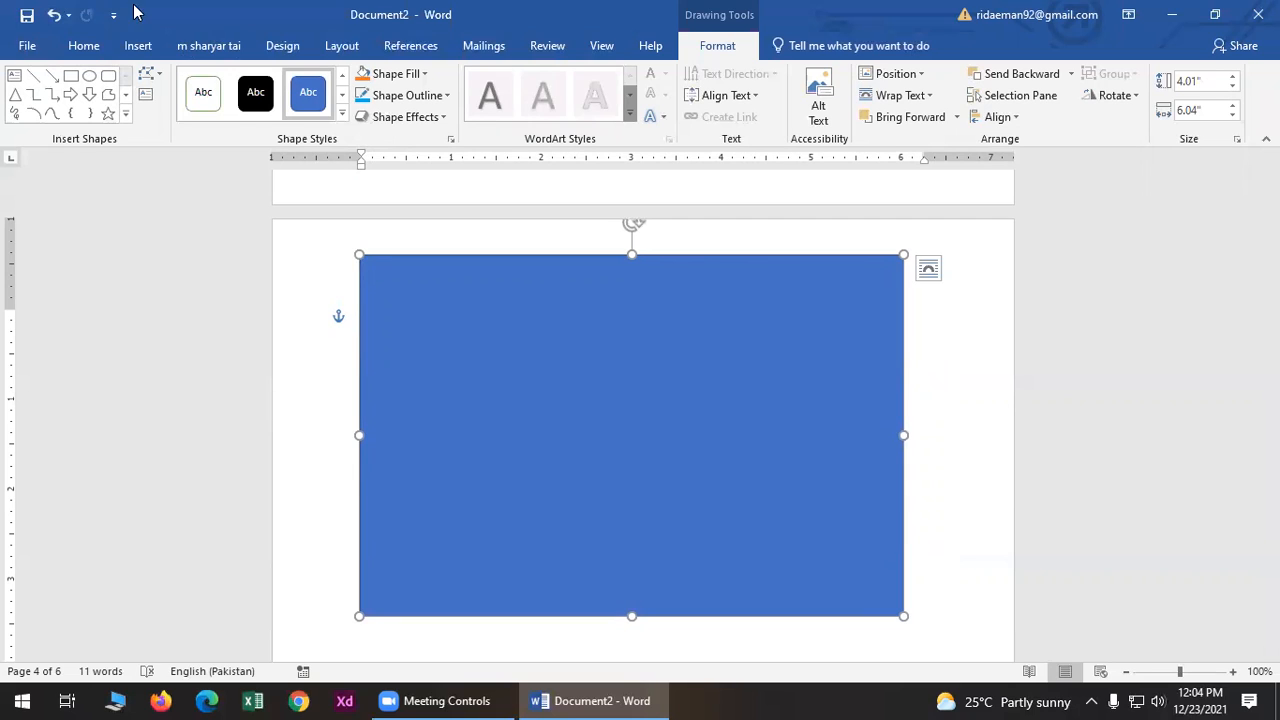
- Edit the rectangle's points: bend the right edge inward, arch the bottom upward, and sag the top
left_click(148, 86)
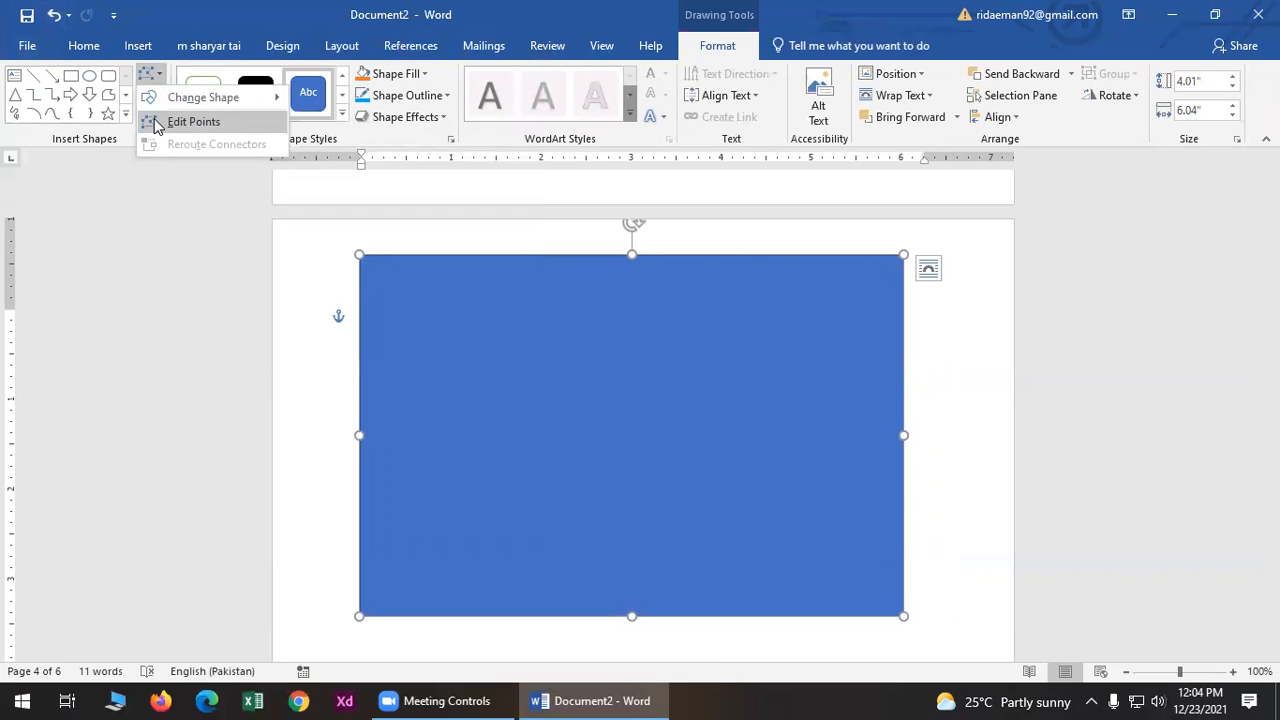
left_click(155, 122)
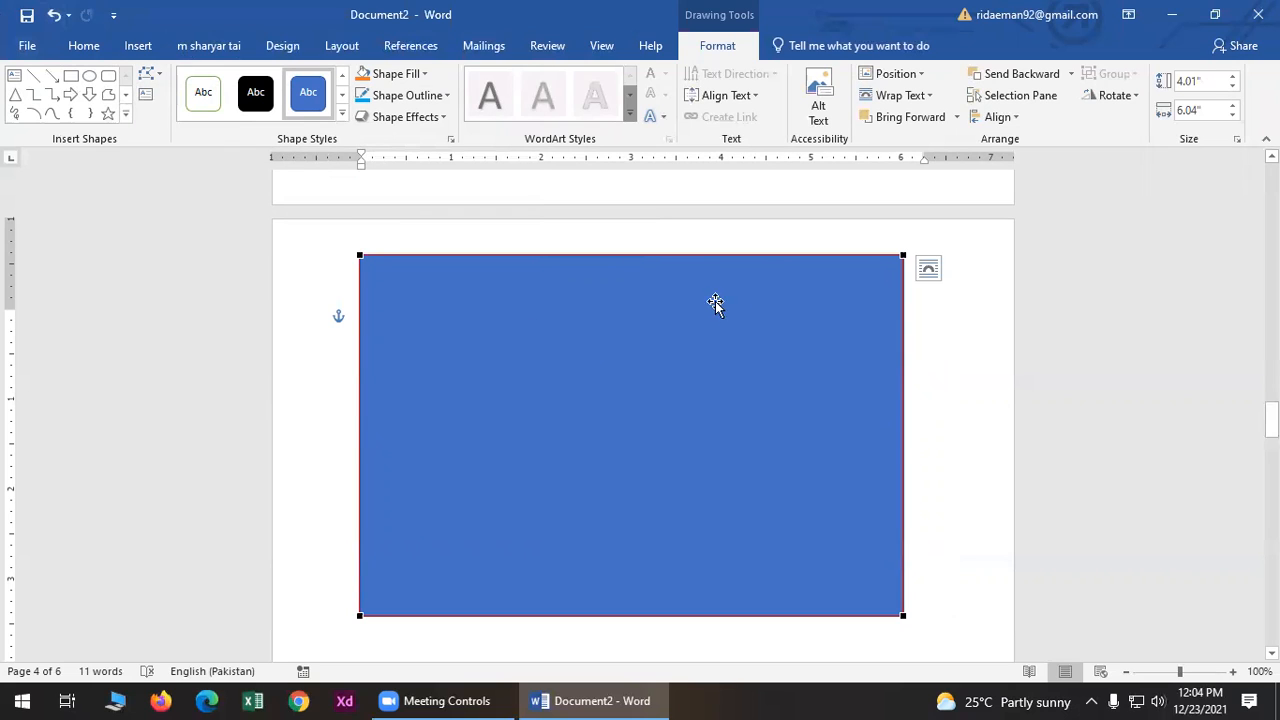
left_click(901, 257)
left_click_drag(906, 374, 707, 529)
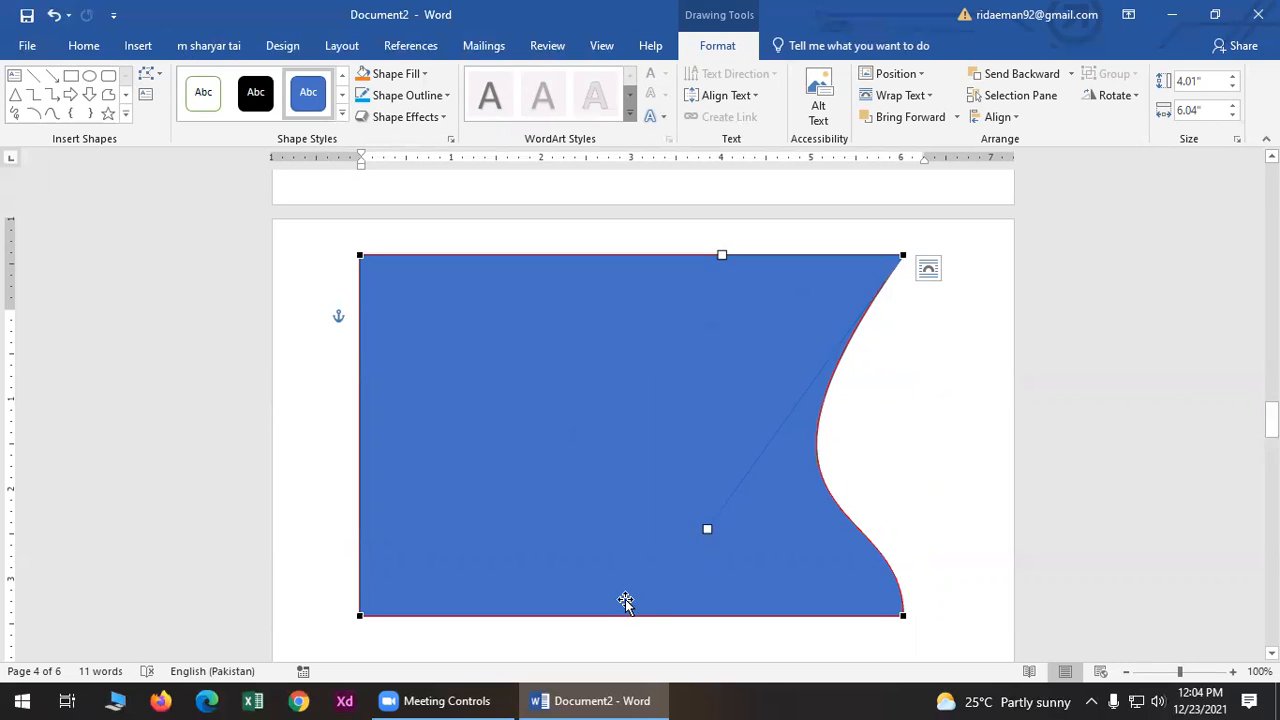
left_click(360, 614)
left_click_drag(540, 613, 581, 190)
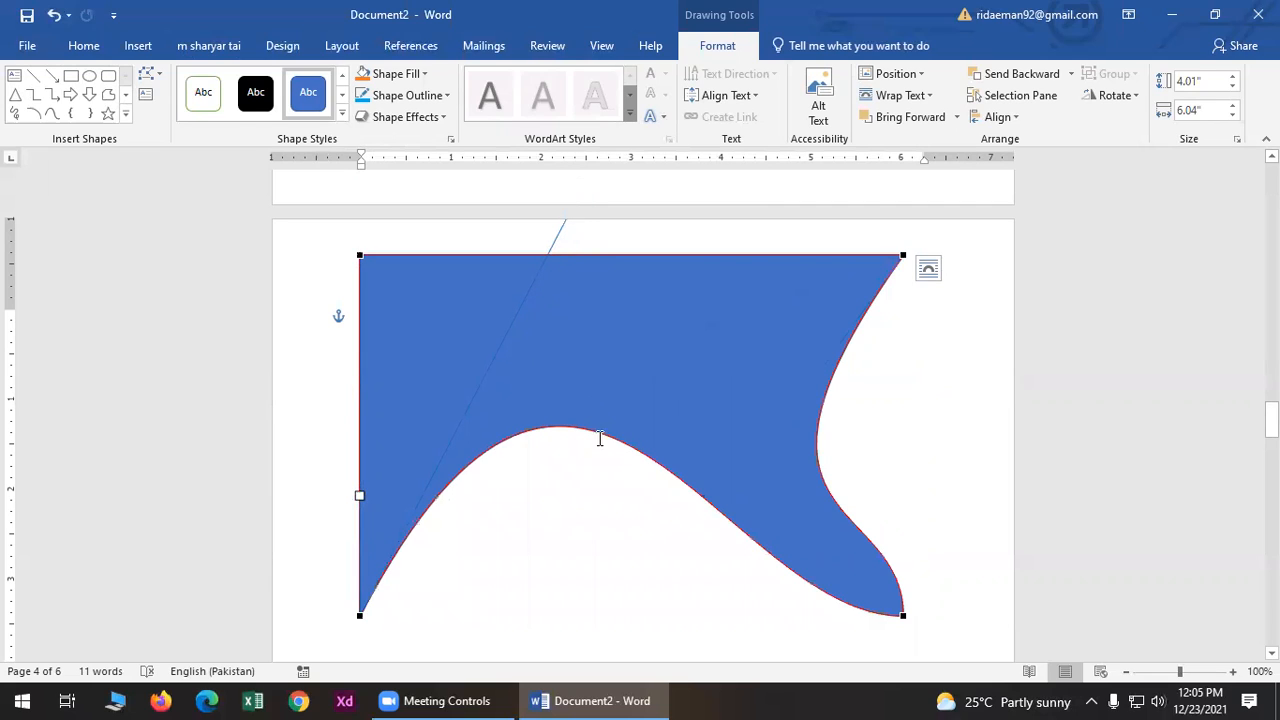
left_click(359, 255)
left_click_drag(541, 252, 527, 368)
left_click(513, 633)
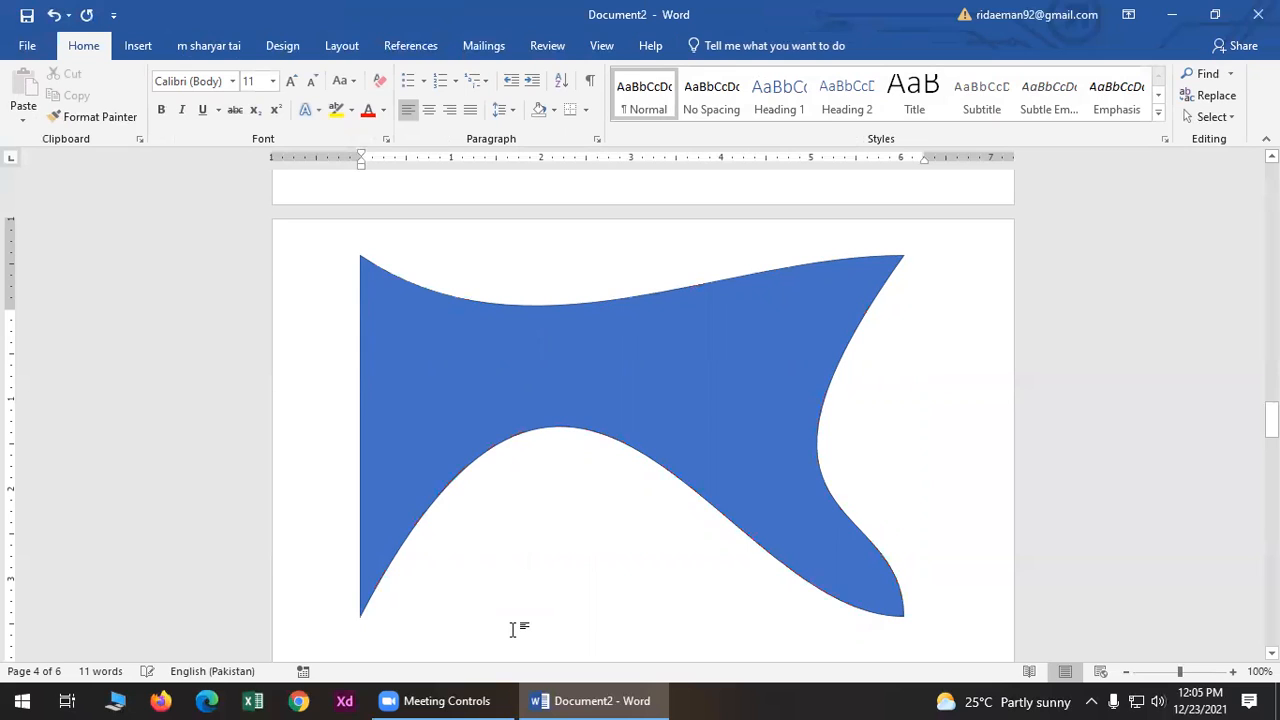
- Delete the reshaped wavy blue rectangle
left_click(533, 408)
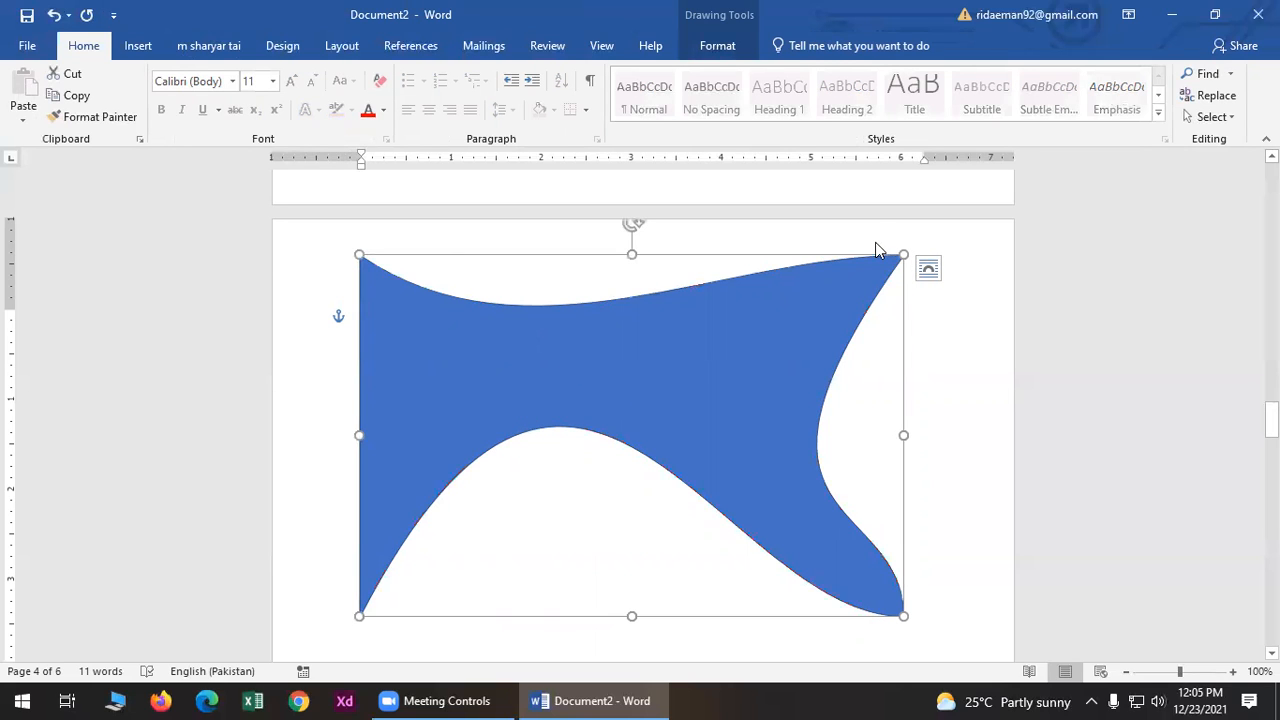
left_click_drag(905, 258, 540, 366)
key("Delete")
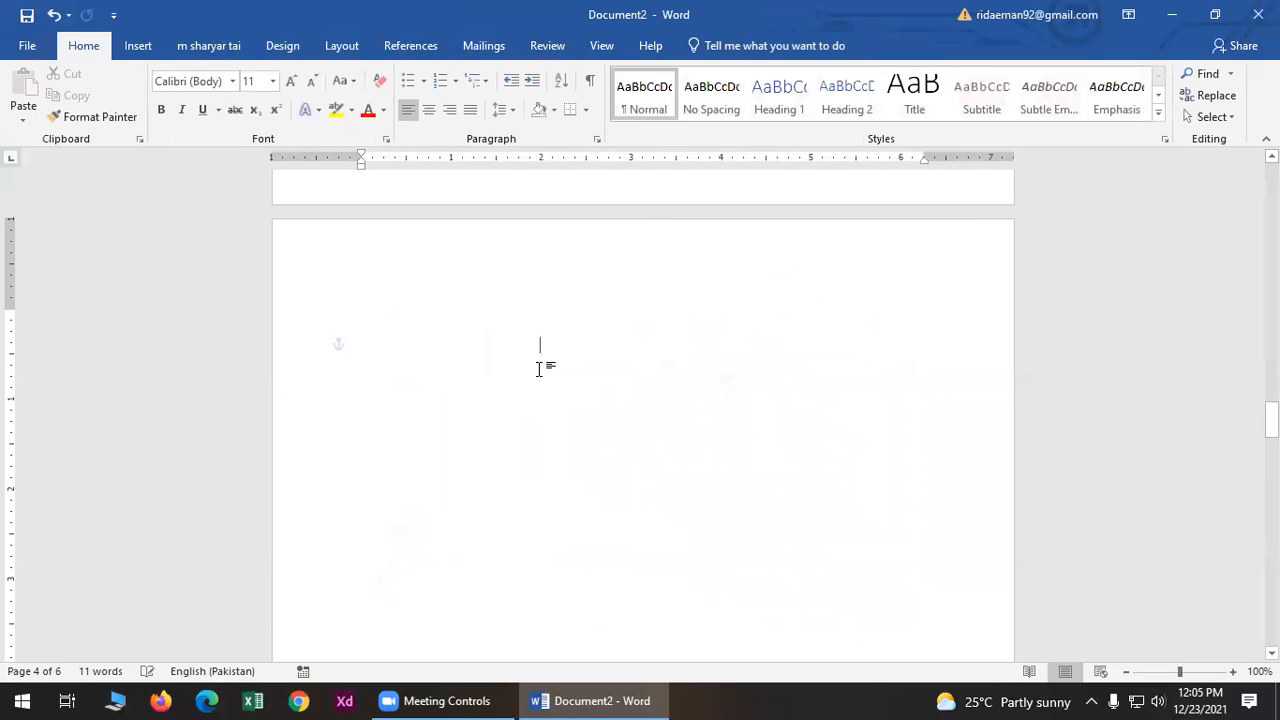
- Draw a Wave banner shape about 3.6" by 6.1" across the top of the page
left_click(147, 44)
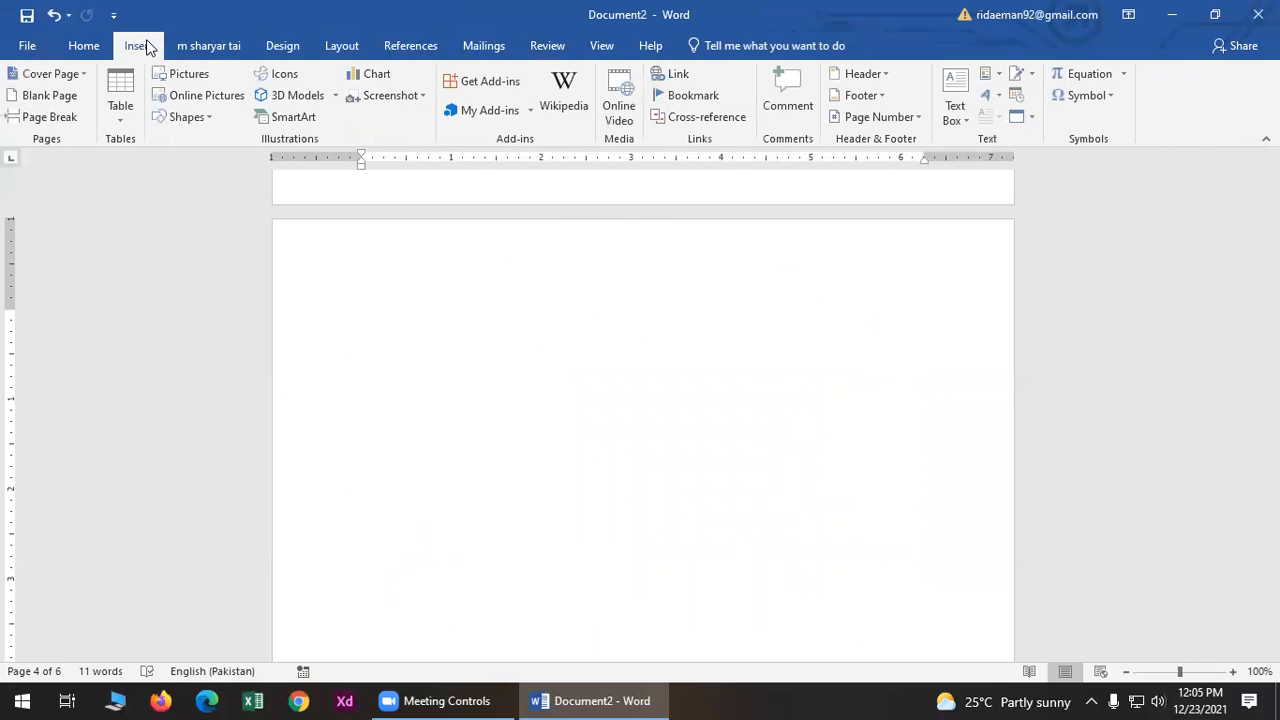
left_click(190, 127)
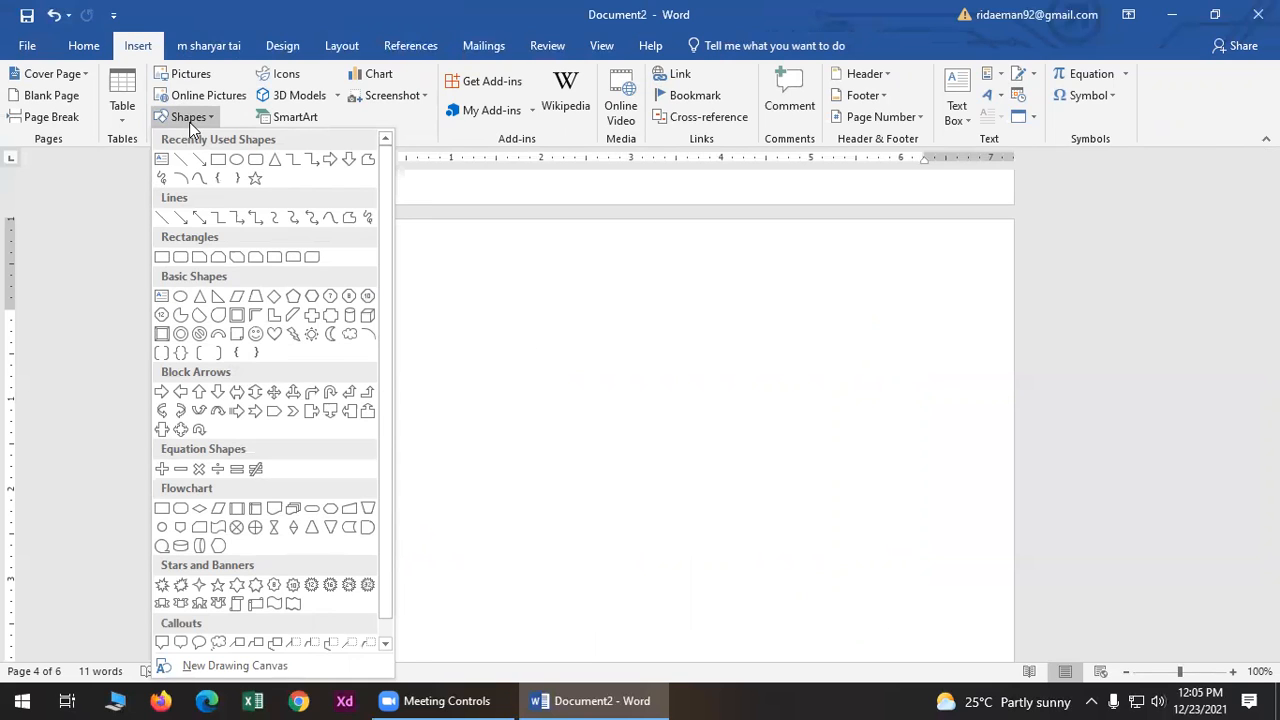
scroll(235, 300, "down", 1)
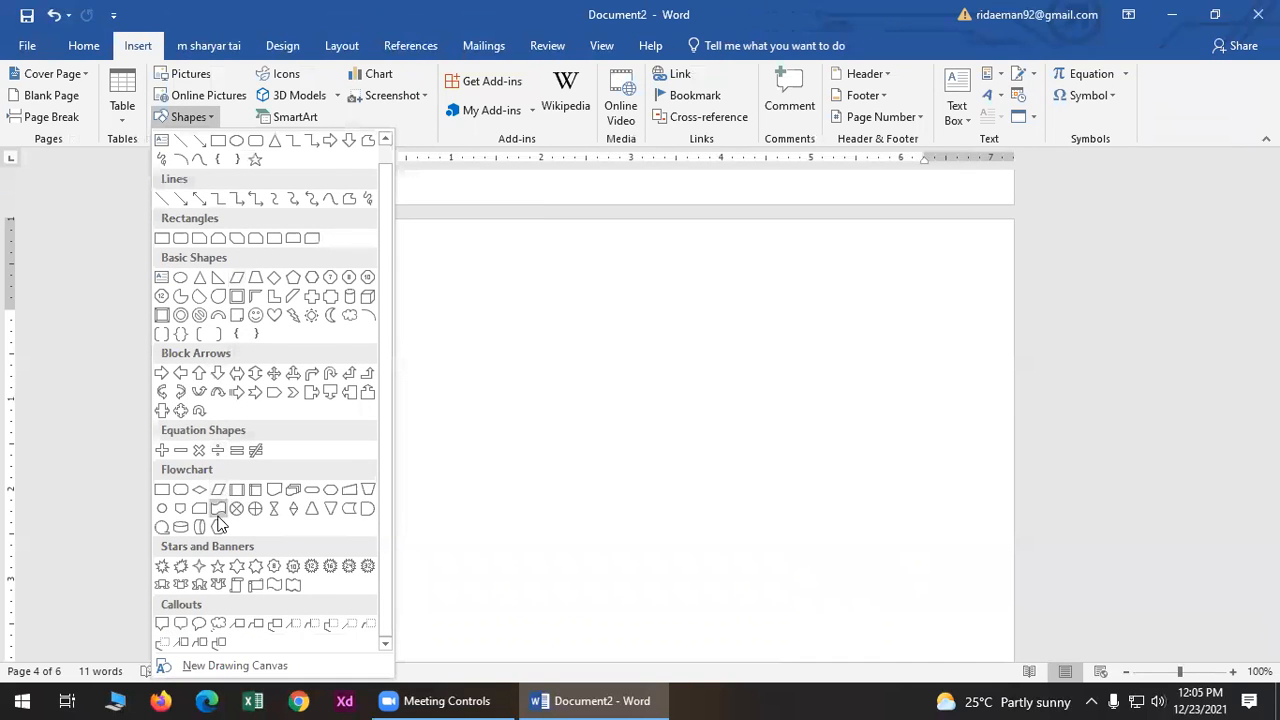
scroll(228, 560, "up", 1)
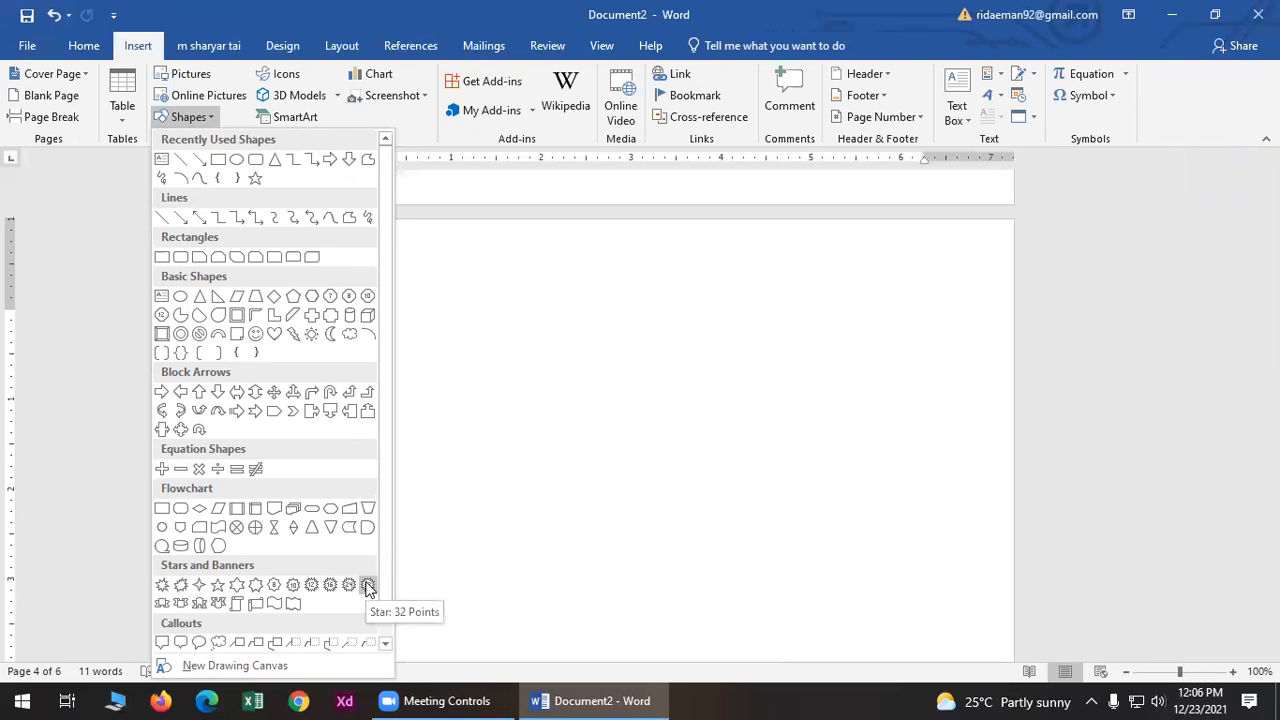
left_click(292, 605)
left_click_drag(366, 280, 917, 606)
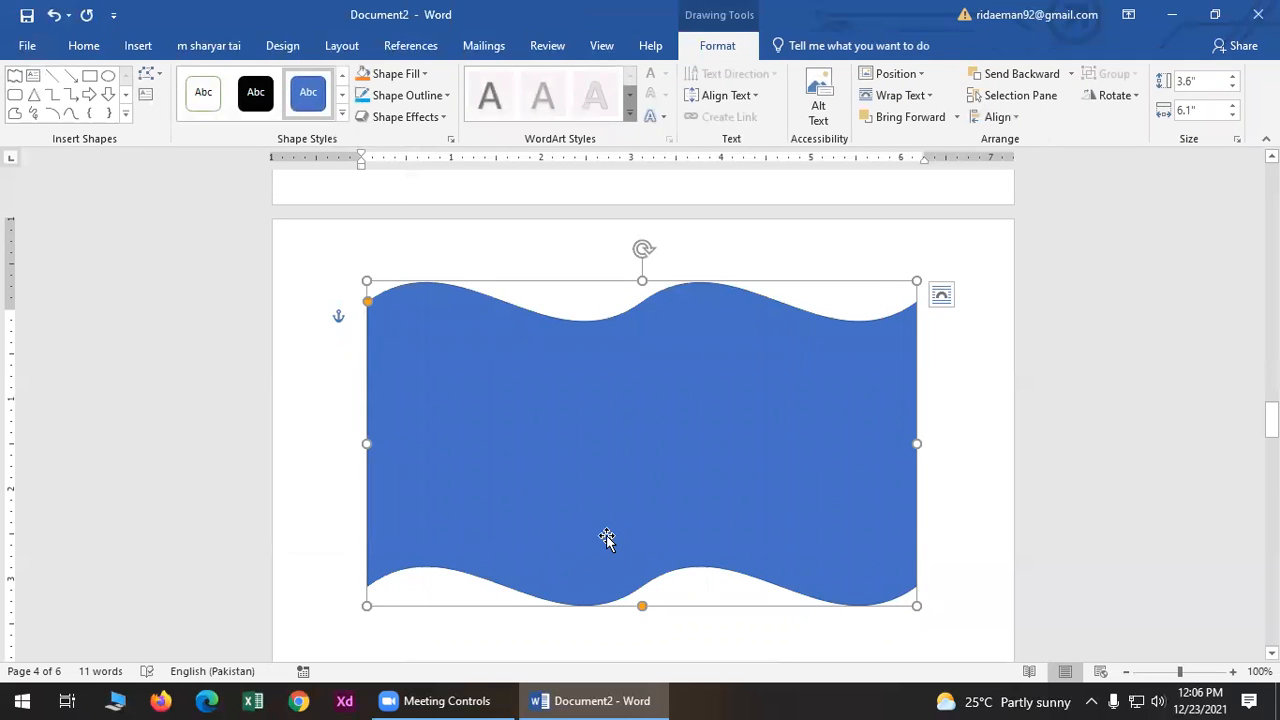
- Apply the Colored Outline style to the wave and give it a dark blue outline
left_click(148, 73)
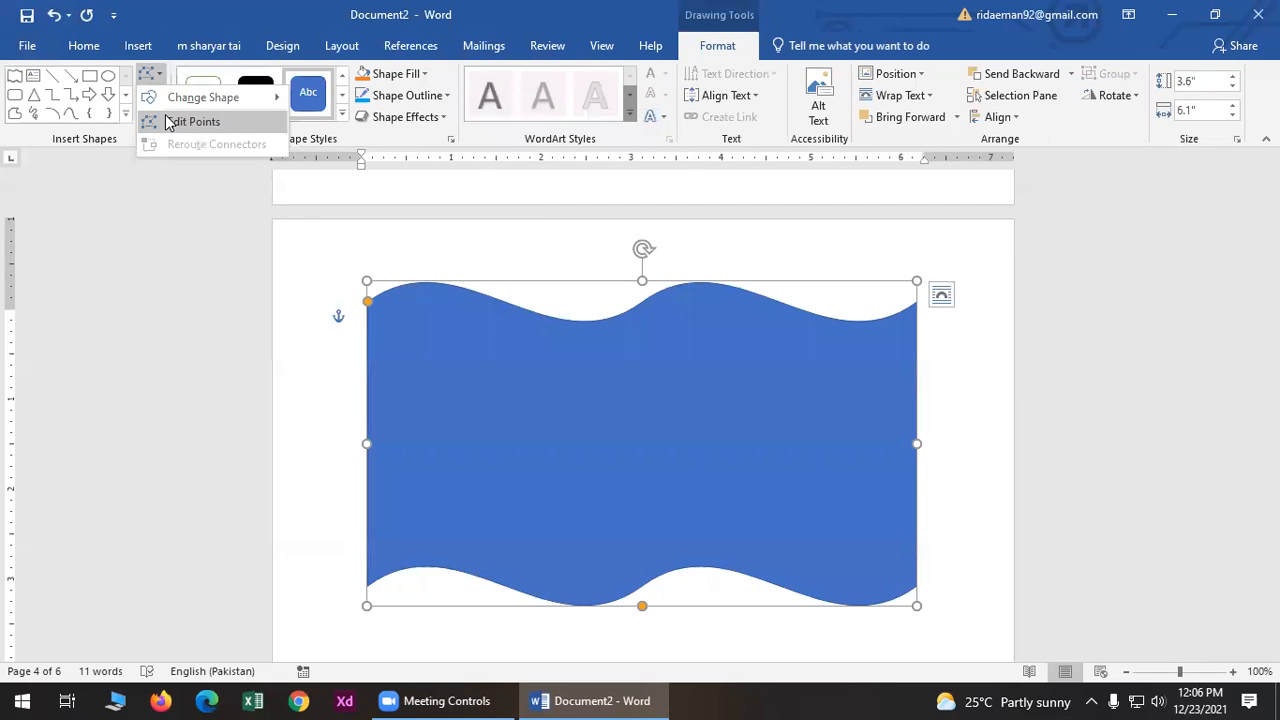
left_click(299, 222)
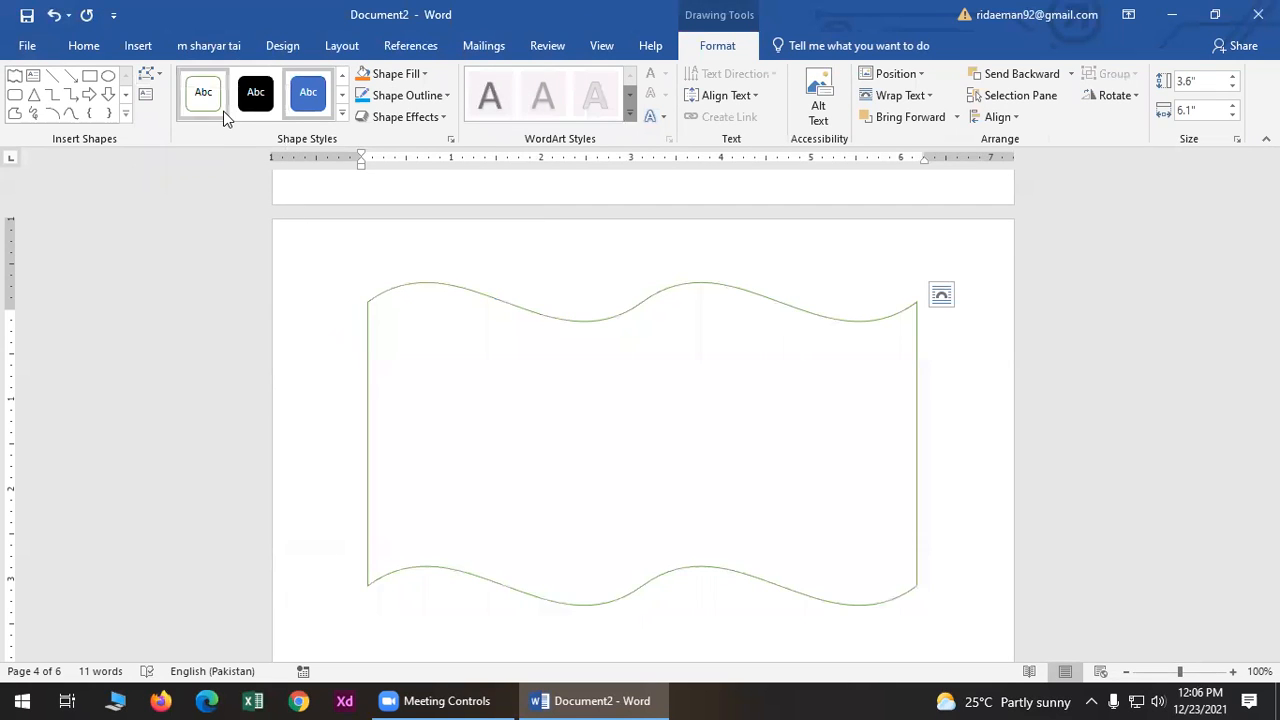
left_click(256, 104)
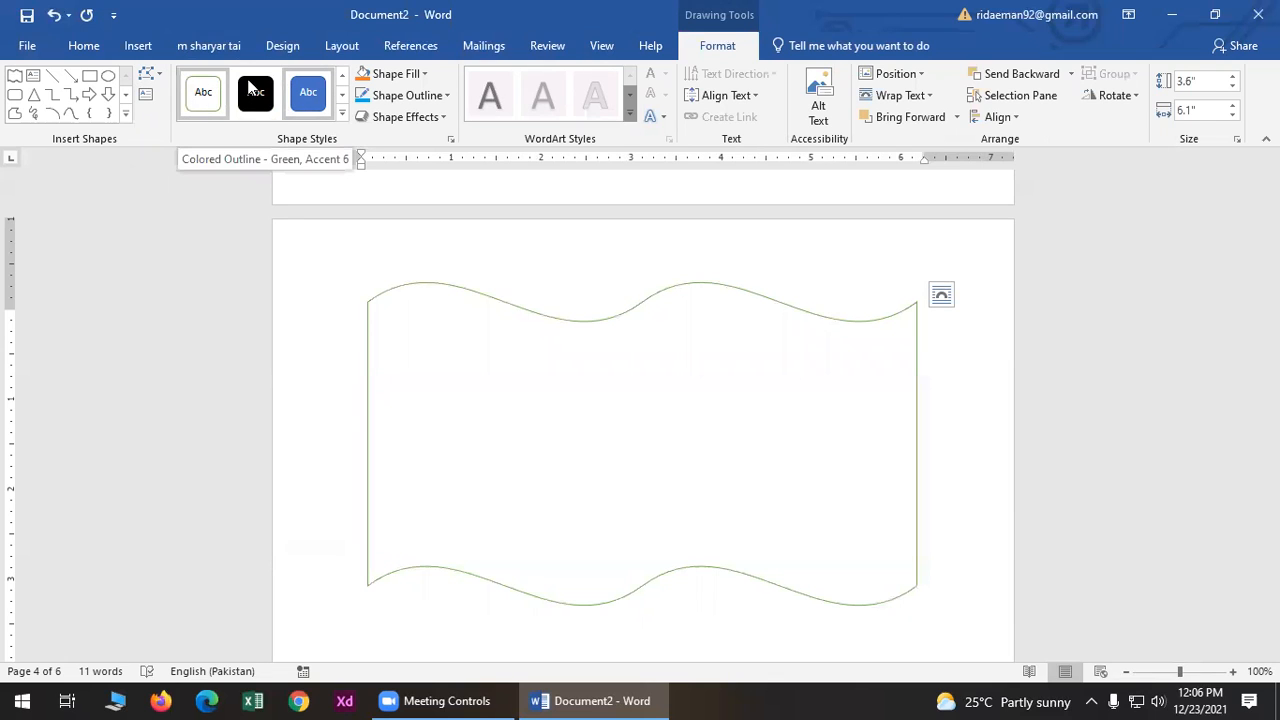
left_click(204, 96)
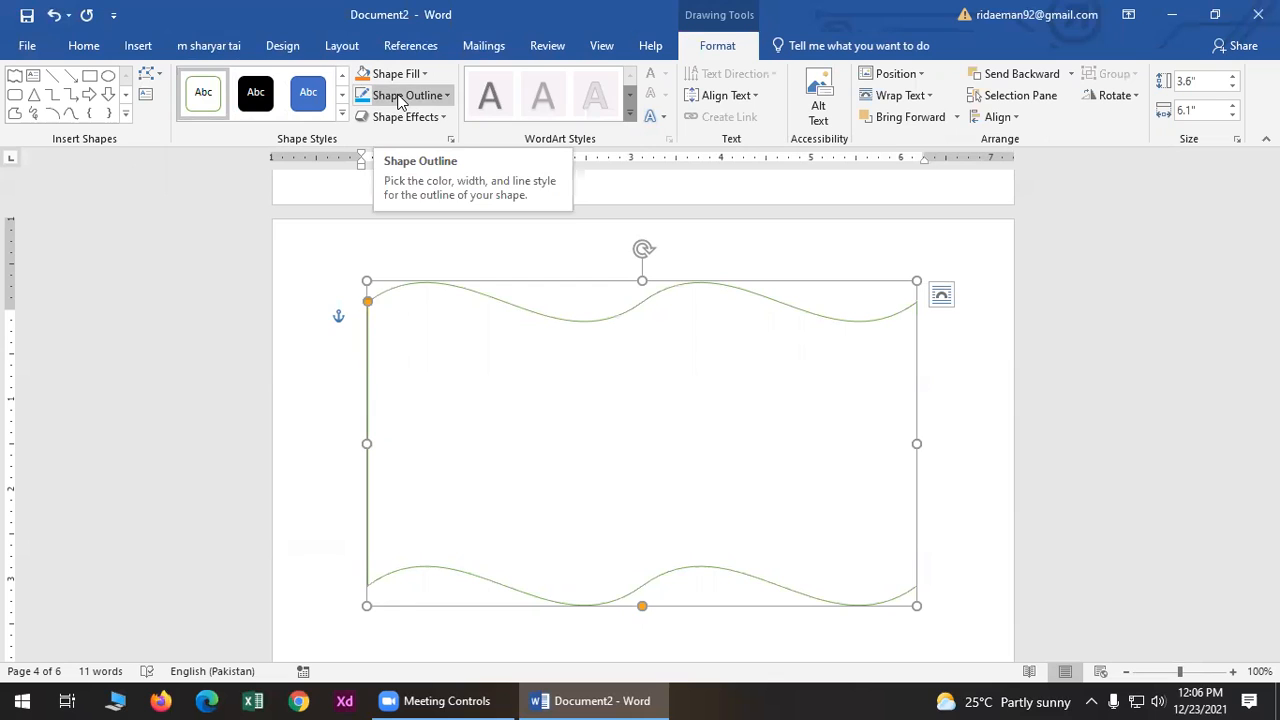
left_click(400, 97)
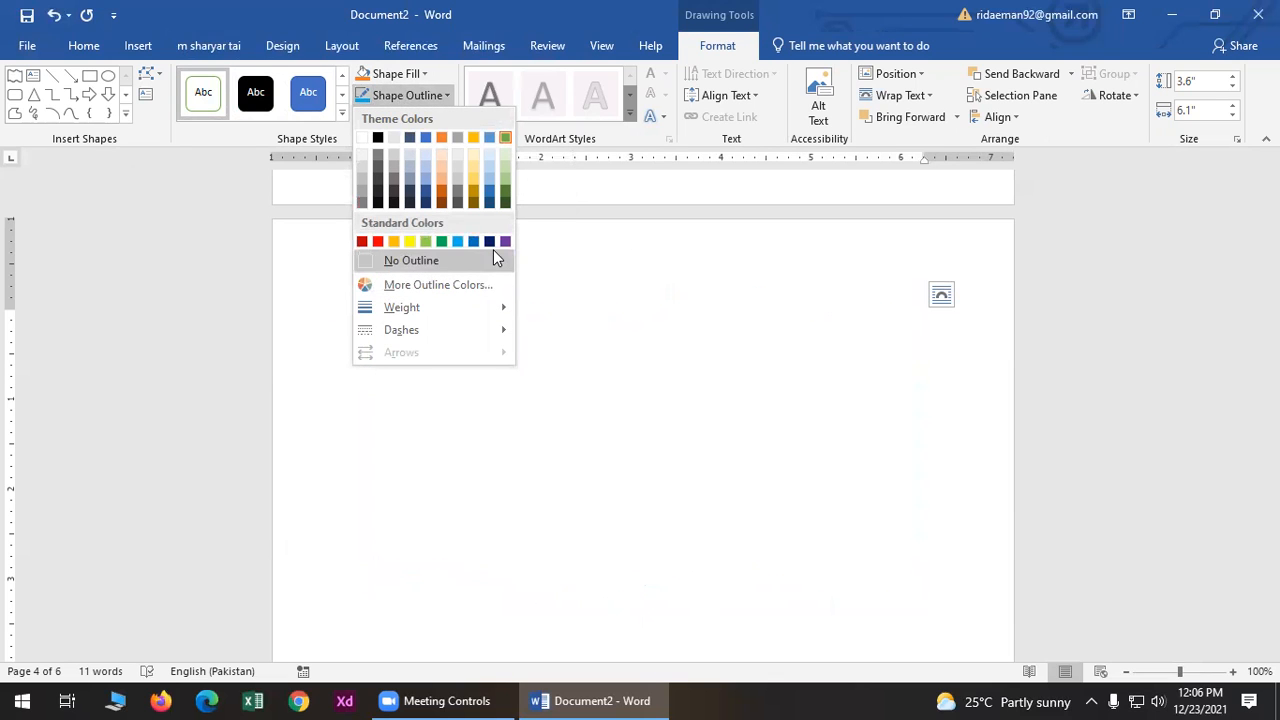
left_click(489, 242)
left_click(566, 238)
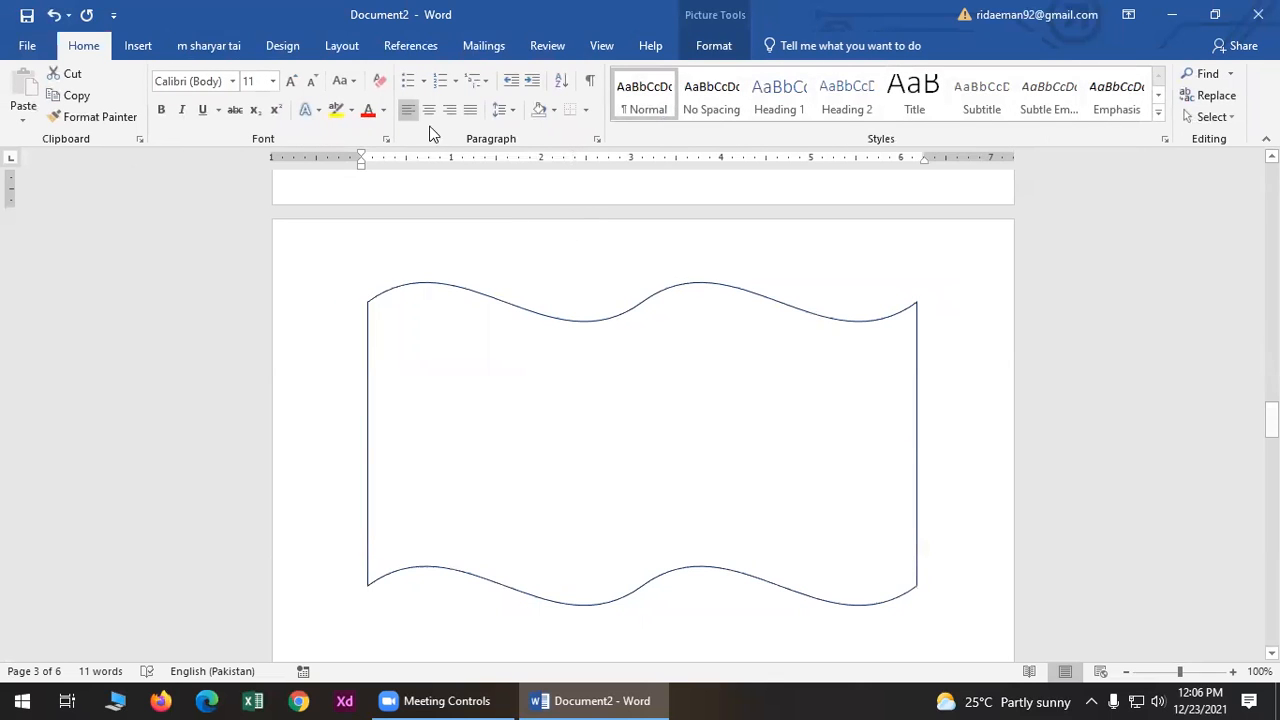
- Fill the wave with solid yellow, browsing Shape Effects without applying any
left_click(523, 366)
left_click(117, 45)
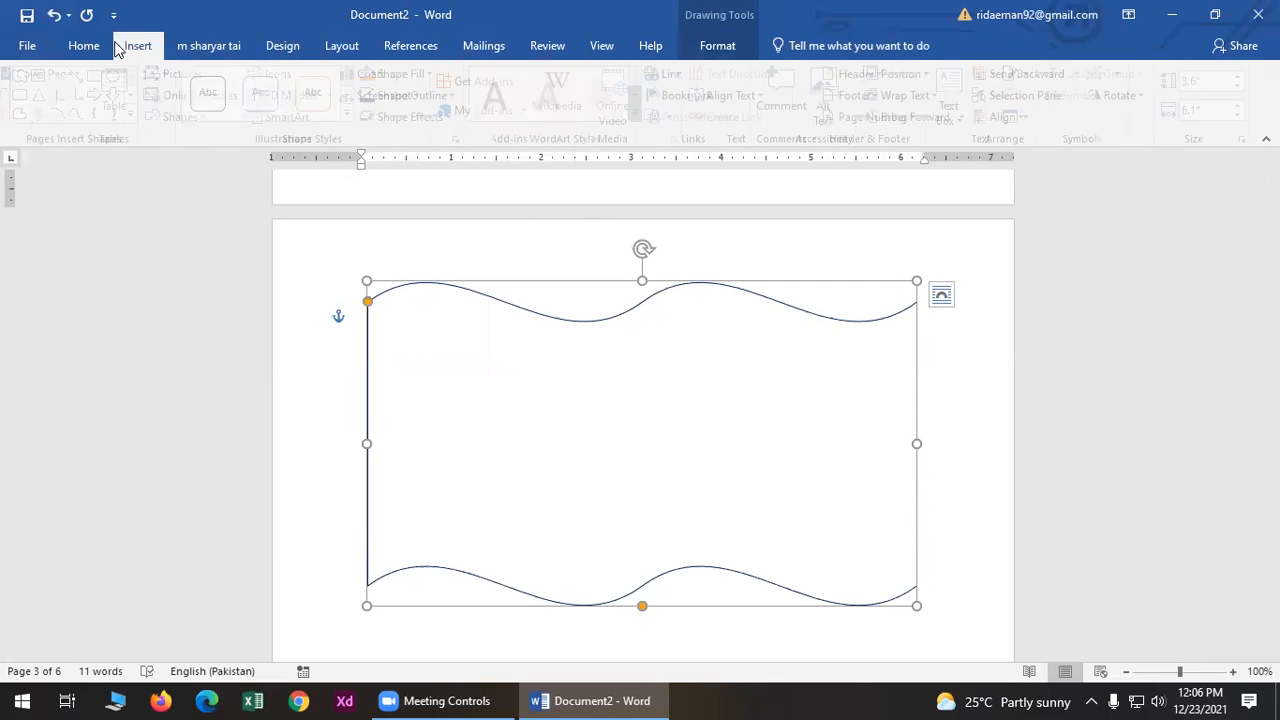
left_click(718, 45)
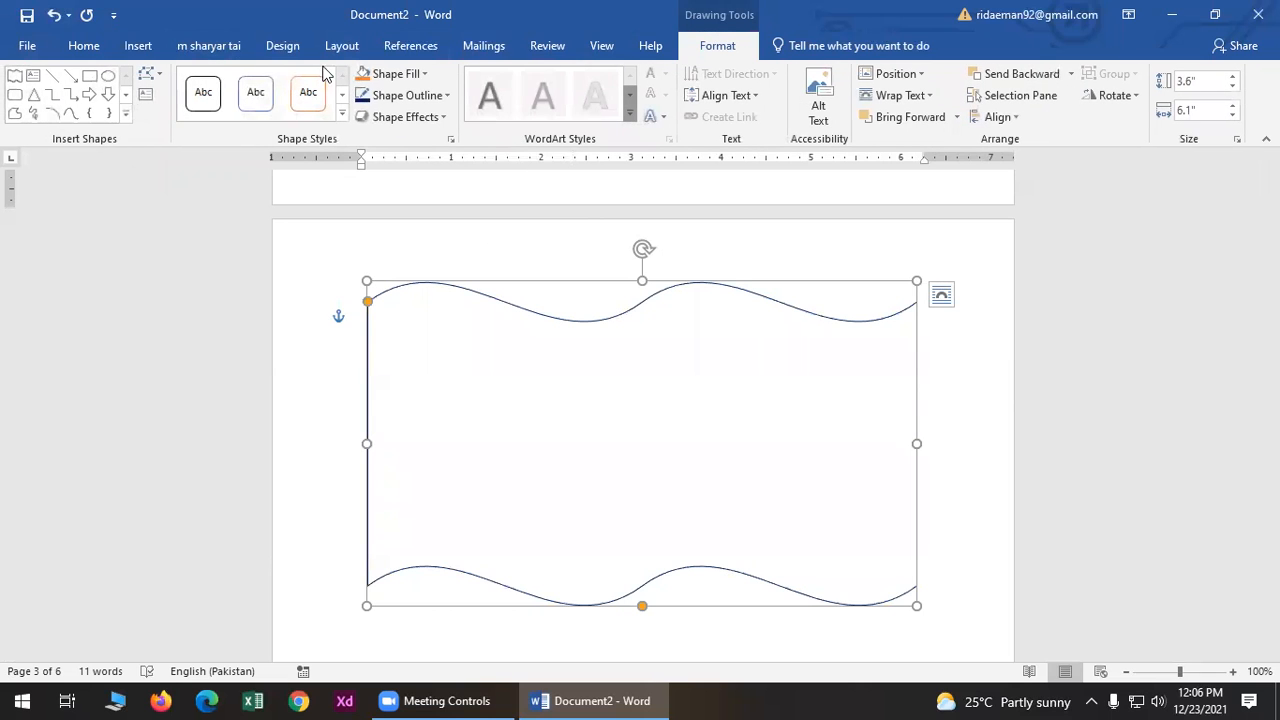
left_click(385, 74)
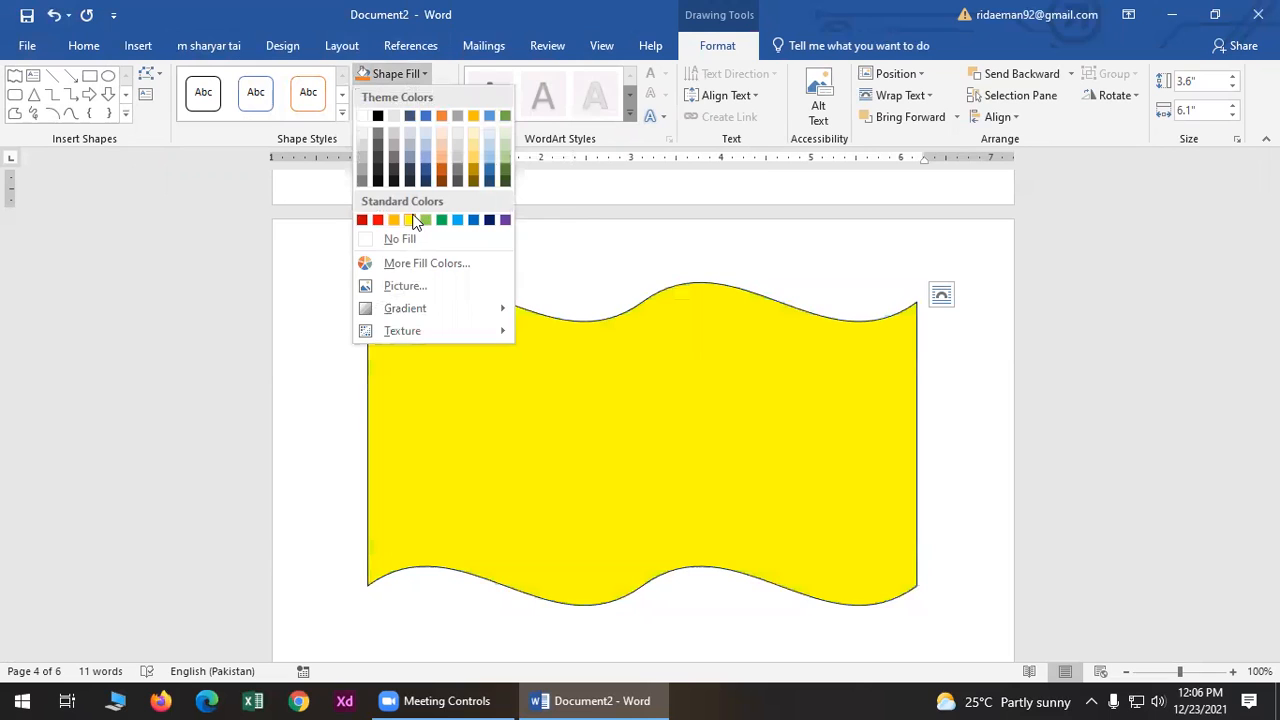
left_click(415, 221)
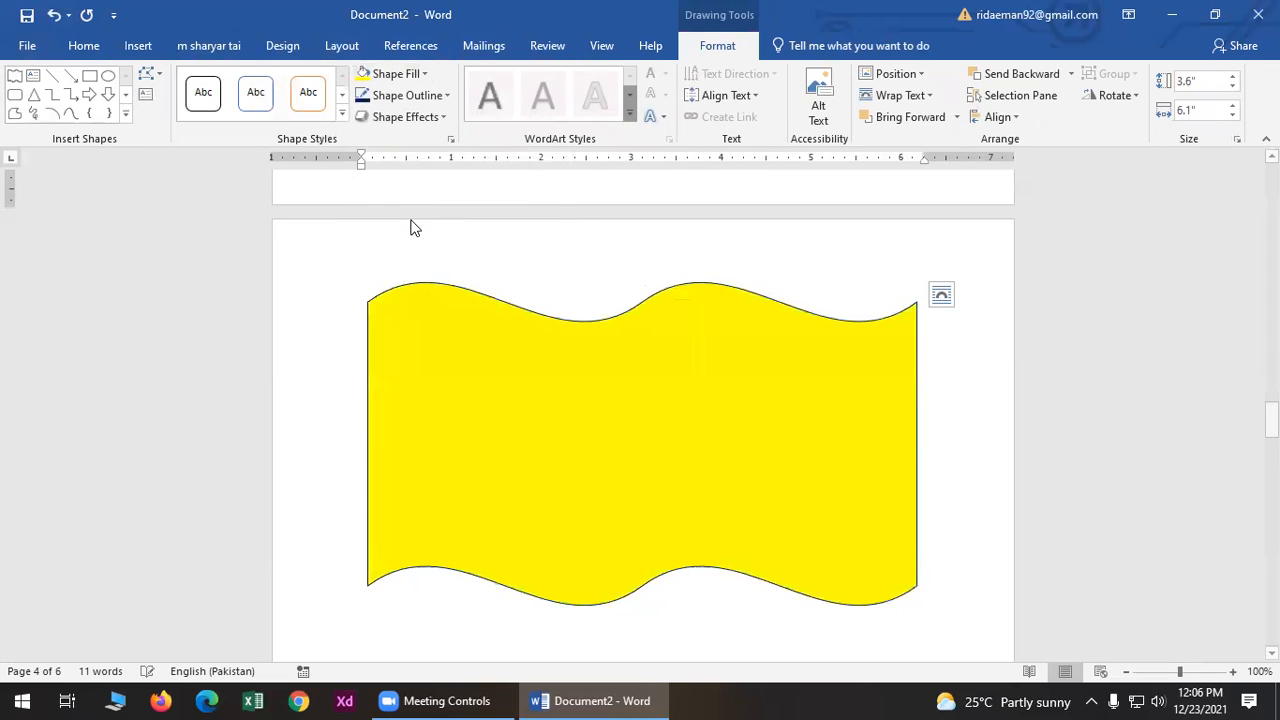
left_click(403, 118)
mouse_move(428, 240)
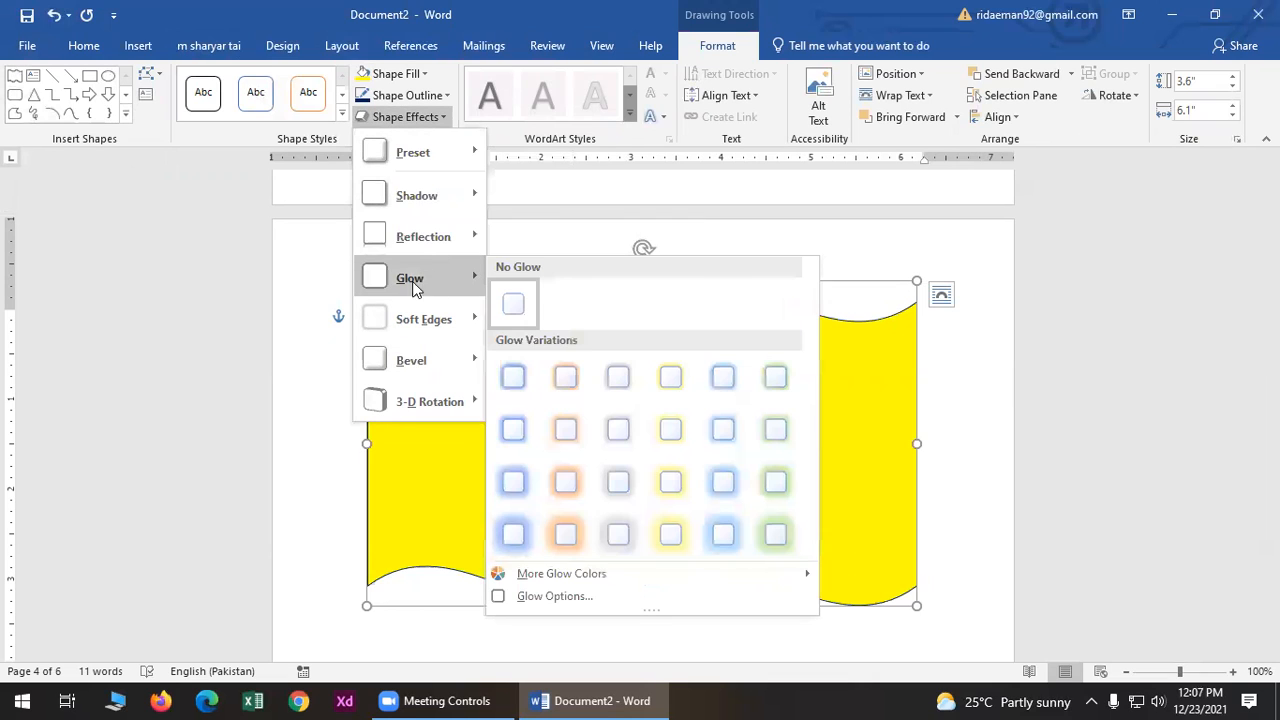
left_click(250, 343)
left_click(130, 46)
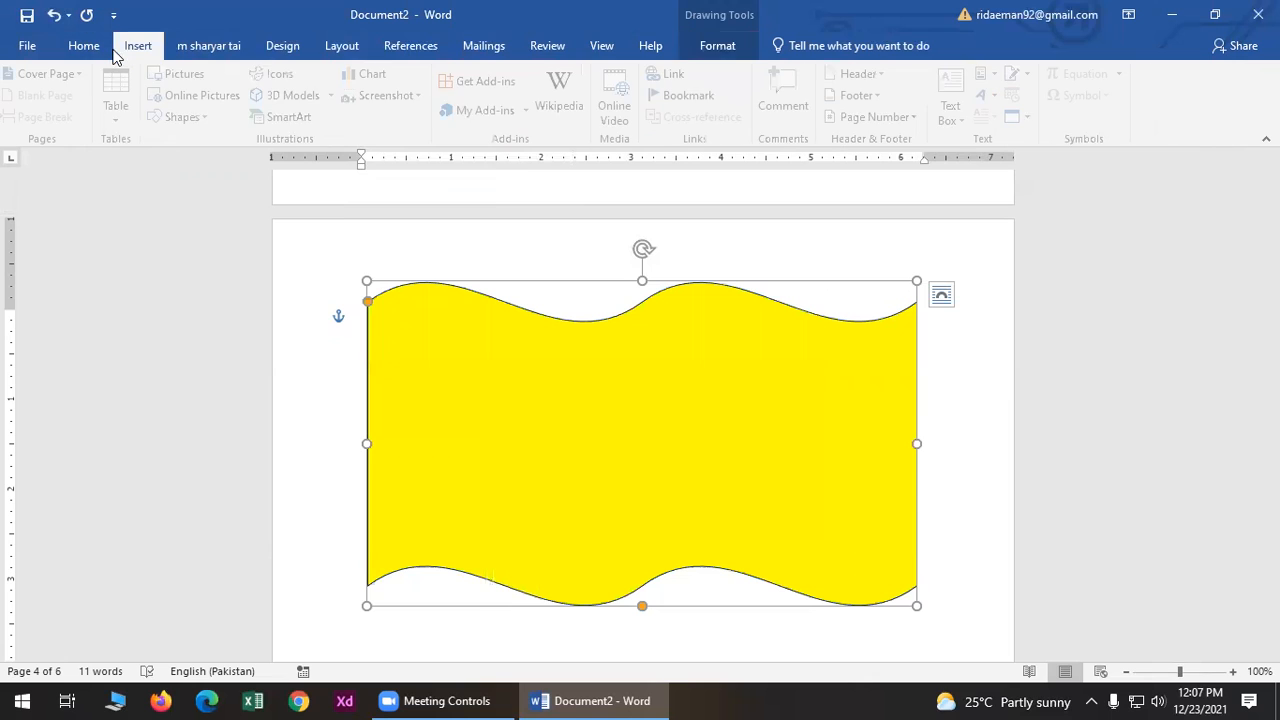
- Insert the eye icon from the Icons library
left_click(279, 77)
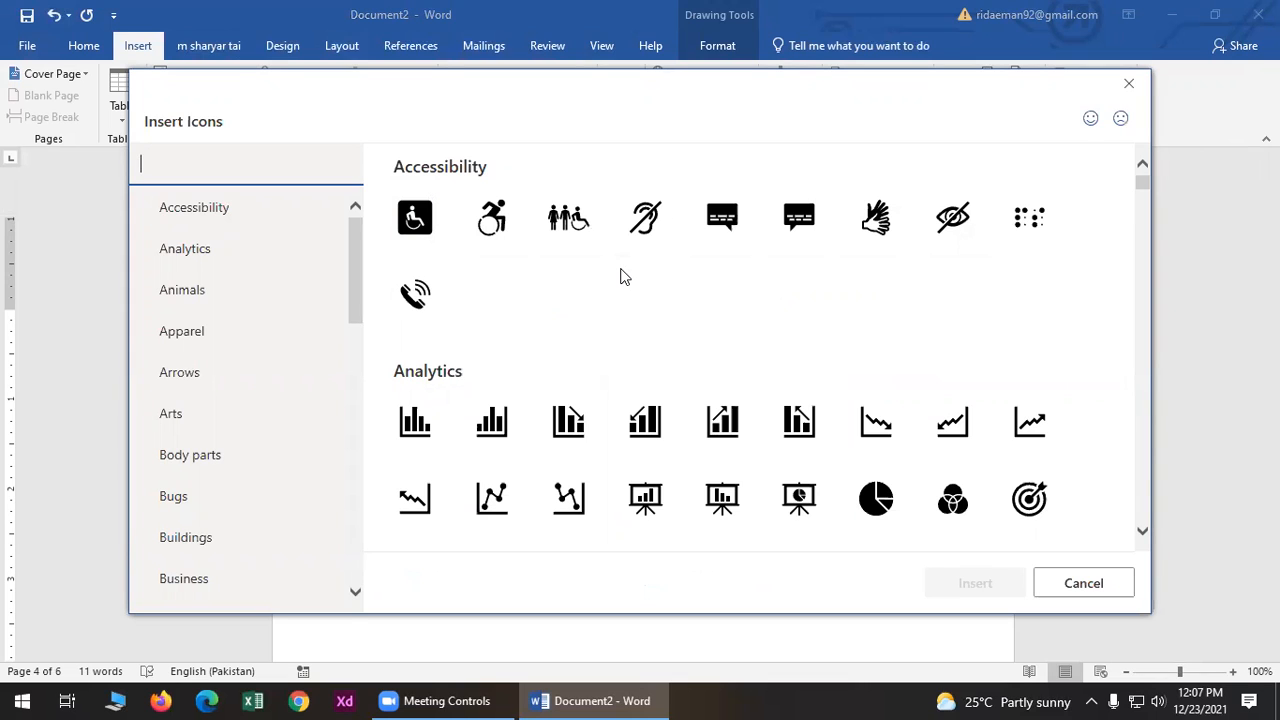
scroll(620, 280, "down", 2)
scroll(655, 420, "down", 2)
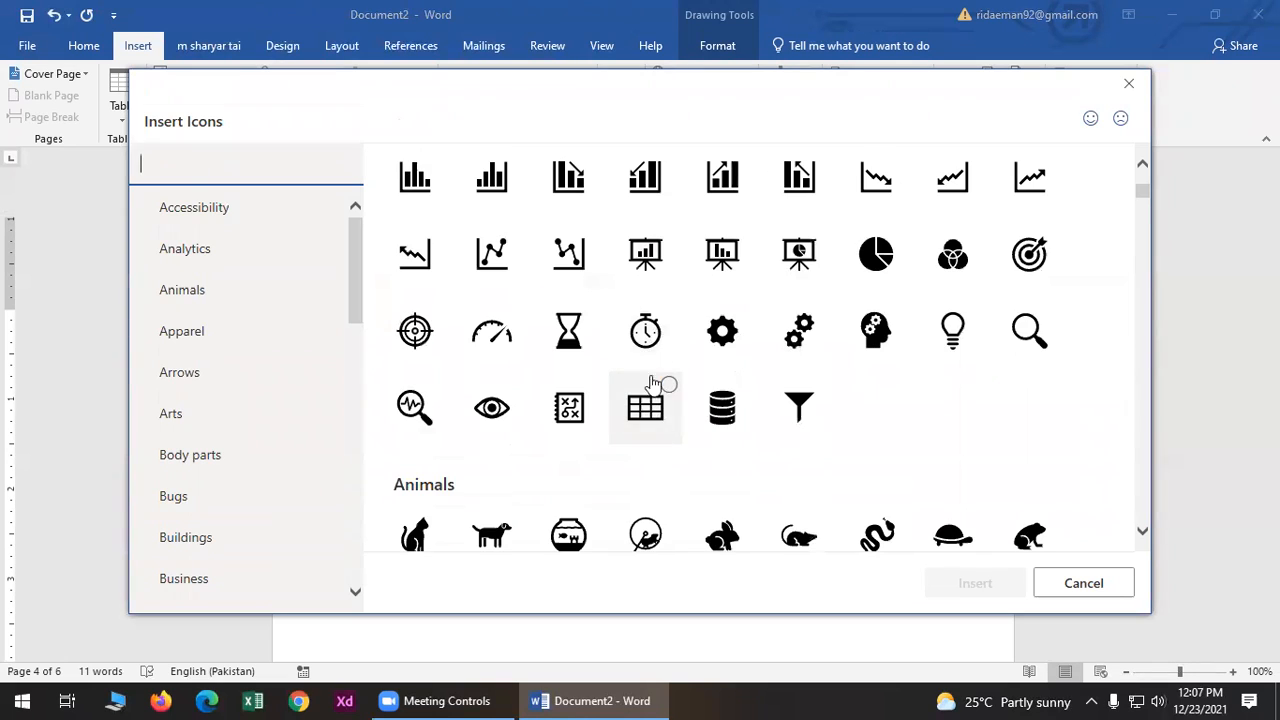
left_click(658, 318)
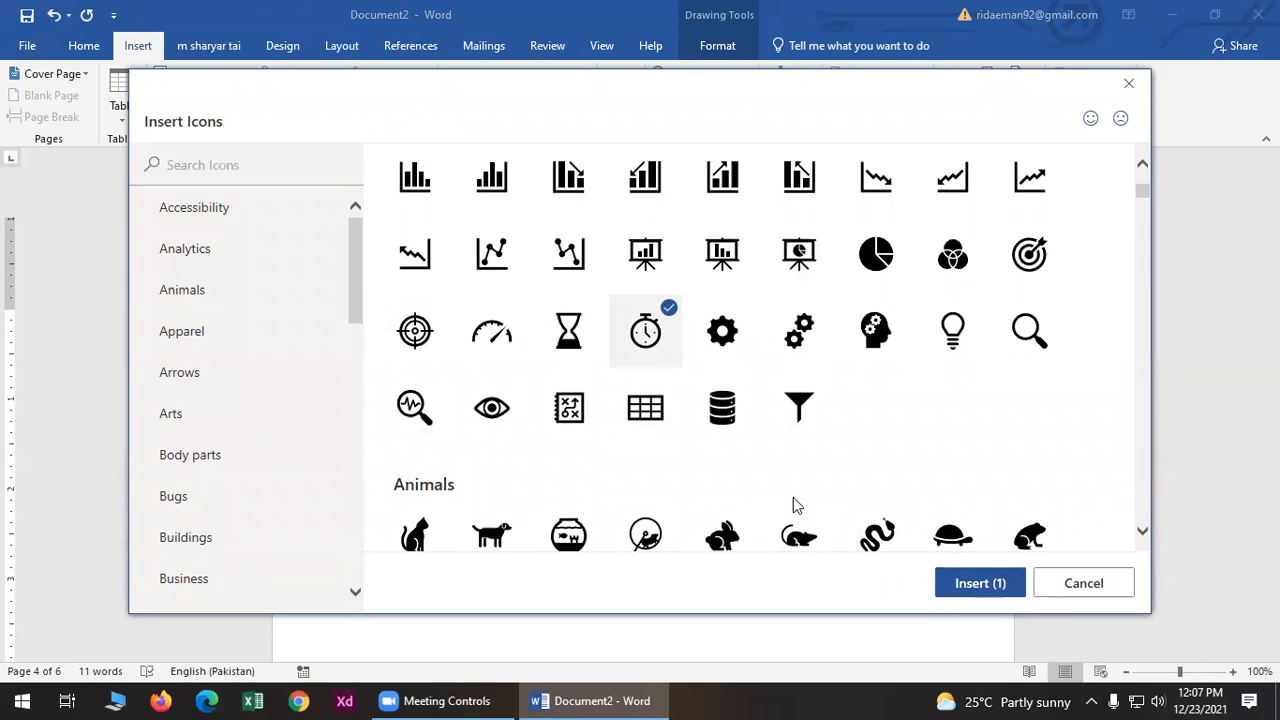
scroll(740, 480, "down", 2)
scroll(680, 457, "up", 1)
left_click(491, 352)
left_click(975, 583)
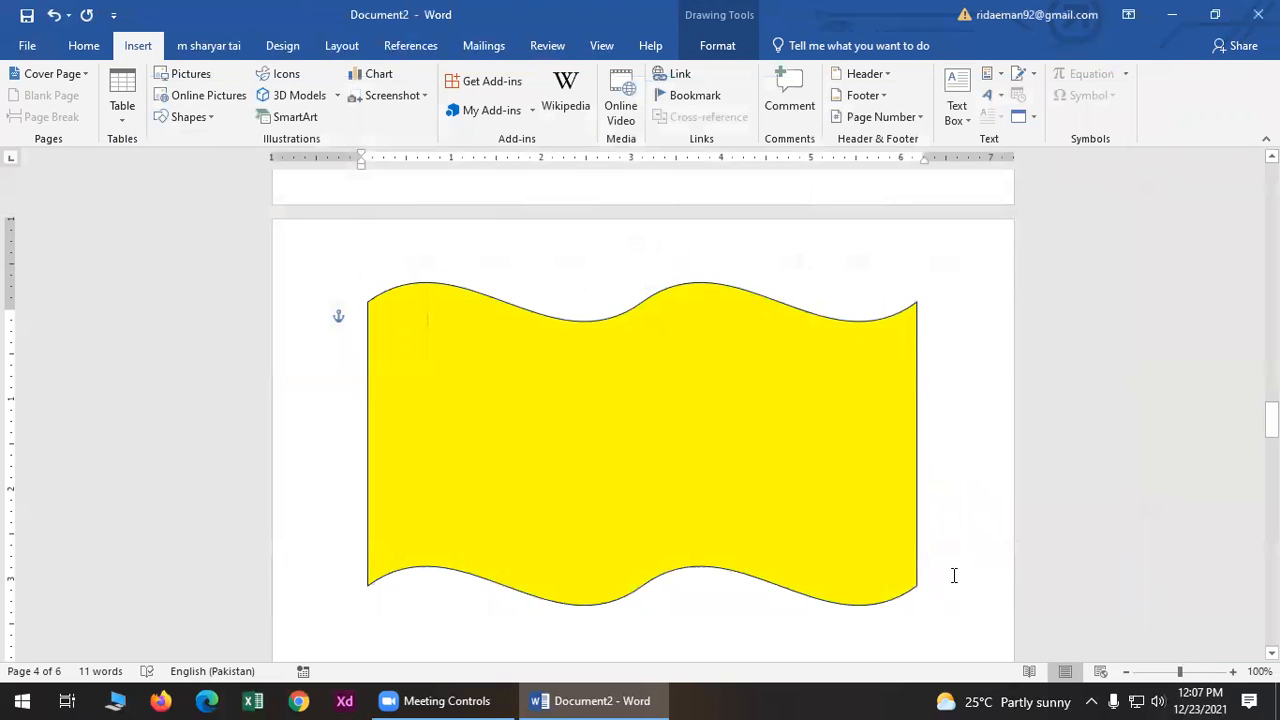
- Move the yellow wave down and left, then shift the eye icon rightward
left_click(438, 417)
left_click_drag(438, 417, 378, 560)
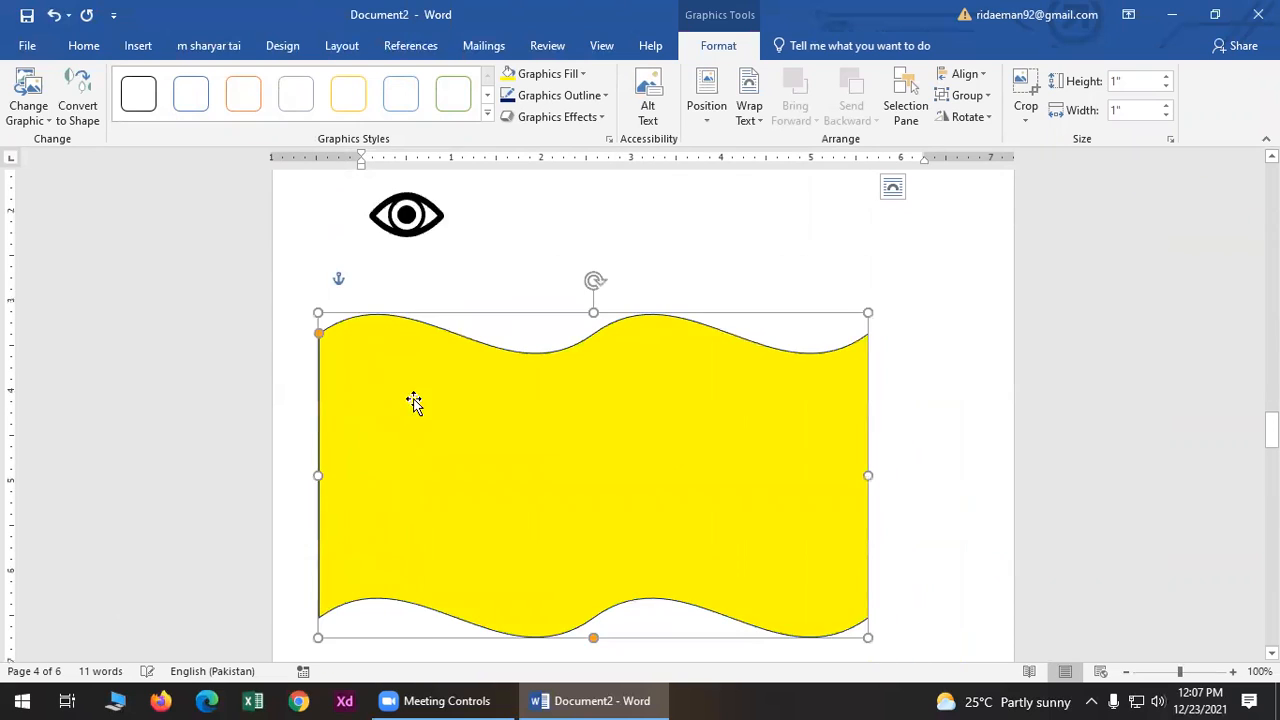
scroll(418, 404, "down", 3)
scroll(460, 461, "up", 4)
left_click(413, 257)
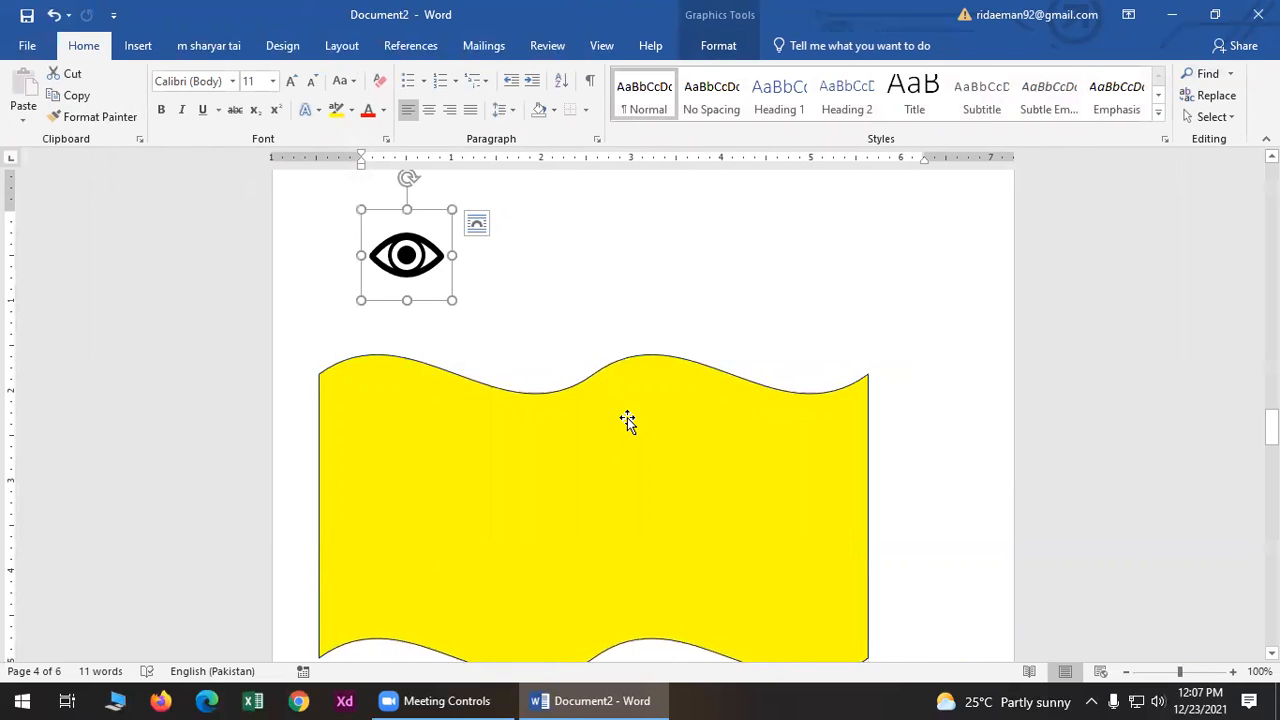
left_click_drag(391, 228, 501, 241)
- Set the eye icon to In Front of Text, place it on the wave's top edge, and enlarge it to 1.62"
left_click(718, 45)
left_click(749, 105)
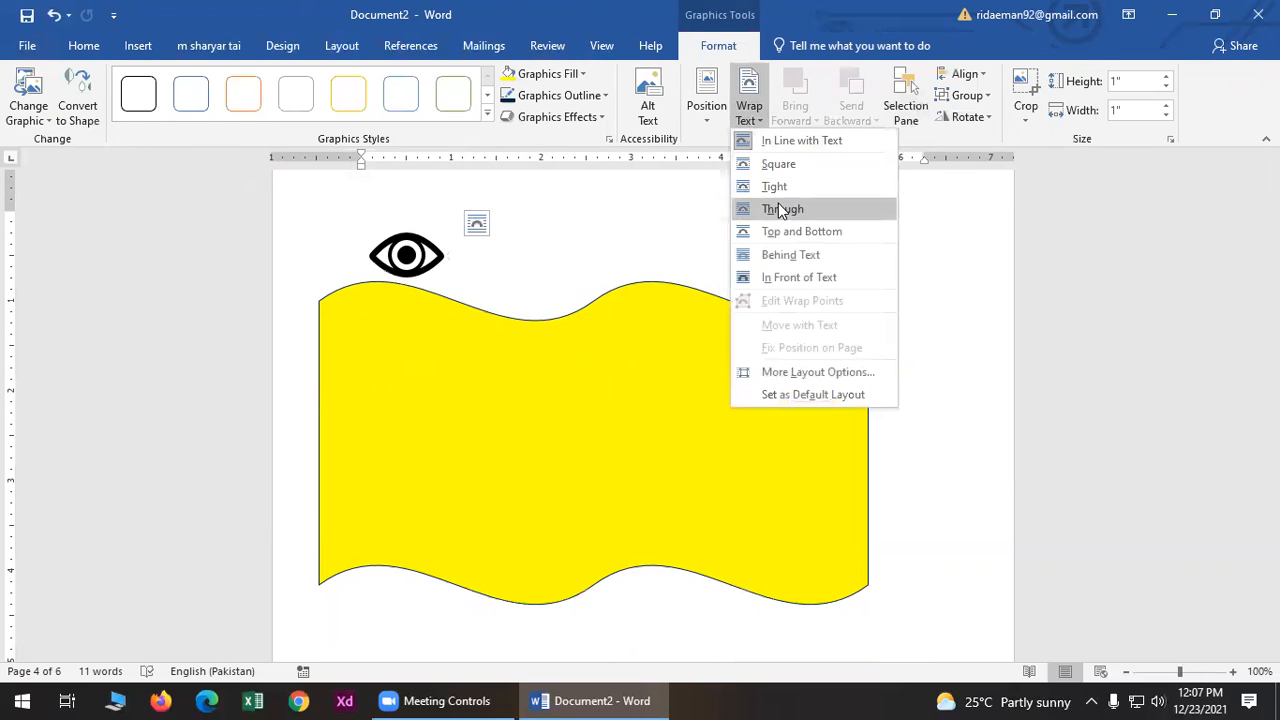
left_click(775, 277)
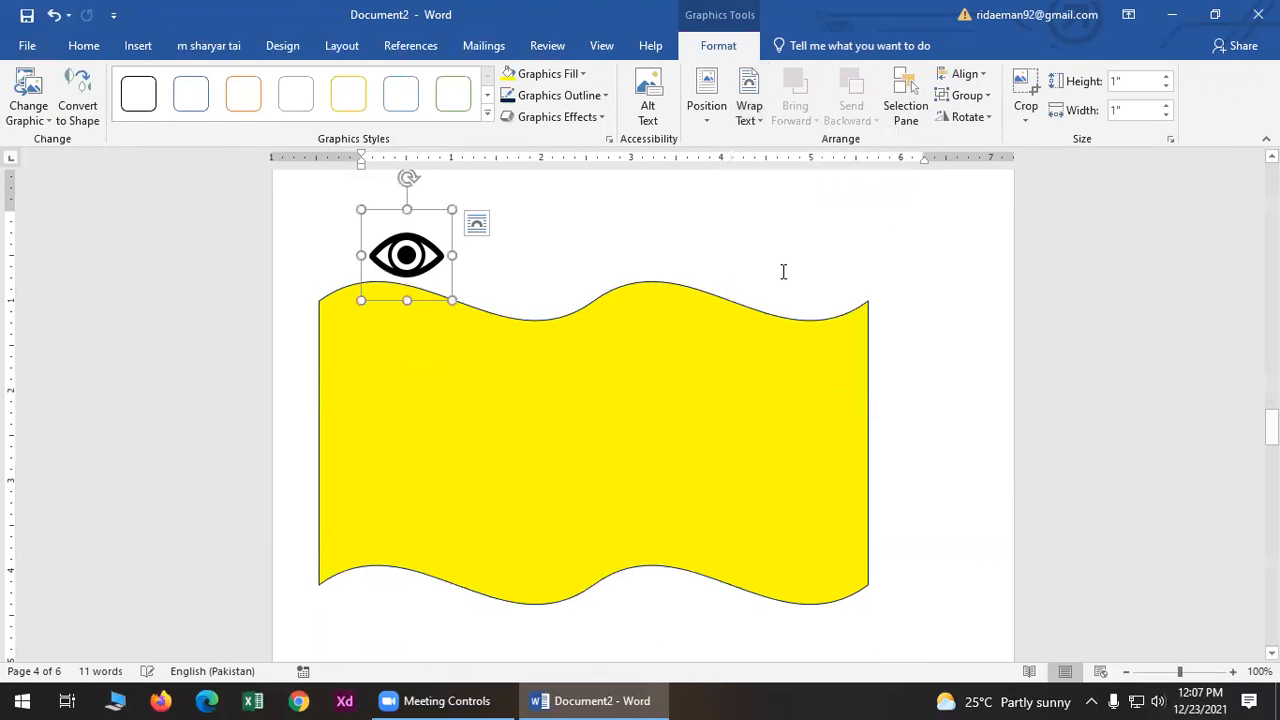
left_click_drag(412, 209, 549, 213)
left_click_drag(412, 213, 709, 207)
left_click_drag(751, 292, 811, 323)
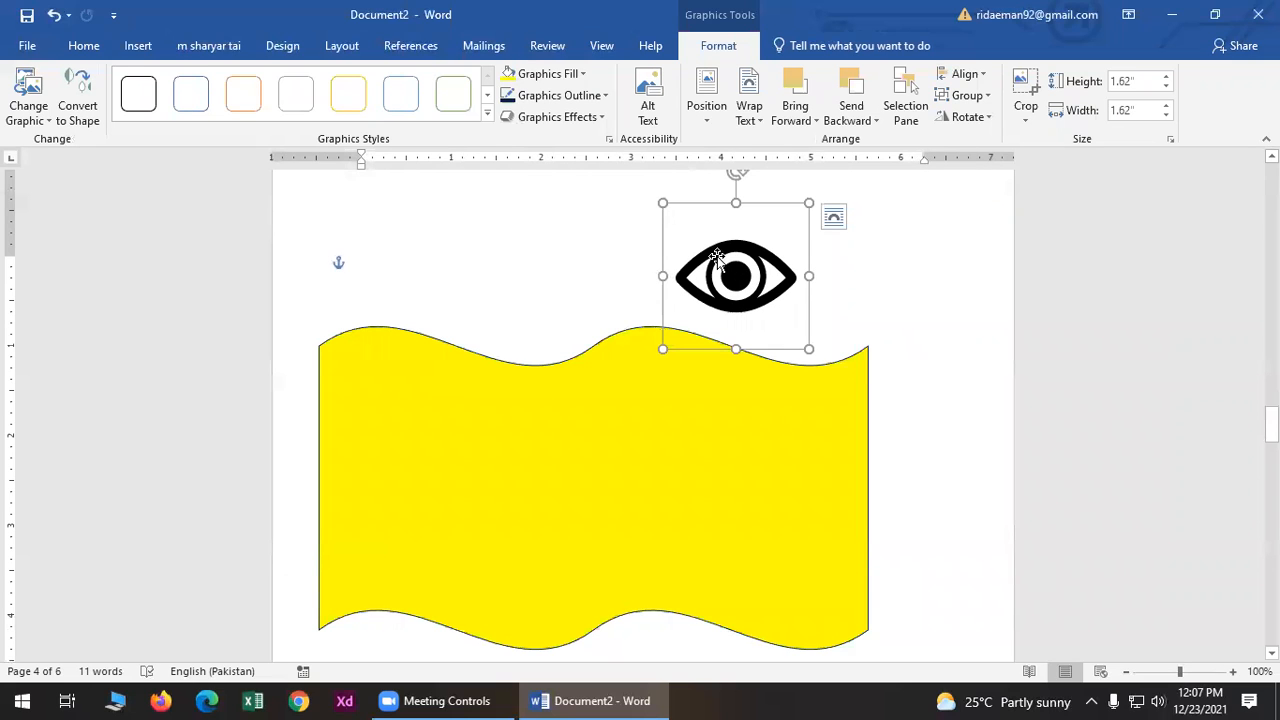
left_click(136, 50)
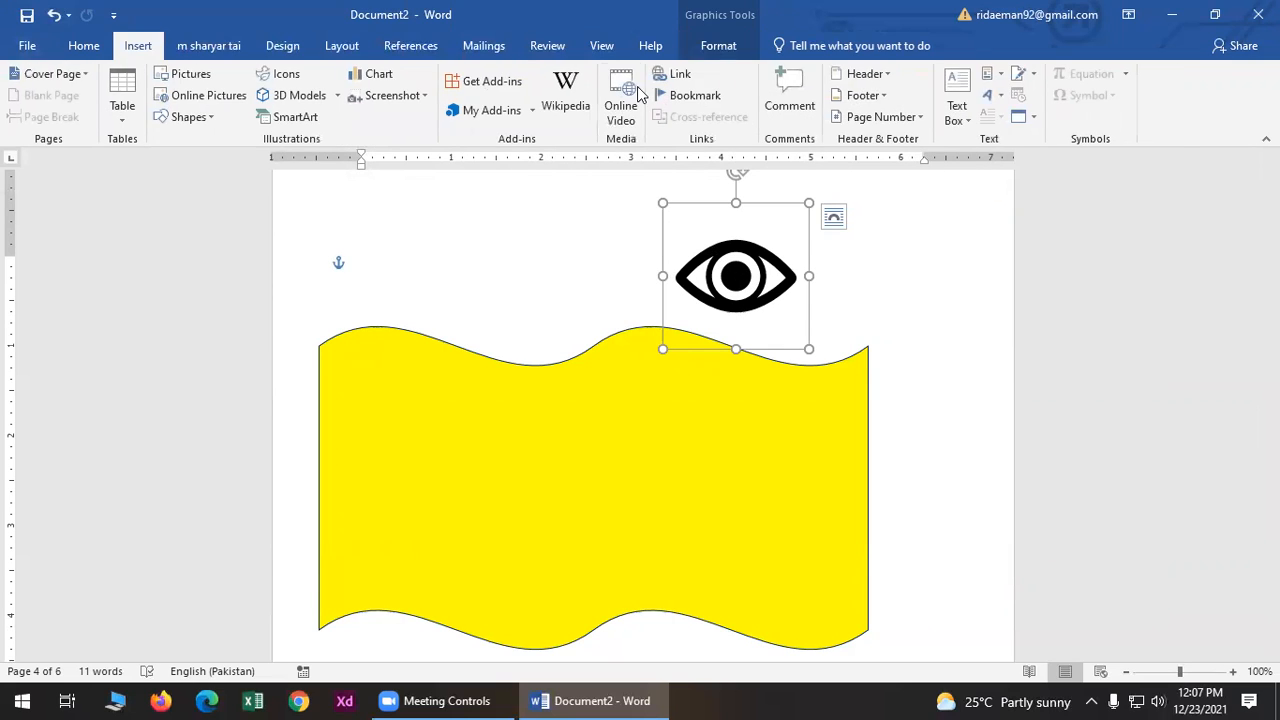
- Insert an Alternating Hexagons SmartArt on page 5 and type "H2" in its first hexagon
left_click(303, 120)
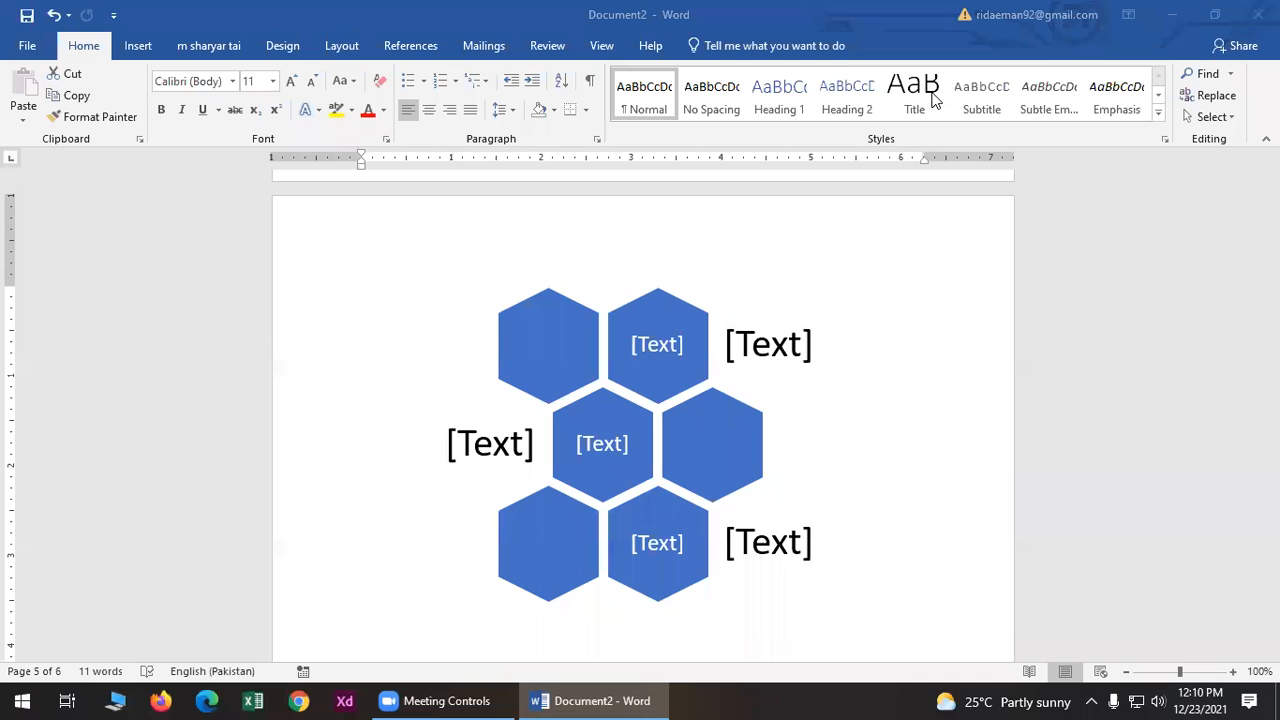
left_click(667, 350)
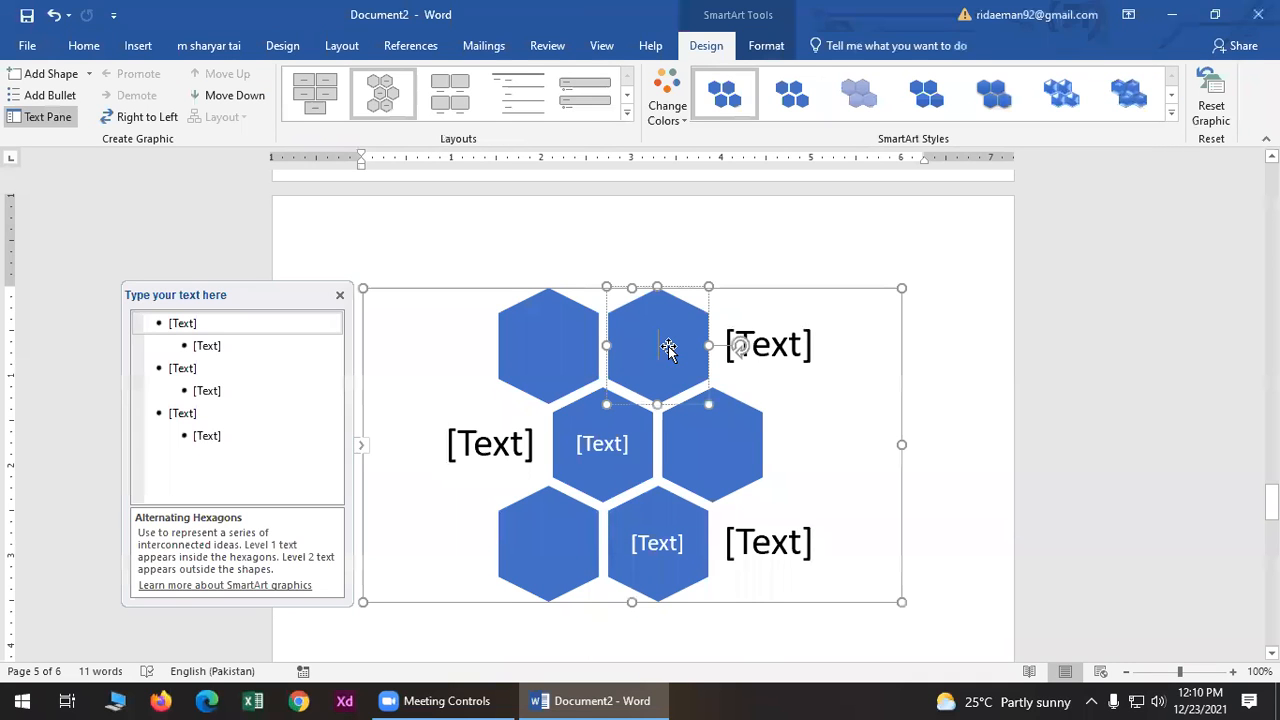
type("h")
key("BackSpace")
type("h")
key("BackSpace")
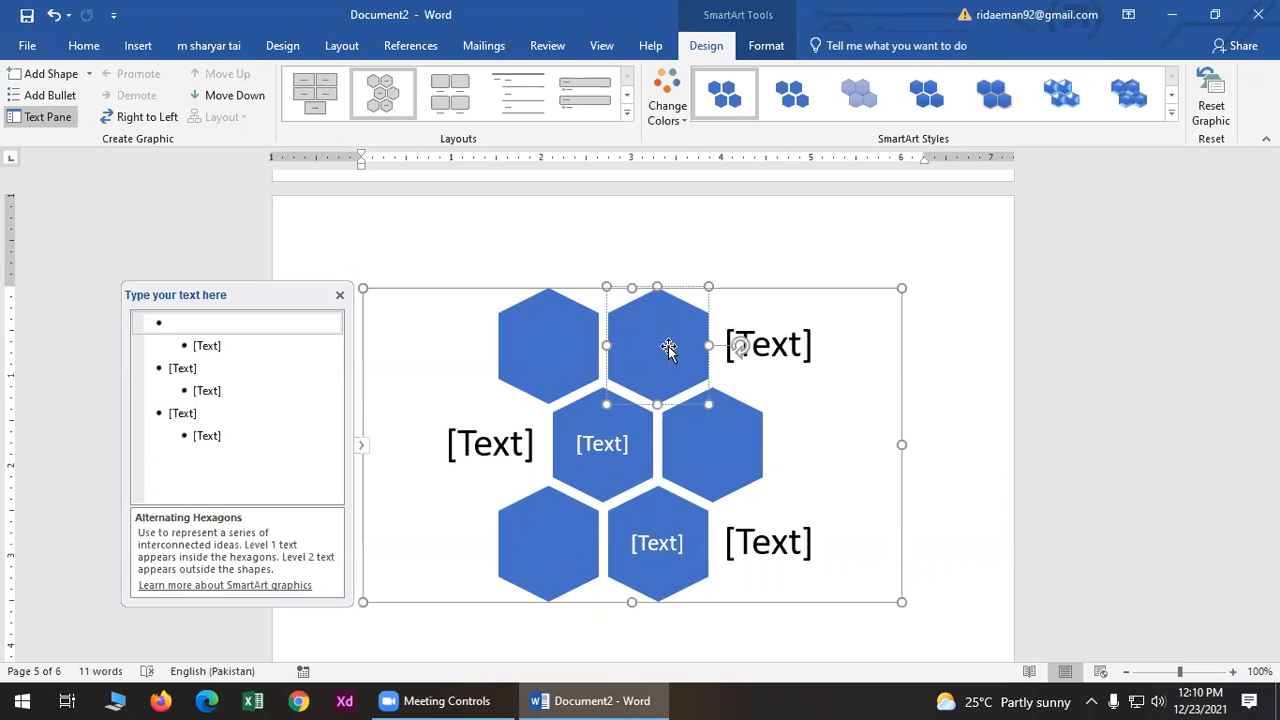
type("H2")
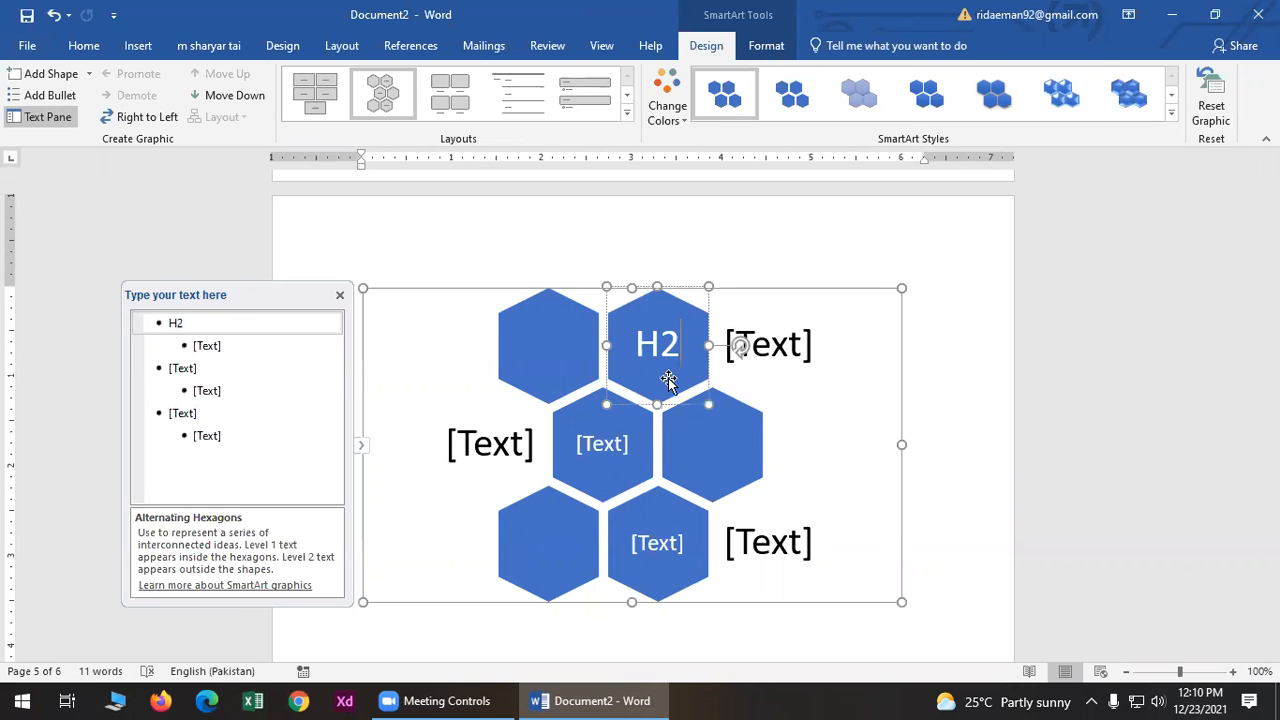
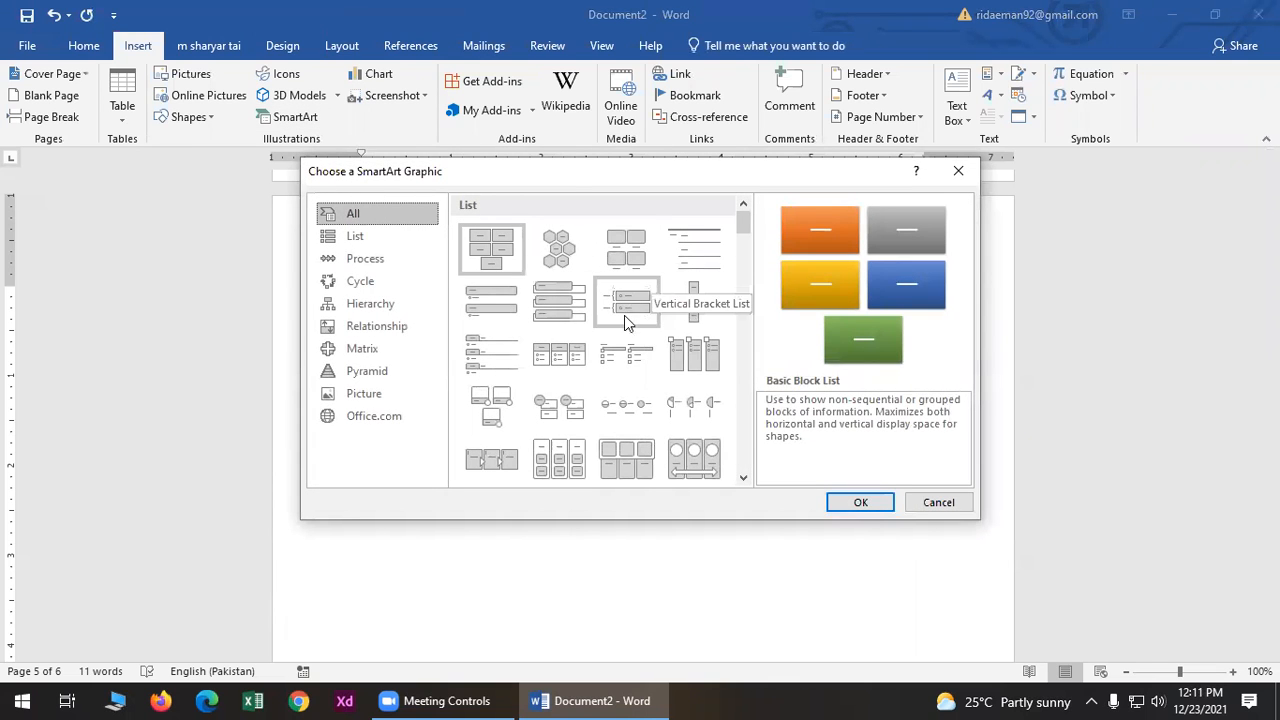
- Insert a Picture Accent List SmartArt and fill the first column's bullets with ABC and DEF
left_click(694, 354)
left_click(841, 508)
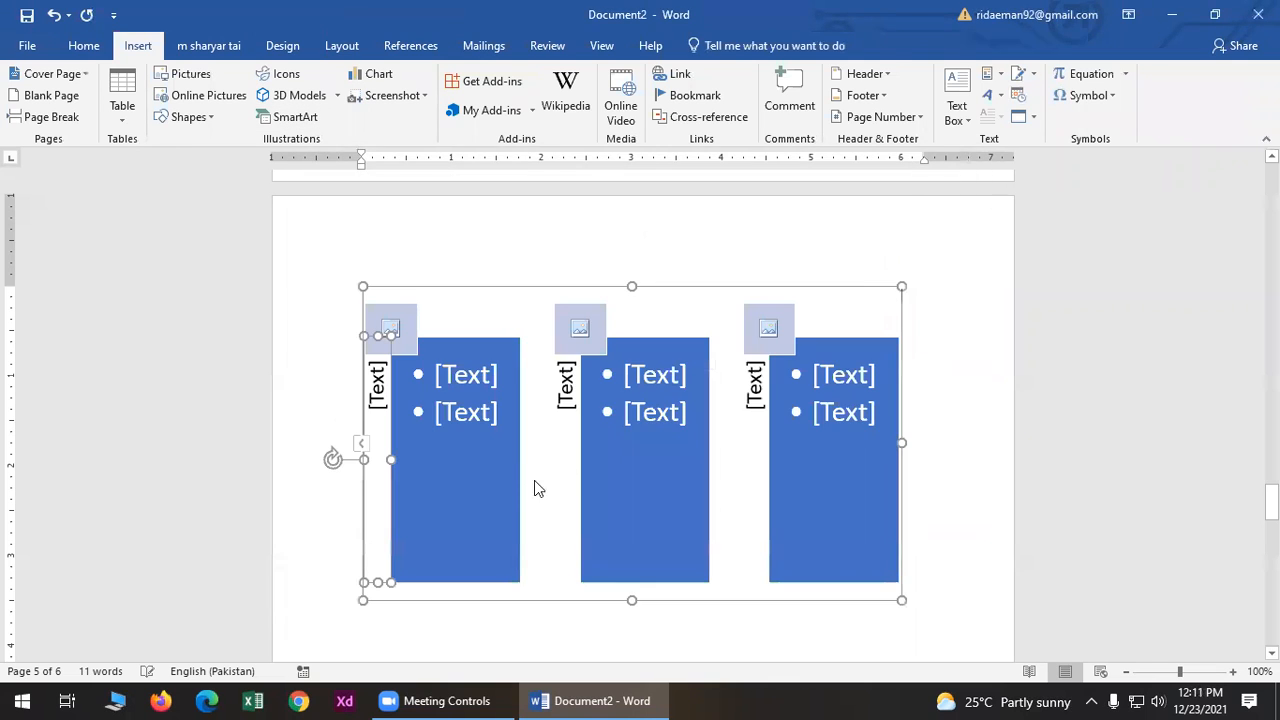
left_click(452, 378)
mouse_move(526, 697)
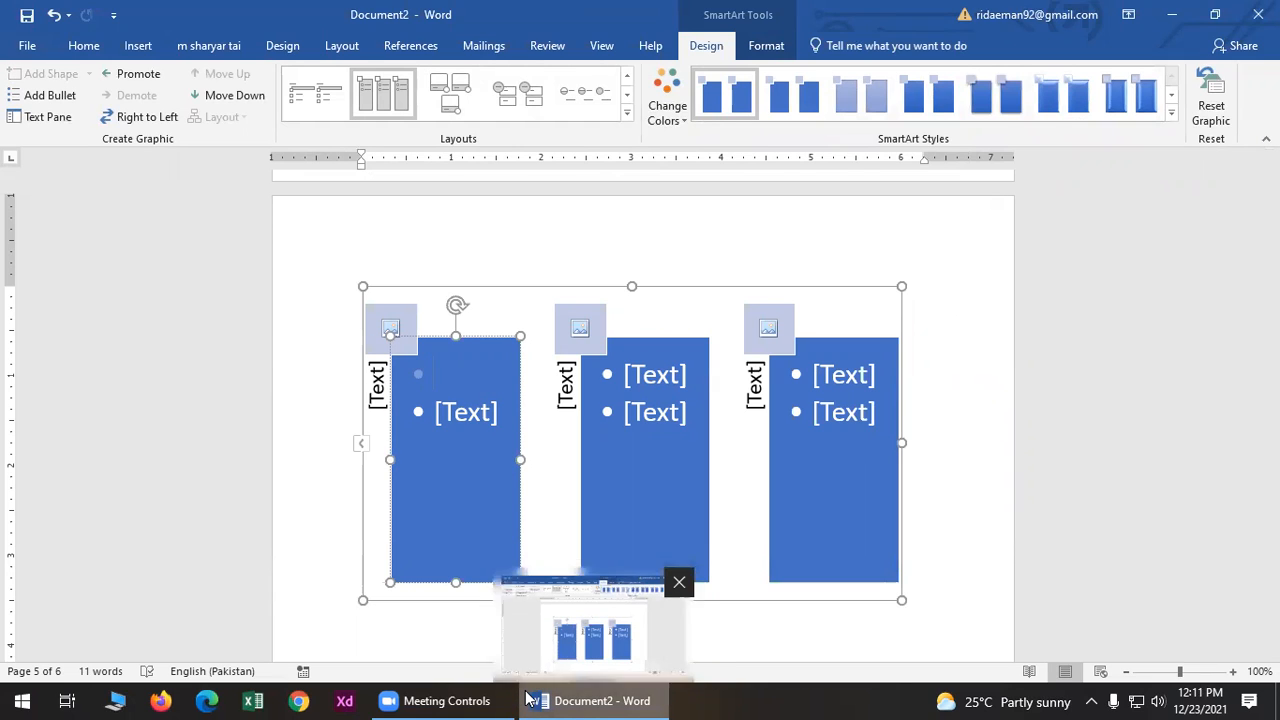
type("ABC")
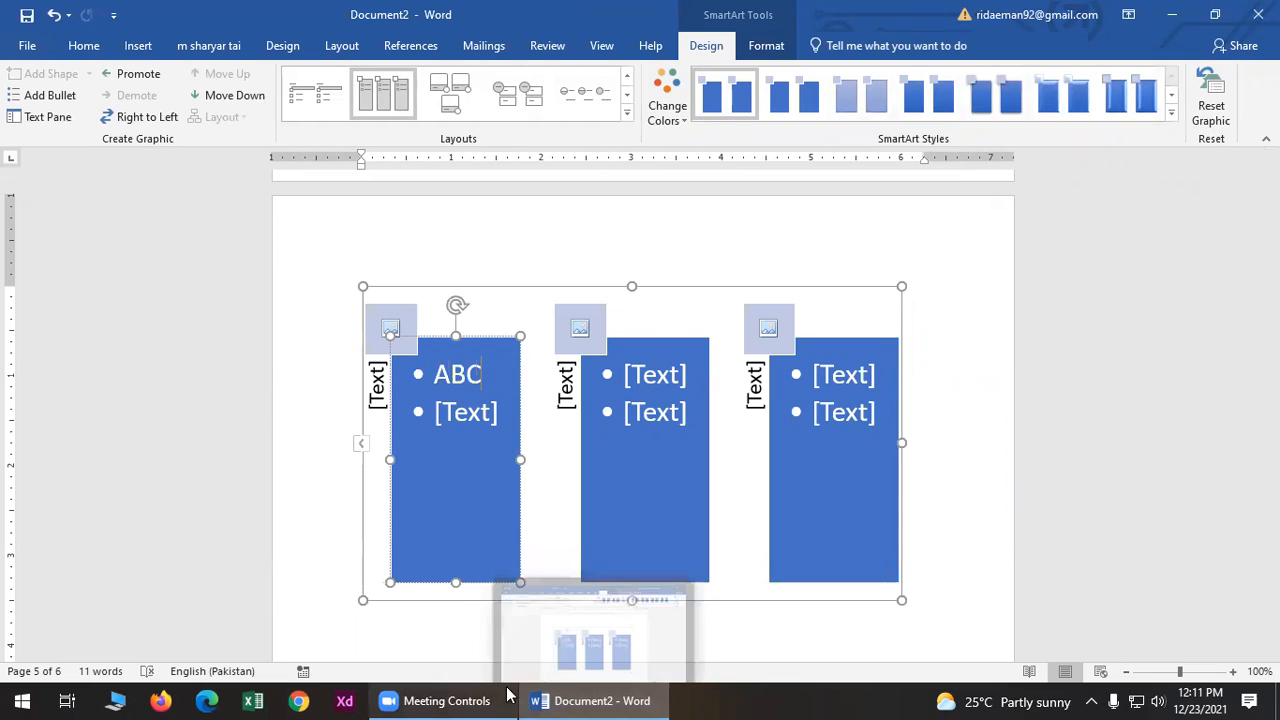
left_click(450, 405)
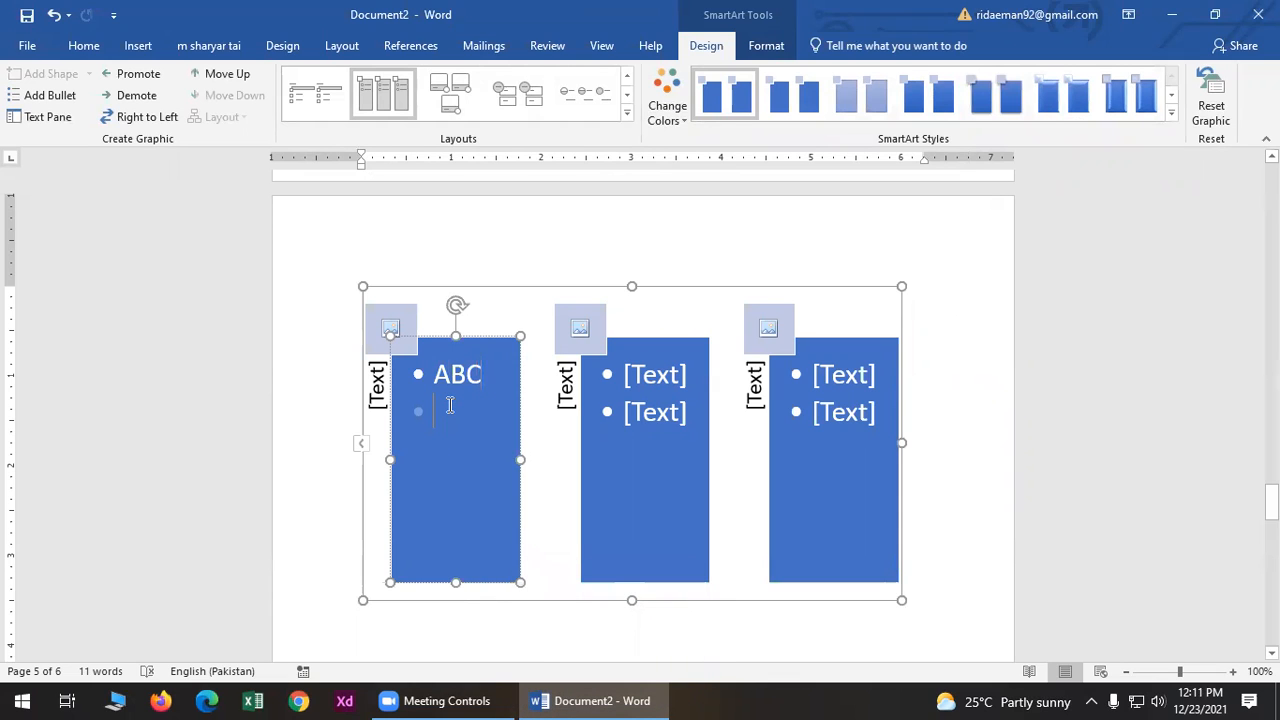
type("\\")
key("BackSpace")
type("DEF")
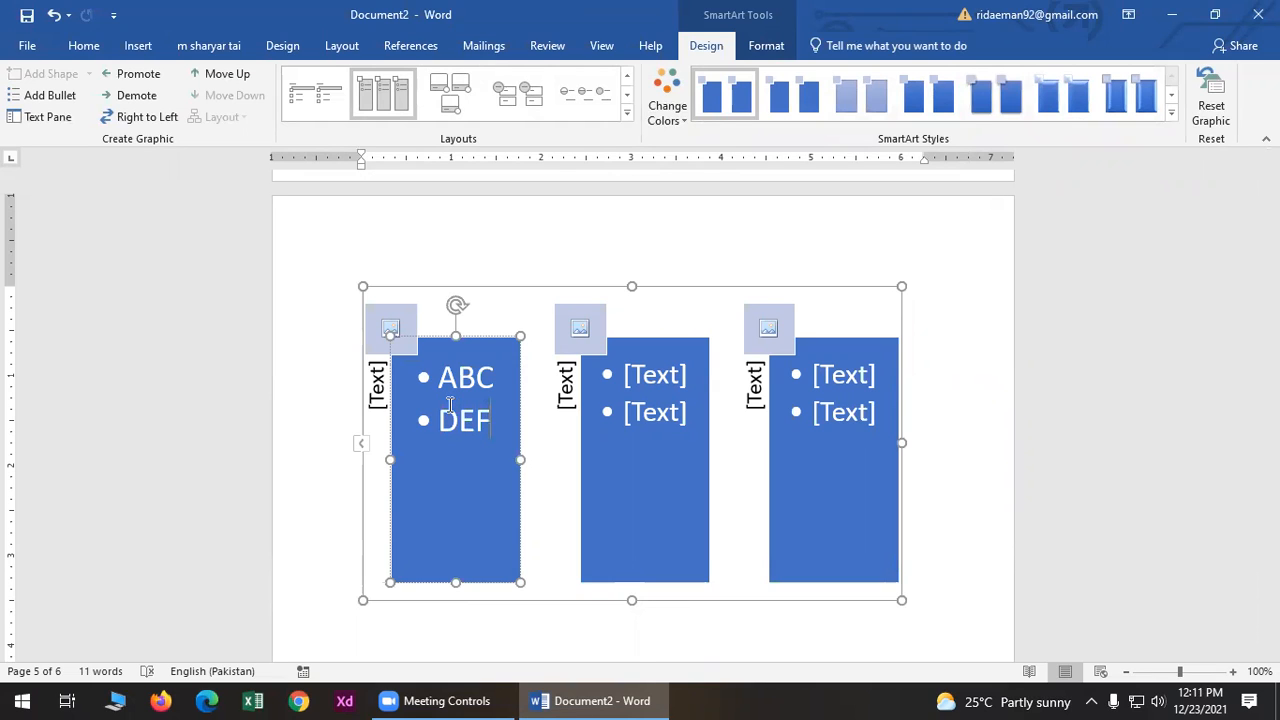
- Fill the second and third columns' bullets with GHI, JKL, MNO and PQR
left_click(665, 375)
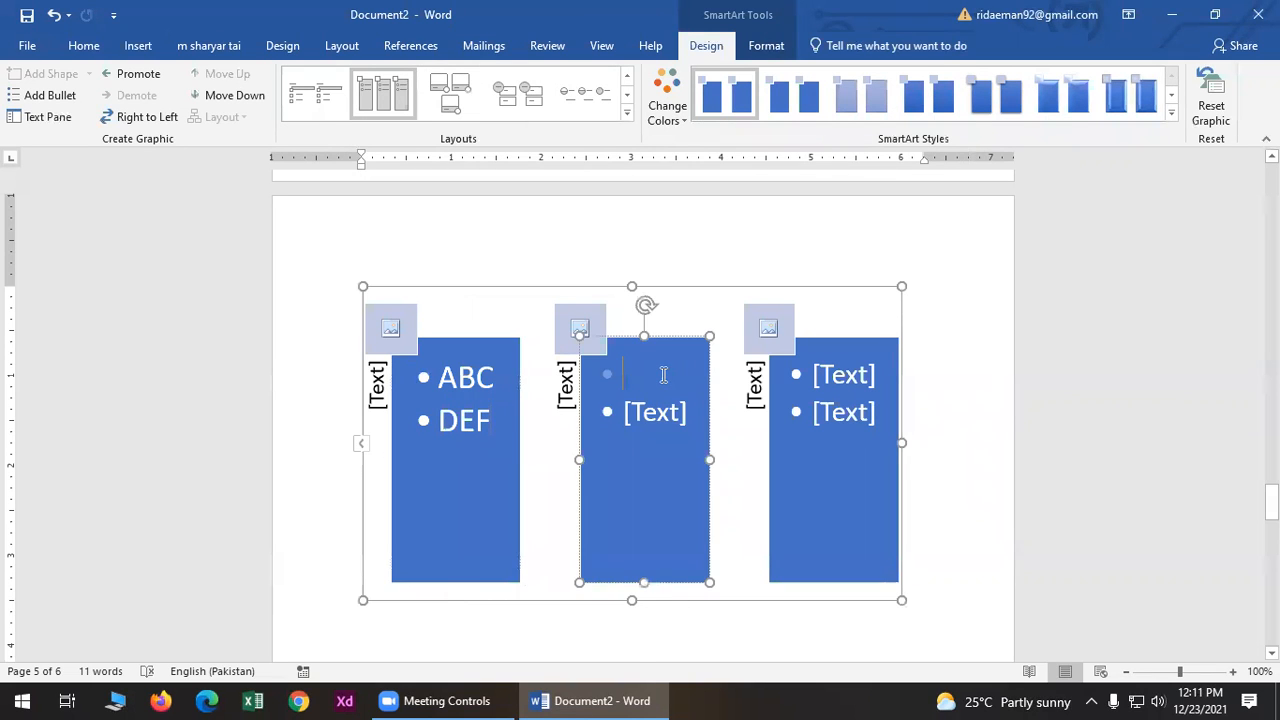
type("GHI")
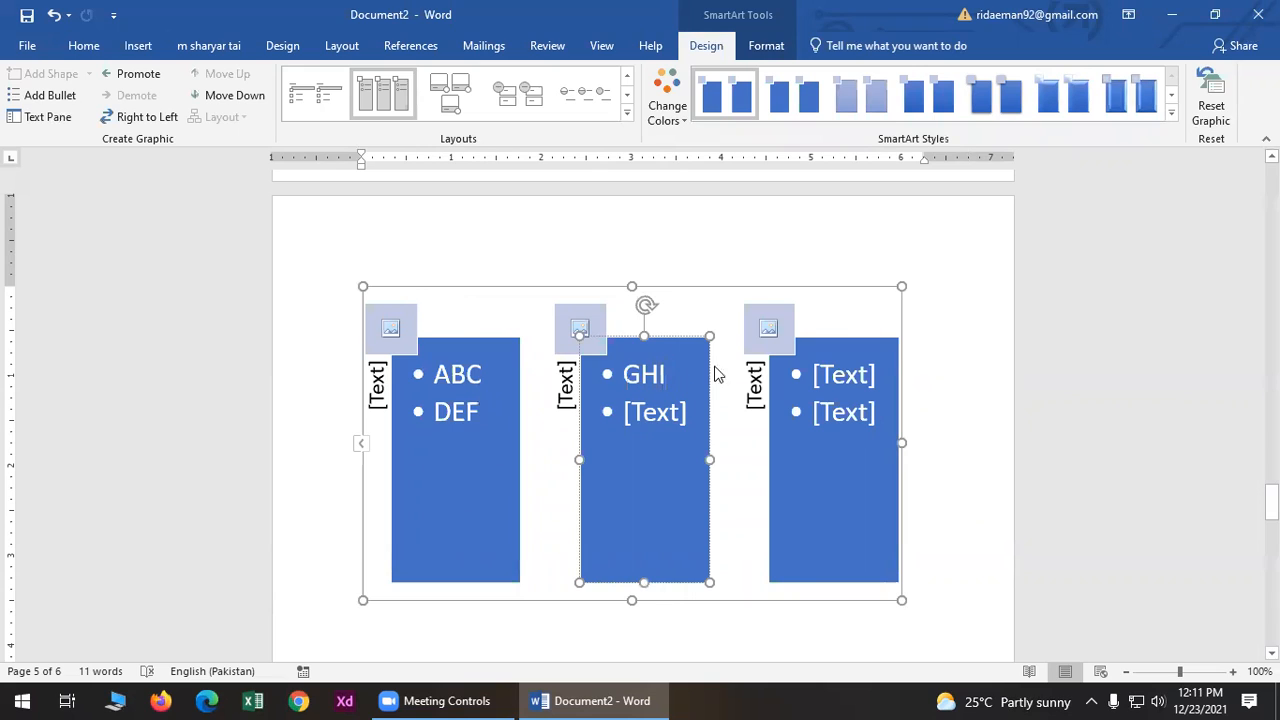
left_click(645, 412)
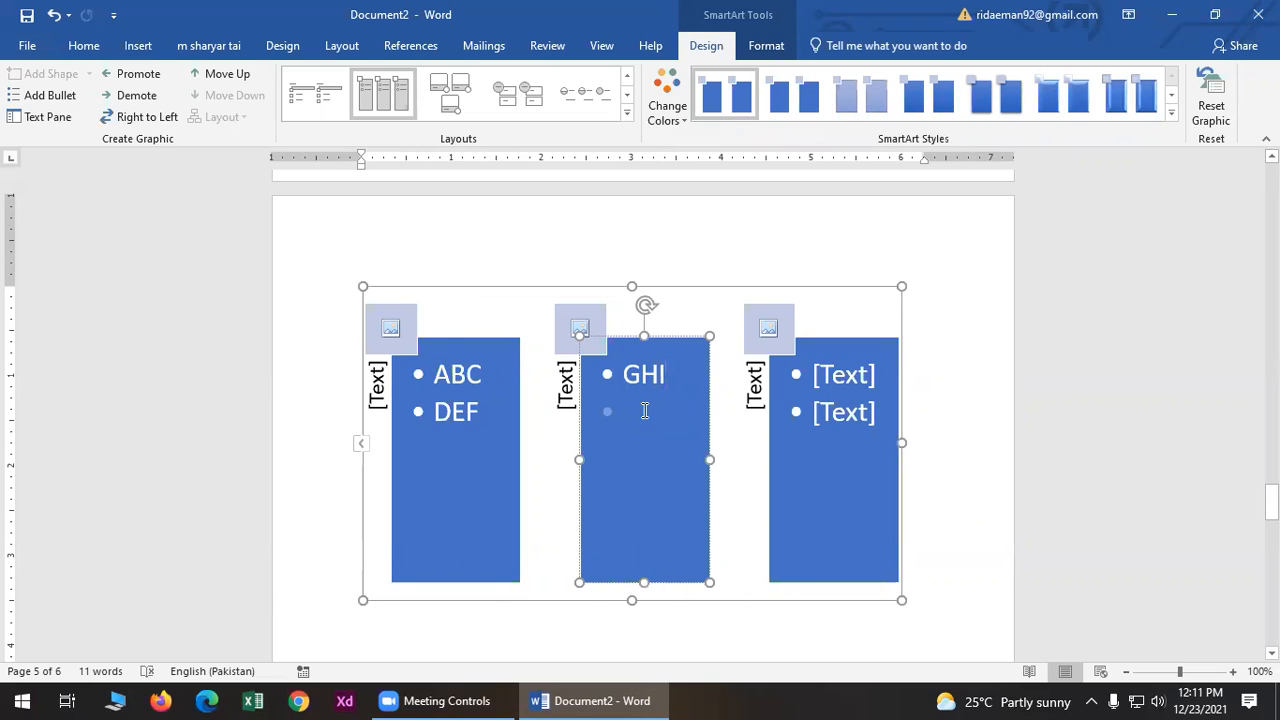
type("JKL")
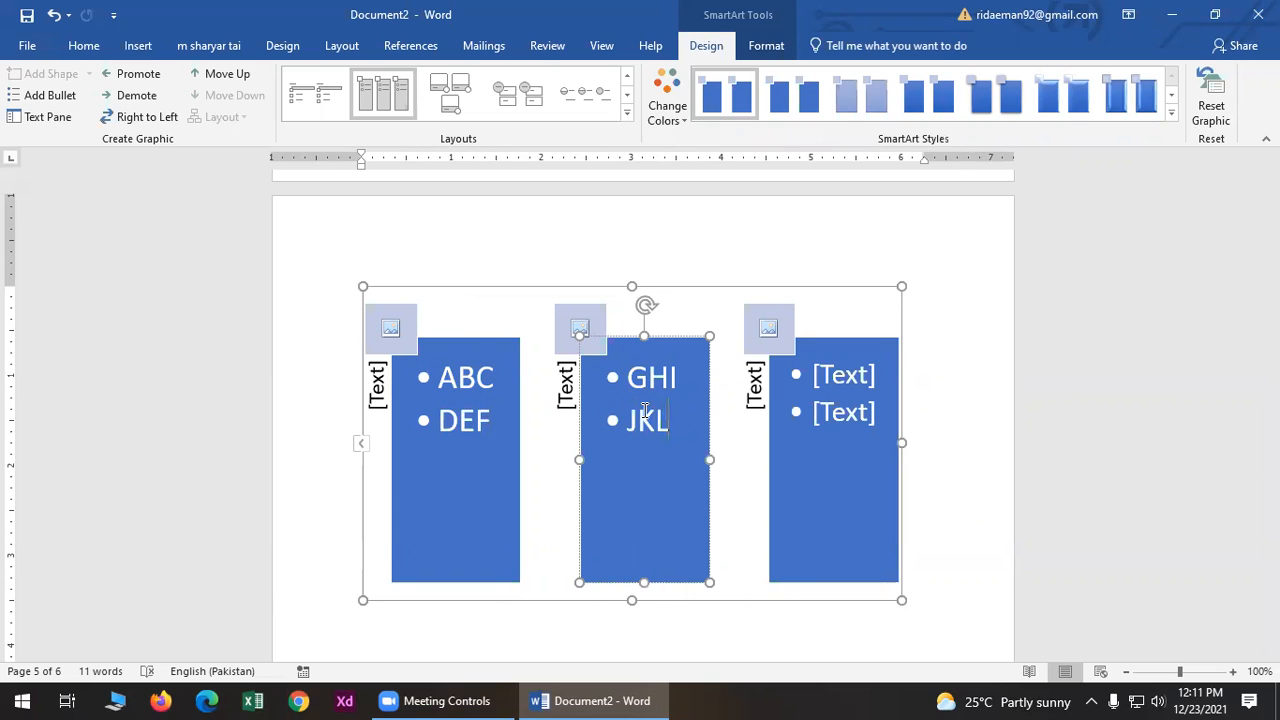
left_click(840, 375)
type("MNO")
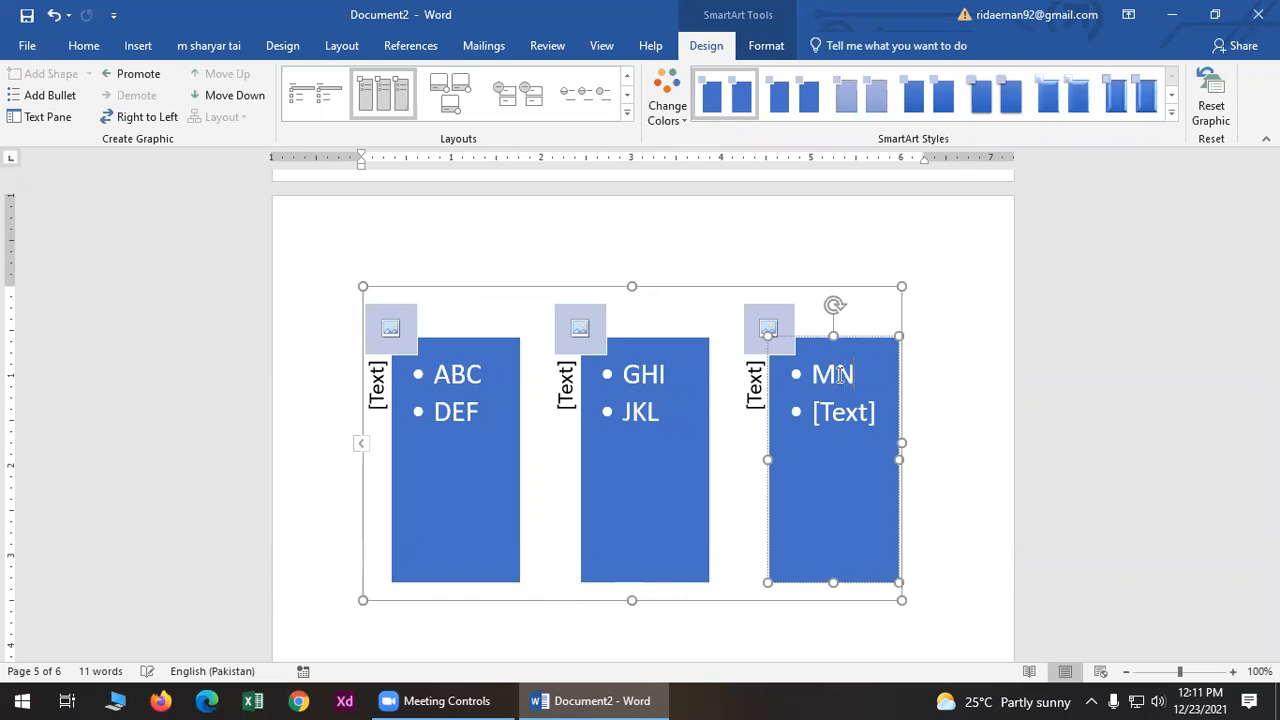
left_click(855, 410)
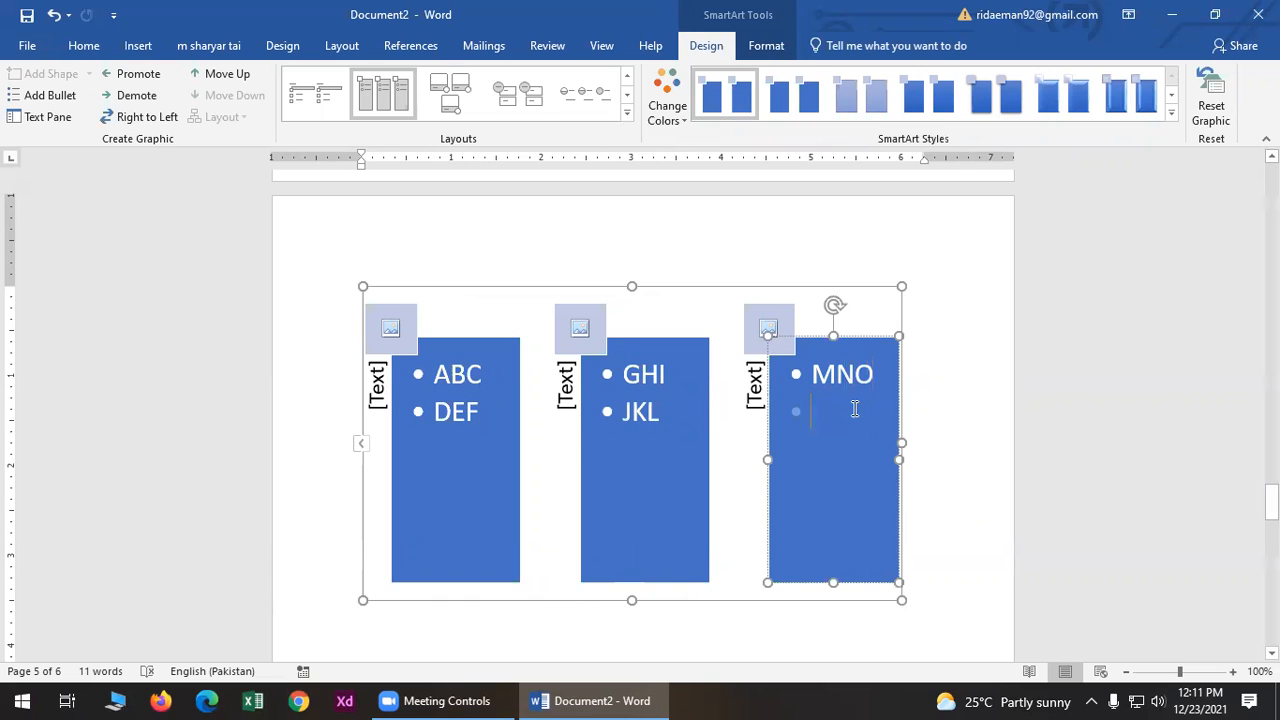
type("PQR")
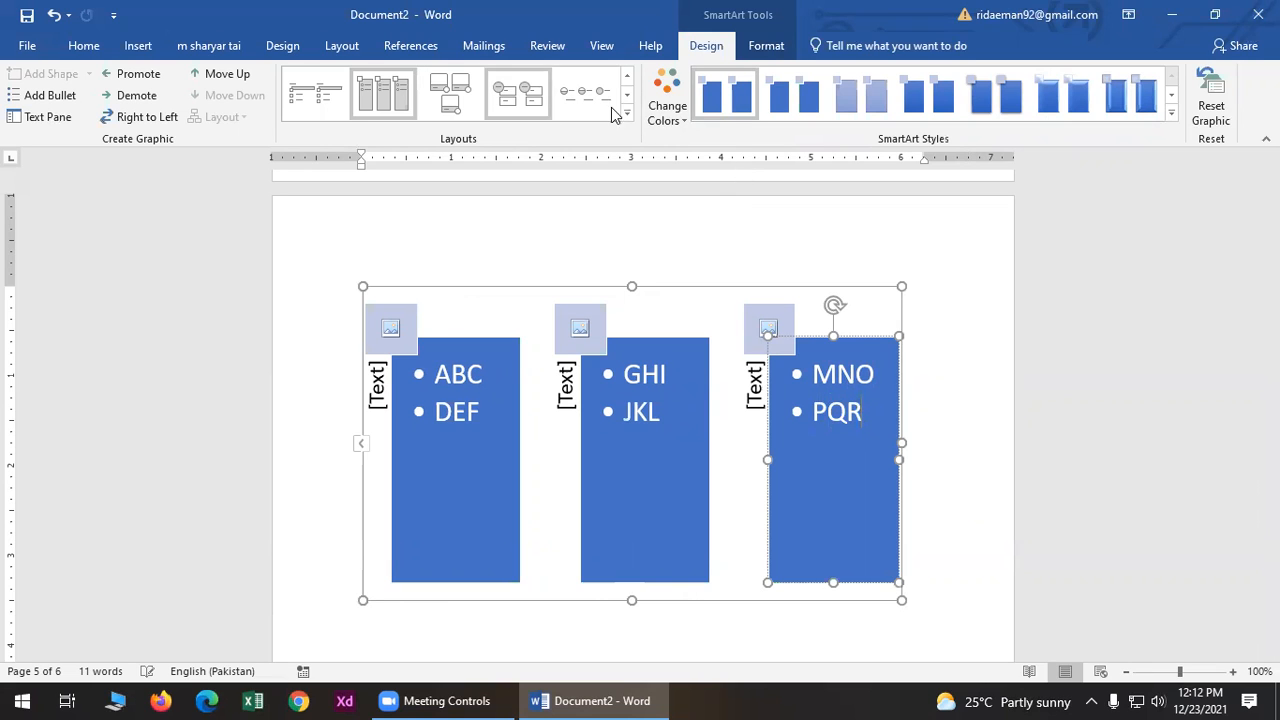
- Apply the Colorful yellow, green and blue scheme and a bevelled 3-D style to the SmartArt
left_click(668, 108)
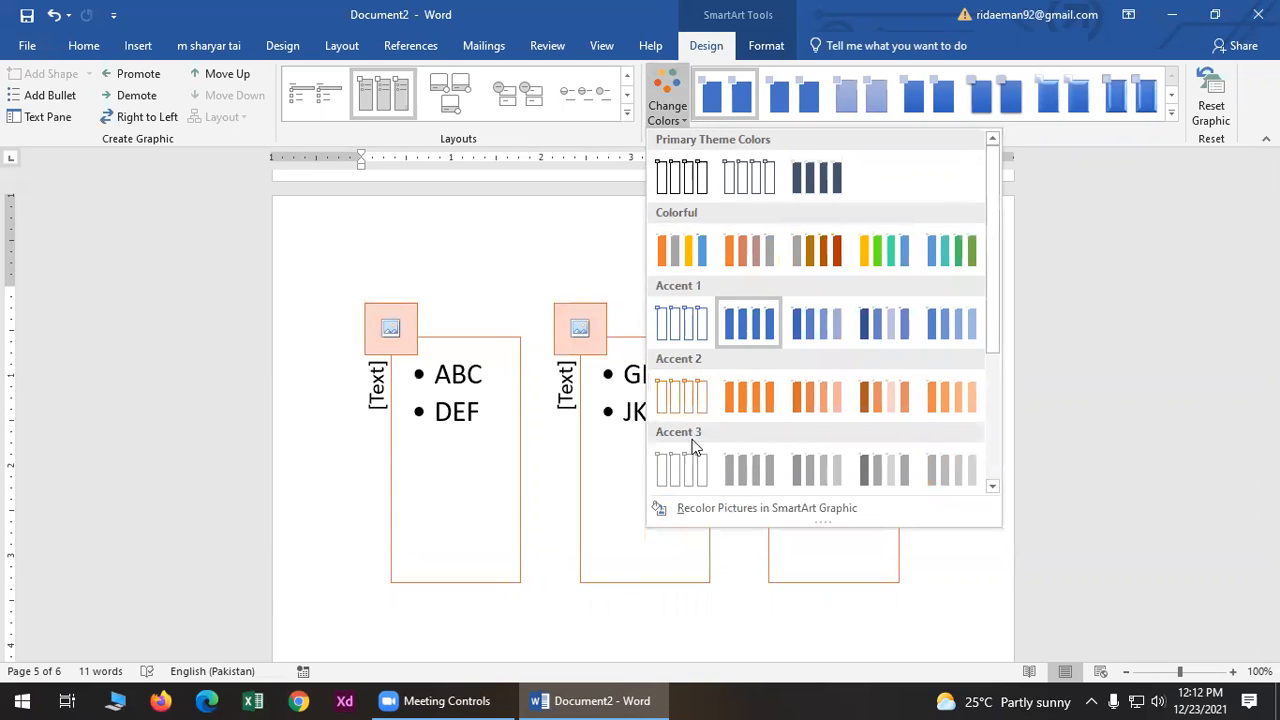
left_click(889, 256)
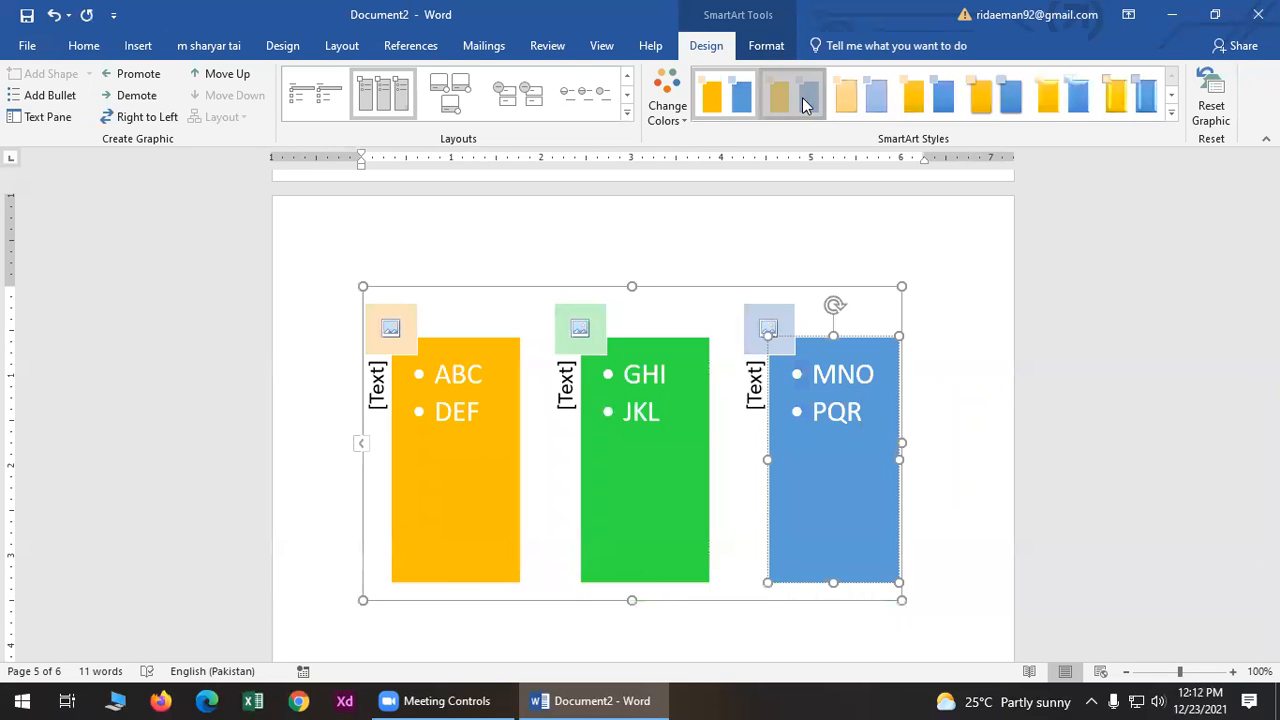
left_click(905, 98)
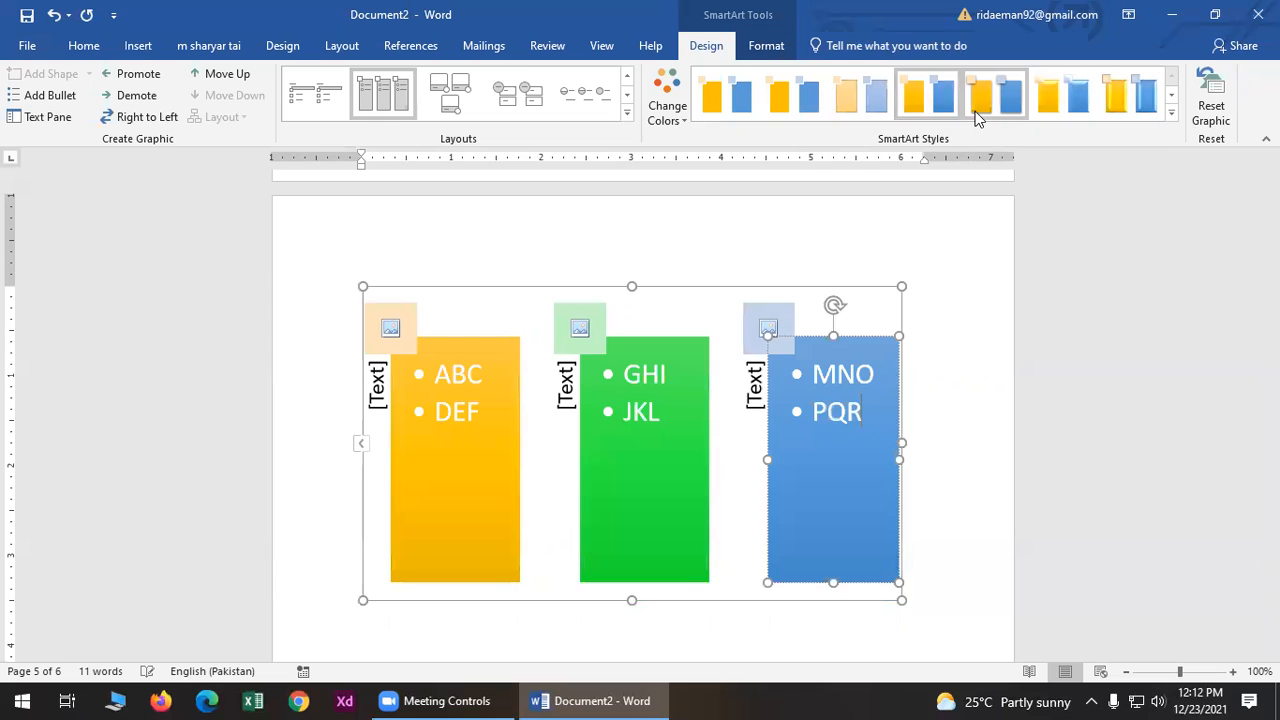
left_click(1135, 98)
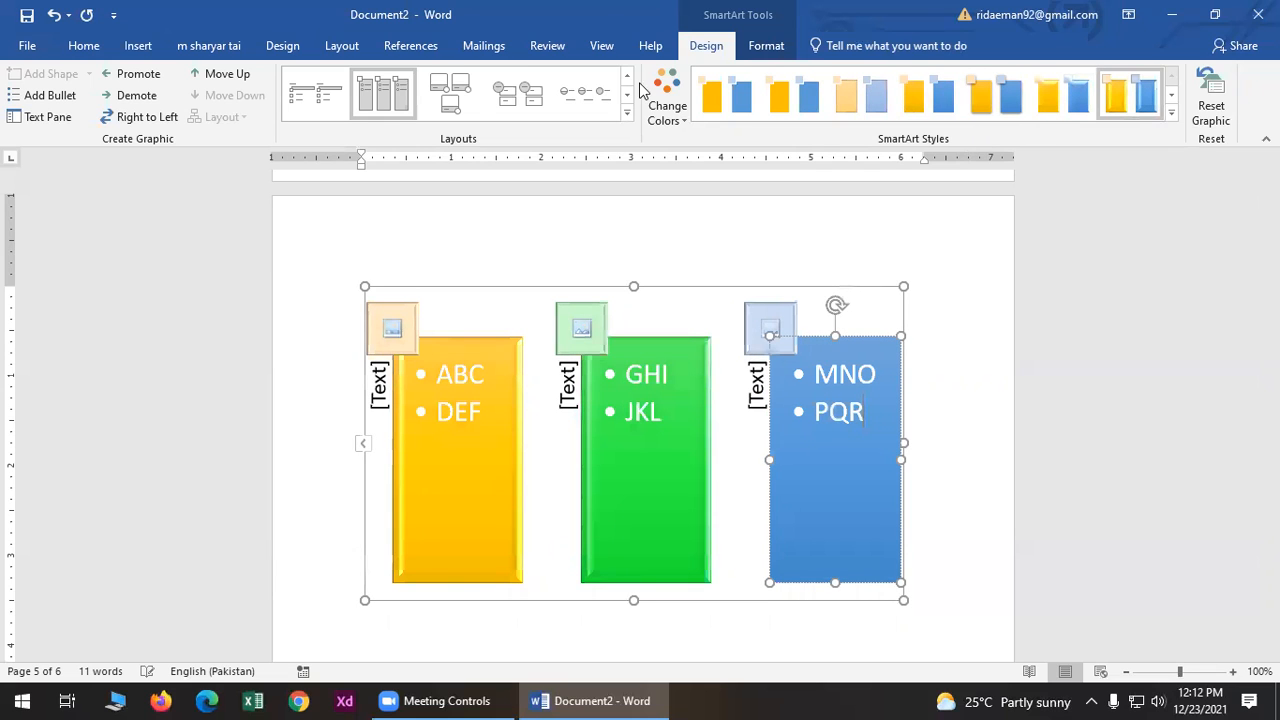
left_click(136, 46)
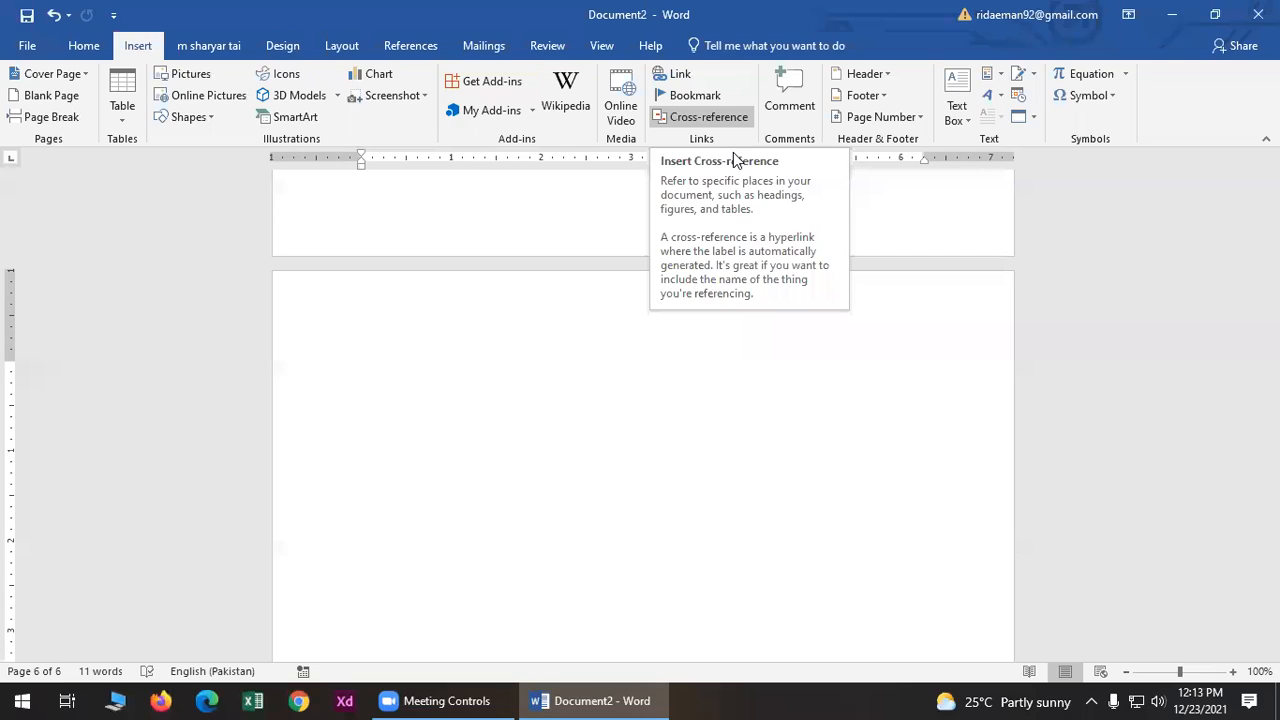
left_click(678, 73)
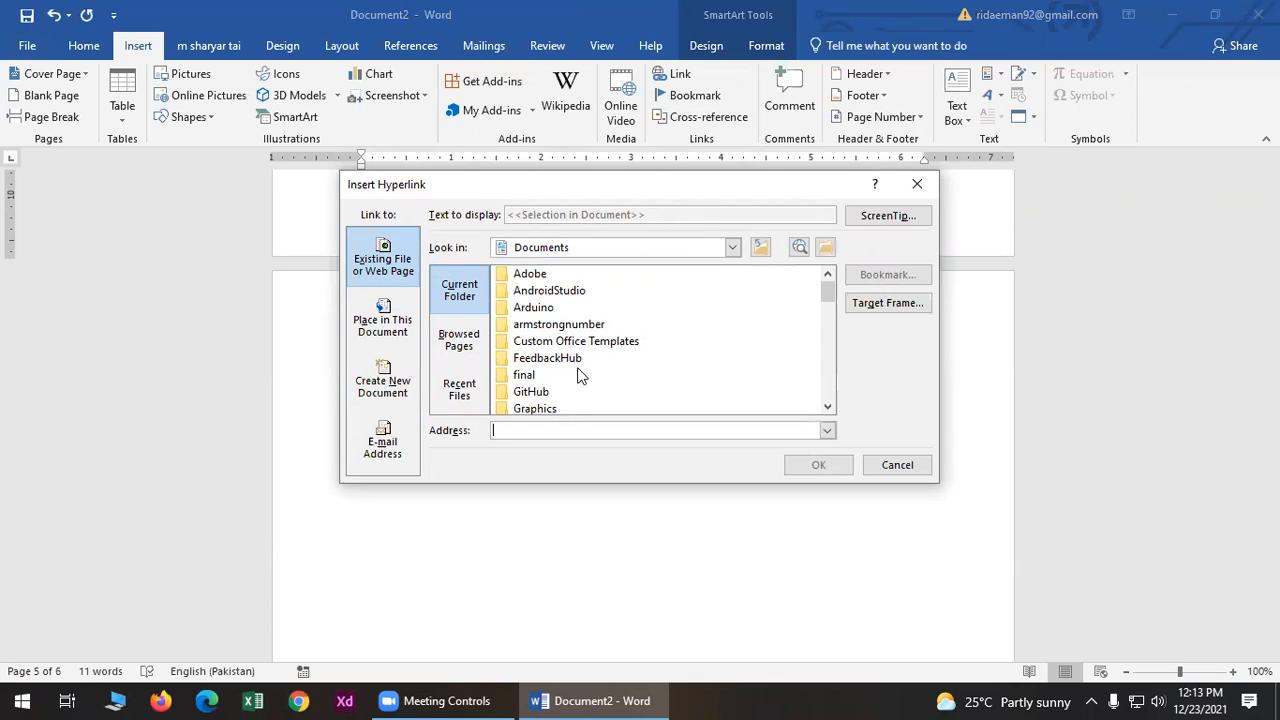
left_click(917, 184)
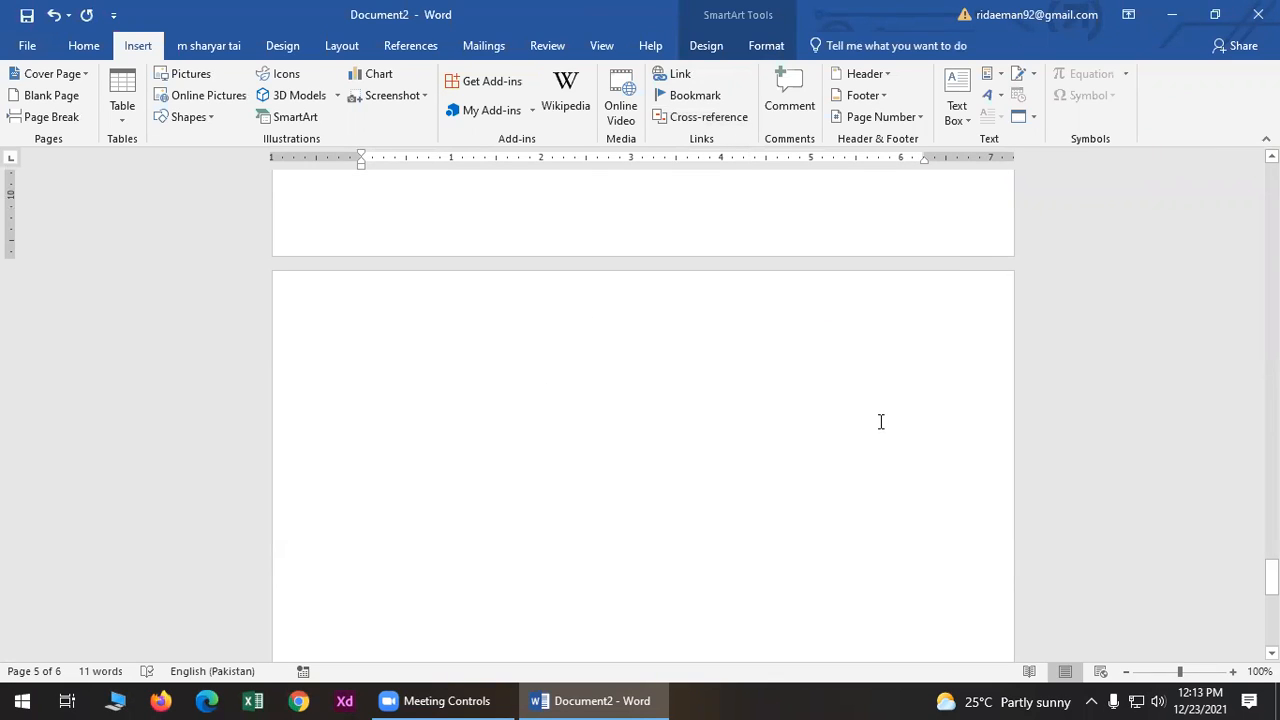
- Type the line 'STC BATCH' on the empty last page
left_click(455, 326)
type("Stc")
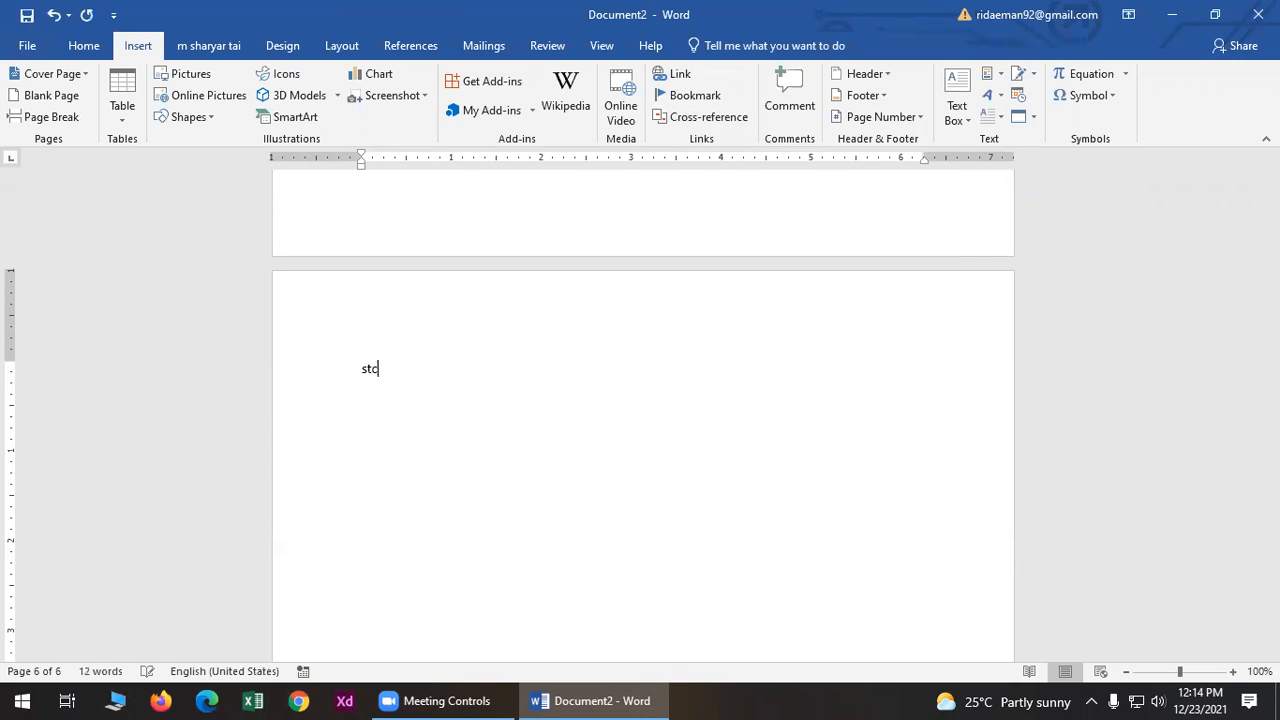
key("BackSpace")
key("BackSpace")
key("BackSpace")
type("st")
key("BackSpace")
key("BackSpace")
type("stc BATCH")
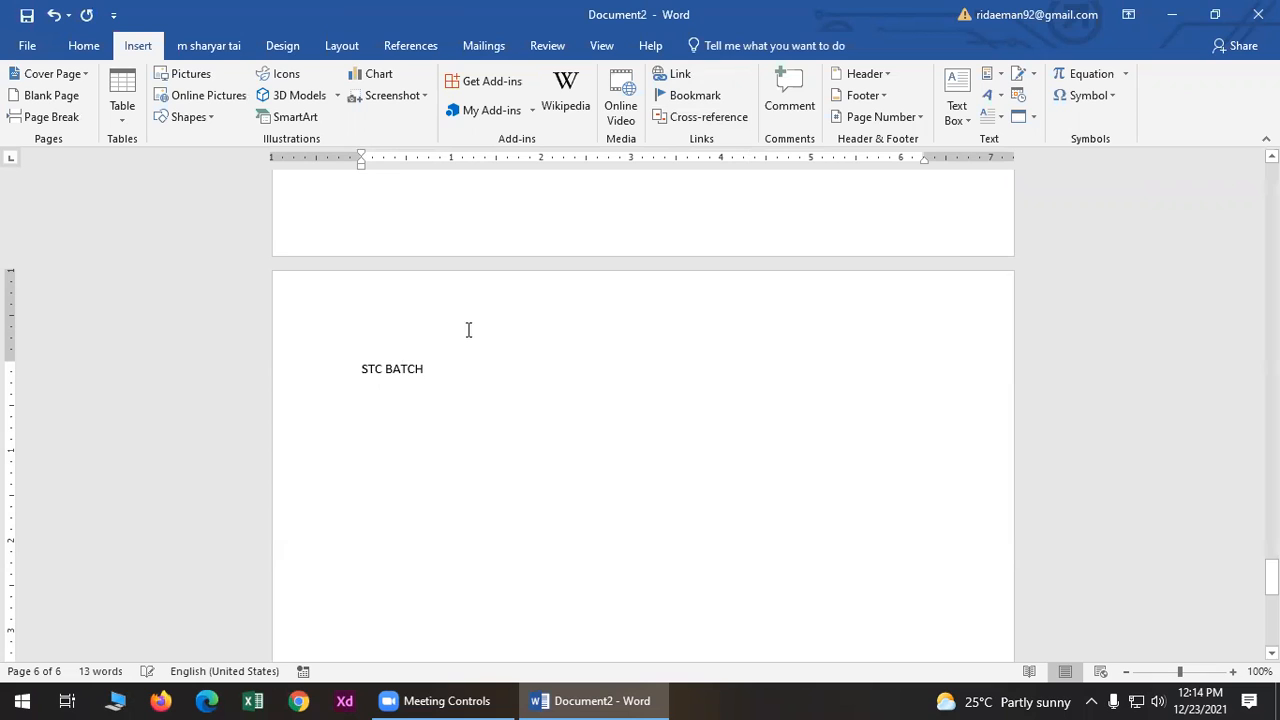
- Enlarge the STC BATCH line to 48 pt, then minimize Word
triple_click(428, 372)
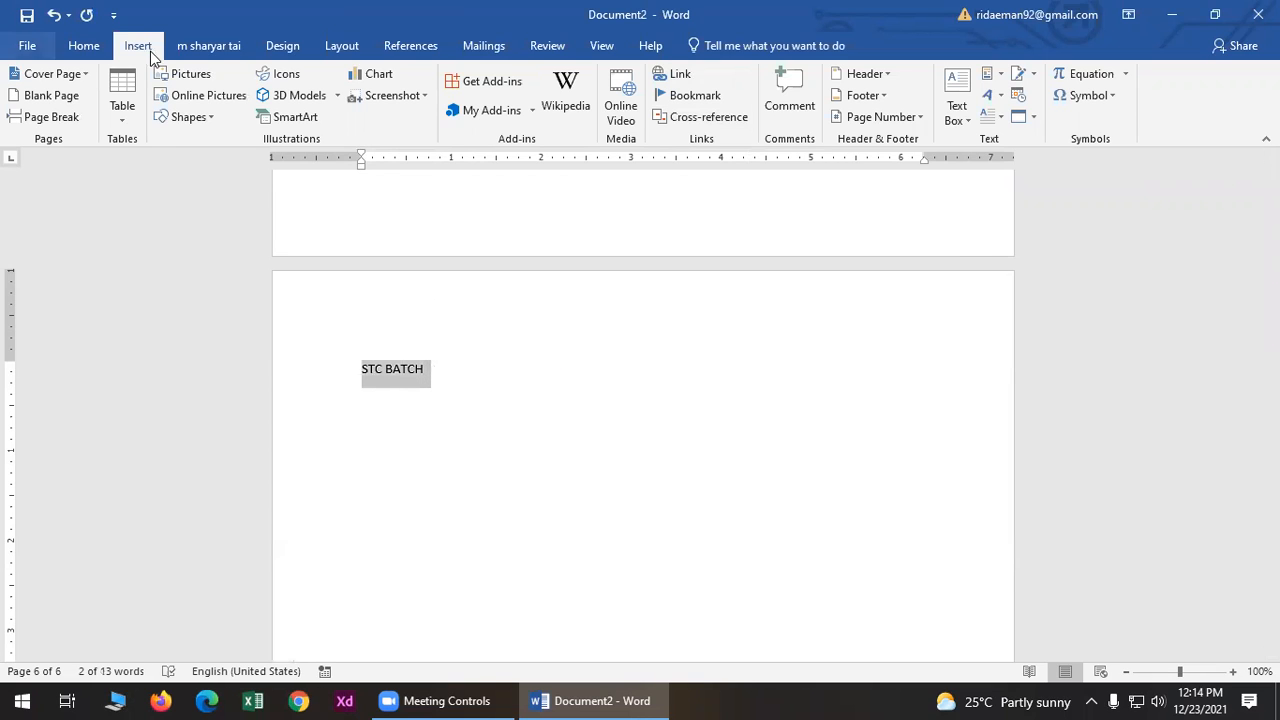
left_click(84, 46)
left_click(287, 76)
left_click(287, 76)
left_click(287, 76)
left_click(287, 76)
left_click(287, 76)
left_click(287, 76)
left_click(287, 76)
left_click(287, 76)
left_click(287, 78)
left_click(720, 408)
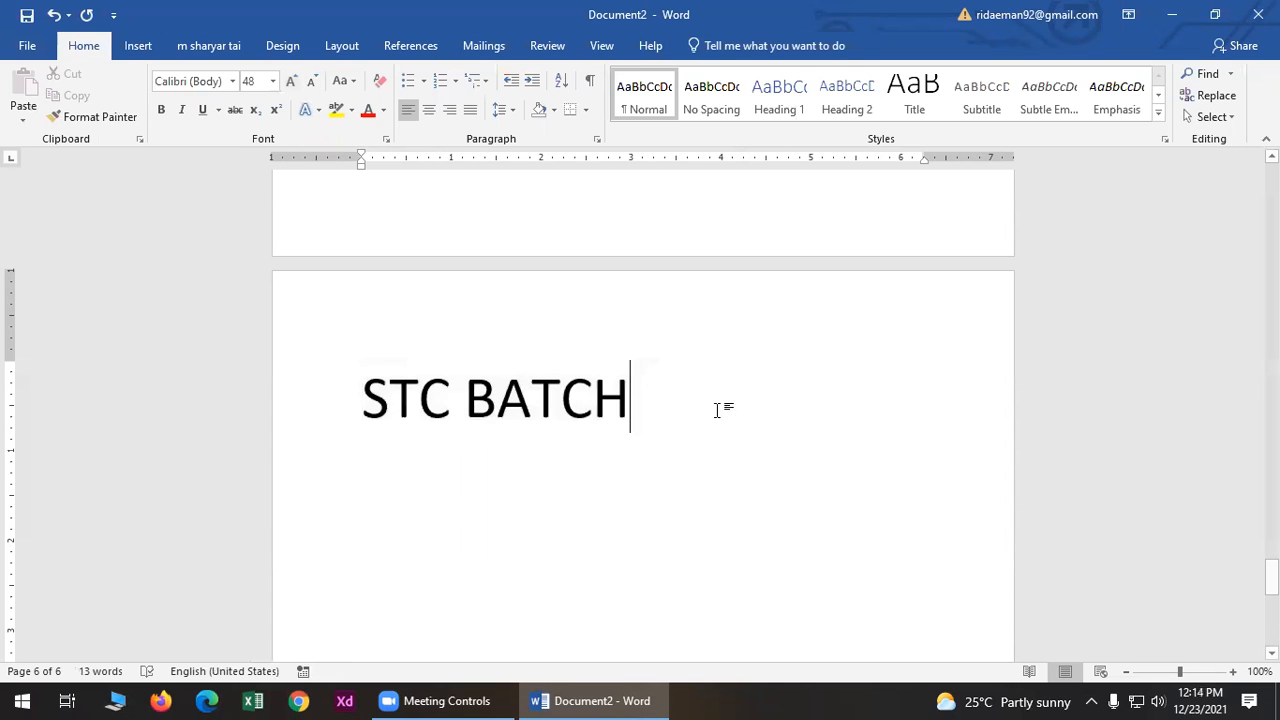
left_click(1175, 12)
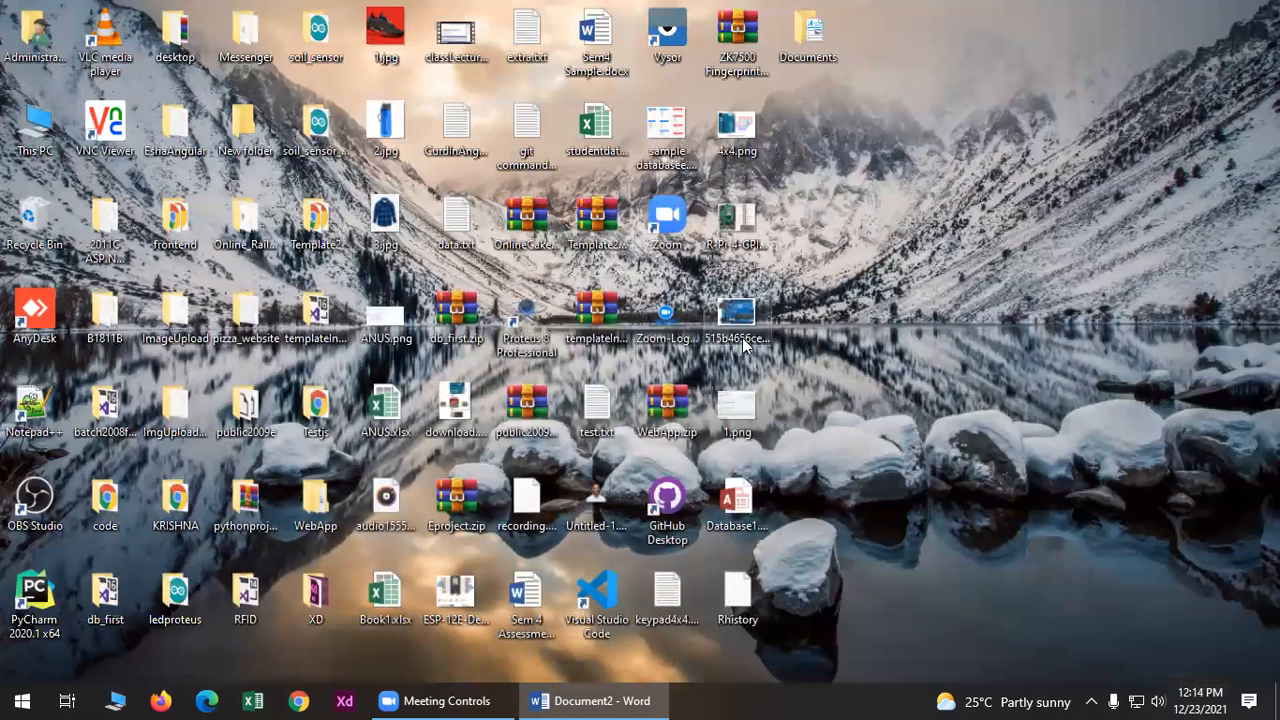
- View the blue shirt picture 3.jpg in Photos, then return to Word and select STC BATCH
double_click(385, 222)
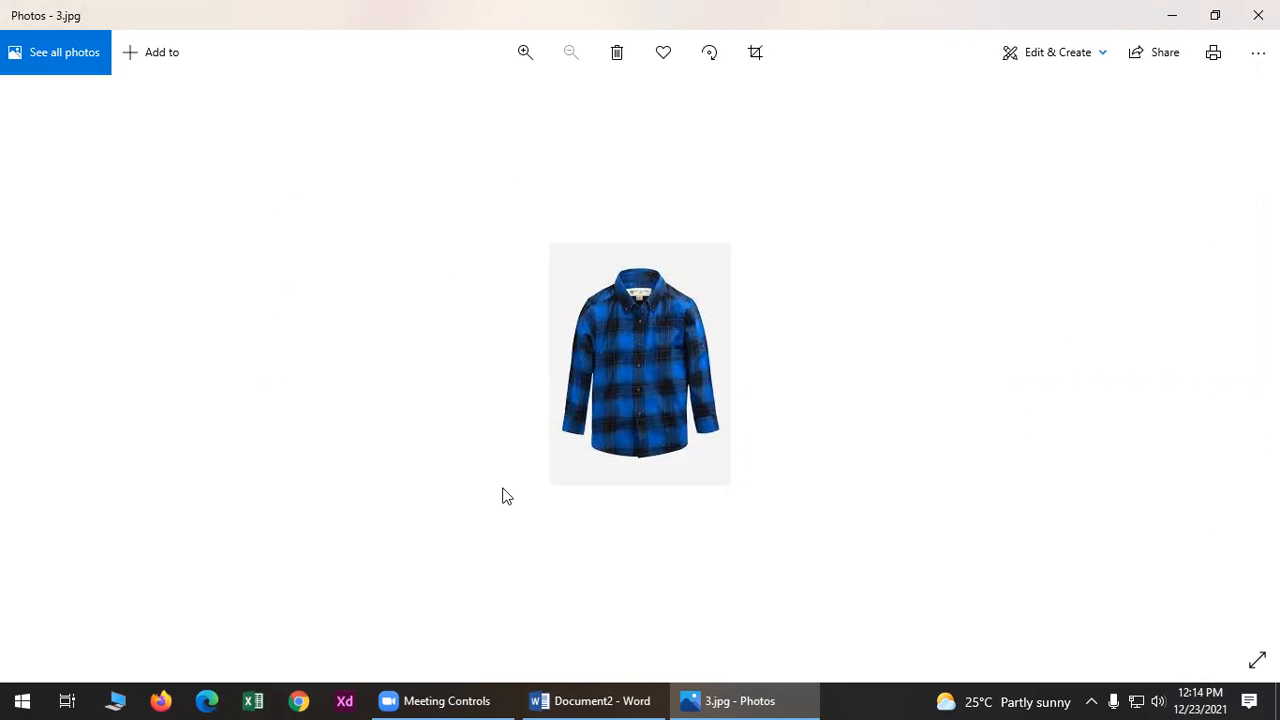
left_click(1258, 15)
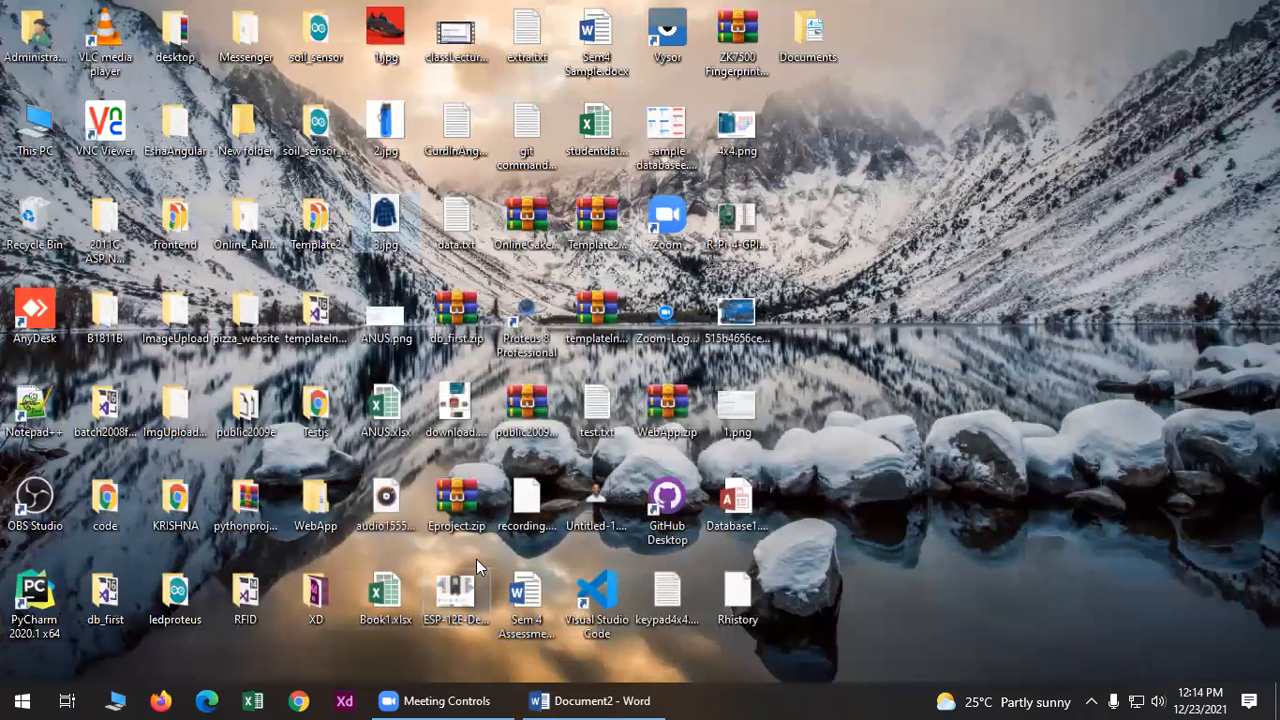
left_click(540, 700)
left_click_drag(632, 395, 363, 388)
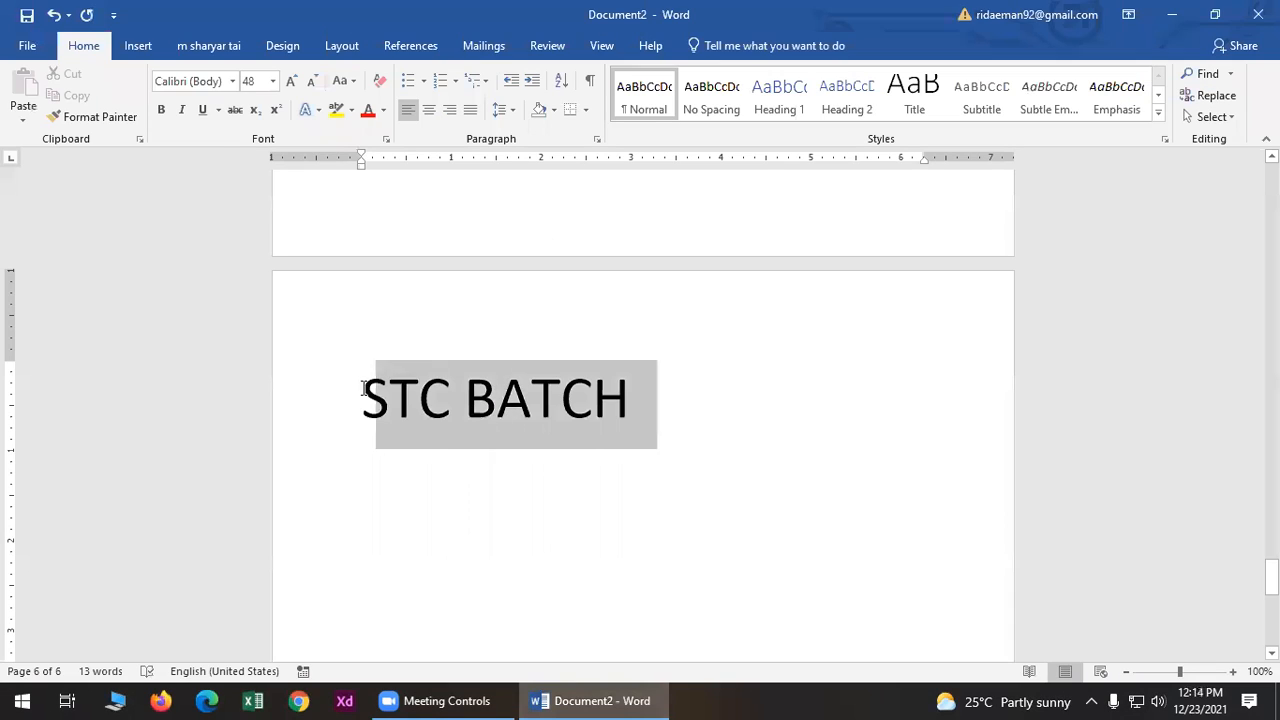
- Hyperlink the STC BATCH text to the 2.jpg picture on the Desktop
left_click(138, 45)
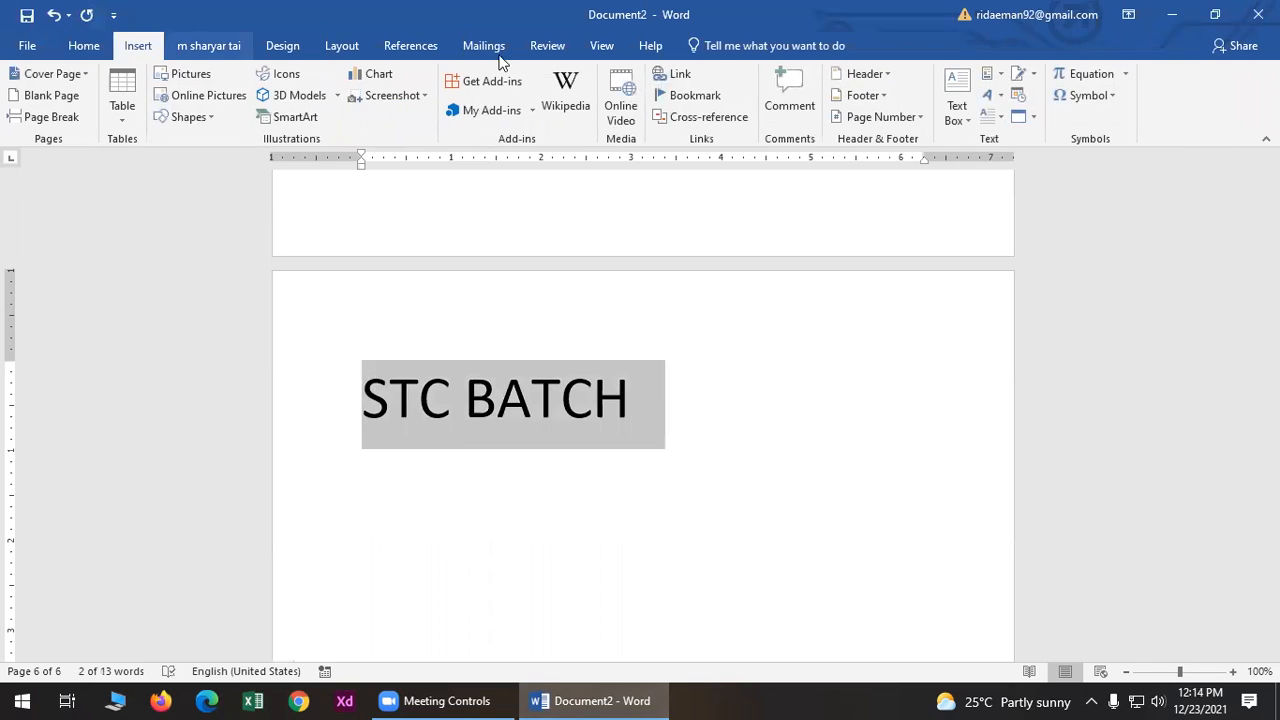
left_click(672, 80)
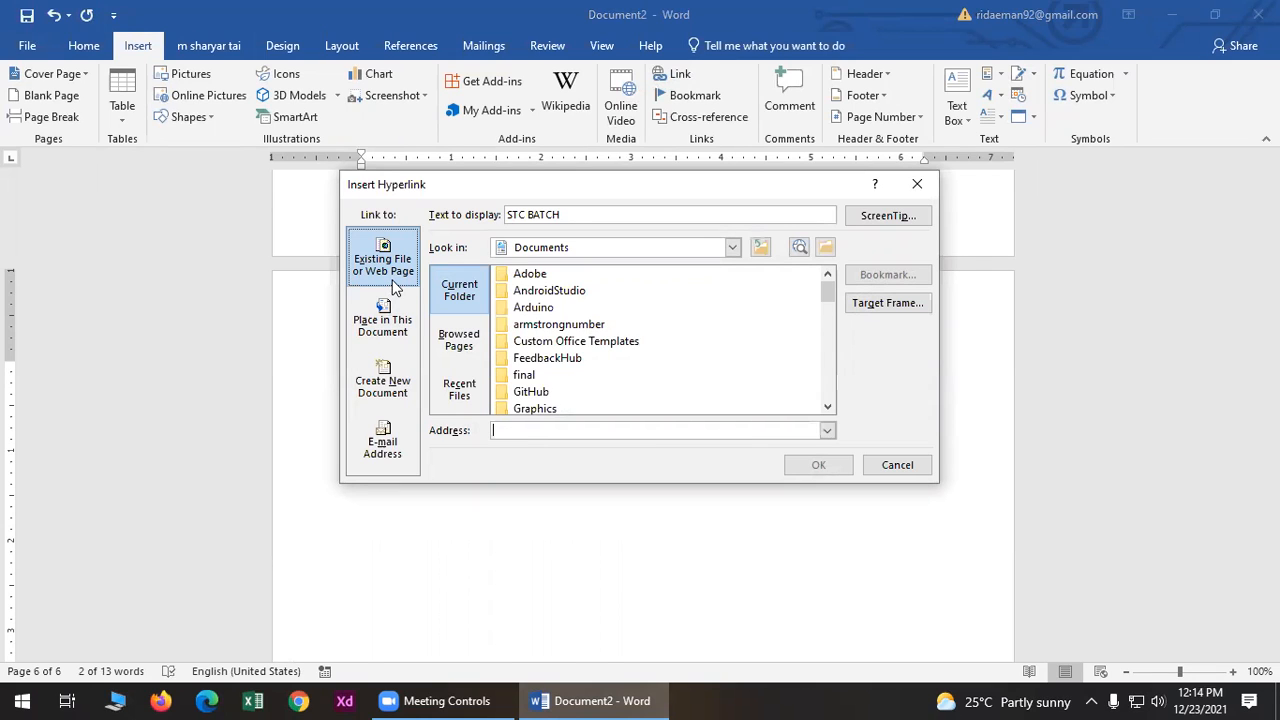
left_click(731, 248)
scroll(540, 300, "up", 3)
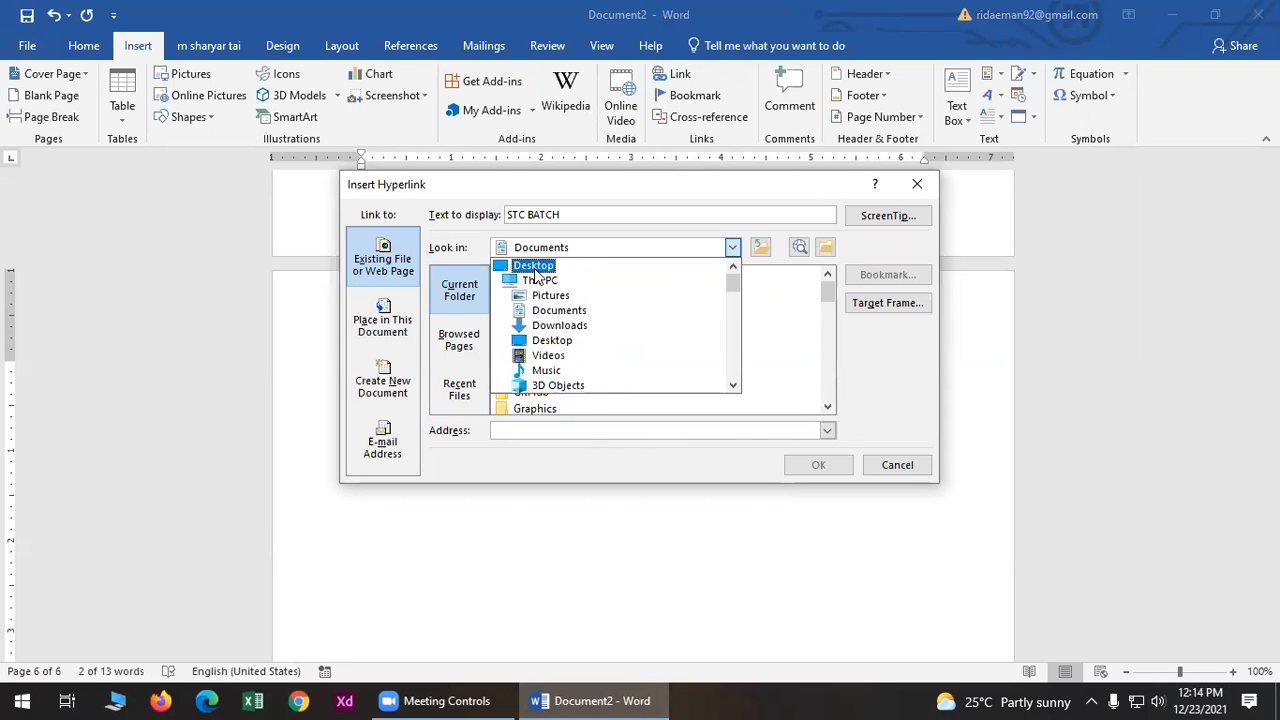
left_click(536, 268)
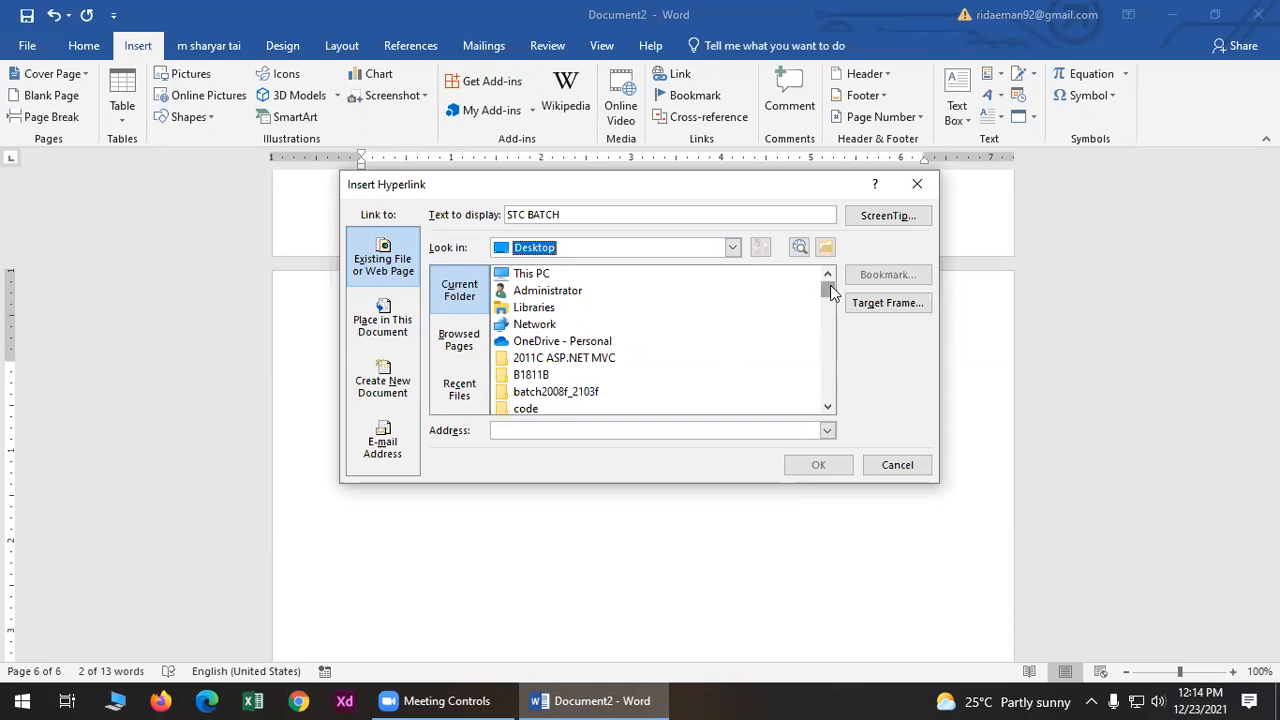
left_click_drag(830, 286, 838, 345)
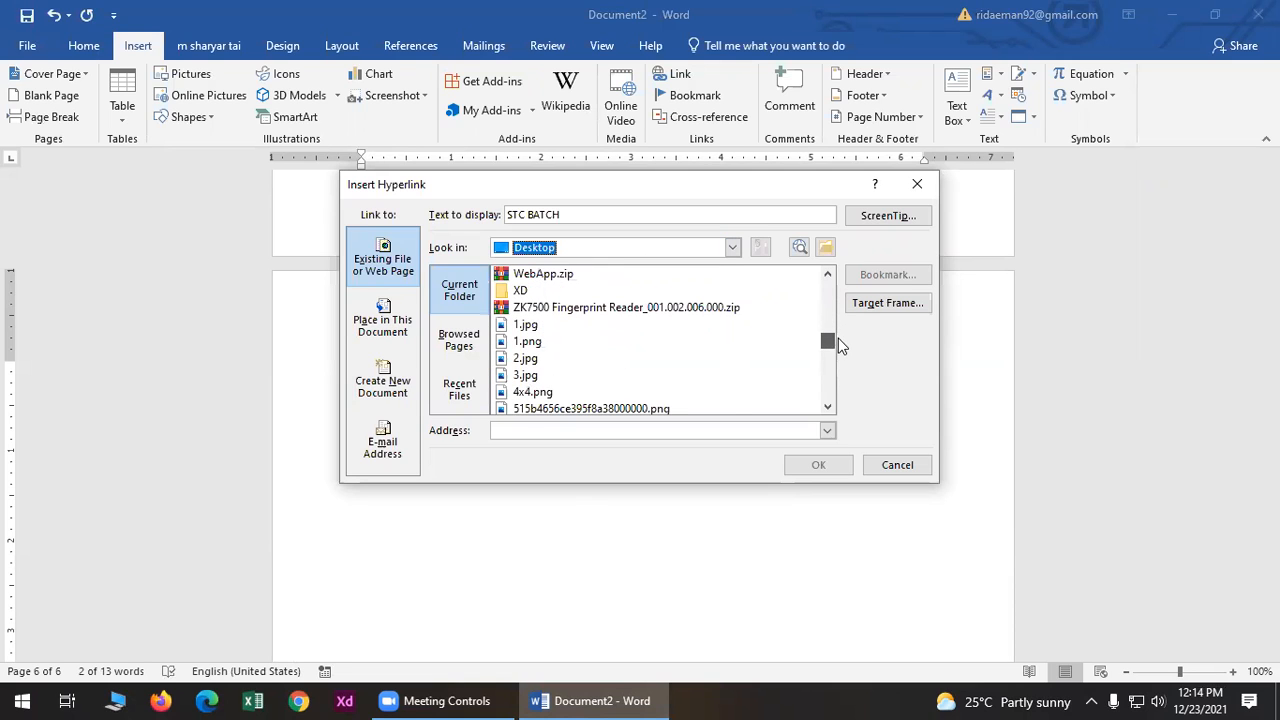
left_click(525, 358)
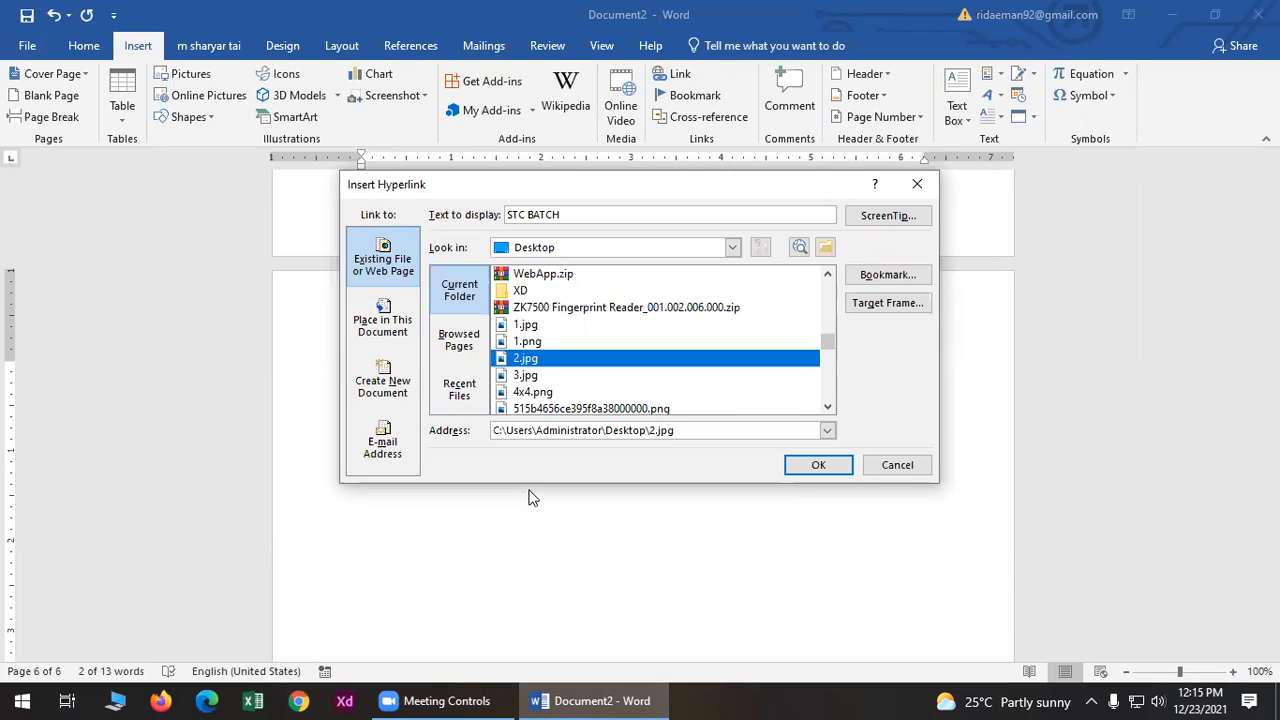
left_click(812, 470)
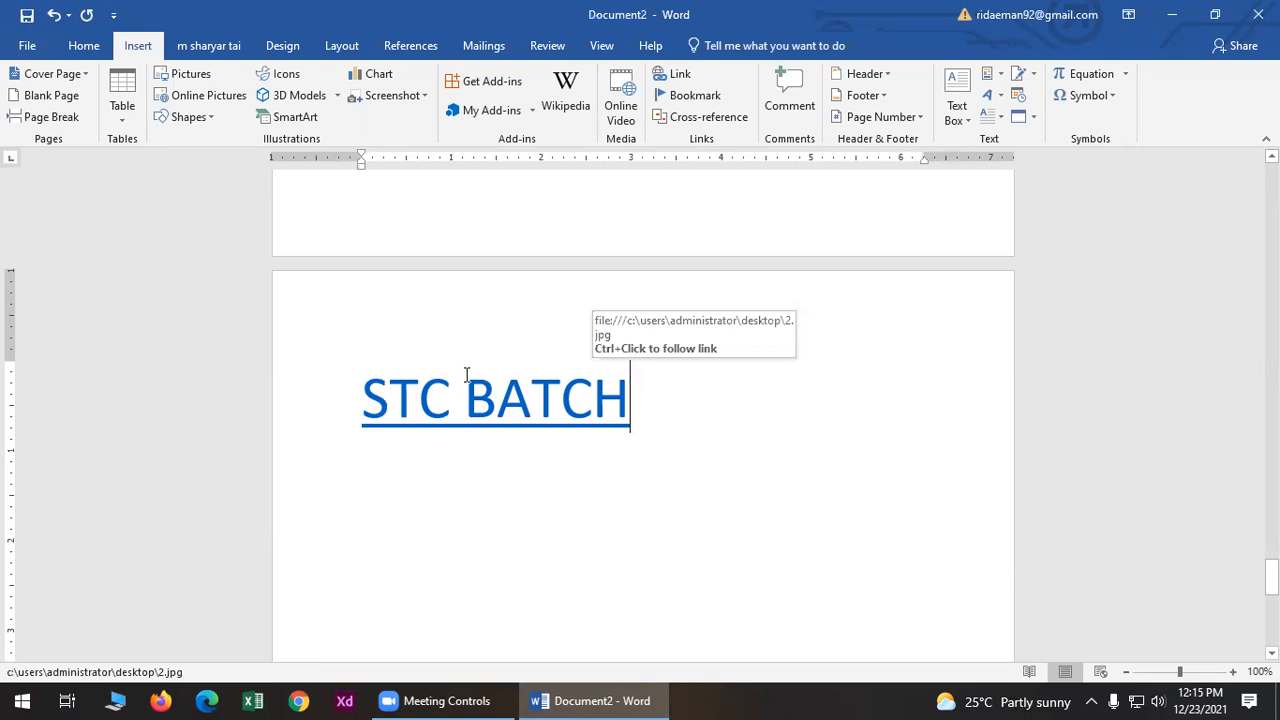
- Follow the STC BATCH link to view the 2.jpg water-bottle picture, then close Photos
left_click(446, 403)
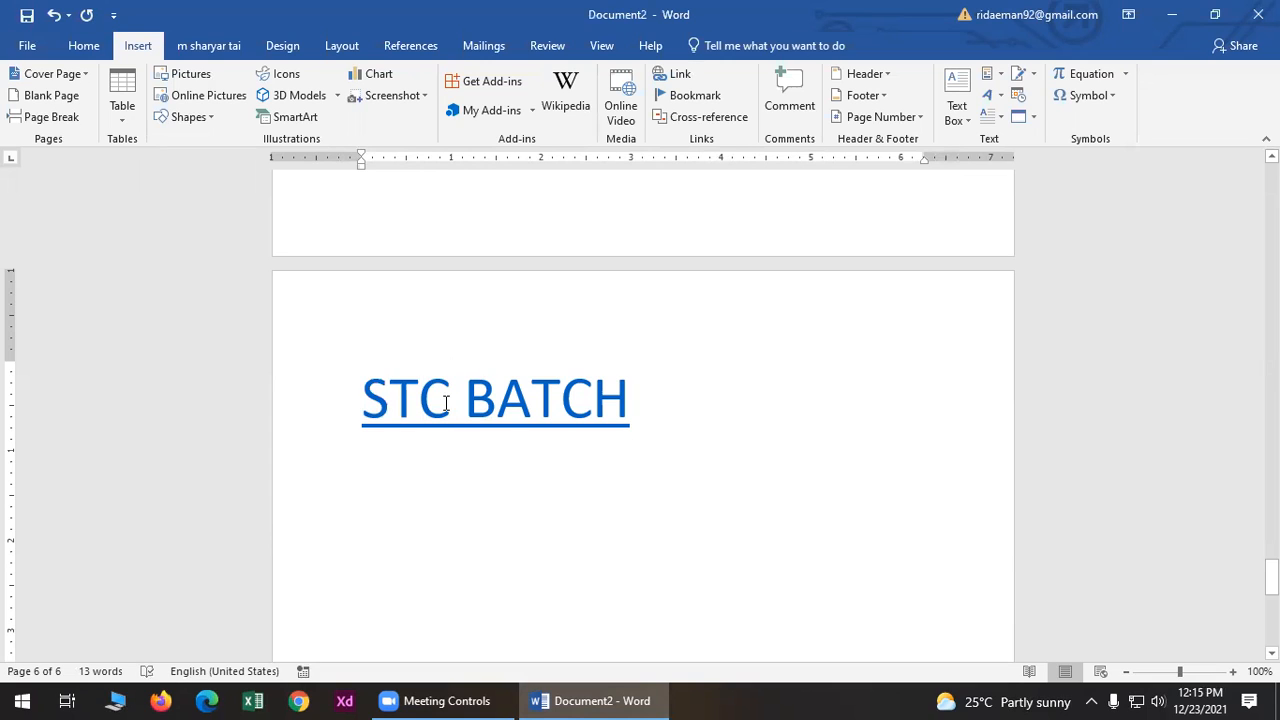
right_click(445, 405)
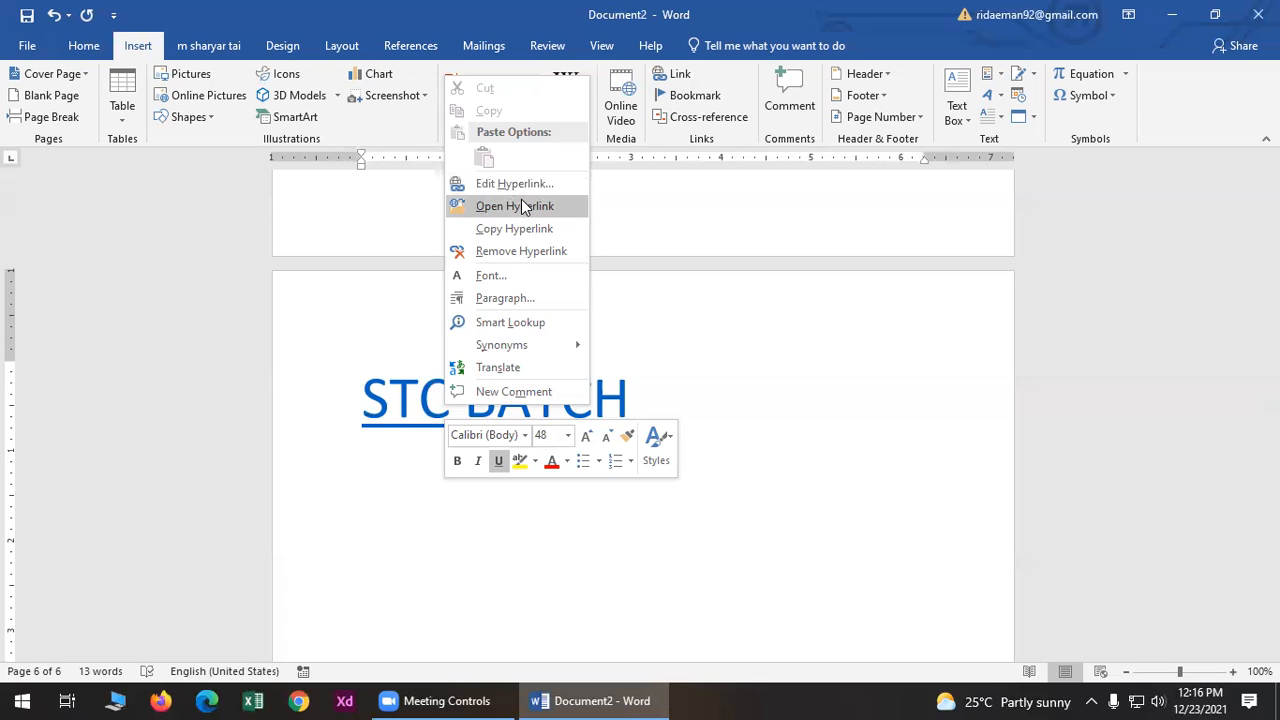
left_click(522, 206)
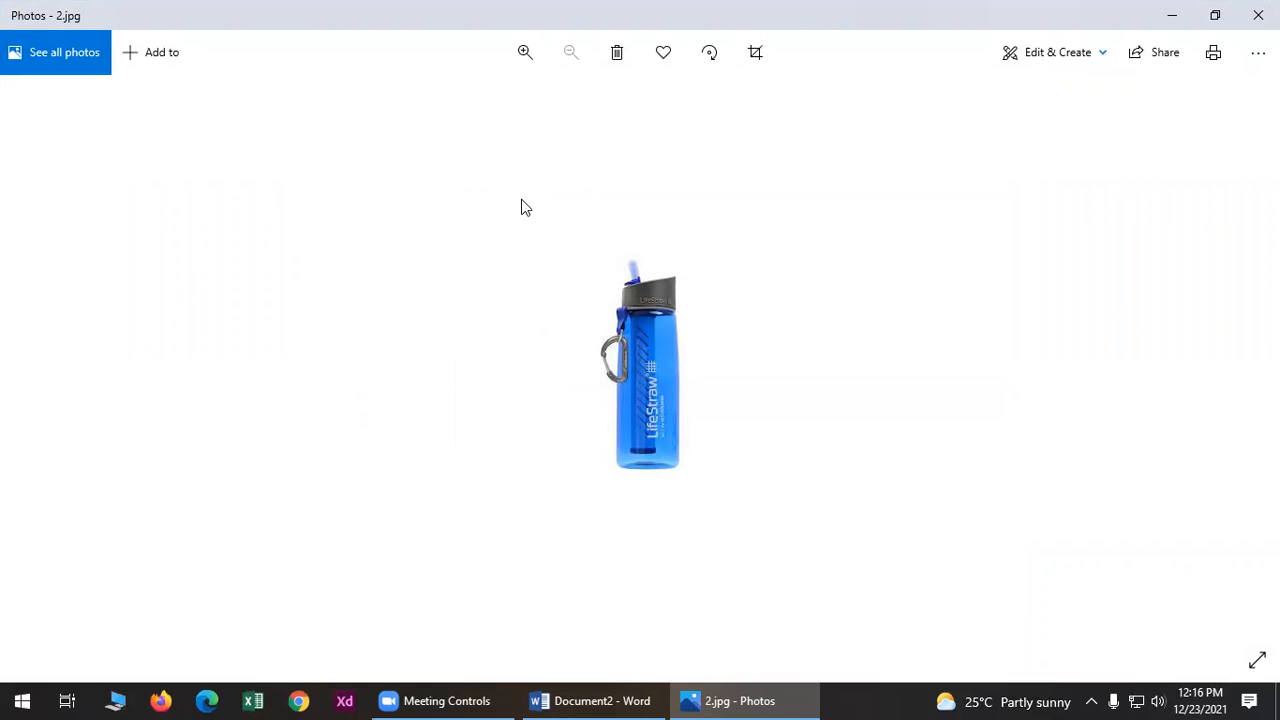
left_click(1258, 15)
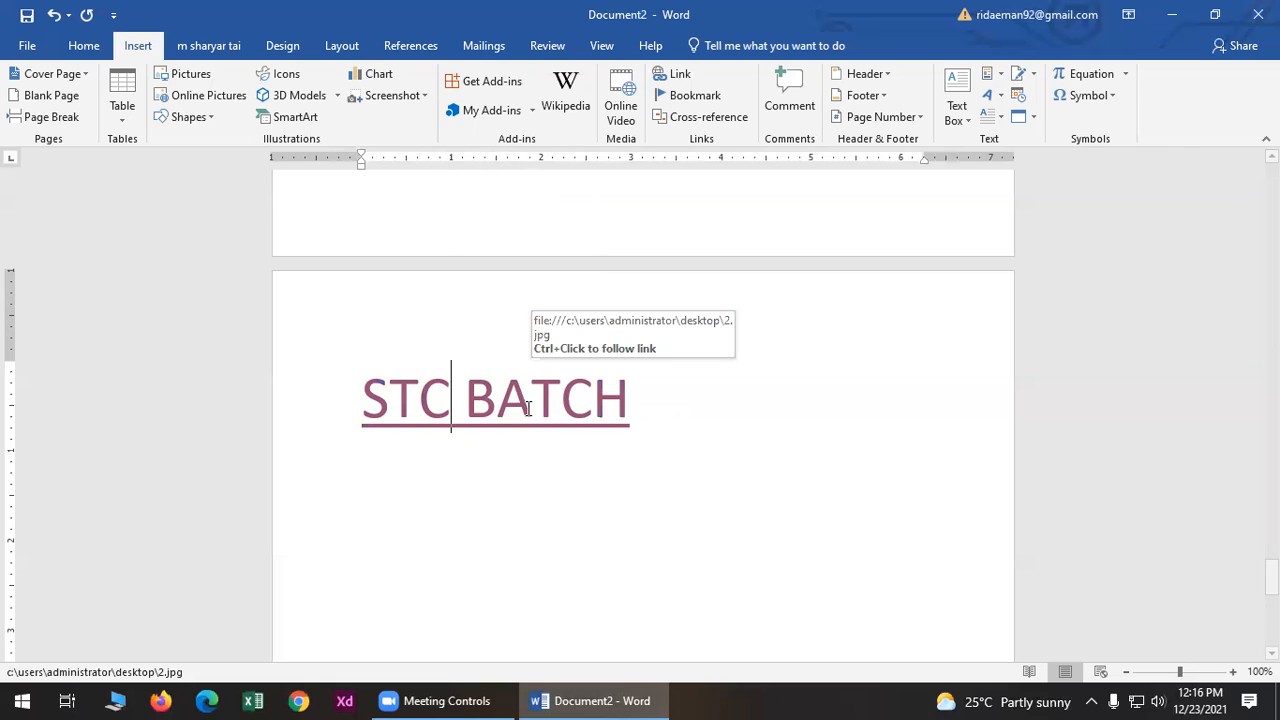
- Check the desktop for Sem4 Sample.docx, then restore Word and bring up the STC BATCH link's options
left_click(1174, 15)
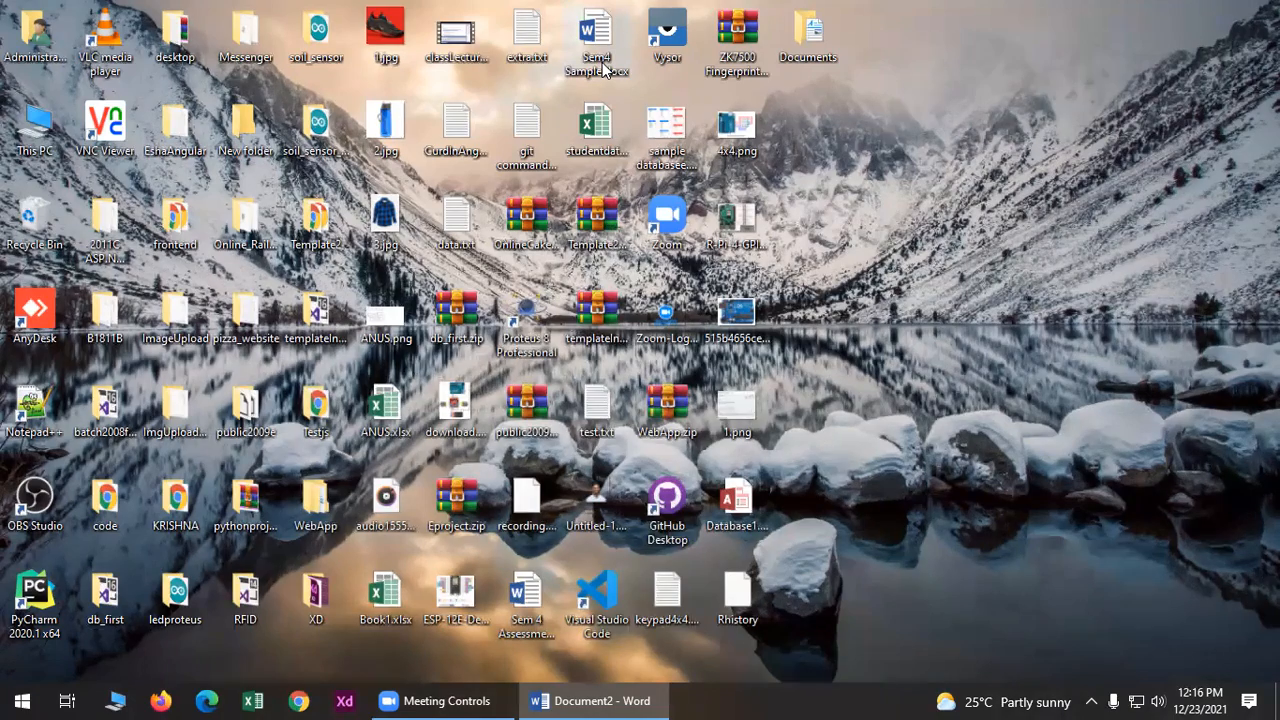
left_click(590, 701)
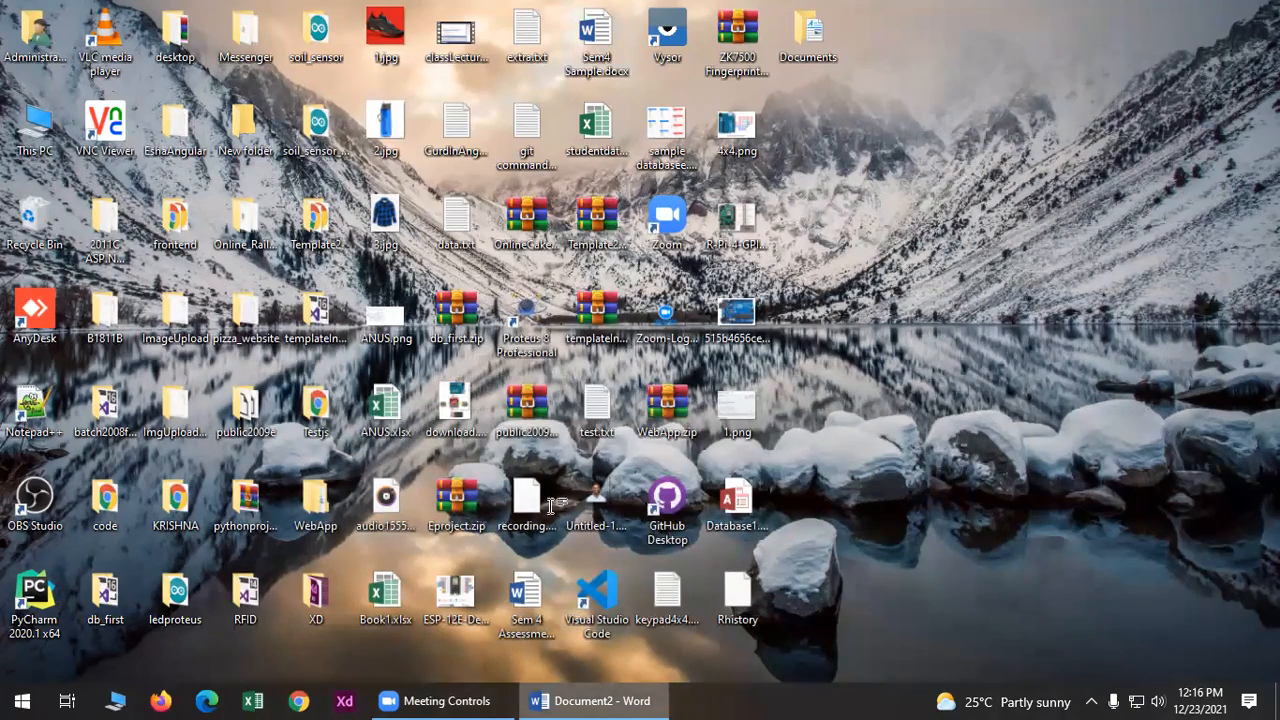
left_click(590, 701)
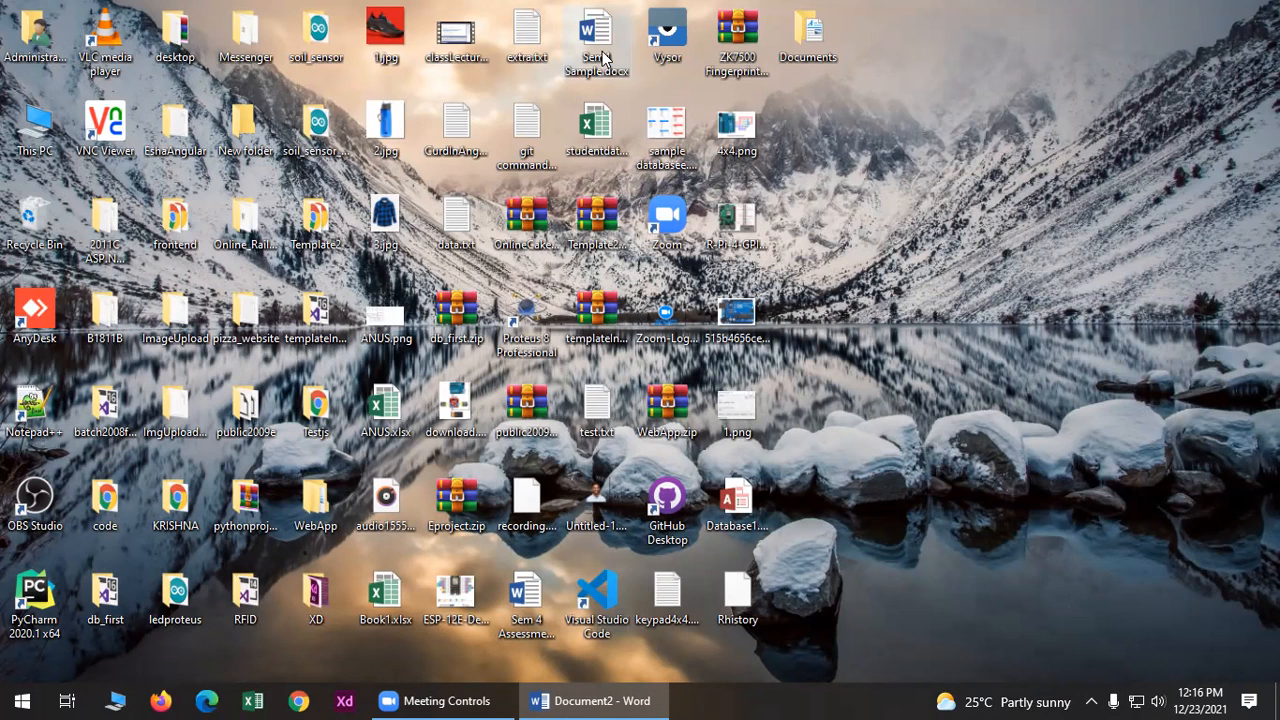
left_click(590, 701)
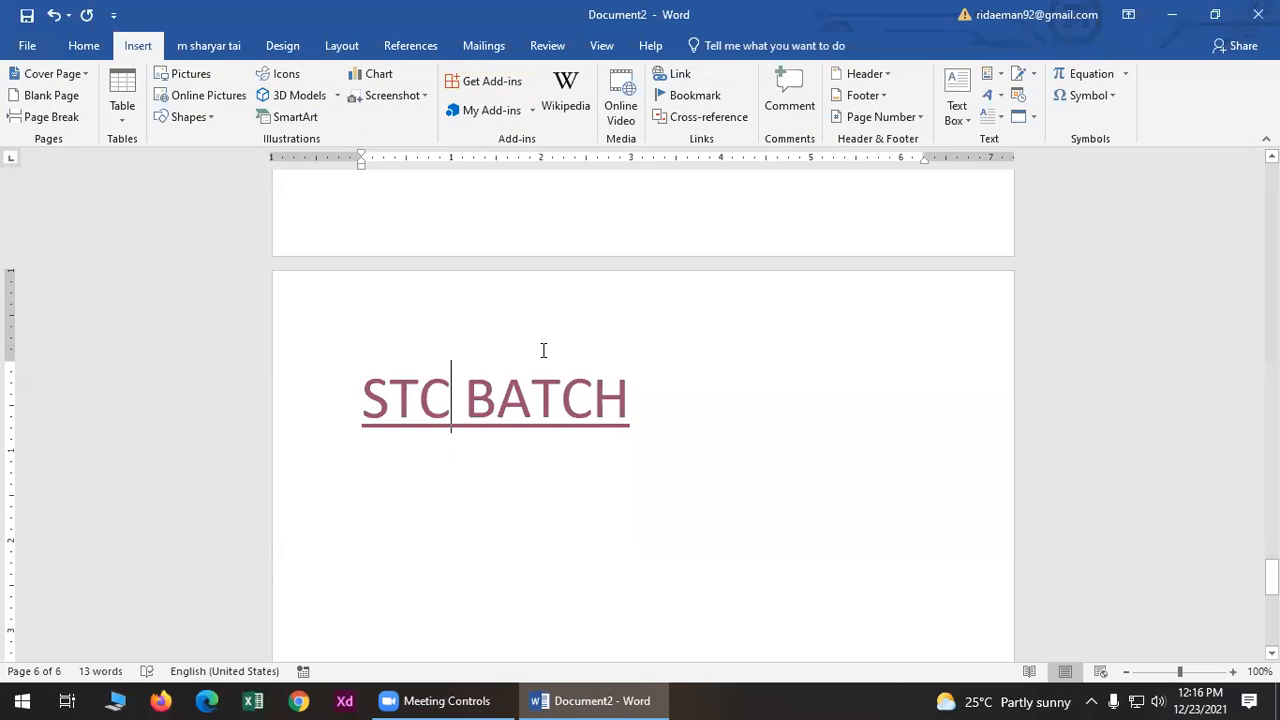
right_click(519, 404)
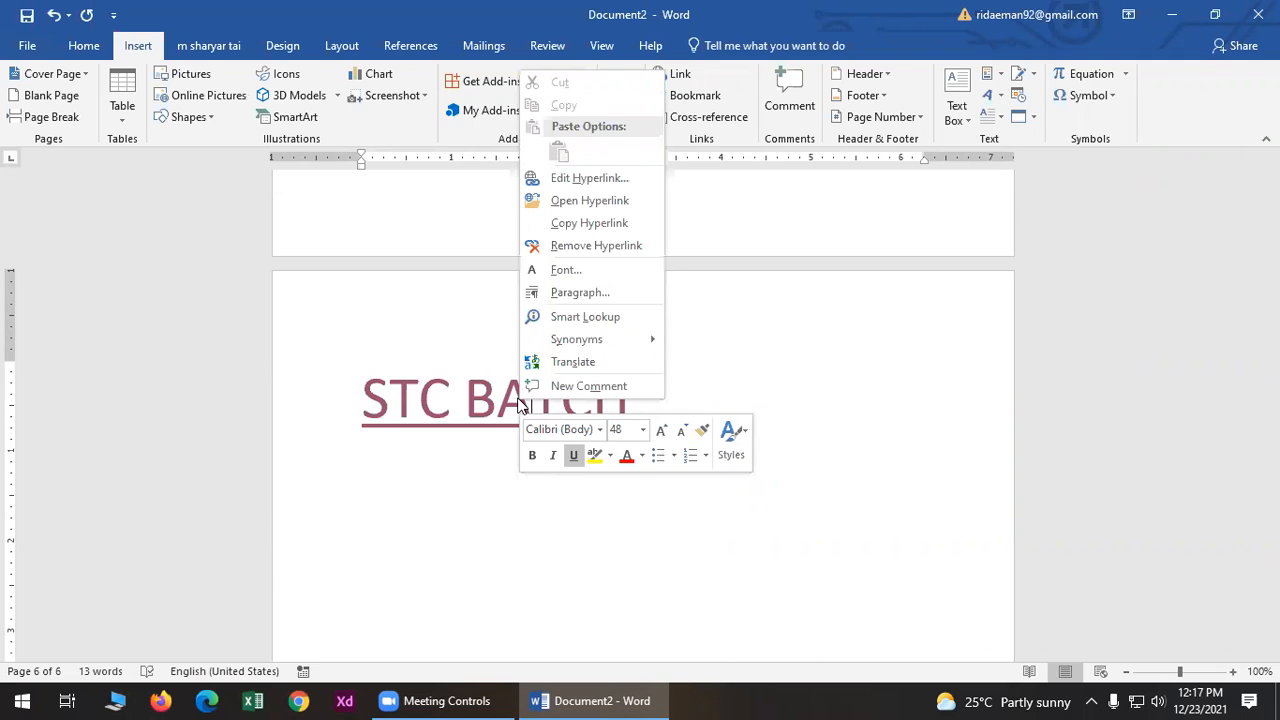
- Change the STC BATCH link target from 2.jpg to Sem4 Sample.docx on the Desktop
left_click(609, 178)
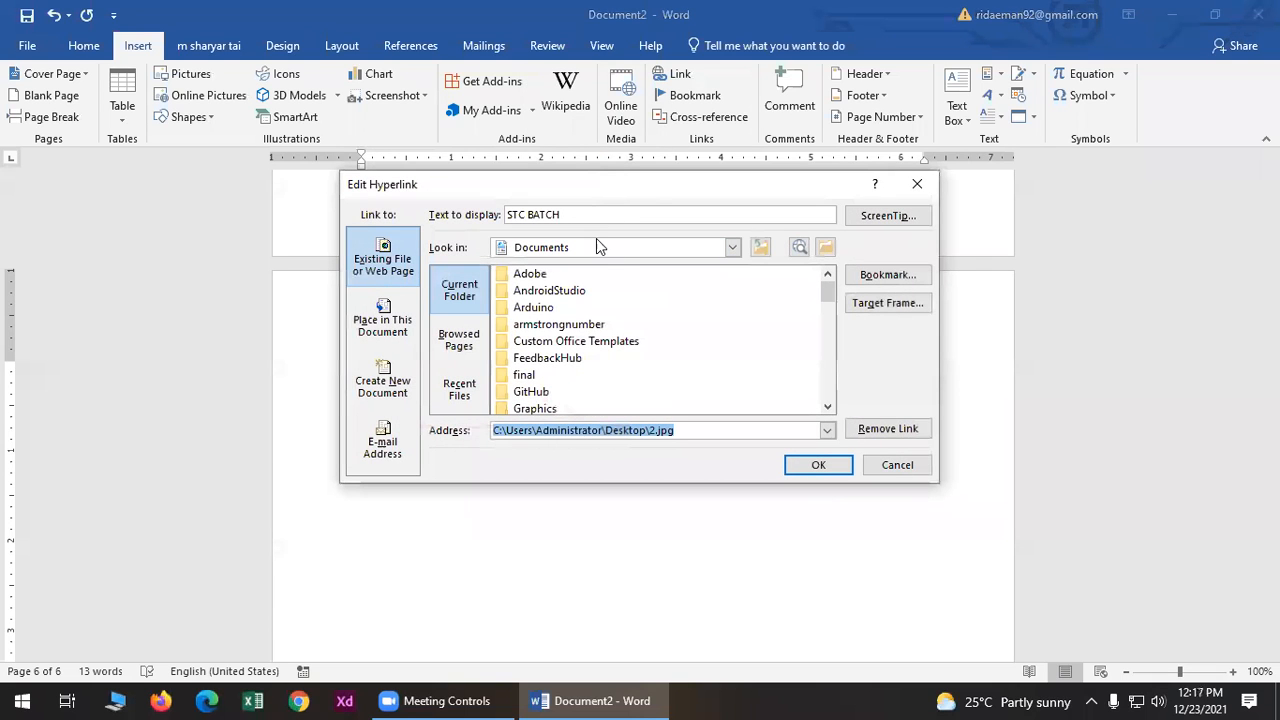
left_click(597, 249)
scroll(590, 287, "up", 2)
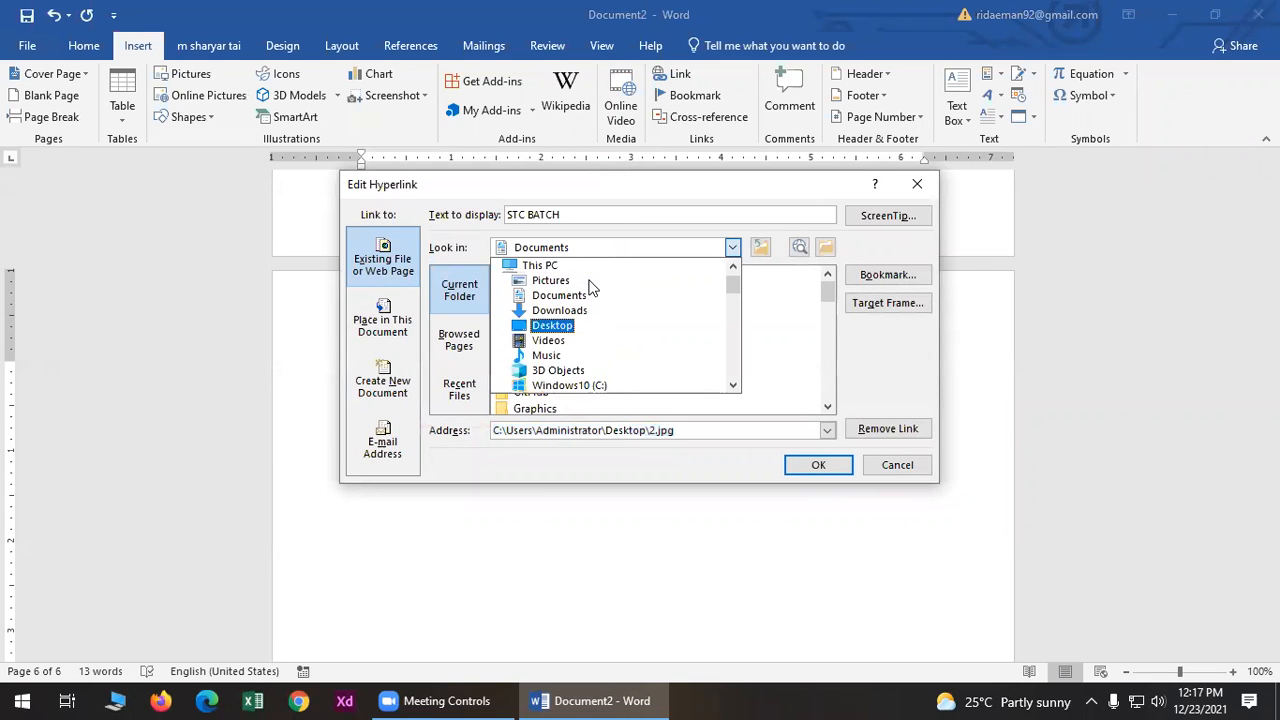
left_click(575, 274)
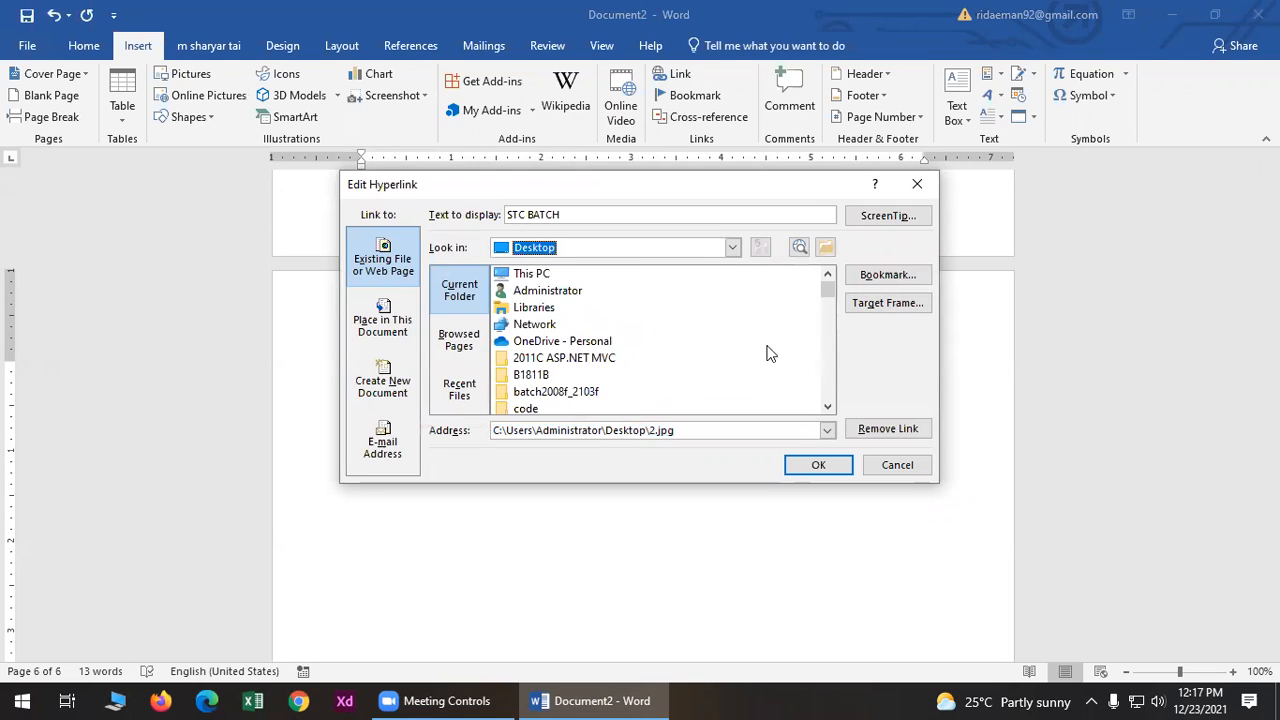
left_click_drag(829, 284, 829, 351)
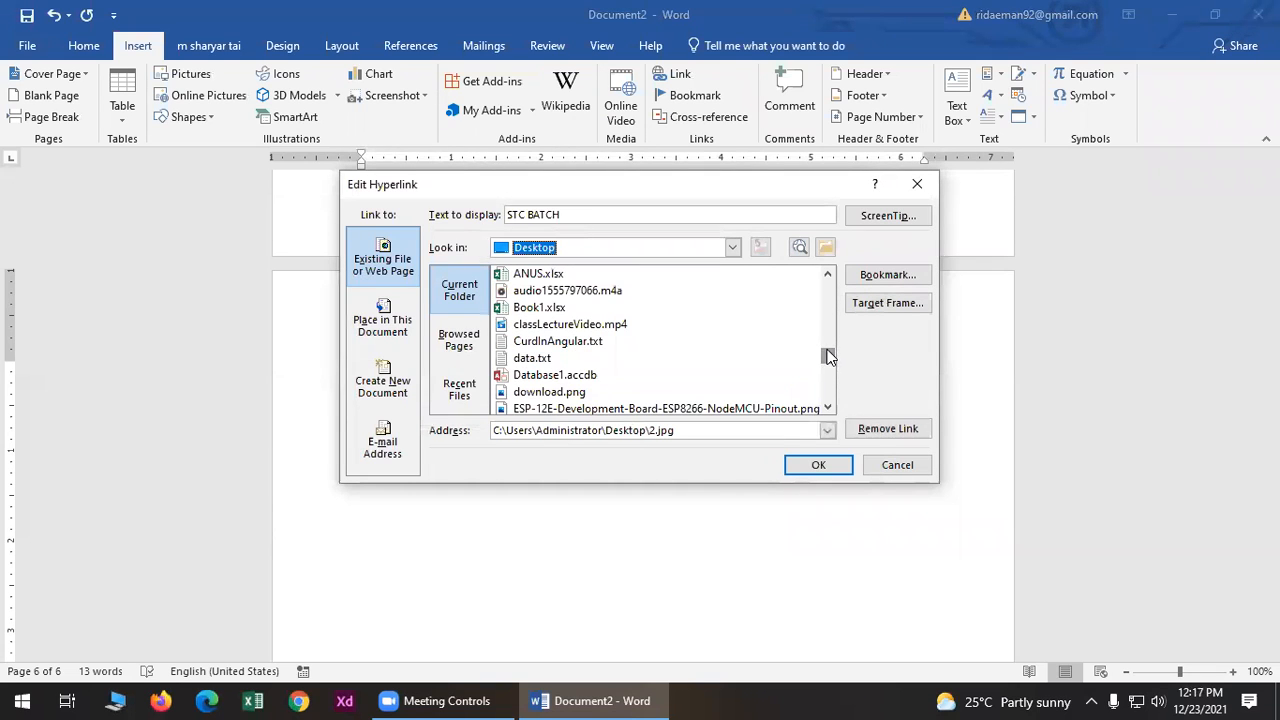
scroll(646, 375, "up", 1)
scroll(646, 375, "up", 5)
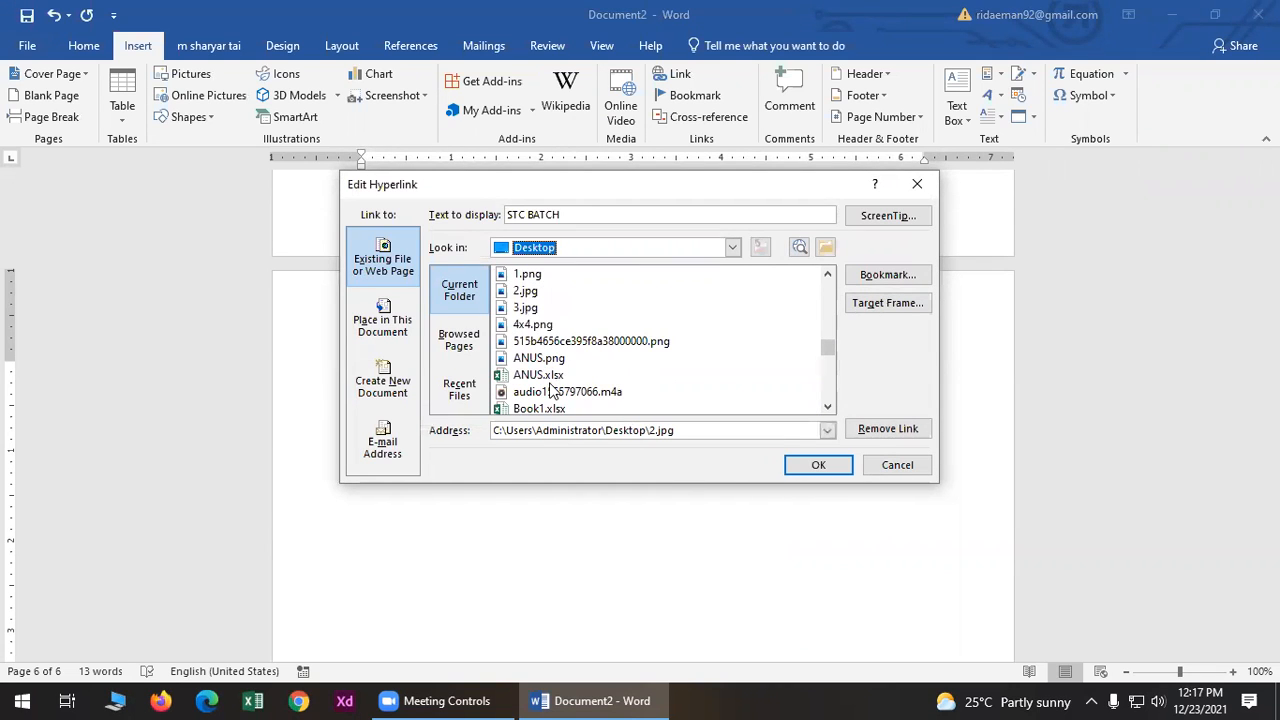
scroll(550, 375, "down", 4)
scroll(548, 372, "down", 1)
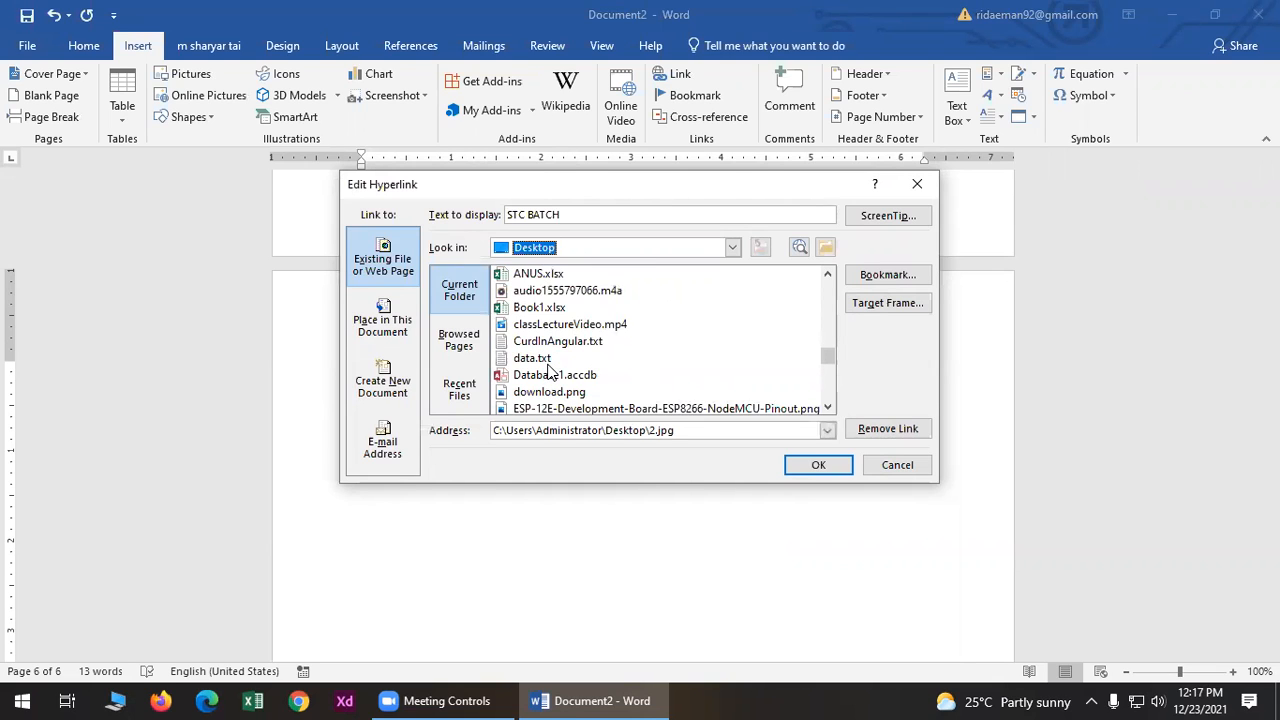
scroll(548, 372, "down", 3)
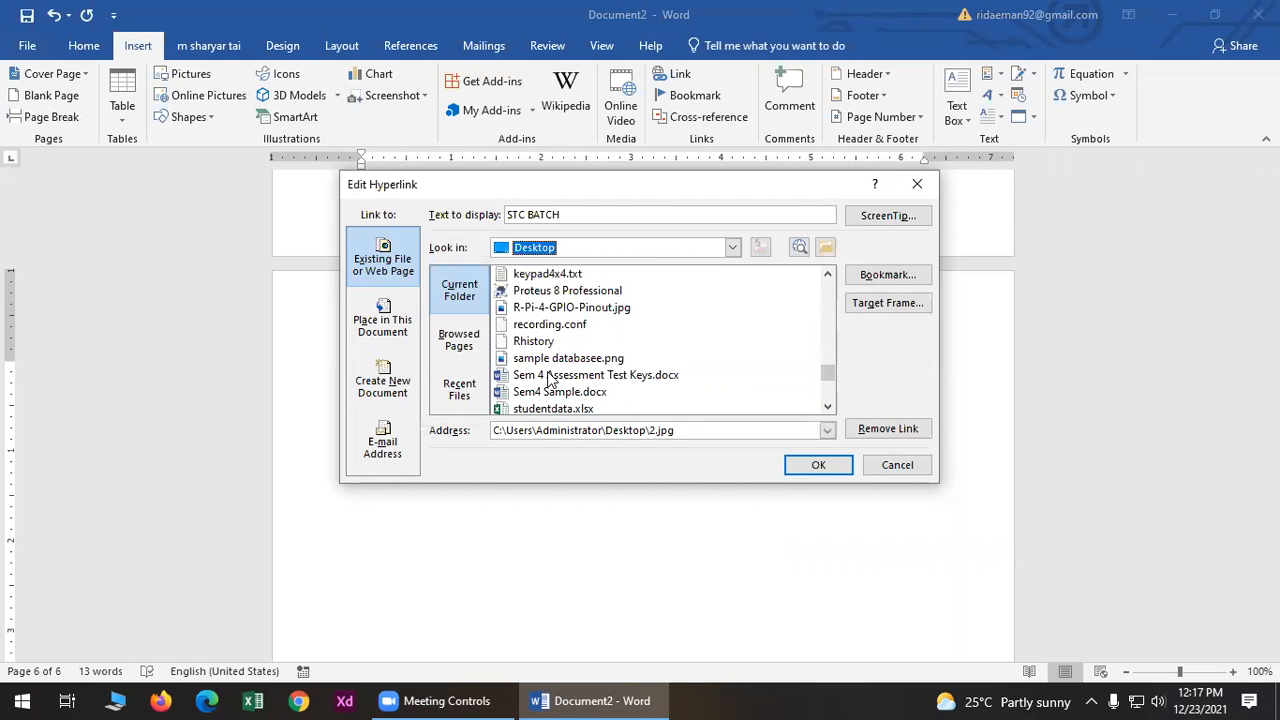
left_click(550, 392)
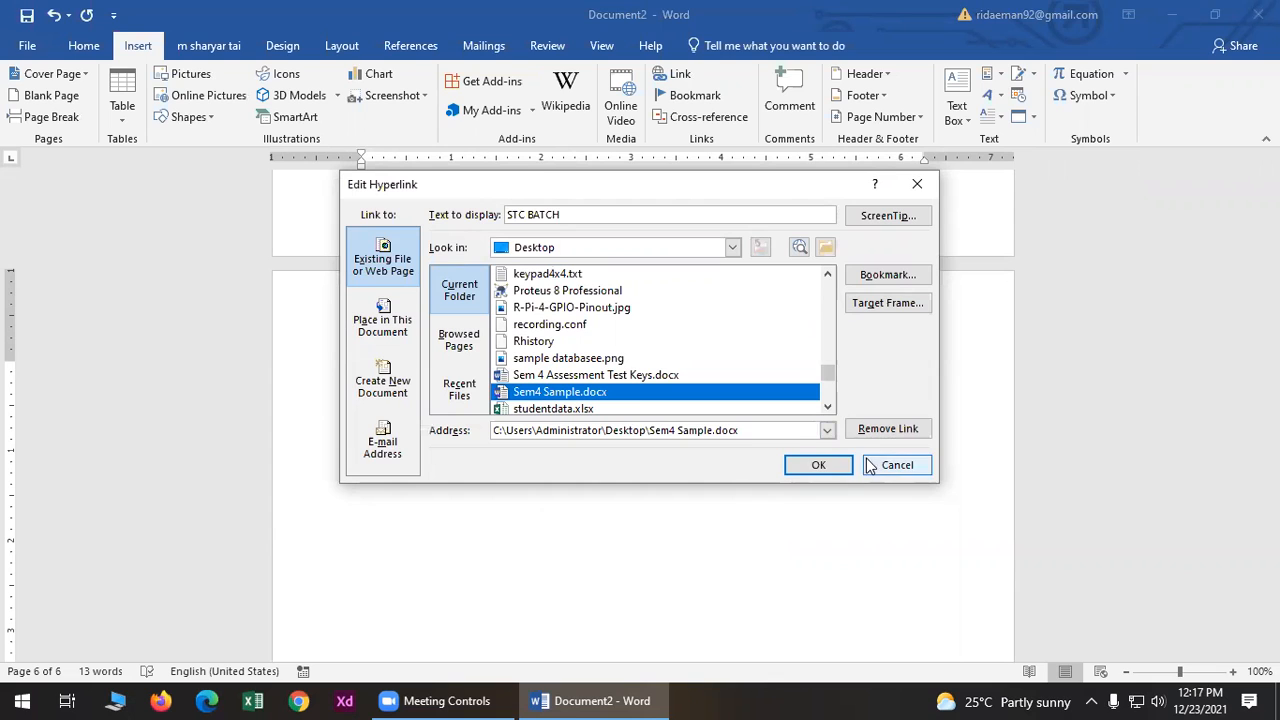
left_click(818, 467)
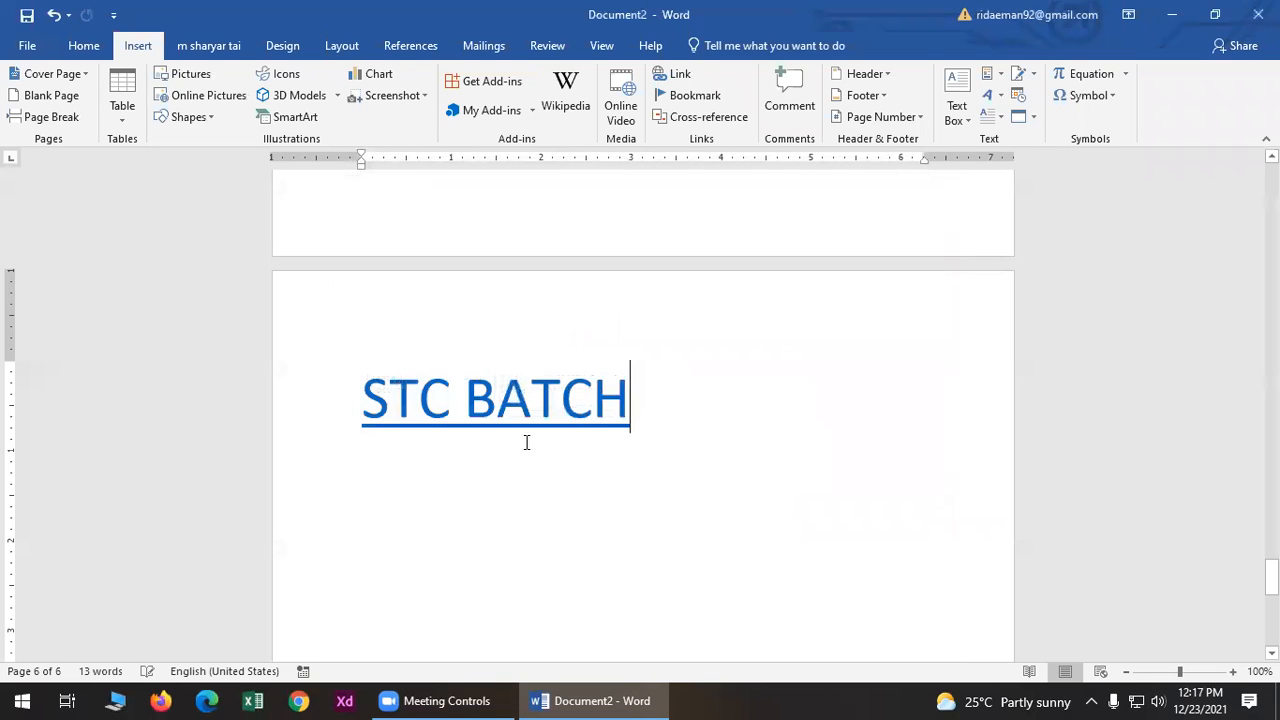
- Follow the updated link to open Sem4 Sample.docx, accepting the security warning, then close it
right_click(531, 422)
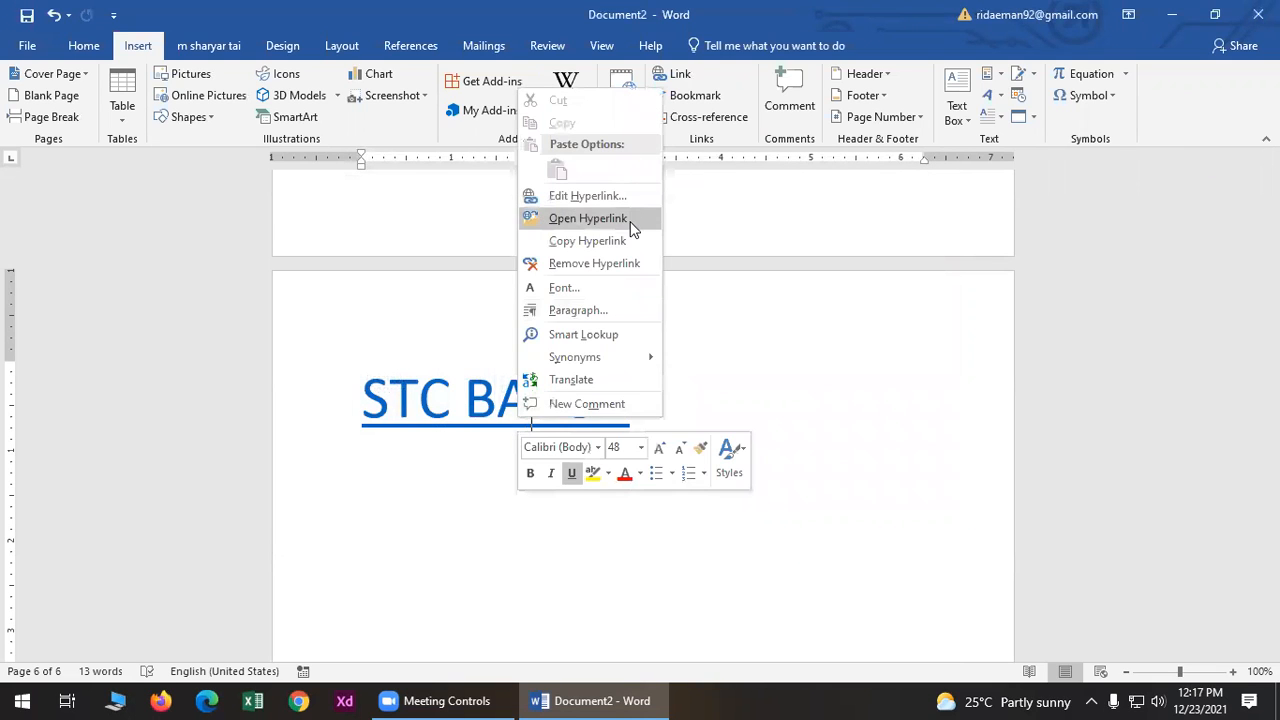
left_click(630, 220)
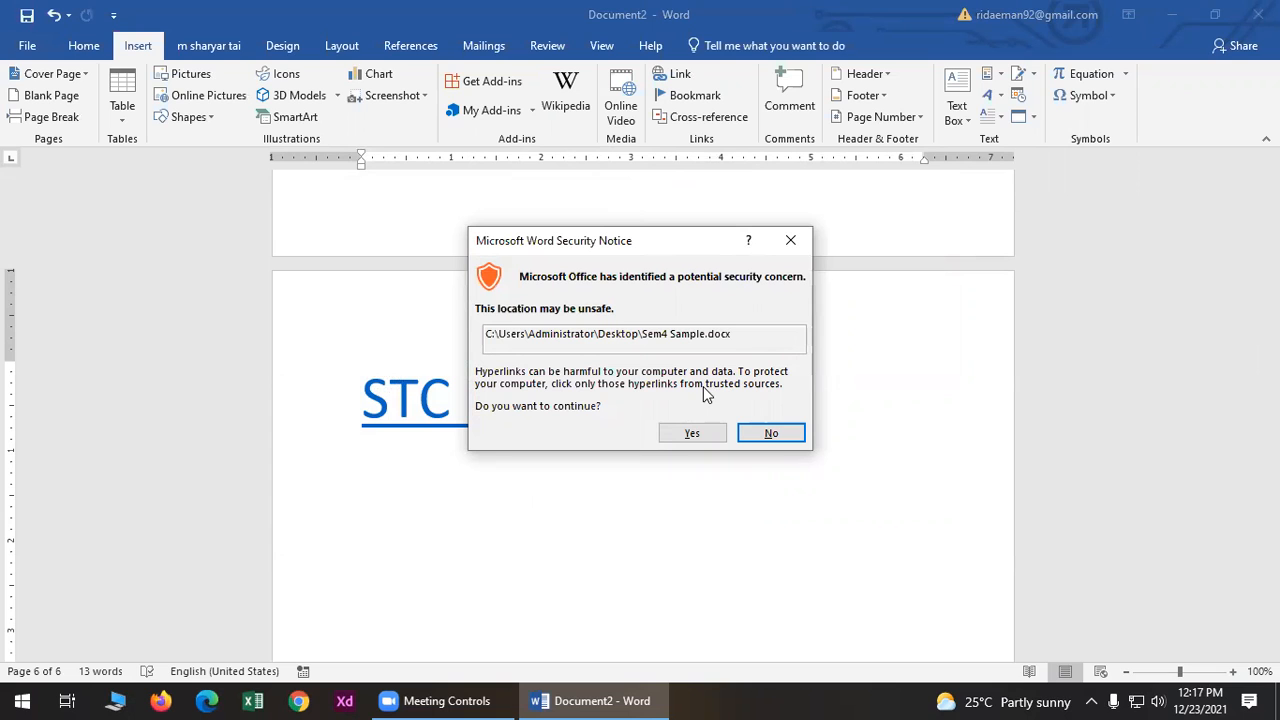
left_click(696, 432)
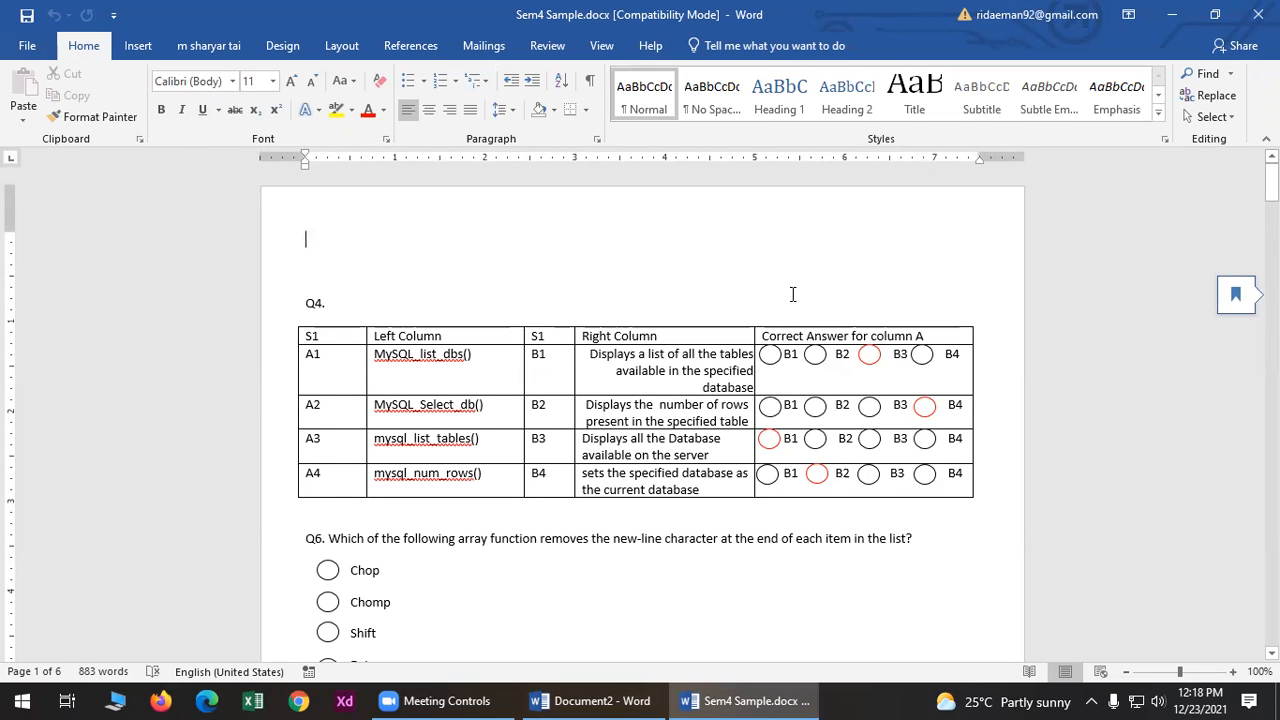
left_click(1258, 14)
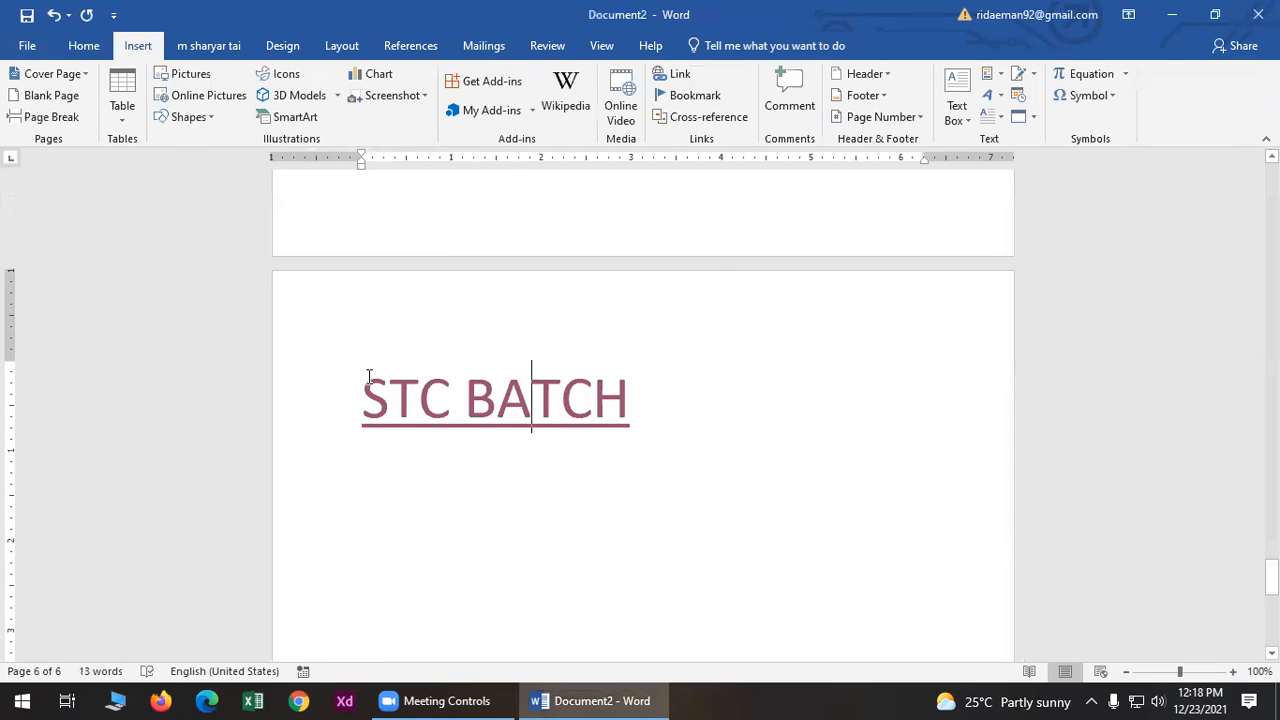
- Remove the hyperlink so STC BATCH becomes plain black text, then click inside it
right_click(424, 402)
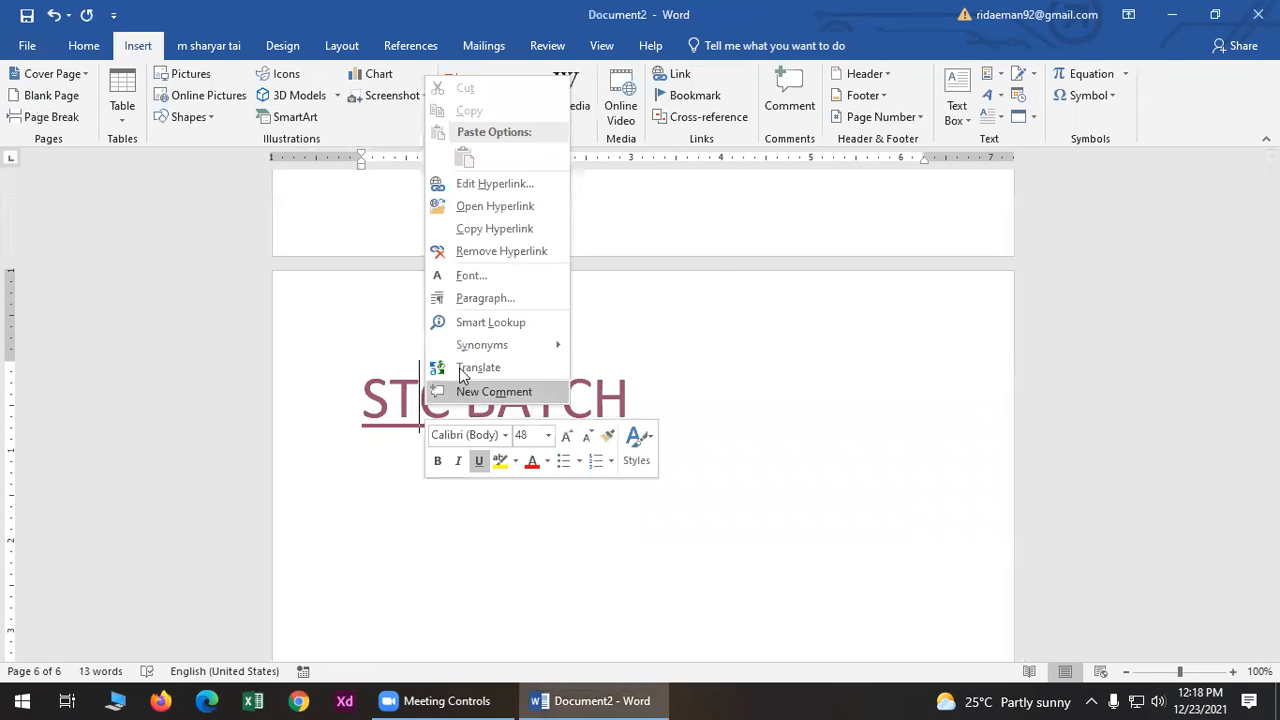
left_click(471, 253)
left_click(794, 424)
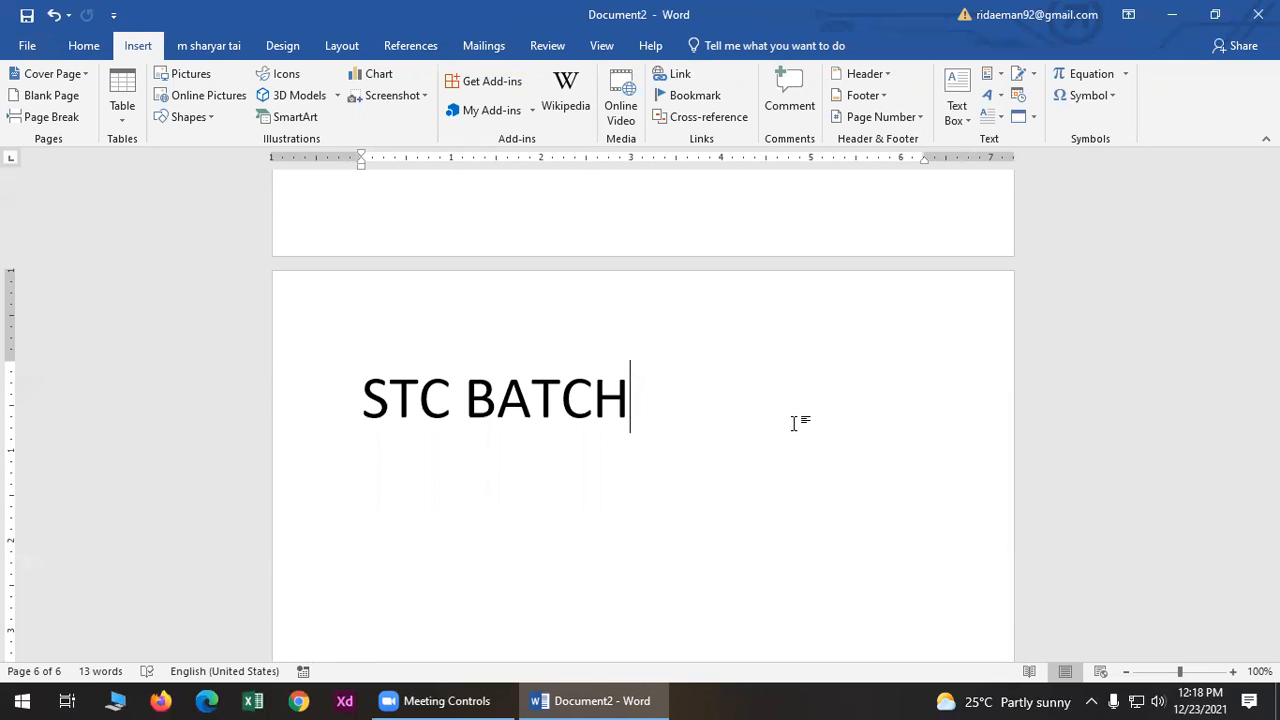
left_click(565, 322)
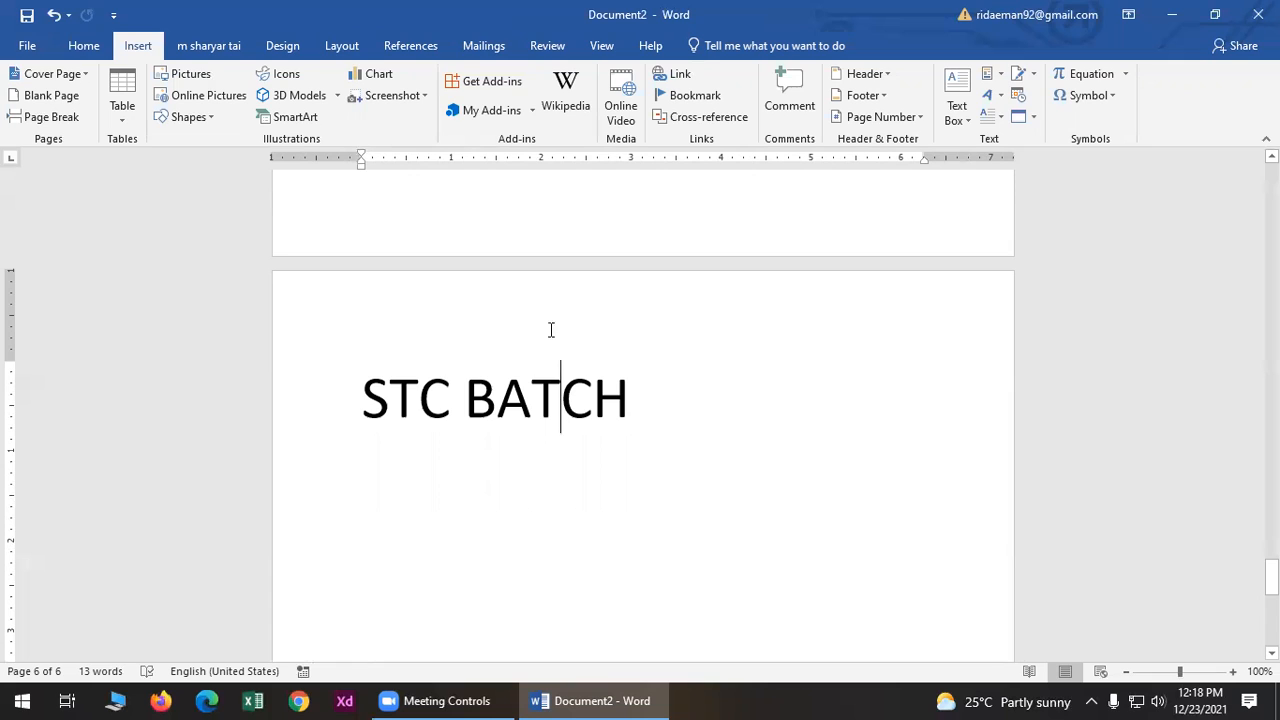
- Insert the built-in Slice 2 header with its page number, then close header editing
left_click(866, 74)
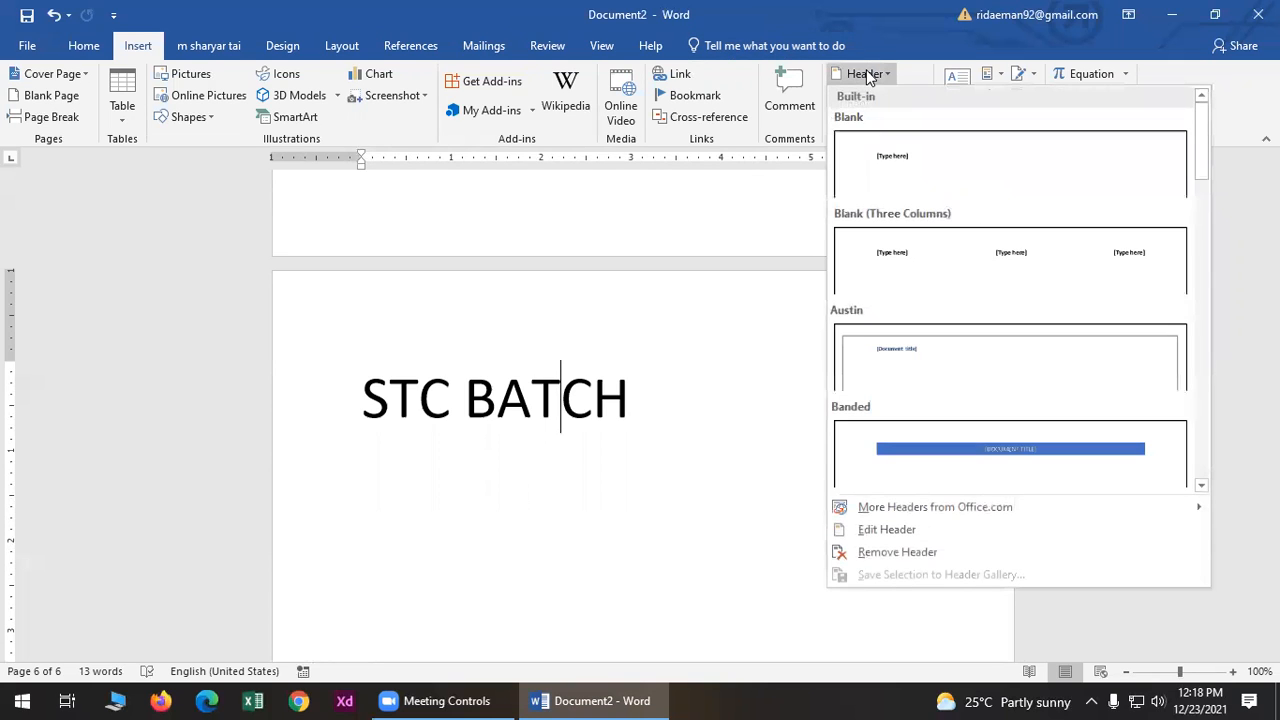
scroll(941, 260, "down", 2)
scroll(948, 296, "down", 1)
scroll(948, 296, "down", 3)
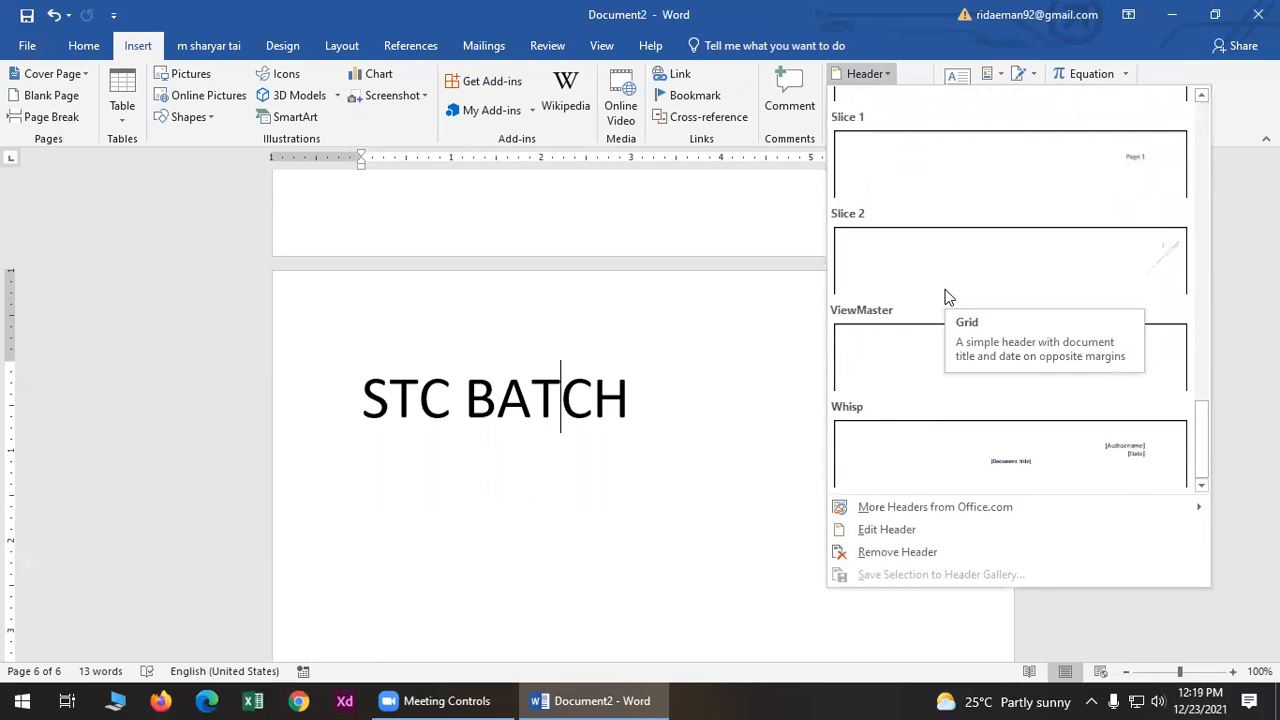
left_click(964, 278)
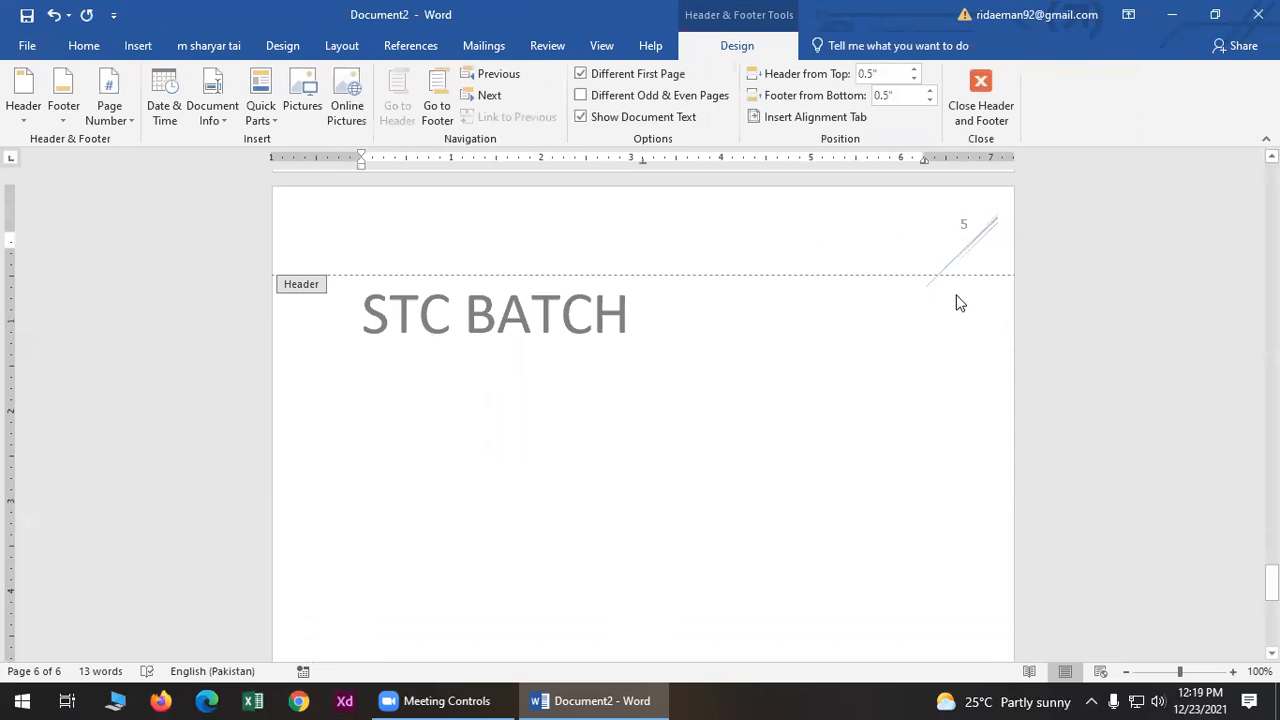
left_click(980, 100)
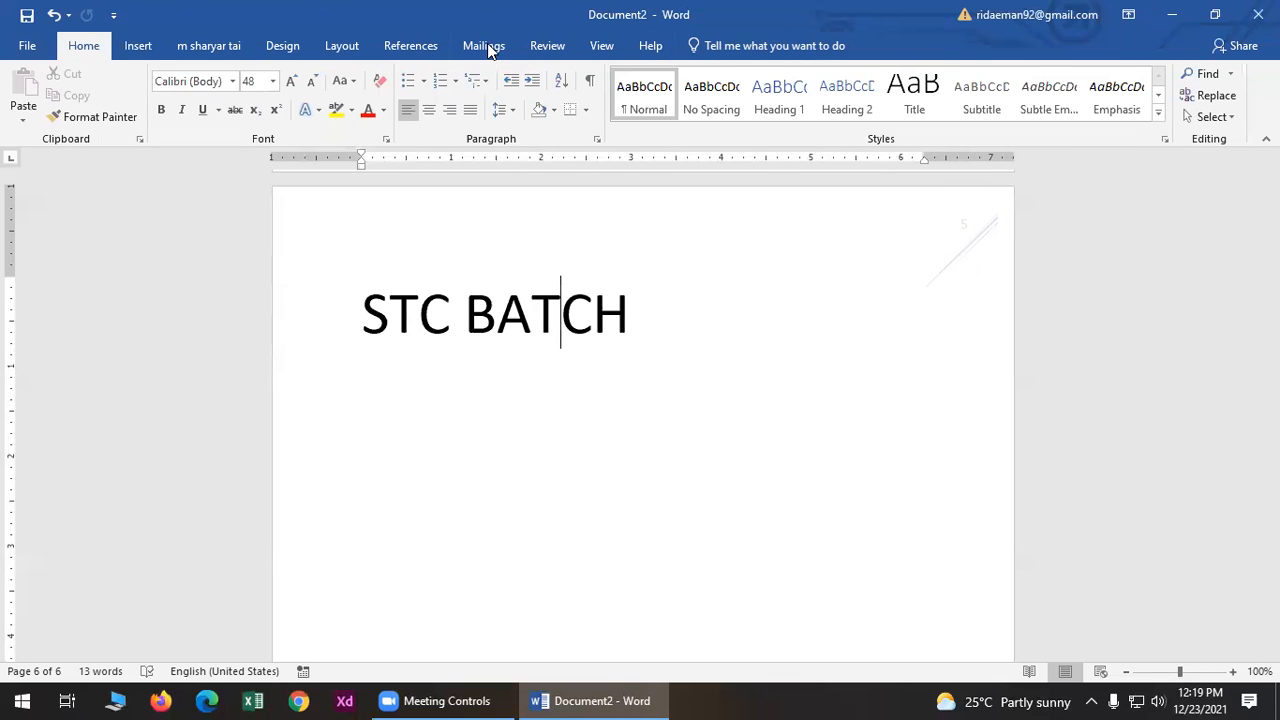
left_click(140, 46)
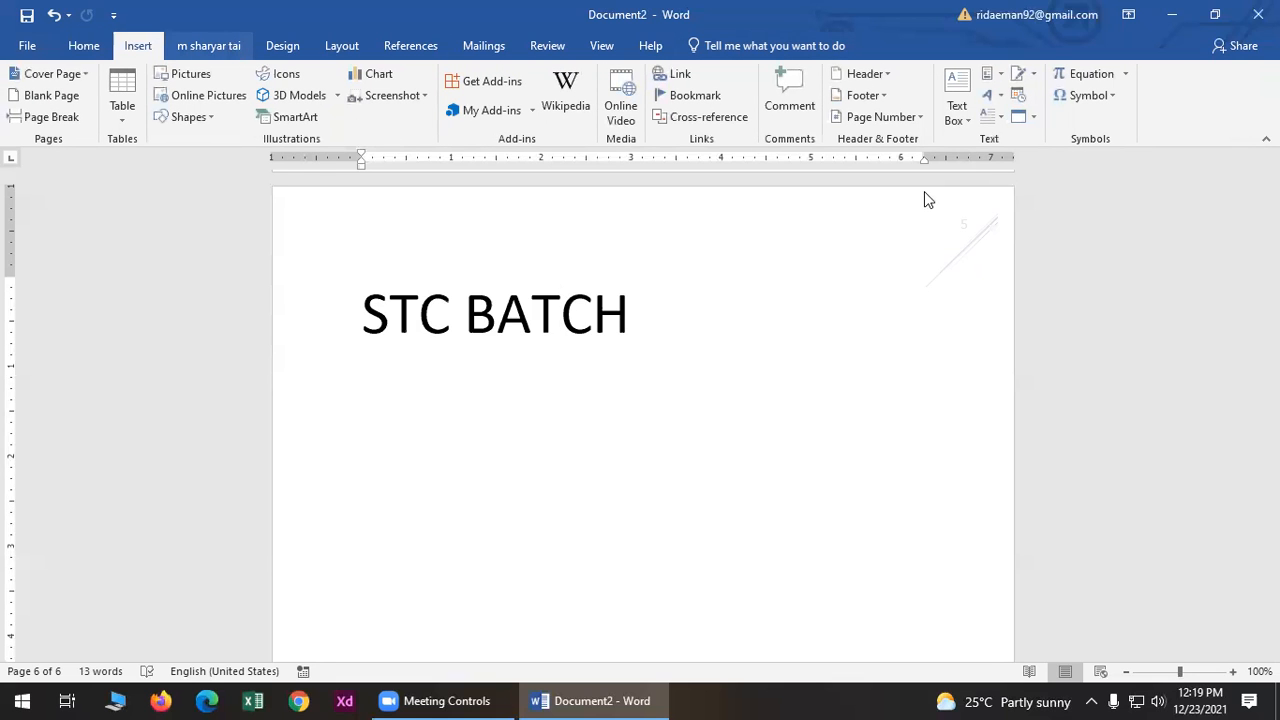
- Insert the Facet (Odd Page) header and close header editing
left_click(866, 74)
scroll(980, 430, "down", 3)
scroll(980, 400, "up", 2)
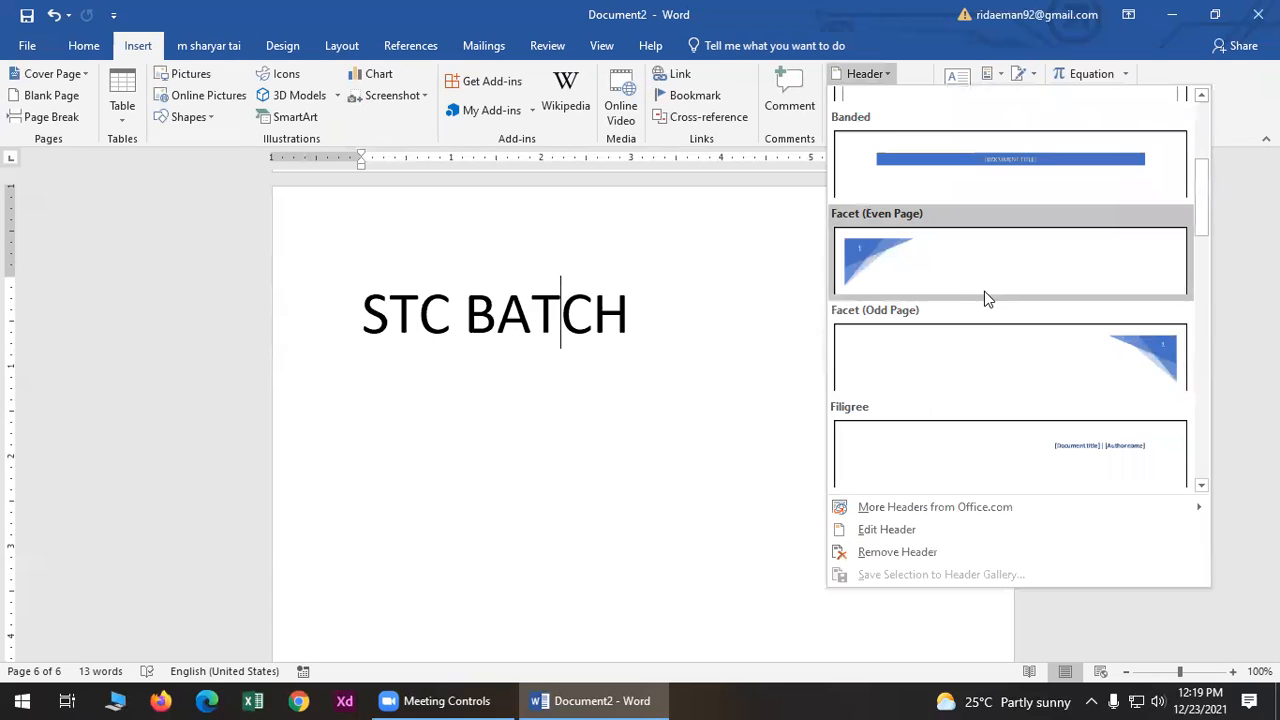
left_click(971, 351)
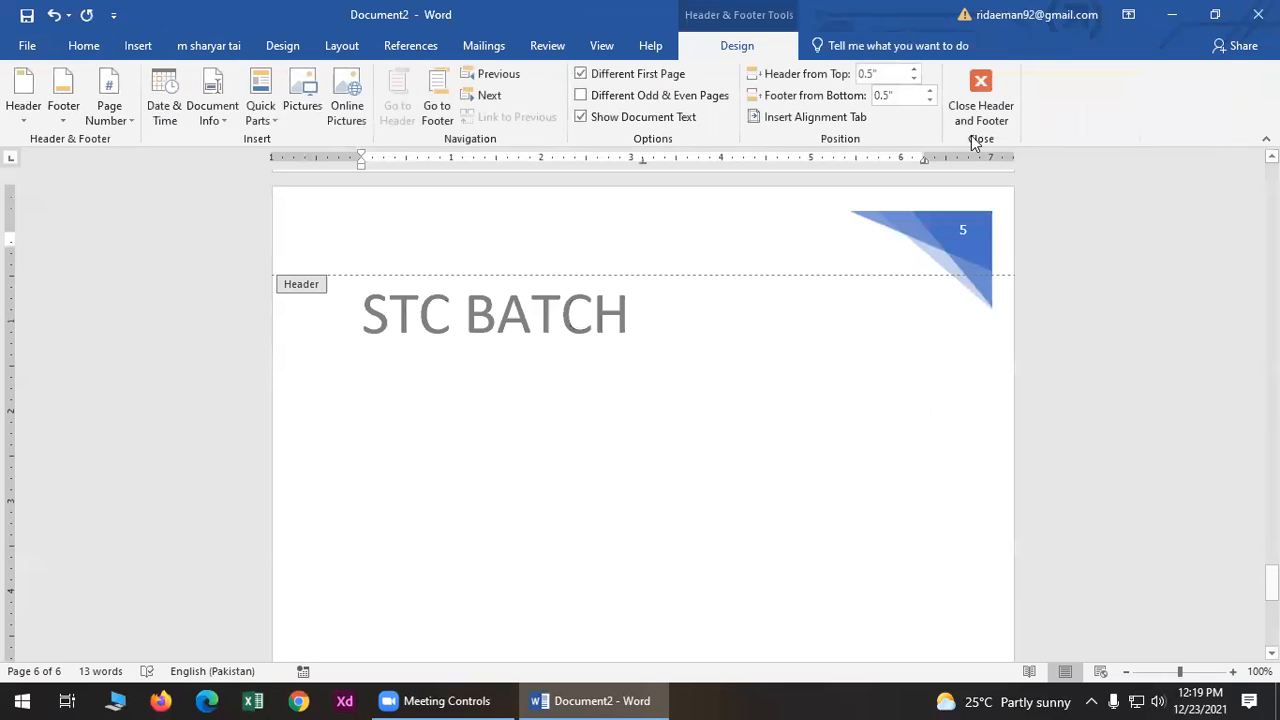
left_click(976, 115)
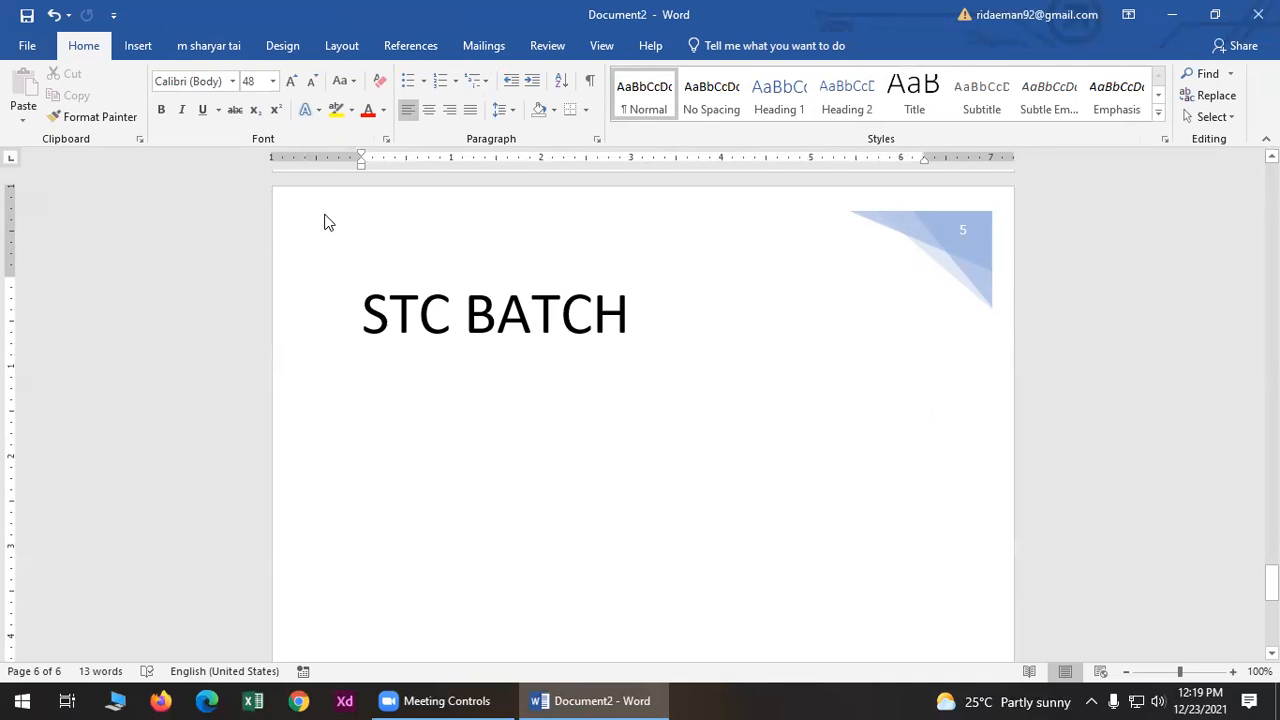
- Replace it with the Facet (Even Page) header showing the page number at top left
left_click(137, 46)
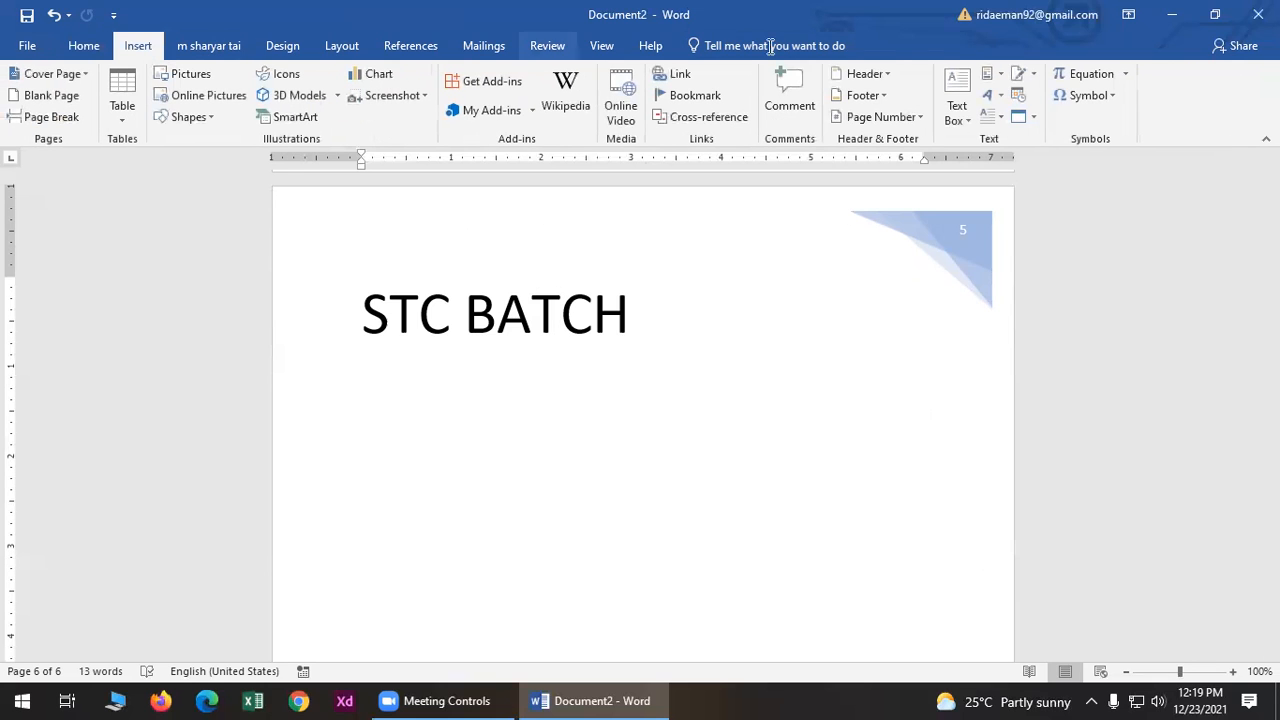
left_click(860, 74)
scroll(960, 340, "down", 5)
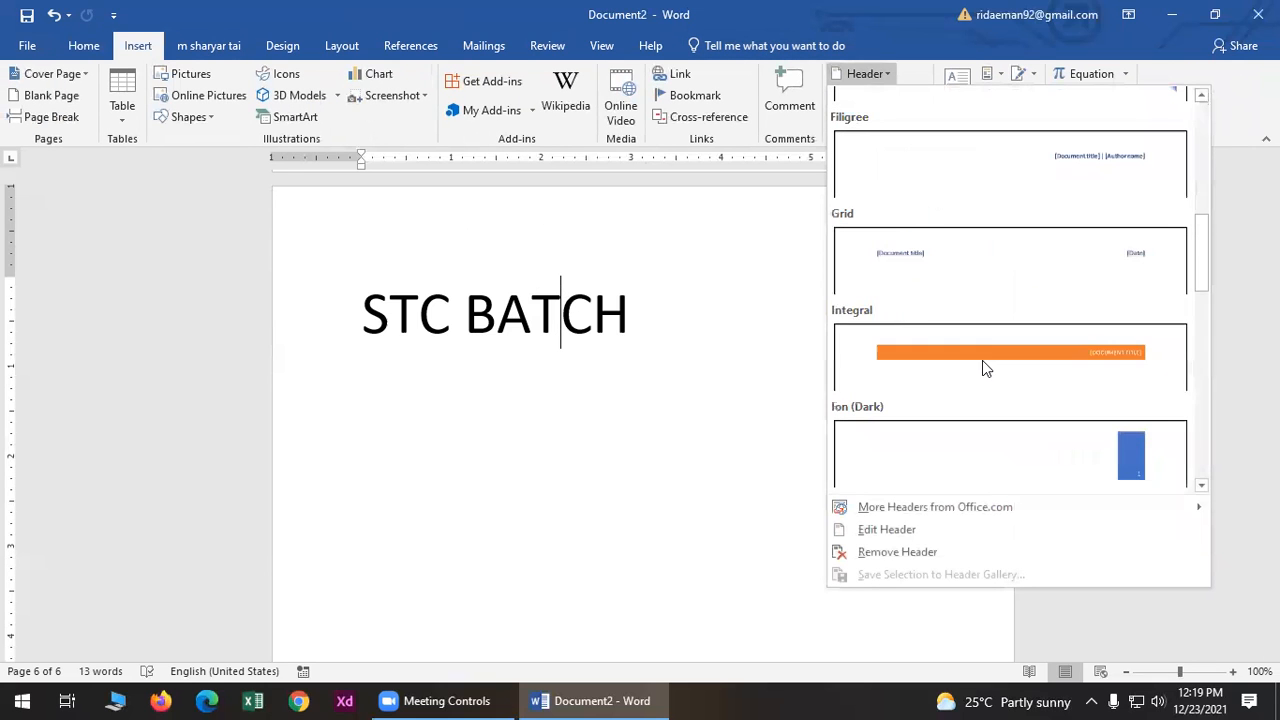
scroll(940, 285, "up", 3)
left_click(922, 268)
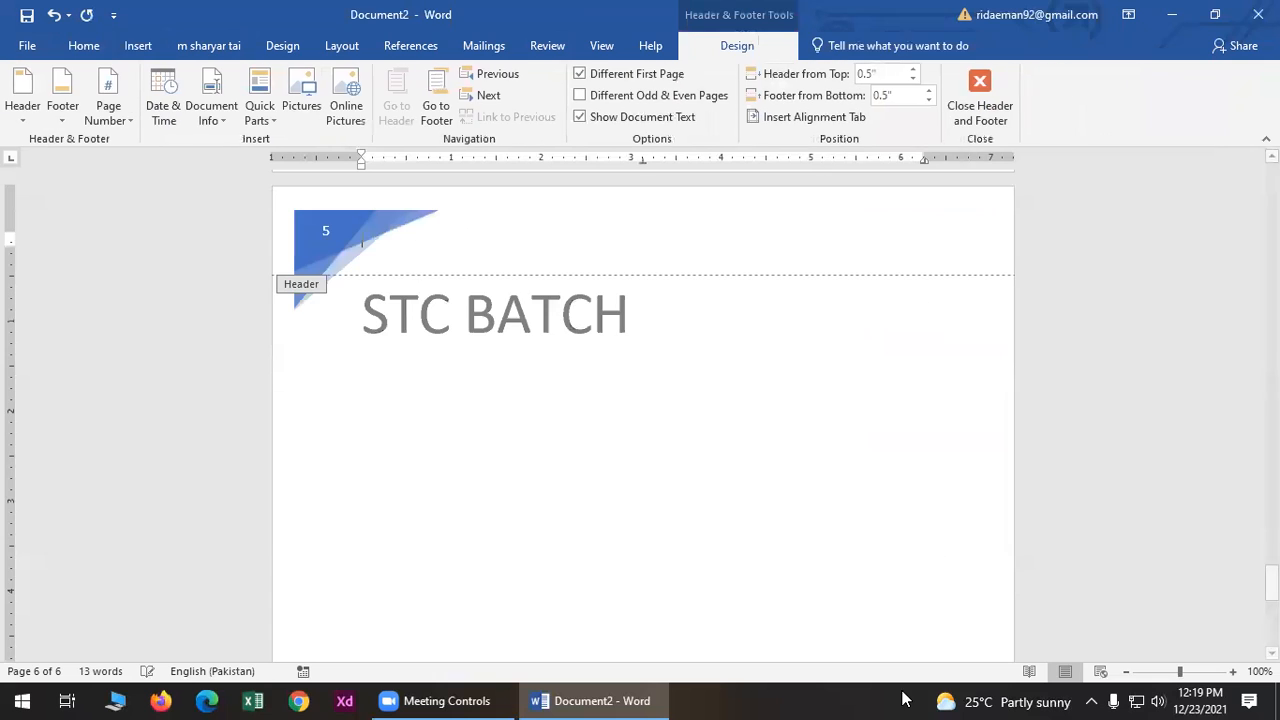
left_click(975, 105)
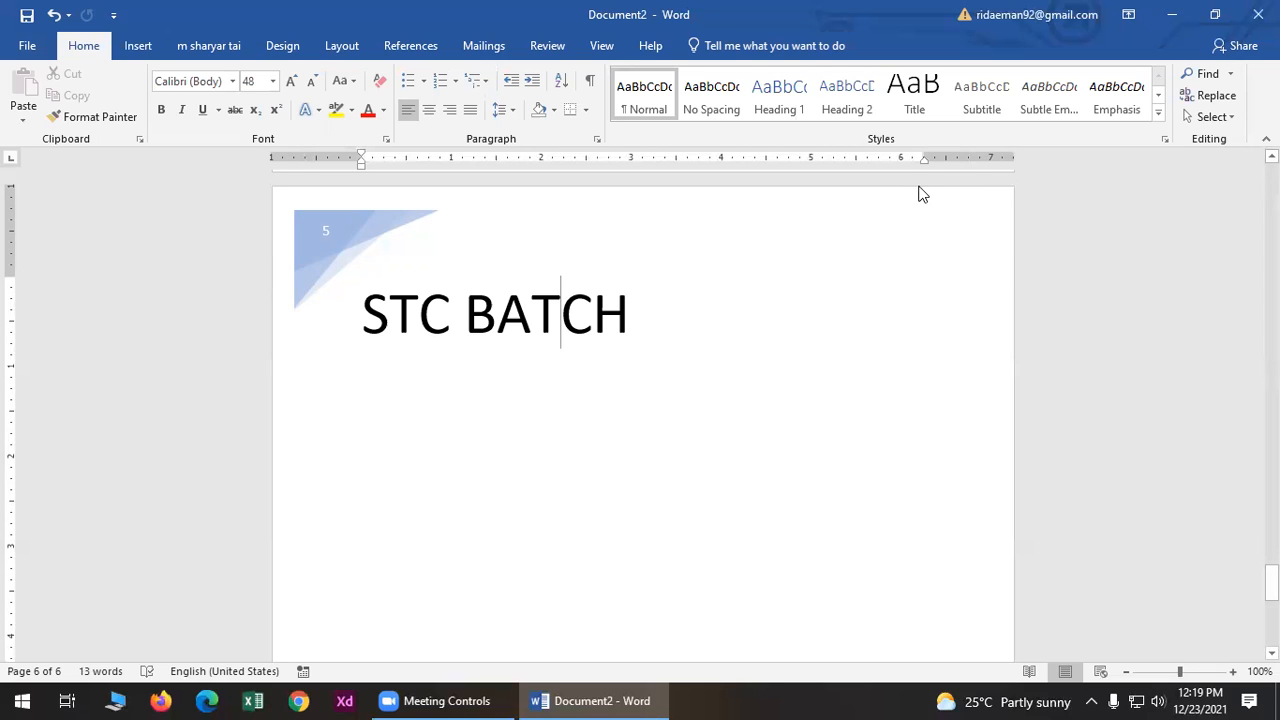
scroll(922, 194, "down", 5)
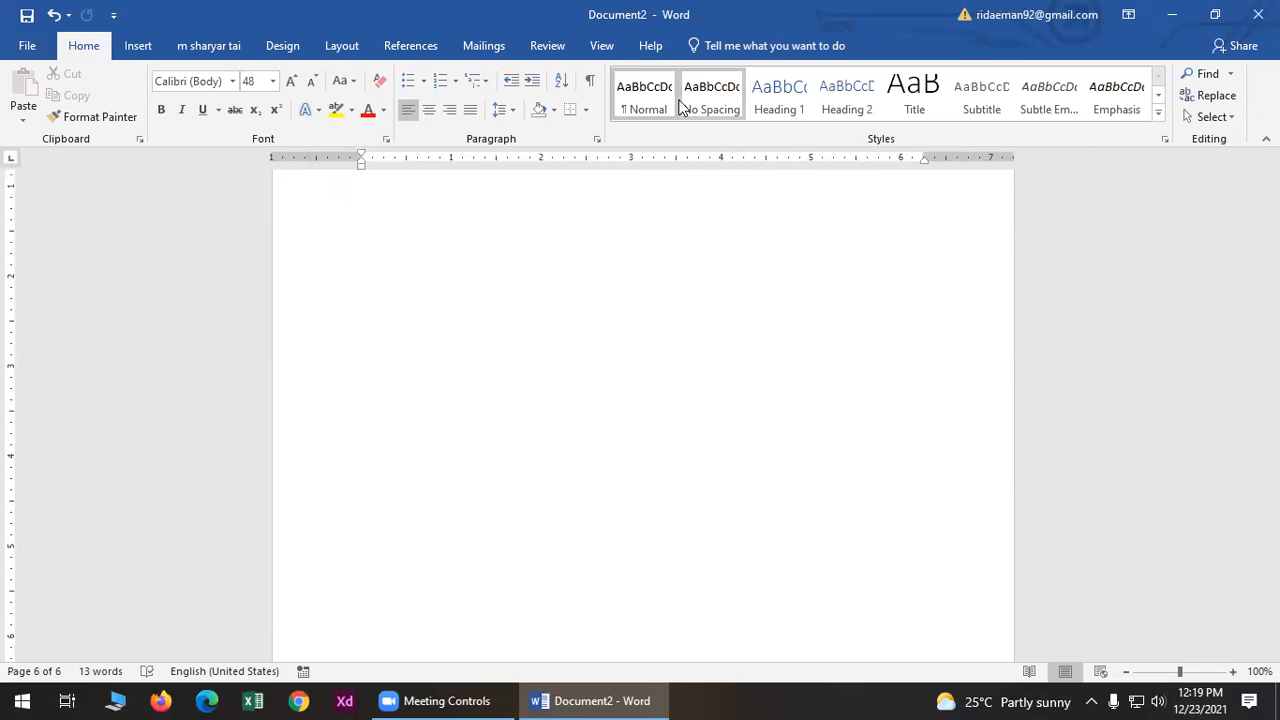
- Insert the Filigree footer with its rule and ornament, then close footer editing
left_click(138, 46)
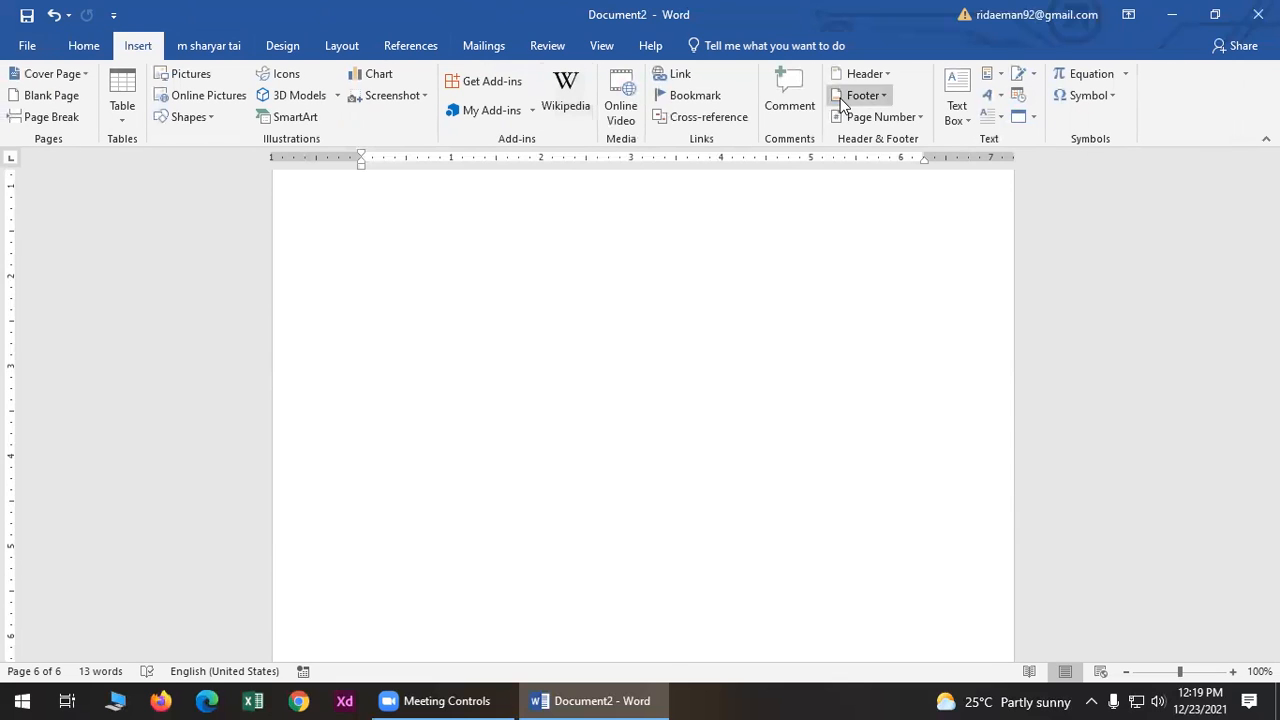
left_click(866, 95)
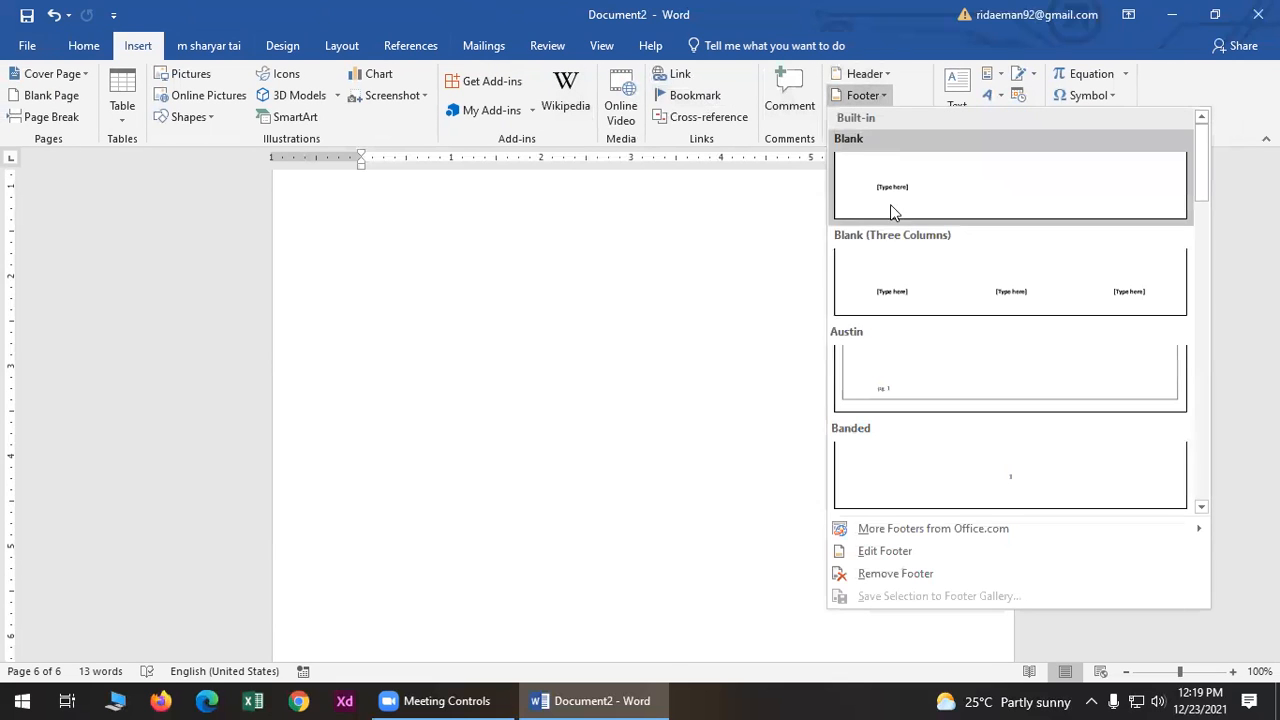
scroll(890, 204, "down", 6)
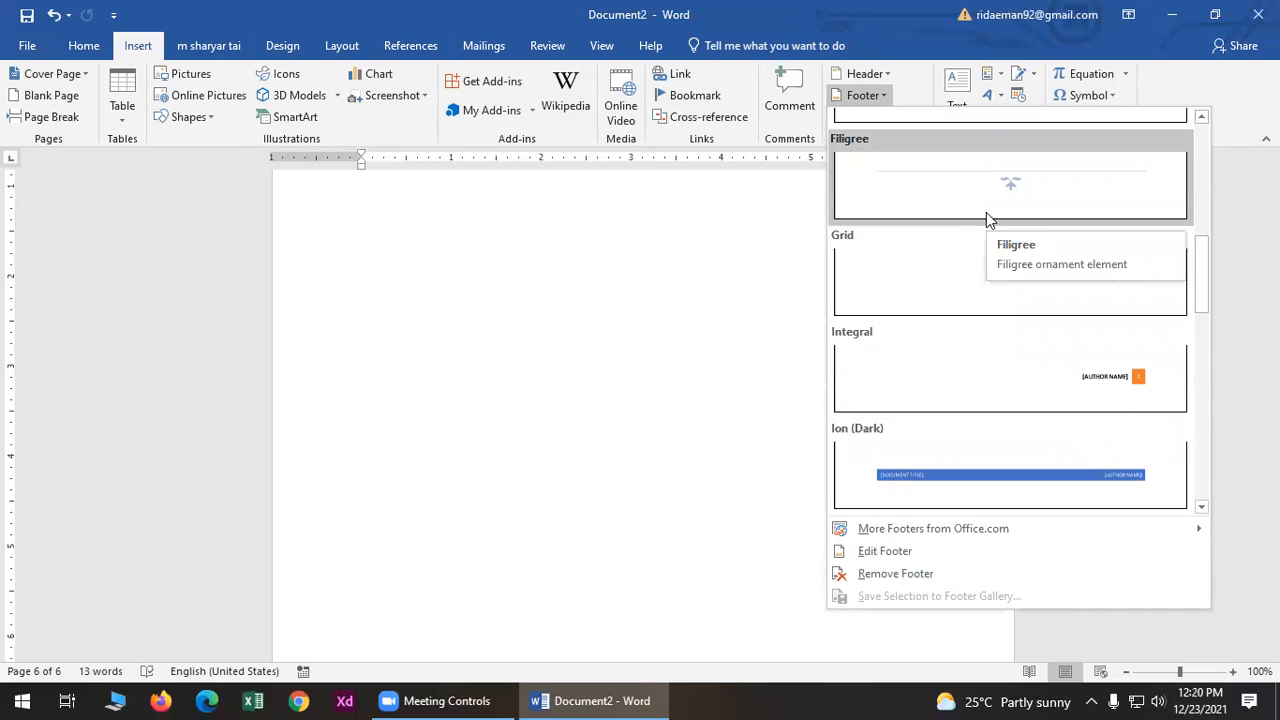
left_click(986, 212)
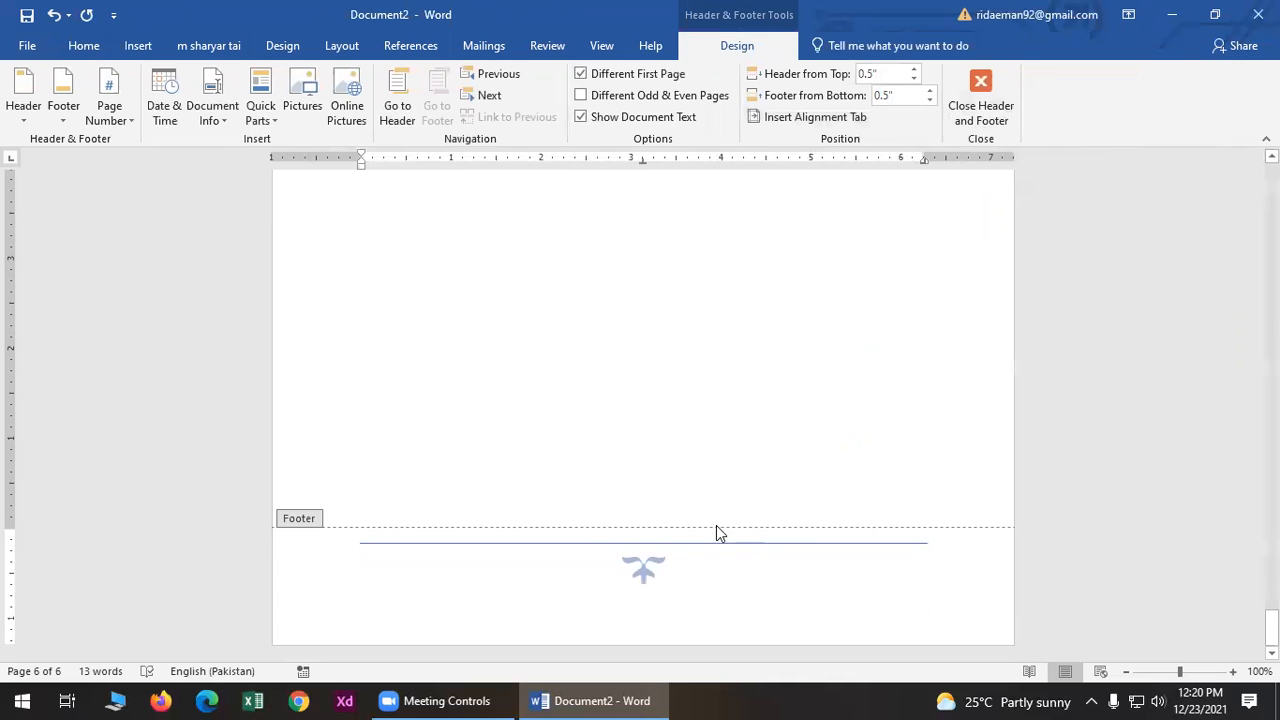
scroll(808, 496, "up", 9)
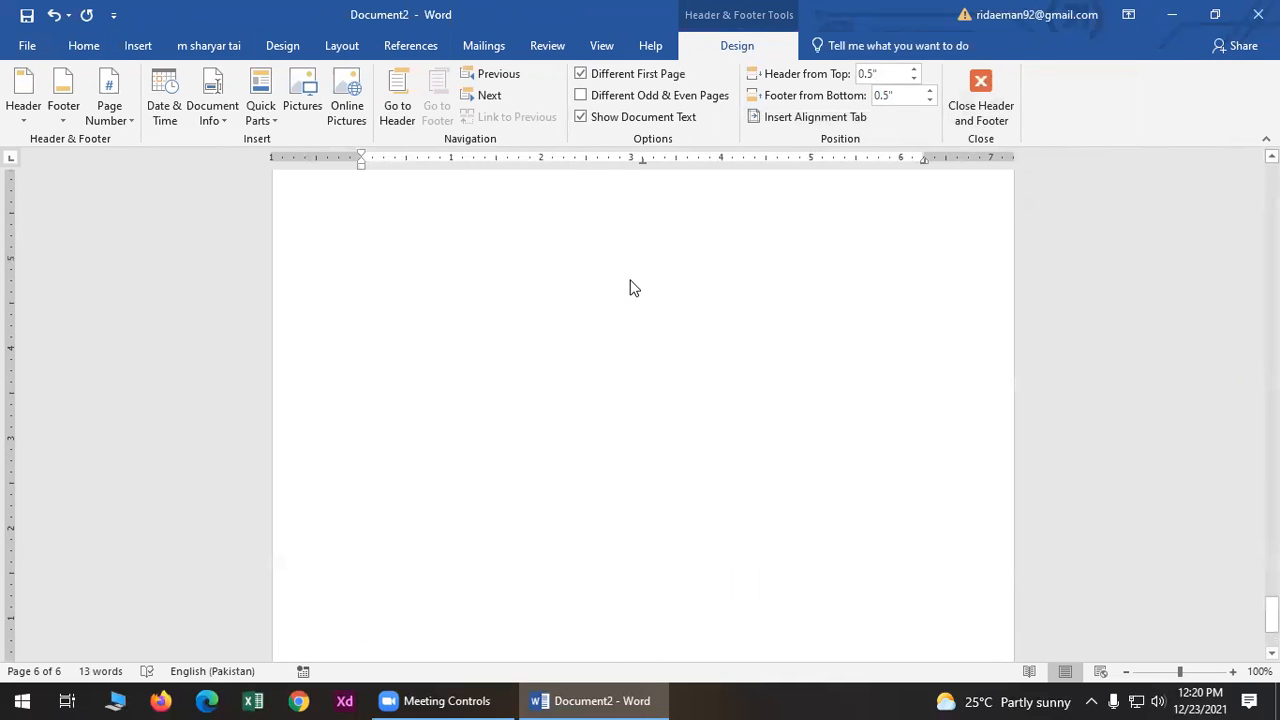
scroll(645, 272, "up", 1)
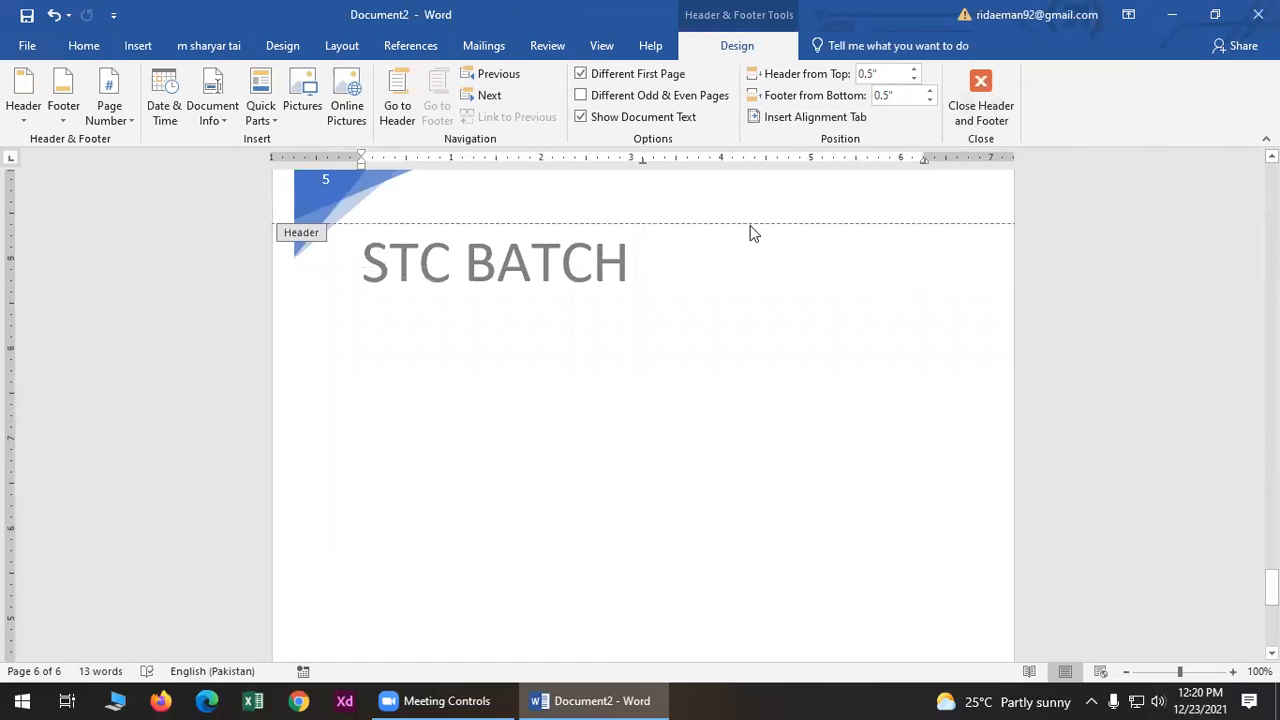
left_click(977, 108)
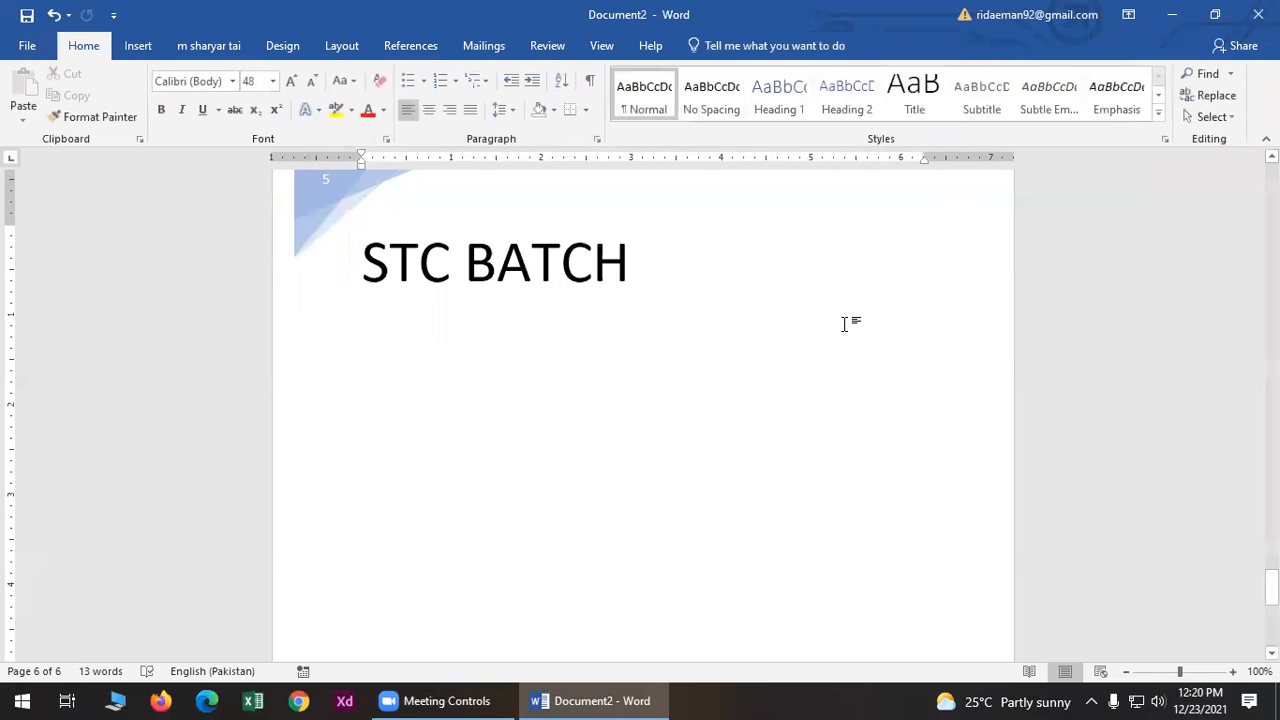
- Insert a blank page between the T and C of STC BATCH, moving CH onto a new page
scroll(634, 314, "up", 2)
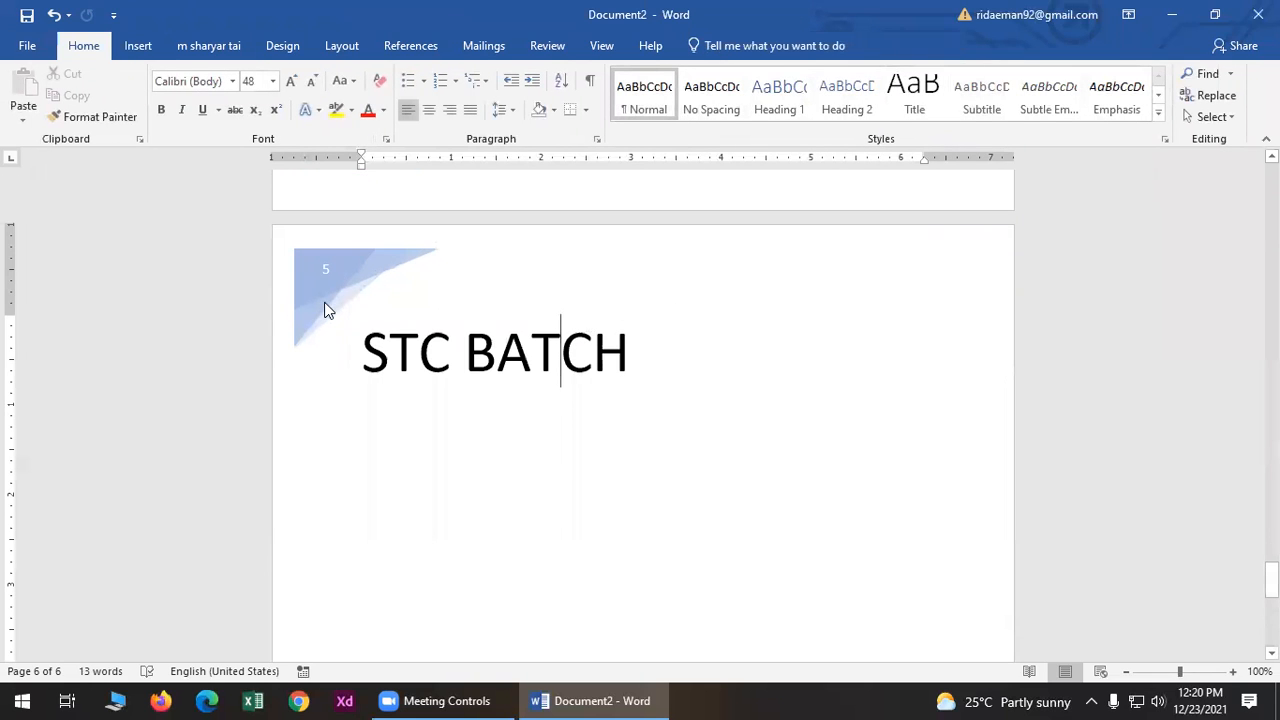
scroll(409, 317, "down", 10)
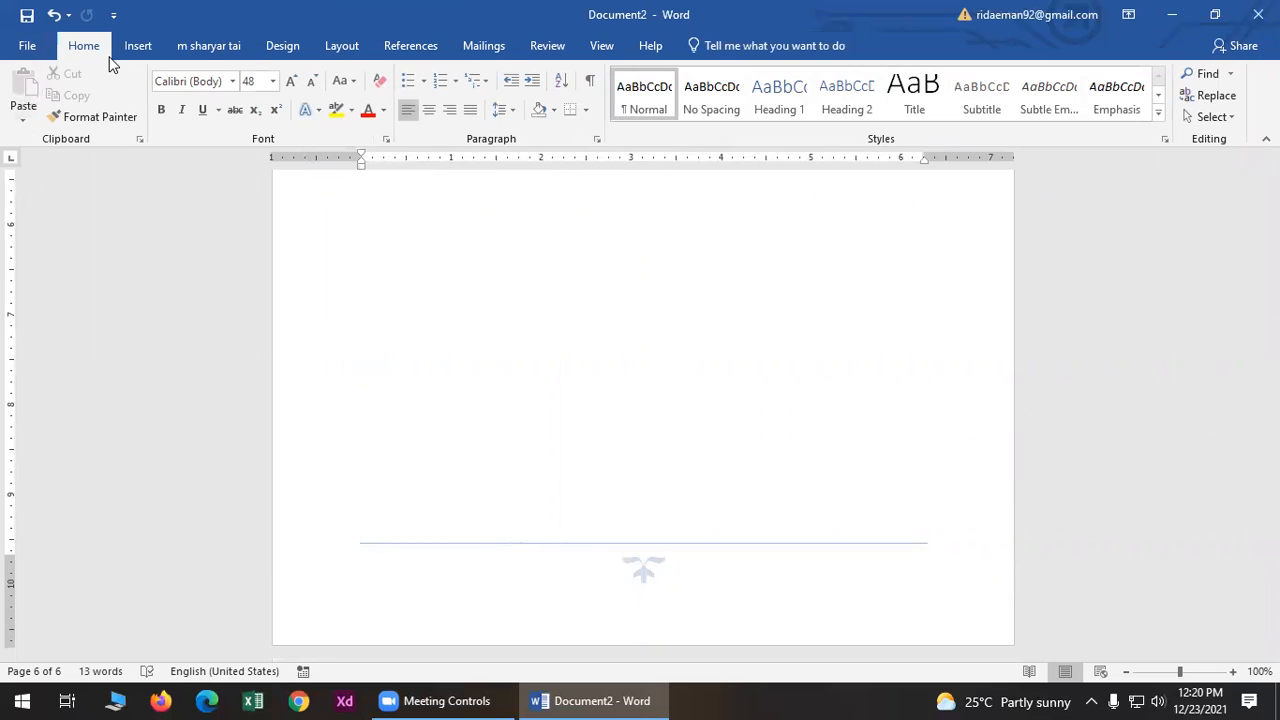
left_click(136, 45)
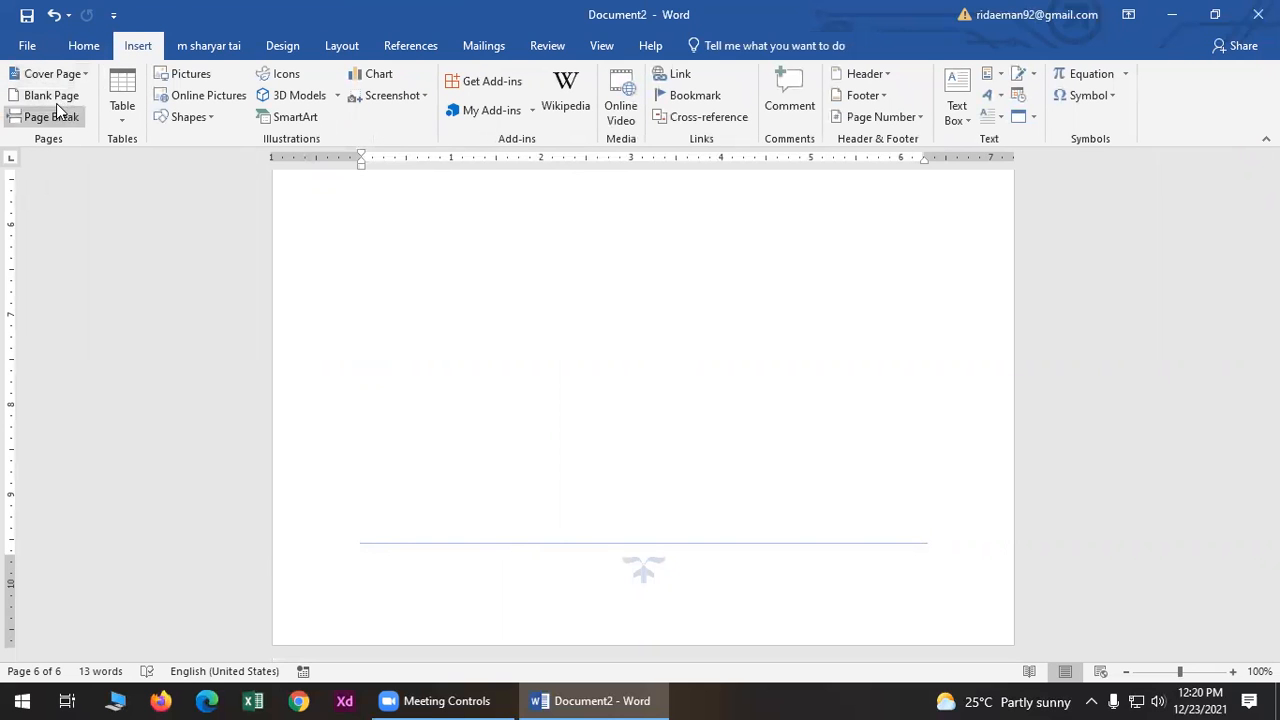
left_click(50, 95)
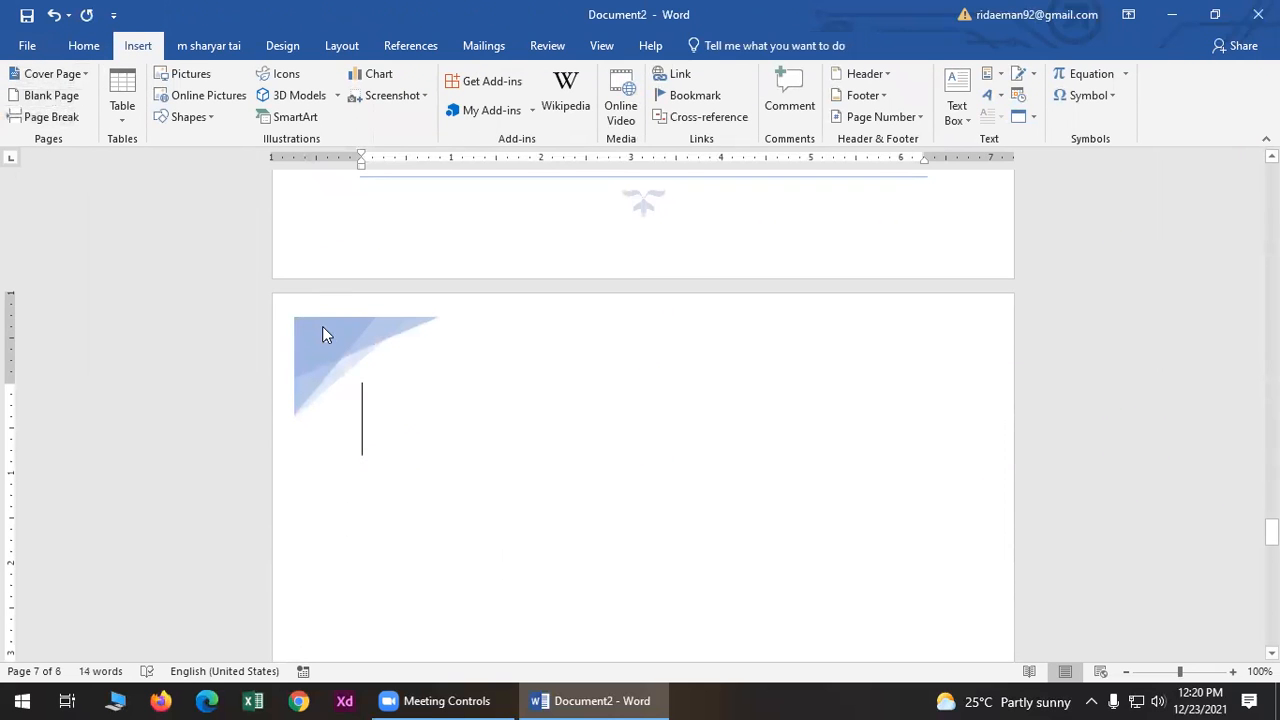
scroll(326, 332, "down", 10)
scroll(462, 570, "down", 5)
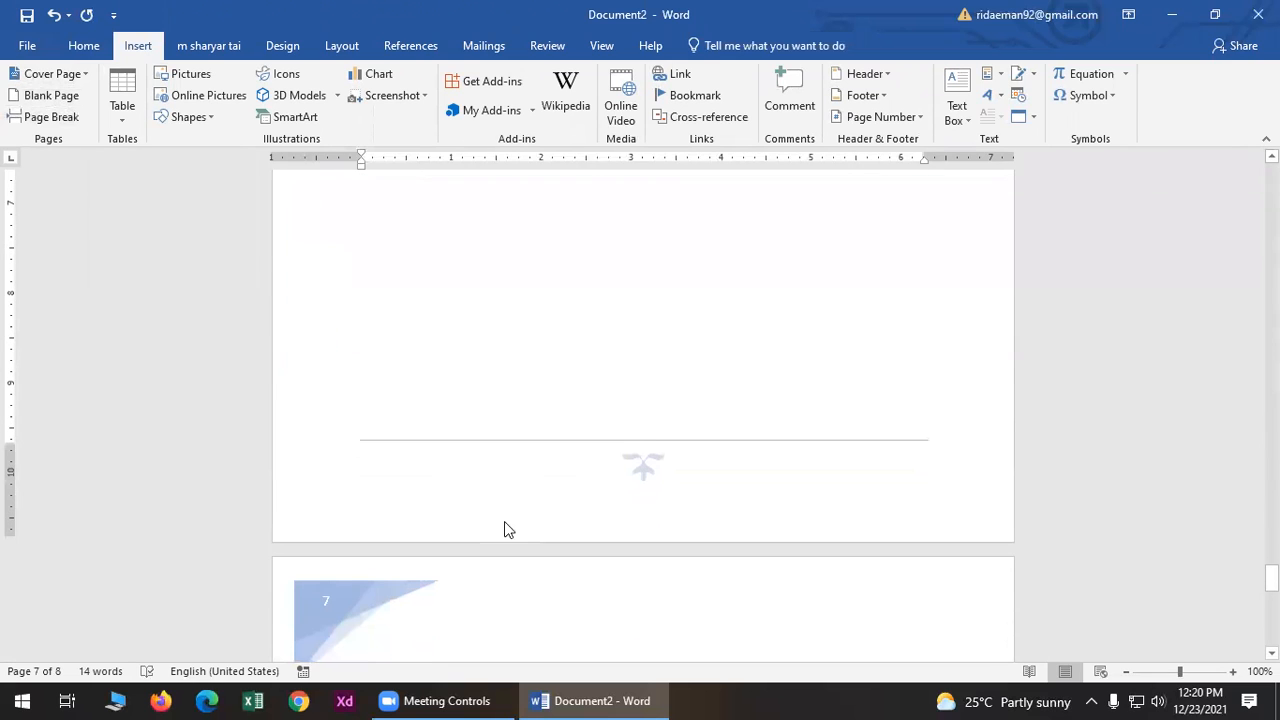
scroll(390, 497, "down", 13)
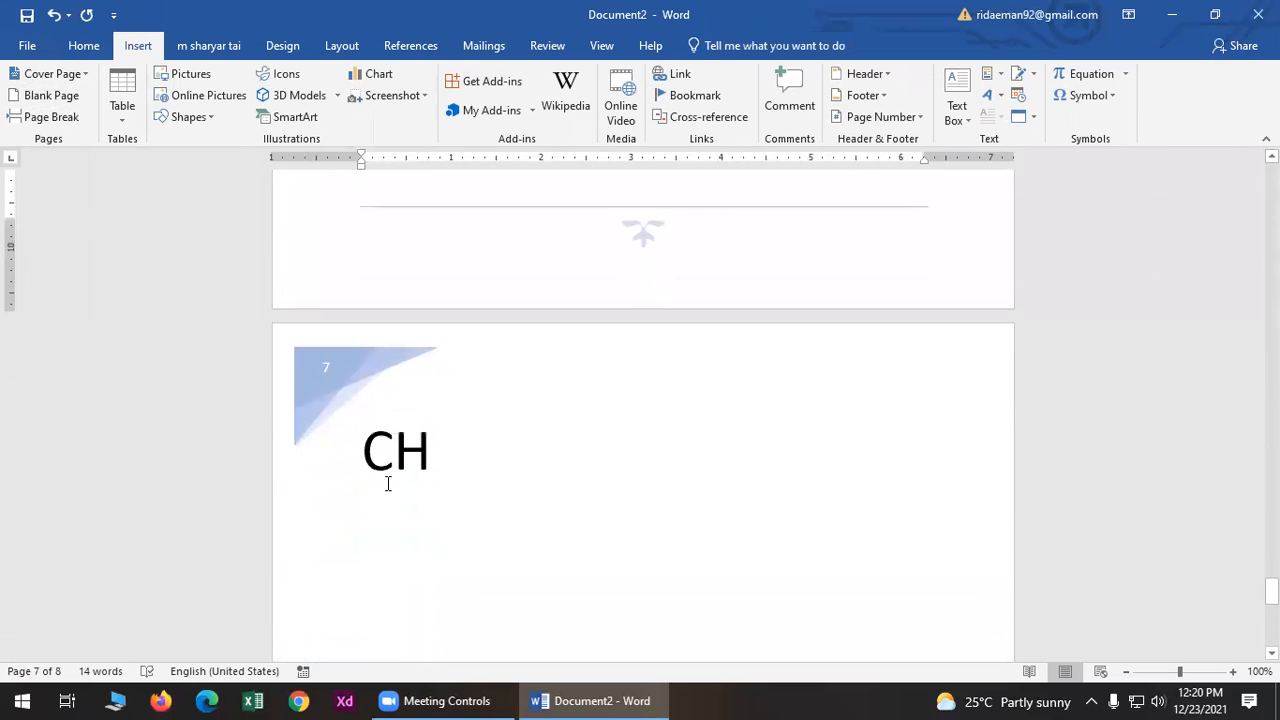